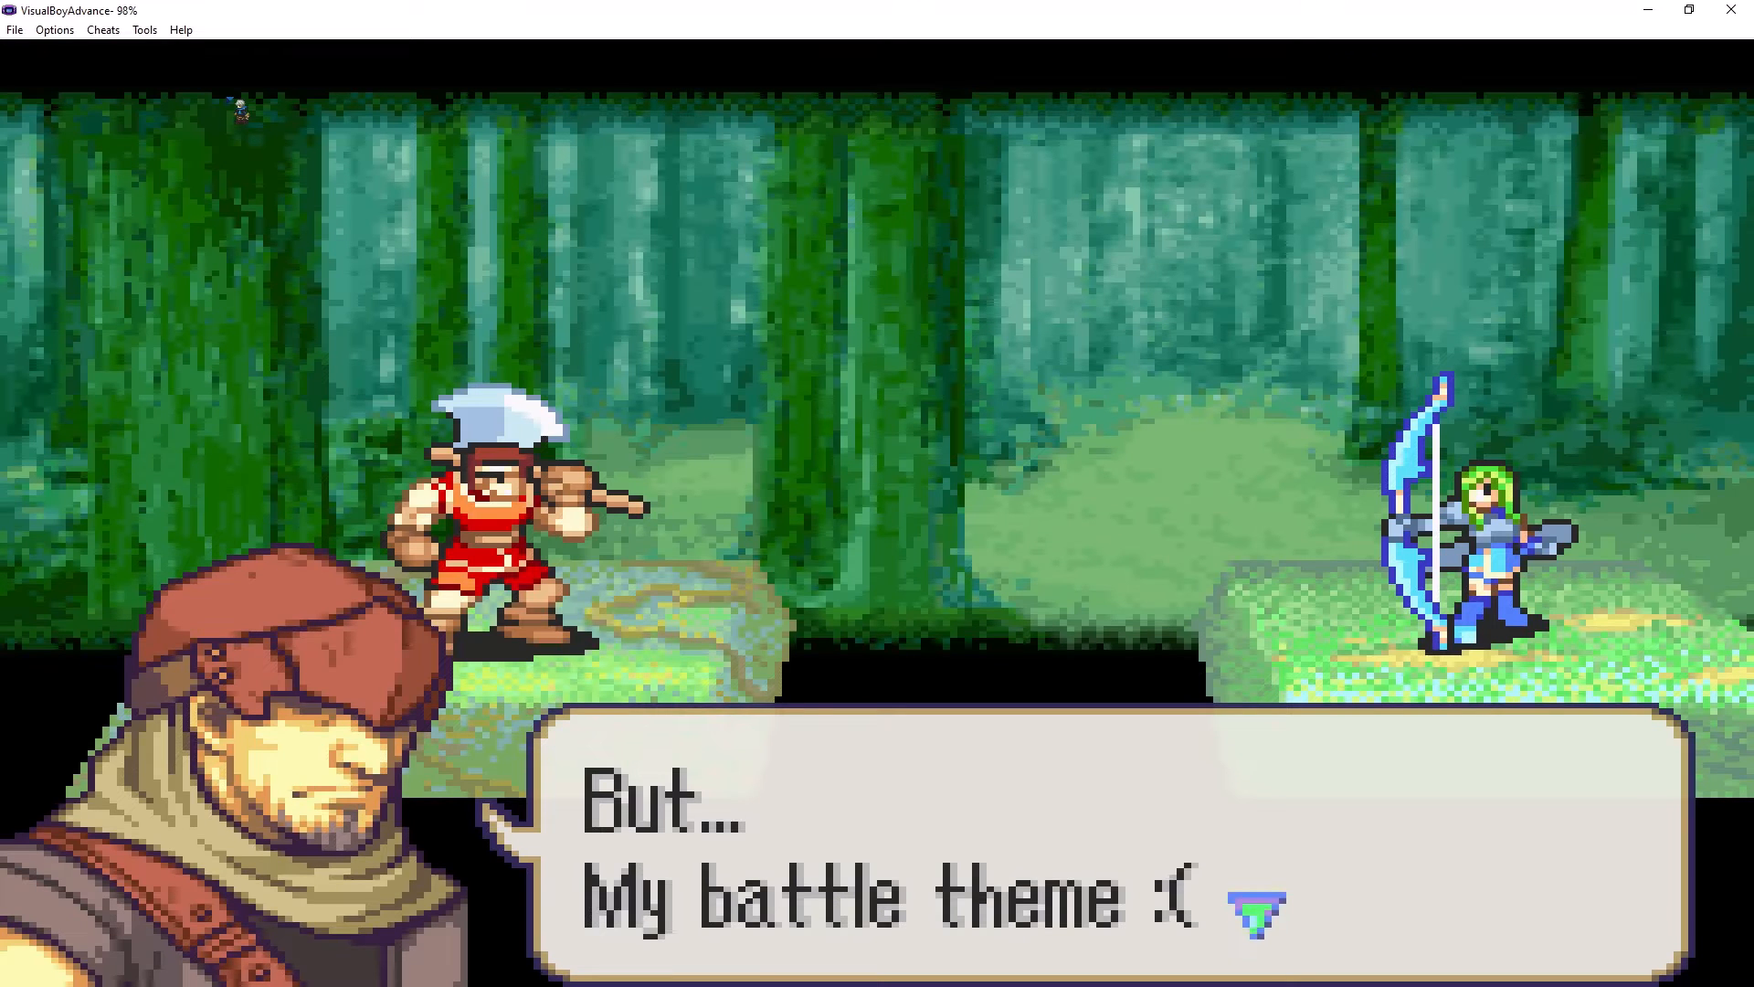
{"action": "key", "text": "z"}
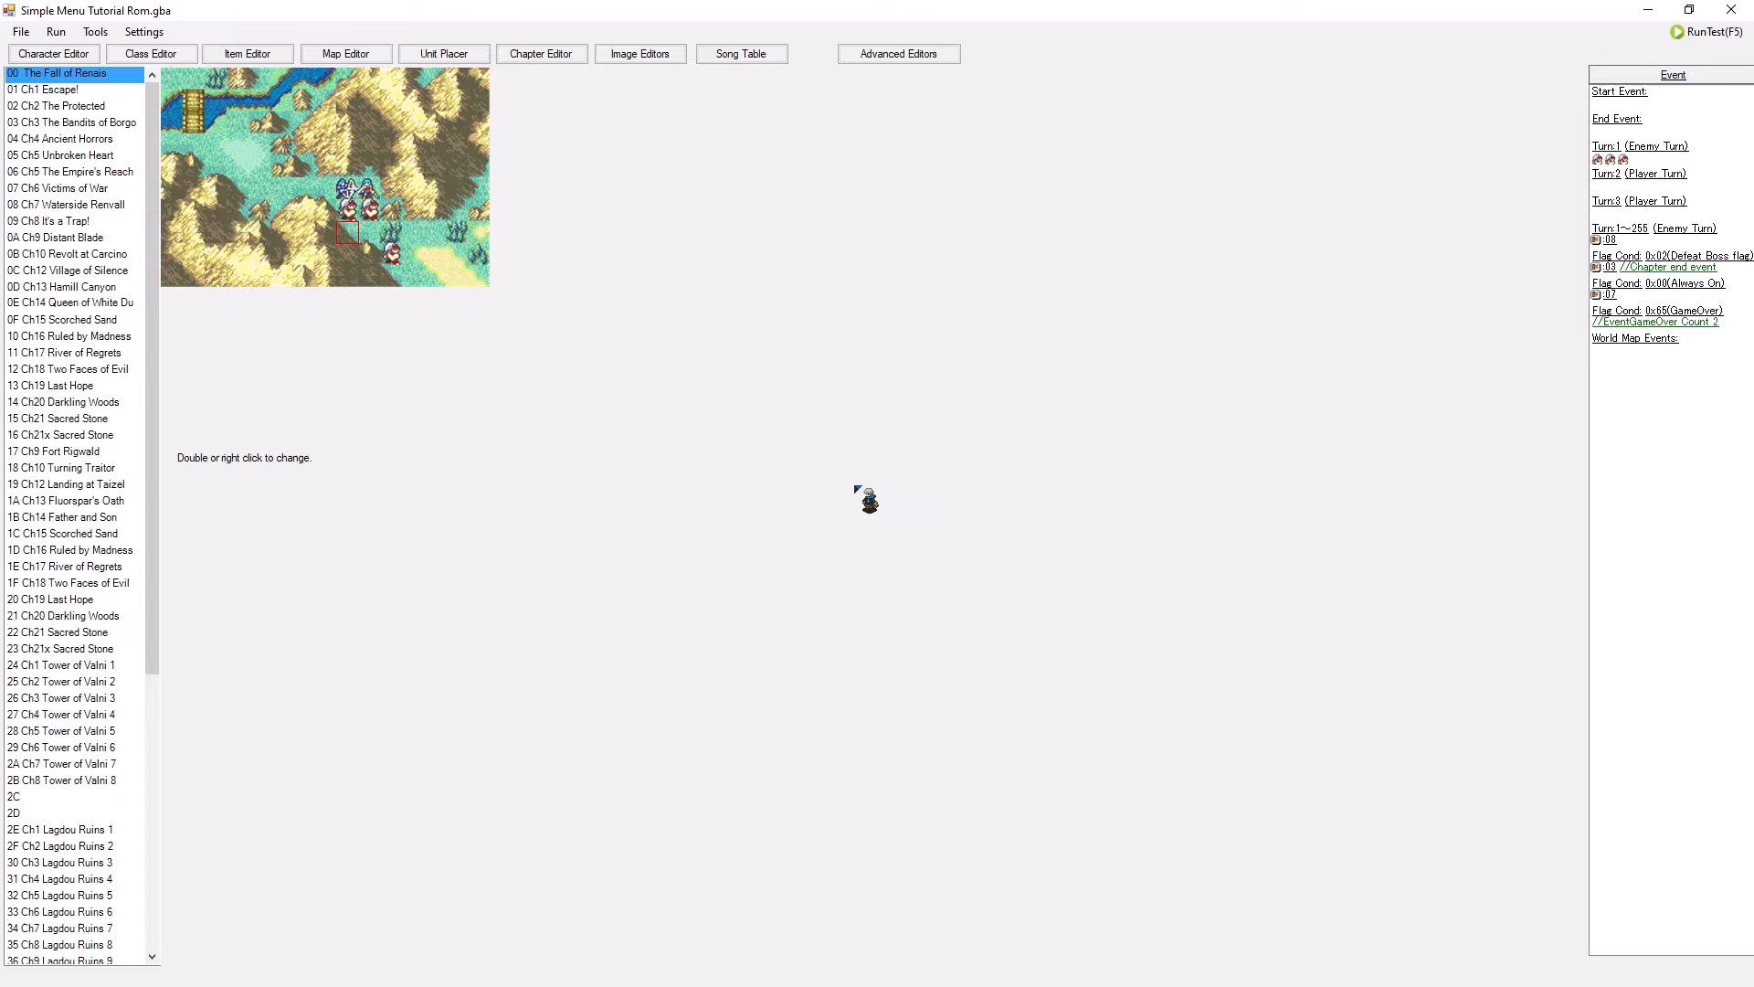
{"action": "left_click_drag", "start_coordinate": [856, 487], "coordinate": [362, 245]}
{"action": "left_click_drag", "start_coordinate": [402, 166], "coordinate": [500, 266]}
{"action": "left_click_drag", "start_coordinate": [501, 266], "coordinate": [463, 233]}
{"action": "left_click_drag", "start_coordinate": [464, 235], "coordinate": [379, 245]}
{"action": "left_click_drag", "start_coordinate": [380, 241], "coordinate": [378, 221]}
- Open the song table and select the song 1C Powerful Foe
{"action": "left_click", "coordinate": [757, 56]}
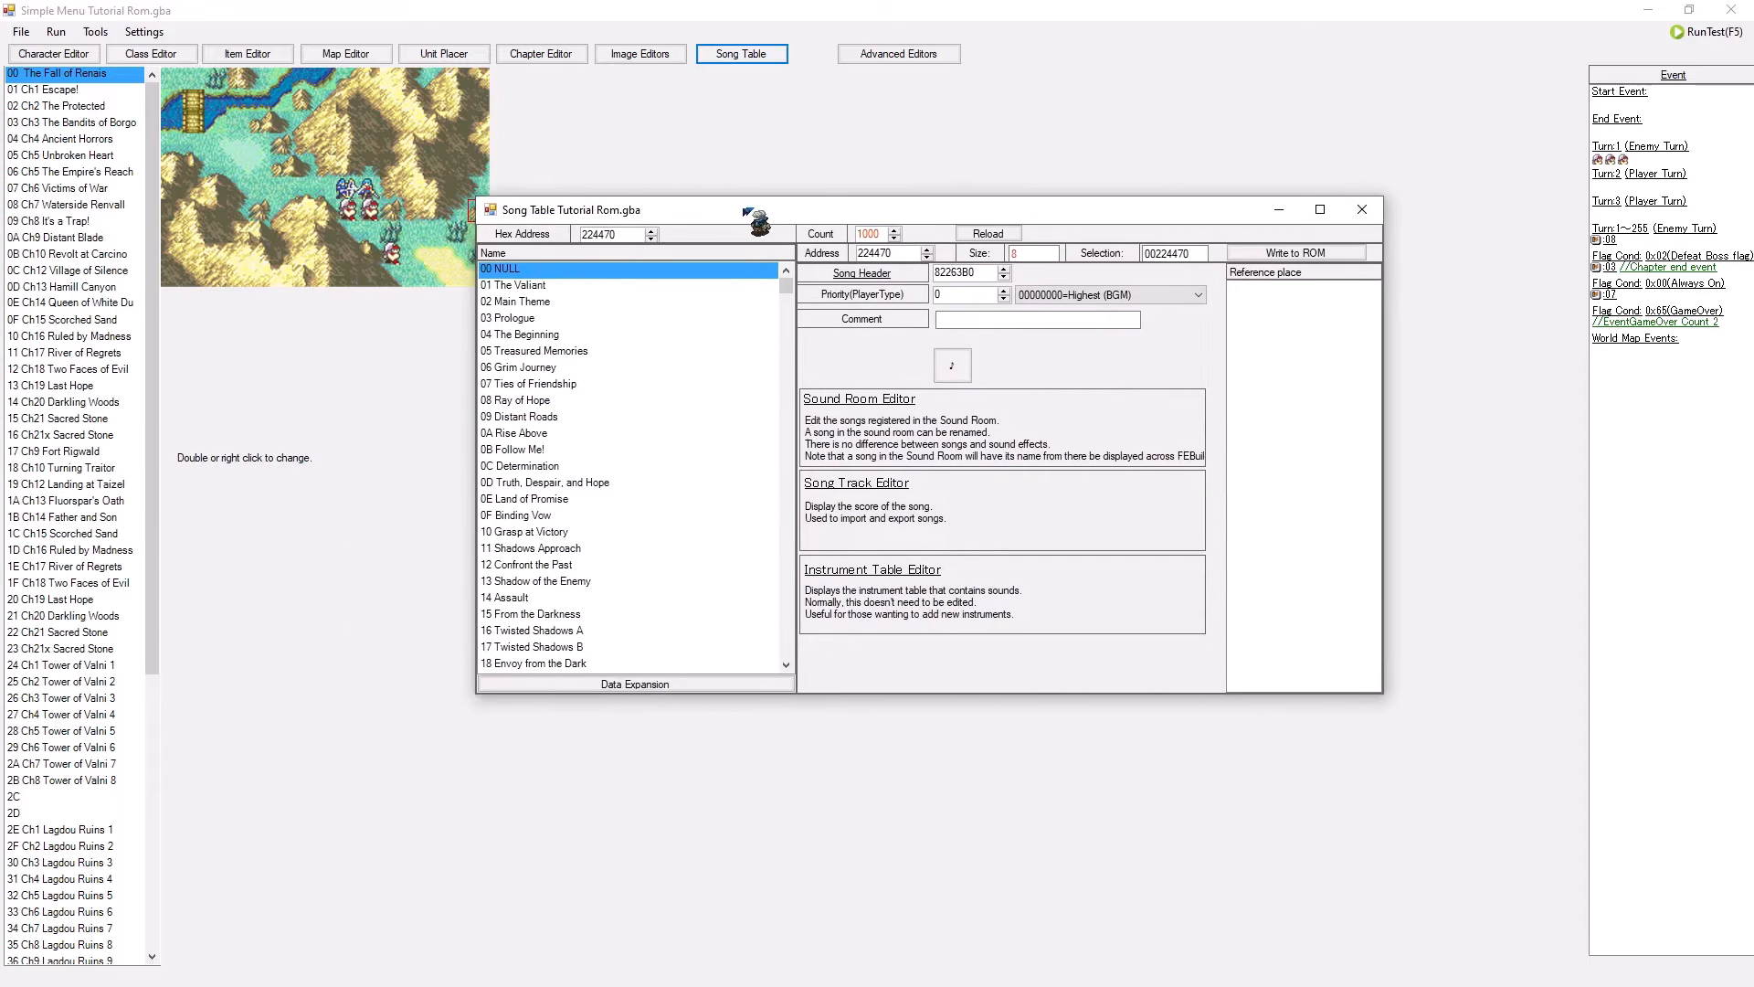
{"action": "left_click_drag", "start_coordinate": [774, 240], "coordinate": [741, 263]}
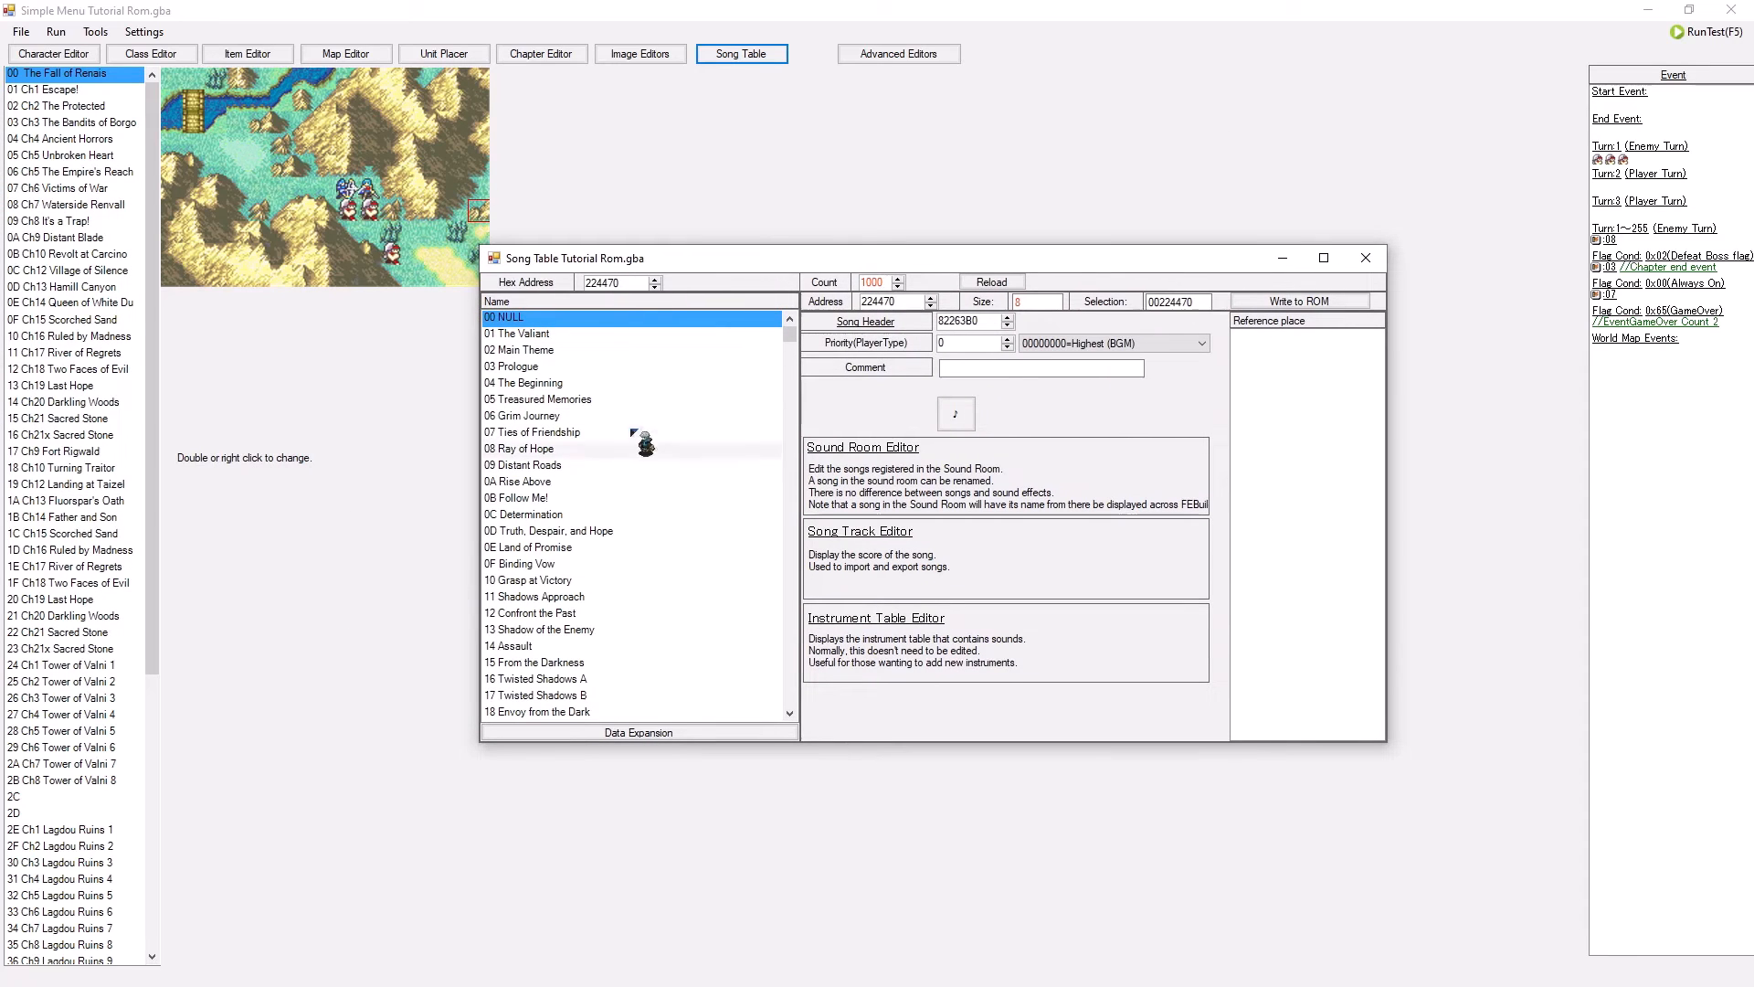
{"action": "scroll", "coordinate": [644, 459], "scroll_direction": "down", "scroll_amount": 11}
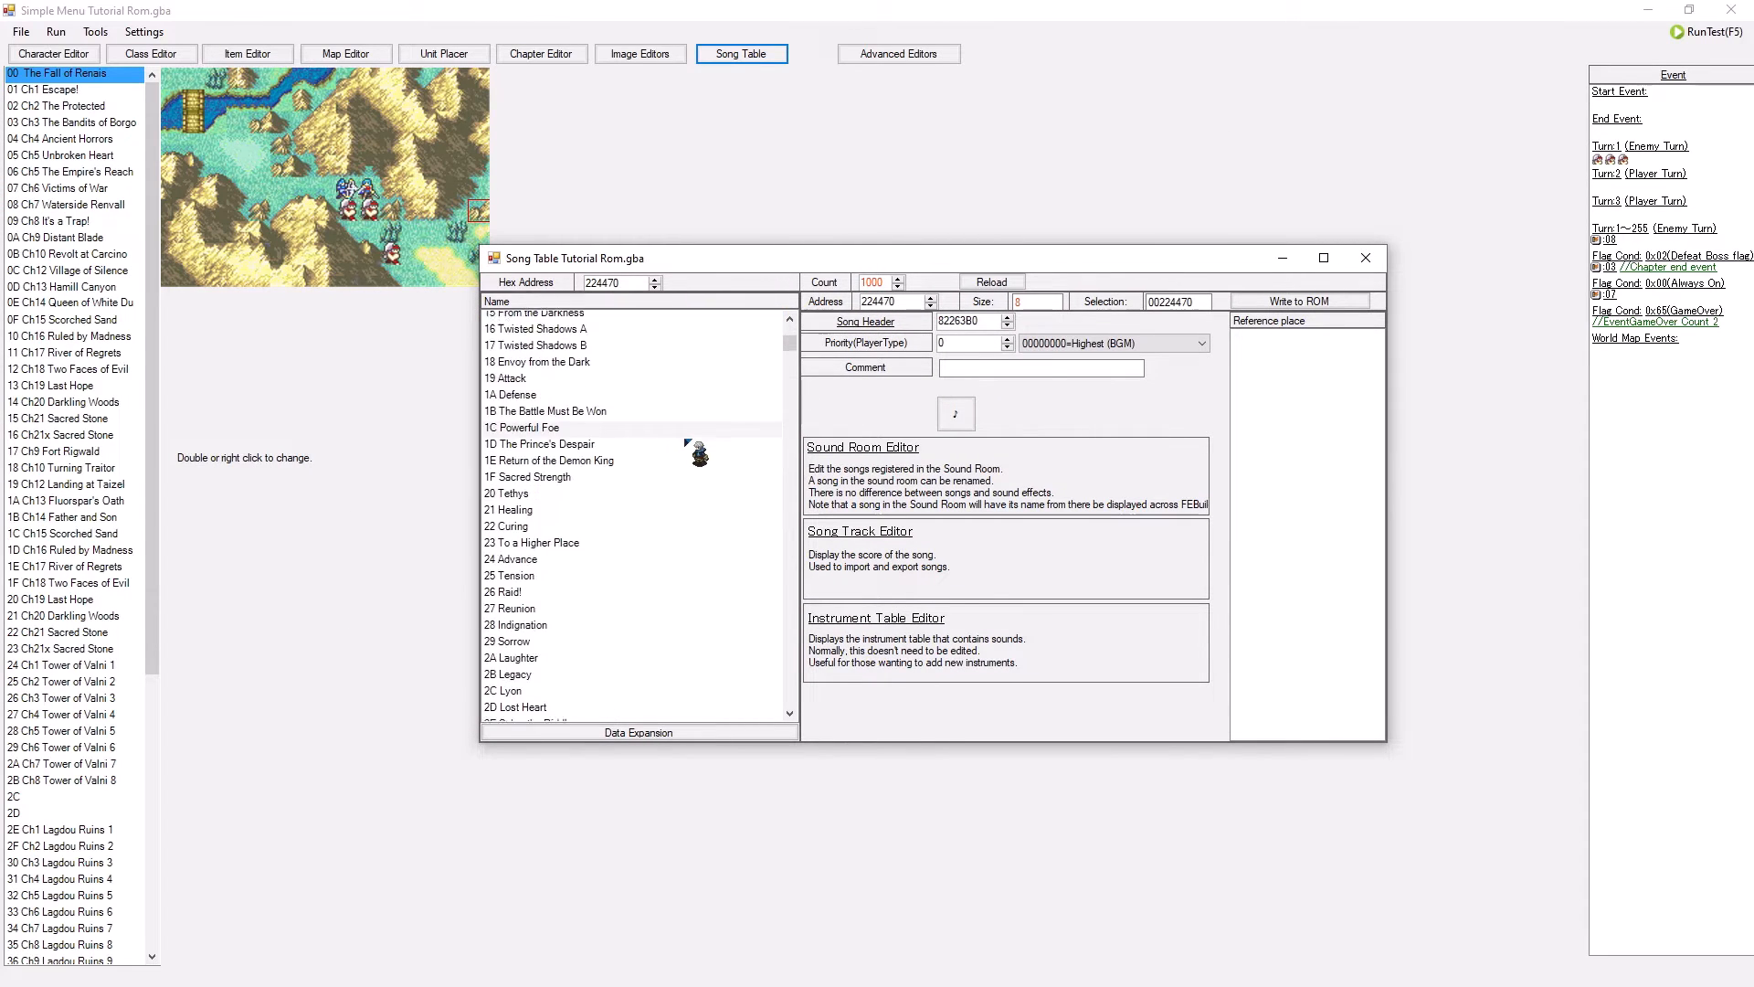
{"action": "mouse_move", "coordinate": [790, 348]}
{"action": "left_mouse_down"}
{"action": "mouse_move", "coordinate": [788, 374]}
{"action": "mouse_move", "coordinate": [783, 343]}
{"action": "left_mouse_up"}
{"action": "left_click", "coordinate": [676, 498]}
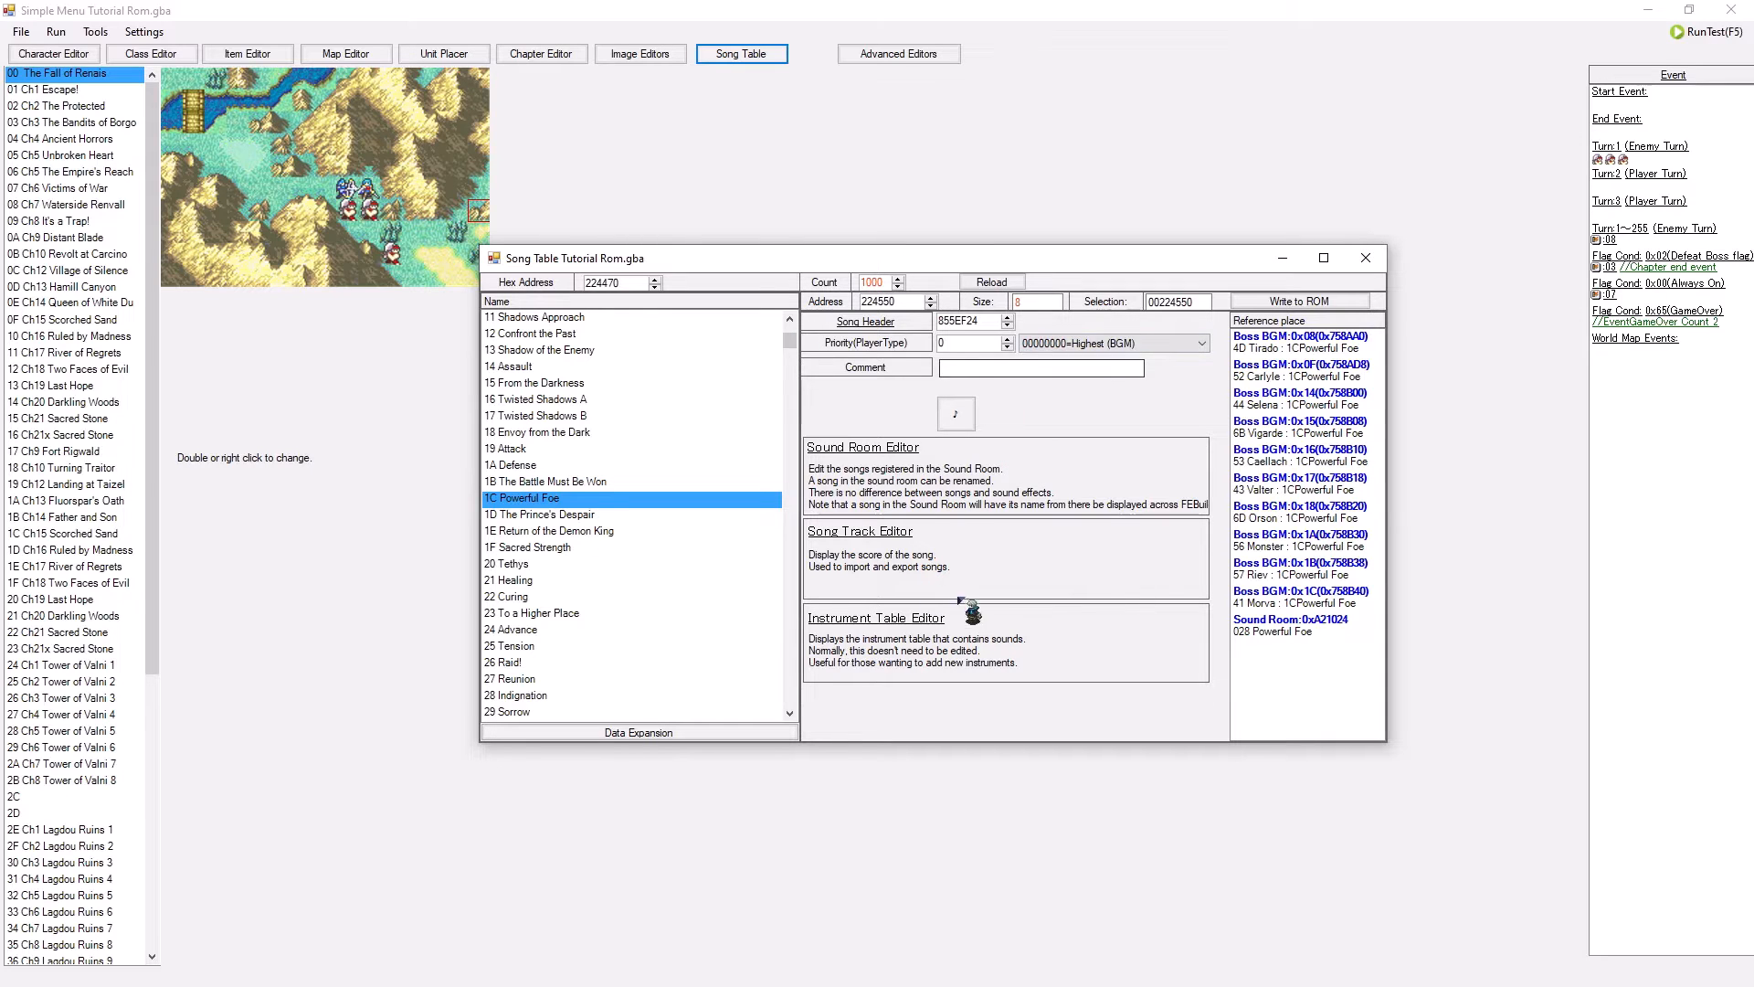
- Inspect the tracks of Powerful Foe in the Song Track Editor, then close the editor and minimise the song table
{"action": "left_click", "coordinate": [891, 535]}
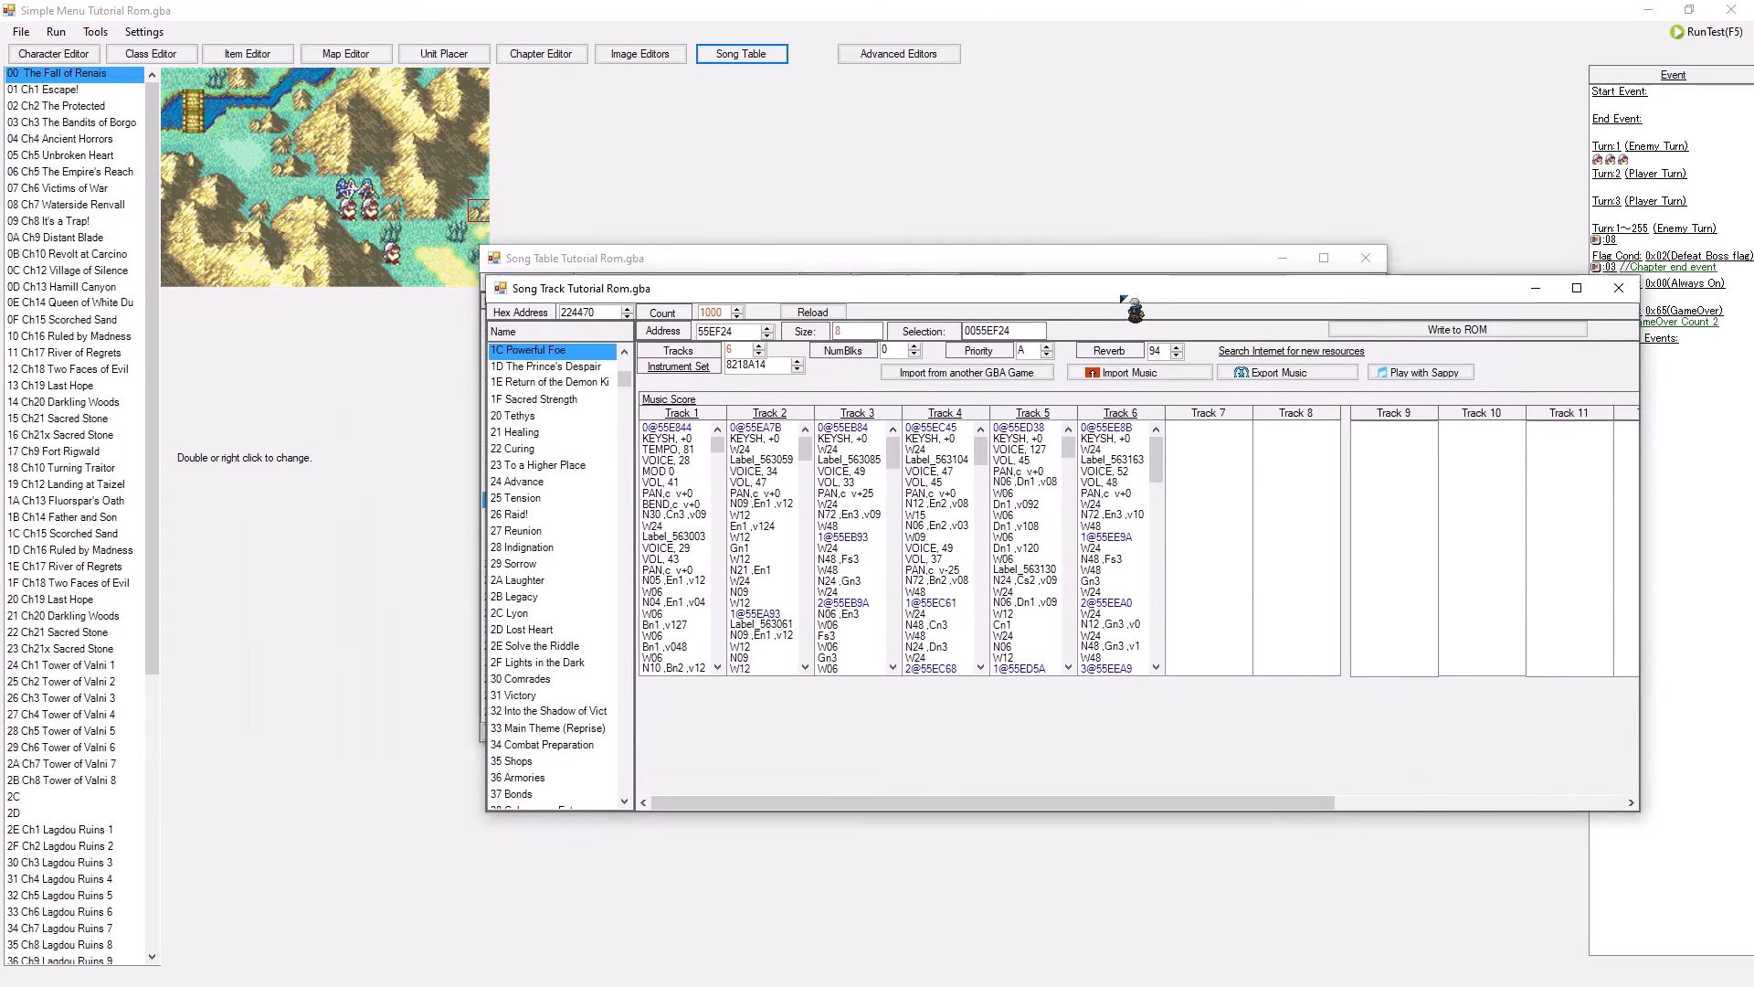
{"action": "left_click_drag", "start_coordinate": [1120, 296], "coordinate": [997, 270]}
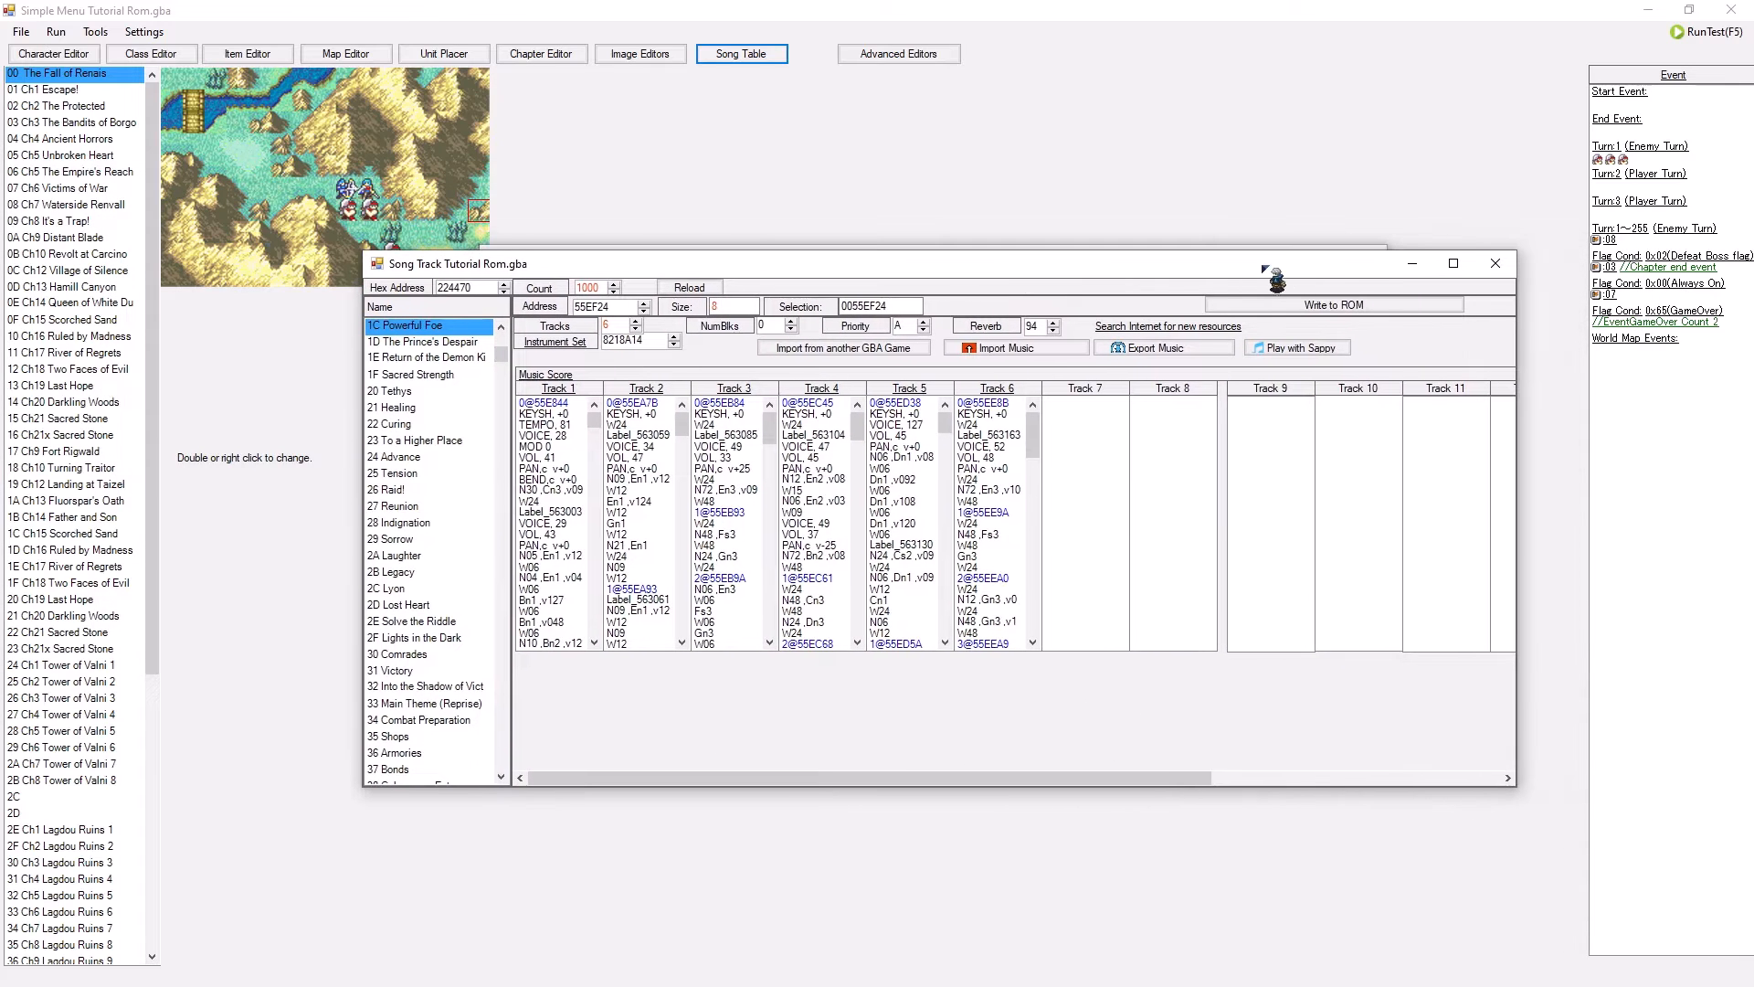
{"action": "mouse_move", "coordinate": [1262, 265]}
{"action": "left_mouse_down"}
{"action": "mouse_move", "coordinate": [1216, 230]}
{"action": "mouse_move", "coordinate": [1271, 236]}
{"action": "left_mouse_up"}
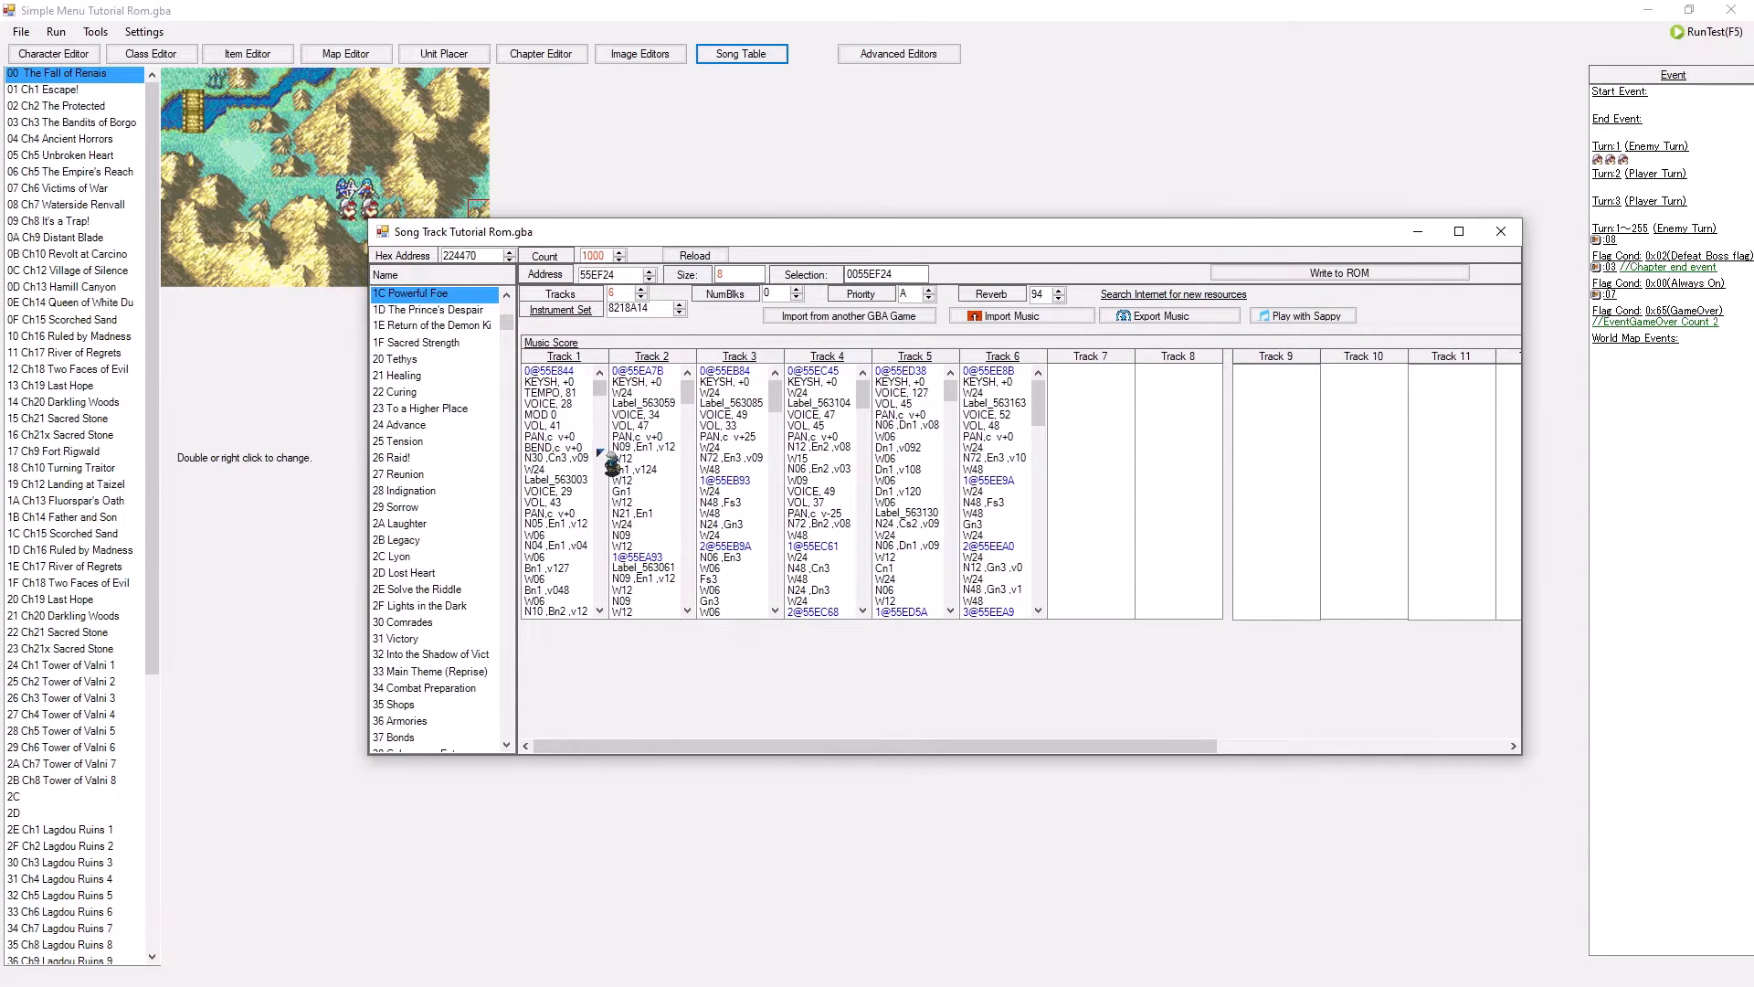
{"action": "left_click", "coordinate": [559, 360]}
{"action": "left_click", "coordinate": [1501, 230]}
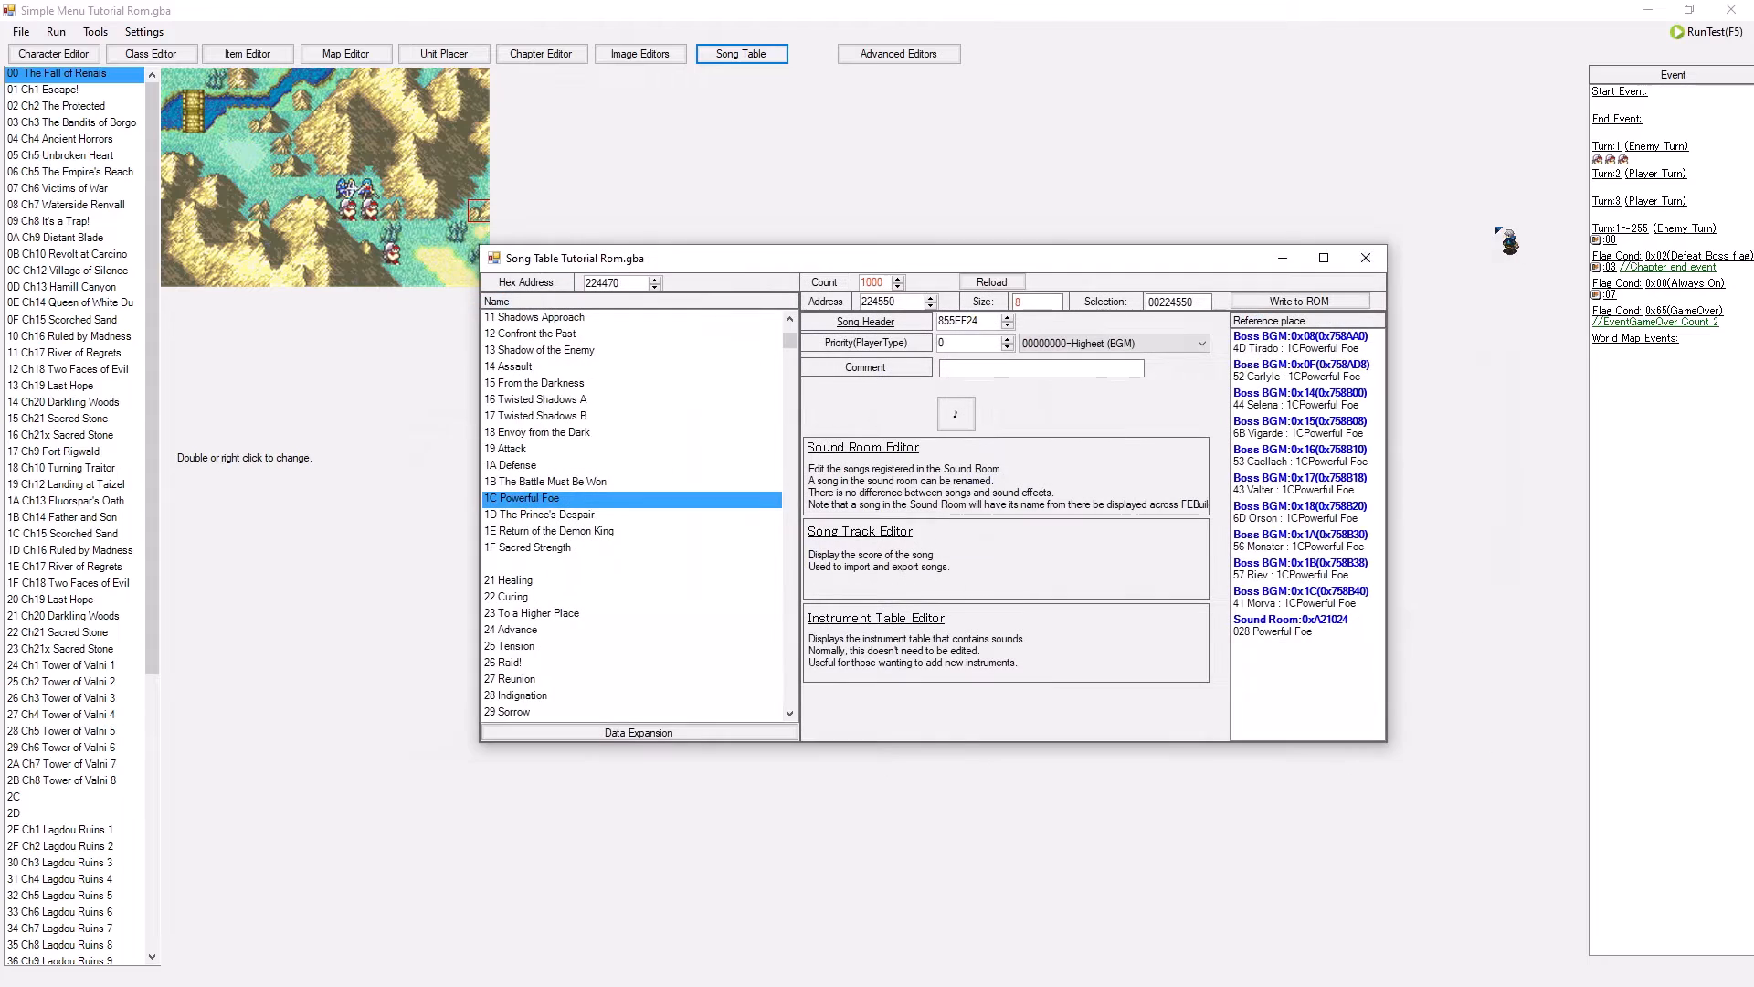
{"action": "left_click", "coordinate": [1295, 263]}
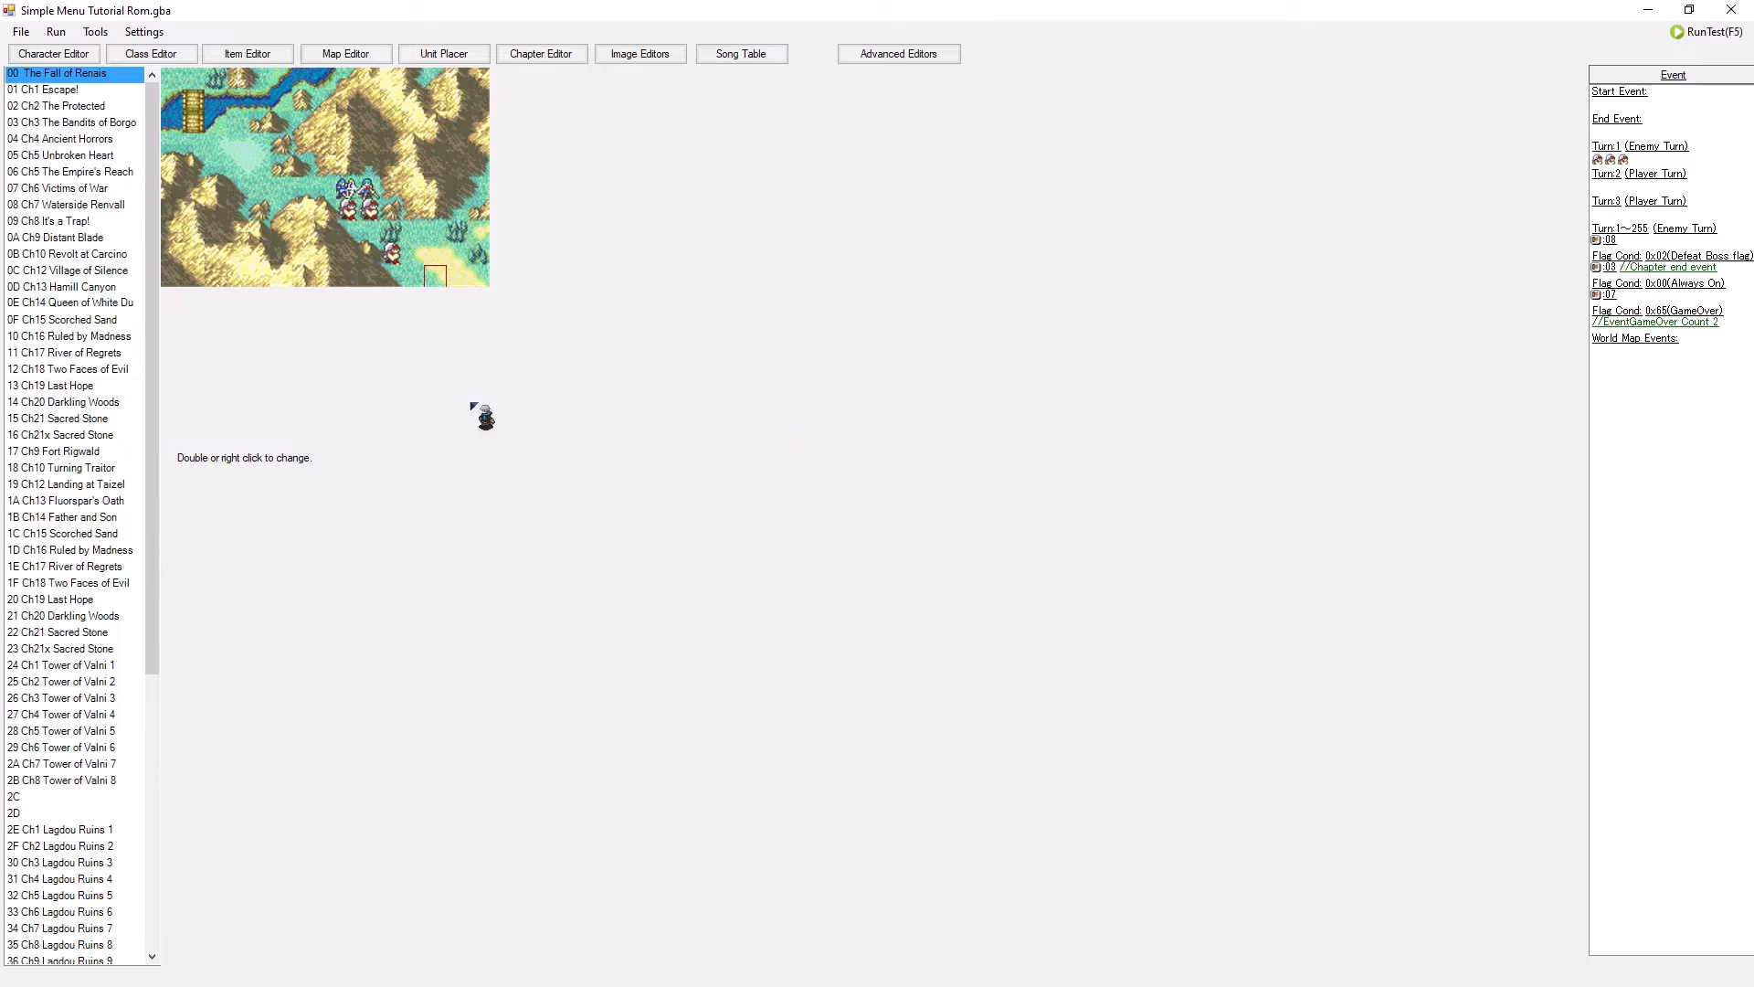
- Reopen the song table and look up the reference places of the song 1C Powerful Foe
{"action": "left_click", "coordinate": [739, 57]}
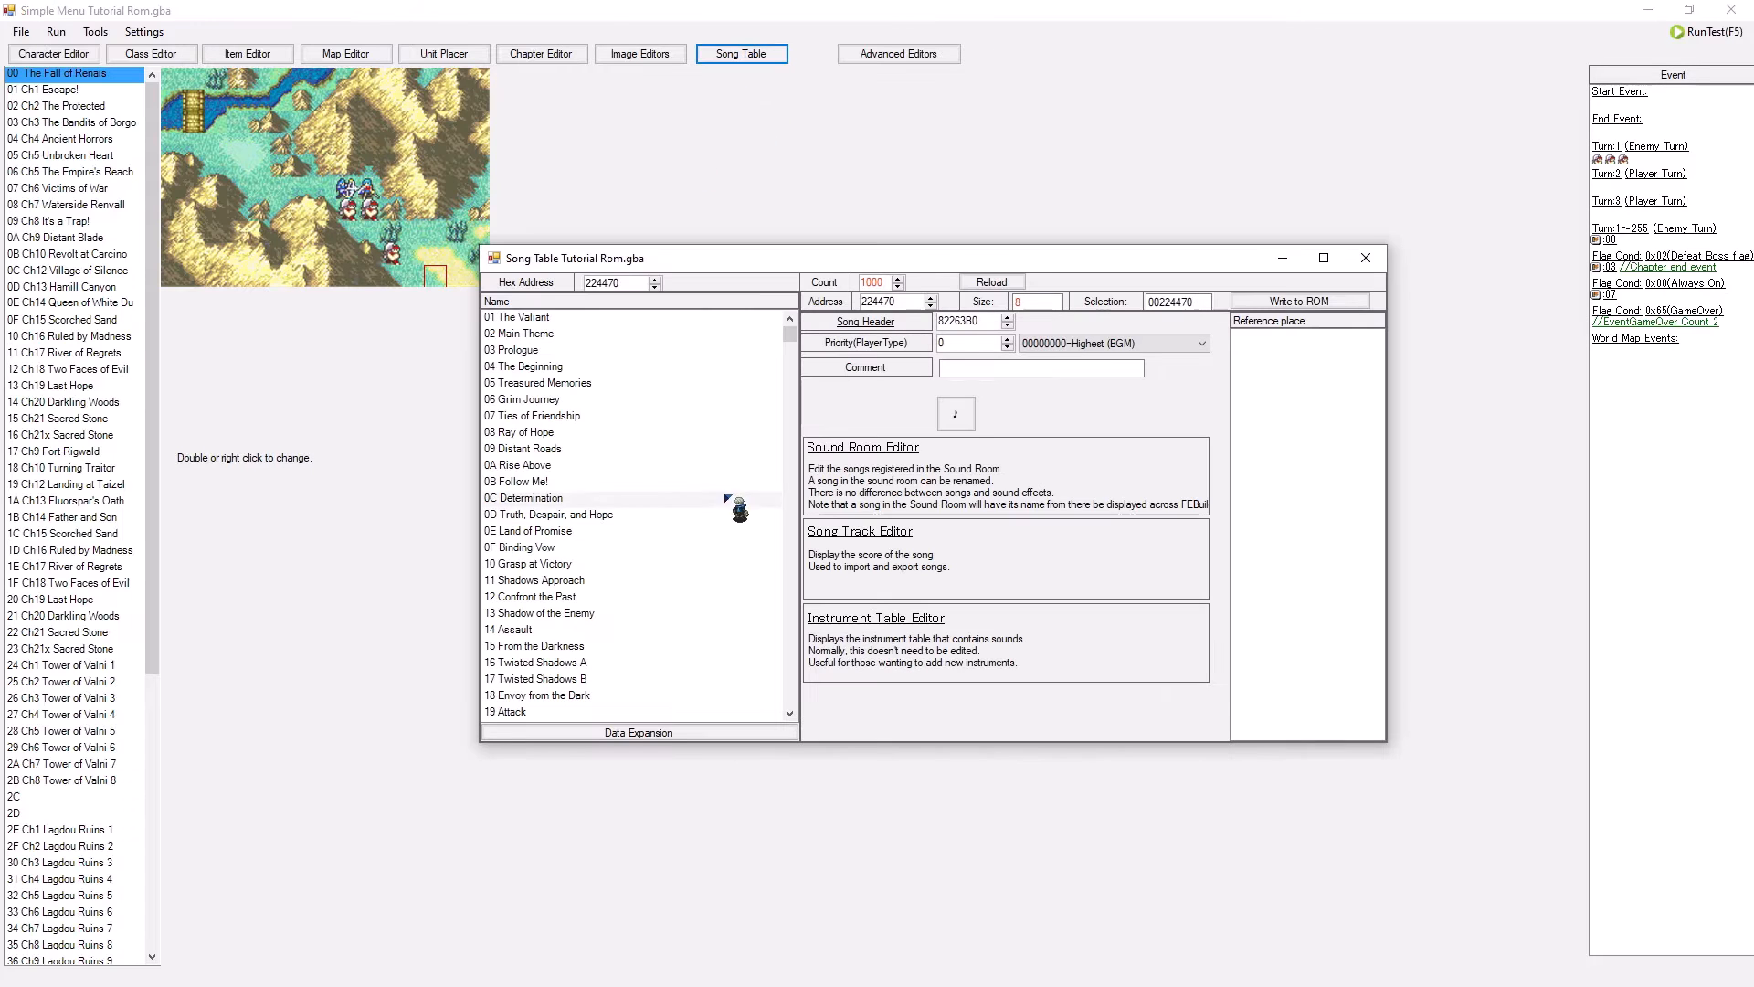
{"action": "scroll", "coordinate": [562, 512], "scroll_direction": "down", "scroll_amount": 6}
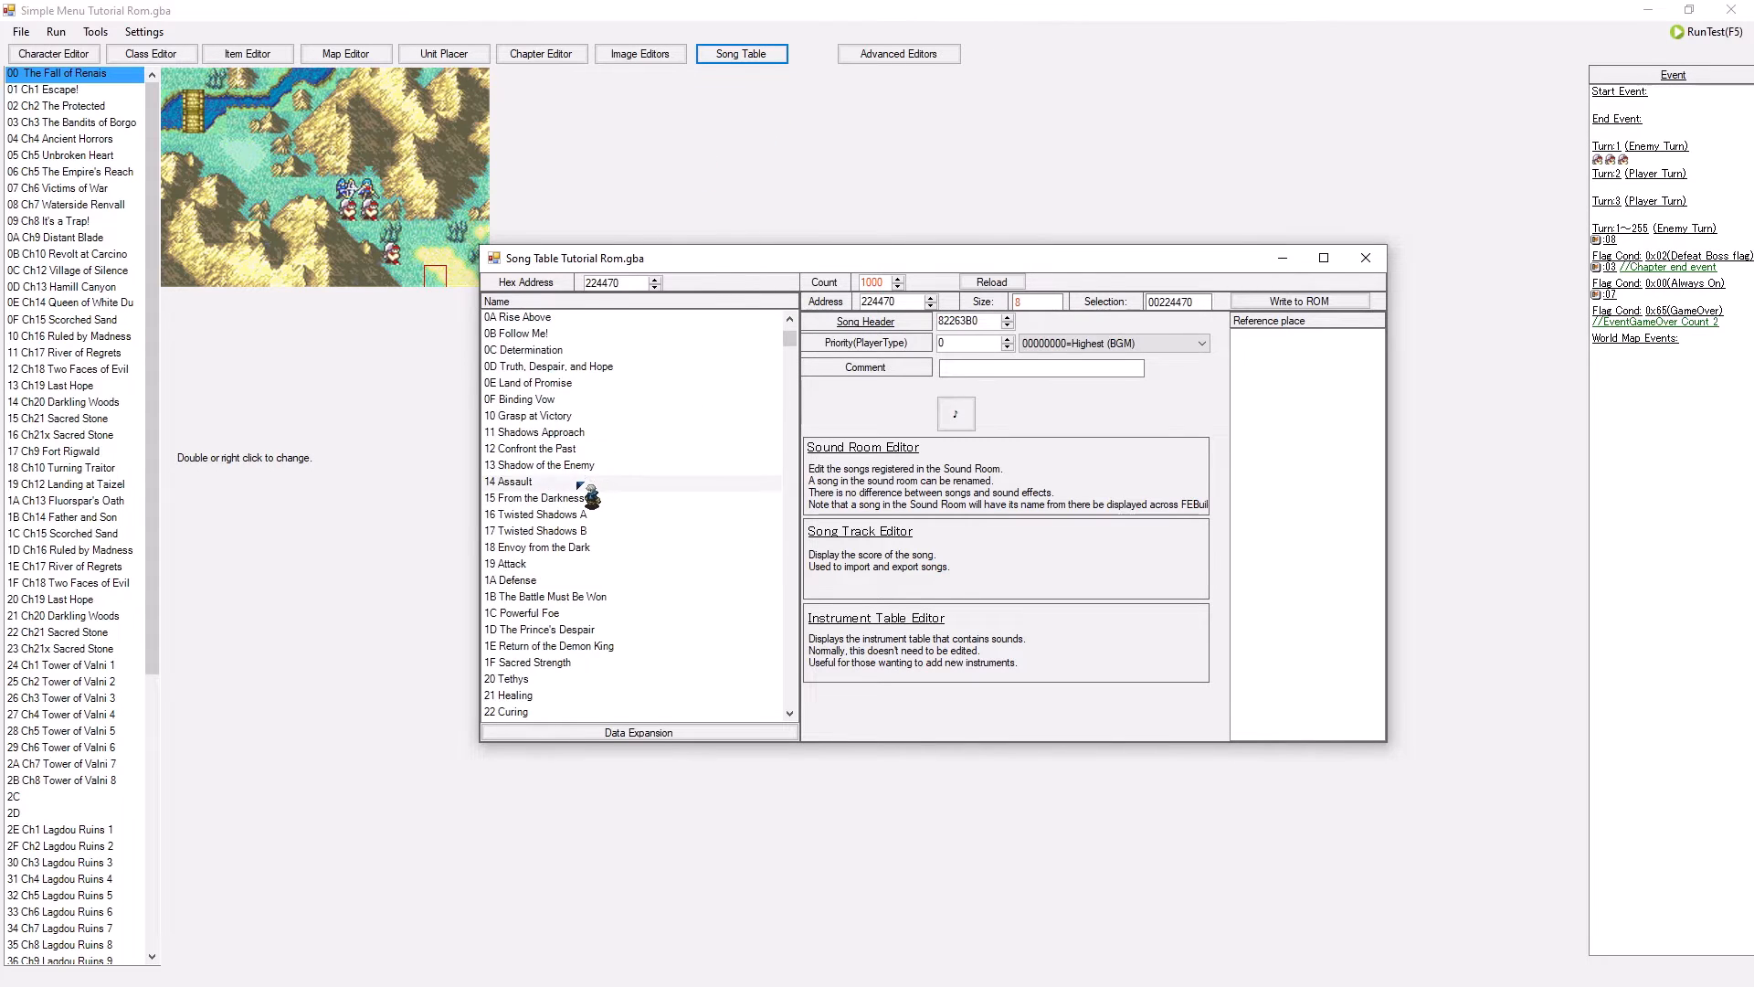
{"action": "scroll", "coordinate": [559, 587], "scroll_direction": "down", "scroll_amount": 1}
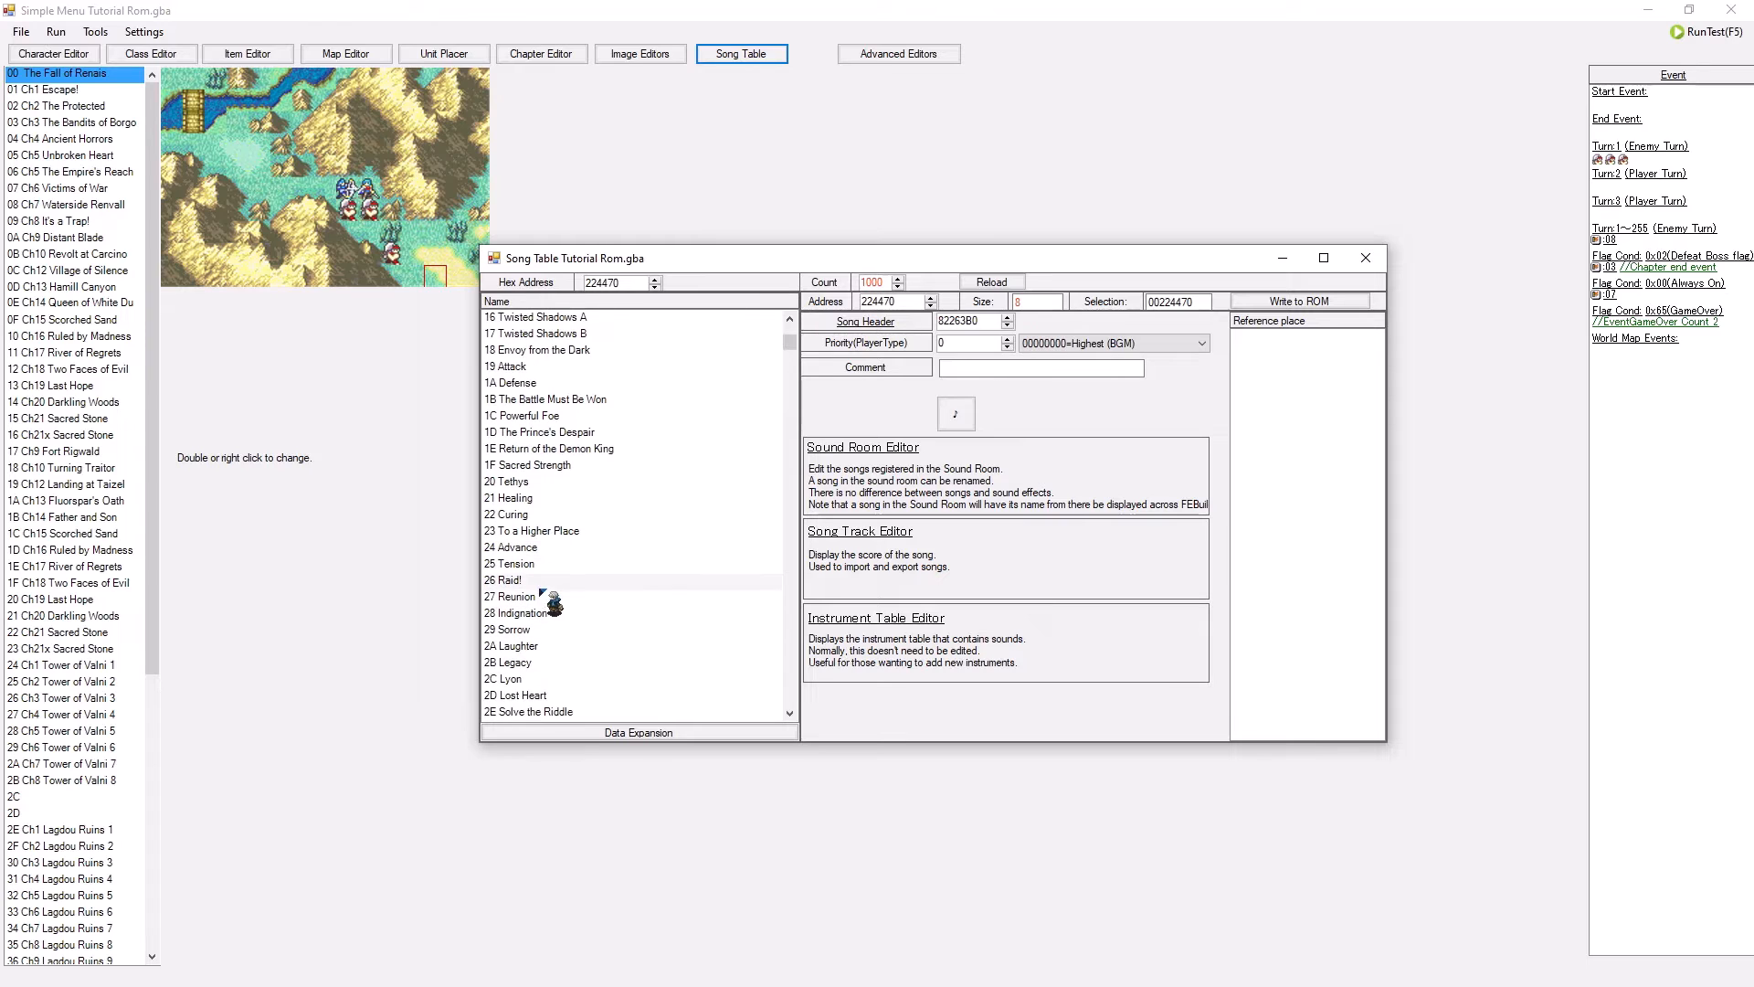
{"action": "left_click", "coordinate": [567, 417]}
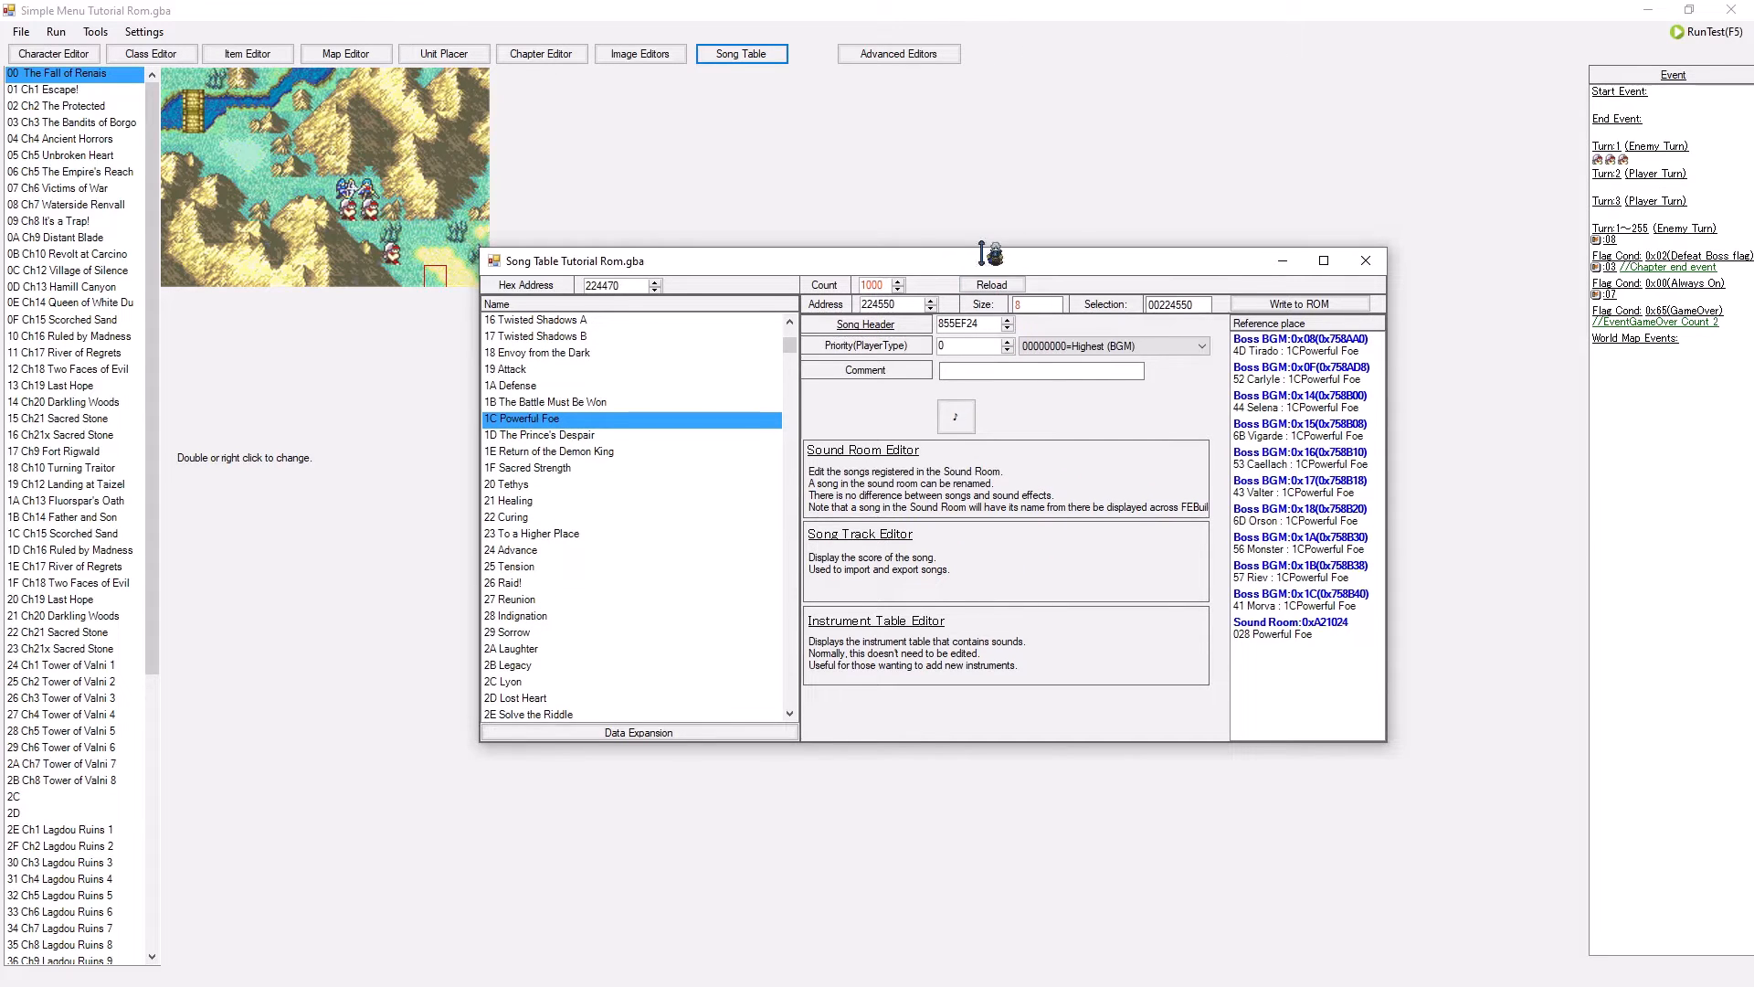
{"action": "left_click_drag", "start_coordinate": [1017, 258], "coordinate": [840, 243]}
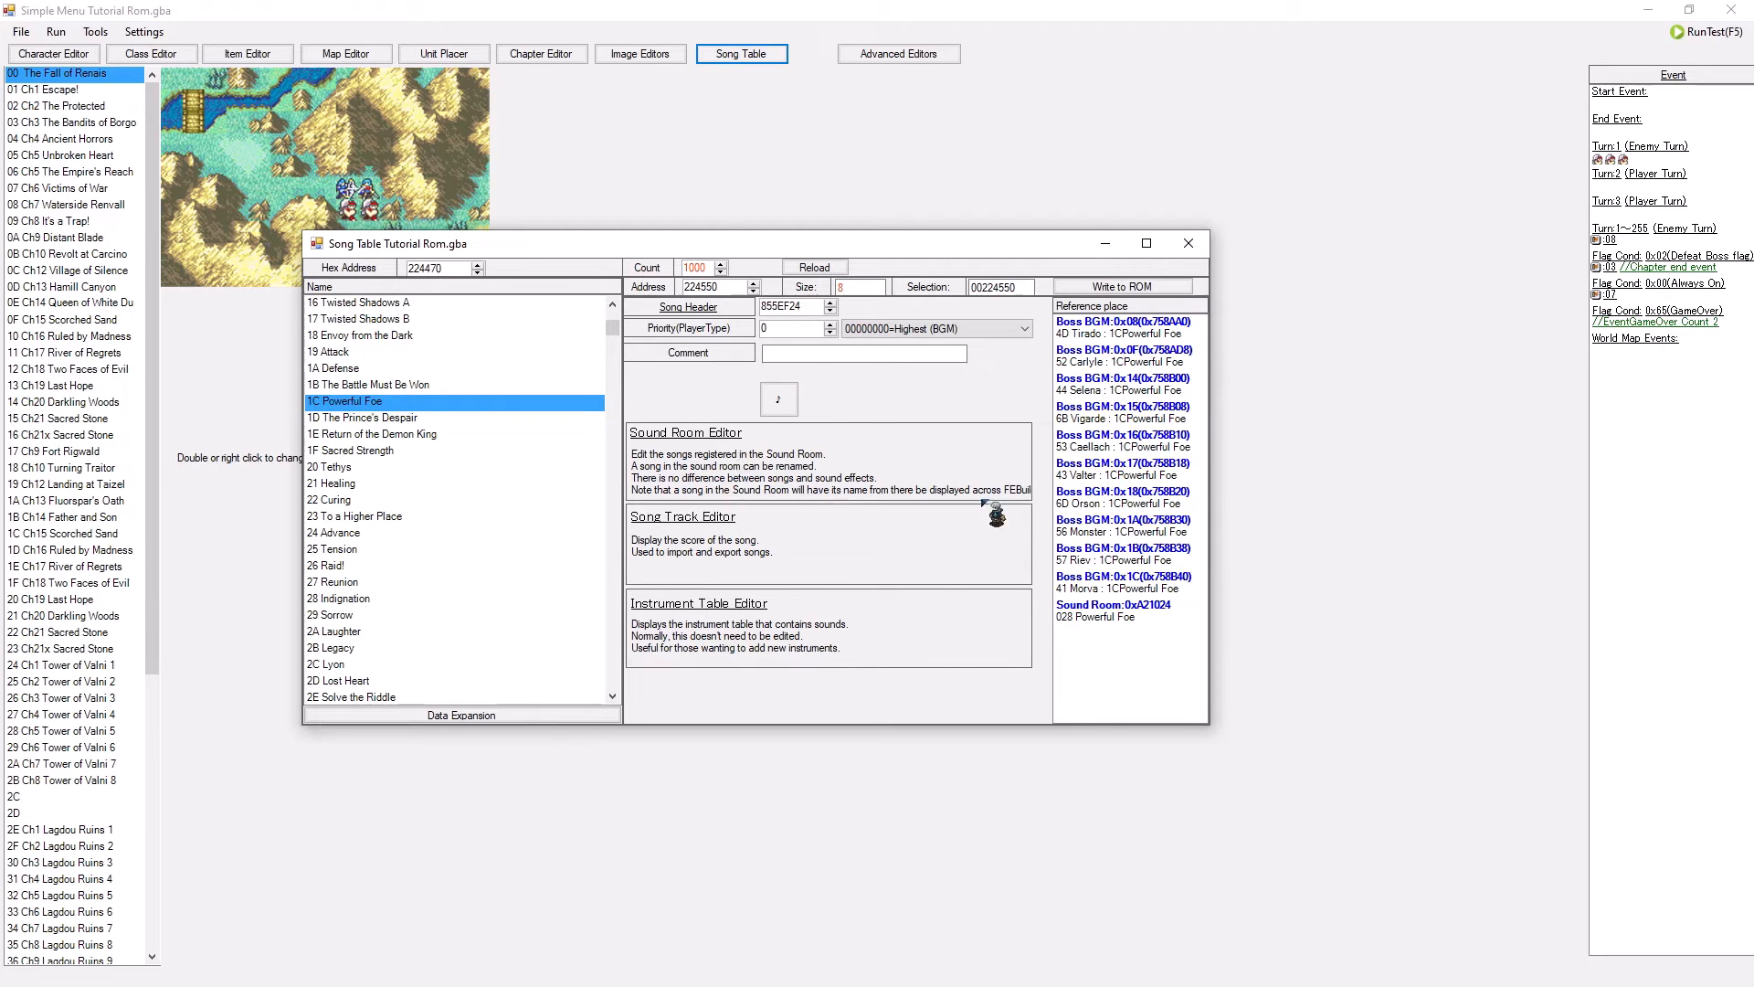
- Select the song 0D Truth, Despair, and Hope and examine which chapters reference it
{"action": "scroll", "coordinate": [1222, 492], "scroll_direction": "up", "scroll_amount": 2}
{"action": "key", "text": "ctrl+f"}
{"action": "type", "text": "0b"}
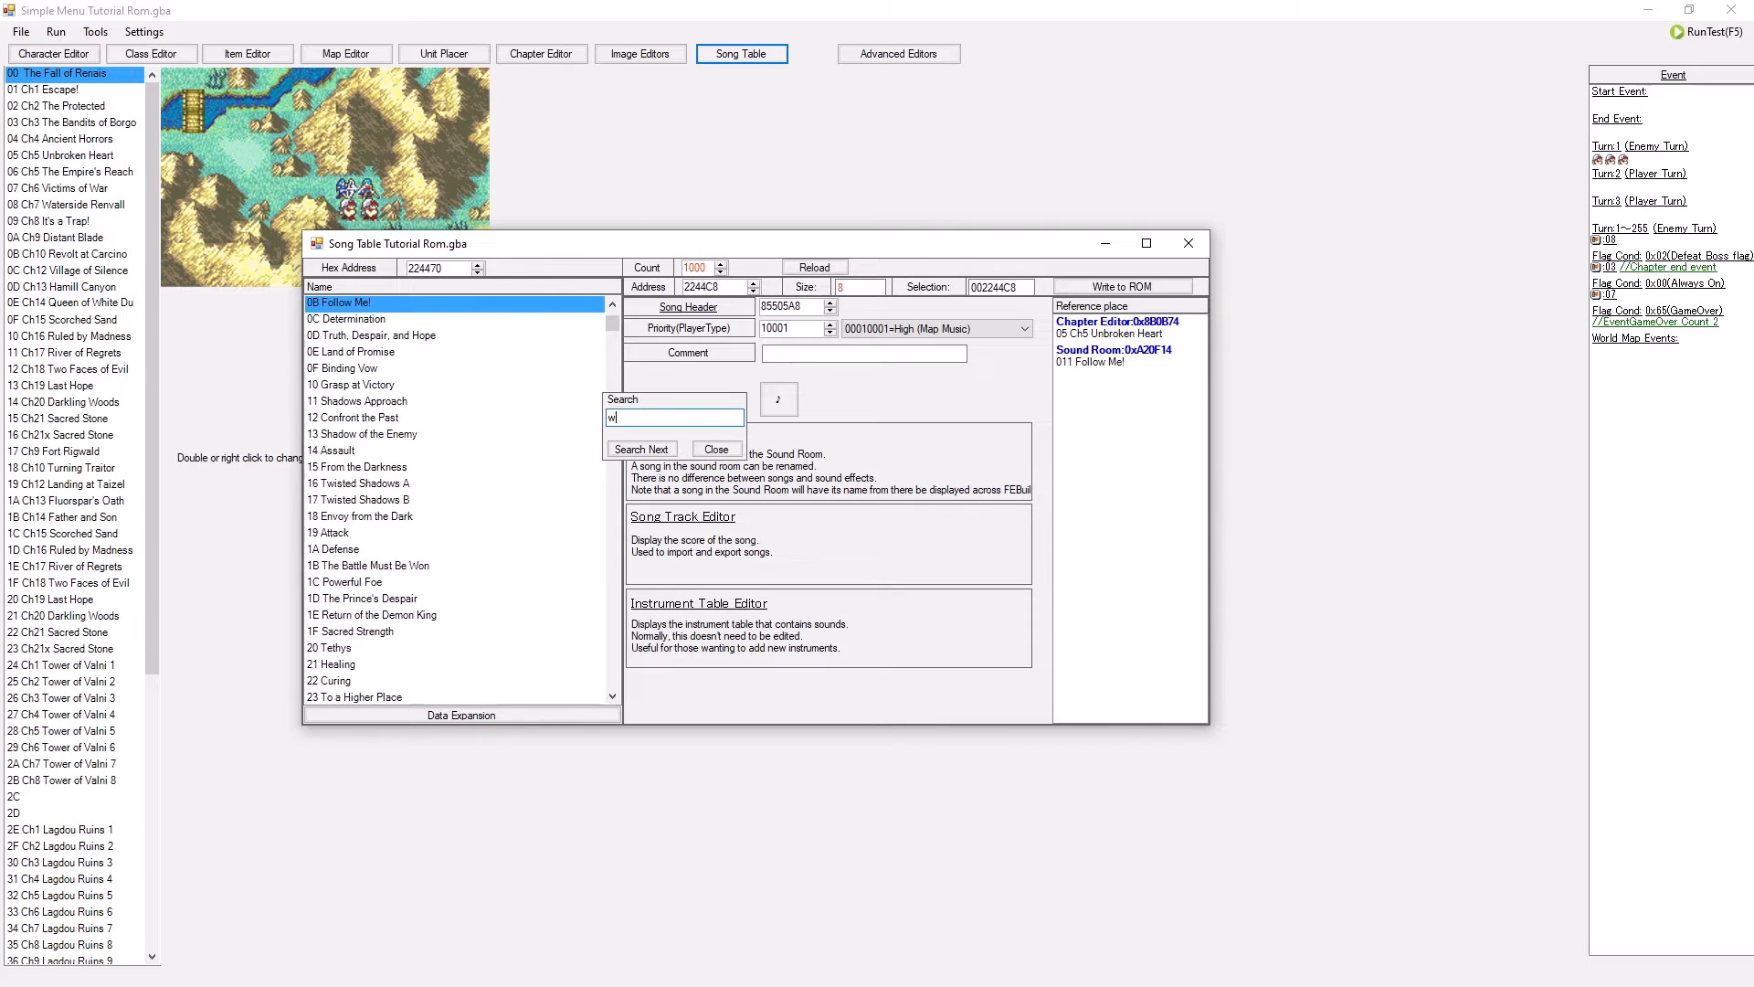
{"action": "left_click", "coordinate": [719, 445]}
{"action": "left_click", "coordinate": [460, 338]}
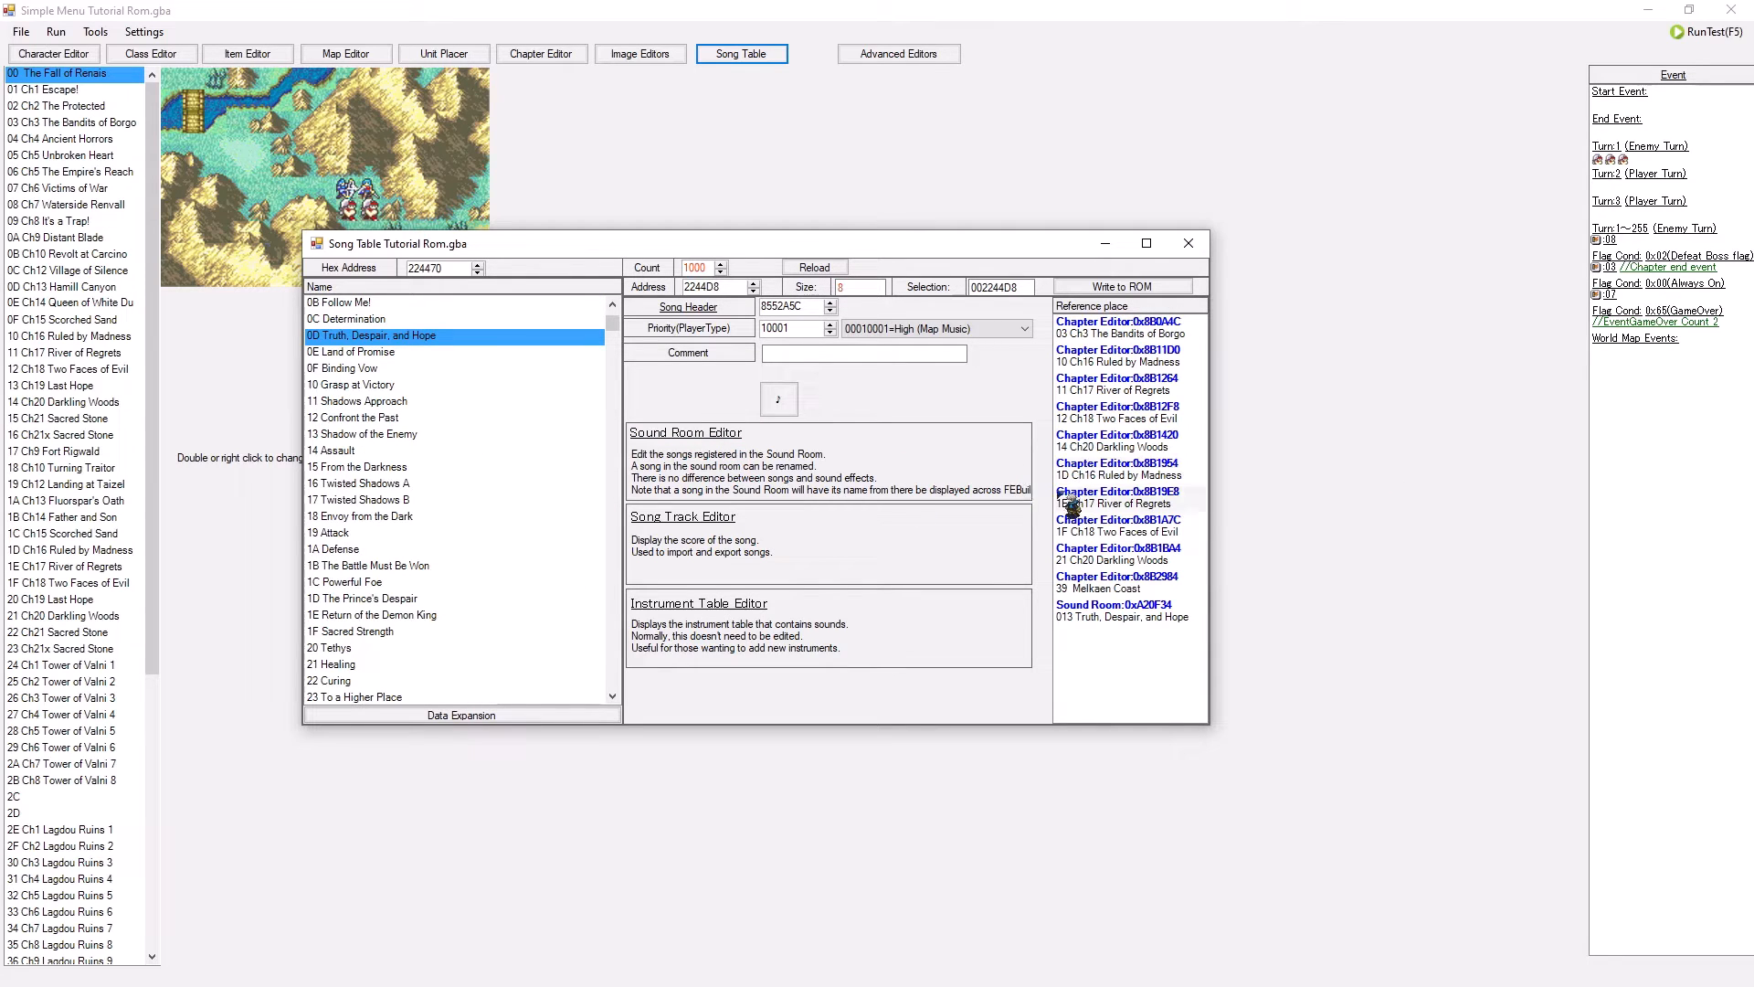
- Return to the song 1C Powerful Foe to review its boss references, and minimise the song table
{"action": "left_click", "coordinate": [393, 583]}
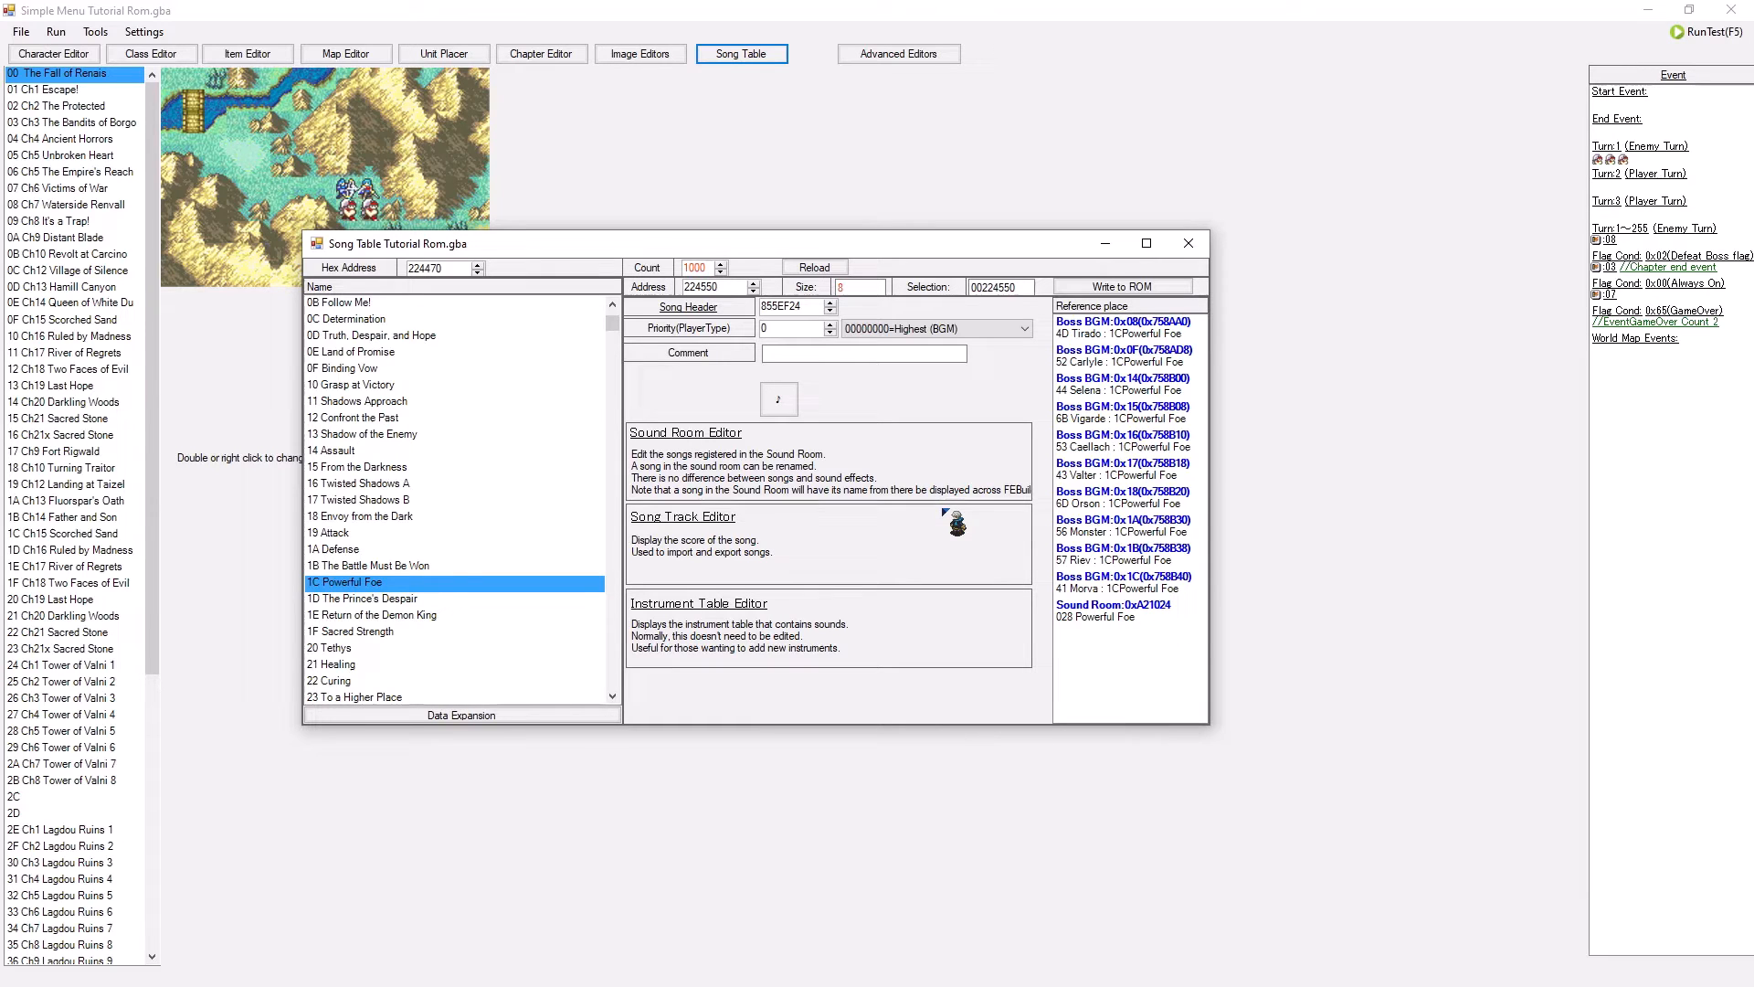
{"action": "left_click_drag", "start_coordinate": [933, 245], "coordinate": [1138, 178]}
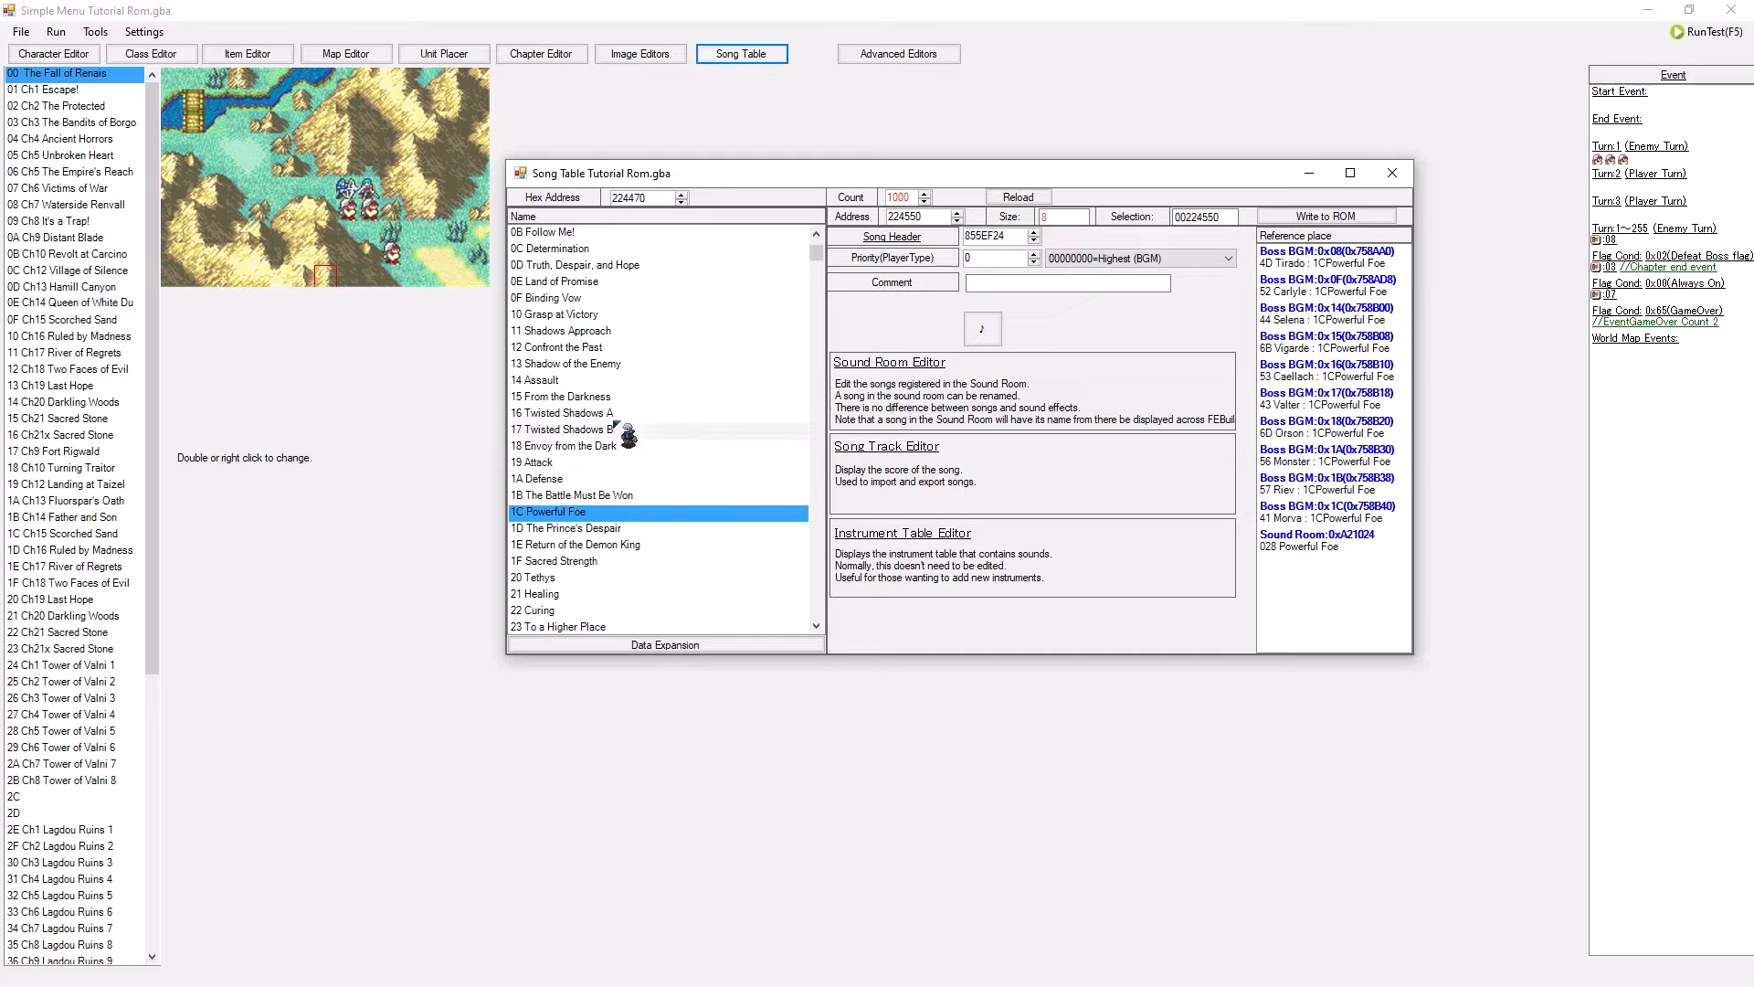
{"action": "left_click_drag", "start_coordinate": [874, 174], "coordinate": [820, 333]}
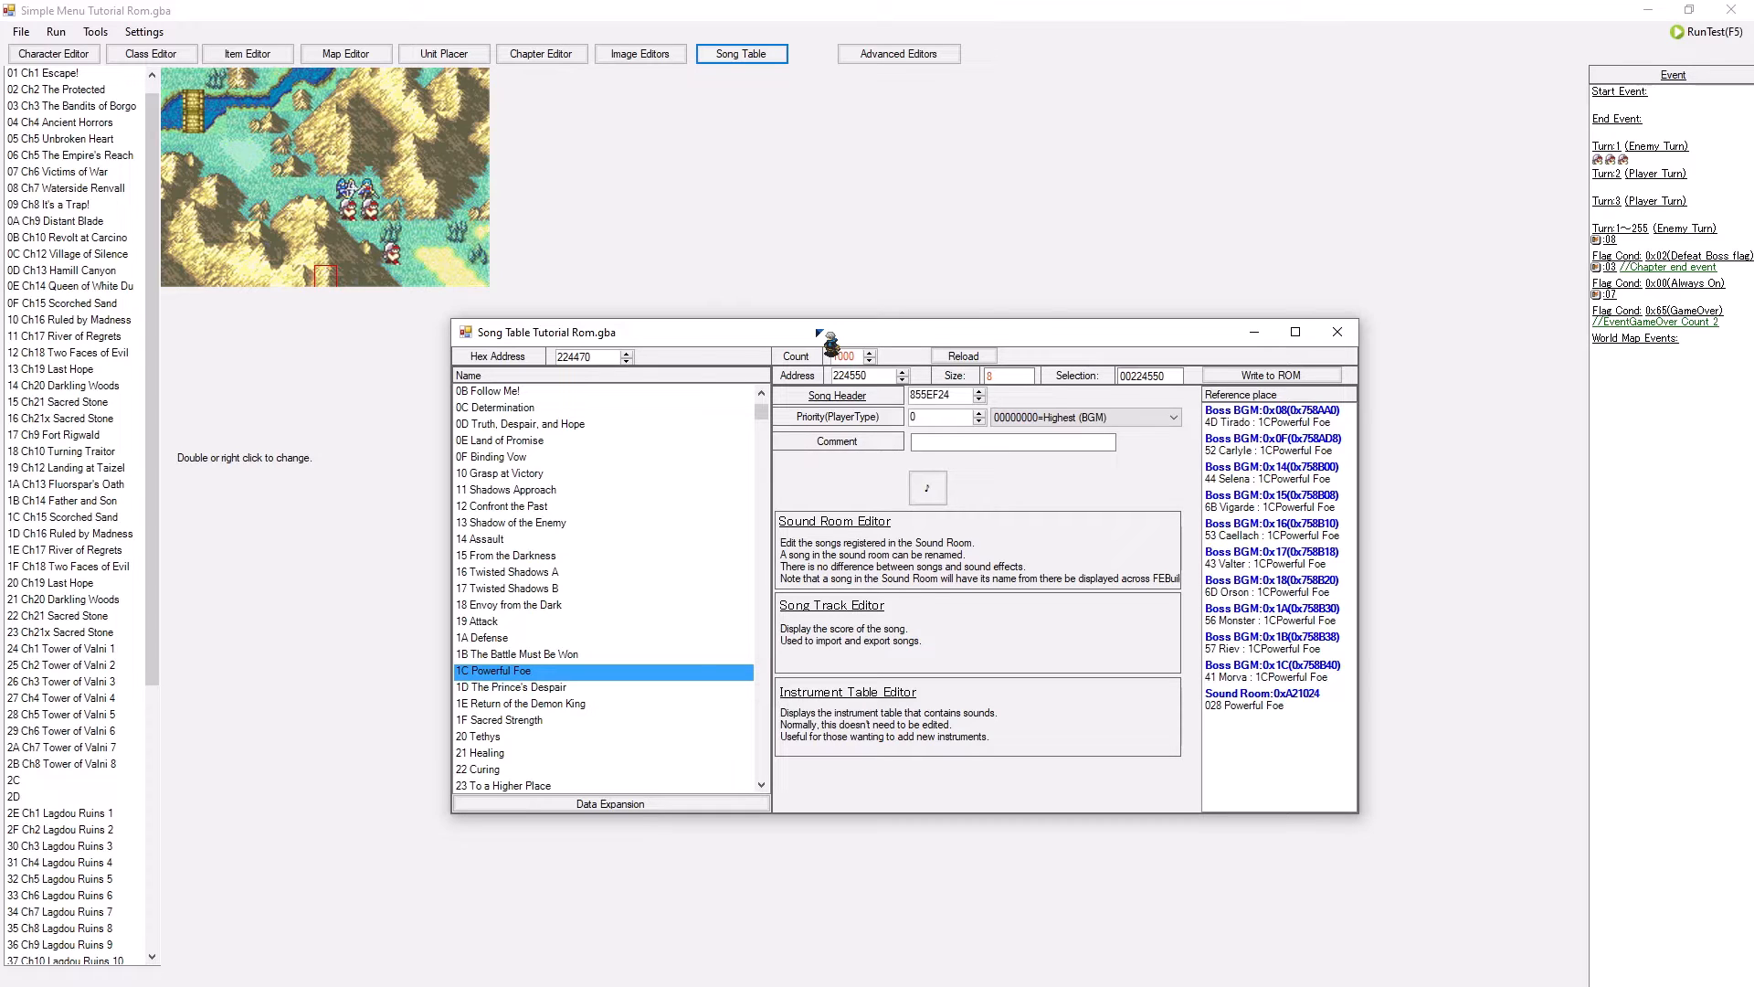
{"action": "left_click_drag", "start_coordinate": [819, 331], "coordinate": [869, 259]}
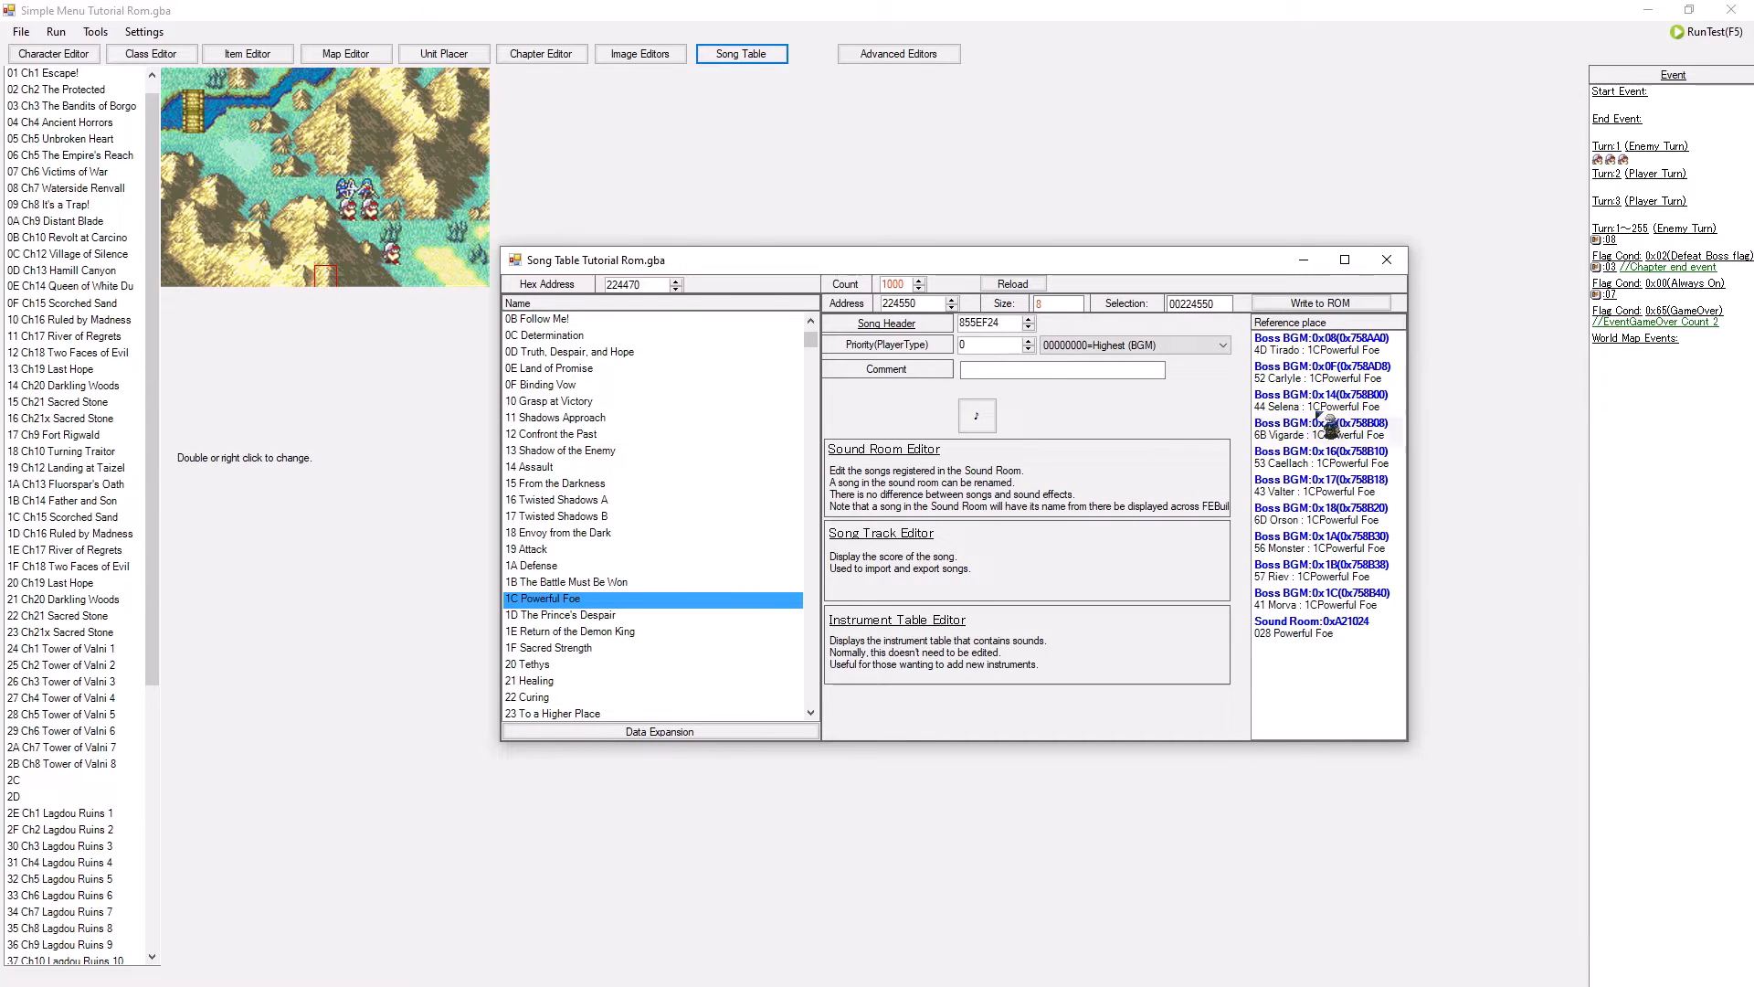
{"action": "left_click", "coordinate": [1303, 261]}
- Open the patch manager, read the description of 16_tracks_12_sounds, and write that patch to the ROM
{"action": "left_click", "coordinate": [95, 31]}
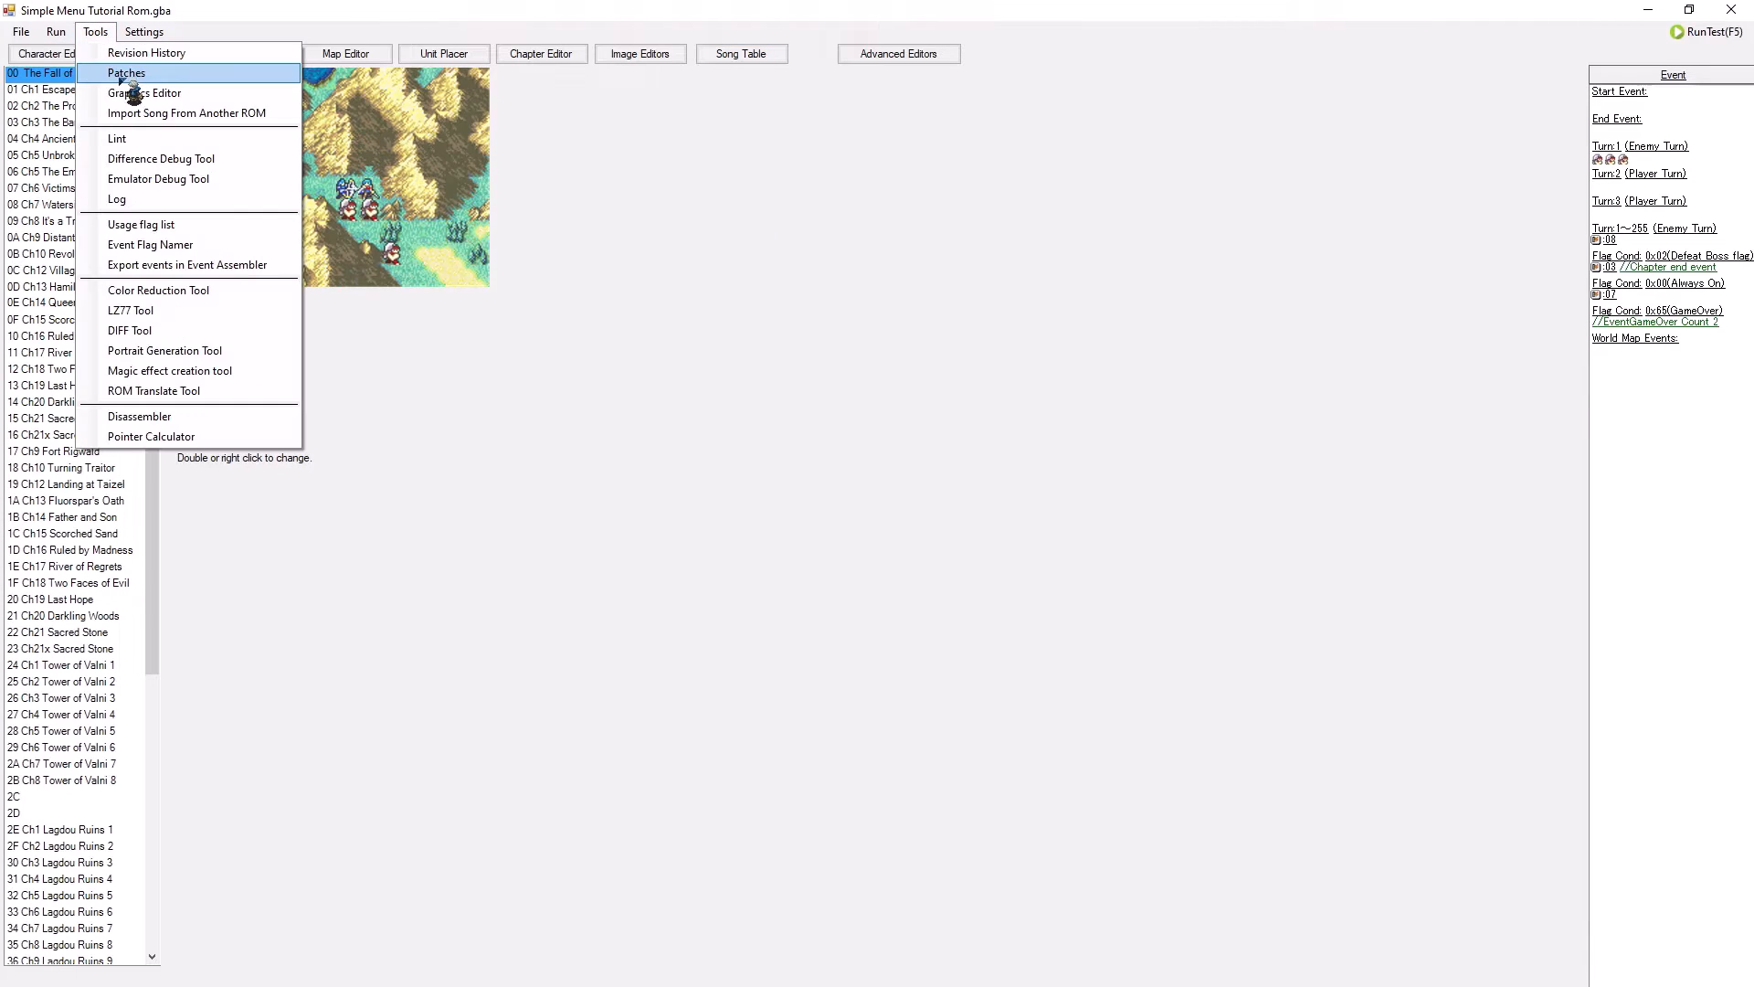
{"action": "left_click", "coordinate": [120, 79]}
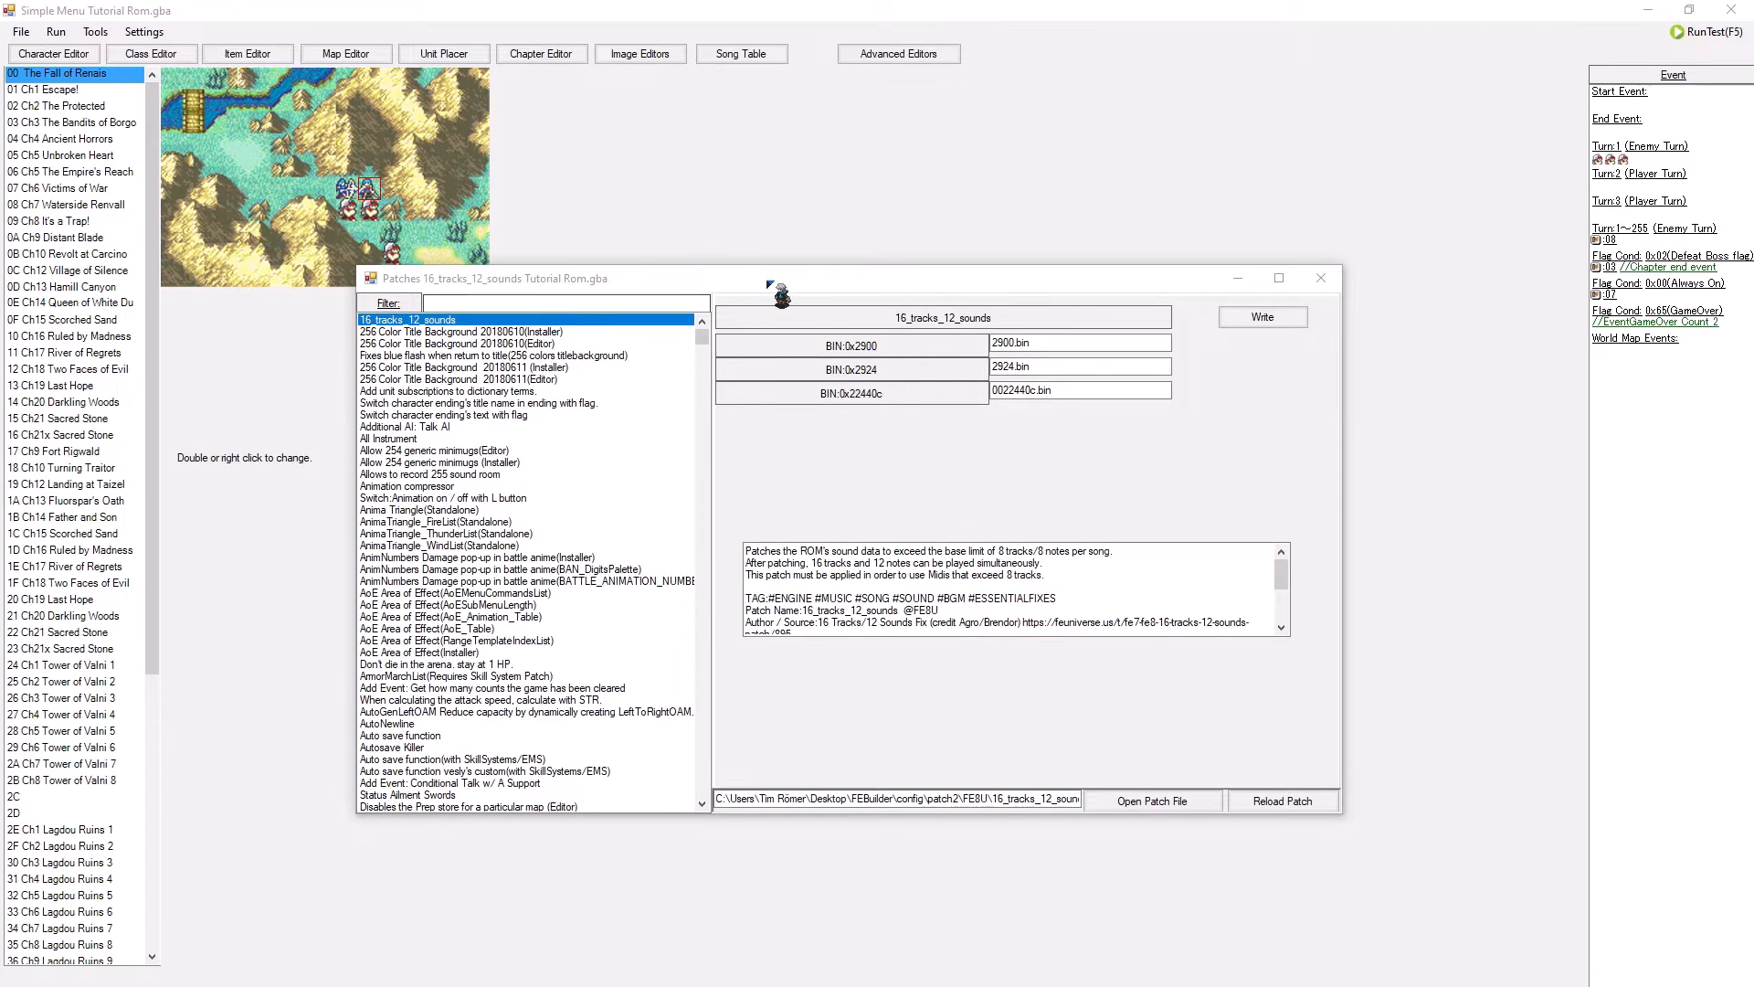
{"action": "left_click_drag", "start_coordinate": [799, 282], "coordinate": [942, 263]}
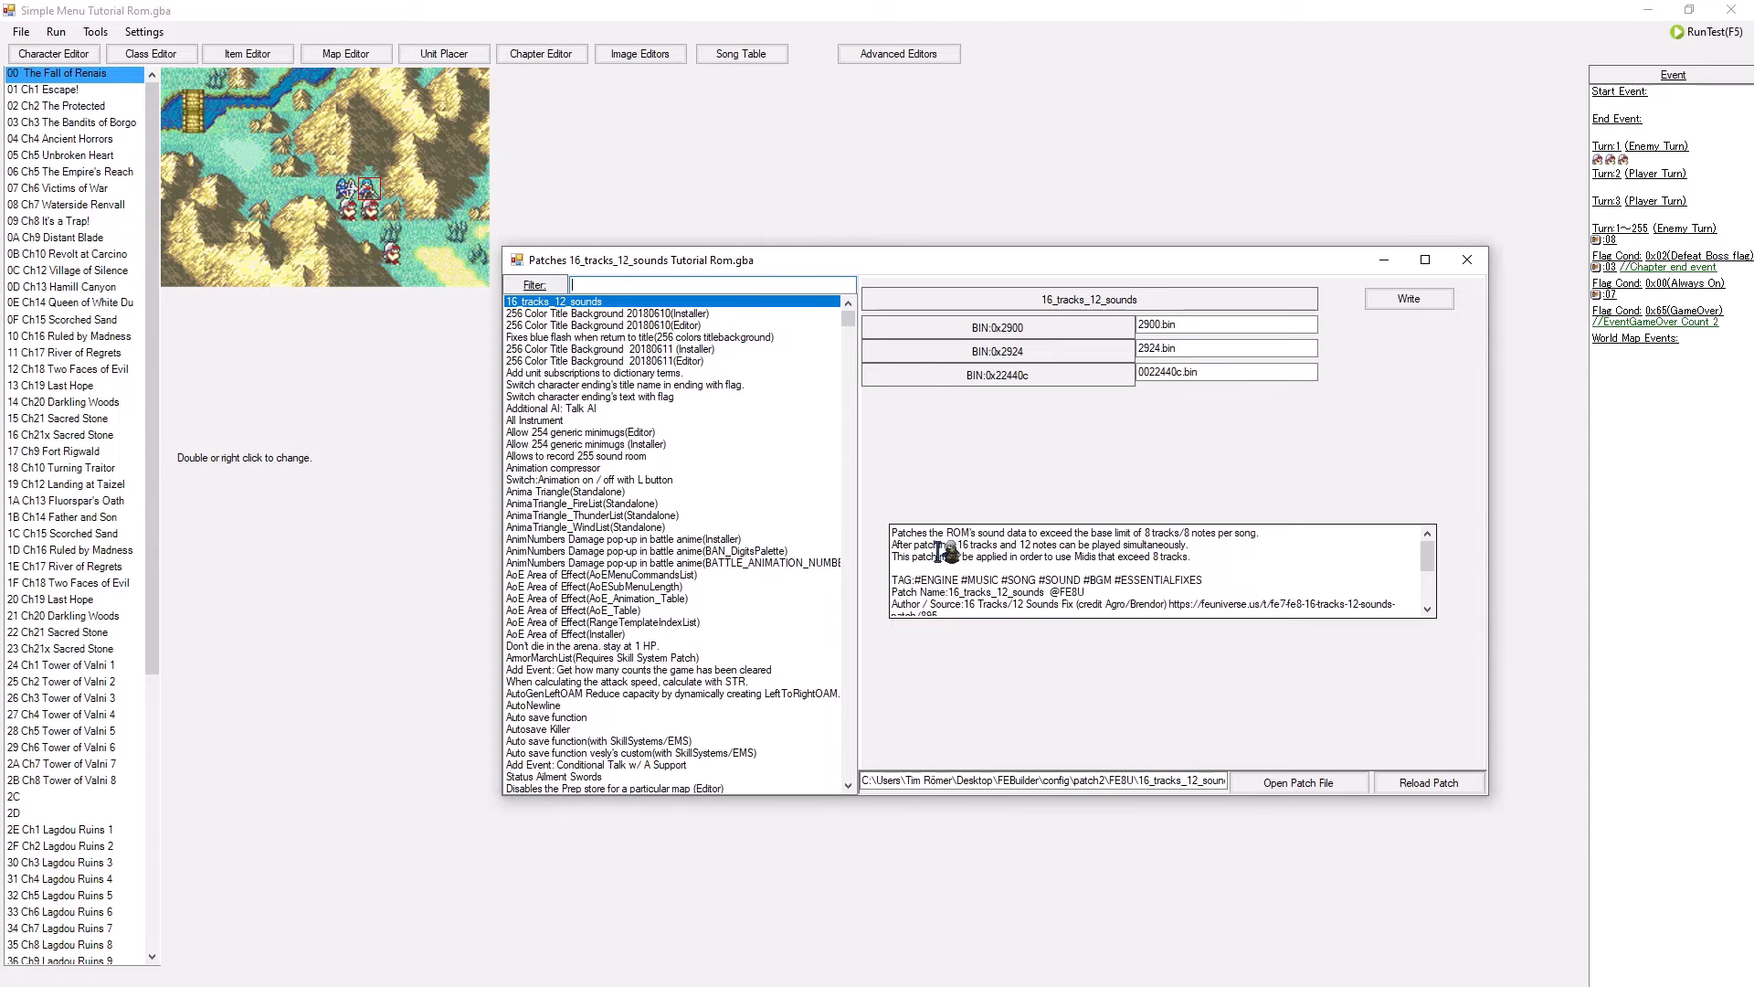
{"action": "left_click_drag", "start_coordinate": [958, 545], "coordinate": [1019, 545]}
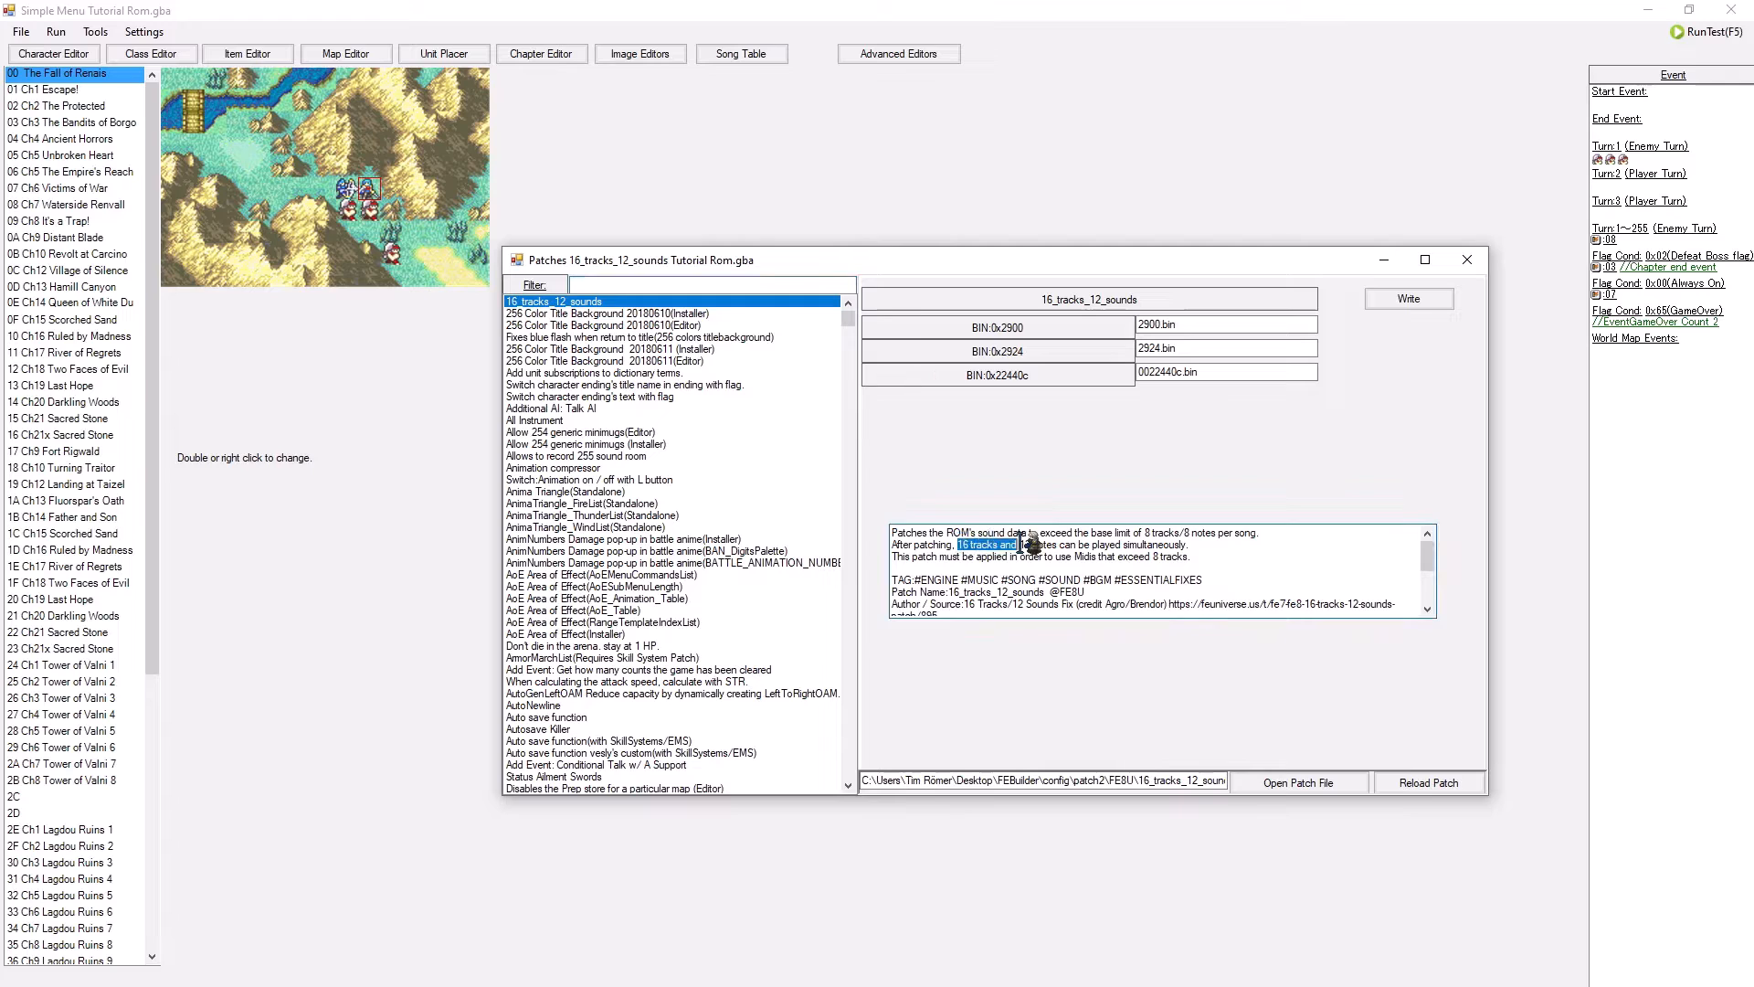
{"action": "left_click", "coordinate": [1178, 556]}
{"action": "left_click_drag", "start_coordinate": [1020, 544], "coordinate": [1076, 546]}
{"action": "left_click", "coordinate": [1285, 546]}
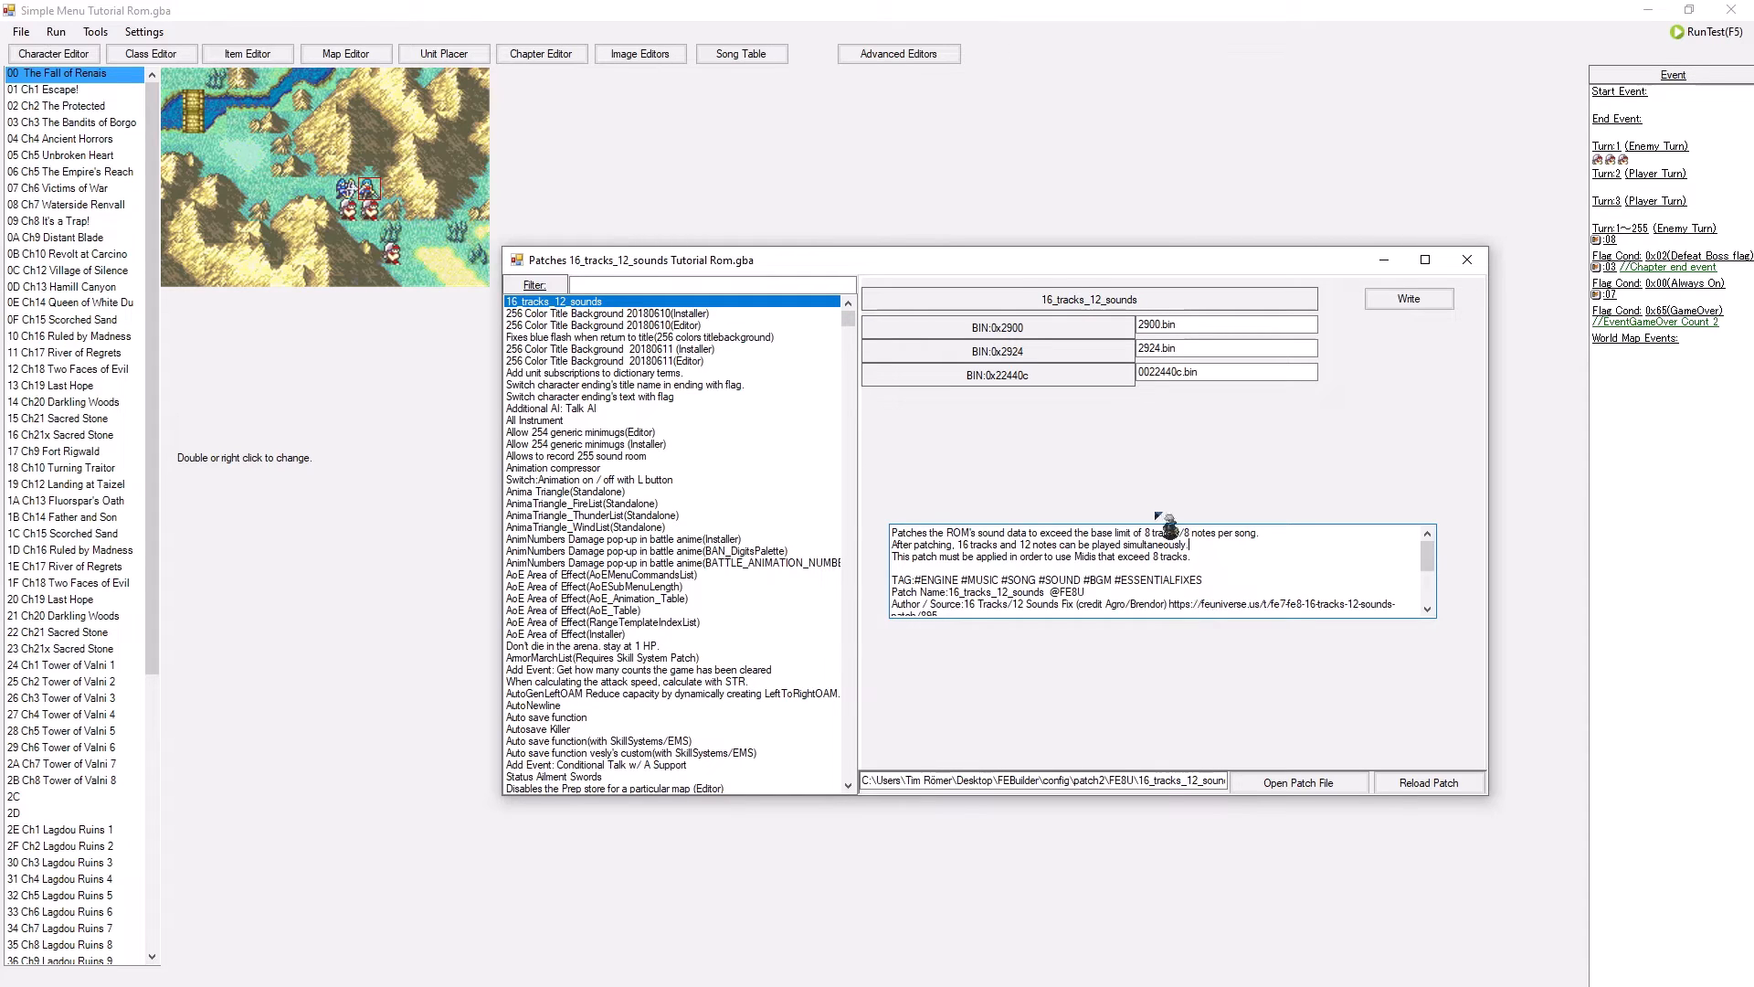
{"action": "left_click", "coordinate": [1396, 301]}
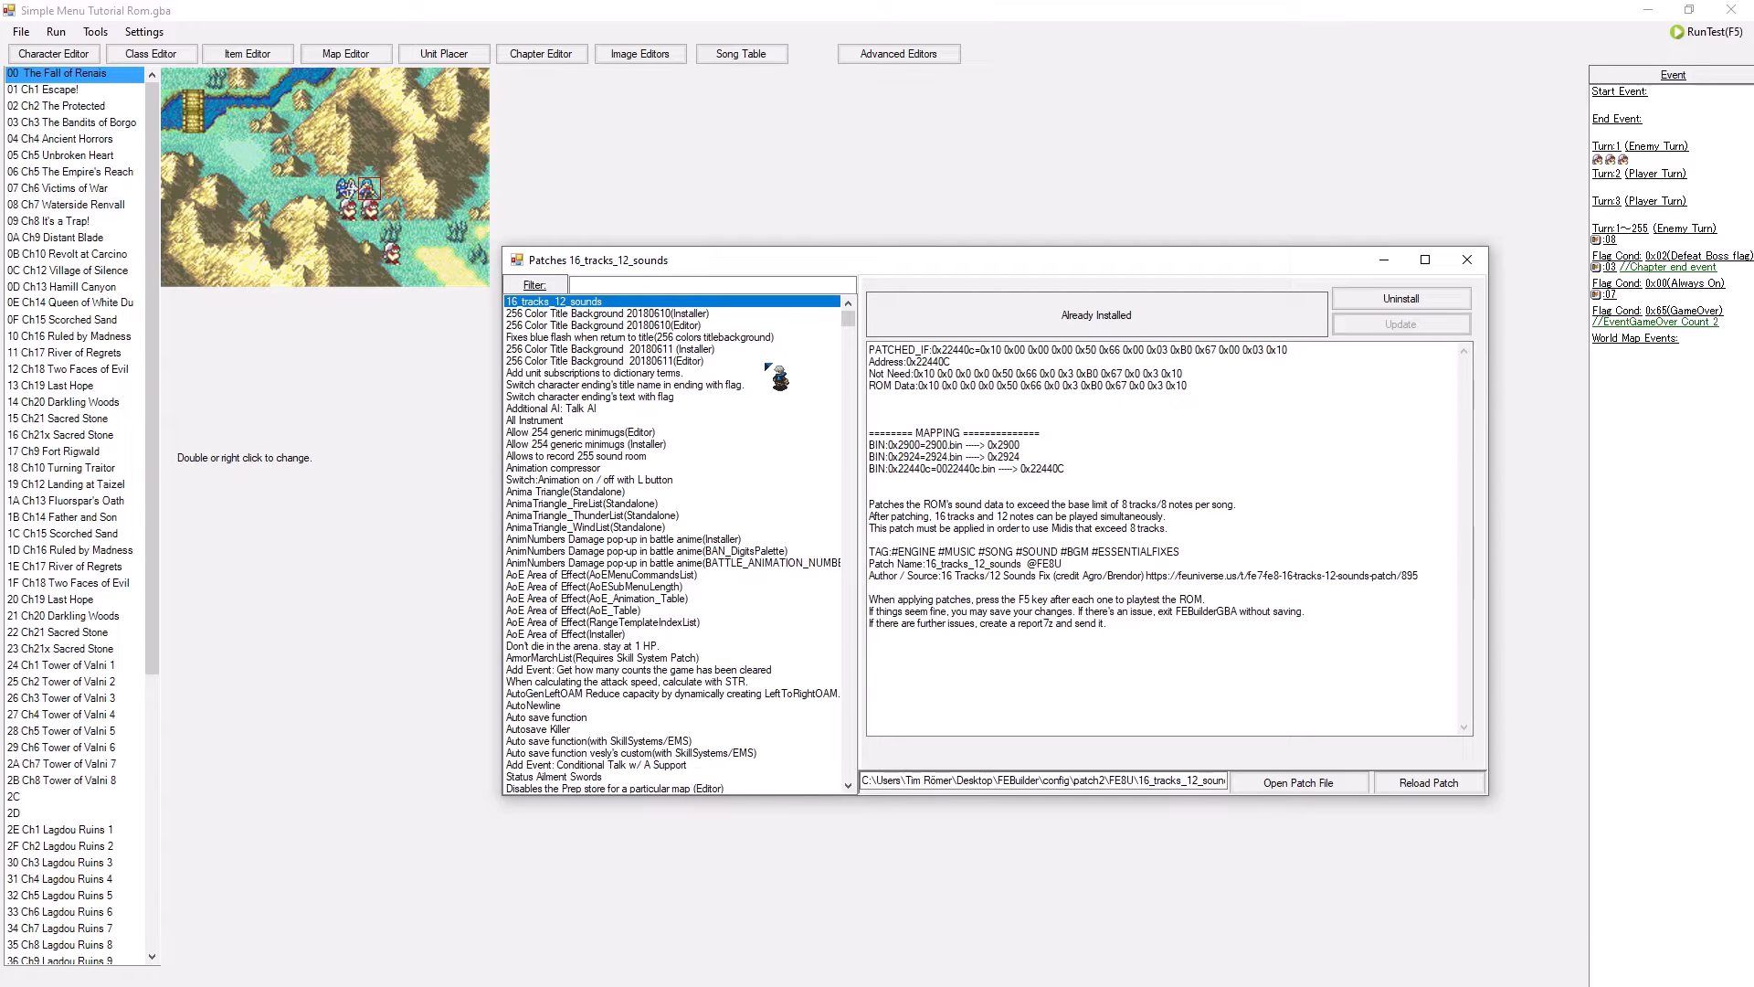
- Read the description of the All Instrument patch, including how much space it uses
{"action": "left_click", "coordinate": [635, 286]}
{"action": "left_click", "coordinate": [587, 422]}
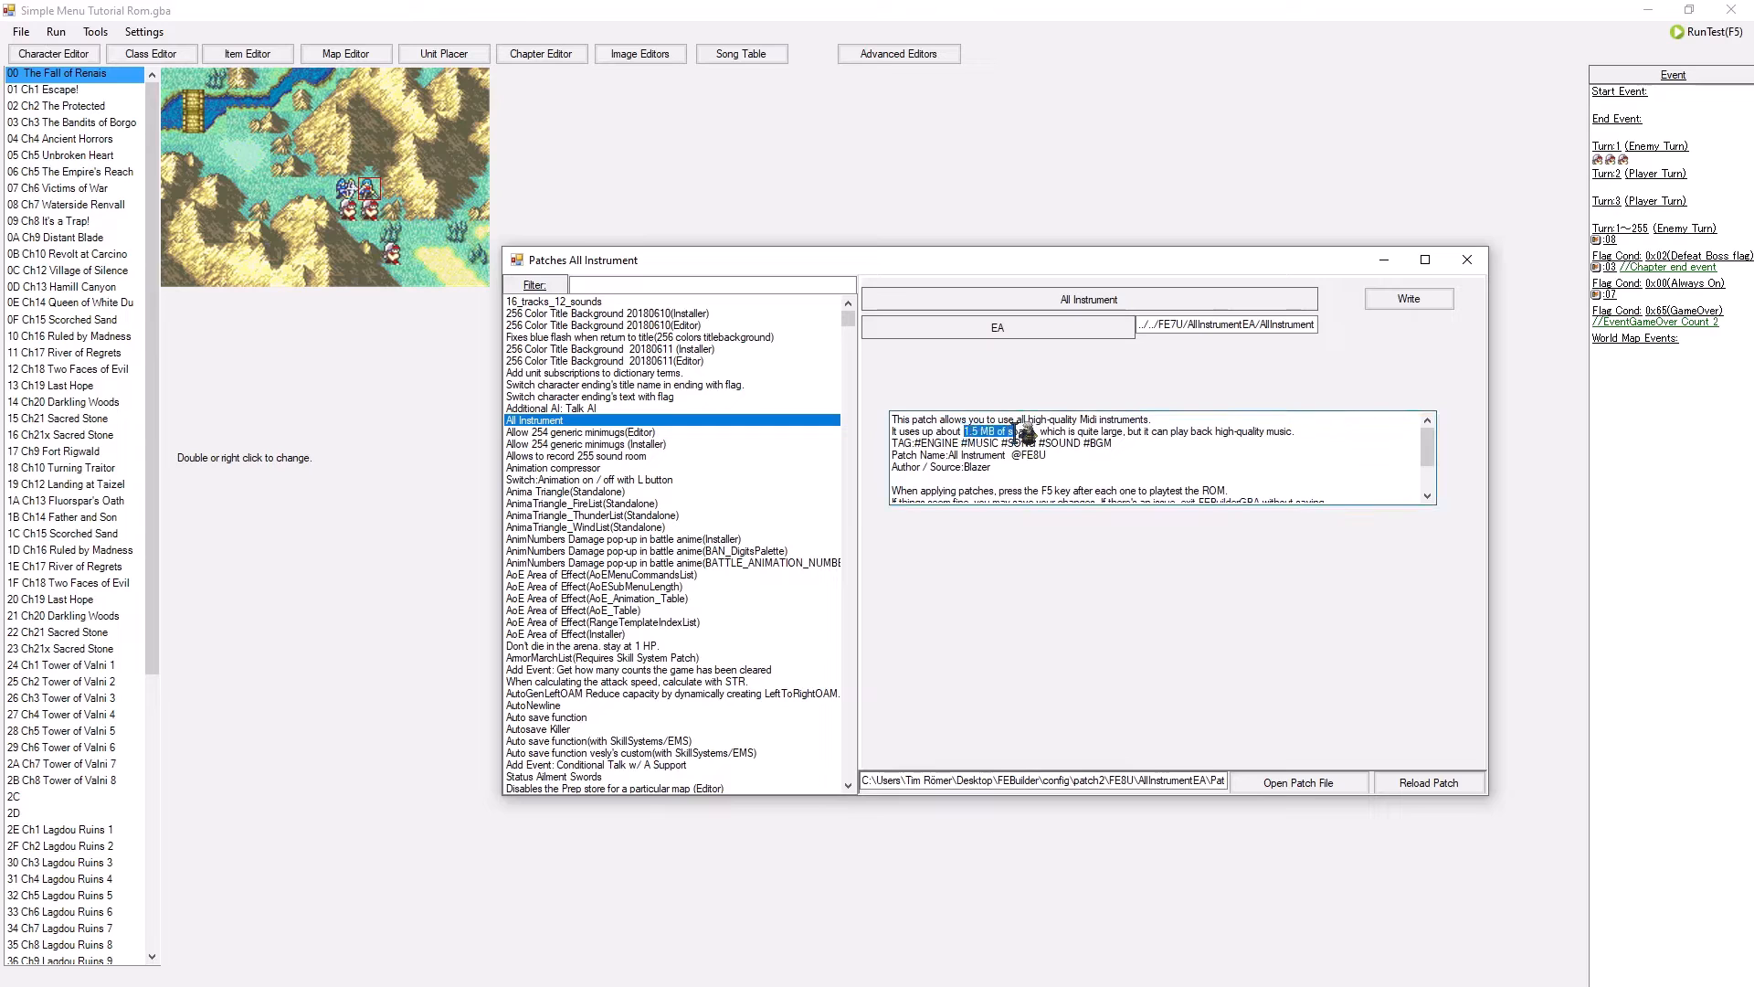
{"action": "left_click", "coordinate": [1137, 456]}
- Filter the patch list for "drumfix"
{"action": "left_click", "coordinate": [680, 282]}
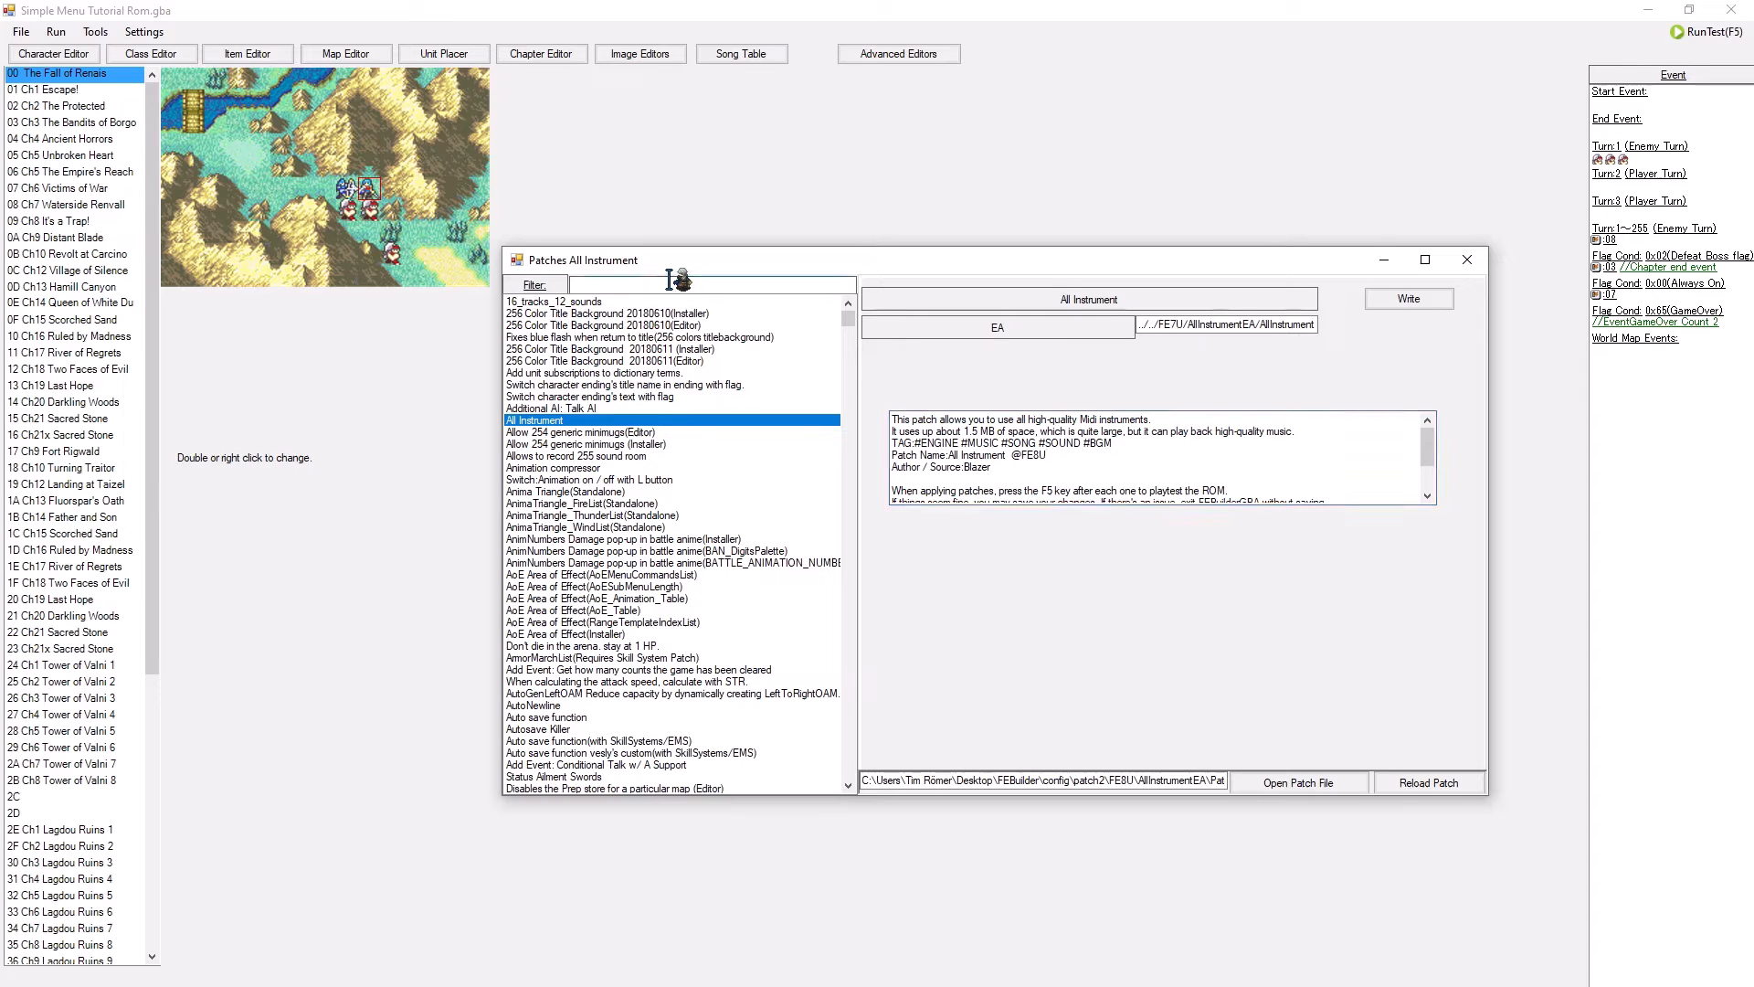
{"action": "type", "text": "drumfix"}
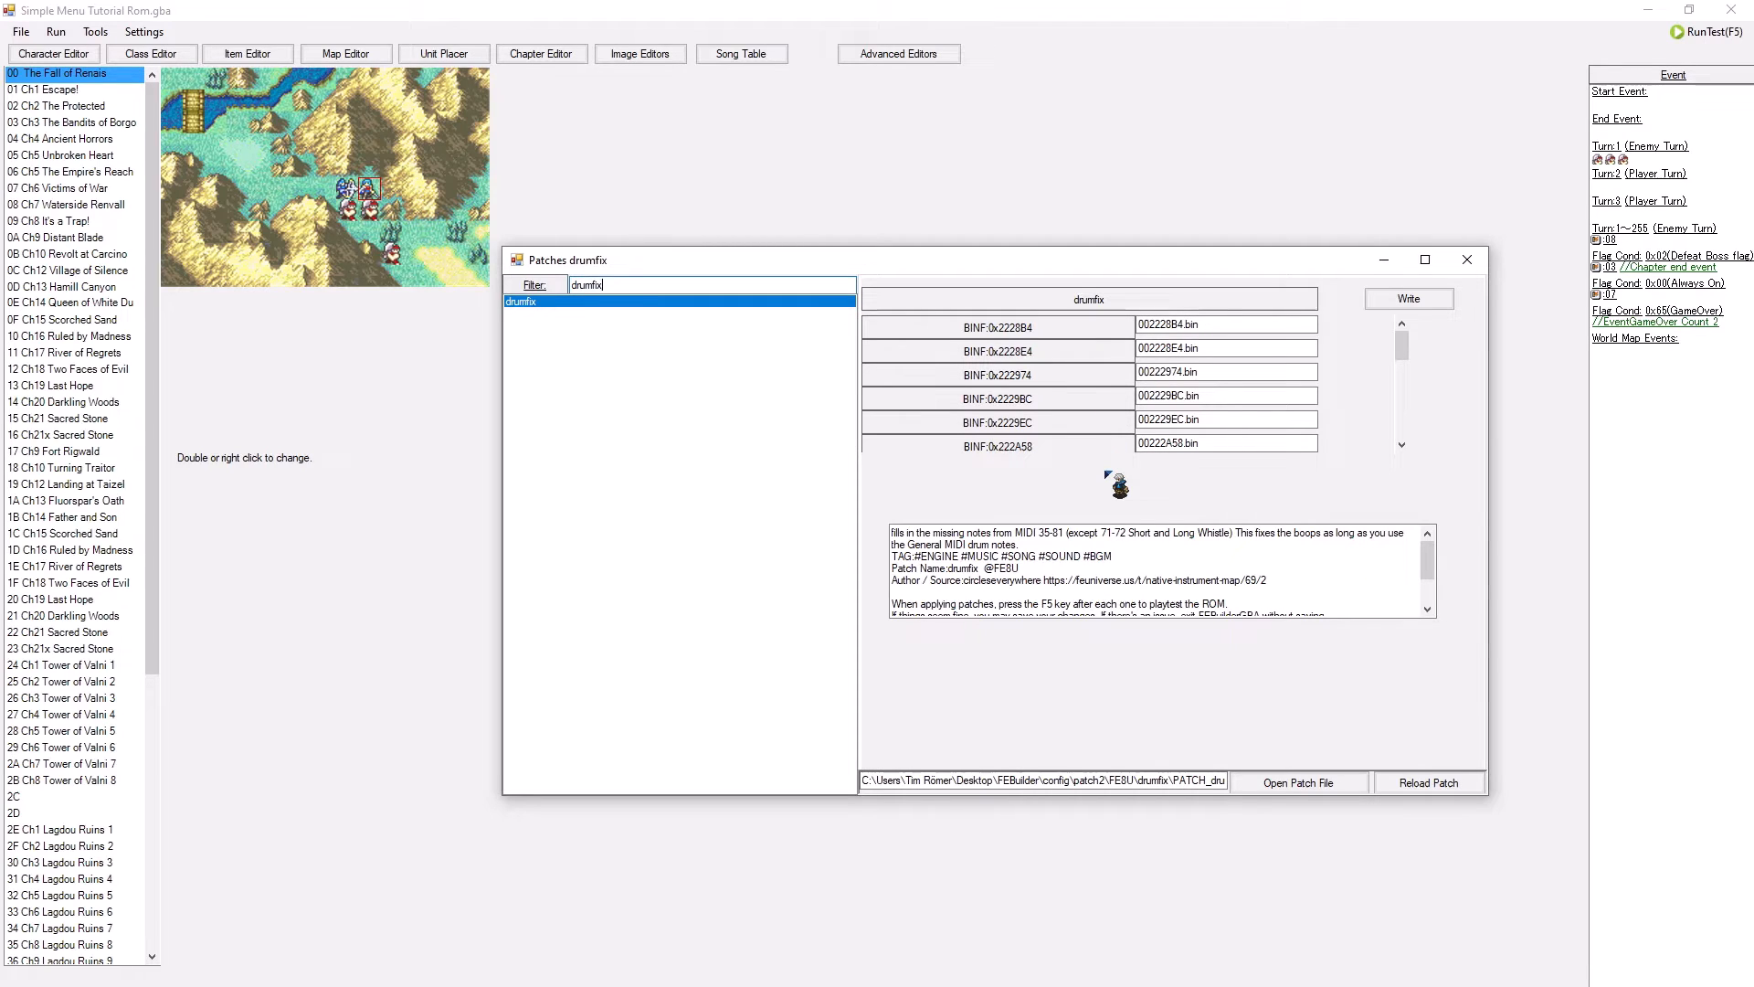
{"action": "left_click_drag", "start_coordinate": [1103, 265], "coordinate": [1042, 254]}
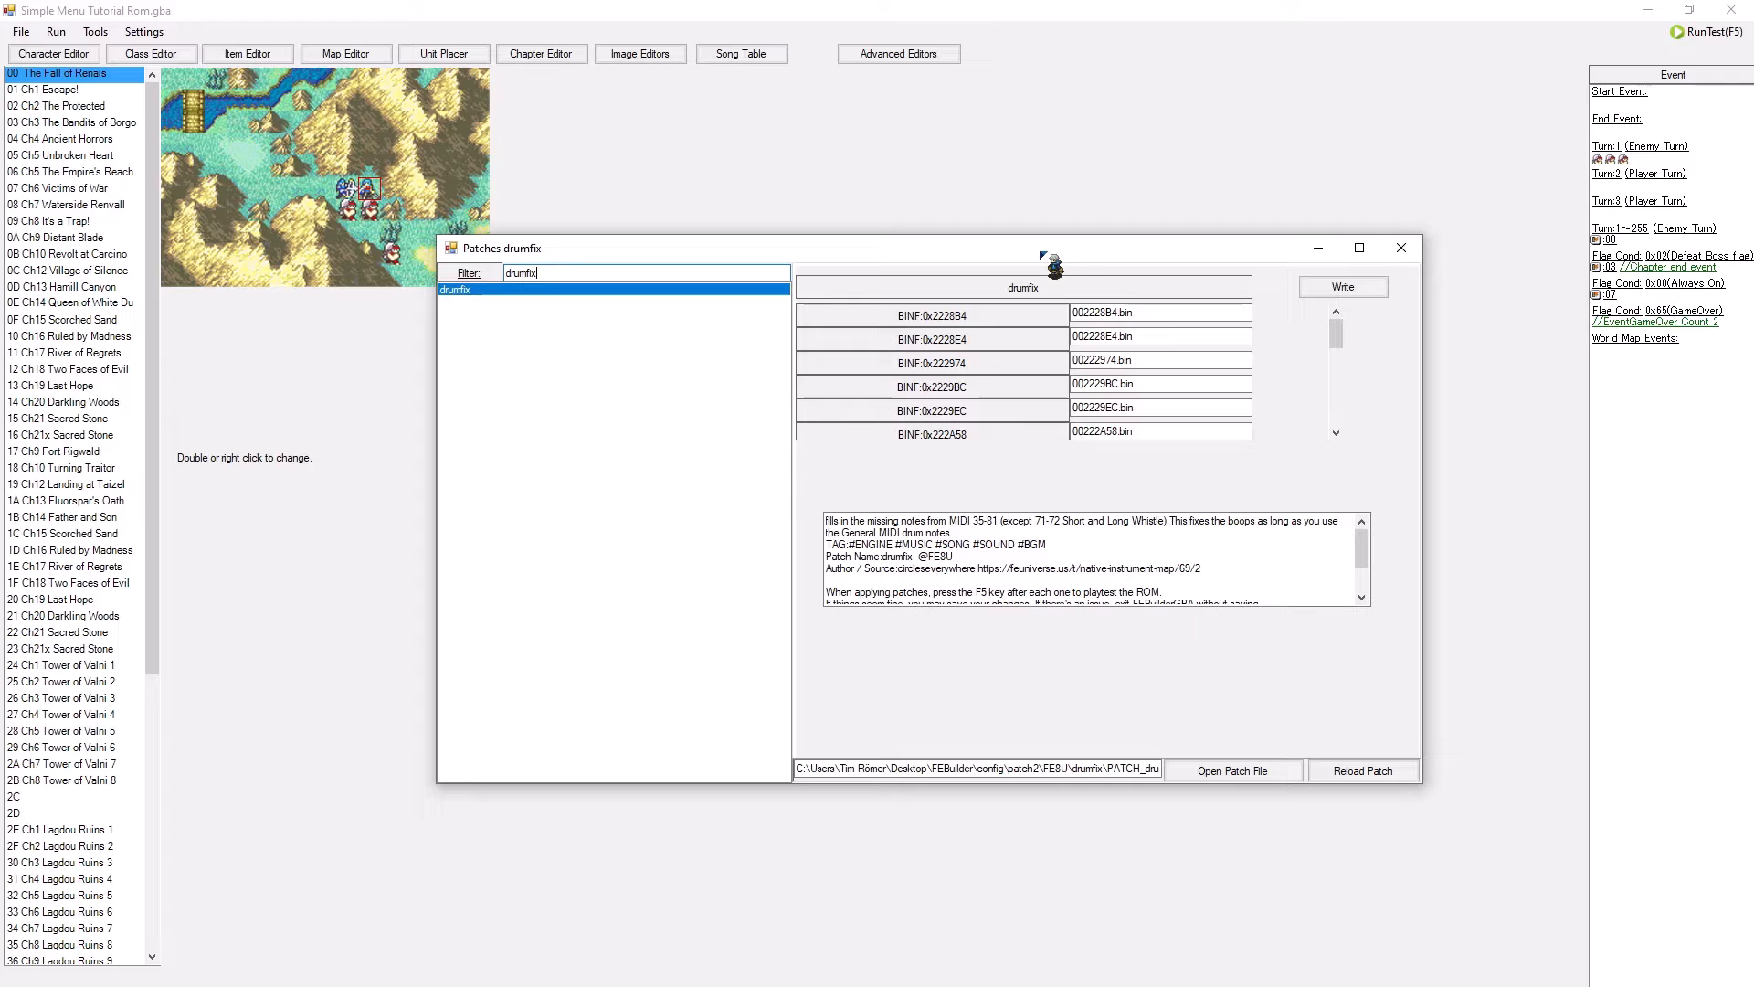
{"action": "left_click_drag", "start_coordinate": [1066, 250], "coordinate": [987, 258]}
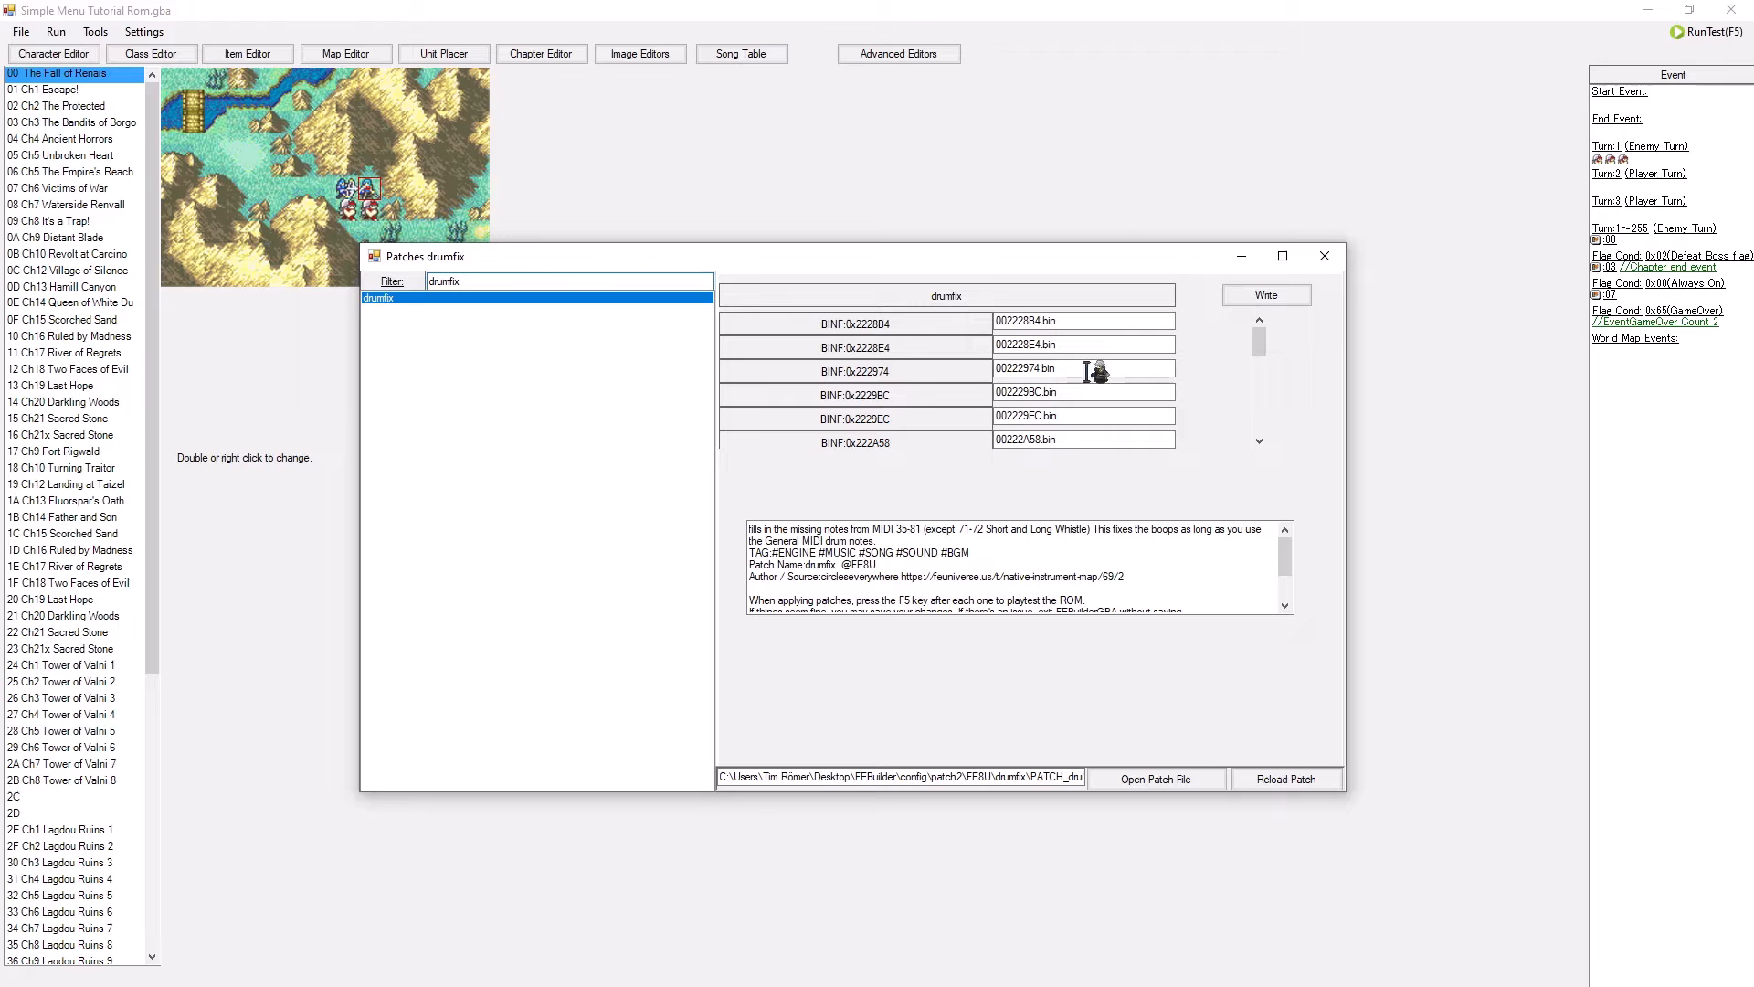
- Read the drumfix patch description, write the patch to the ROM, and clear the patch filter
{"action": "left_click_drag", "start_coordinate": [900, 529], "coordinate": [921, 529]}
{"action": "left_click", "coordinate": [897, 528]}
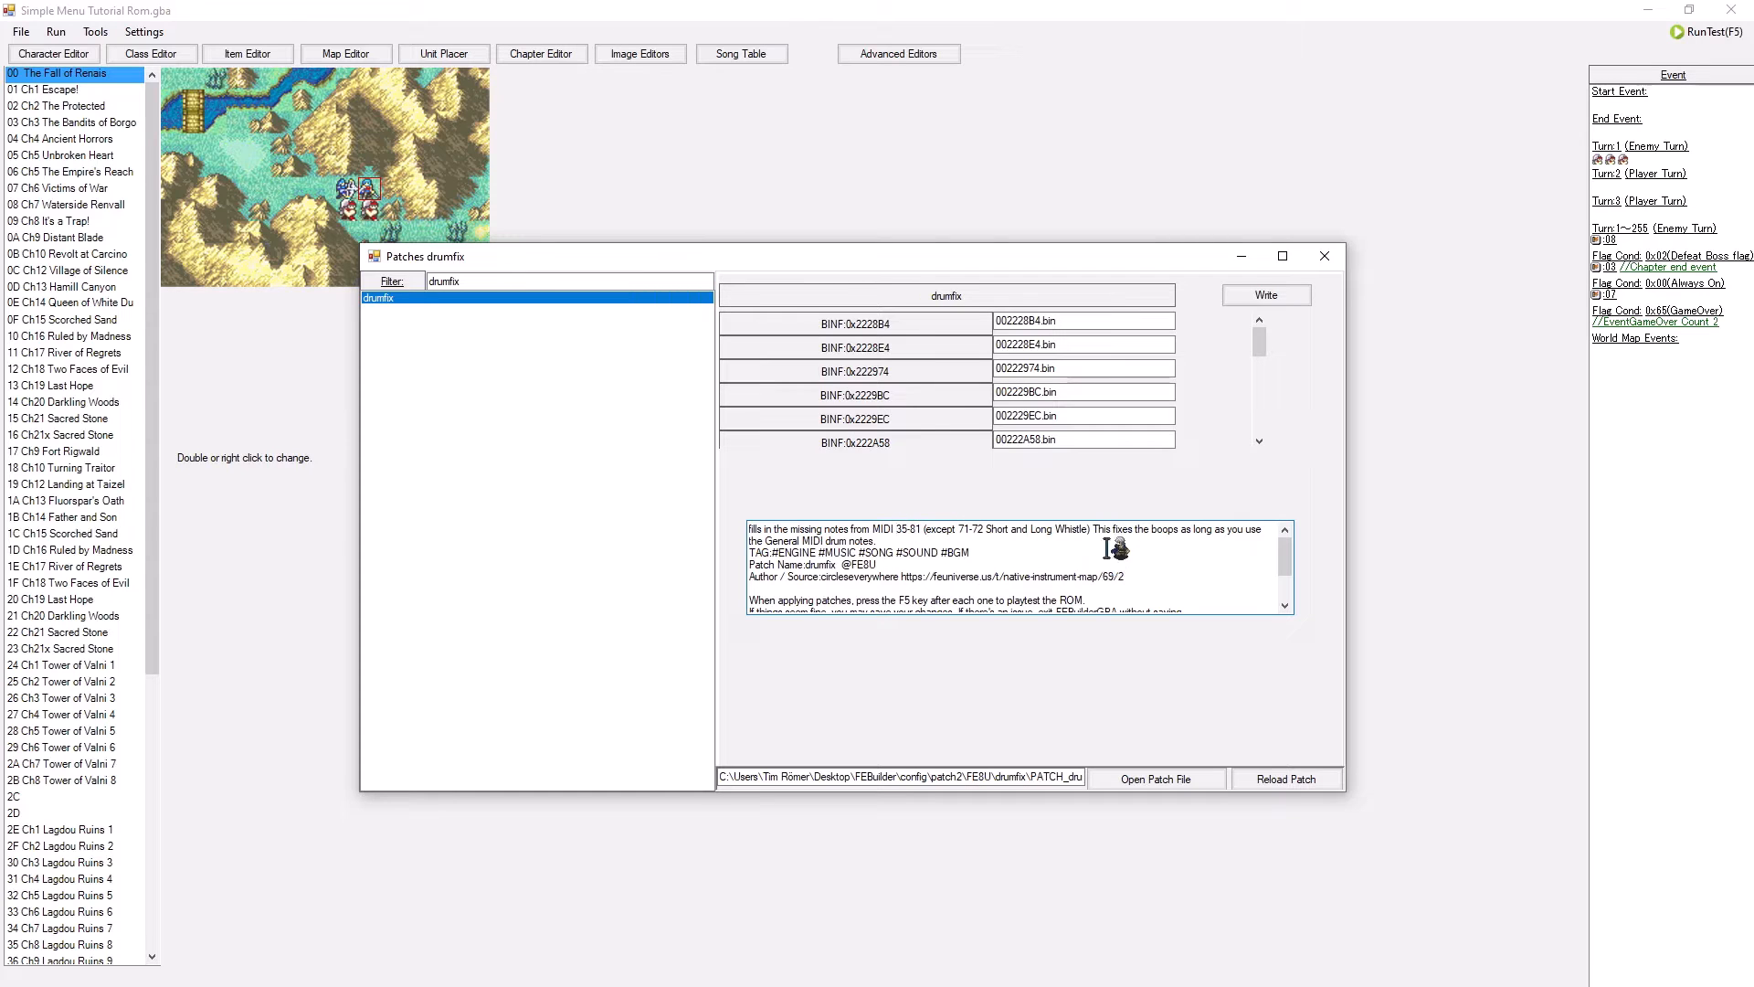
{"action": "left_click_drag", "start_coordinate": [1092, 529], "coordinate": [1257, 539]}
{"action": "left_click", "coordinate": [1257, 539]}
{"action": "left_click_drag", "start_coordinate": [751, 541], "coordinate": [865, 543]}
{"action": "left_click", "coordinate": [924, 554]}
{"action": "left_click", "coordinate": [1267, 295]}
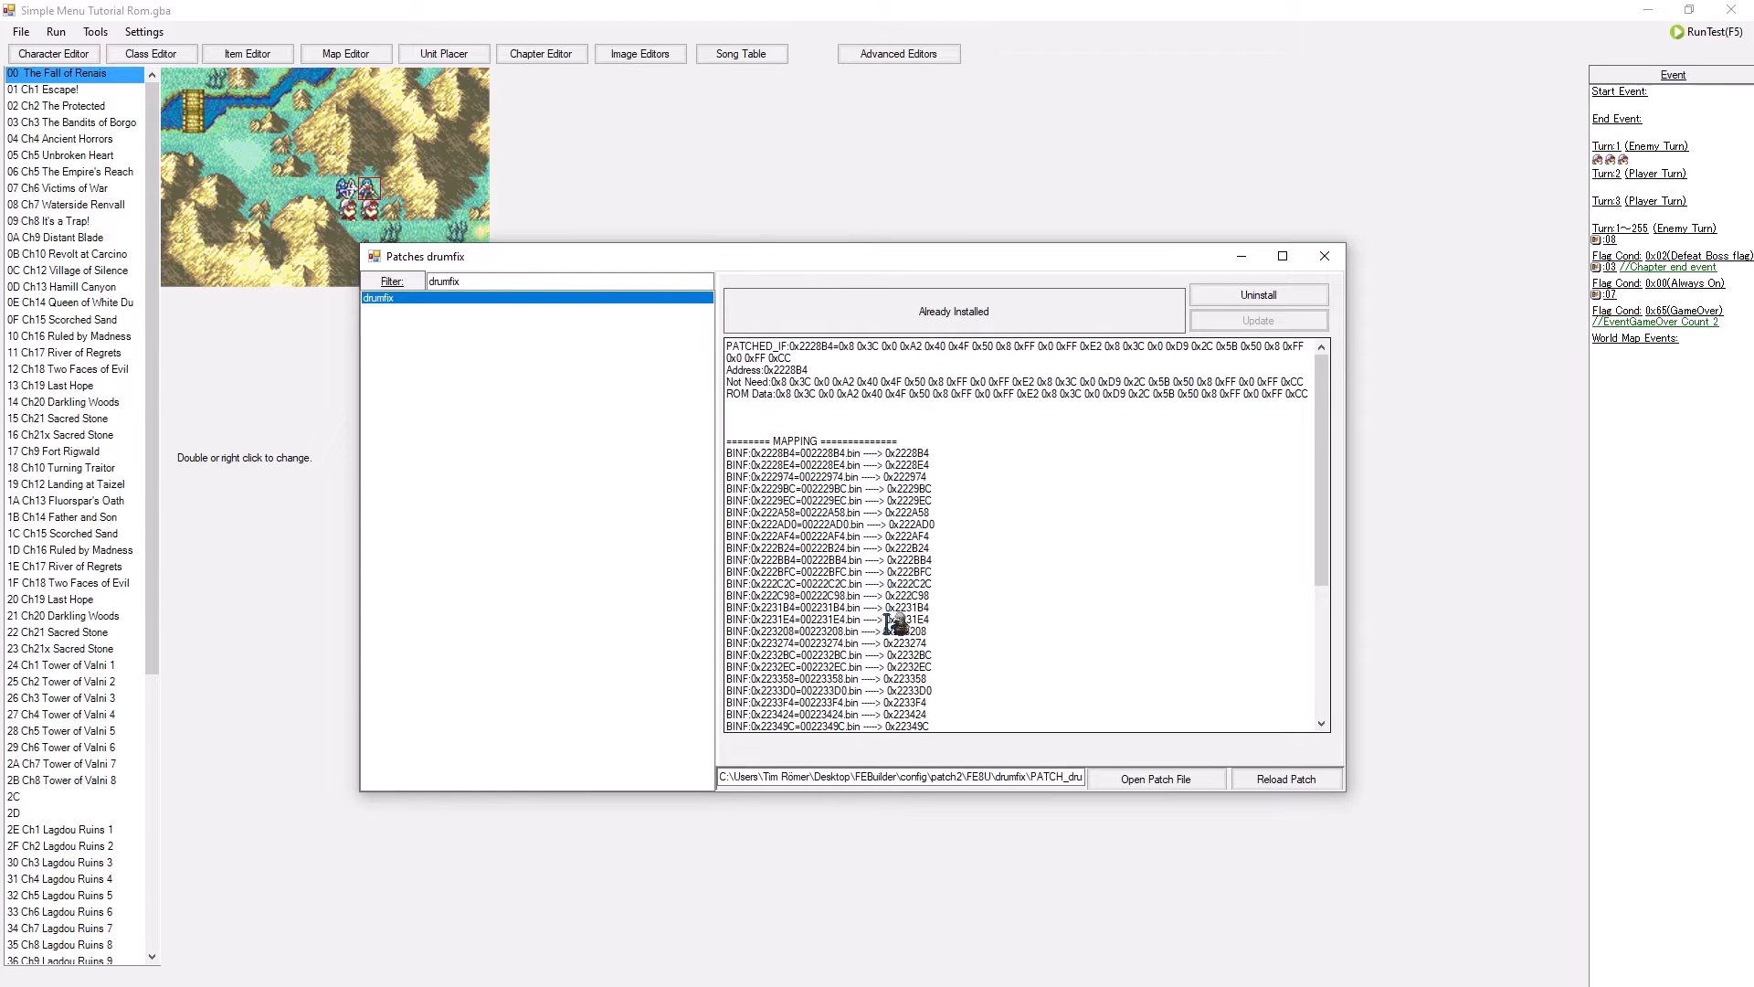
{"action": "double_click", "coordinate": [500, 281]}
{"action": "key", "text": "BackSpace"}
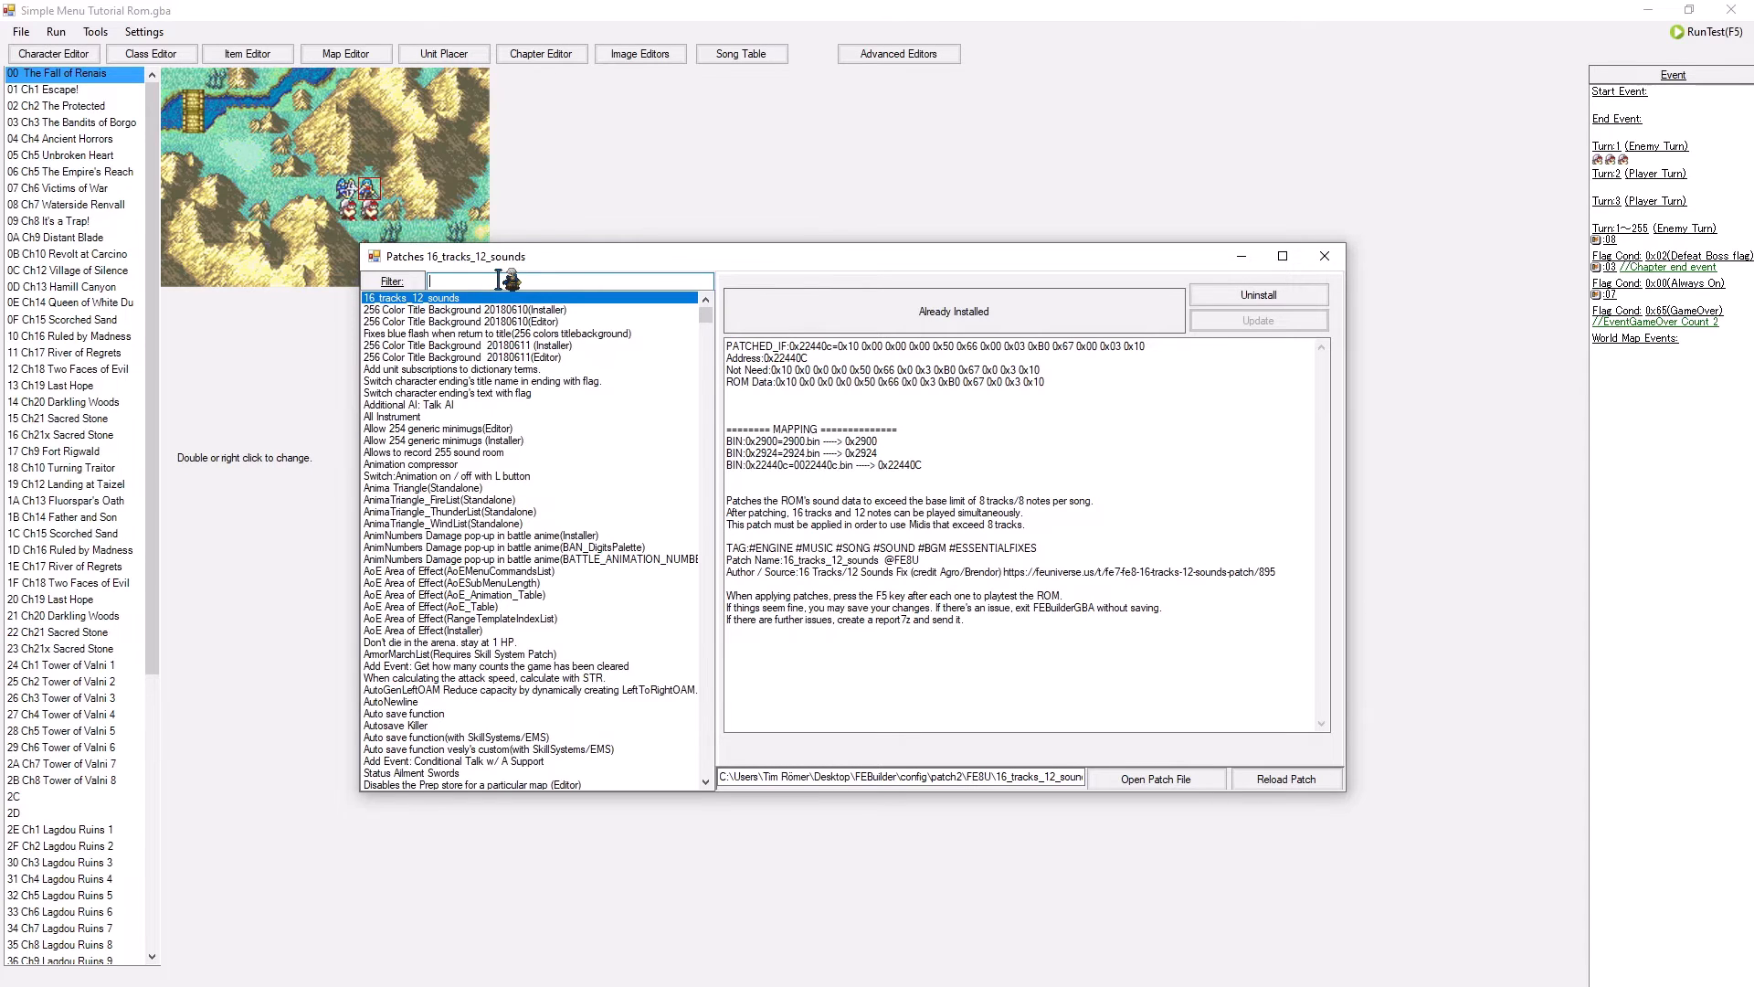
- Filter the patches for "nimap", write SOUND_NIMAP2 (Native Instrument Map) to the ROM, and minimize the patch manager
{"action": "type", "text": "nimap"}
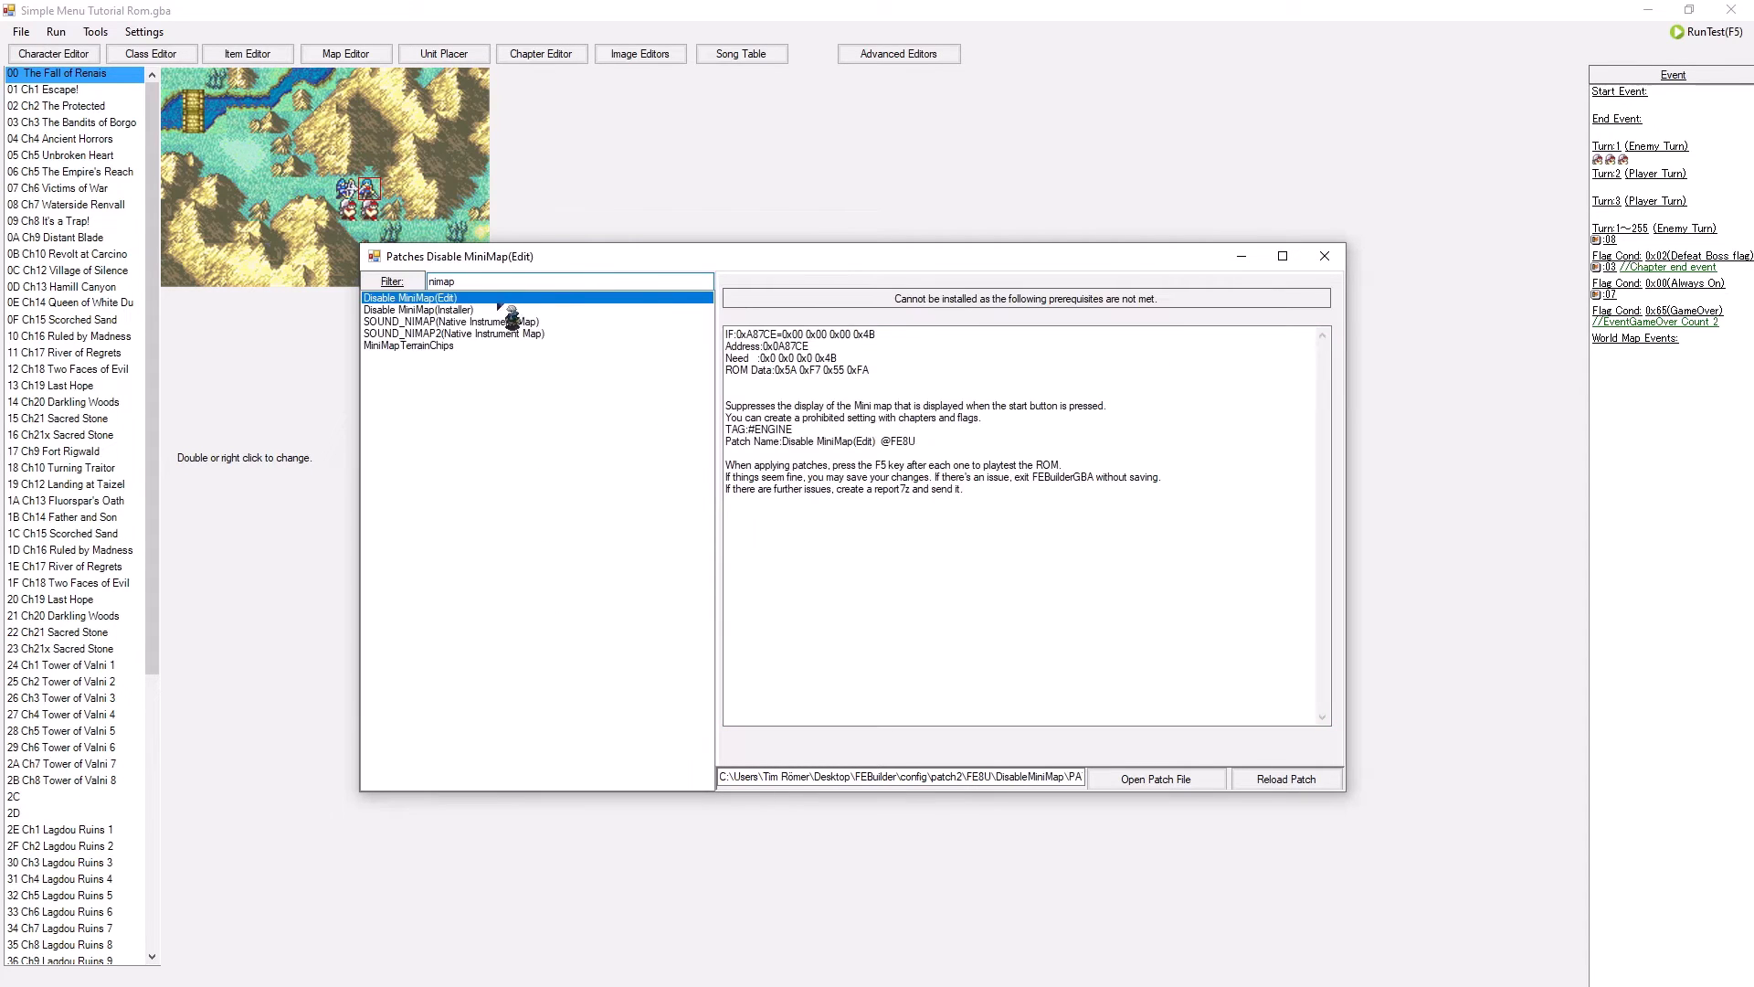
{"action": "left_click", "coordinate": [508, 333]}
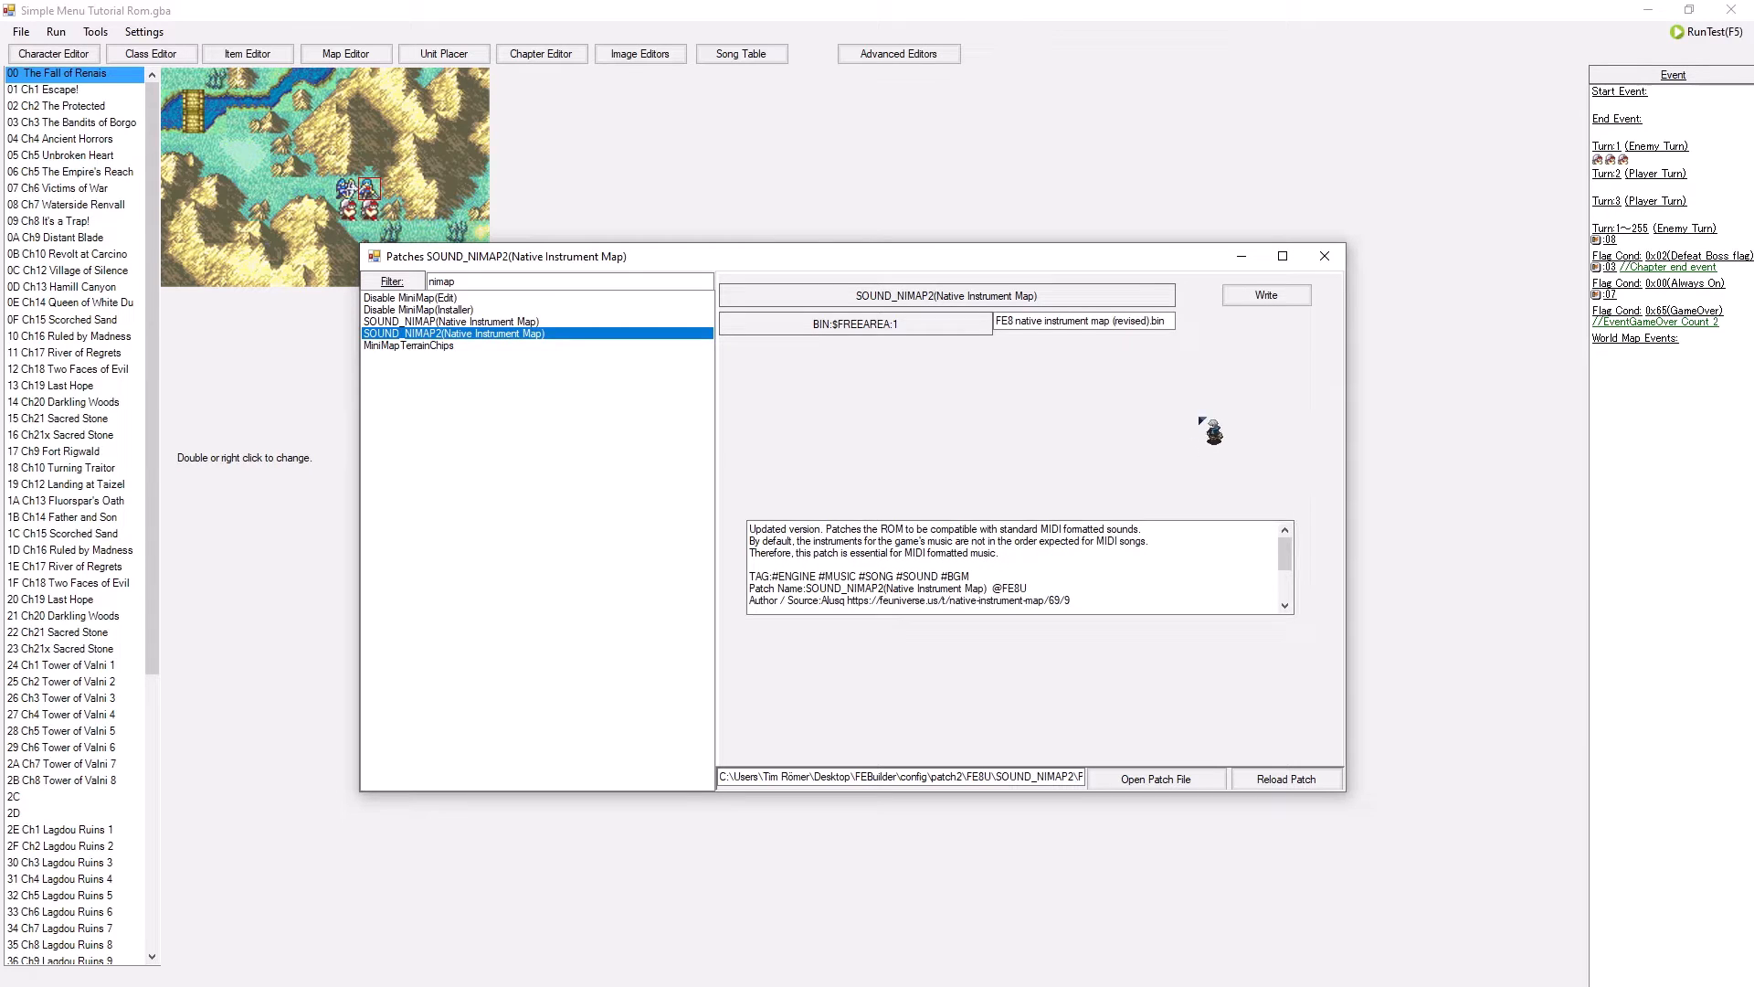
{"action": "left_click", "coordinate": [1246, 300]}
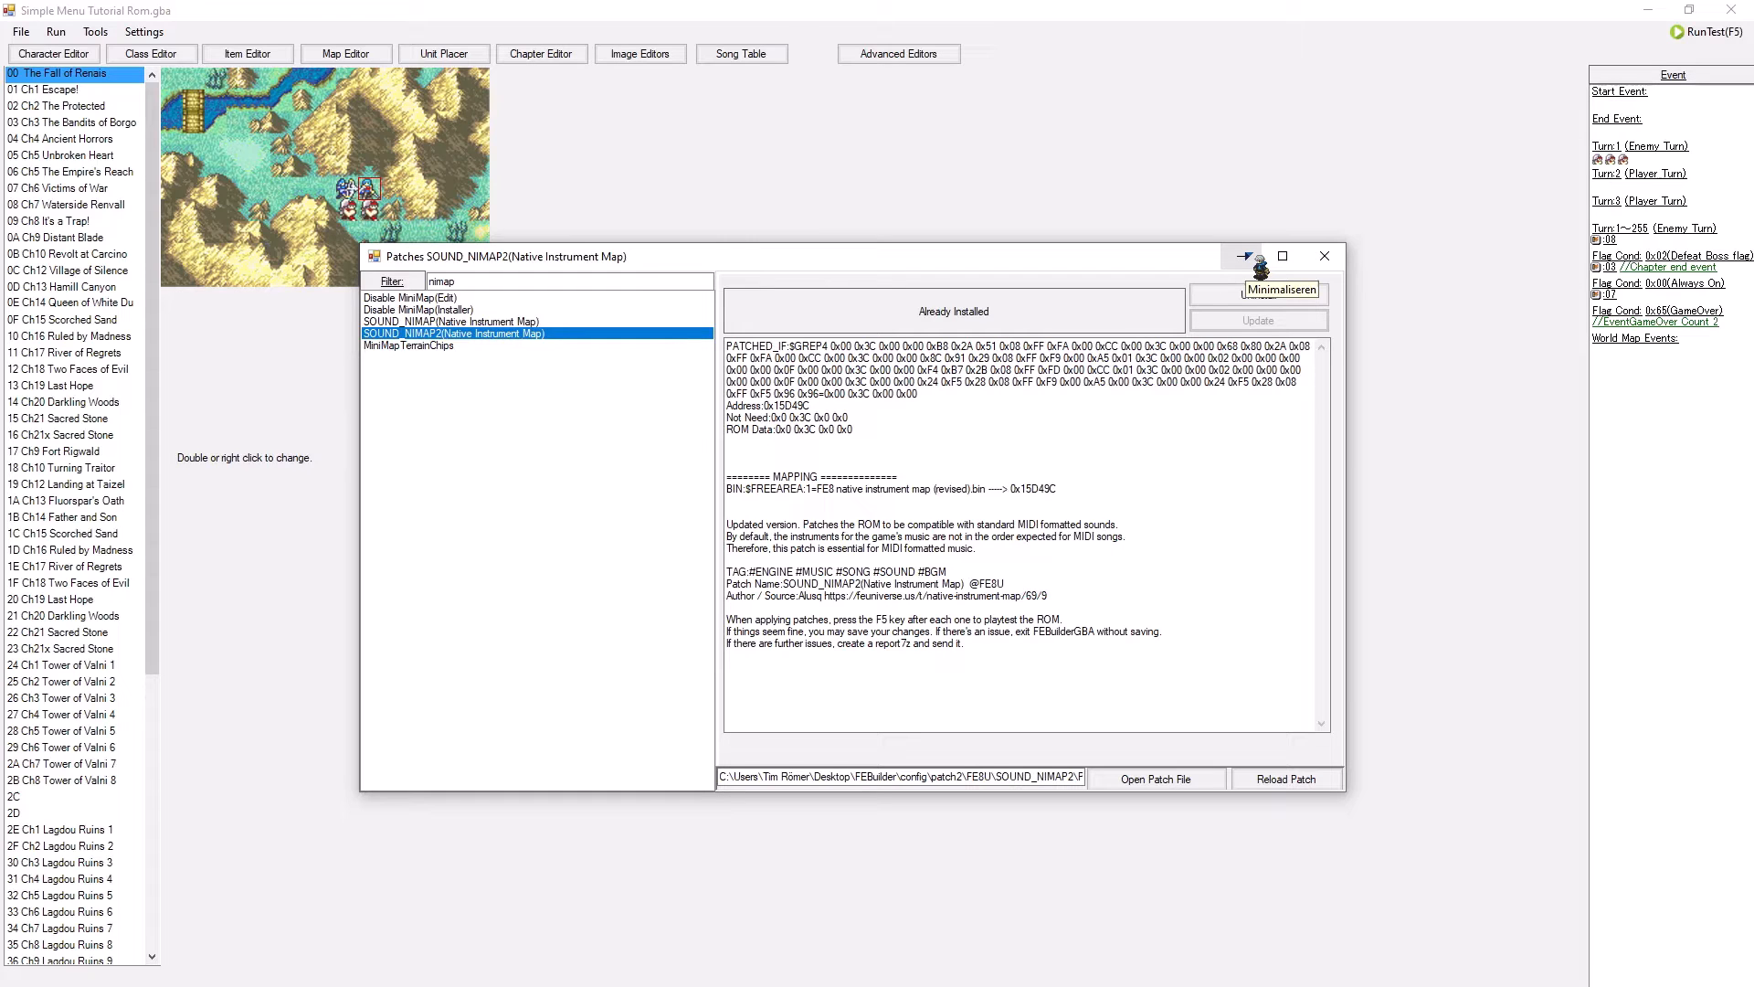
{"action": "left_click", "coordinate": [1245, 257]}
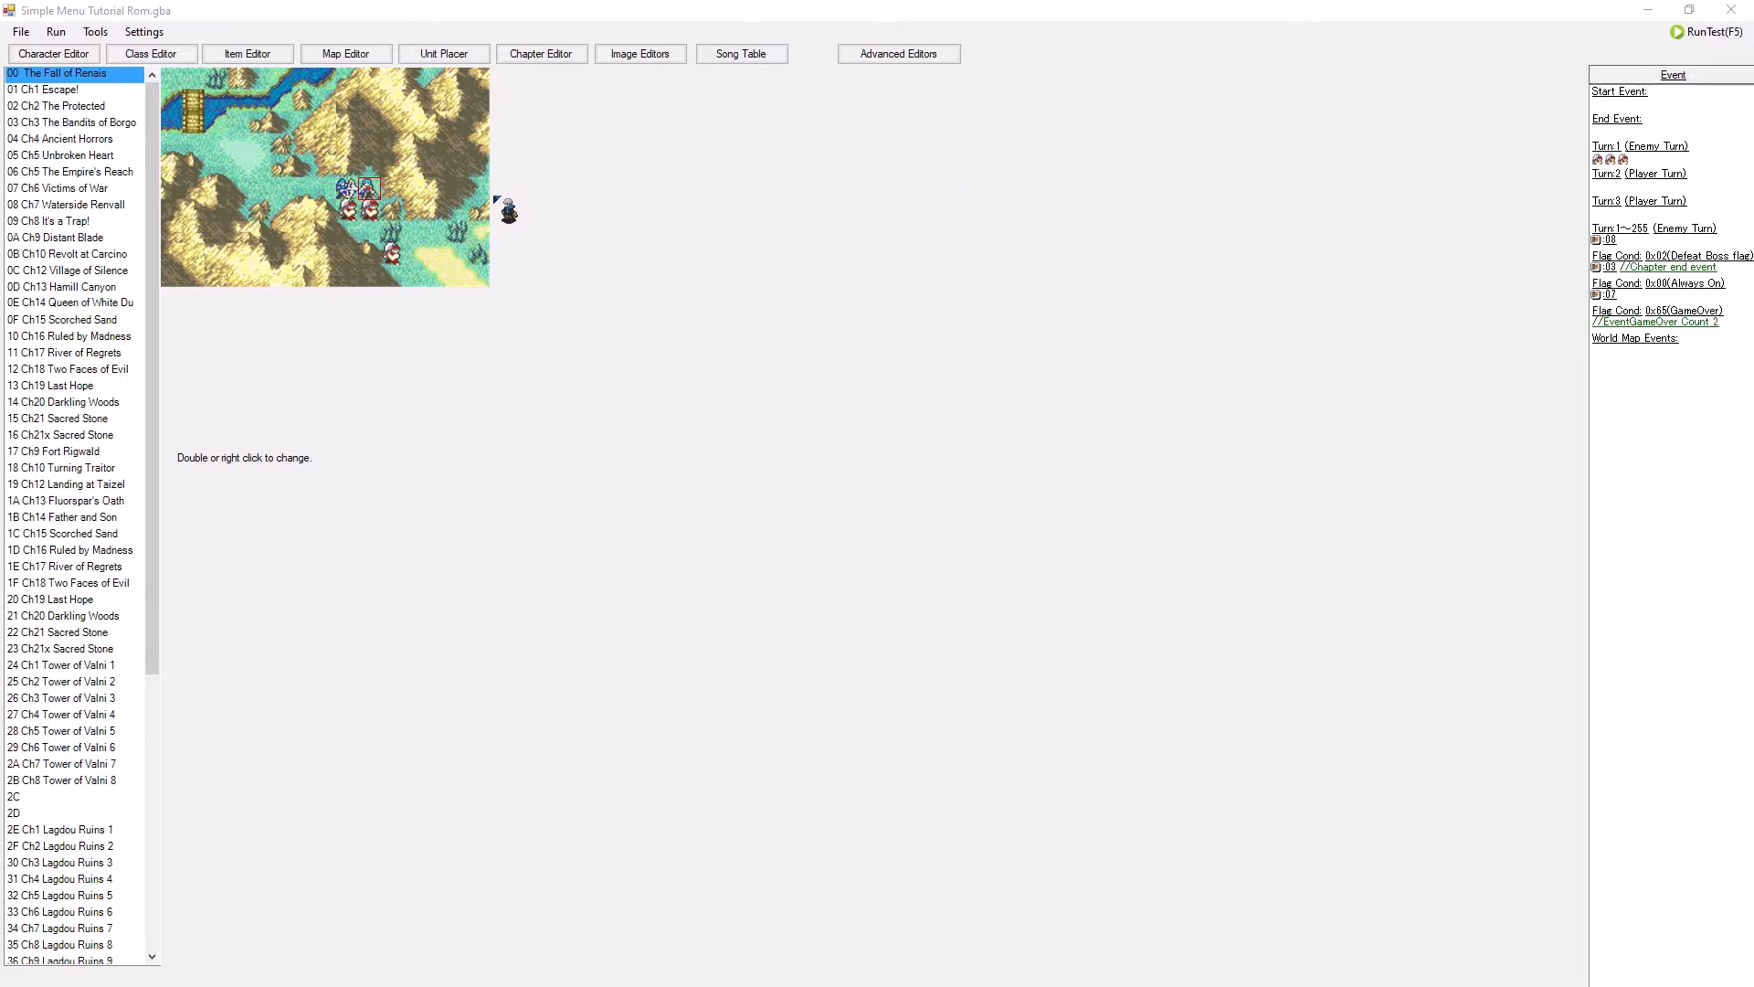
- Open the song table at its last entries and bring up its data expansion
{"action": "left_click", "coordinate": [725, 56]}
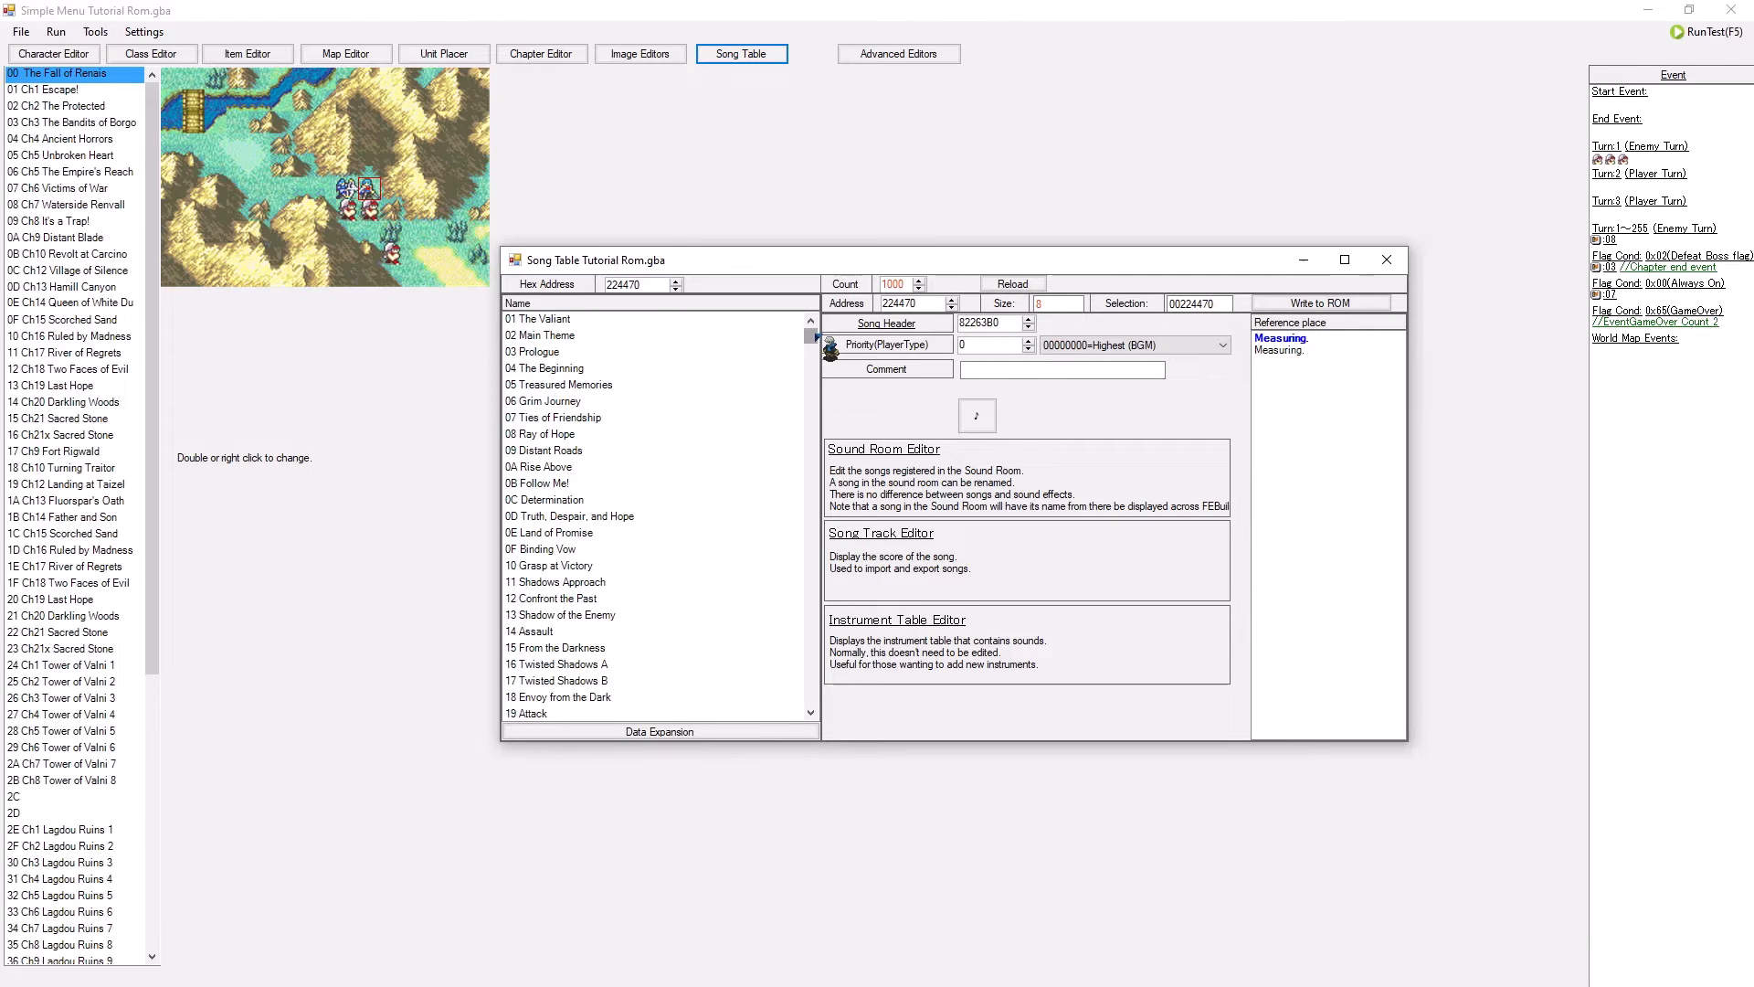
{"action": "left_click_drag", "start_coordinate": [811, 339], "coordinate": [810, 696]}
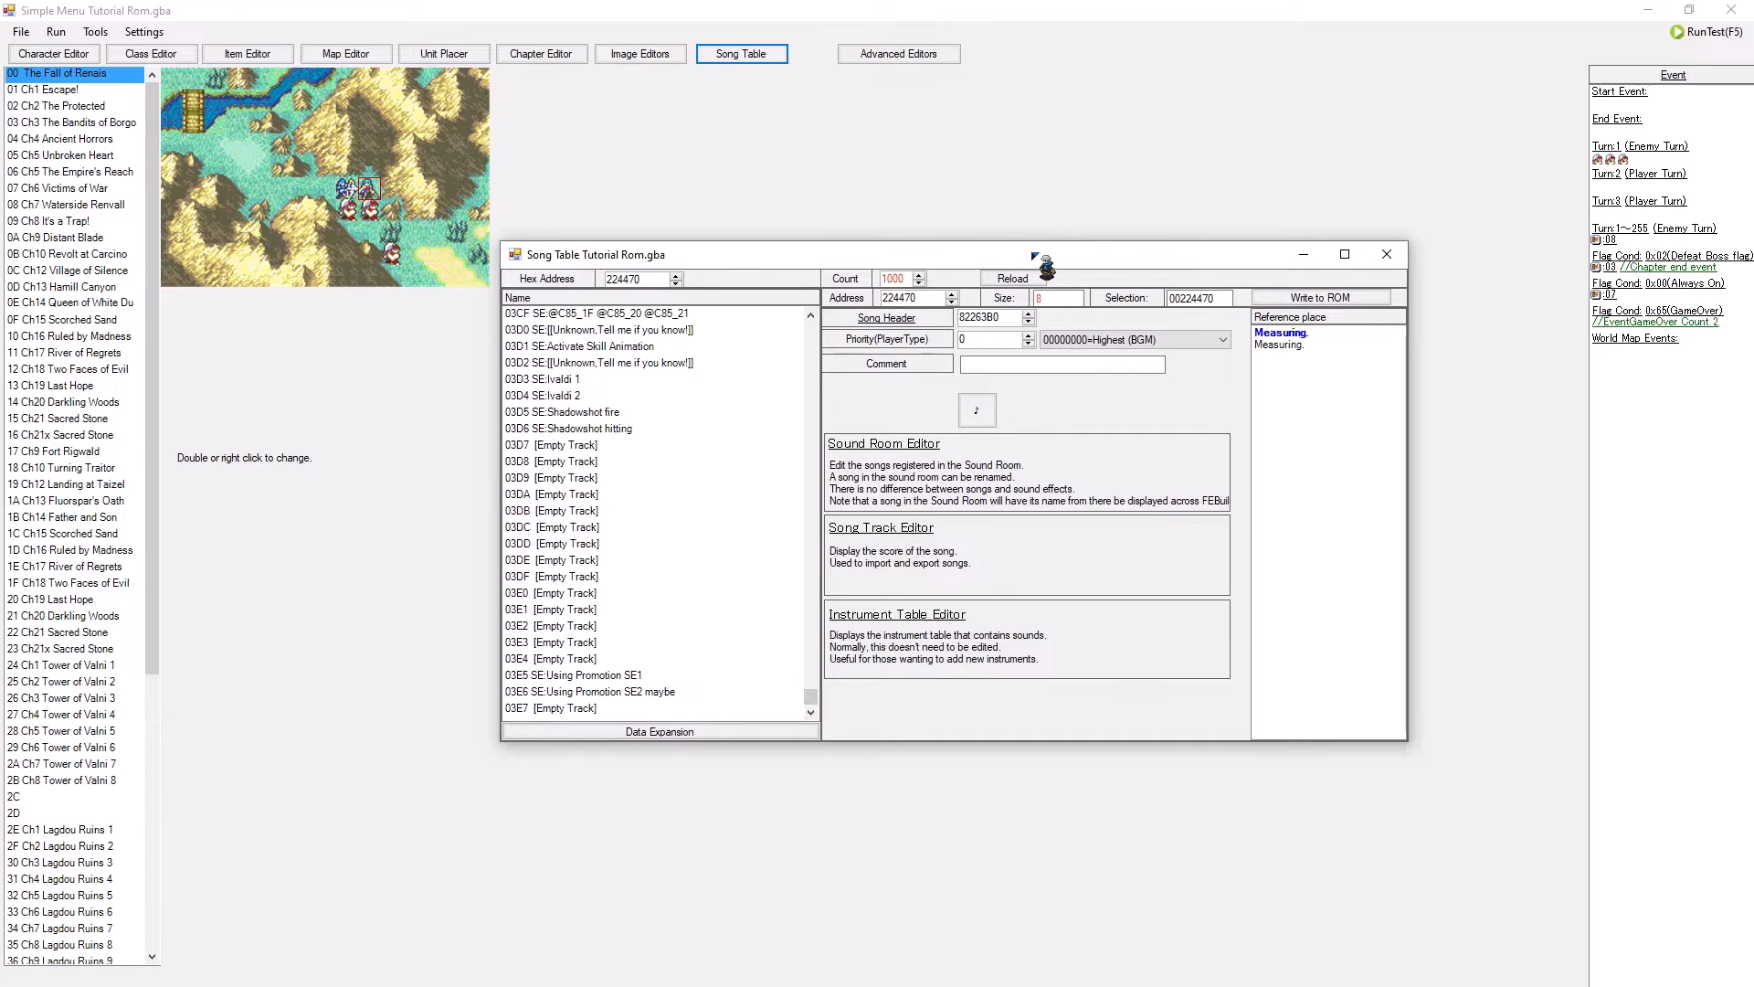
{"action": "mouse_move", "coordinate": [1033, 261]}
{"action": "left_mouse_down"}
{"action": "mouse_move", "coordinate": [1004, 161]}
{"action": "mouse_move", "coordinate": [1041, 275]}
{"action": "left_mouse_up"}
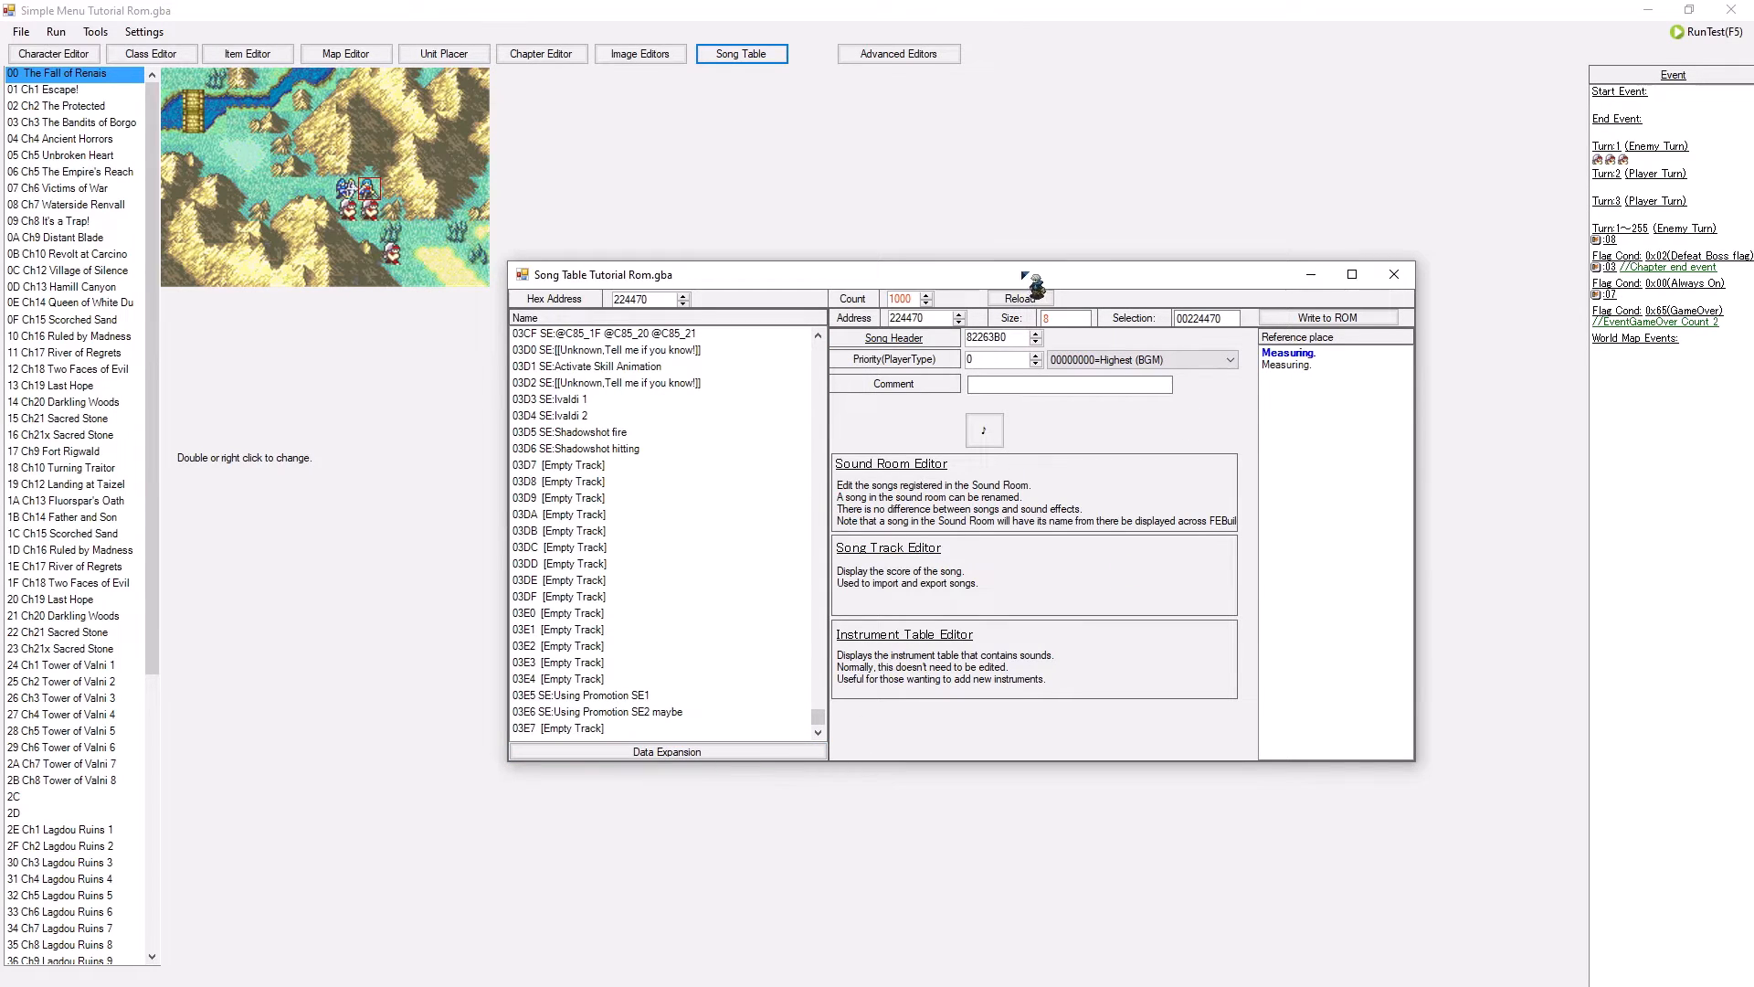
{"action": "left_click", "coordinate": [712, 755]}
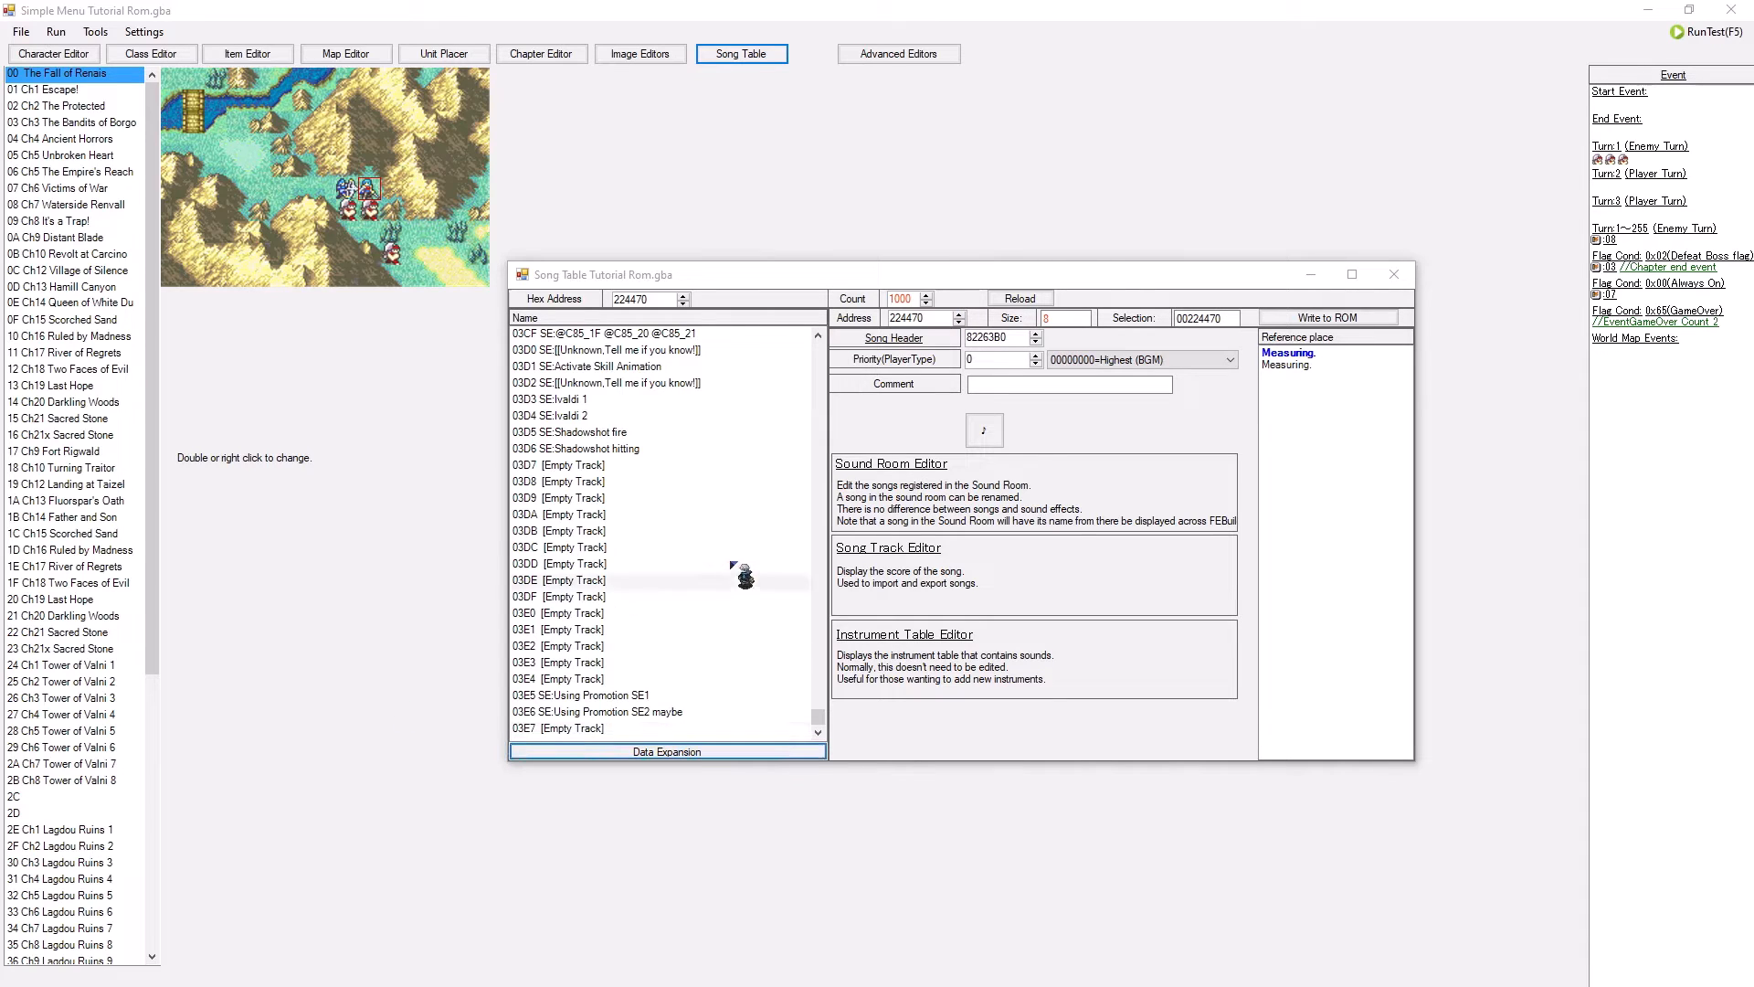
- Look through the empty tracks 03D7 to 03E4 near the end of the song table
{"action": "scroll", "coordinate": [658, 512], "scroll_direction": "up", "scroll_amount": 1}
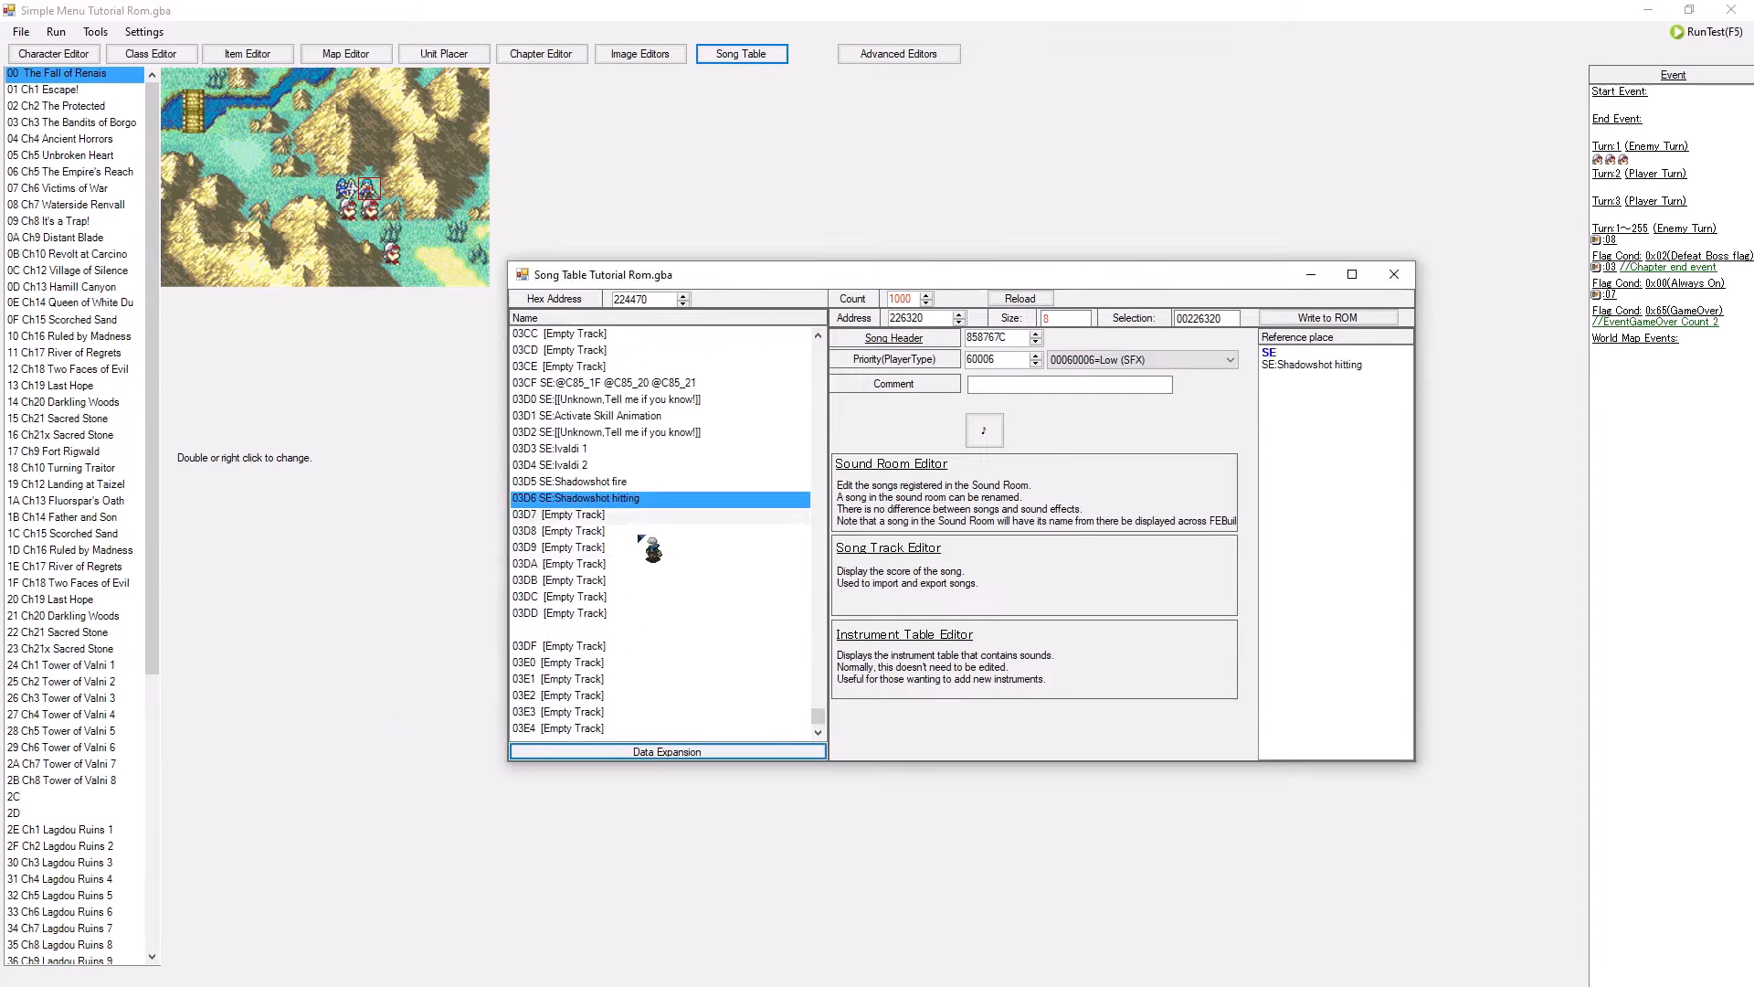
{"action": "left_click", "coordinate": [637, 568]}
{"action": "left_click", "coordinate": [644, 613]}
{"action": "left_click", "coordinate": [650, 646]}
{"action": "scroll", "coordinate": [653, 653], "scroll_direction": "down", "scroll_amount": 1}
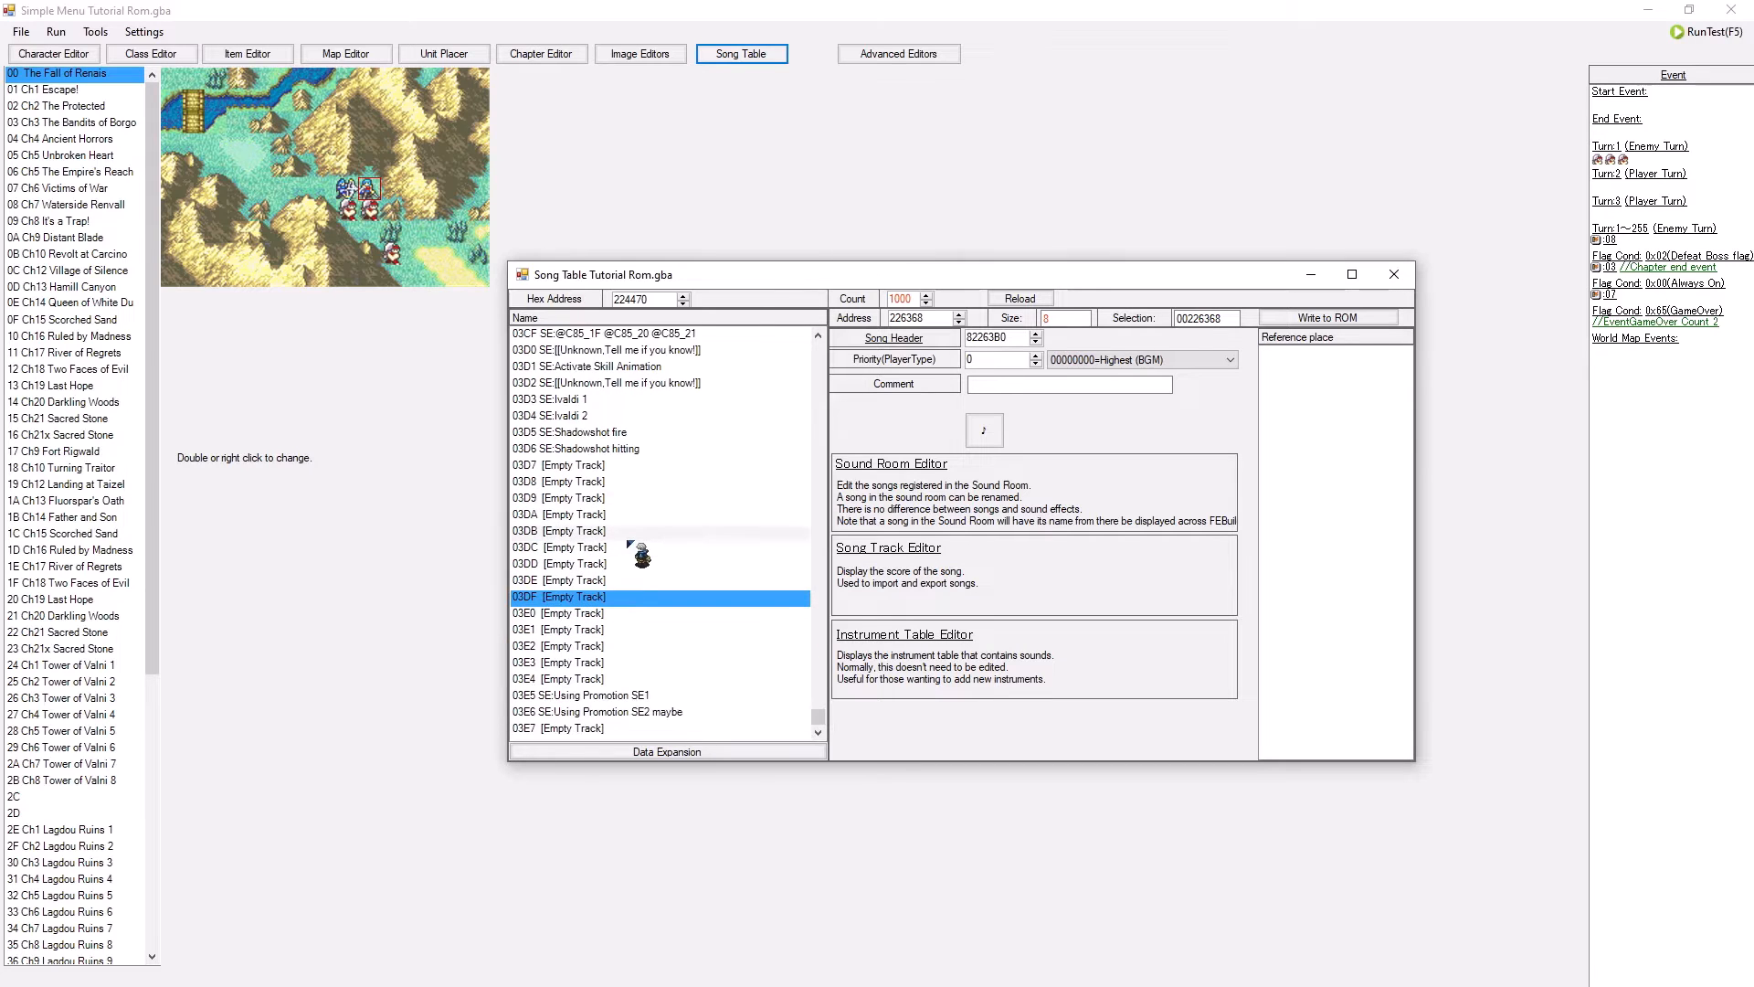
{"action": "left_click", "coordinate": [631, 661]}
{"action": "left_click", "coordinate": [608, 548]}
{"action": "left_click", "coordinate": [604, 482]}
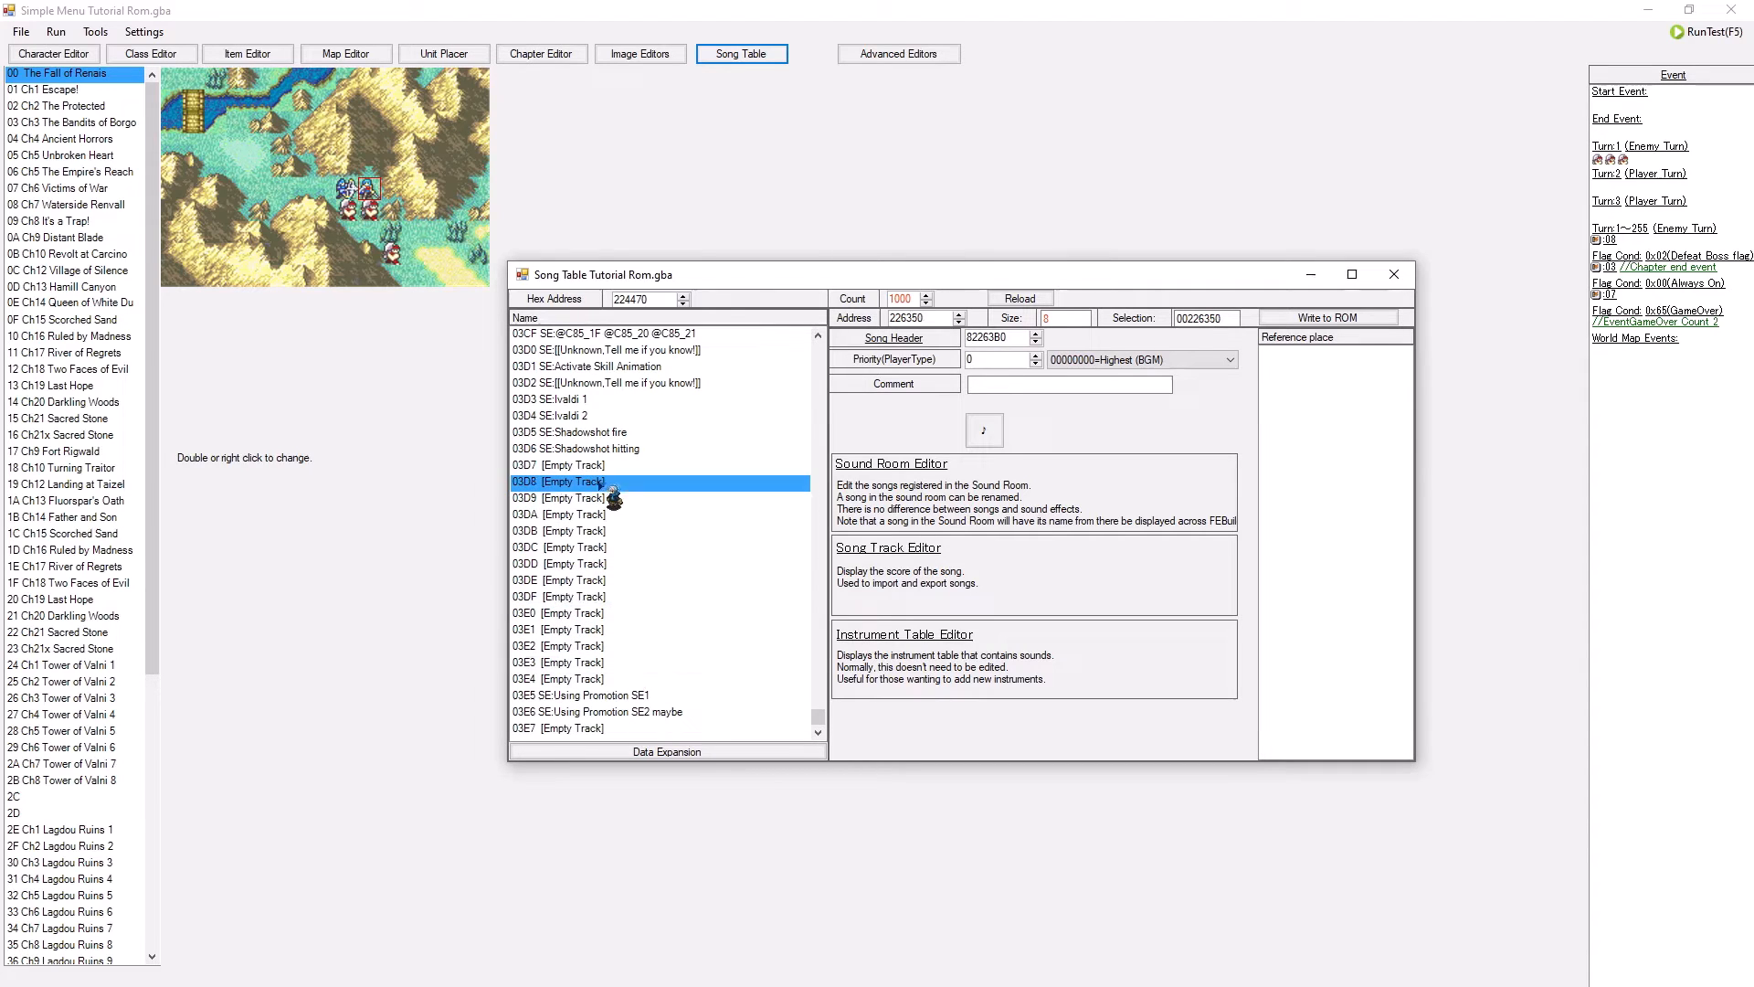
{"action": "left_click", "coordinate": [603, 465]}
{"action": "left_click", "coordinate": [615, 550]}
{"action": "left_click", "coordinate": [621, 596]}
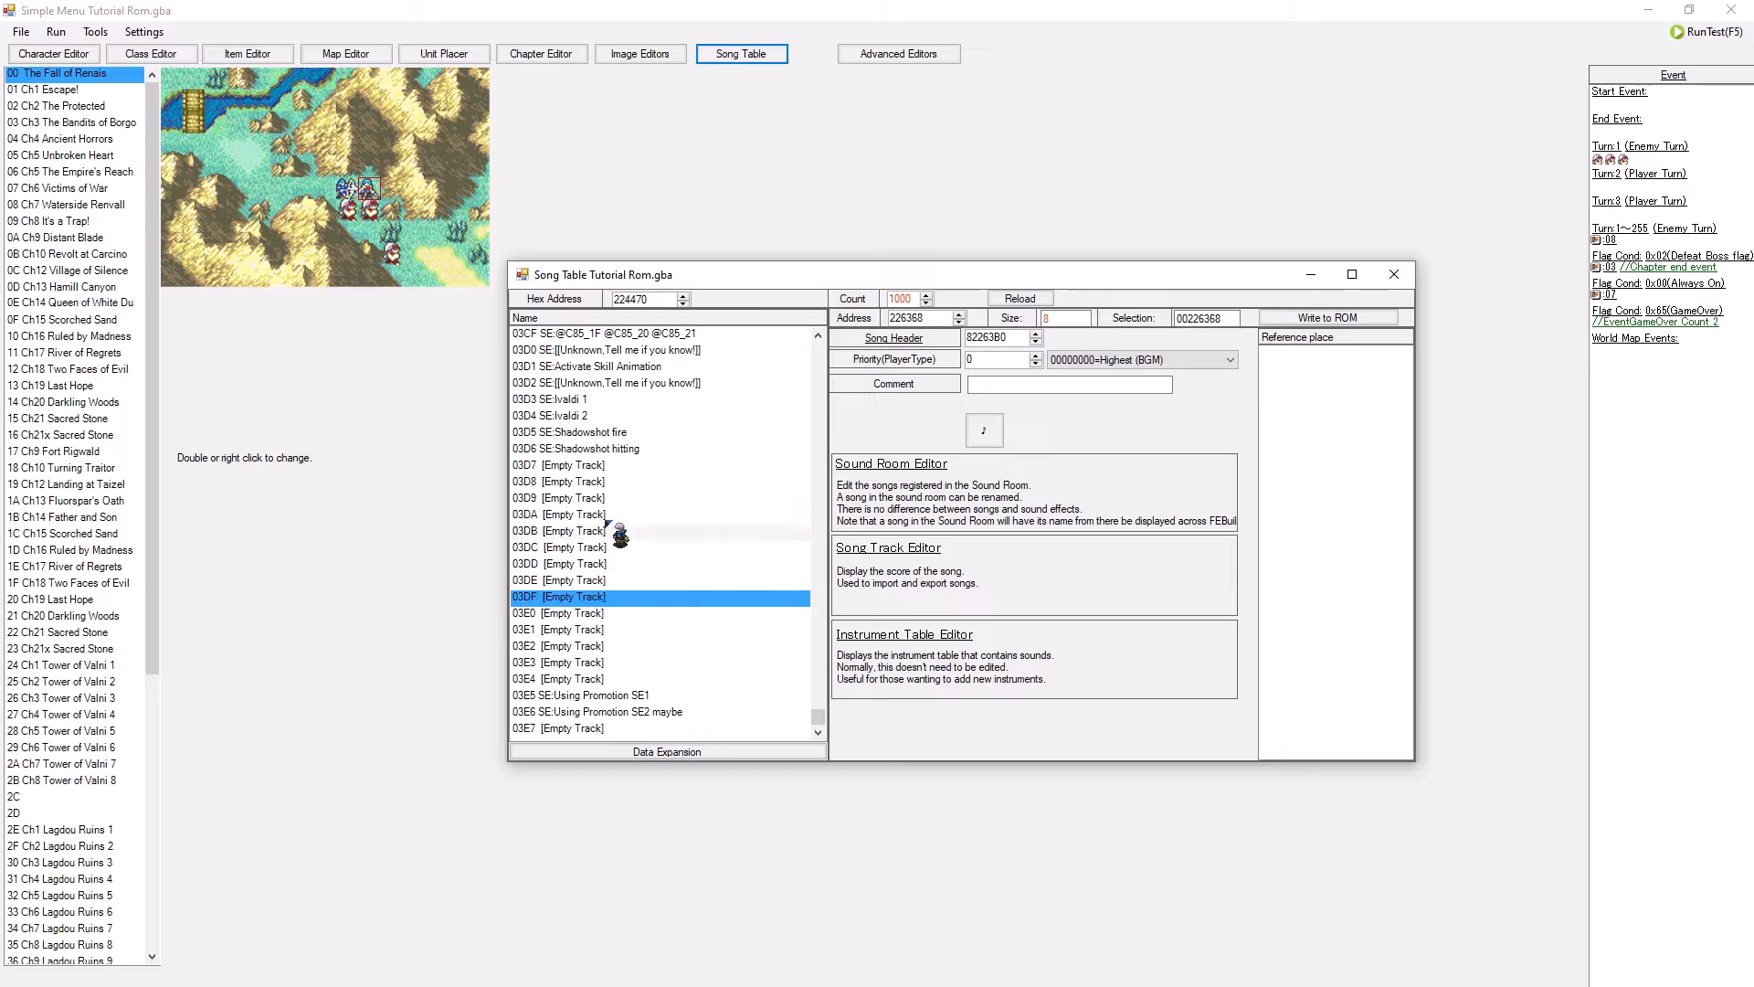
{"action": "left_click", "coordinate": [600, 500]}
{"action": "left_click", "coordinate": [601, 518]}
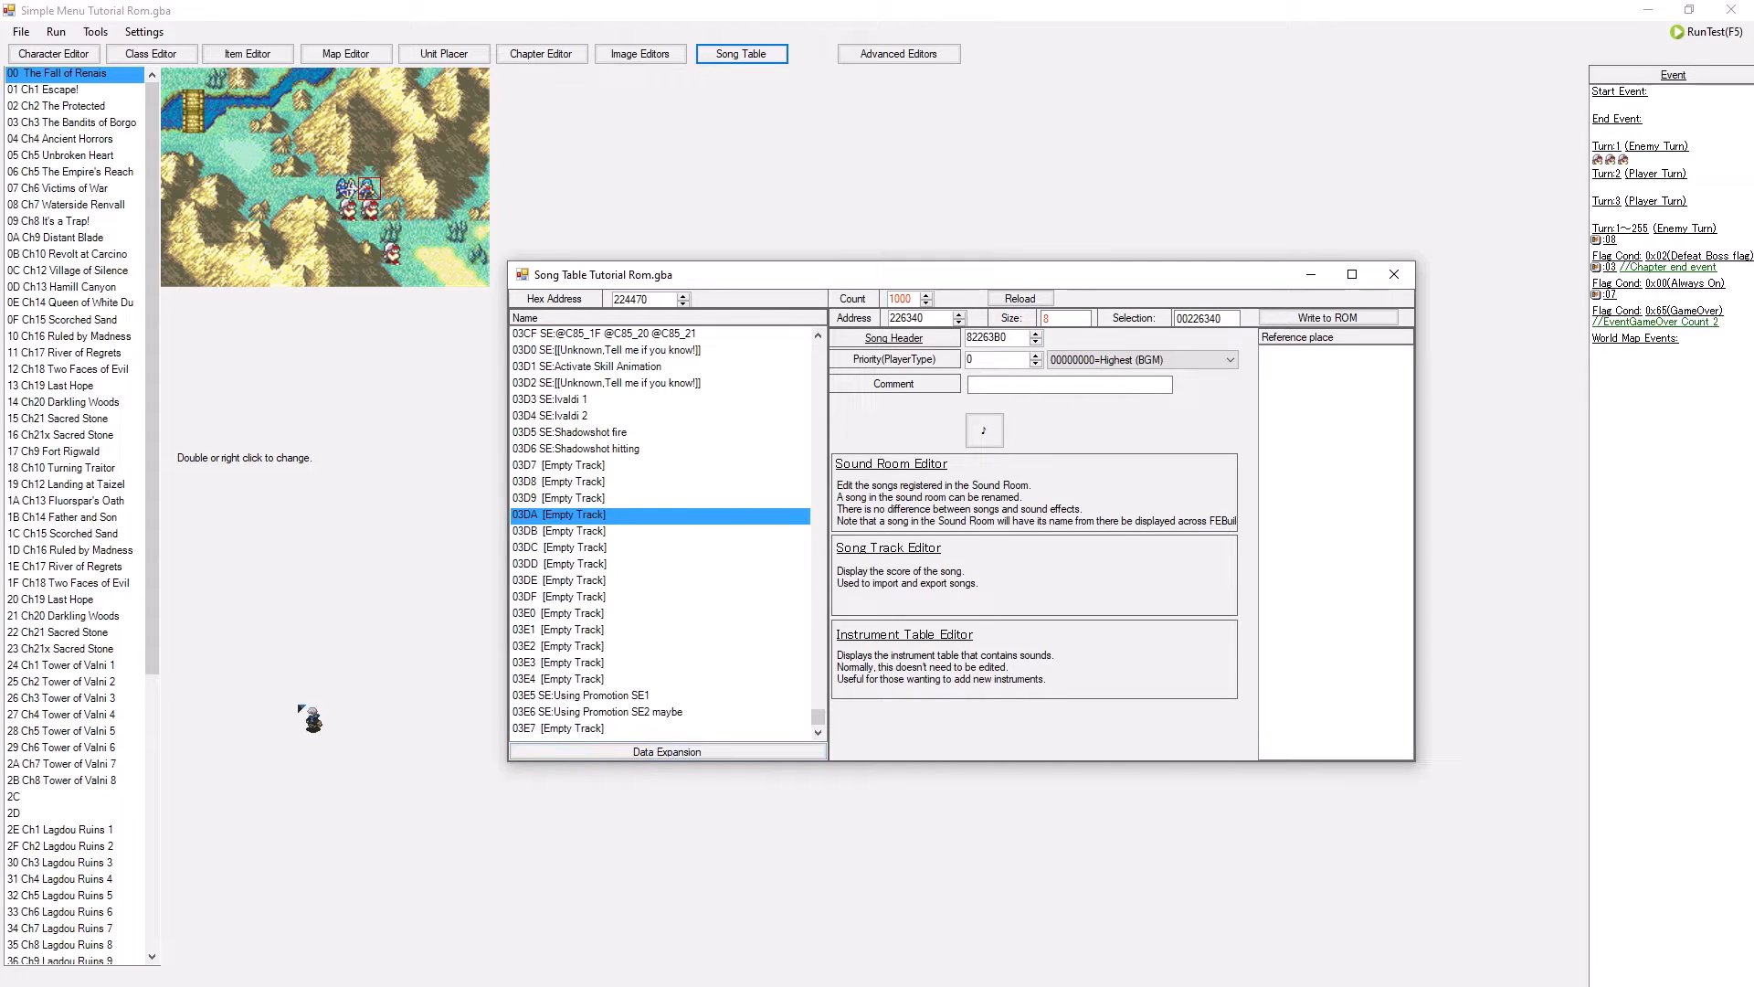
- Expand the song table to 1001 entries and select the added empty track 03E8
{"action": "key", "text": "alt+Tab"}
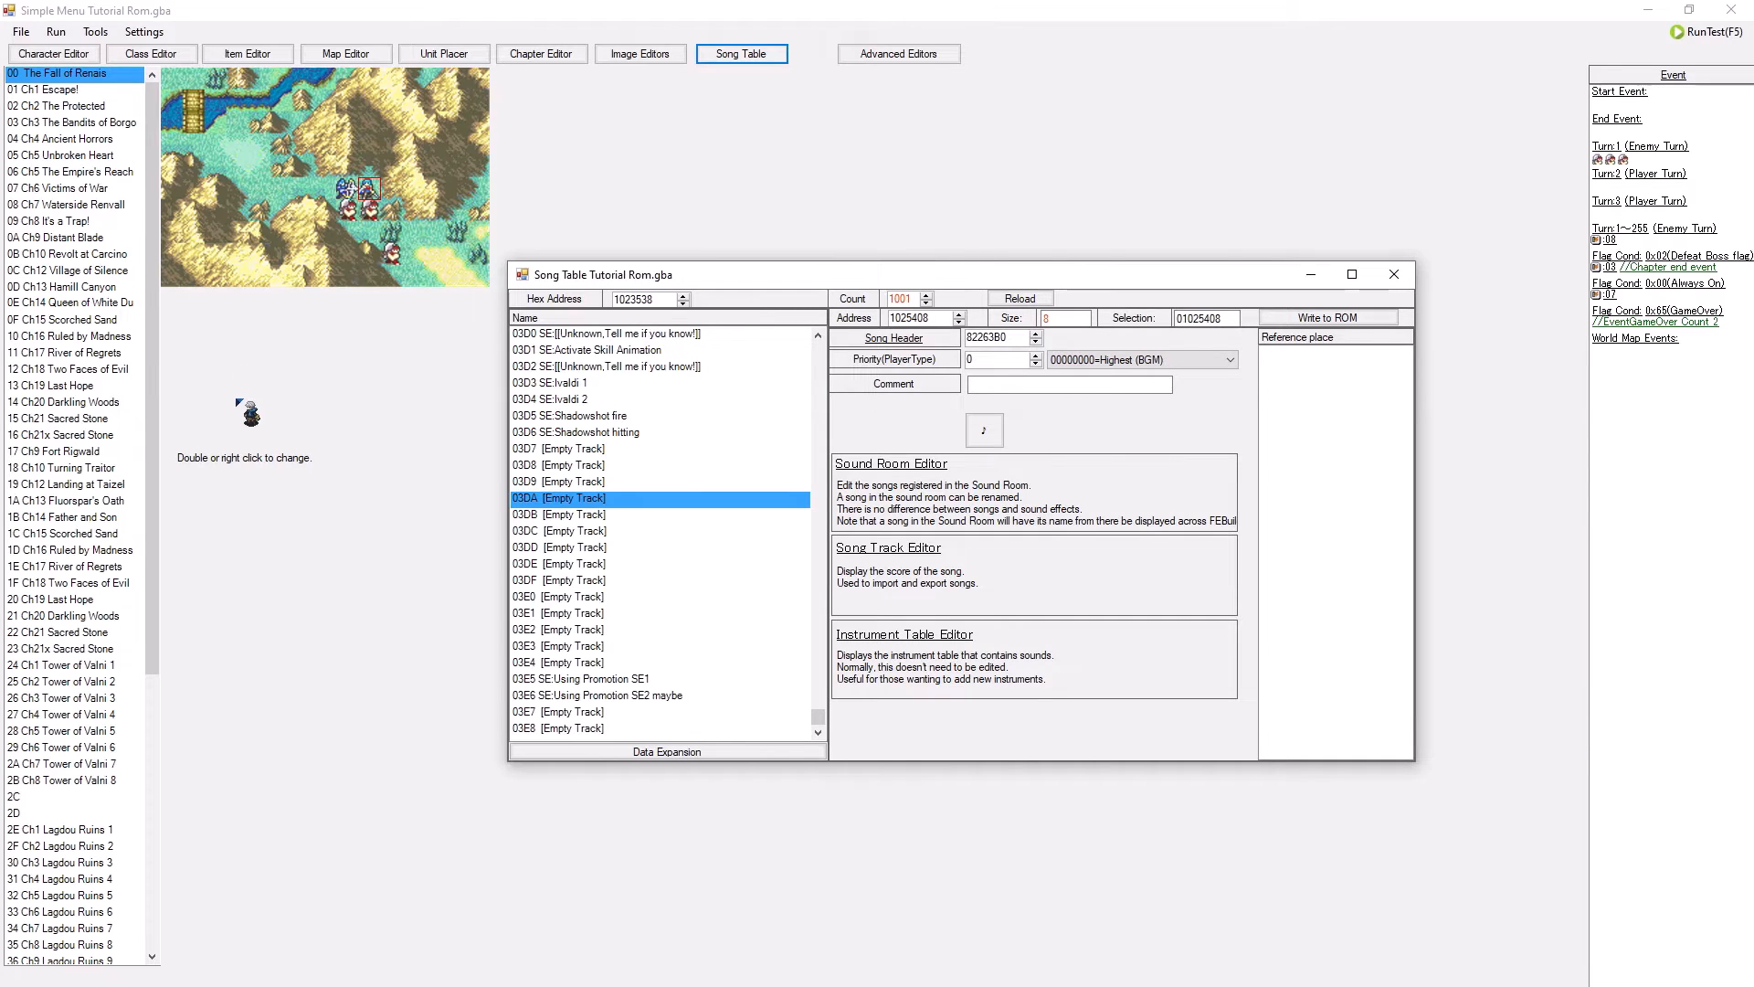
{"action": "left_click", "coordinate": [690, 728]}
{"action": "left_click_drag", "start_coordinate": [1015, 261], "coordinate": [982, 224]}
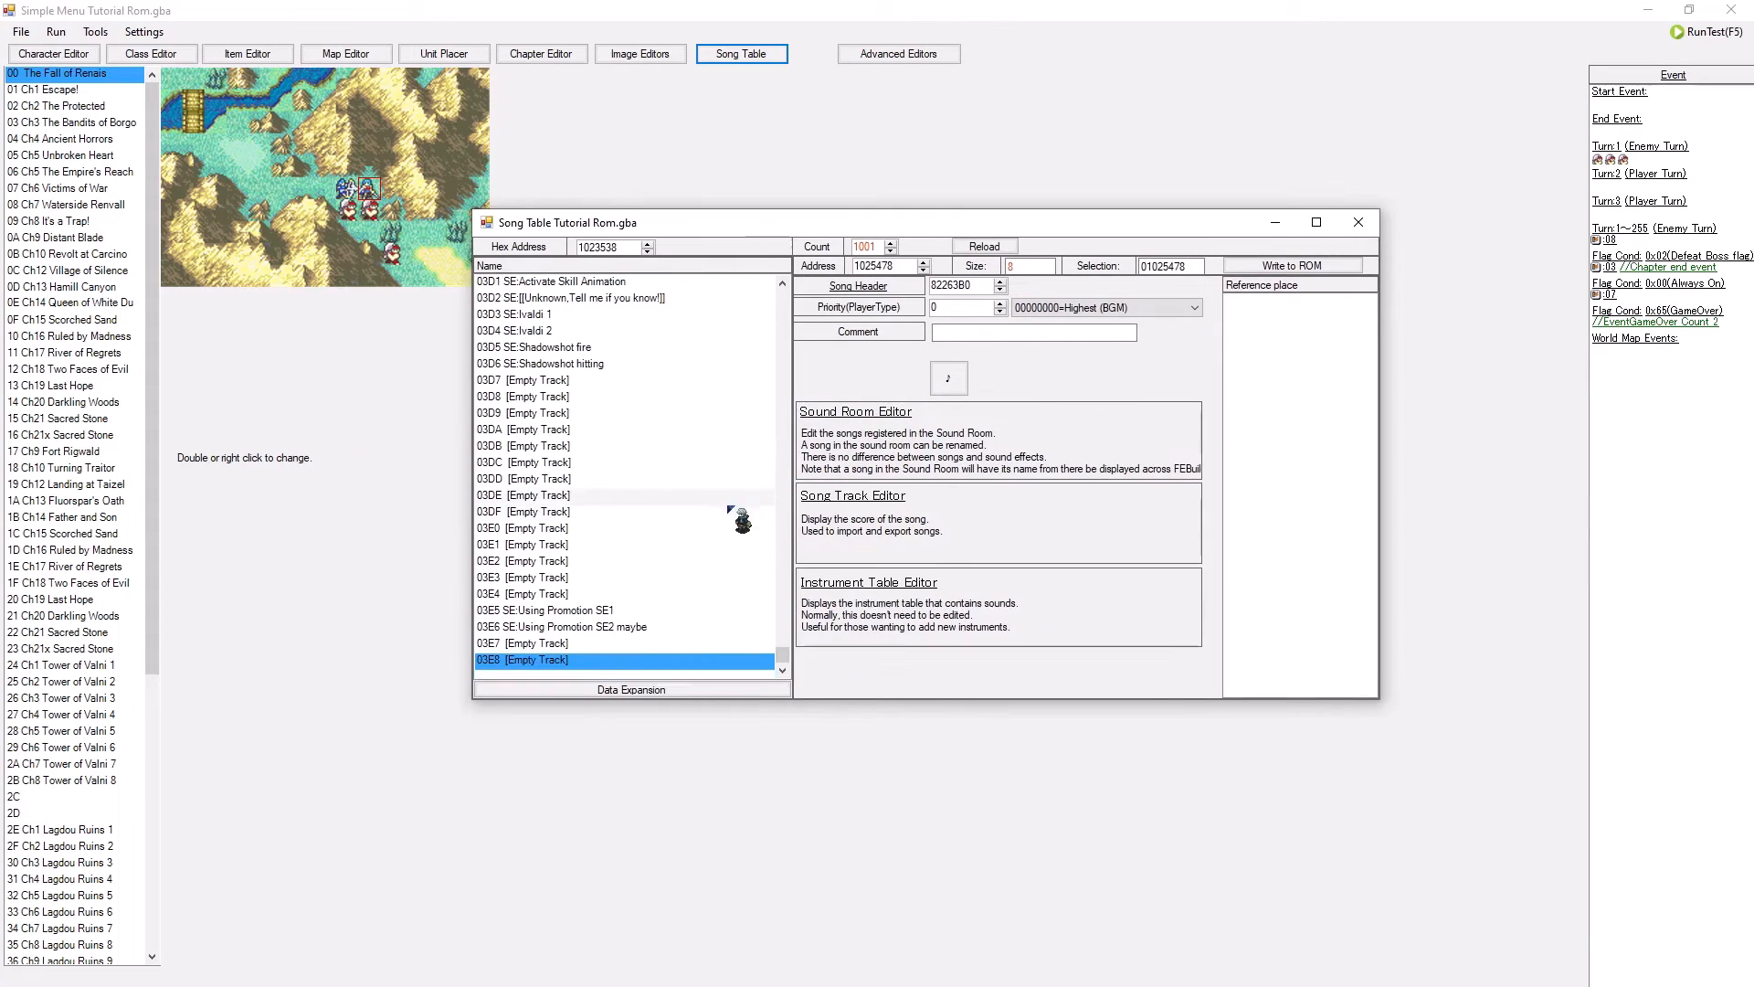
- Compare the priority of 03D6 Shadowshot hitting with that of track 03E8 and review the available priority options
{"action": "left_click", "coordinate": [1141, 308]}
{"action": "left_click", "coordinate": [1145, 308]}
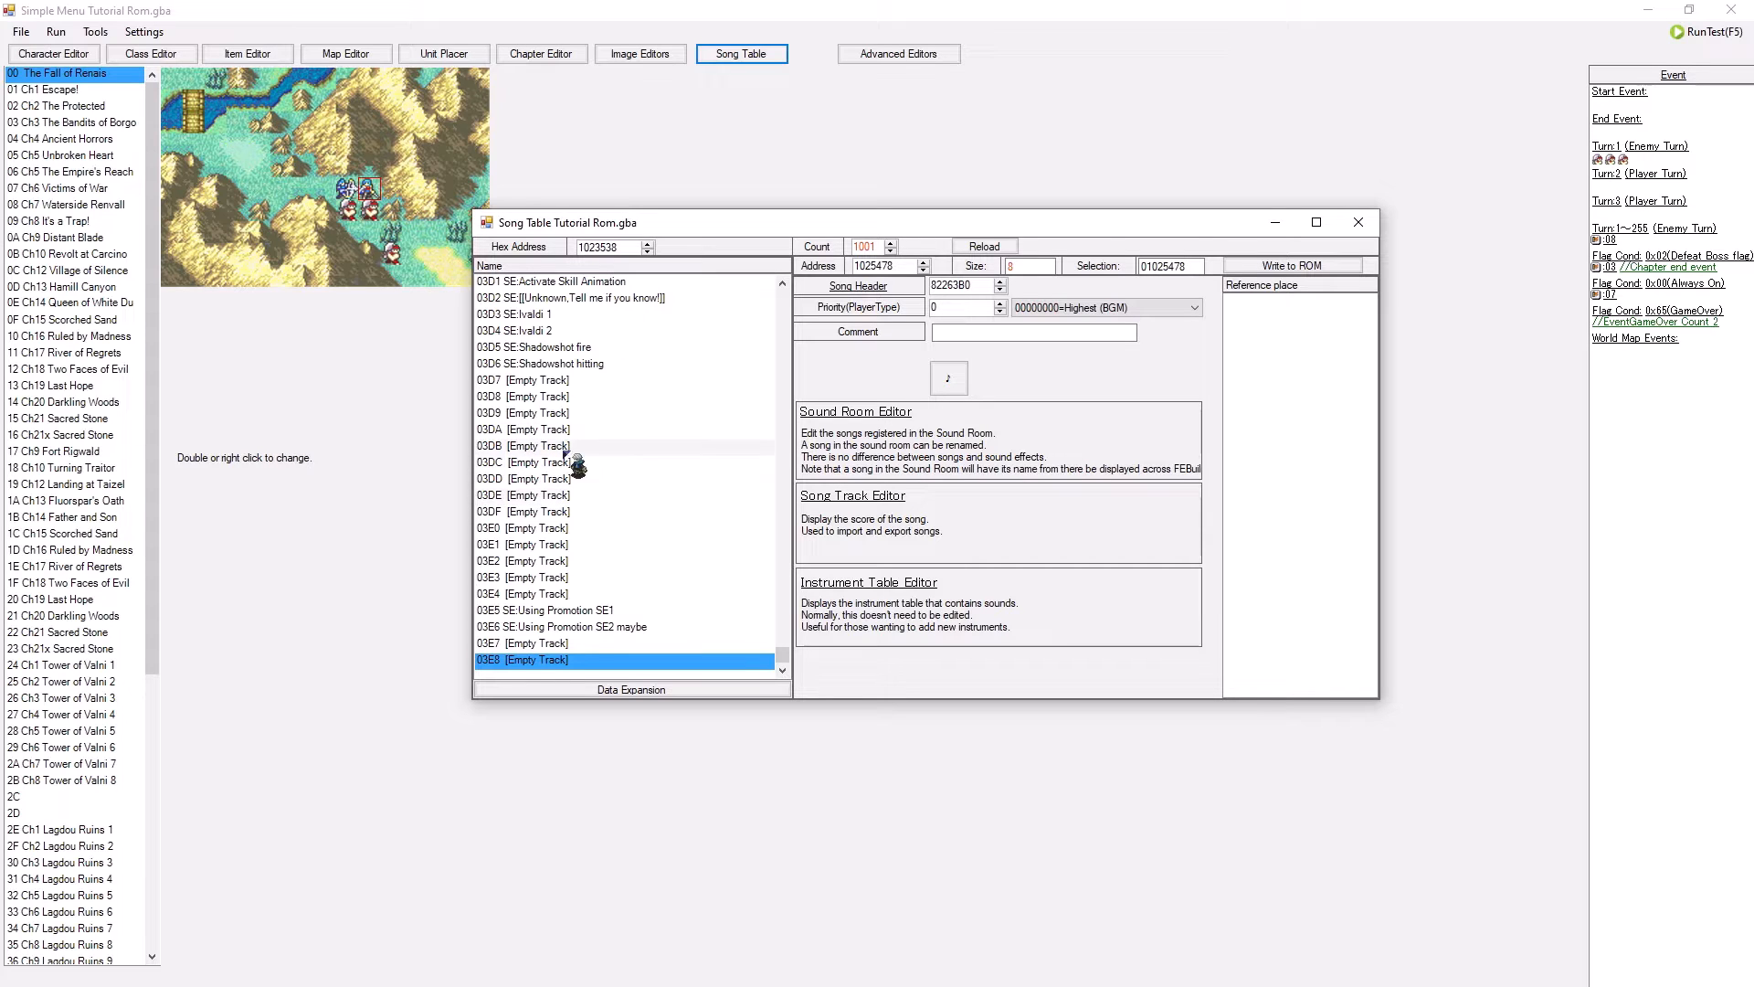
{"action": "left_click", "coordinate": [551, 363]}
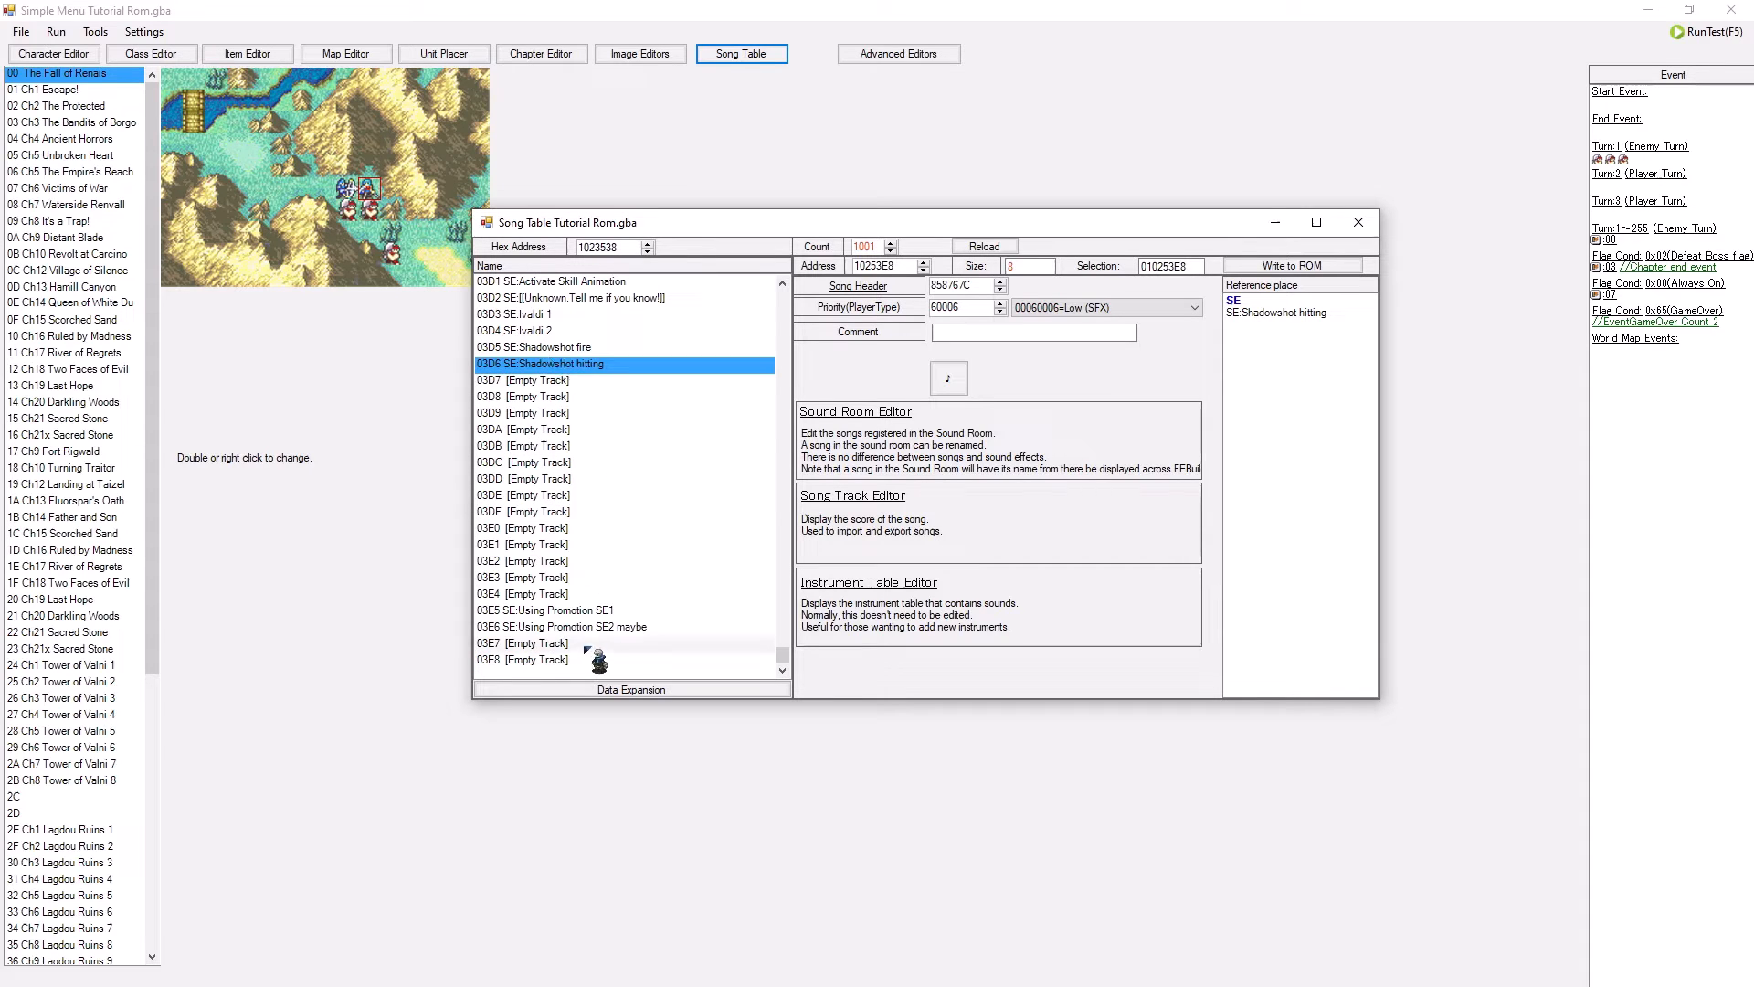
{"action": "left_click", "coordinate": [548, 660]}
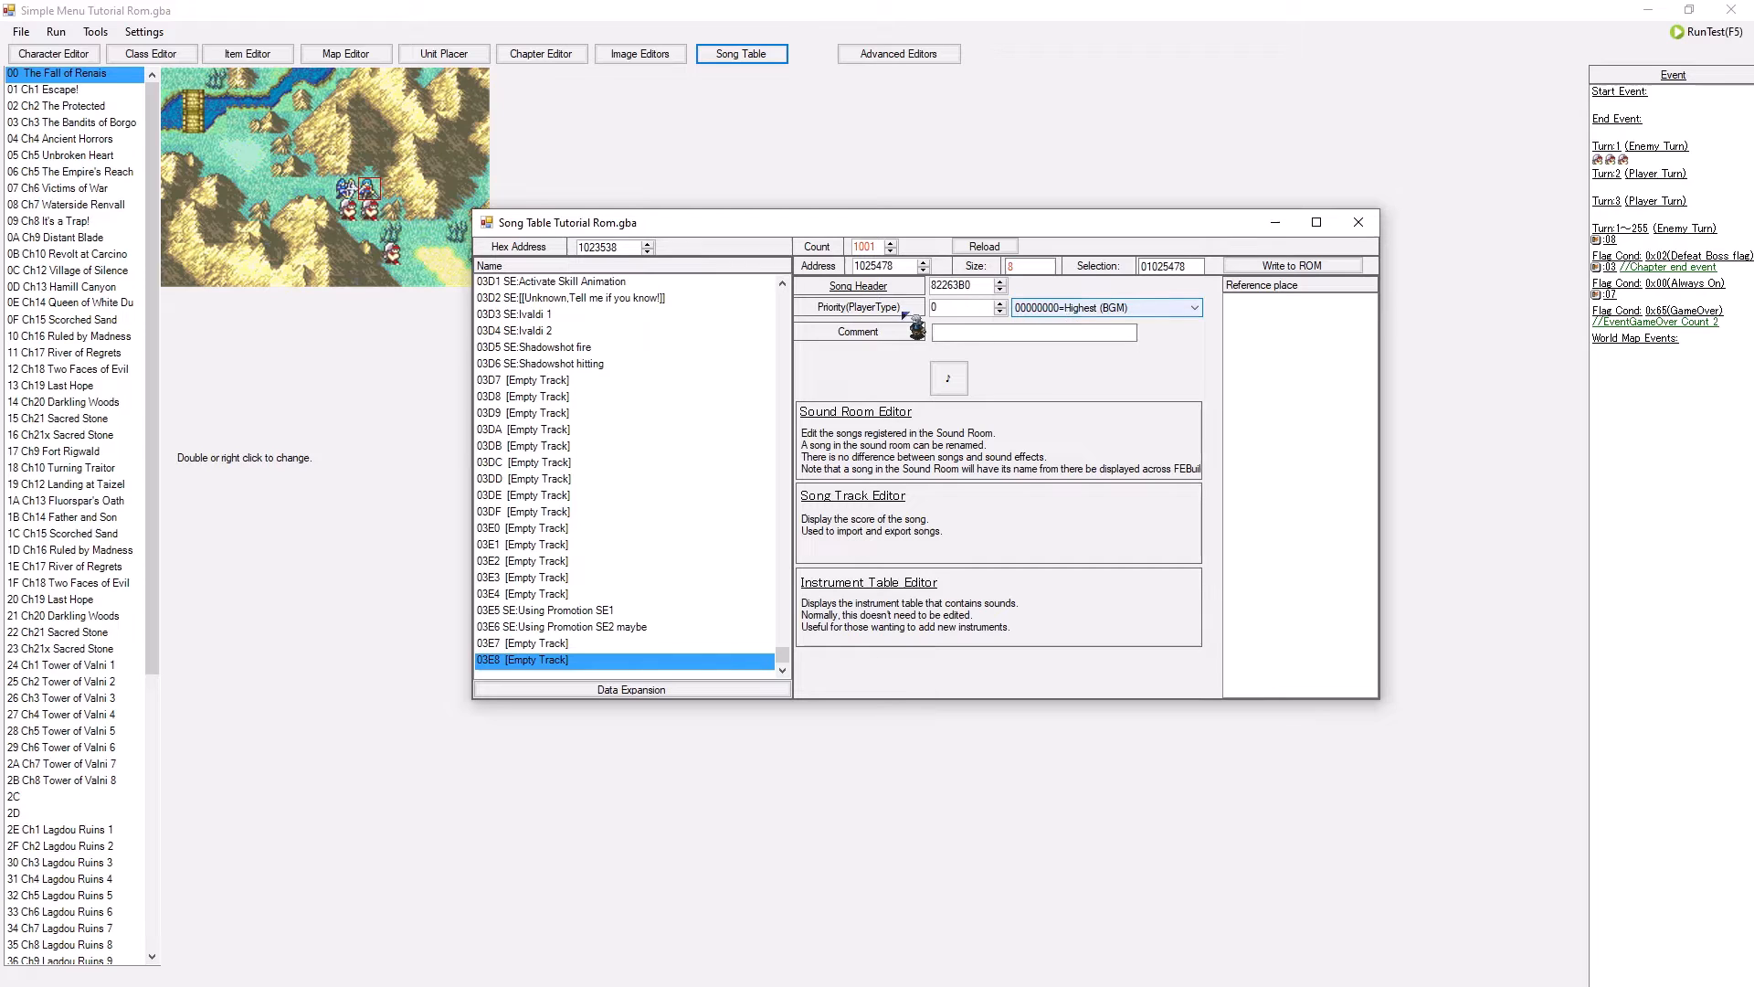
{"action": "left_click", "coordinate": [950, 307]}
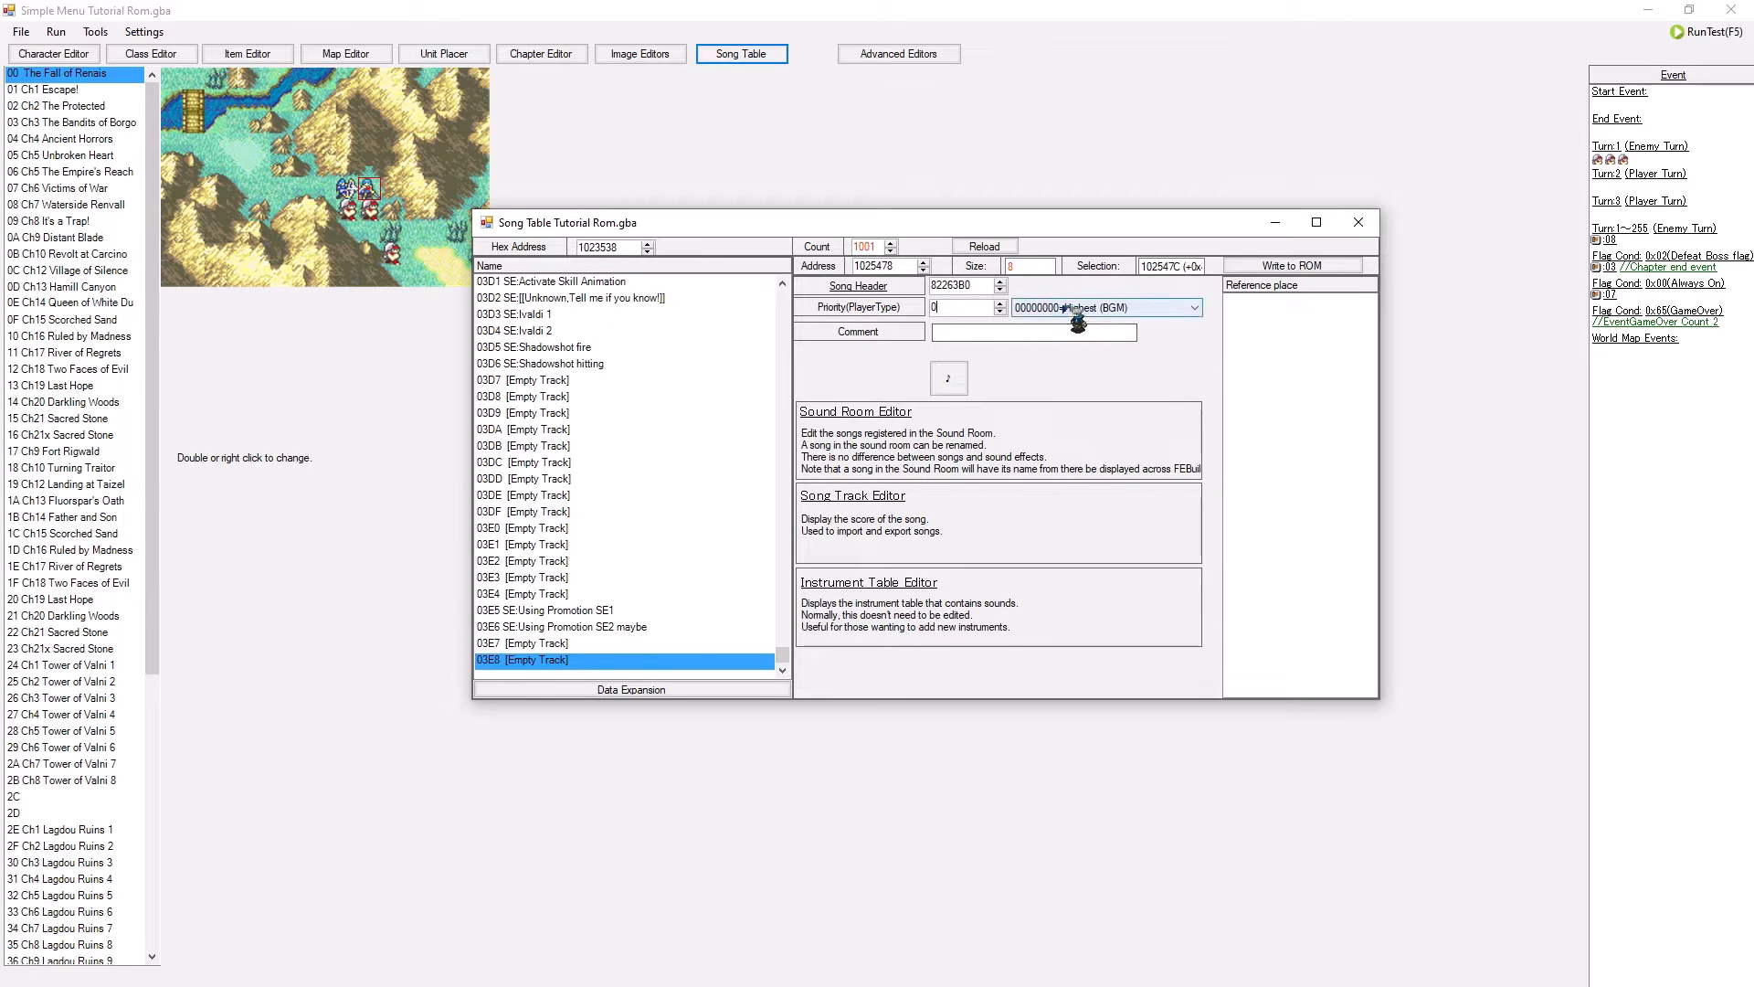
{"action": "left_click", "coordinate": [1168, 309]}
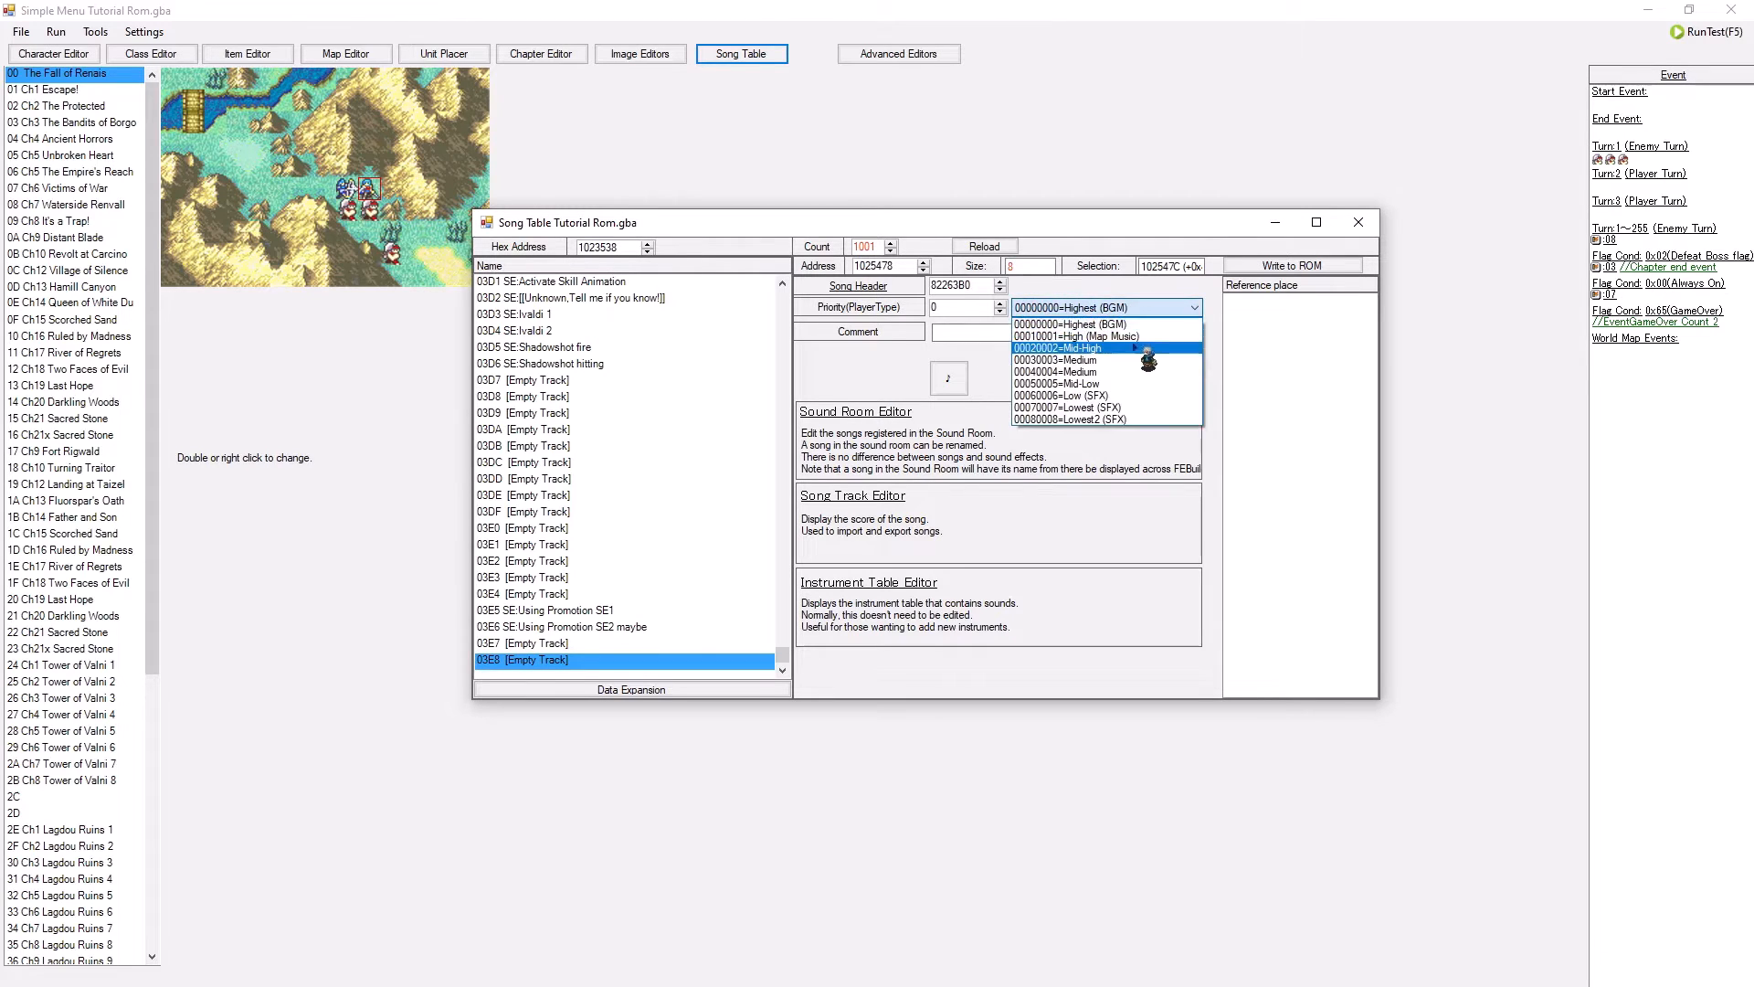
{"action": "left_click", "coordinate": [1144, 309]}
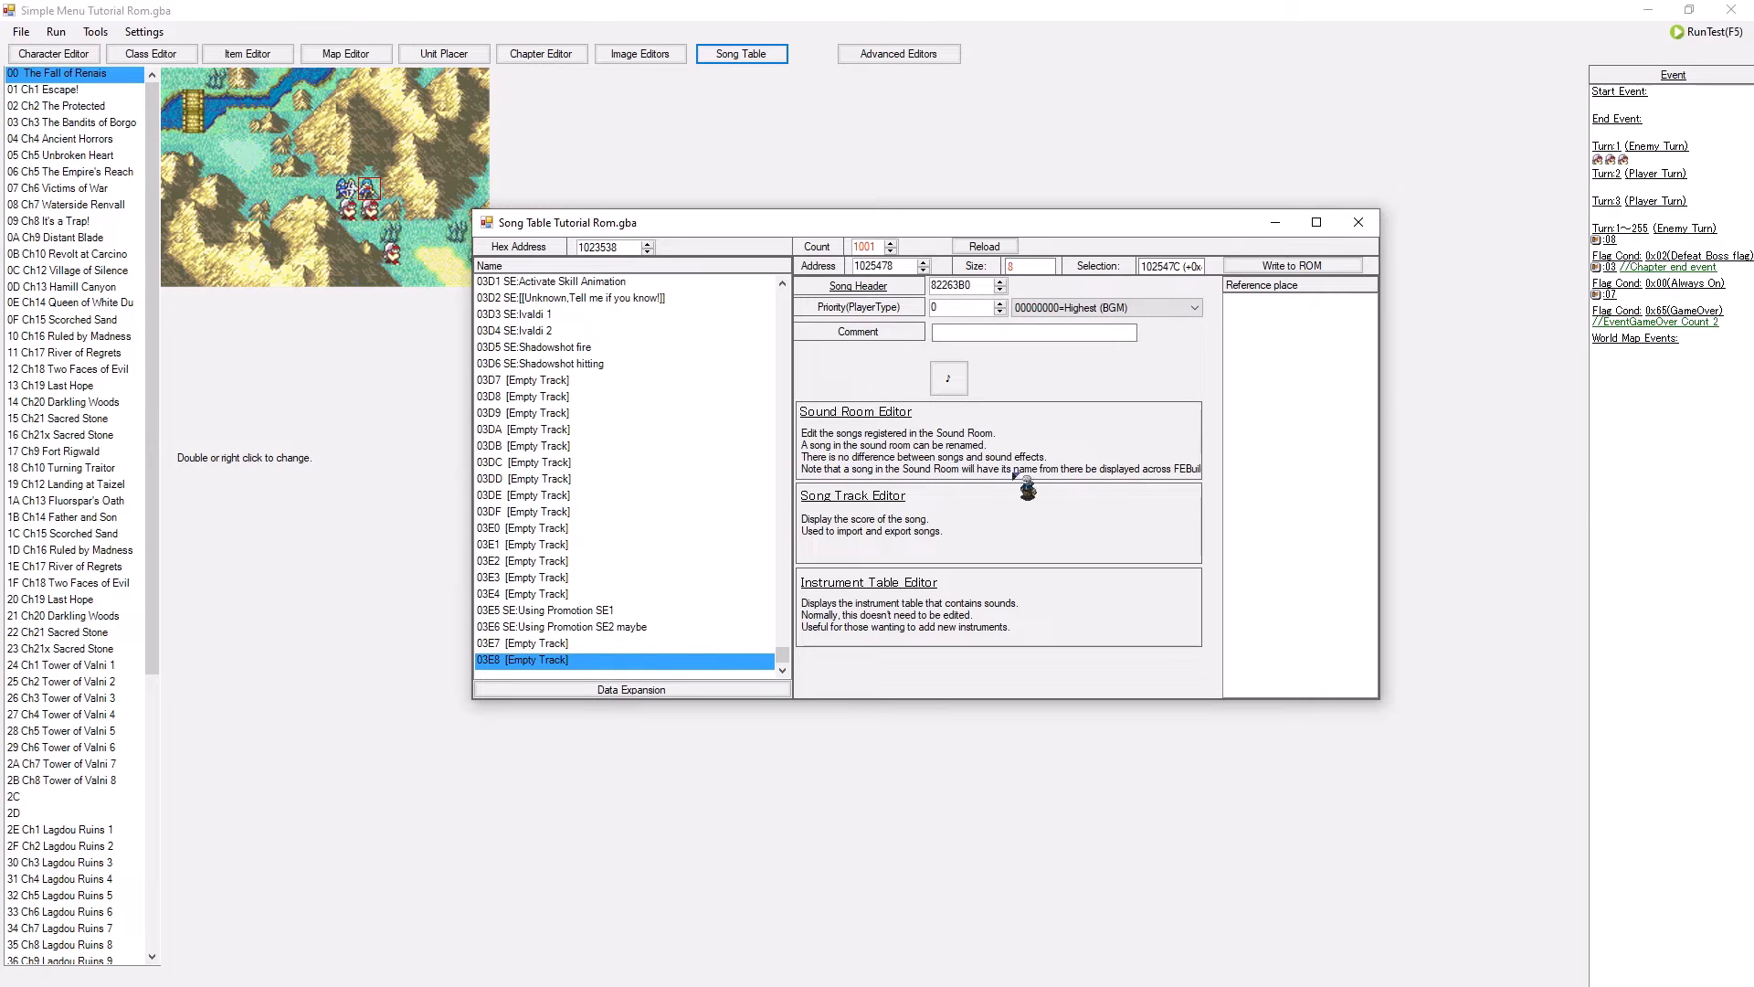
- Try the Highest (BGM) and Mid-Low priorities on track 03E8 and discard the unwritten changes
{"action": "left_click", "coordinate": [1127, 309]}
{"action": "left_click", "coordinate": [1116, 325]}
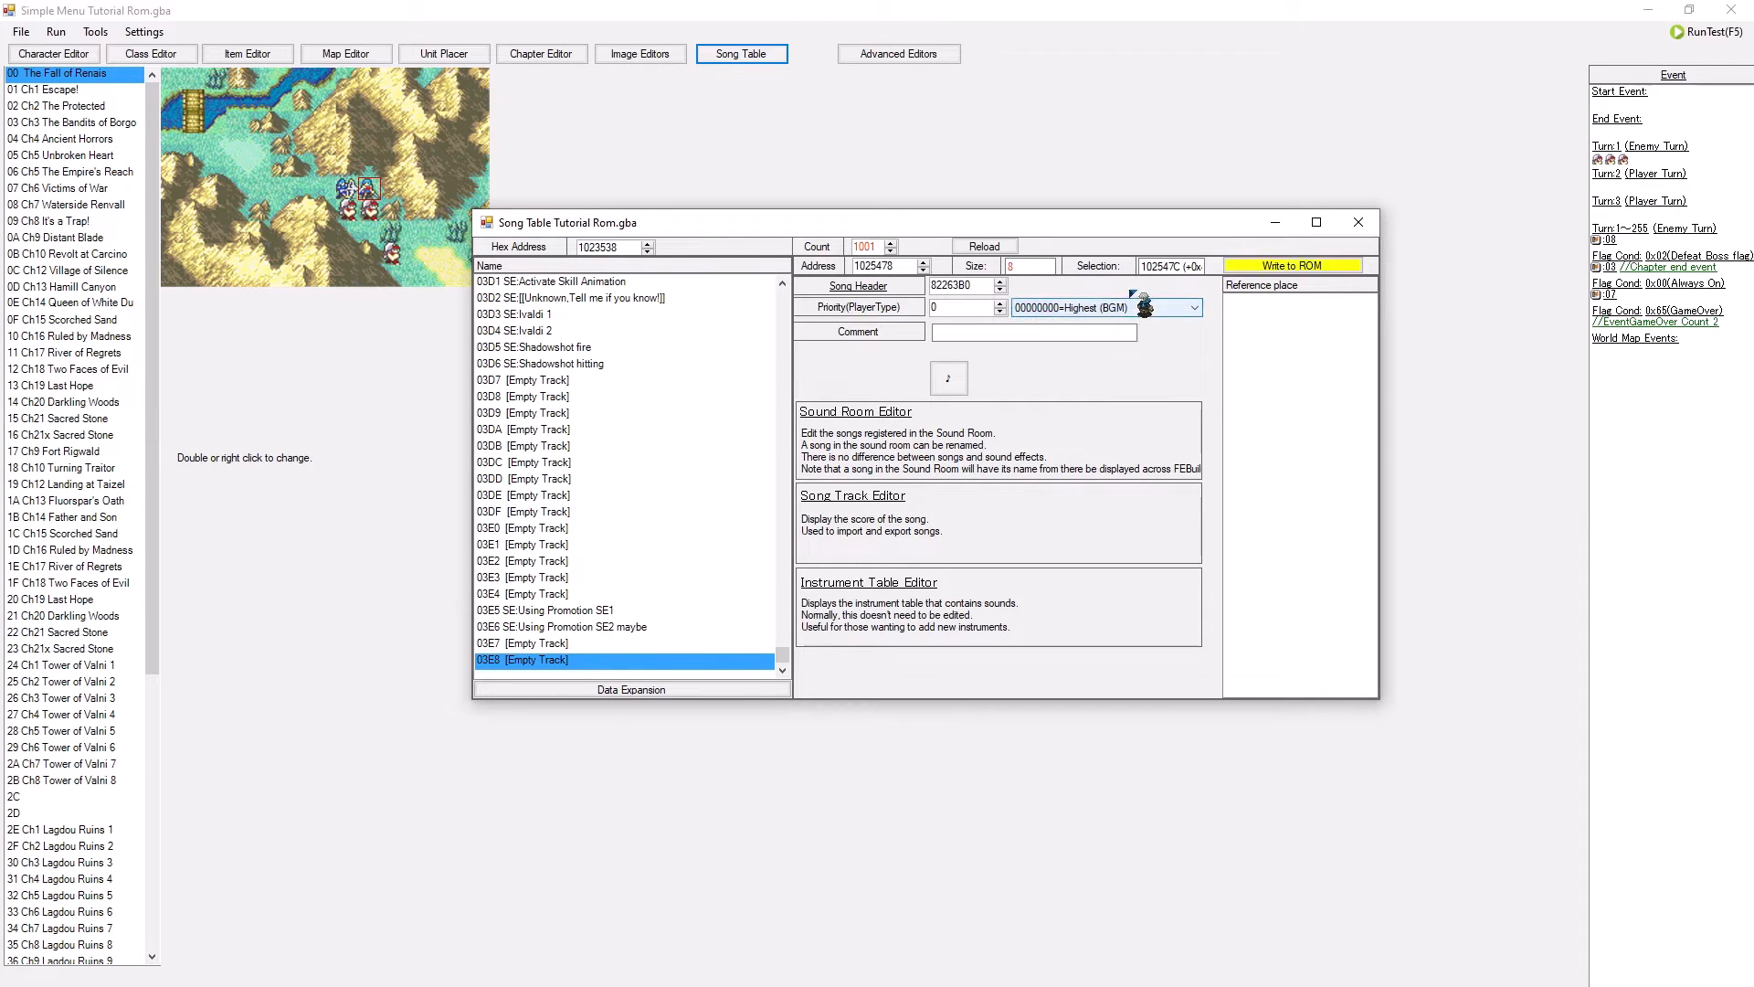
{"action": "left_click", "coordinate": [713, 579]}
{"action": "left_click", "coordinate": [640, 660]}
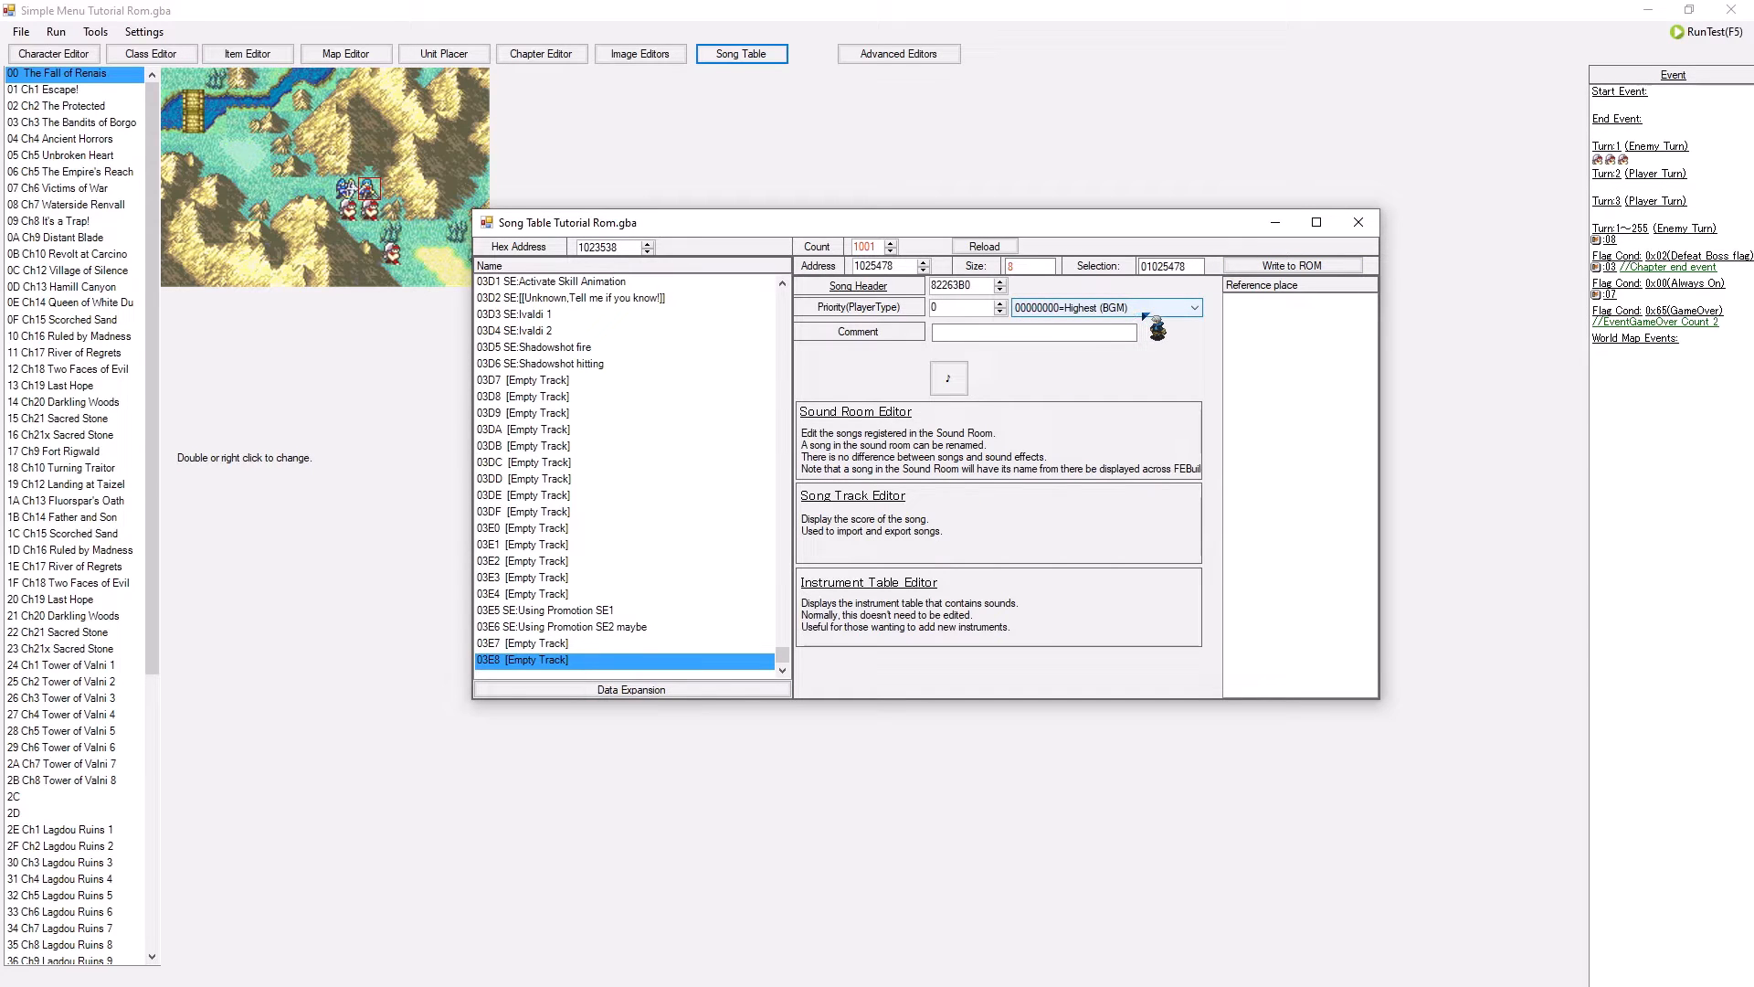
{"action": "scroll", "coordinate": [1146, 311], "scroll_direction": "down", "scroll_amount": 1}
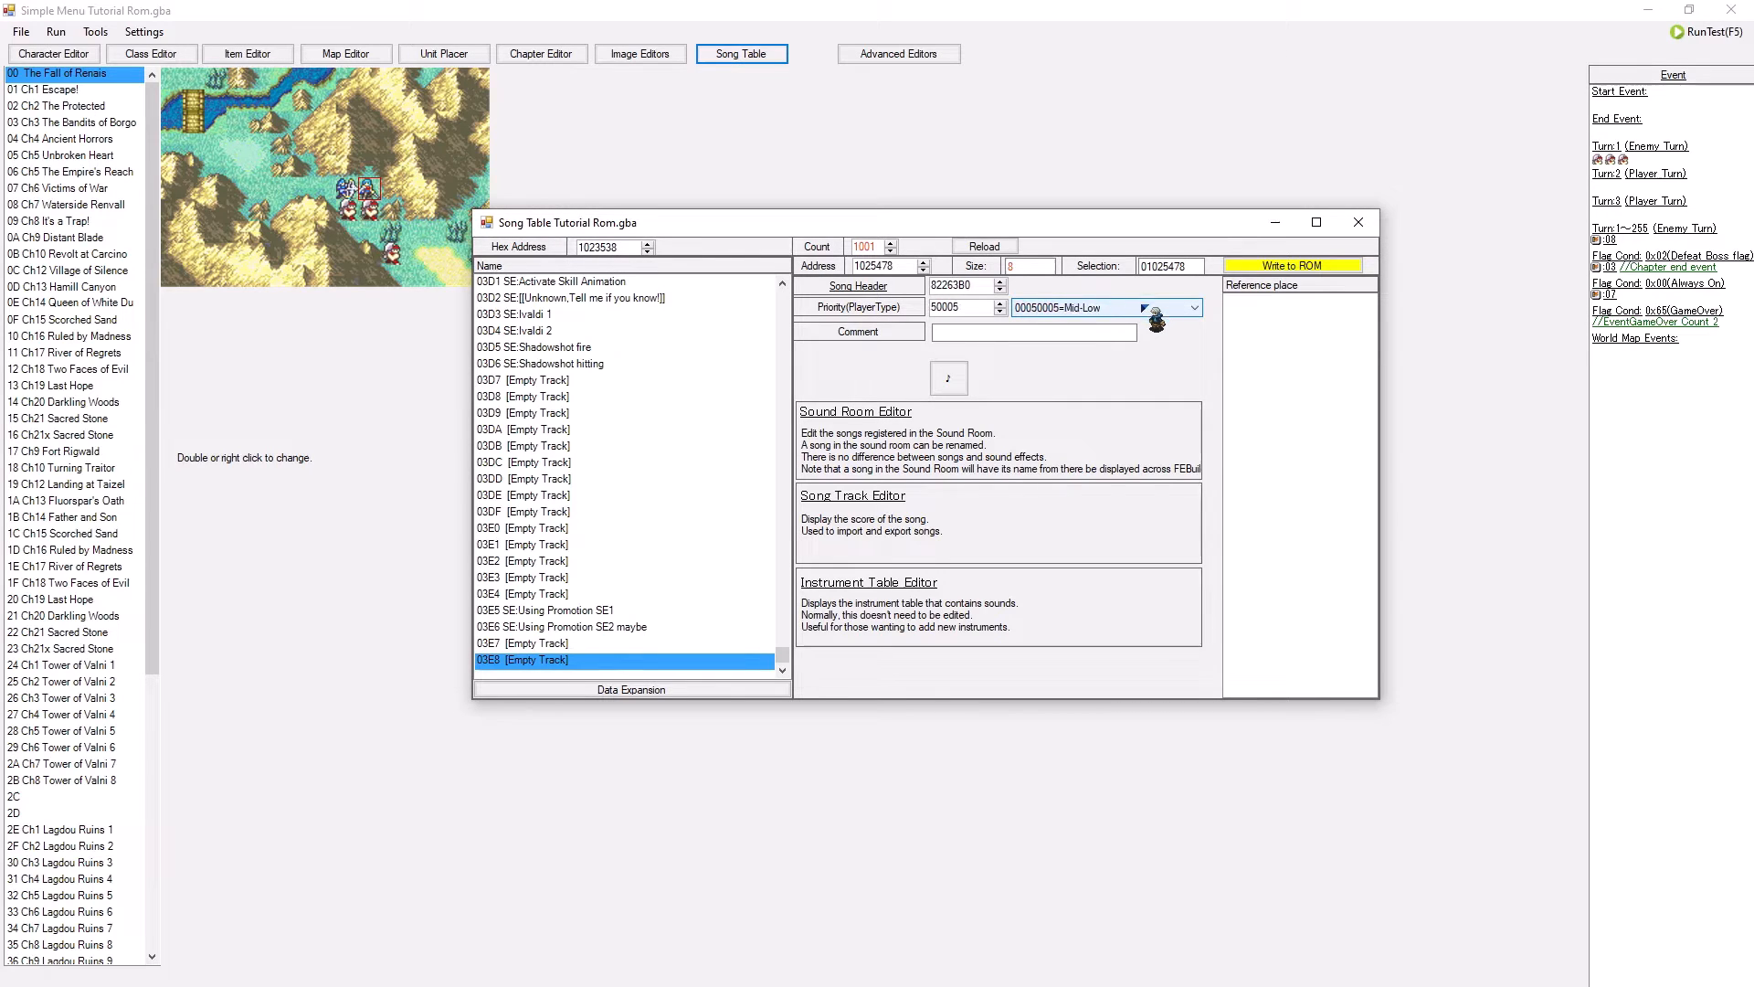
{"action": "left_click", "coordinate": [563, 630]}
{"action": "left_click", "coordinate": [559, 659]}
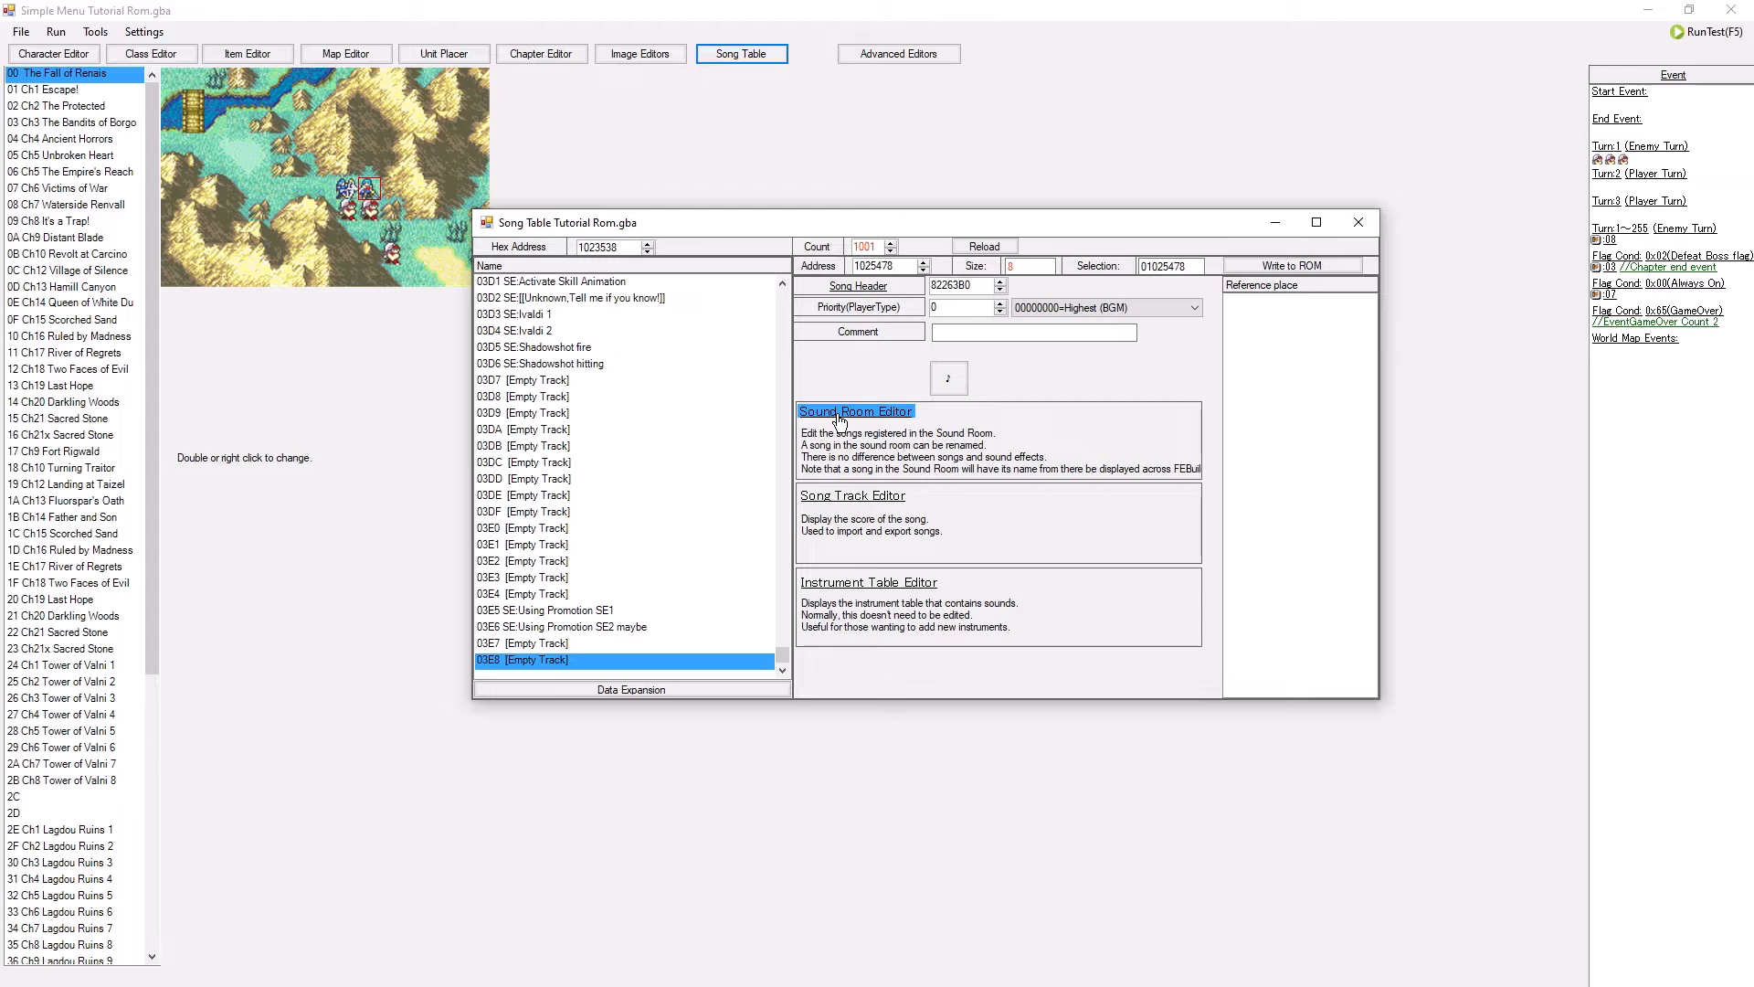
- Open the Instrument Table Editor for track 03E8, look over its instrument settings, and close it
{"action": "left_click", "coordinate": [886, 591]}
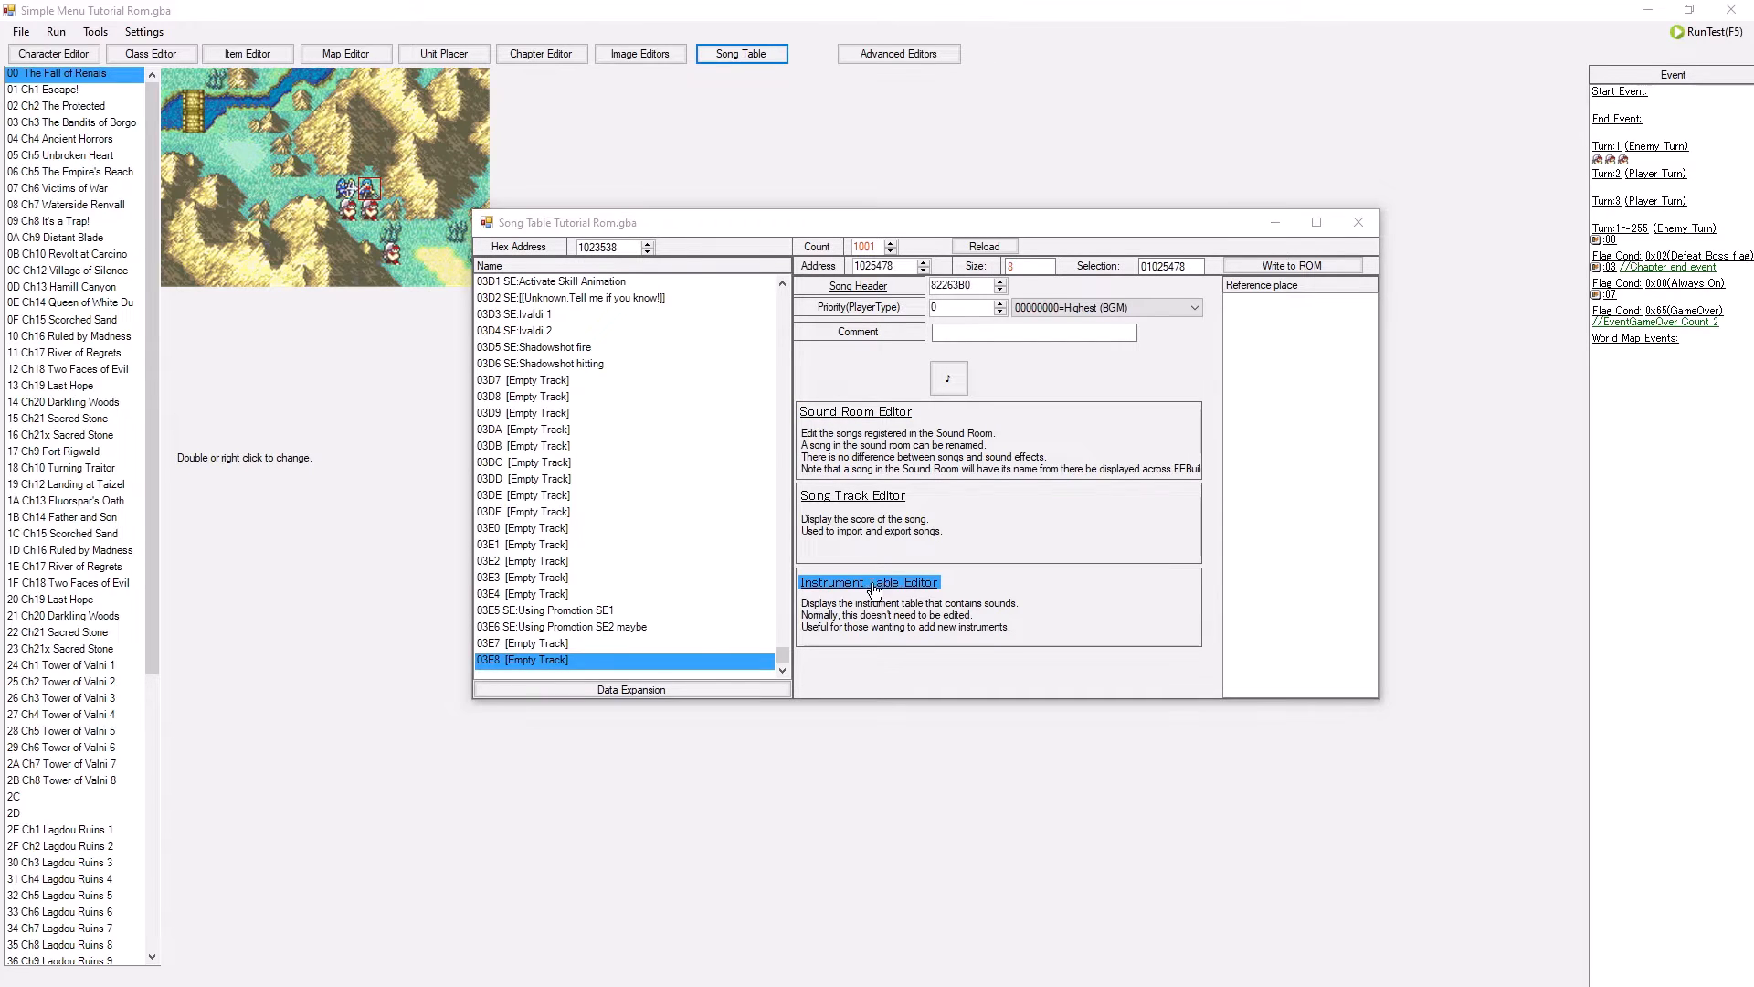
{"action": "left_click_drag", "start_coordinate": [243, 70], "coordinate": [1323, 244]}
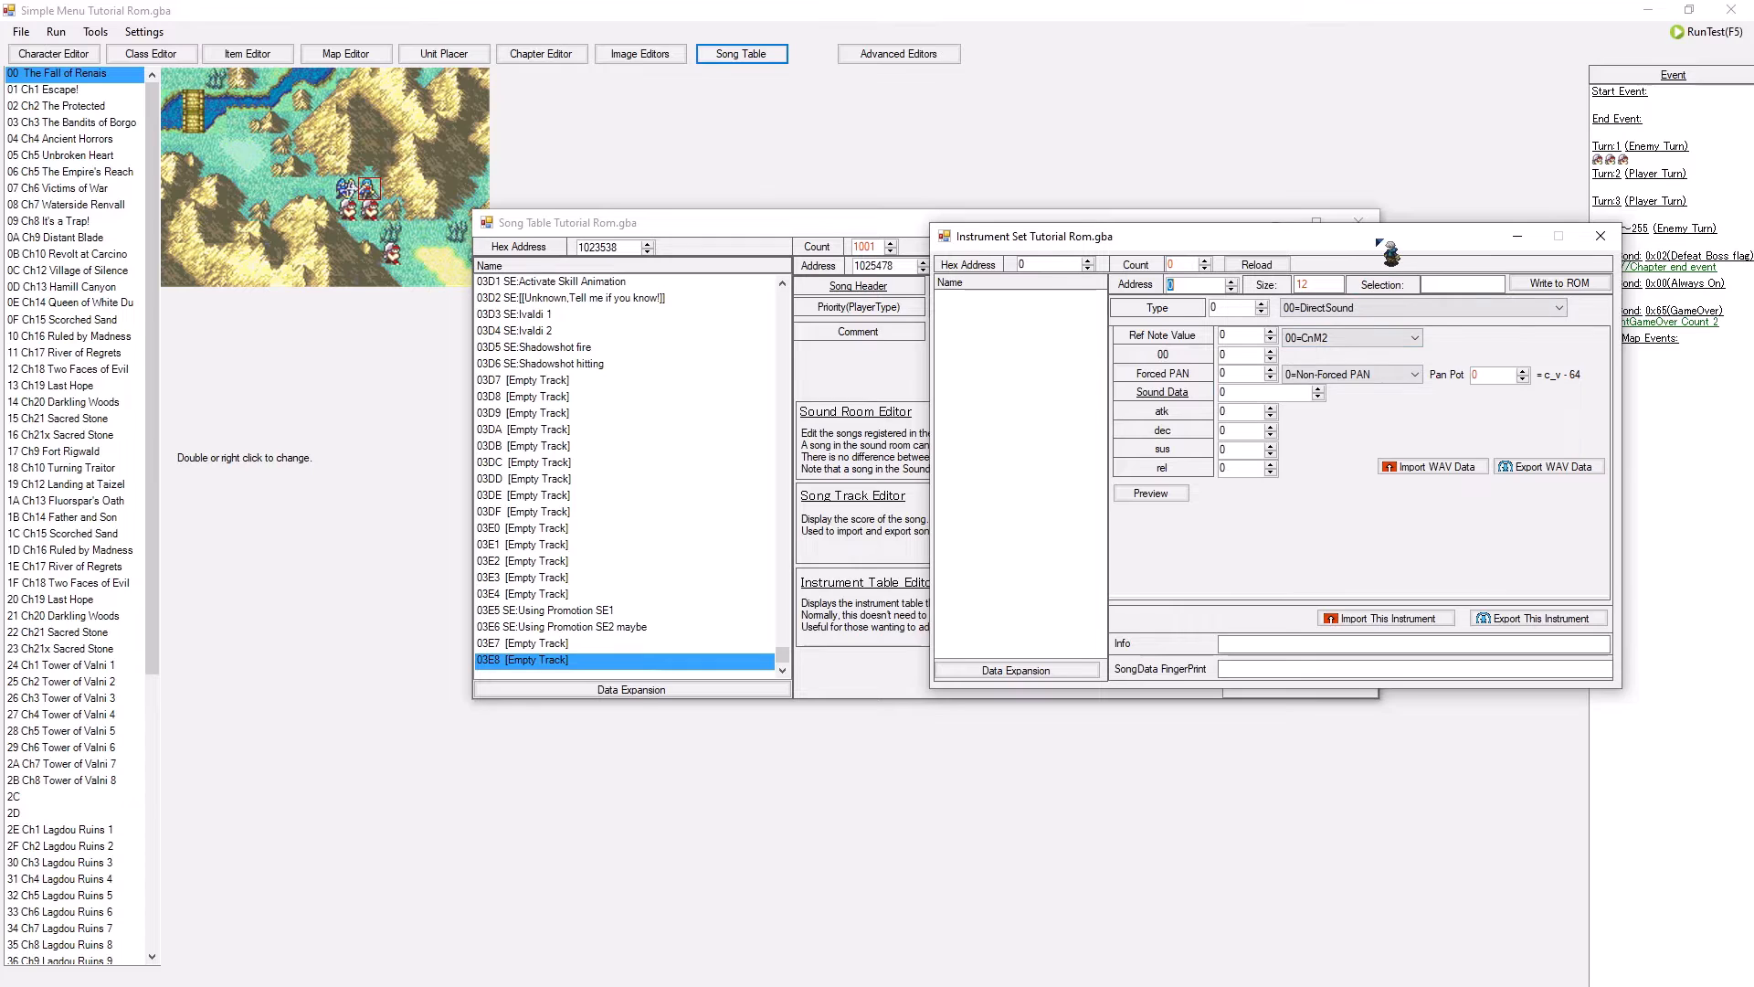
{"action": "left_click_drag", "start_coordinate": [1378, 240], "coordinate": [1061, 360]}
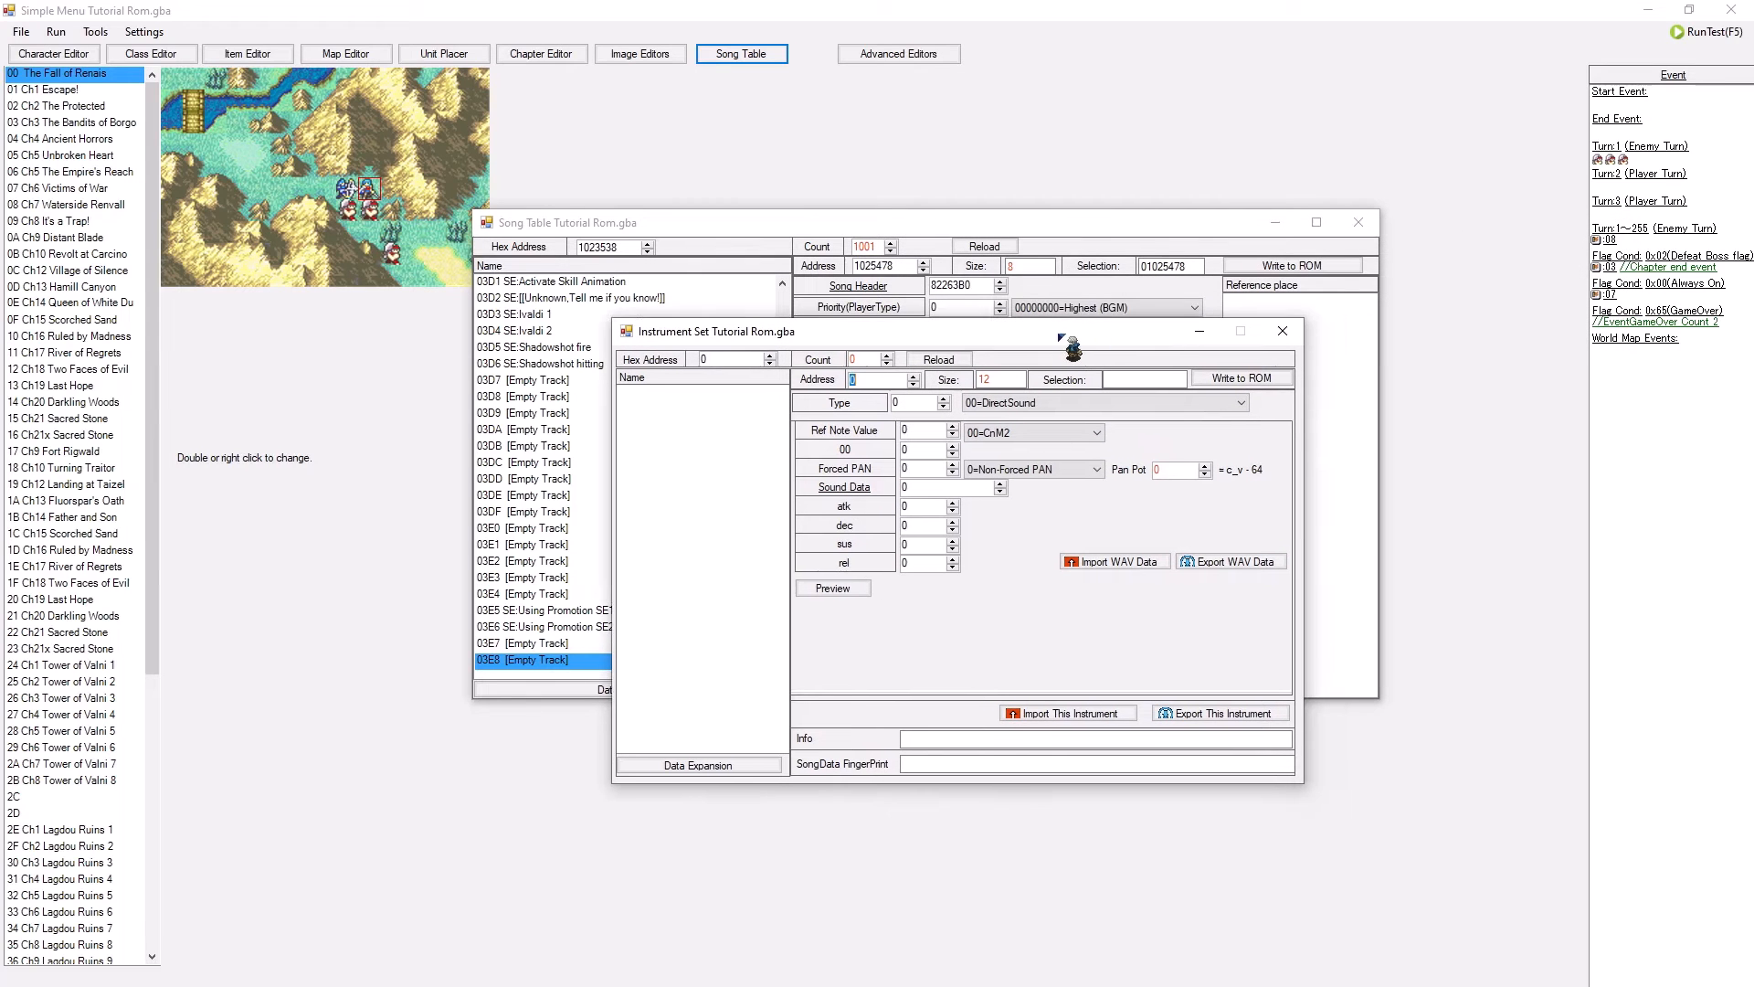
{"action": "left_click", "coordinate": [1272, 345]}
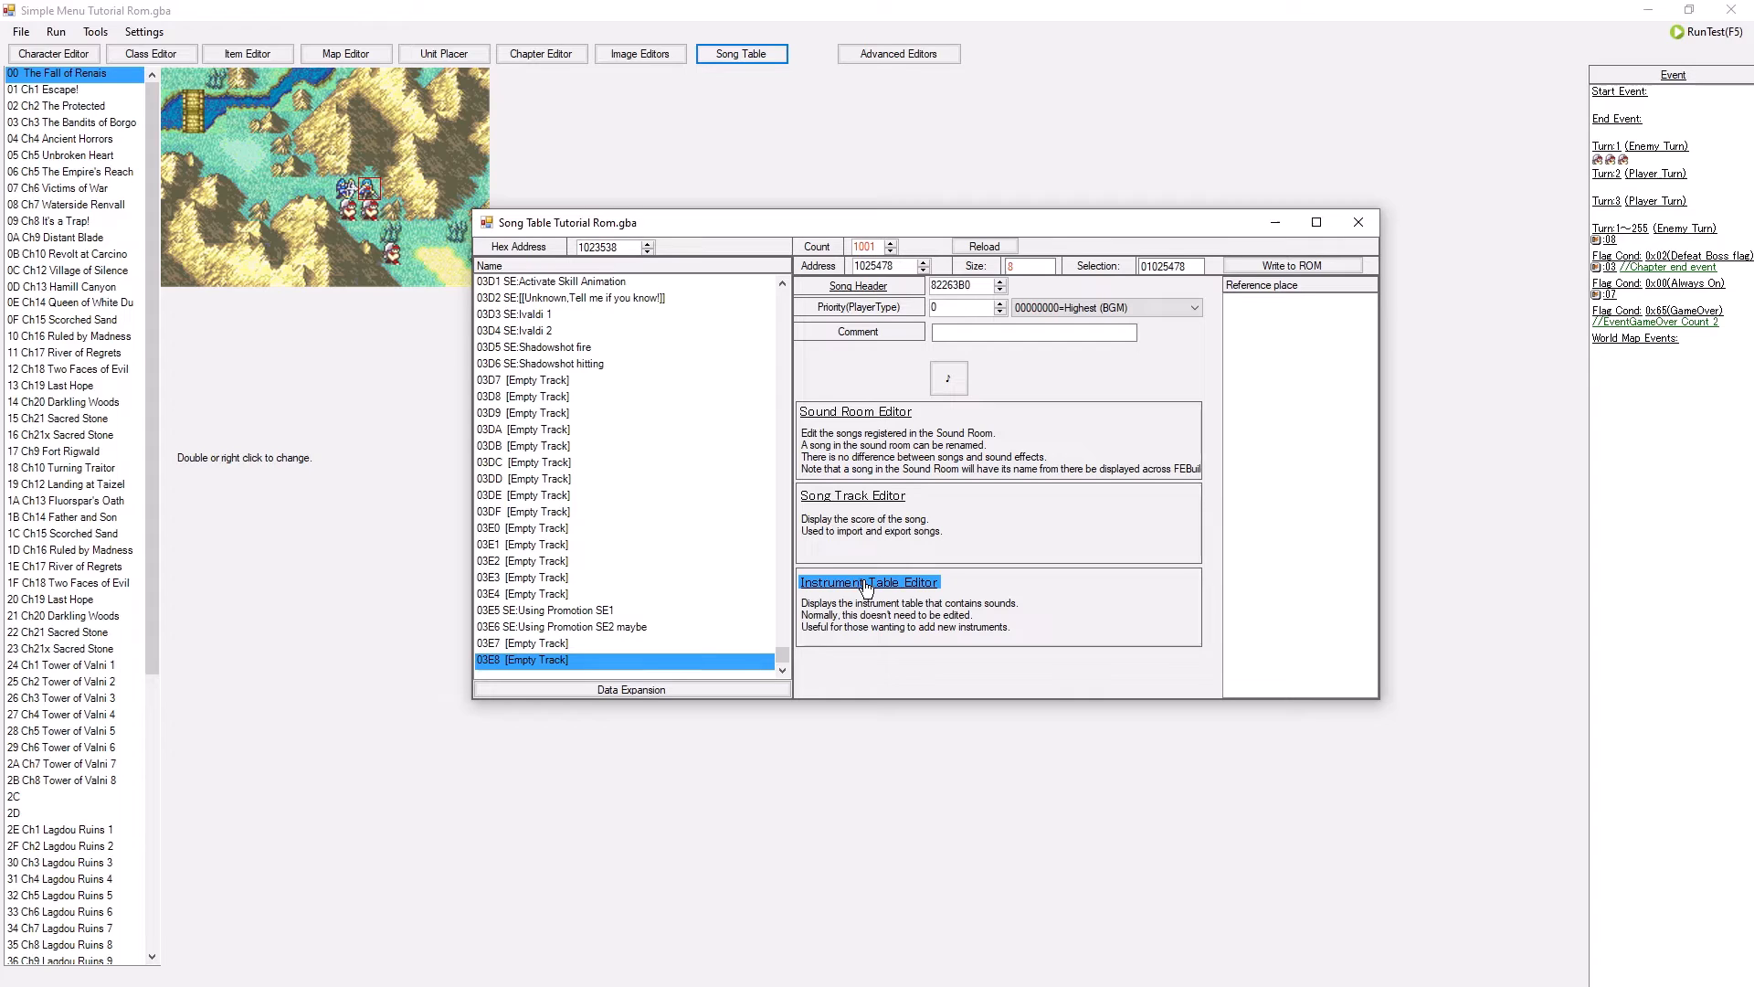
- Open the Song Track Editor and examine the track data of the song 1C Powerful Foe
{"action": "left_click", "coordinate": [882, 504]}
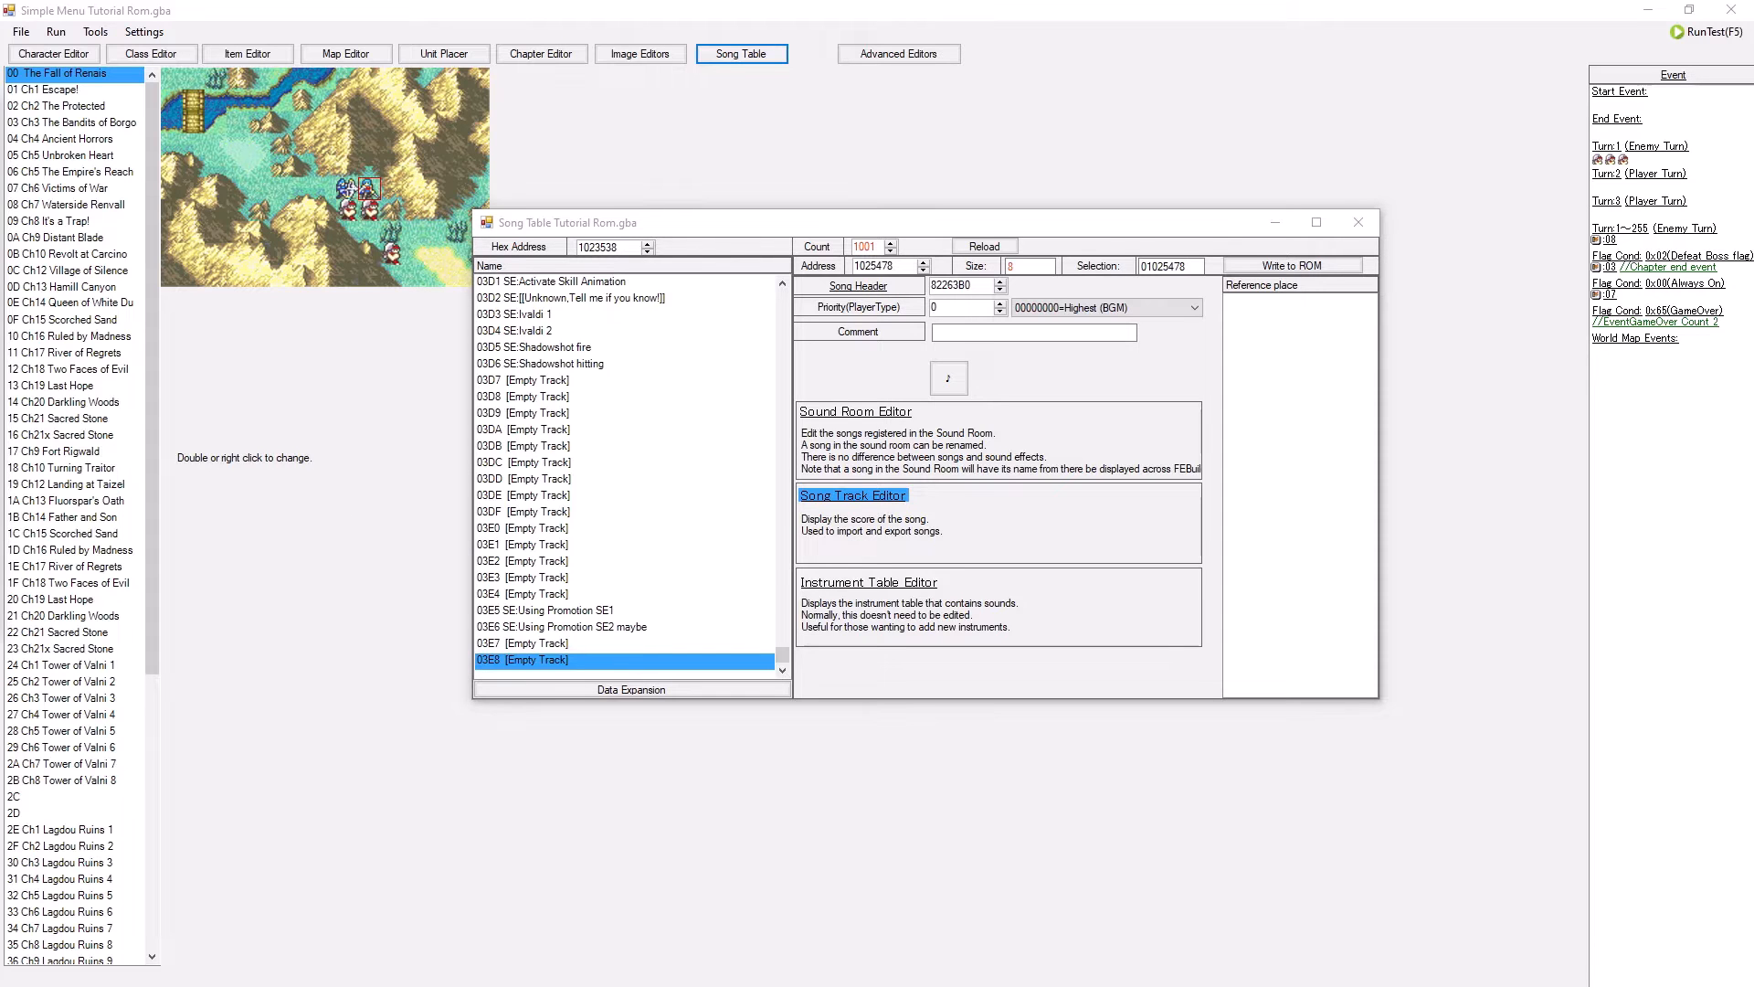
{"action": "left_click_drag", "start_coordinate": [0, 106], "coordinate": [807, 243]}
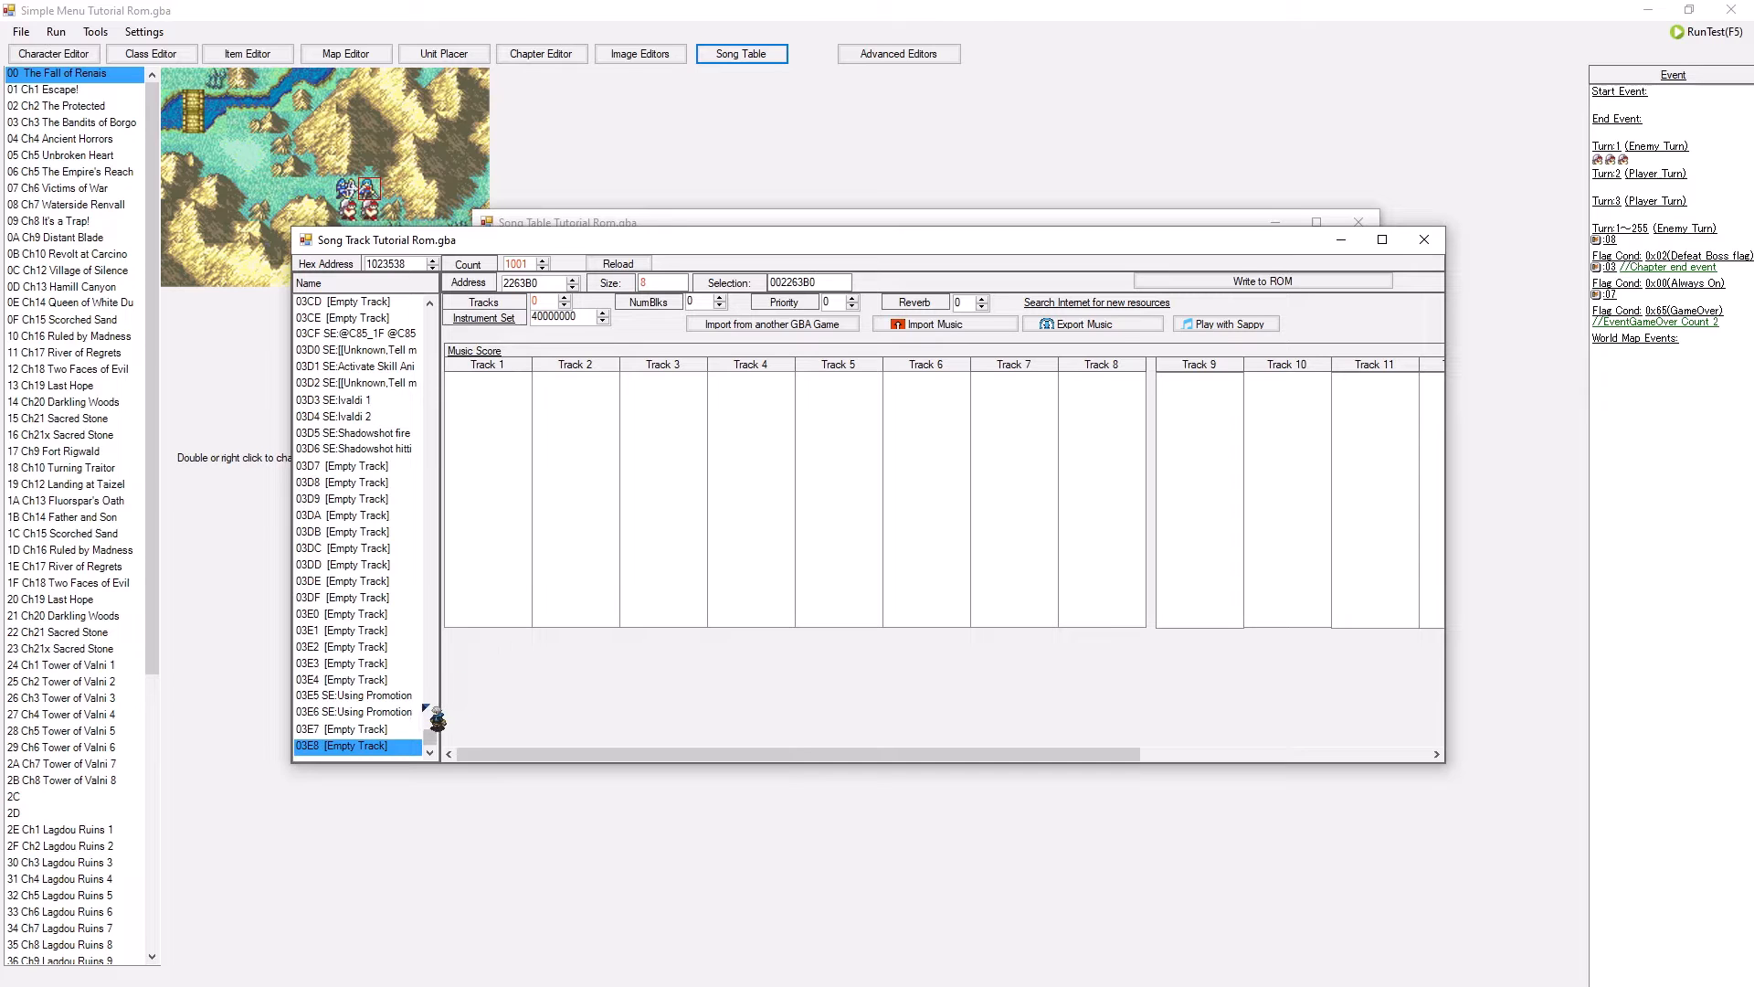
{"action": "left_click_drag", "start_coordinate": [444, 744], "coordinate": [407, 325]}
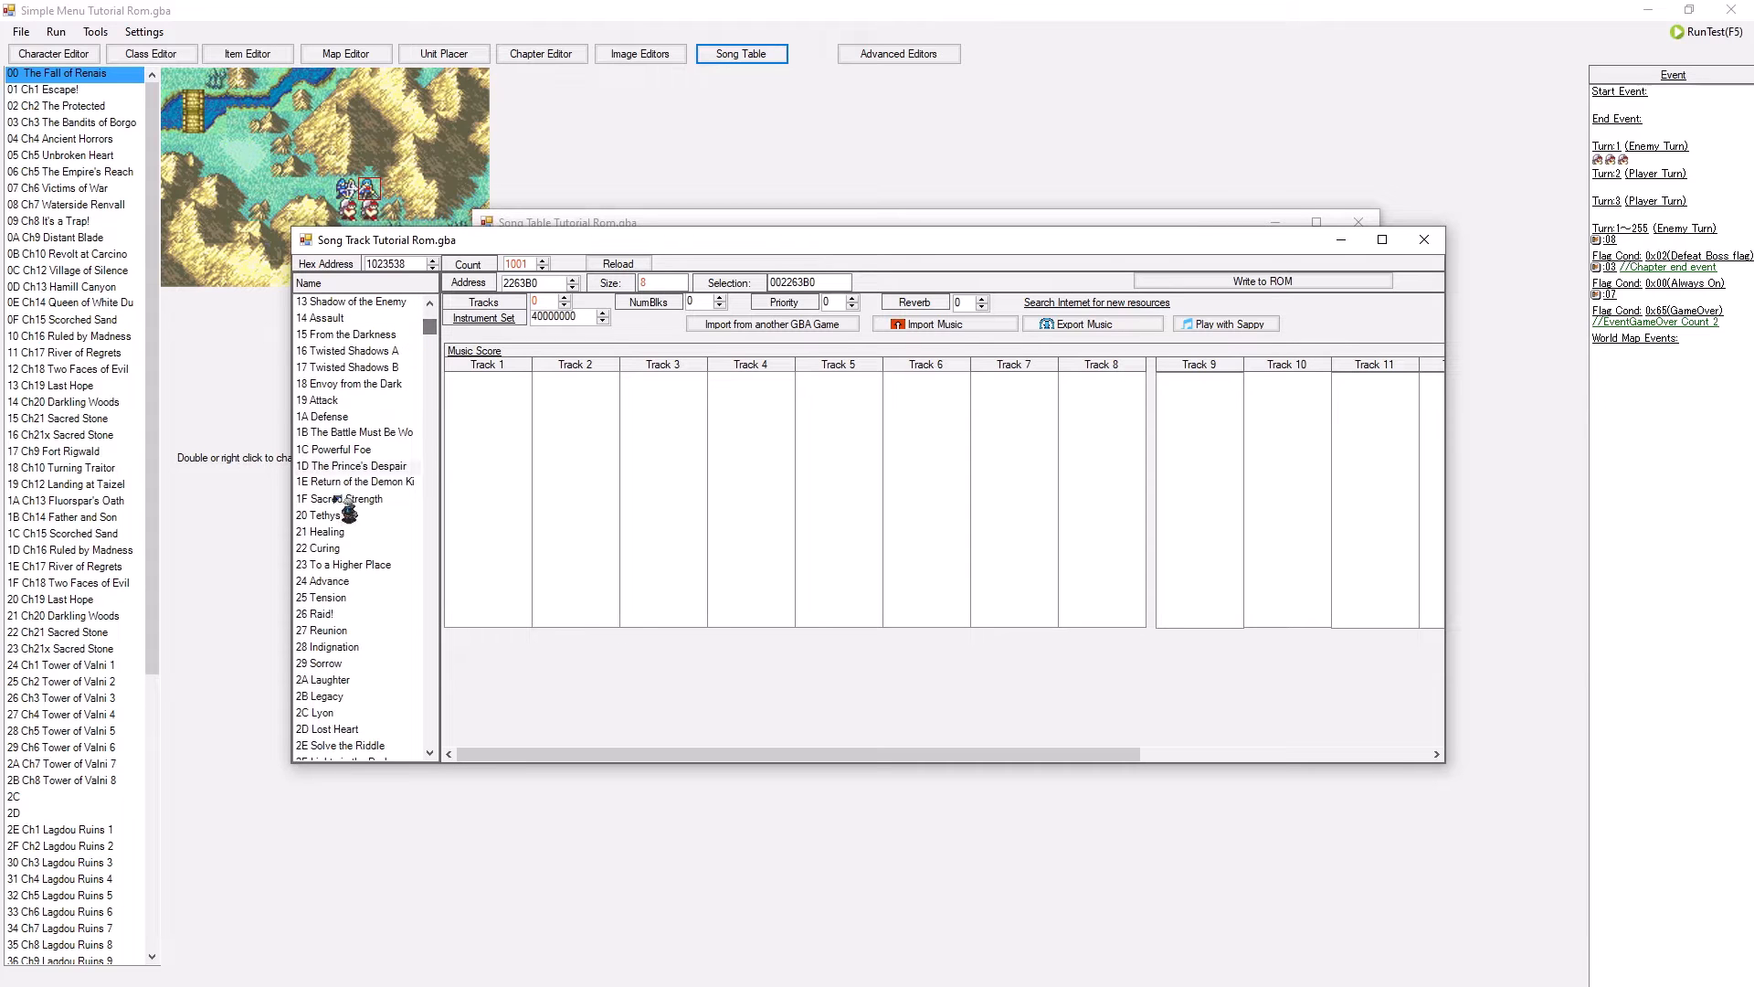
{"action": "left_click", "coordinate": [334, 454]}
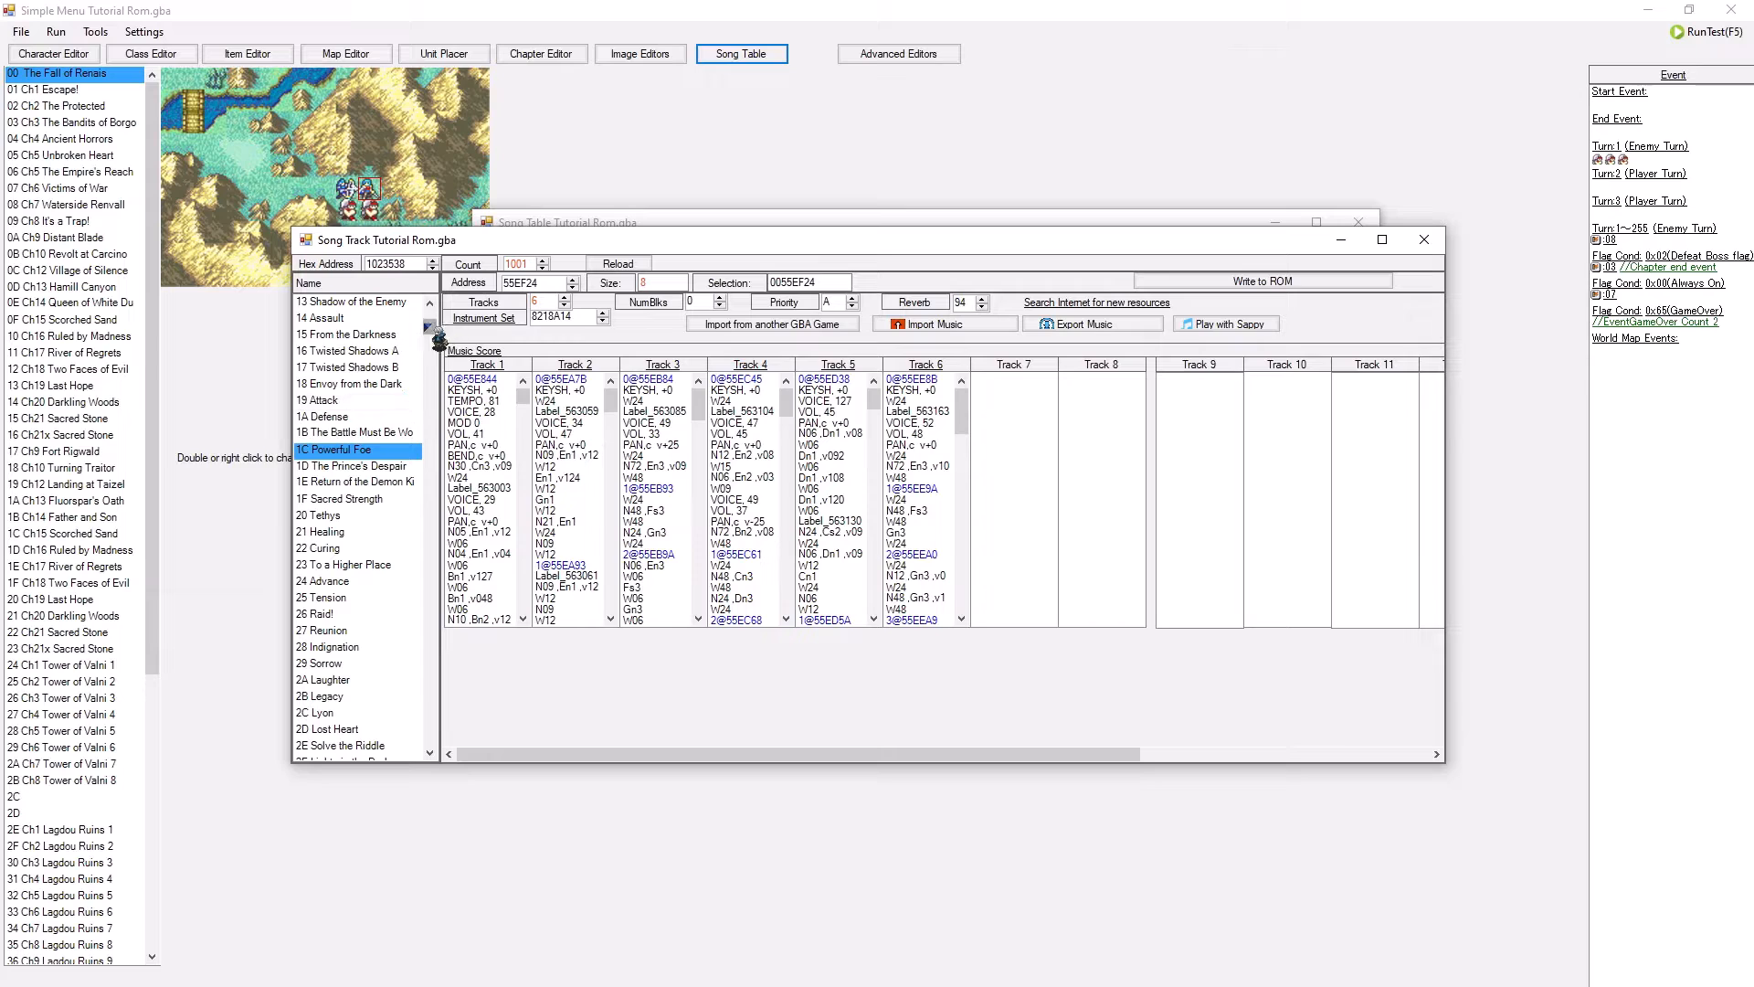
- Set track 03E8's priority to A and reverb to 94, and write the settings to the ROM
{"action": "left_click_drag", "start_coordinate": [429, 327], "coordinate": [443, 760]}
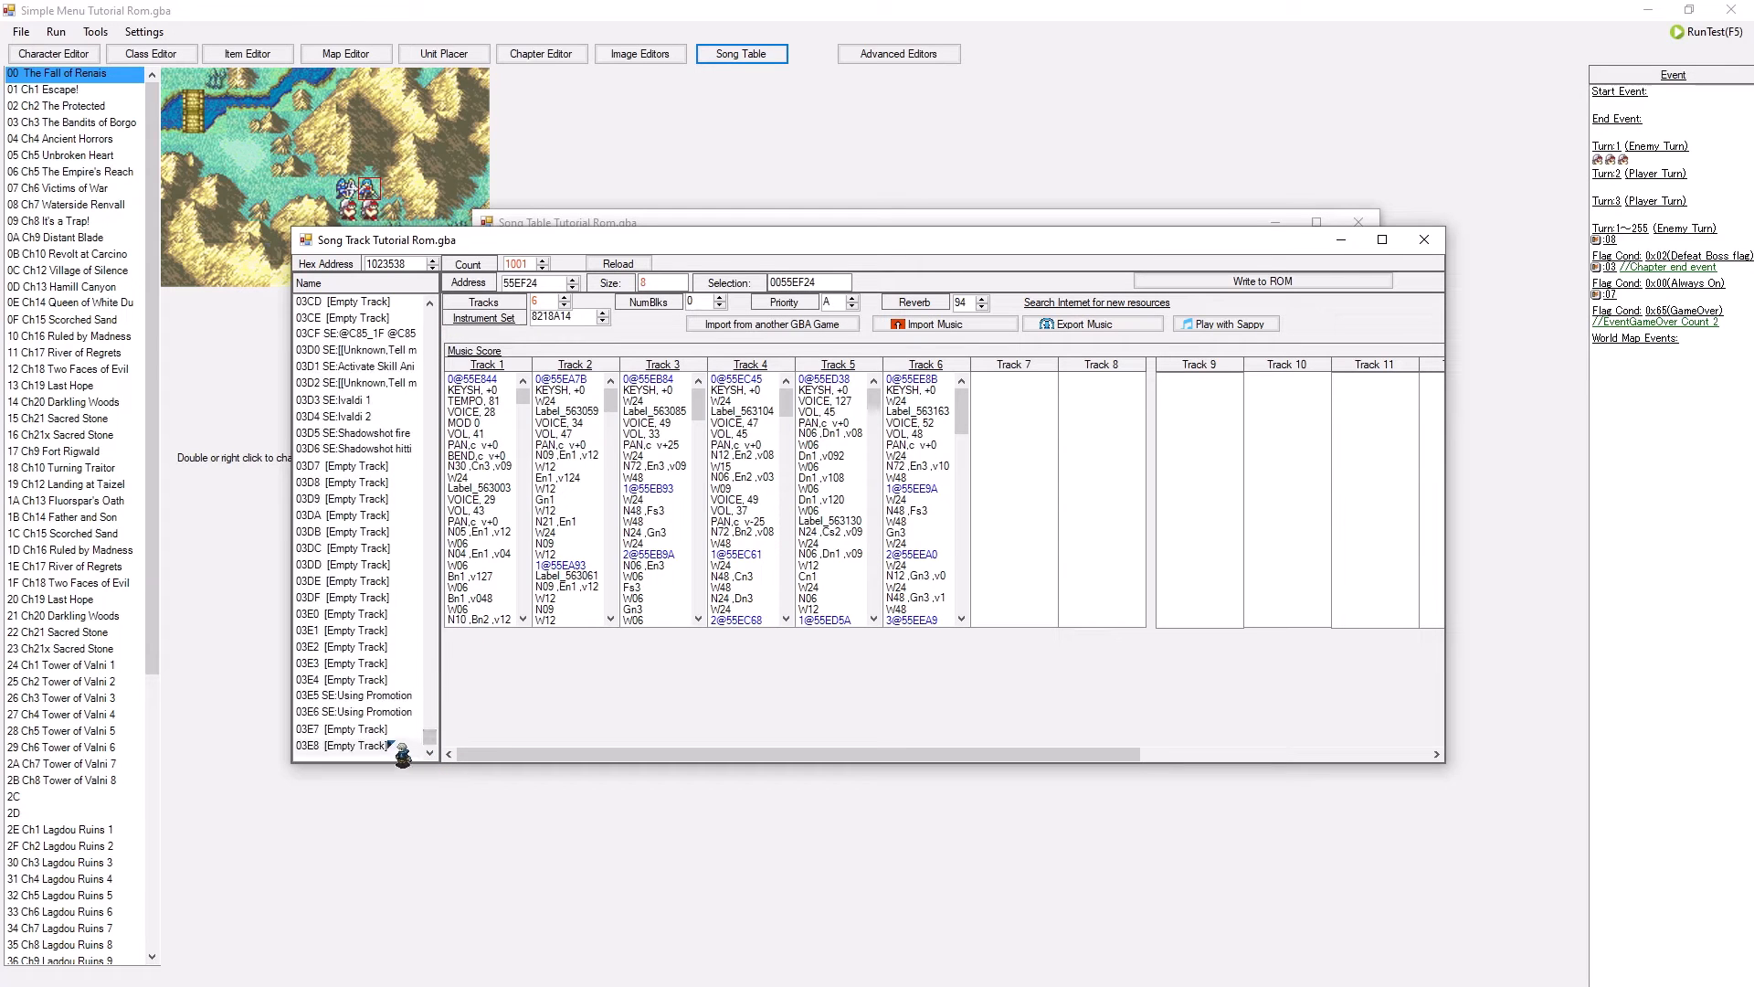
{"action": "left_click", "coordinate": [374, 746]}
{"action": "left_click", "coordinate": [836, 301]}
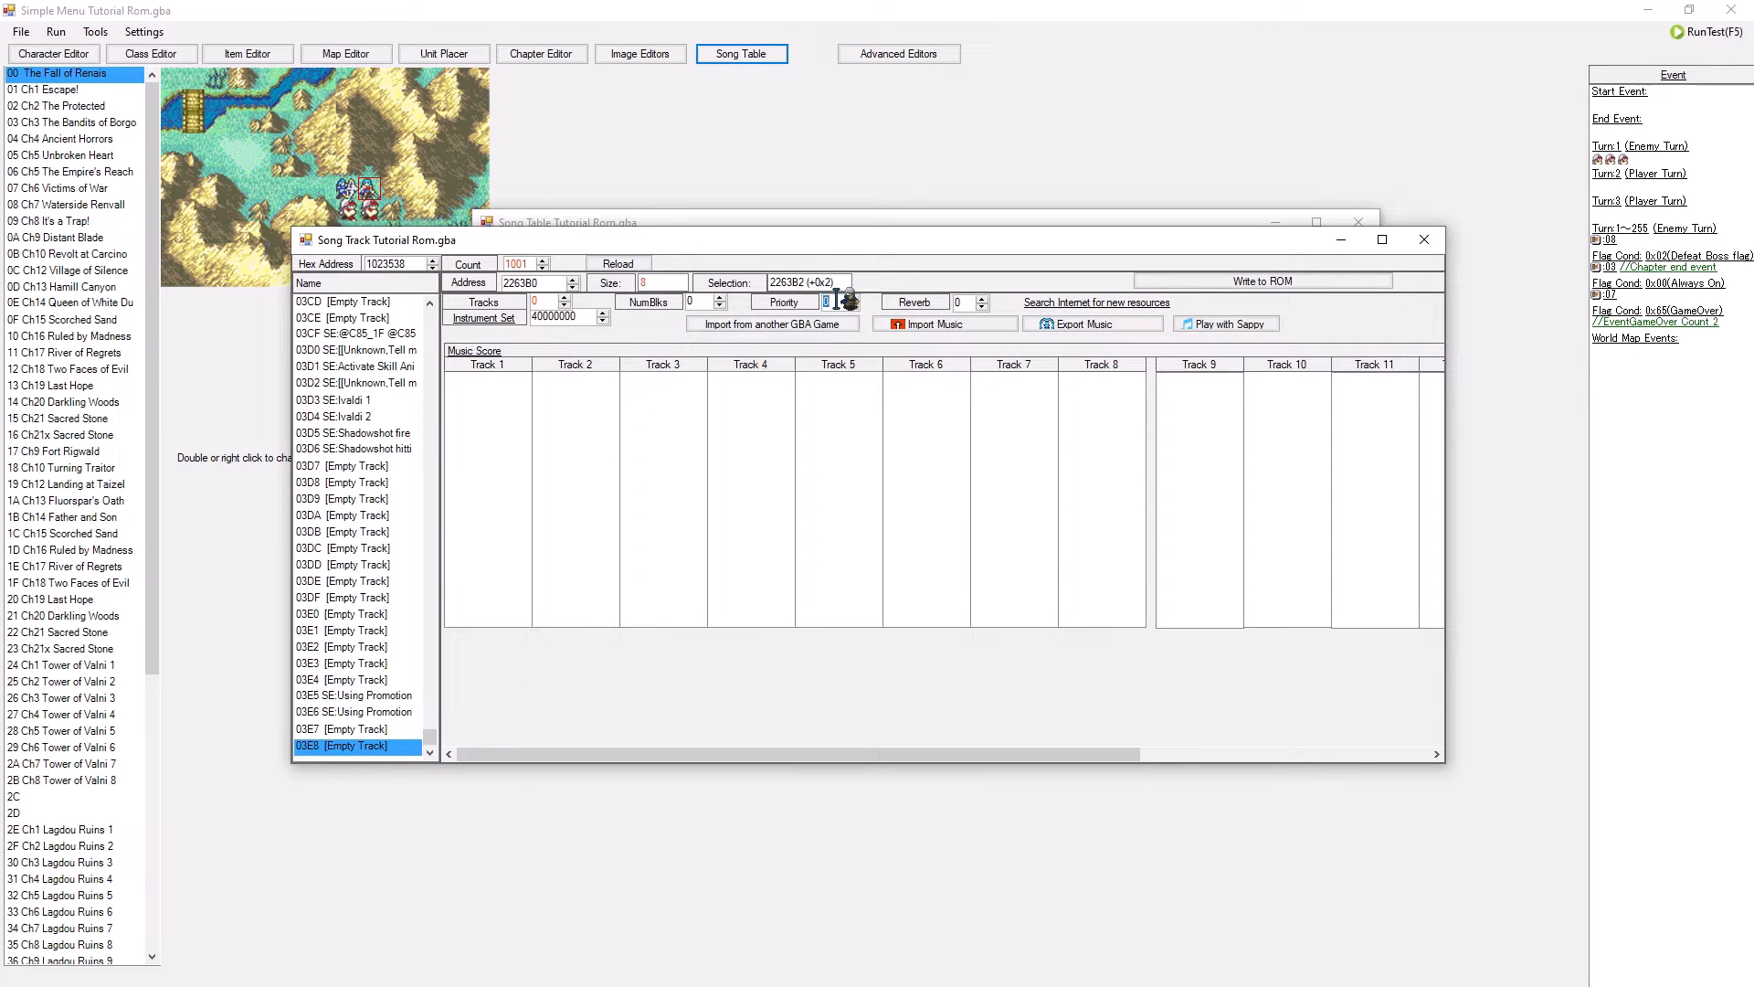
{"action": "type", "text": "A"}
{"action": "left_click", "coordinate": [961, 302]}
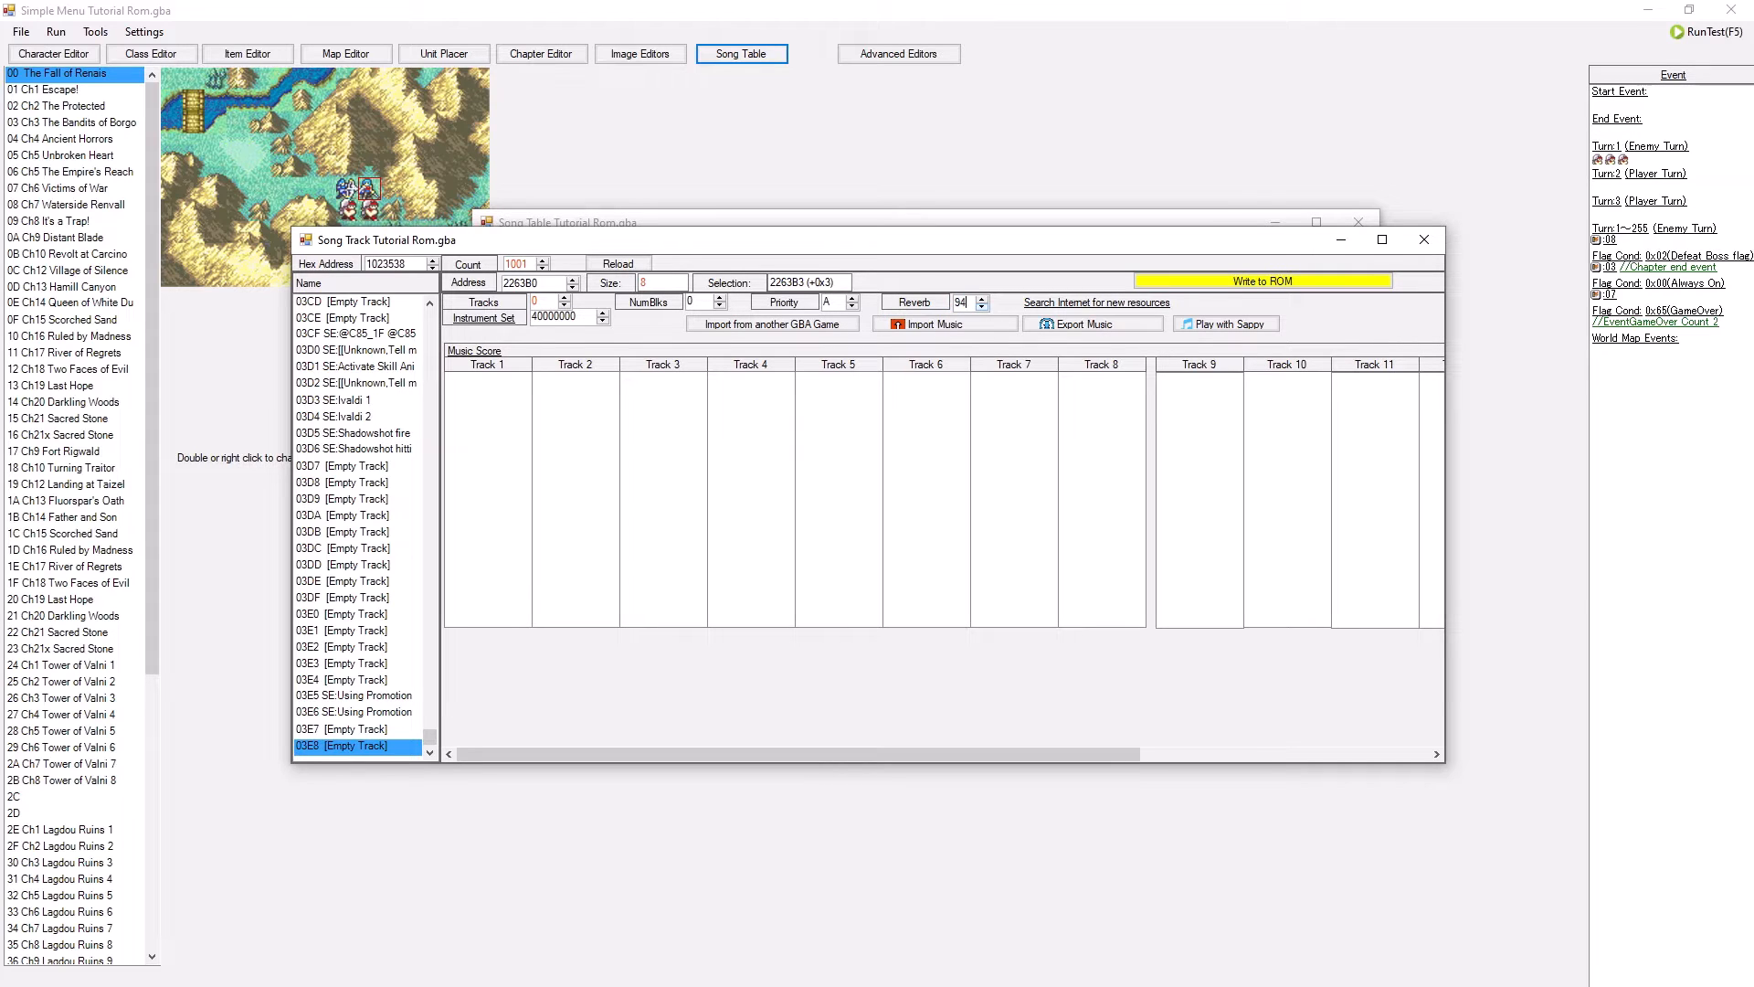
{"action": "type", "text": "94"}
{"action": "left_click", "coordinate": [1214, 281]}
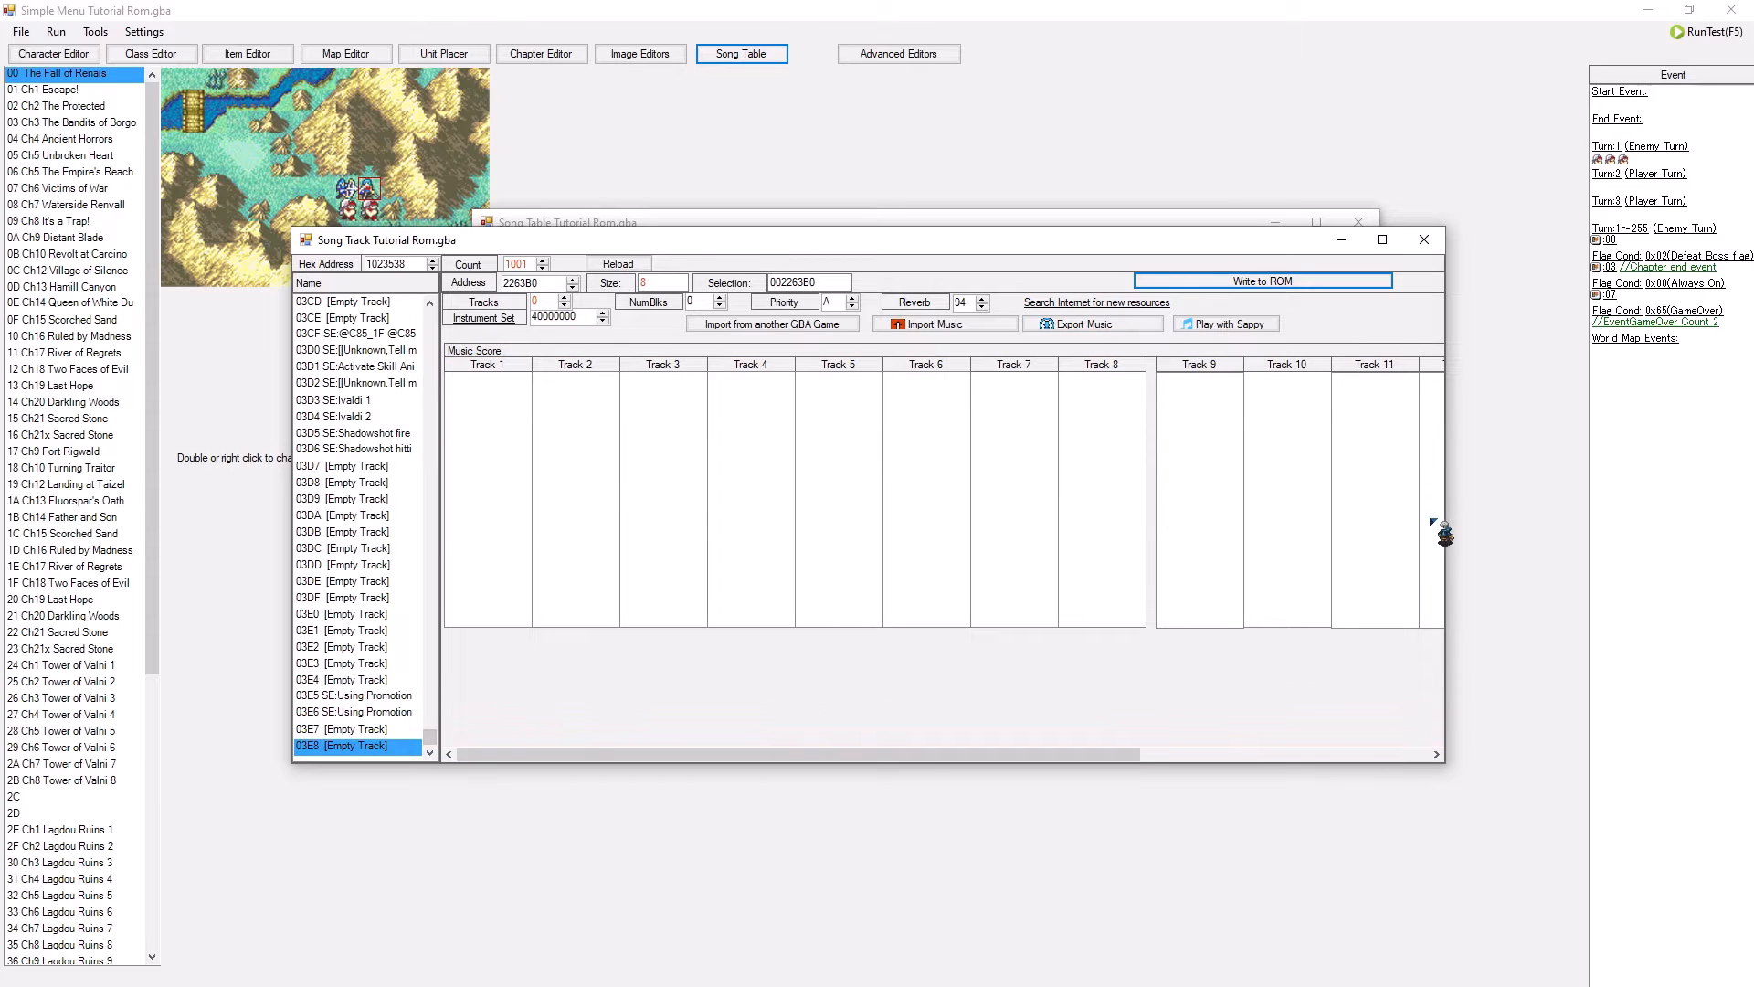
- Import a music file into track 03E8 using the instrument set 0815D49C=NativeInstrumentMap2
{"action": "left_click_drag", "start_coordinate": [917, 754], "coordinate": [858, 735]}
{"action": "left_click", "coordinate": [976, 327]}
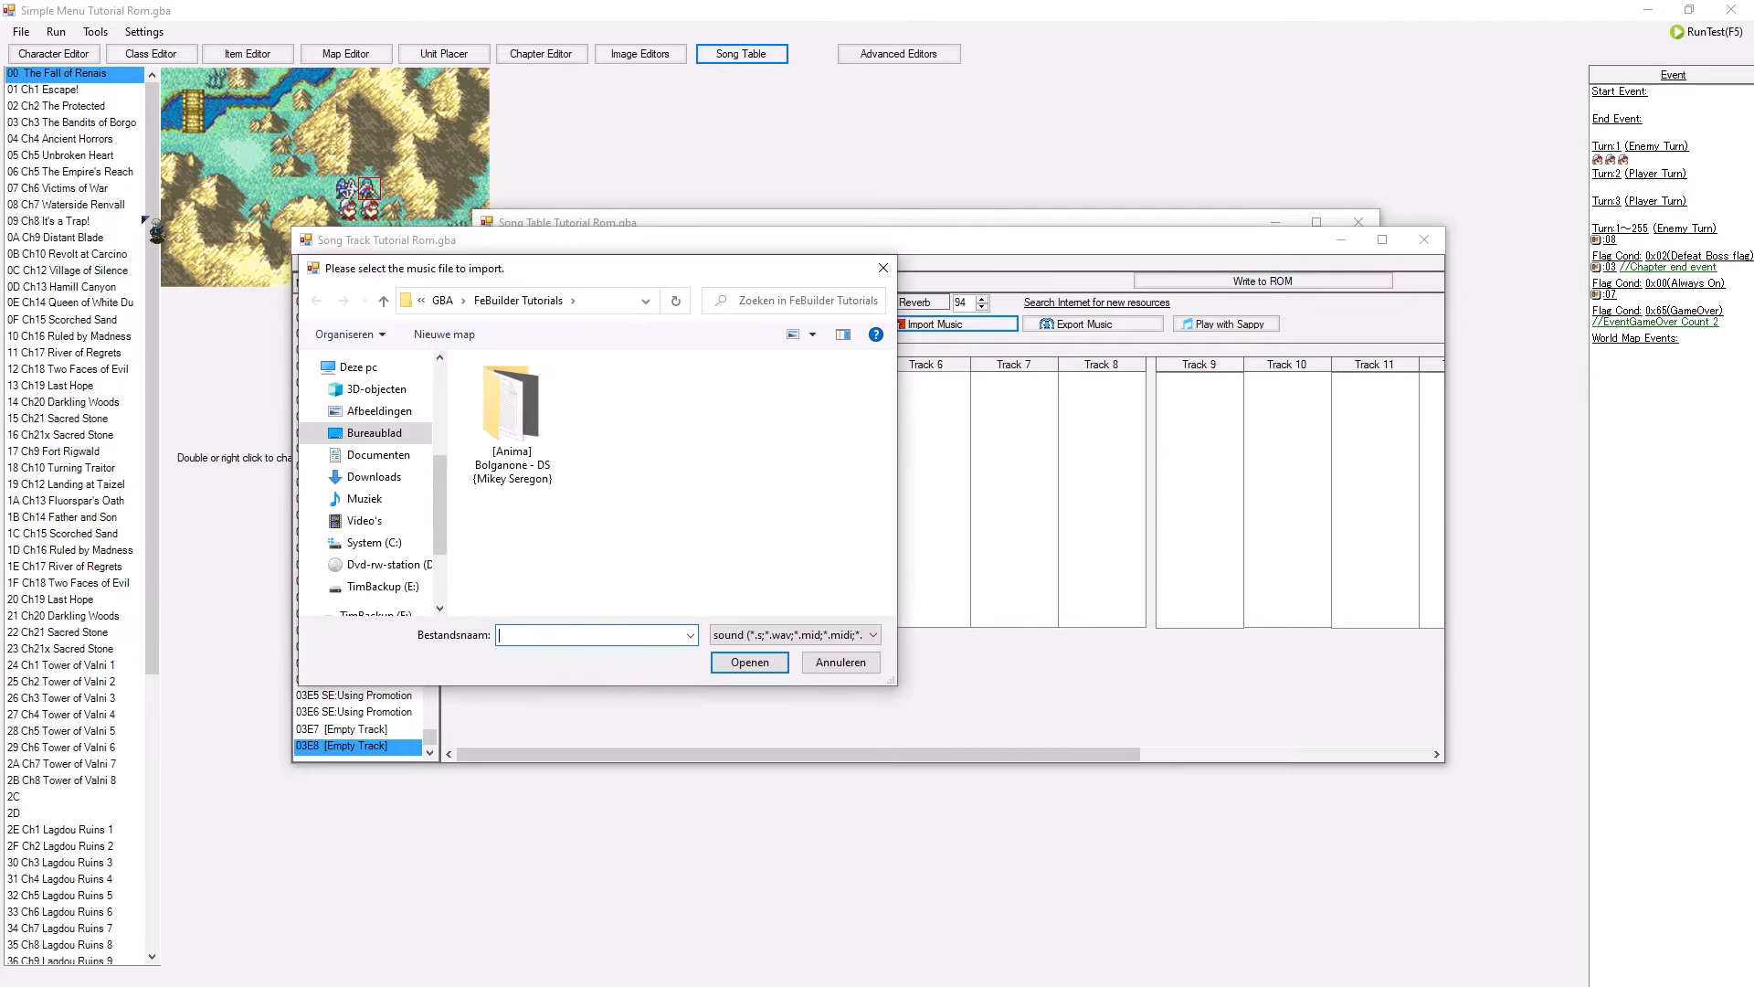
{"action": "left_click_drag", "start_coordinate": [597, 273], "coordinate": [0, 315]}
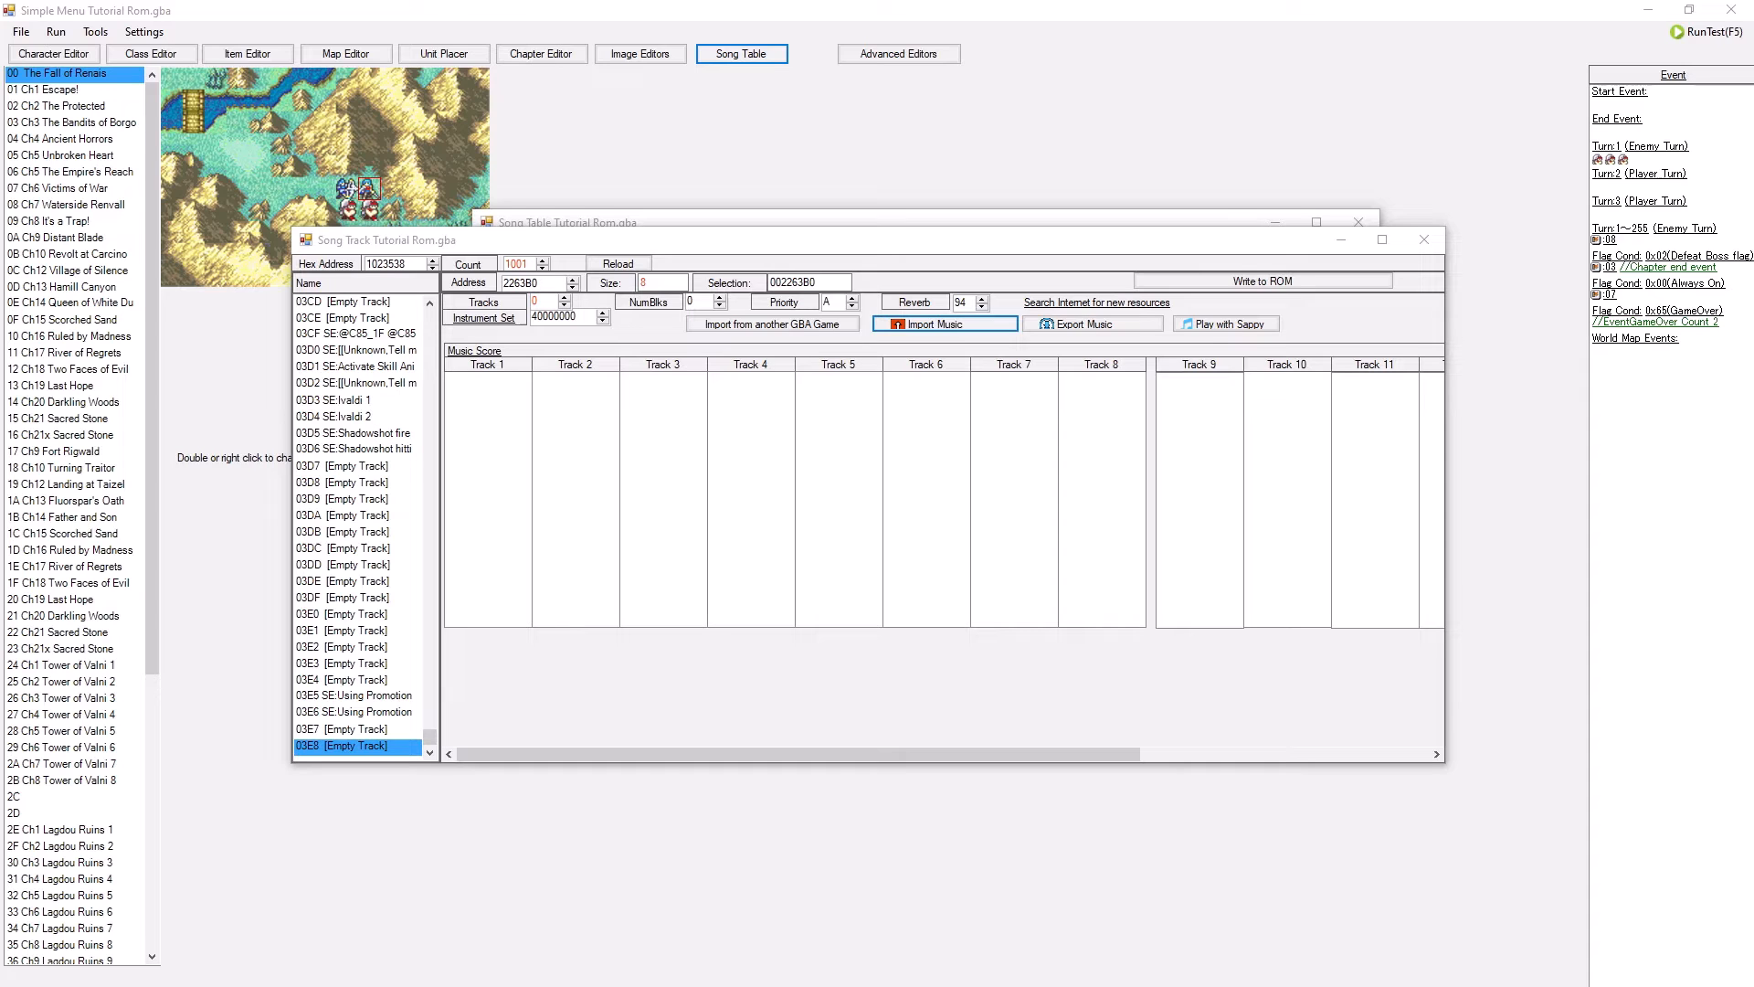
{"action": "left_click_drag", "start_coordinate": [265, 208], "coordinate": [866, 251]}
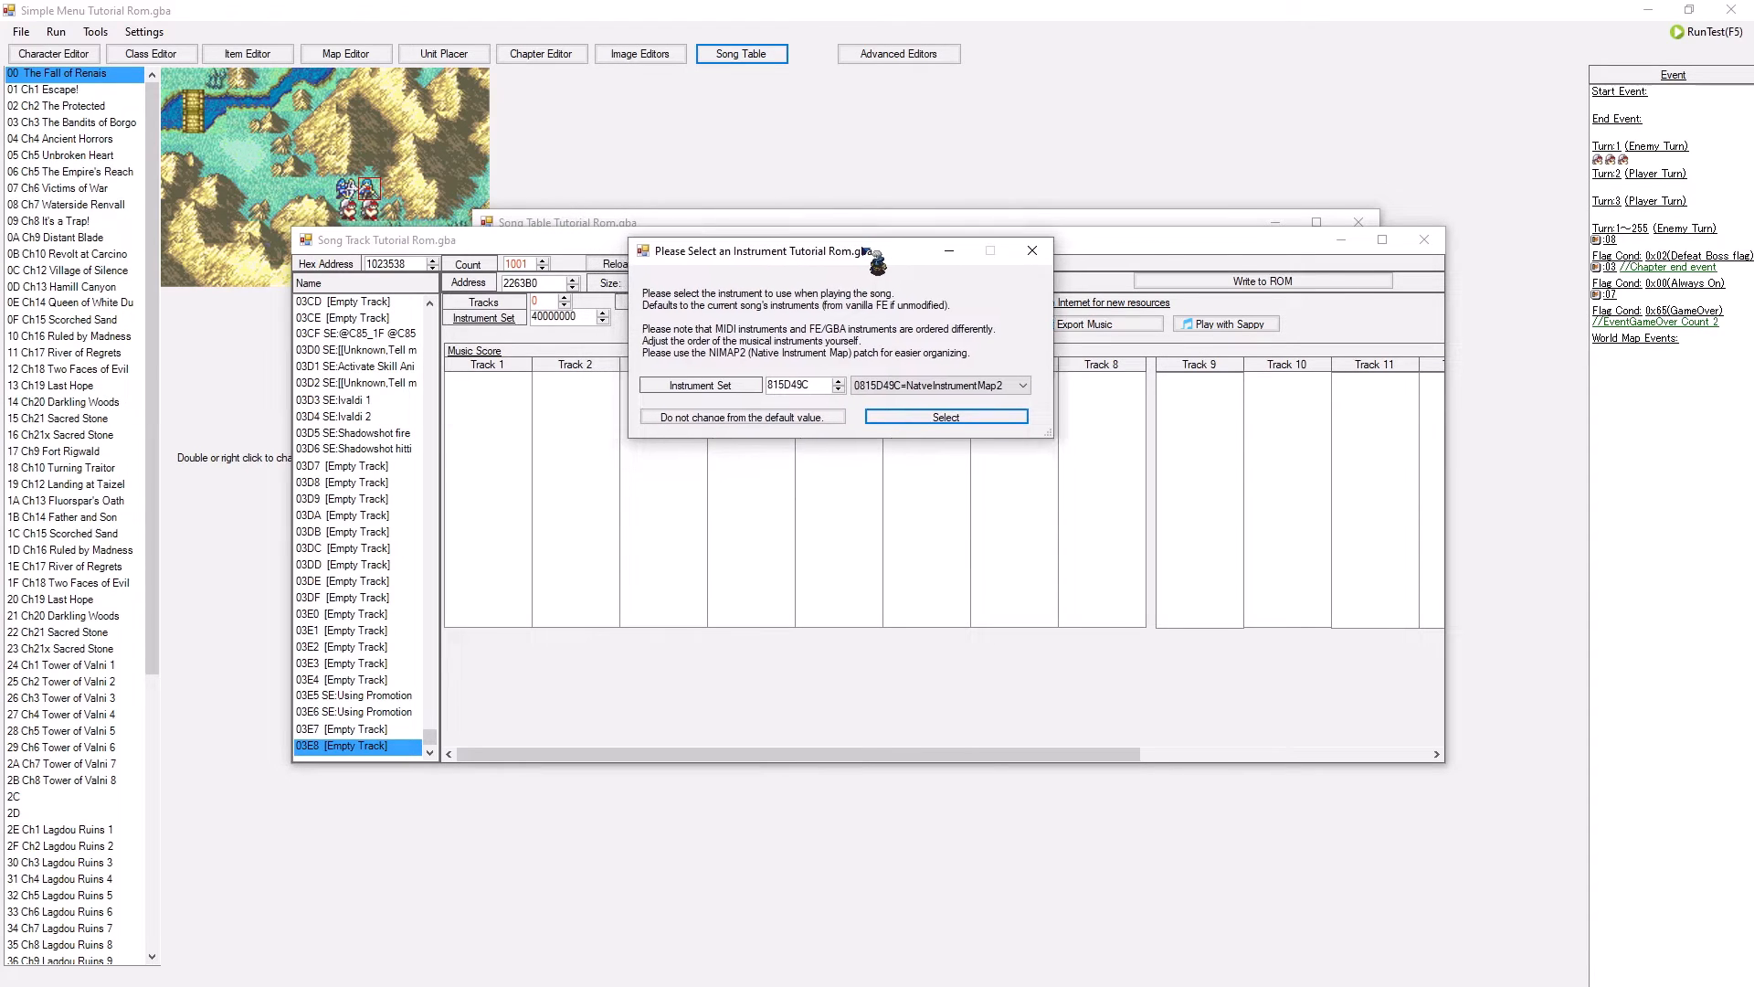
{"action": "left_click", "coordinate": [960, 384]}
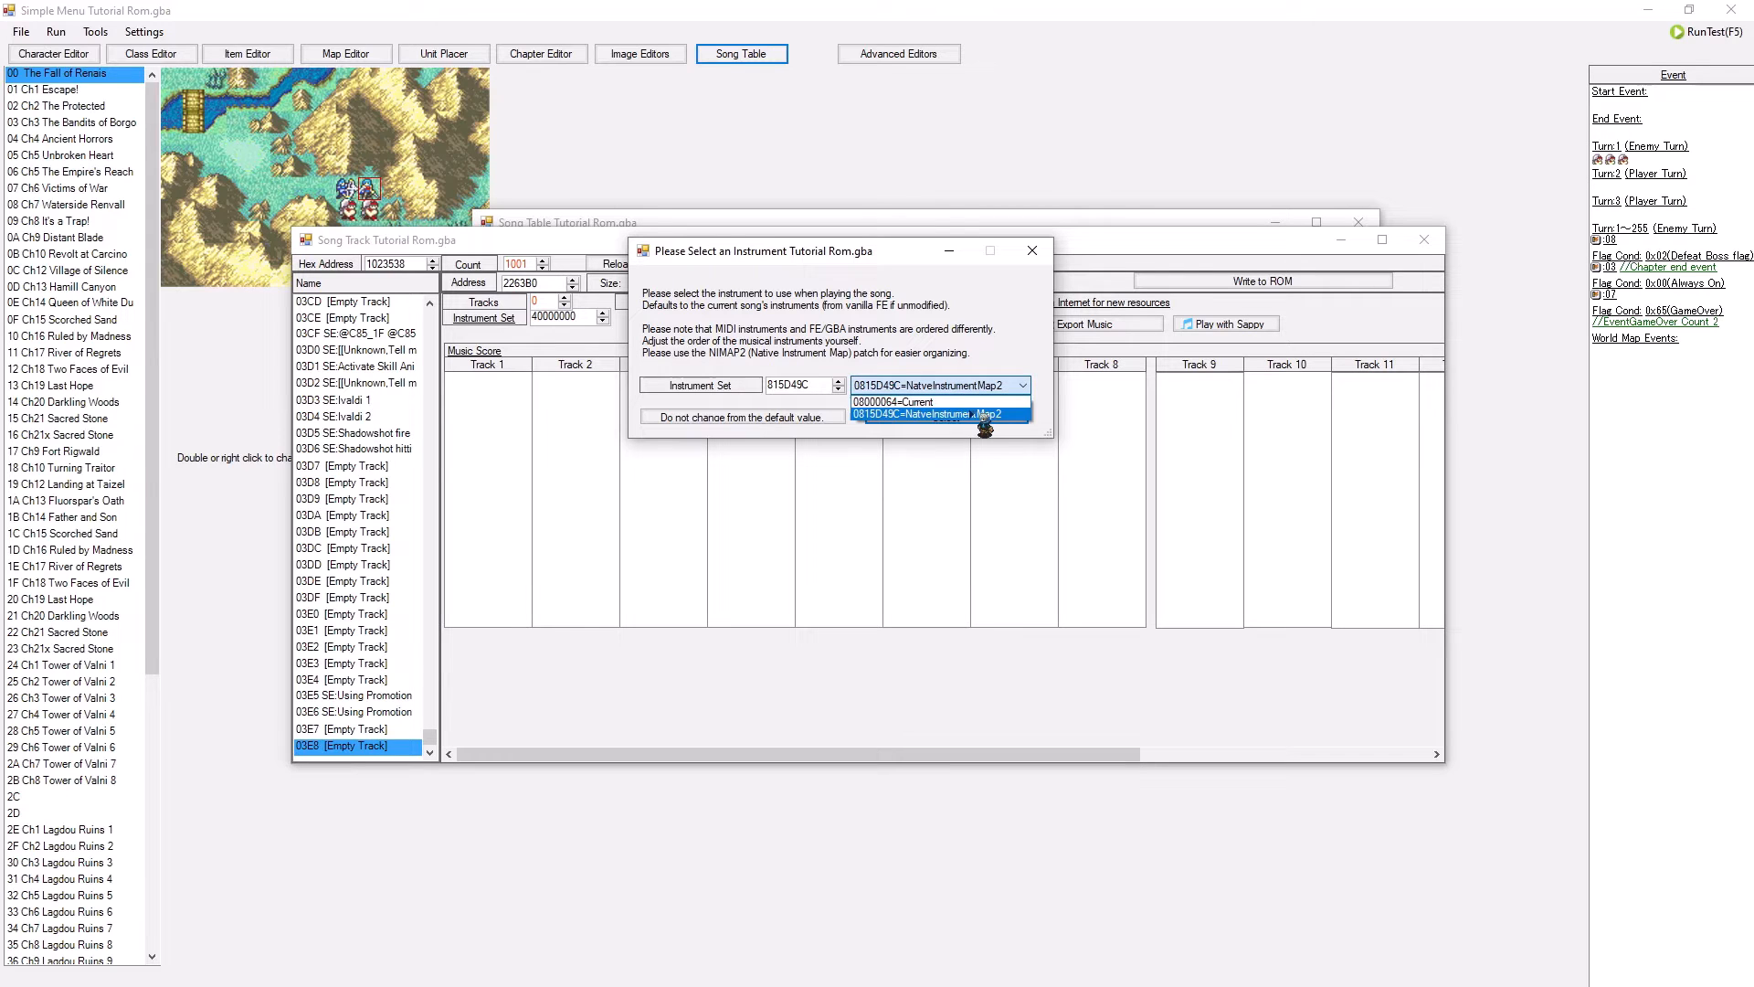
{"action": "left_click", "coordinate": [974, 414]}
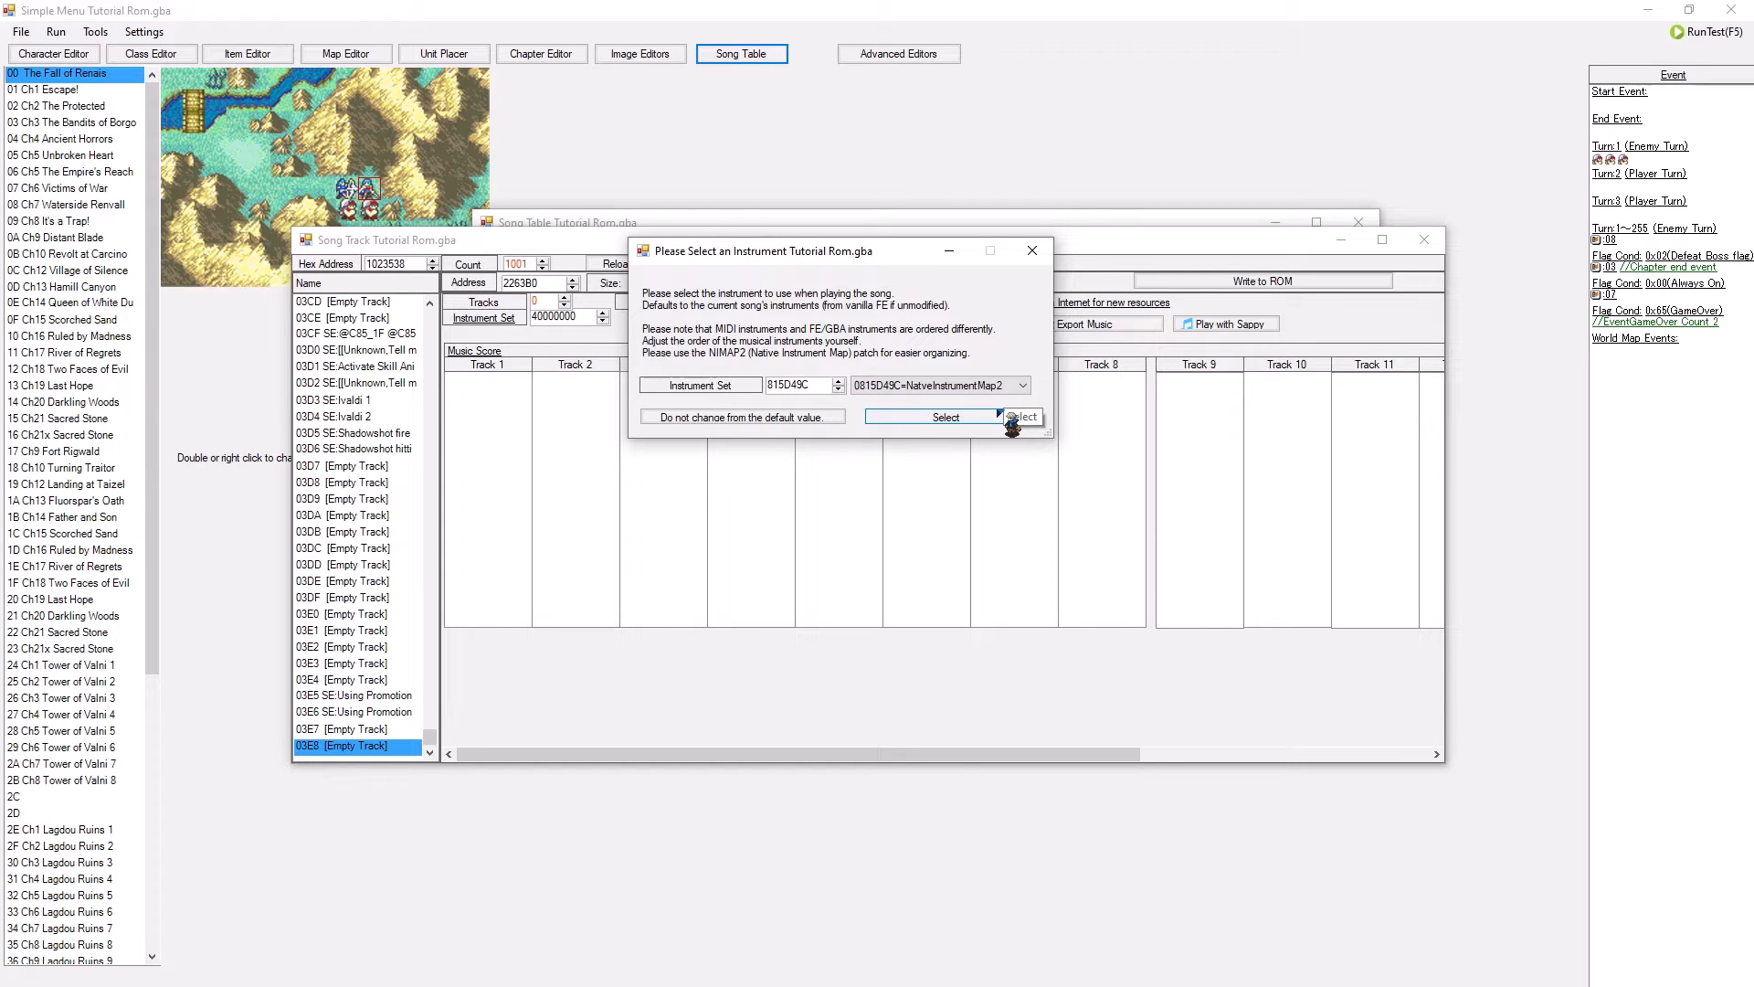
{"action": "left_click", "coordinate": [999, 413]}
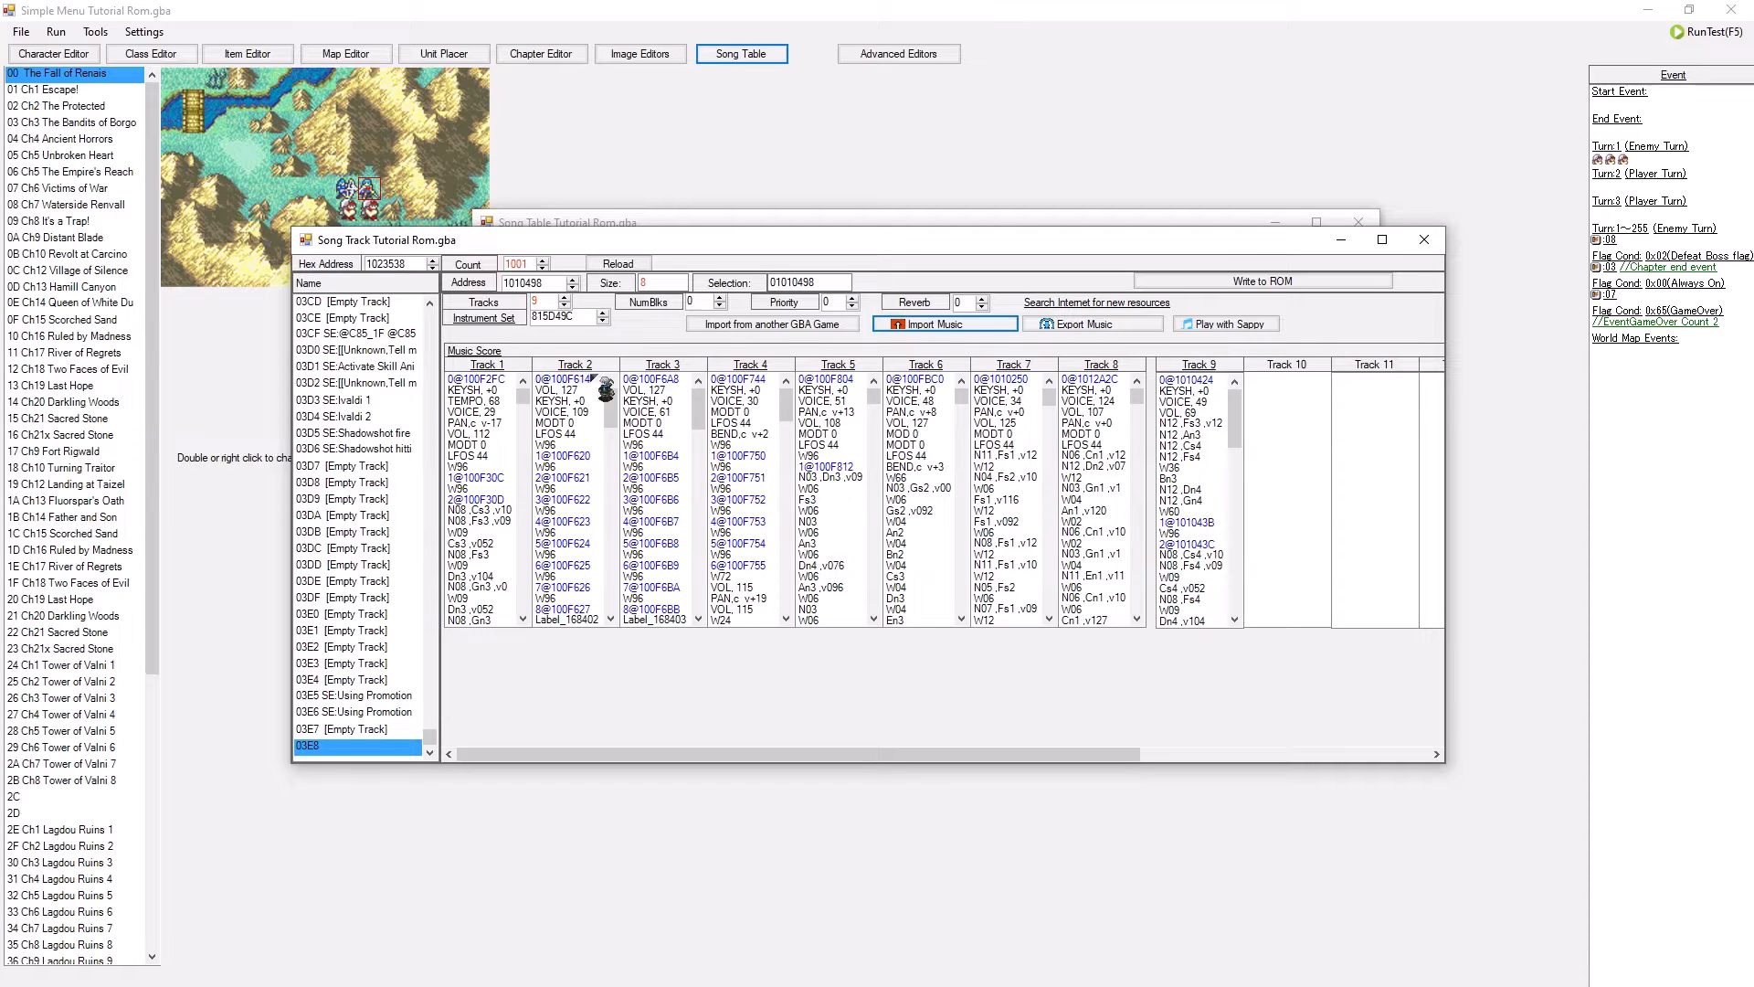
- Look through the instruments used across all tracks of the imported song and close the all-tracks editor
{"action": "left_click", "coordinate": [499, 354]}
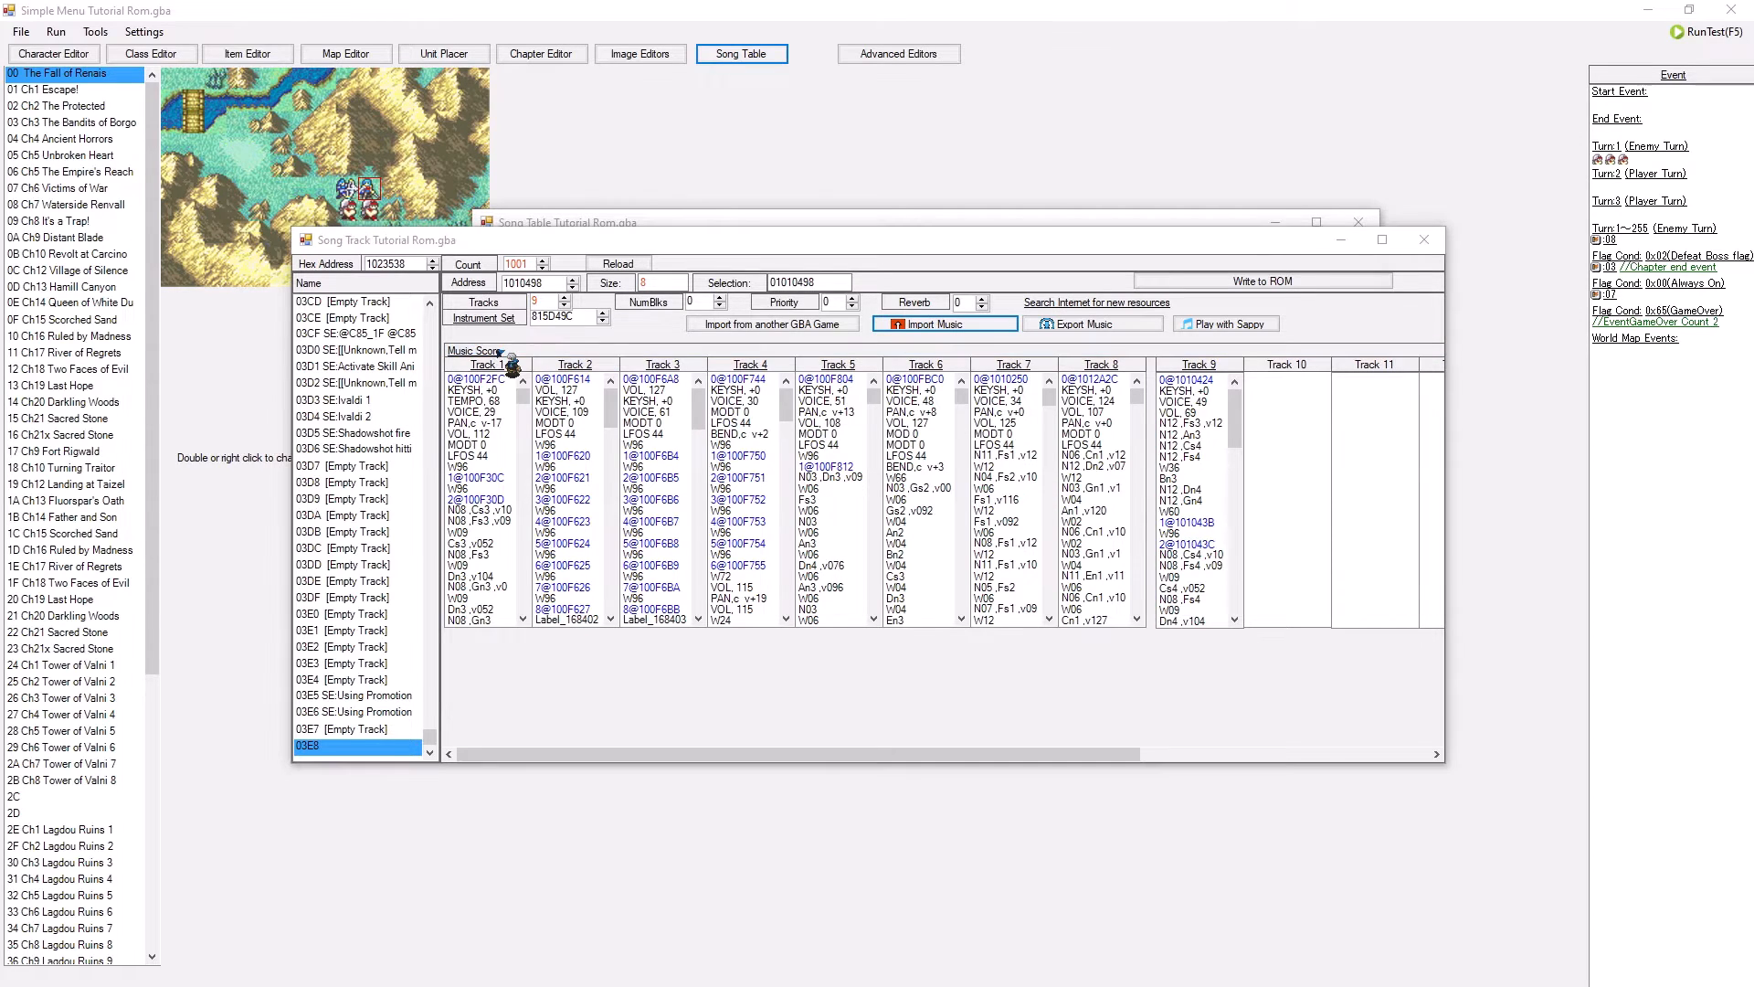
{"action": "left_click_drag", "start_coordinate": [356, 230], "coordinate": [864, 320]}
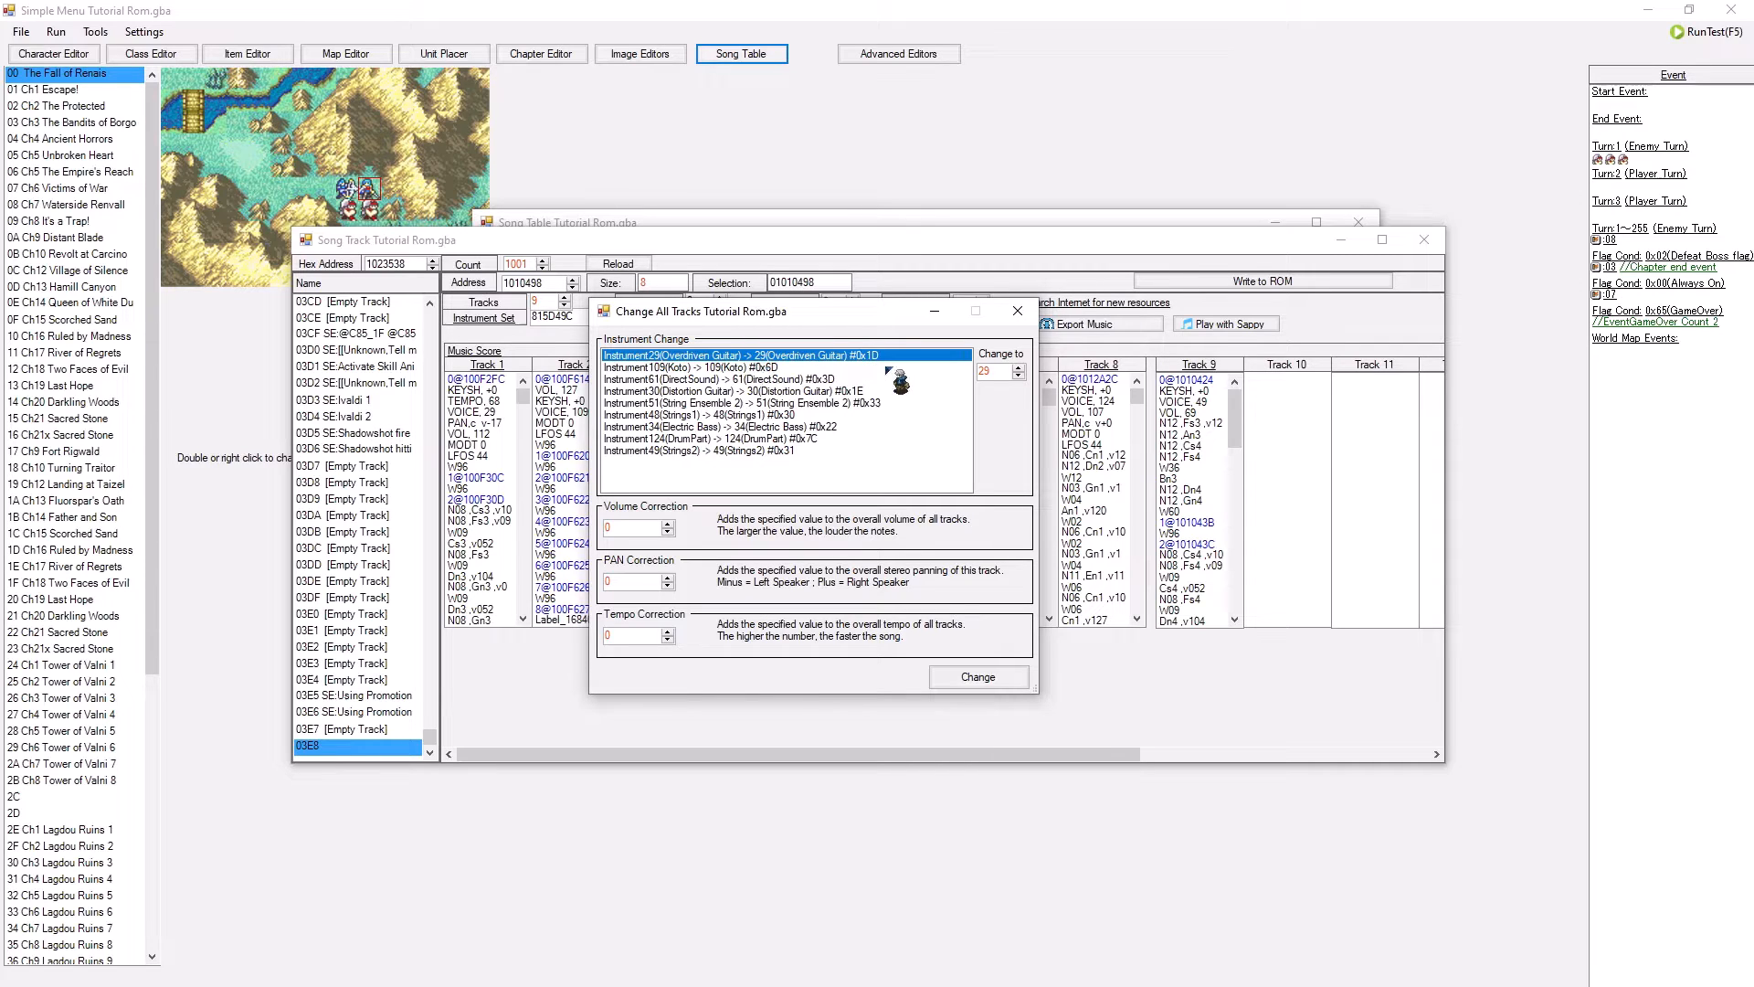
{"action": "left_click", "coordinate": [891, 368]}
{"action": "left_click", "coordinate": [866, 379]}
{"action": "left_click", "coordinate": [866, 402]}
{"action": "left_click", "coordinate": [864, 415]}
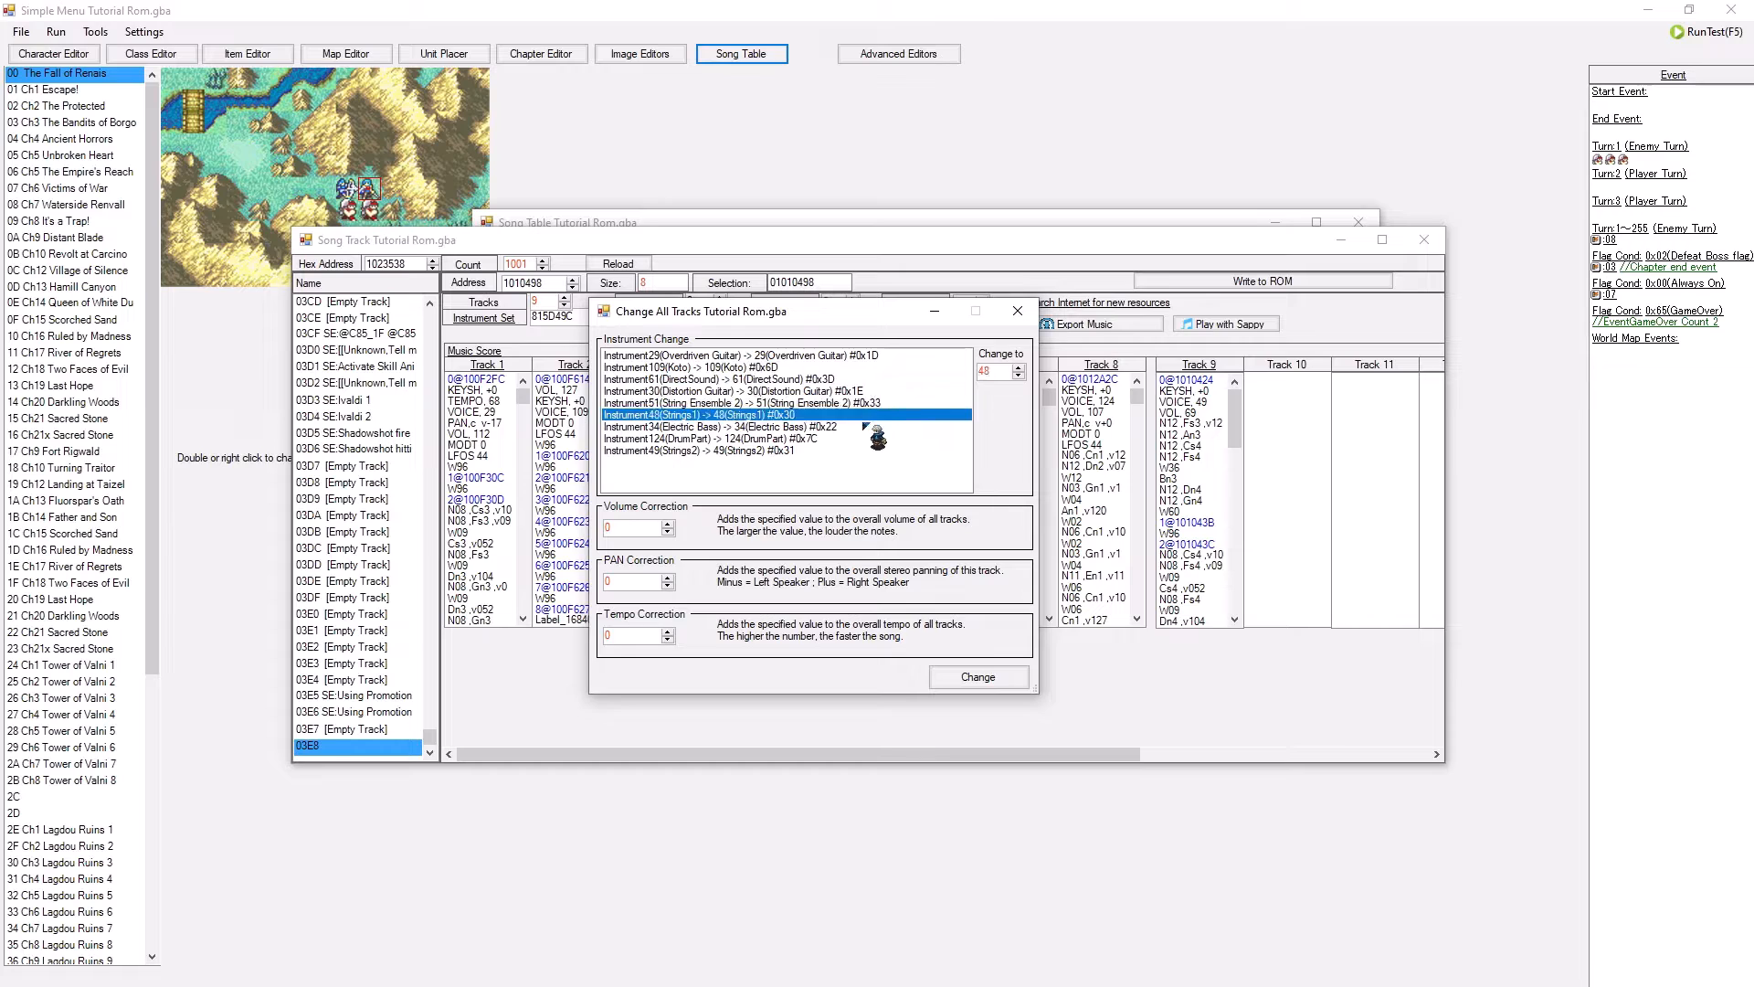
{"action": "left_click", "coordinate": [861, 427]}
{"action": "left_click", "coordinate": [848, 440]}
{"action": "left_click", "coordinate": [844, 426]}
{"action": "left_click", "coordinate": [840, 402]}
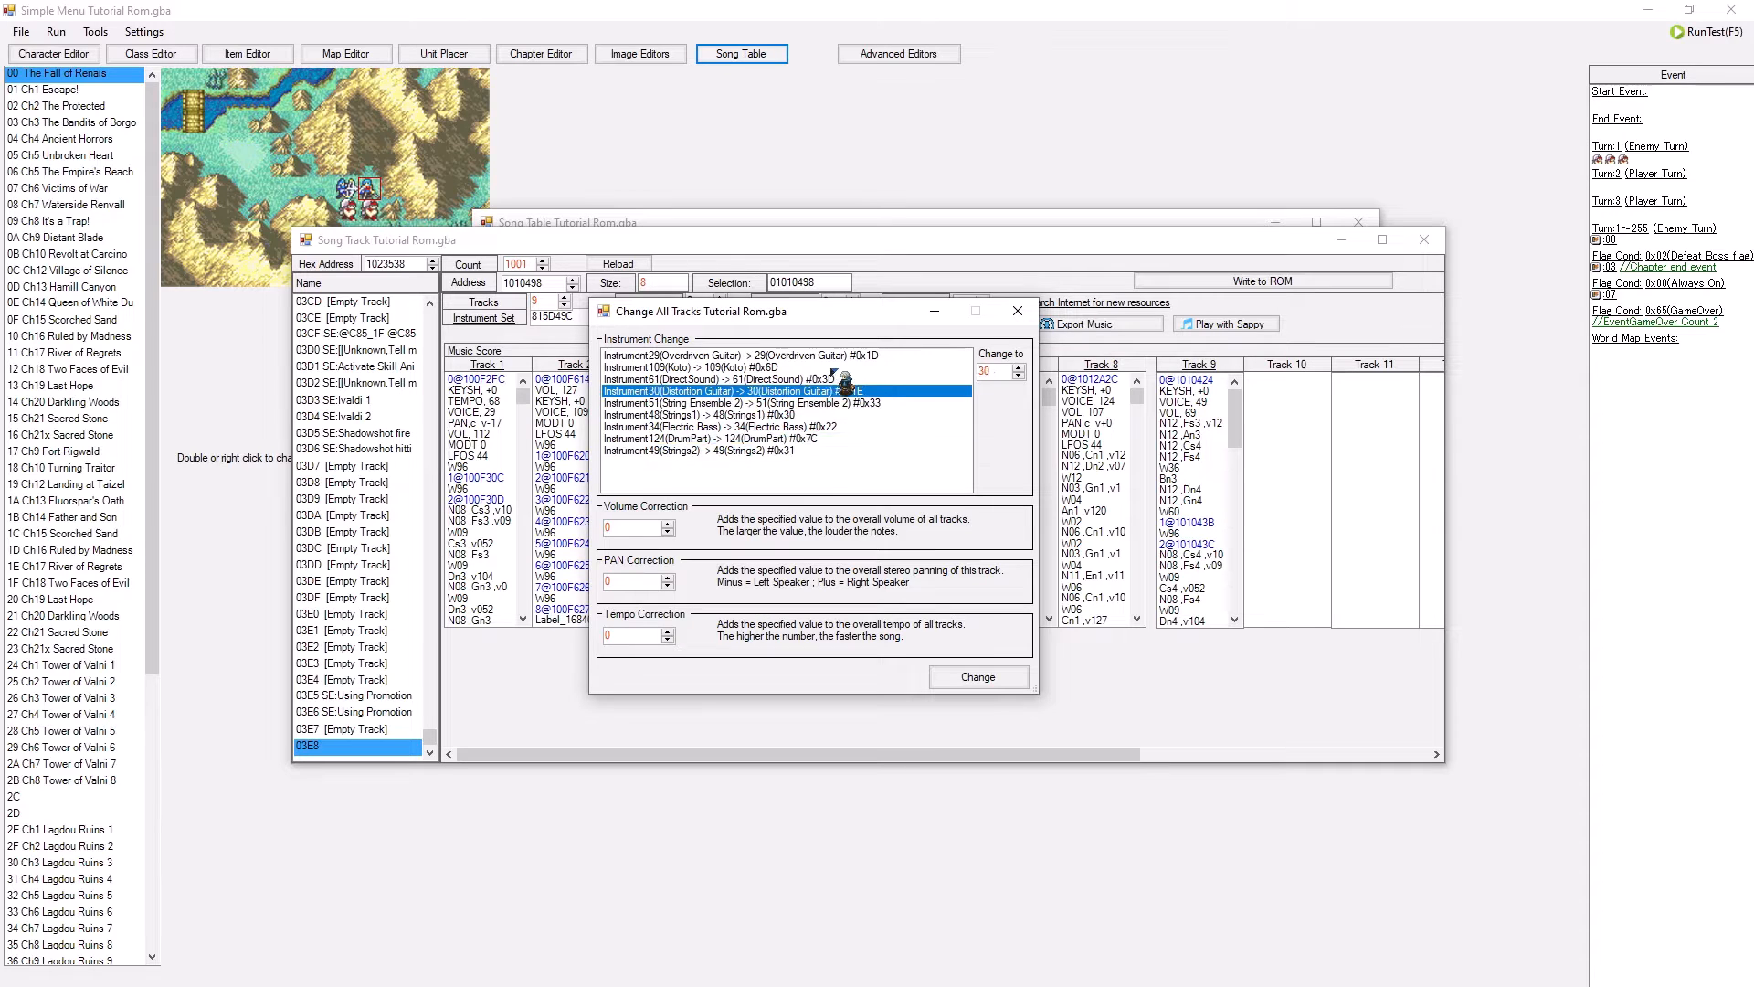
{"action": "left_click", "coordinate": [839, 379]}
{"action": "left_click", "coordinate": [838, 355]}
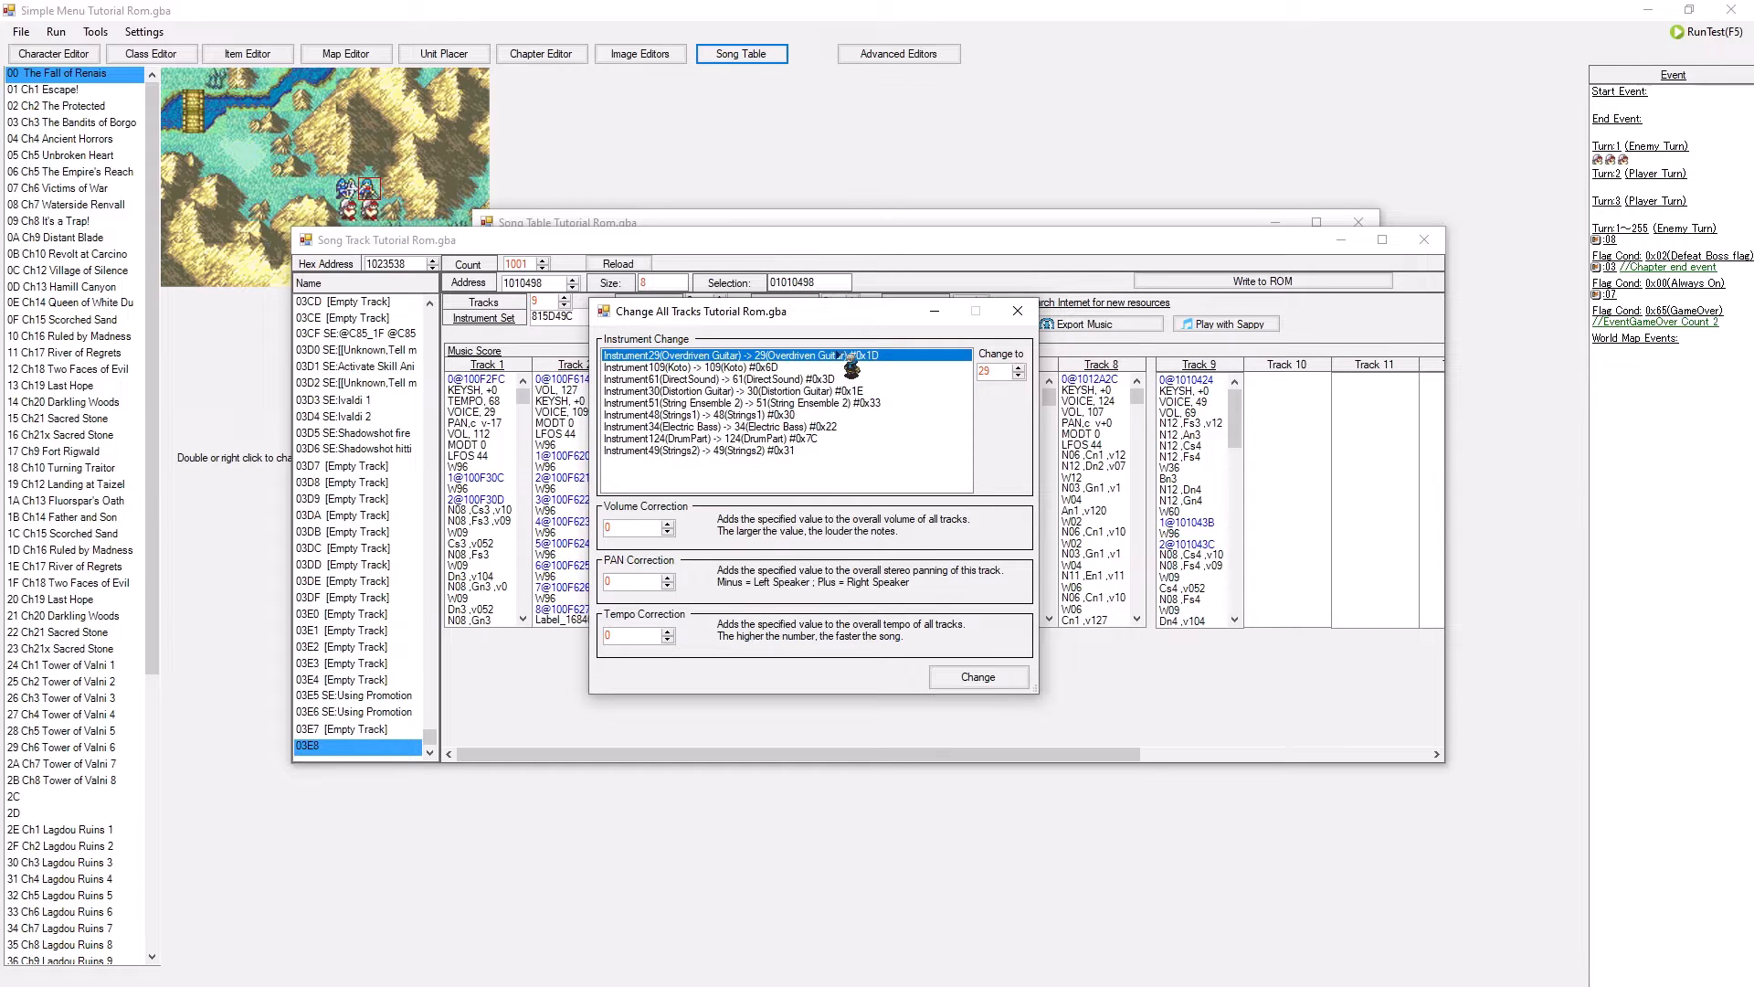
{"action": "left_click", "coordinate": [1017, 311]}
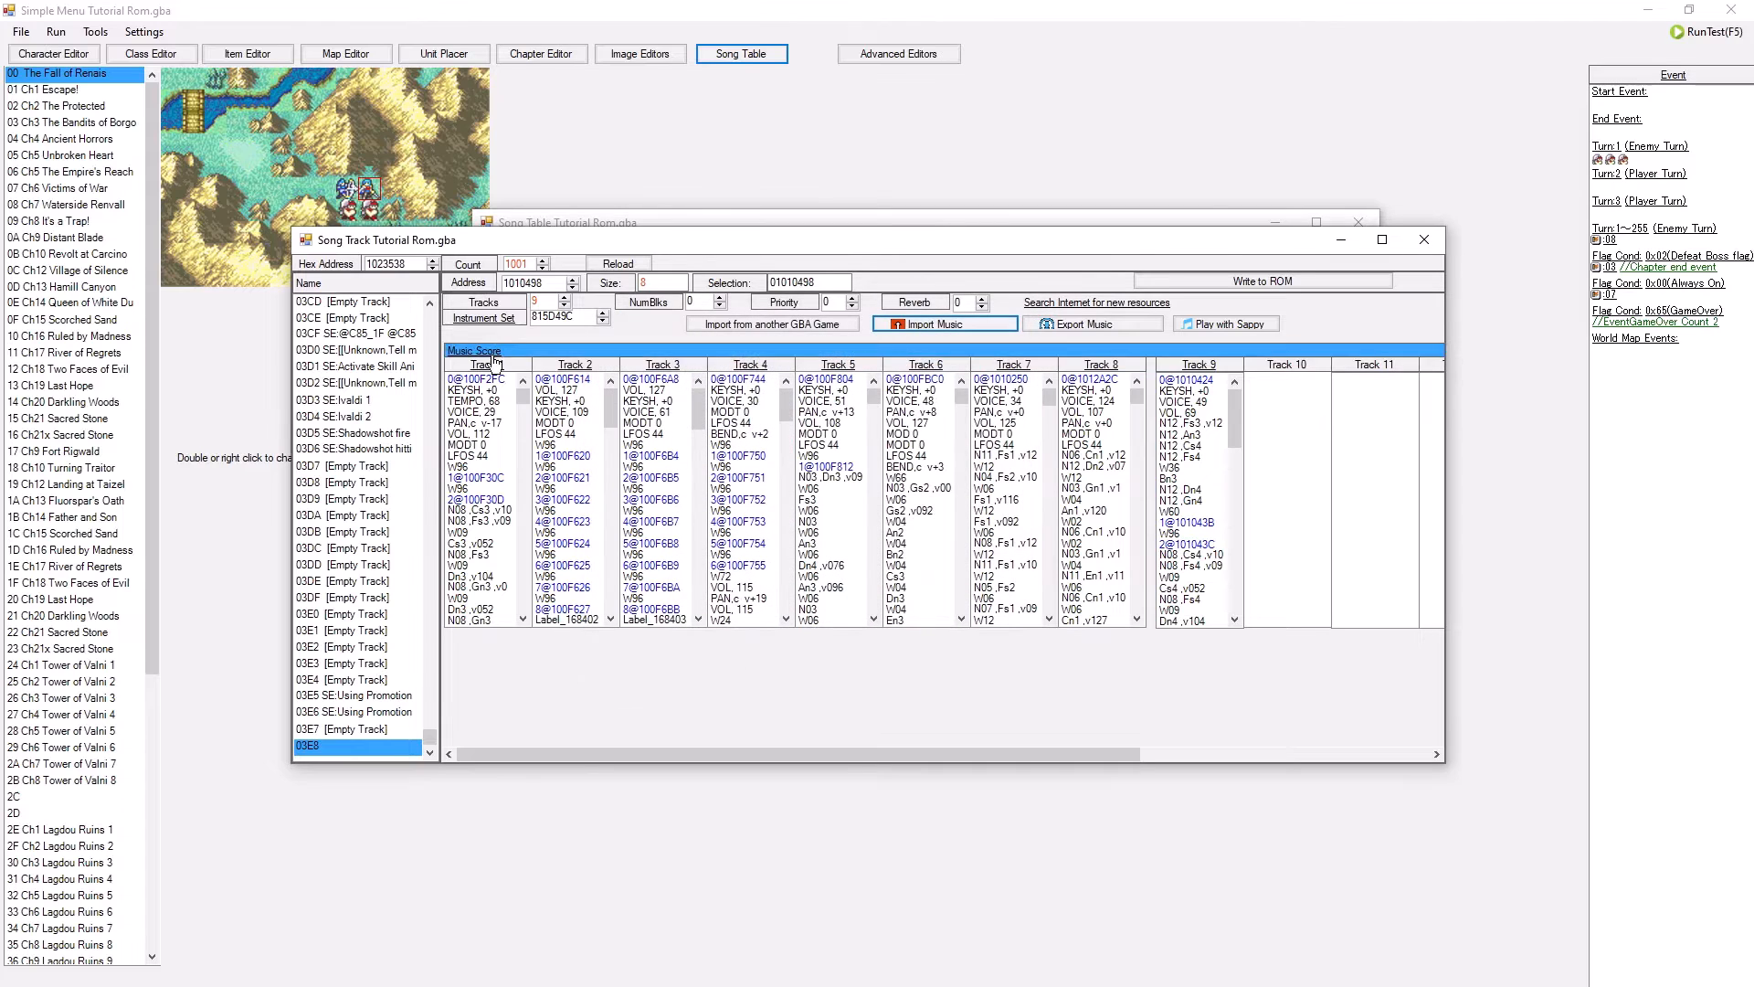
- Try remapping instrument 48 (Strings1) to instrument 40 (Violin) across all tracks of song 03E8
{"action": "left_click", "coordinate": [830, 348]}
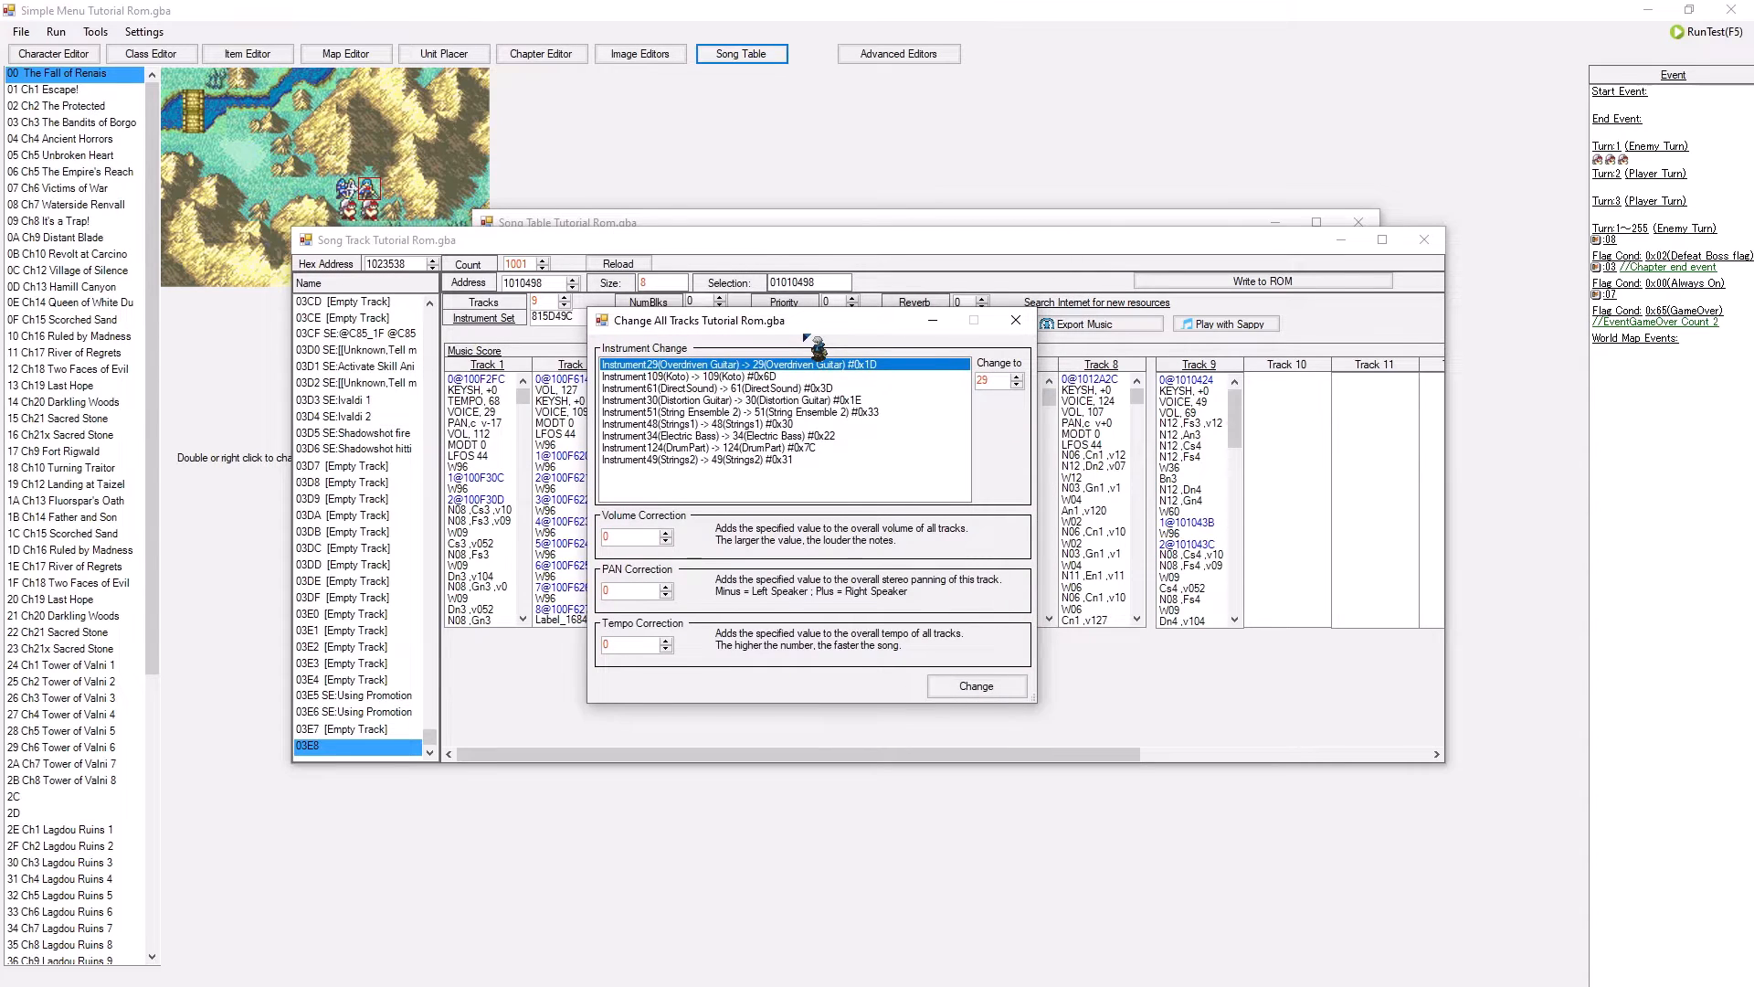
{"action": "left_click", "coordinate": [742, 433]}
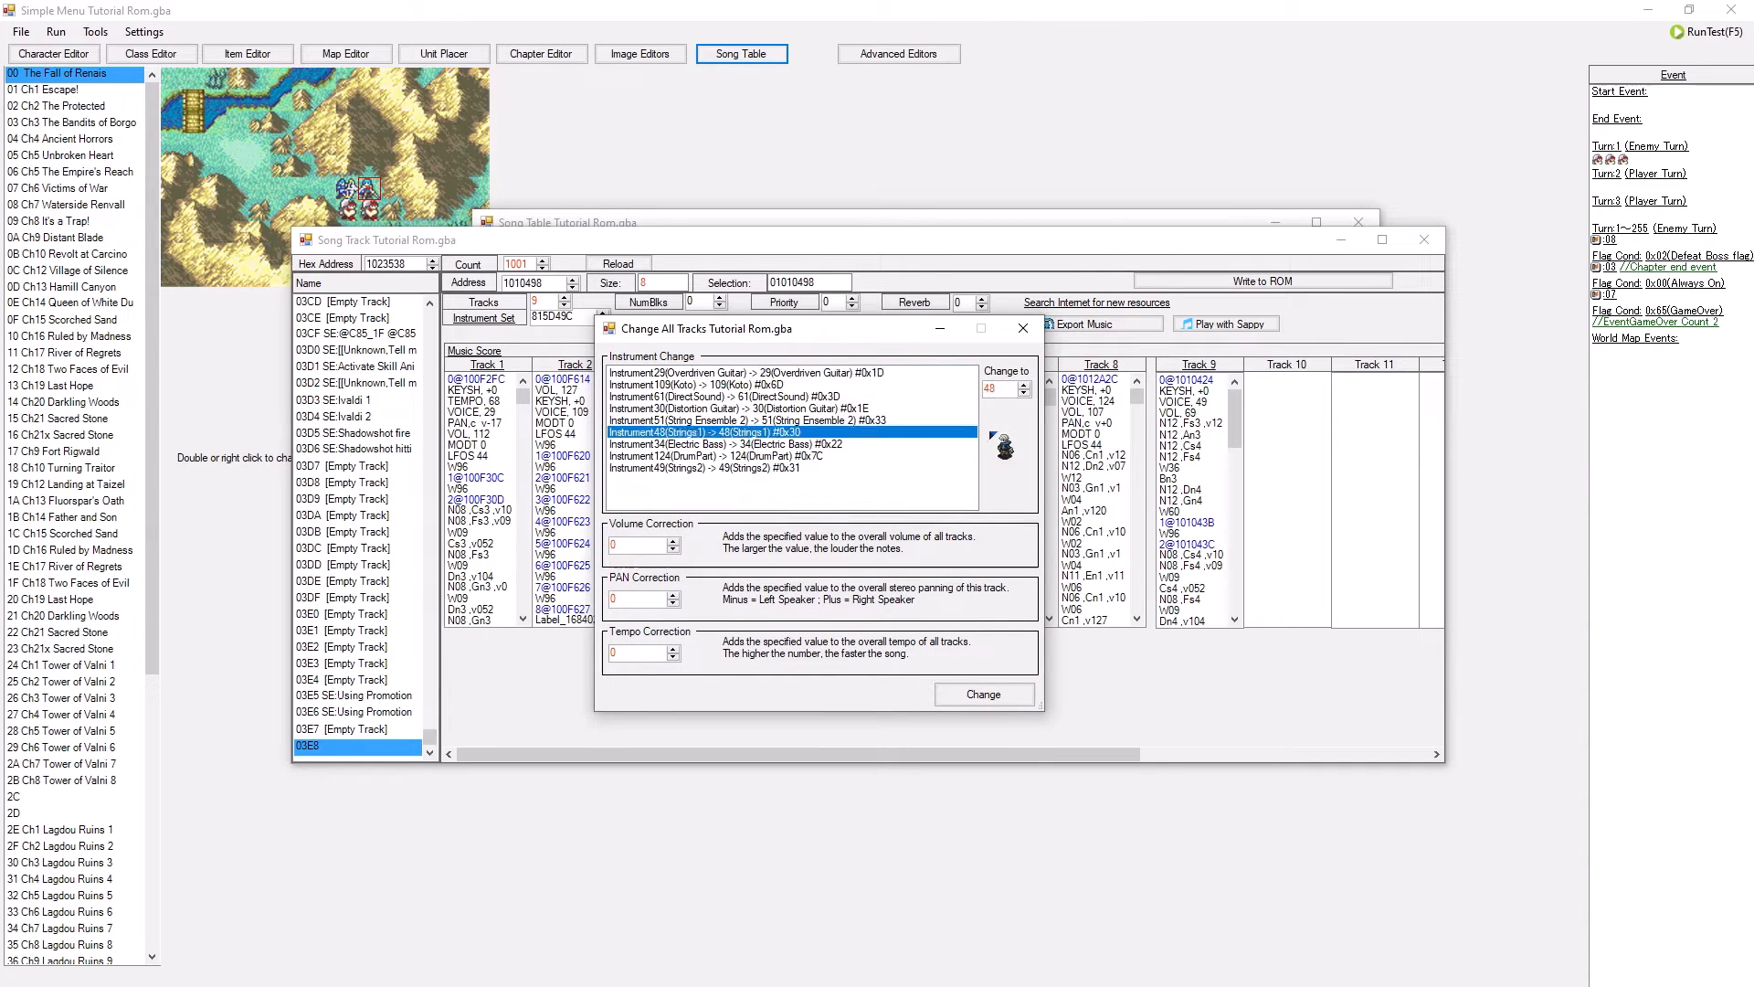
{"action": "left_click", "coordinate": [1009, 389]}
{"action": "key", "text": "BackSpace"}
{"action": "type", "text": "0"}
{"action": "key", "text": "Return"}
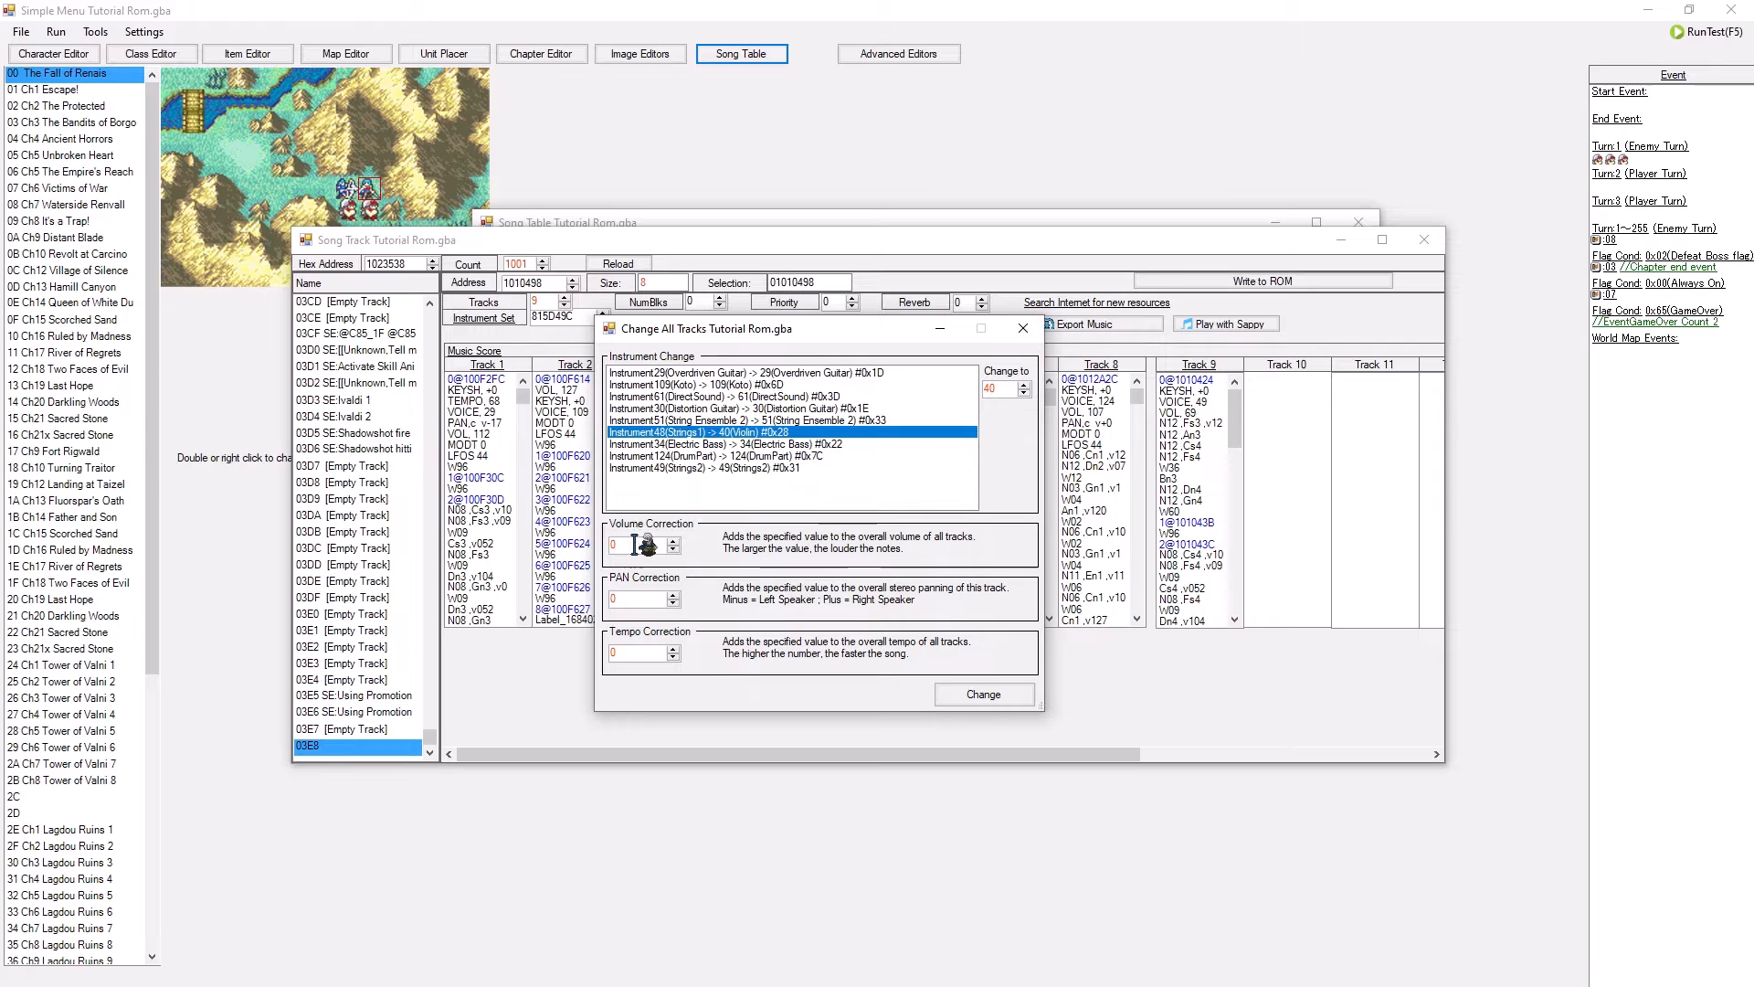
- Try volume and PAN corrections of 20 for all tracks and close the editor without applying them
{"action": "left_click_drag", "start_coordinate": [634, 546], "coordinate": [590, 545]}
{"action": "type", "text": "20"}
{"action": "left_click", "coordinate": [627, 598]}
{"action": "key", "text": "BackSpace"}
{"action": "type", "text": "20"}
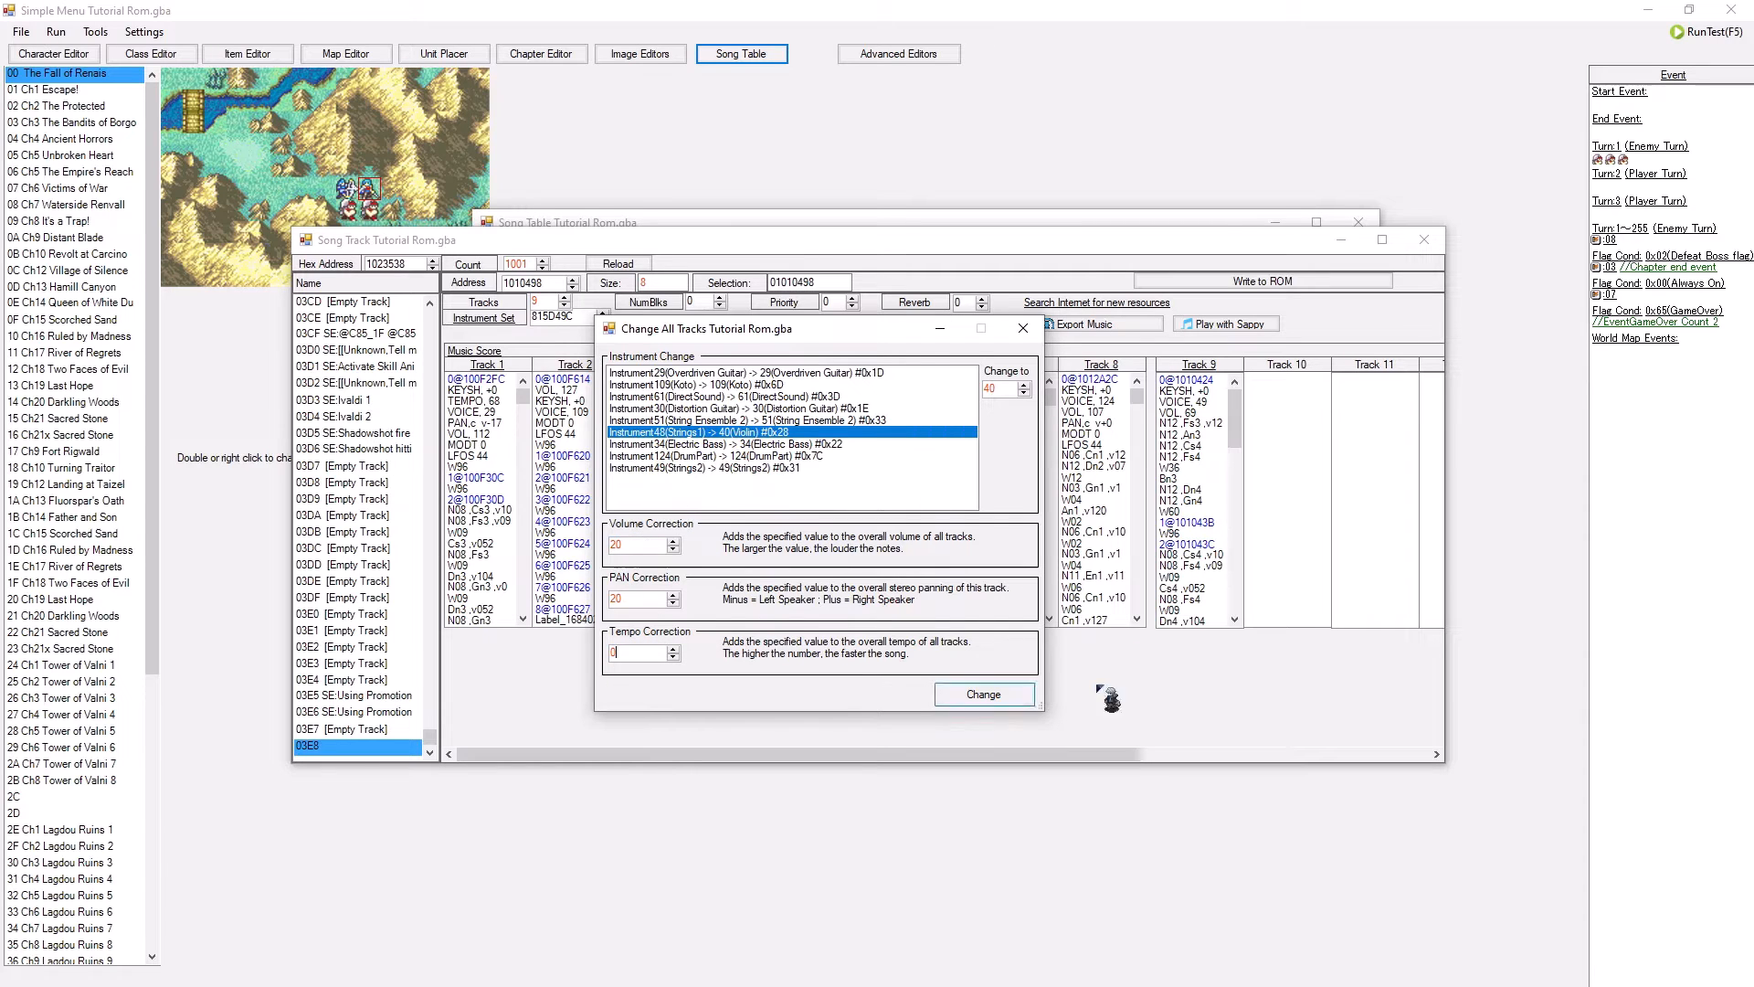
{"action": "left_click", "coordinate": [1025, 329]}
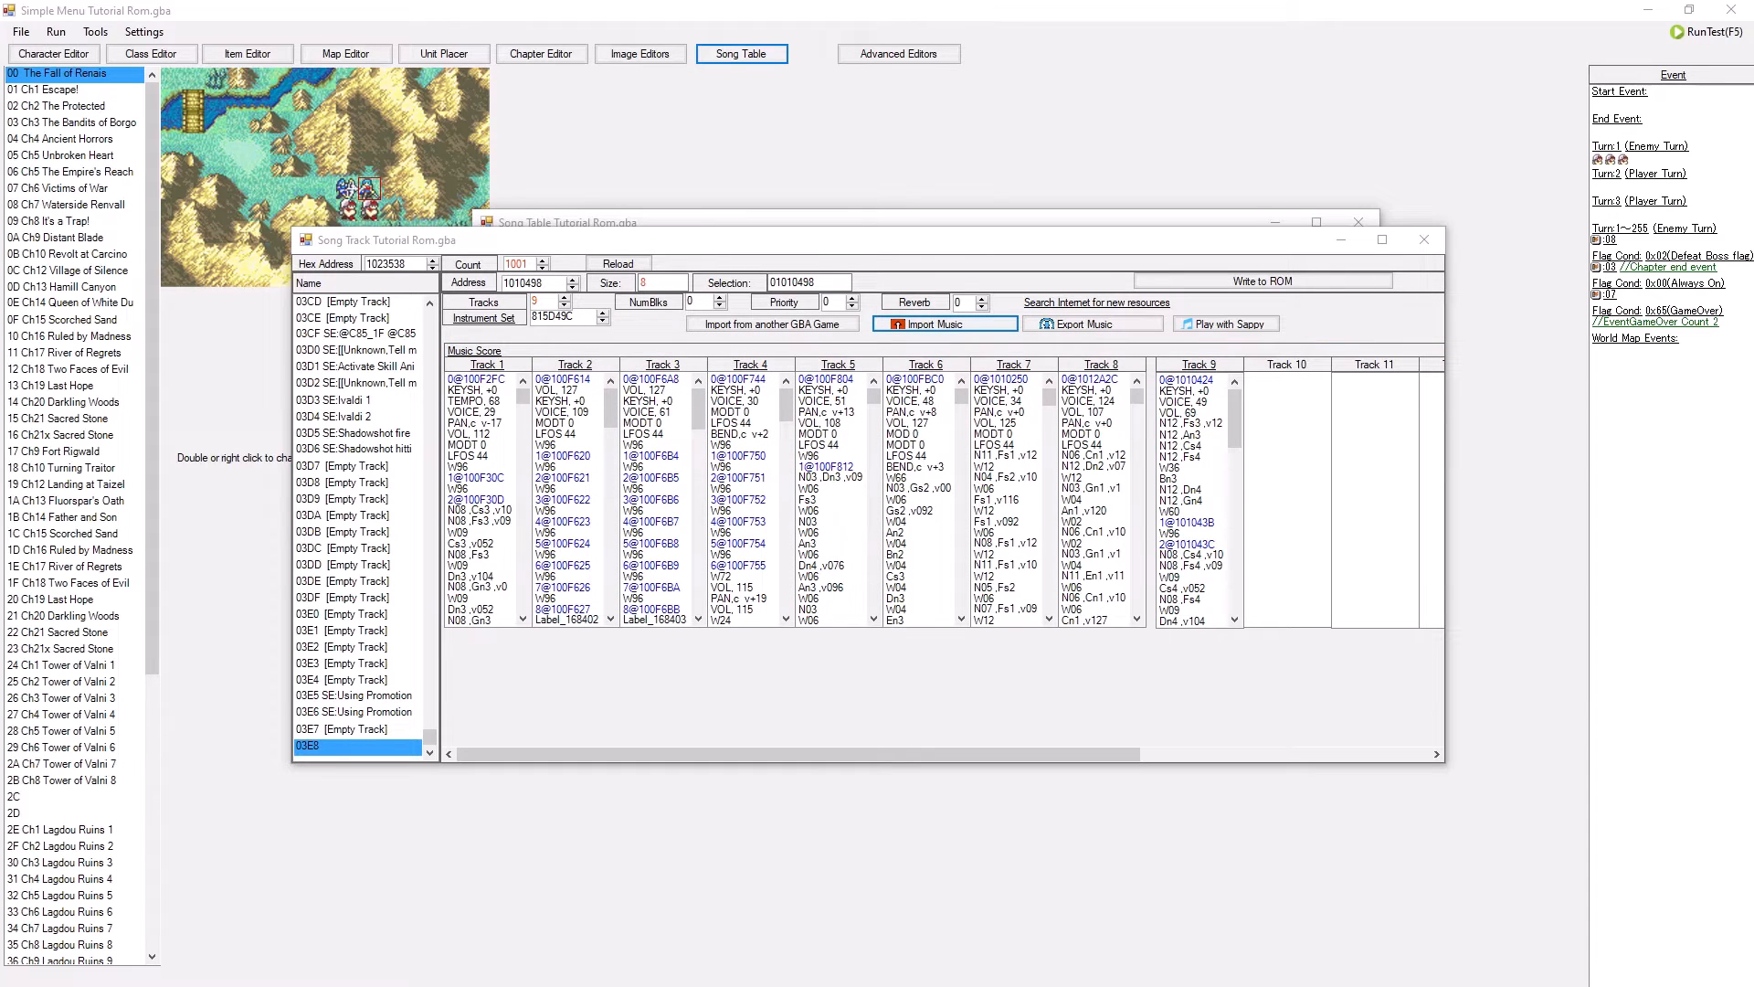
- Try replacing instrument 29 (Overdriven Guitar) with 13 (Xylophone), 31, 39 and 37 across all tracks, and discard the changes
{"action": "left_click", "coordinate": [474, 351]}
{"action": "left_click_drag", "start_coordinate": [319, 190], "coordinate": [929, 291]}
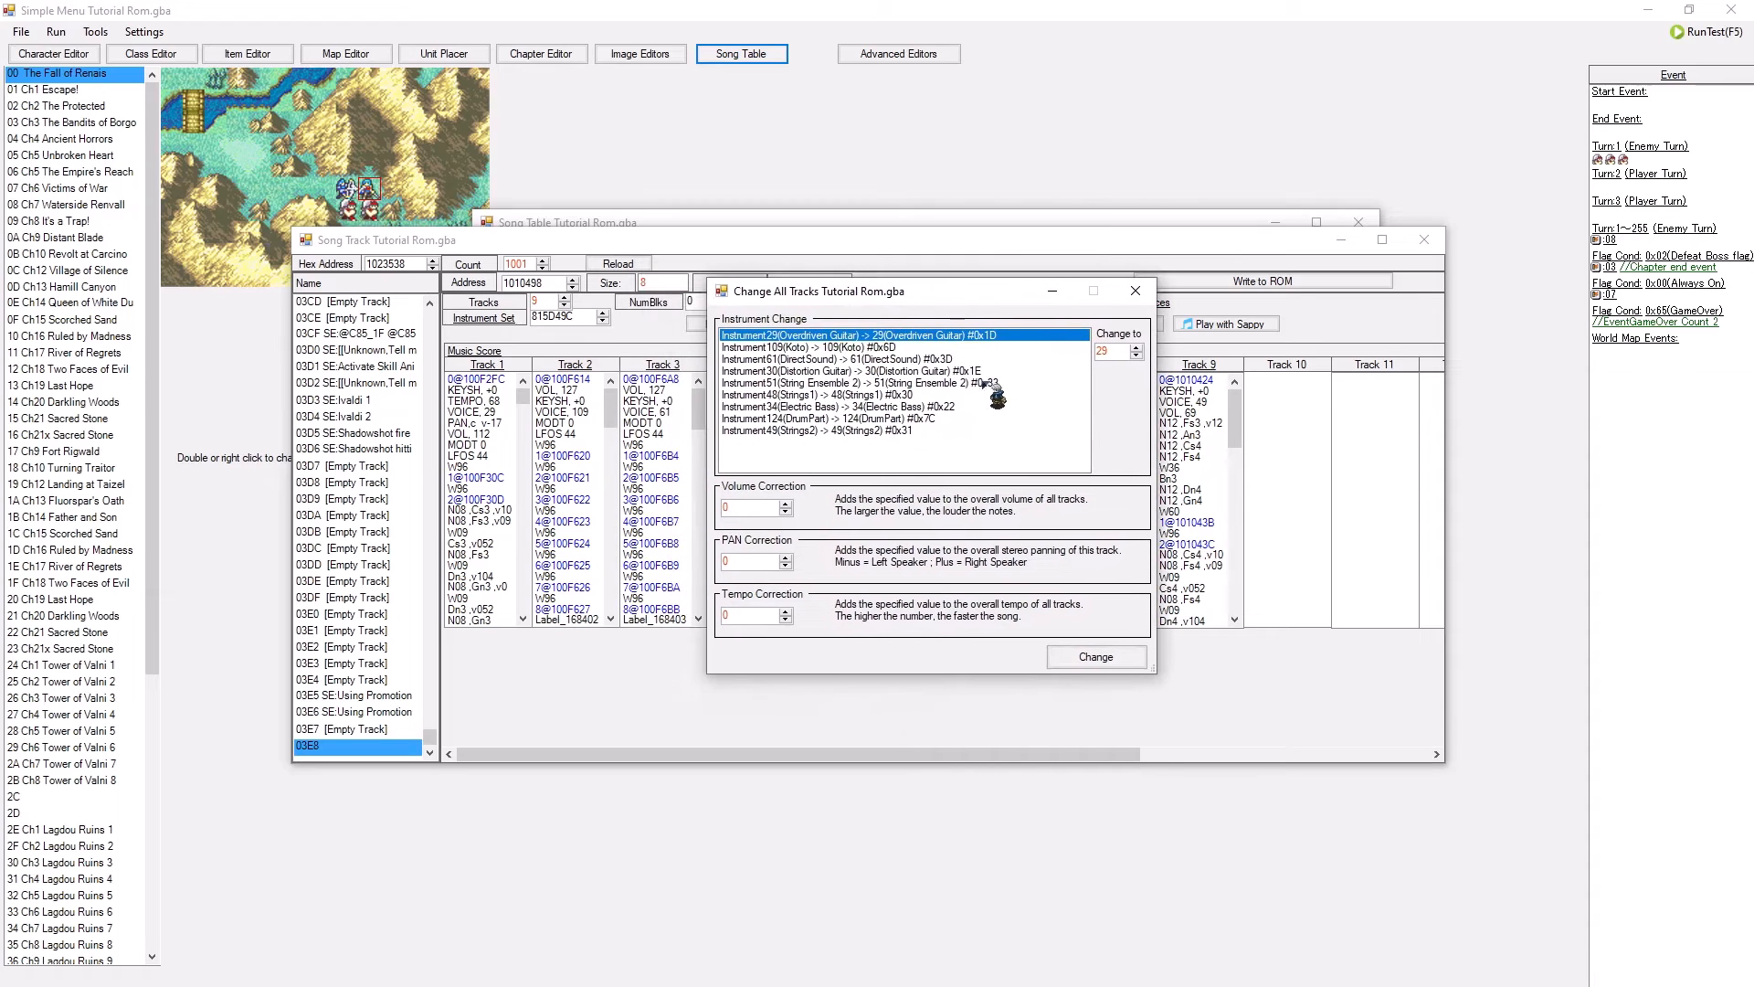
{"action": "double_click", "coordinate": [1113, 352]}
{"action": "type", "text": "13"}
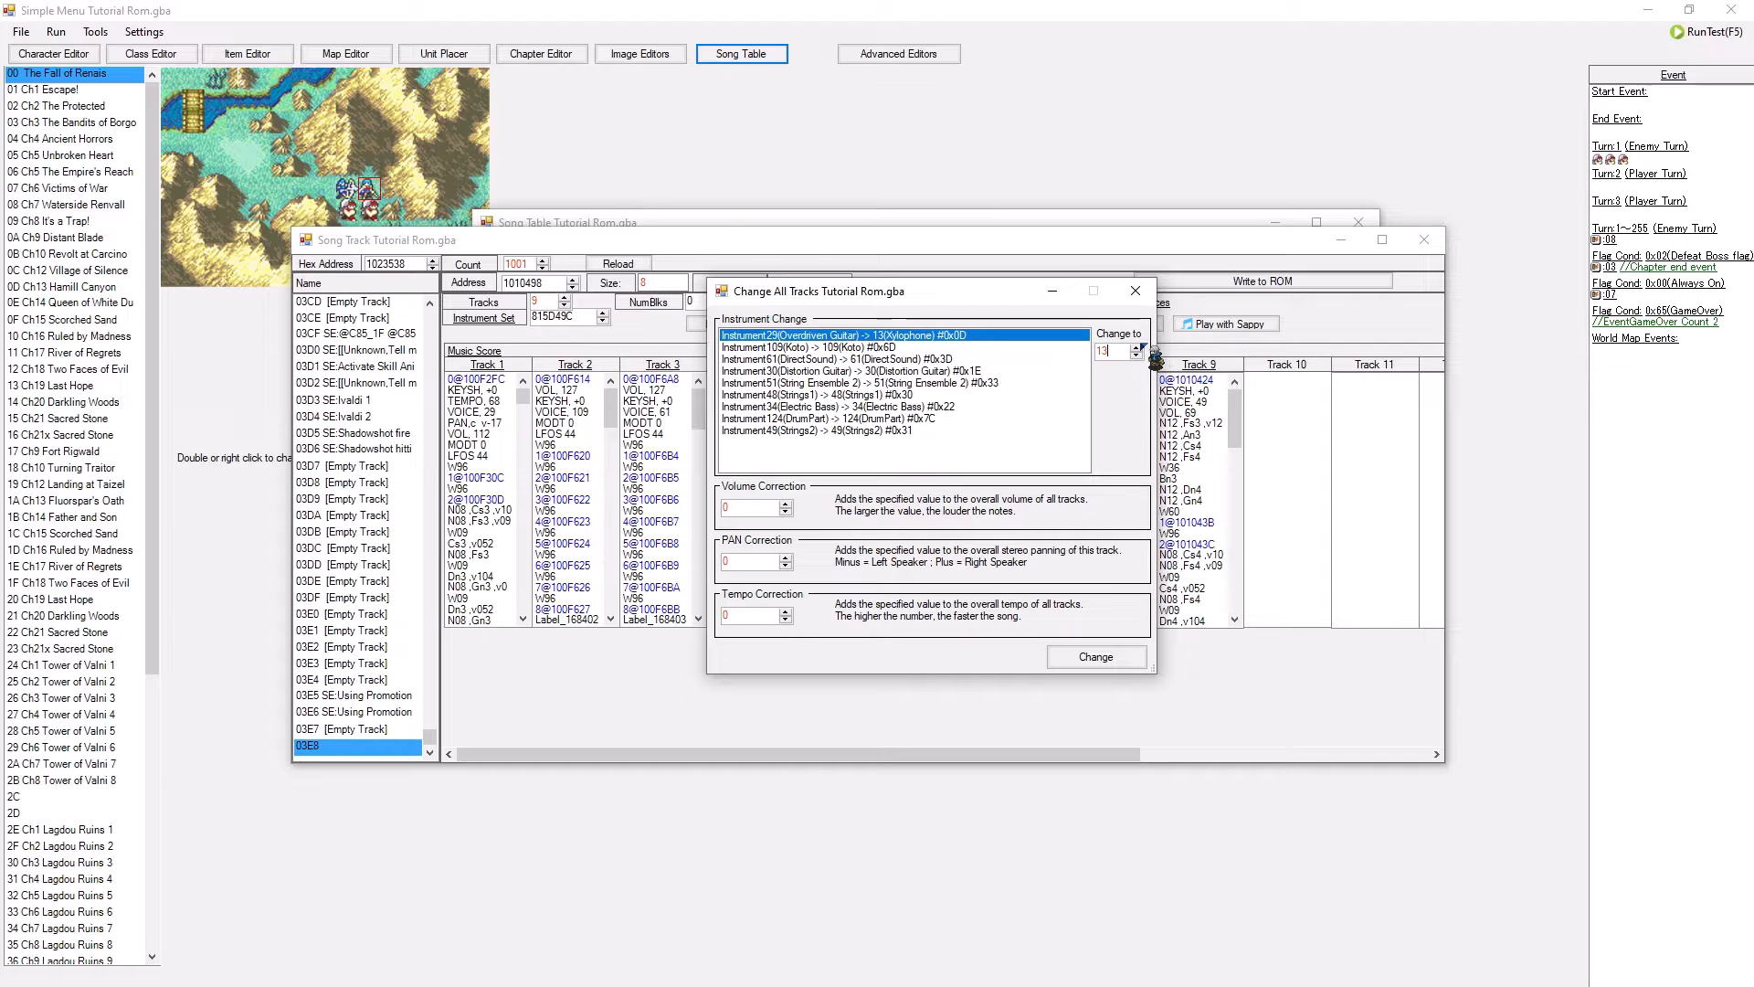
{"action": "left_click", "coordinate": [1136, 347]}
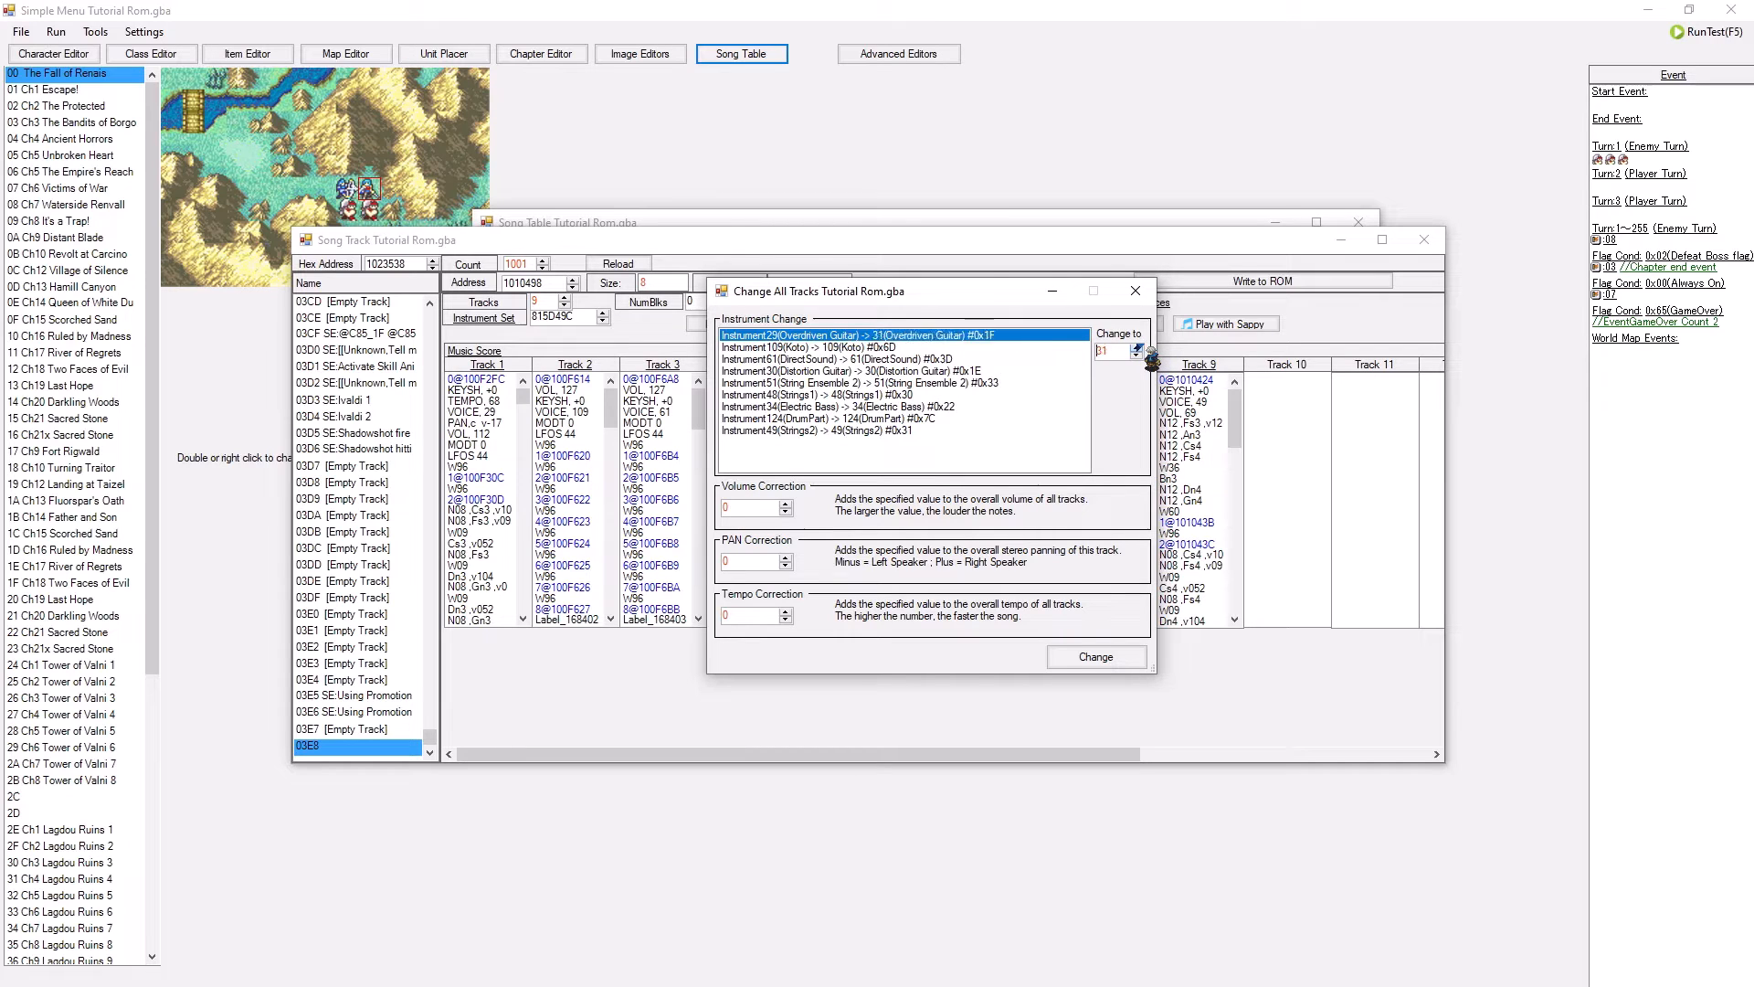
{"action": "left_click", "coordinate": [1137, 347]}
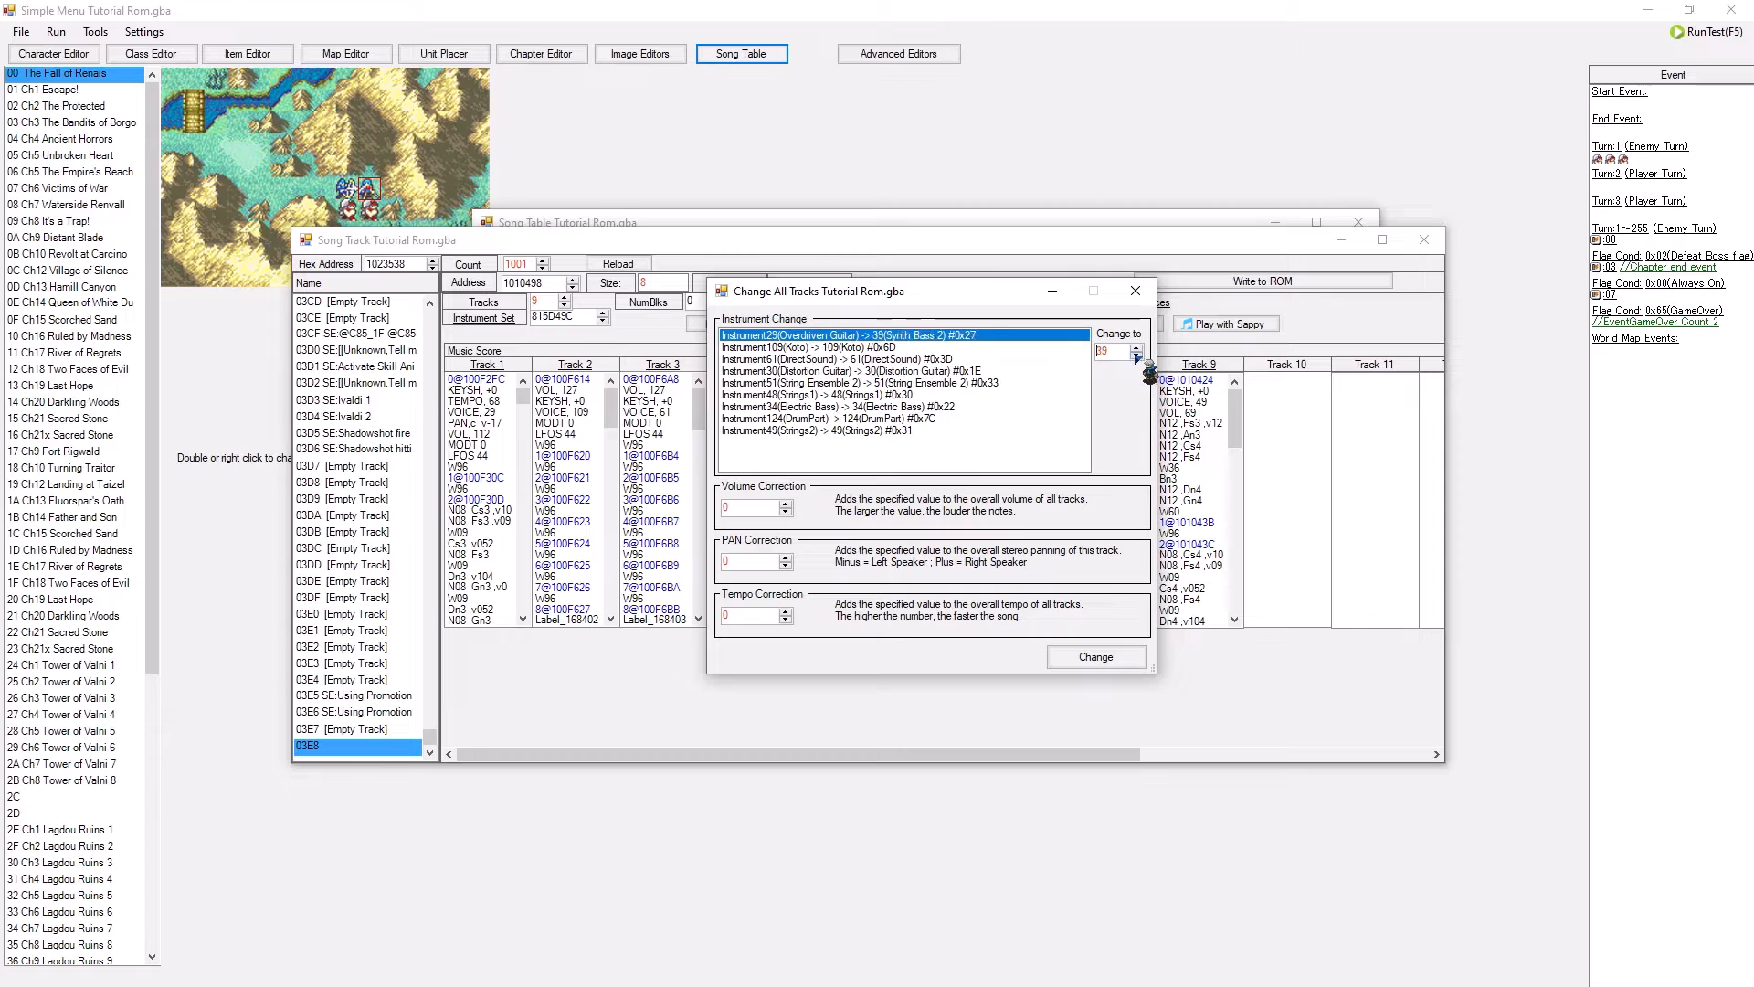
{"action": "left_click", "coordinate": [1136, 357]}
{"action": "left_click", "coordinate": [1137, 356]}
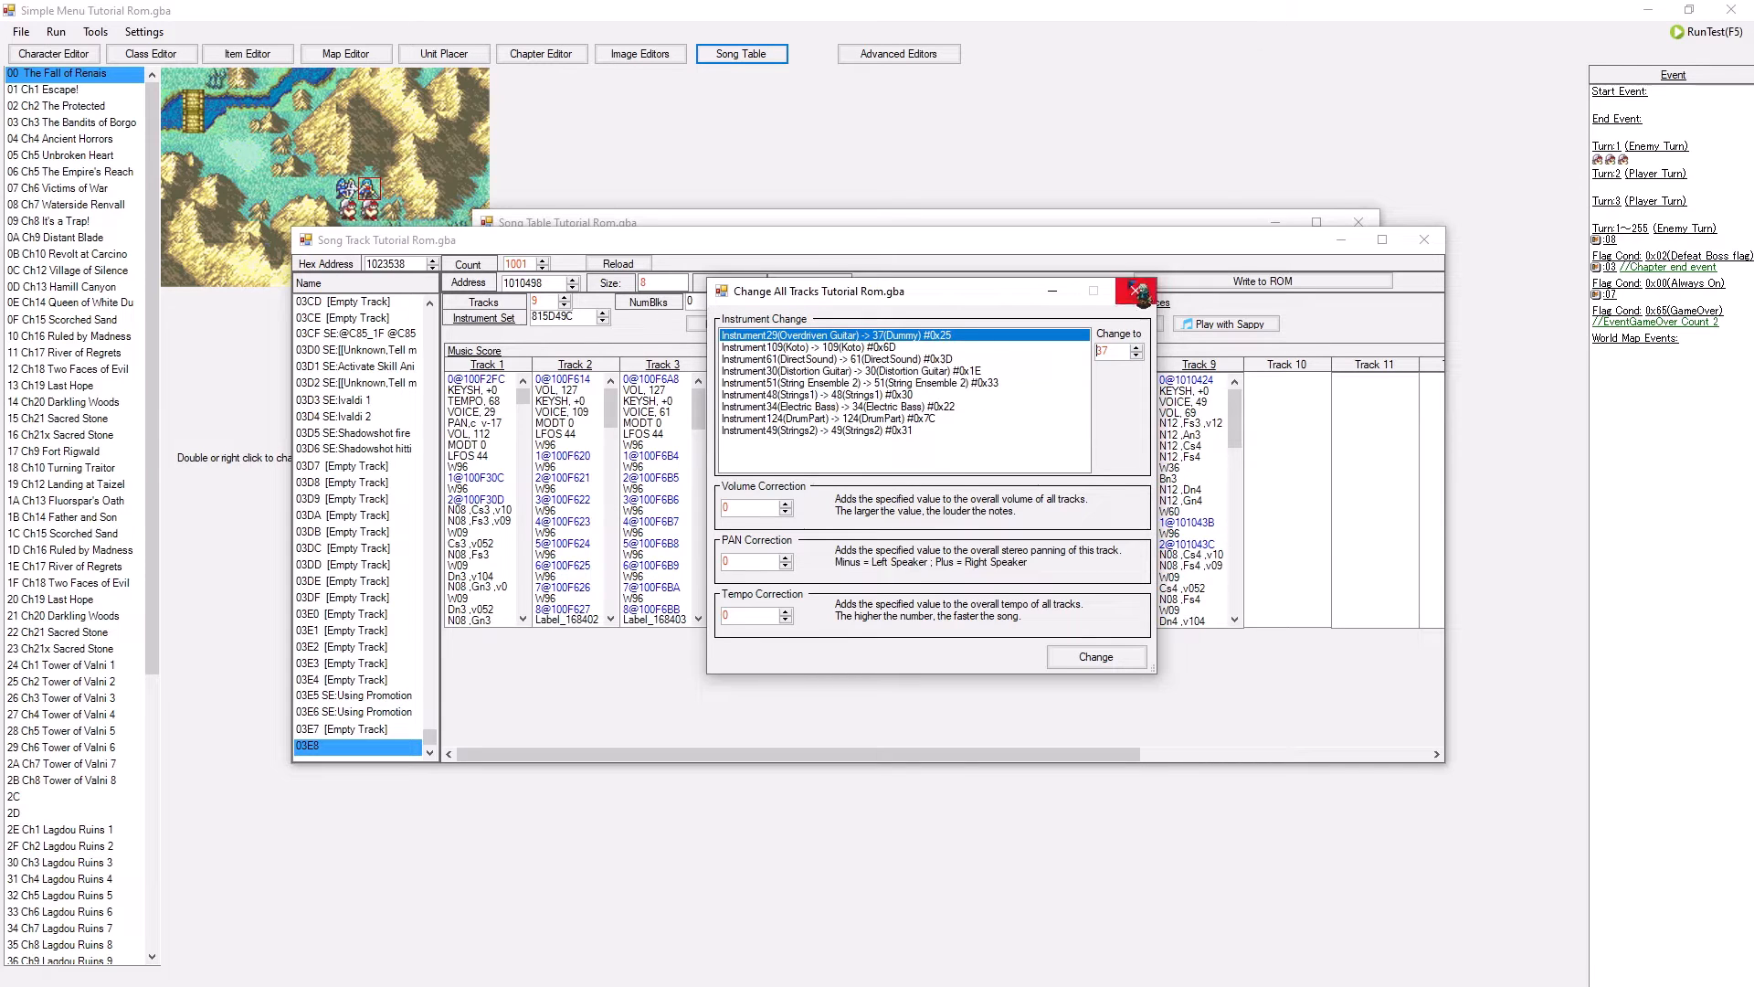
{"action": "left_click", "coordinate": [1136, 291]}
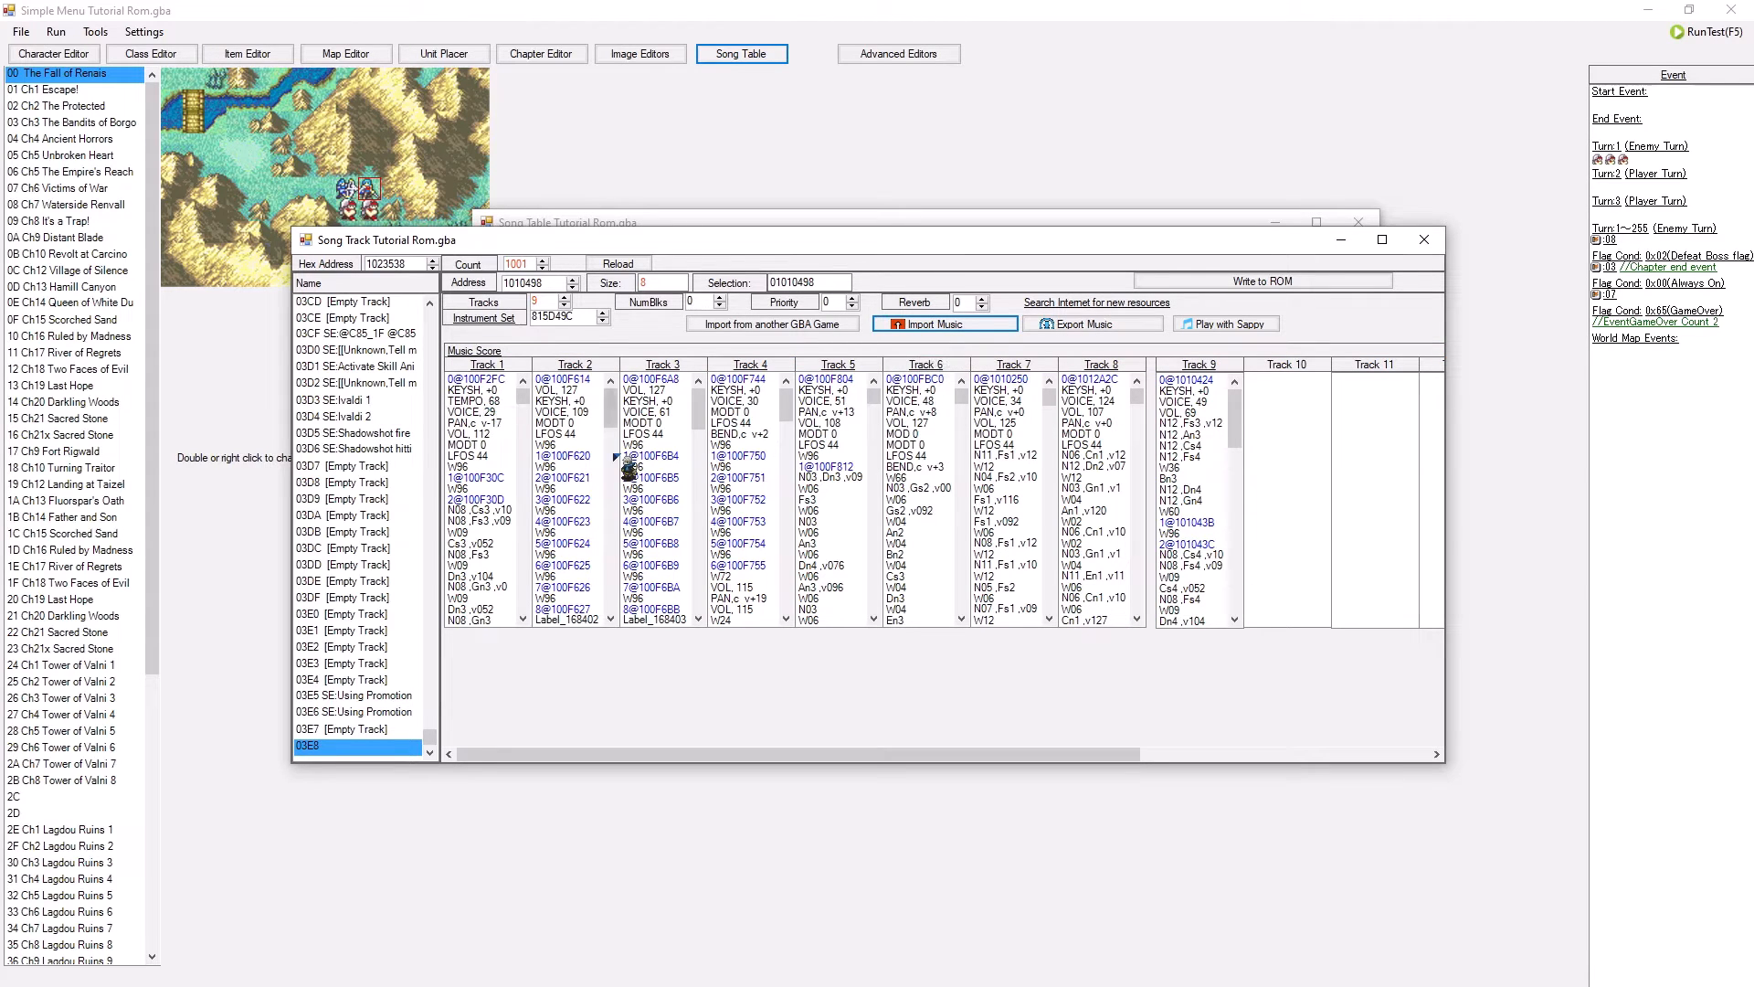
- Inspect Track 3's volume entry and the all-tracks volume correction option, and close the editor
{"action": "left_click", "coordinate": [653, 390]}
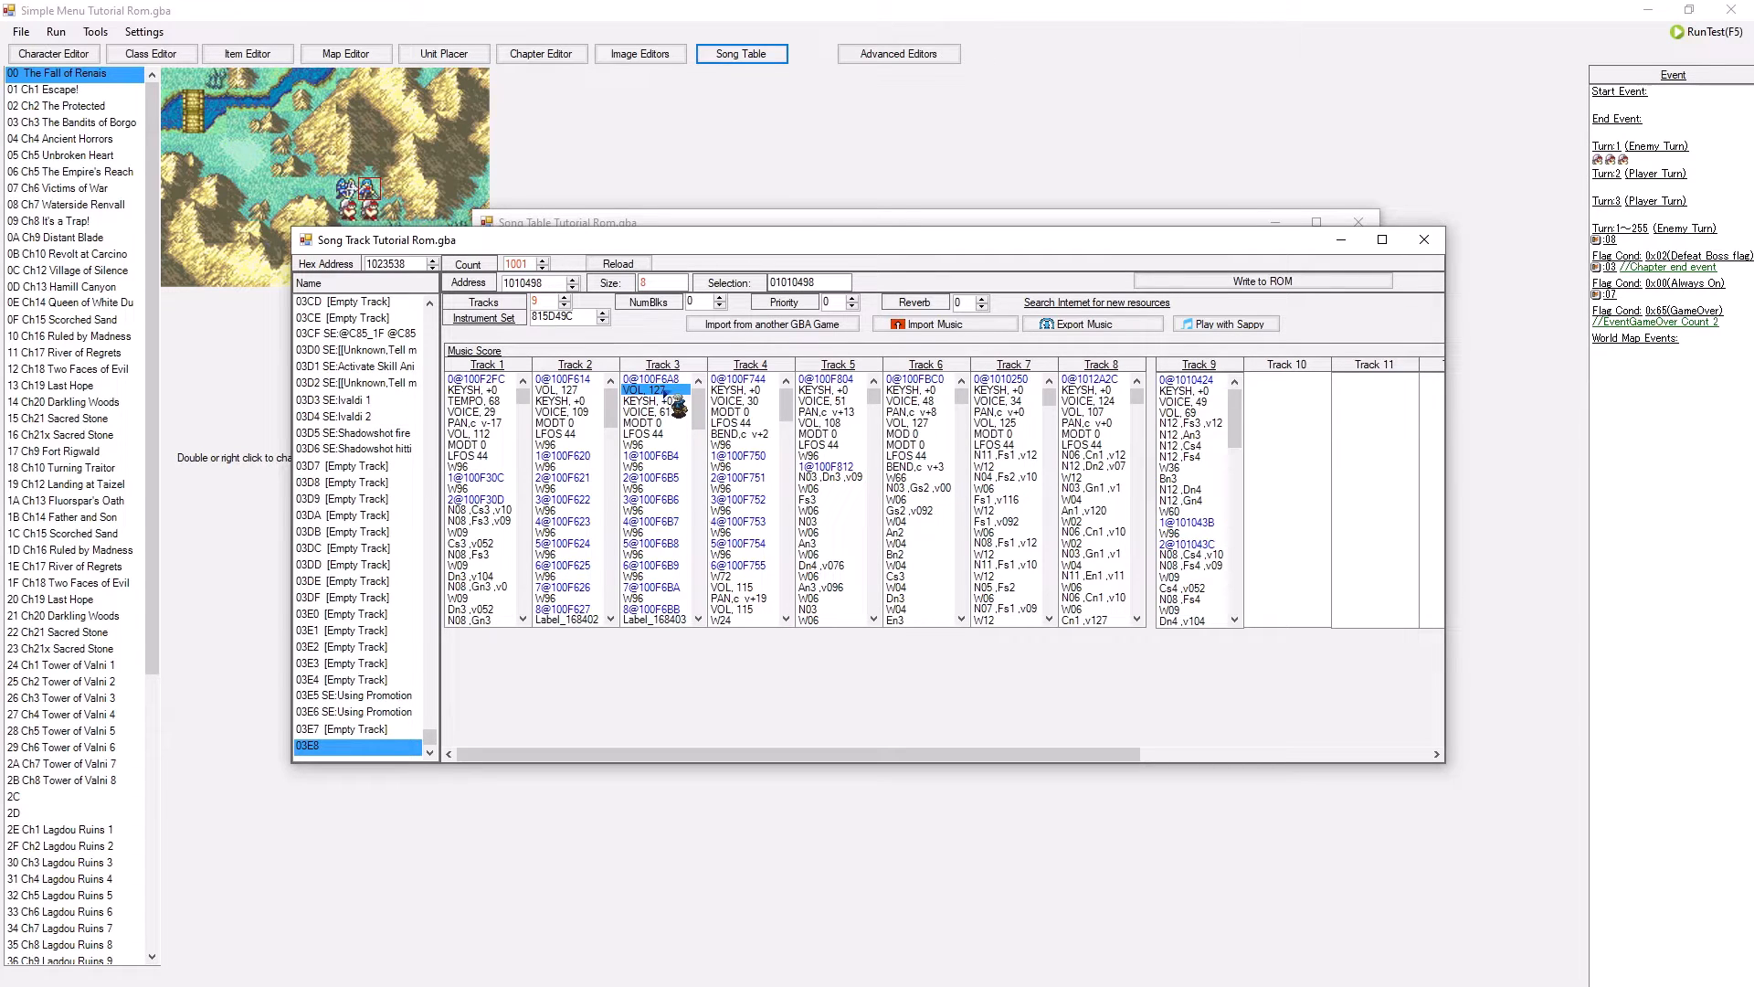
{"action": "key", "text": "Delete"}
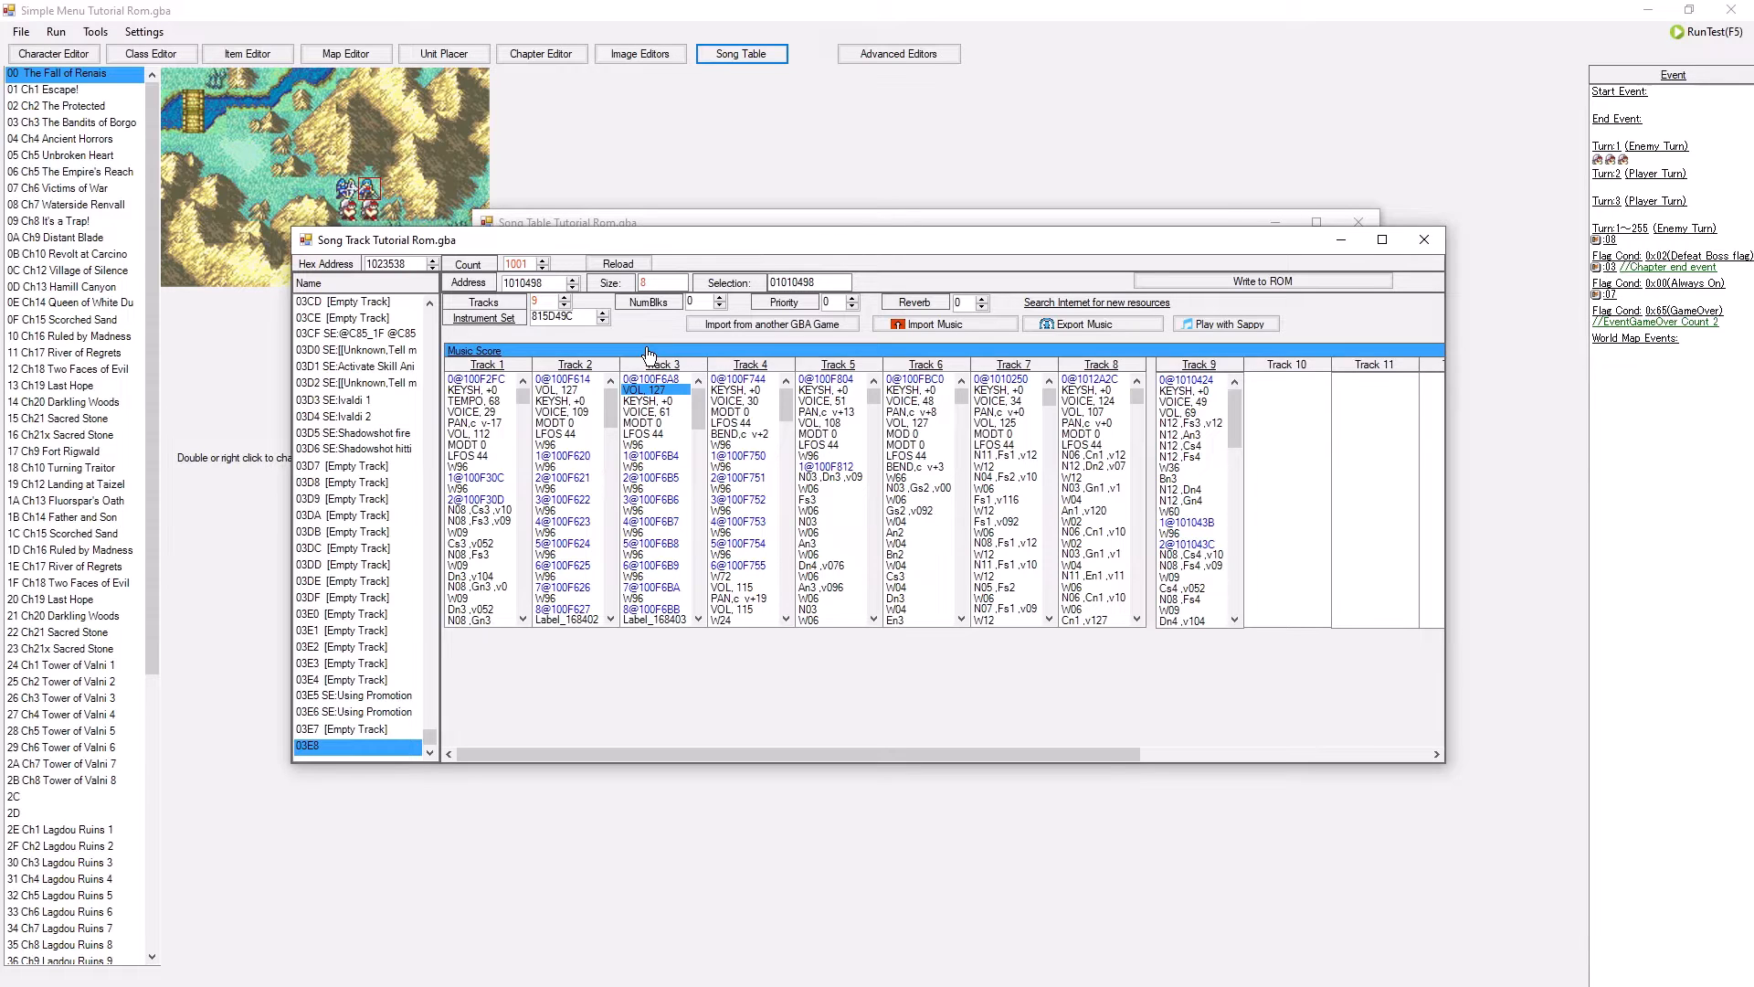
{"action": "left_click", "coordinate": [645, 351]}
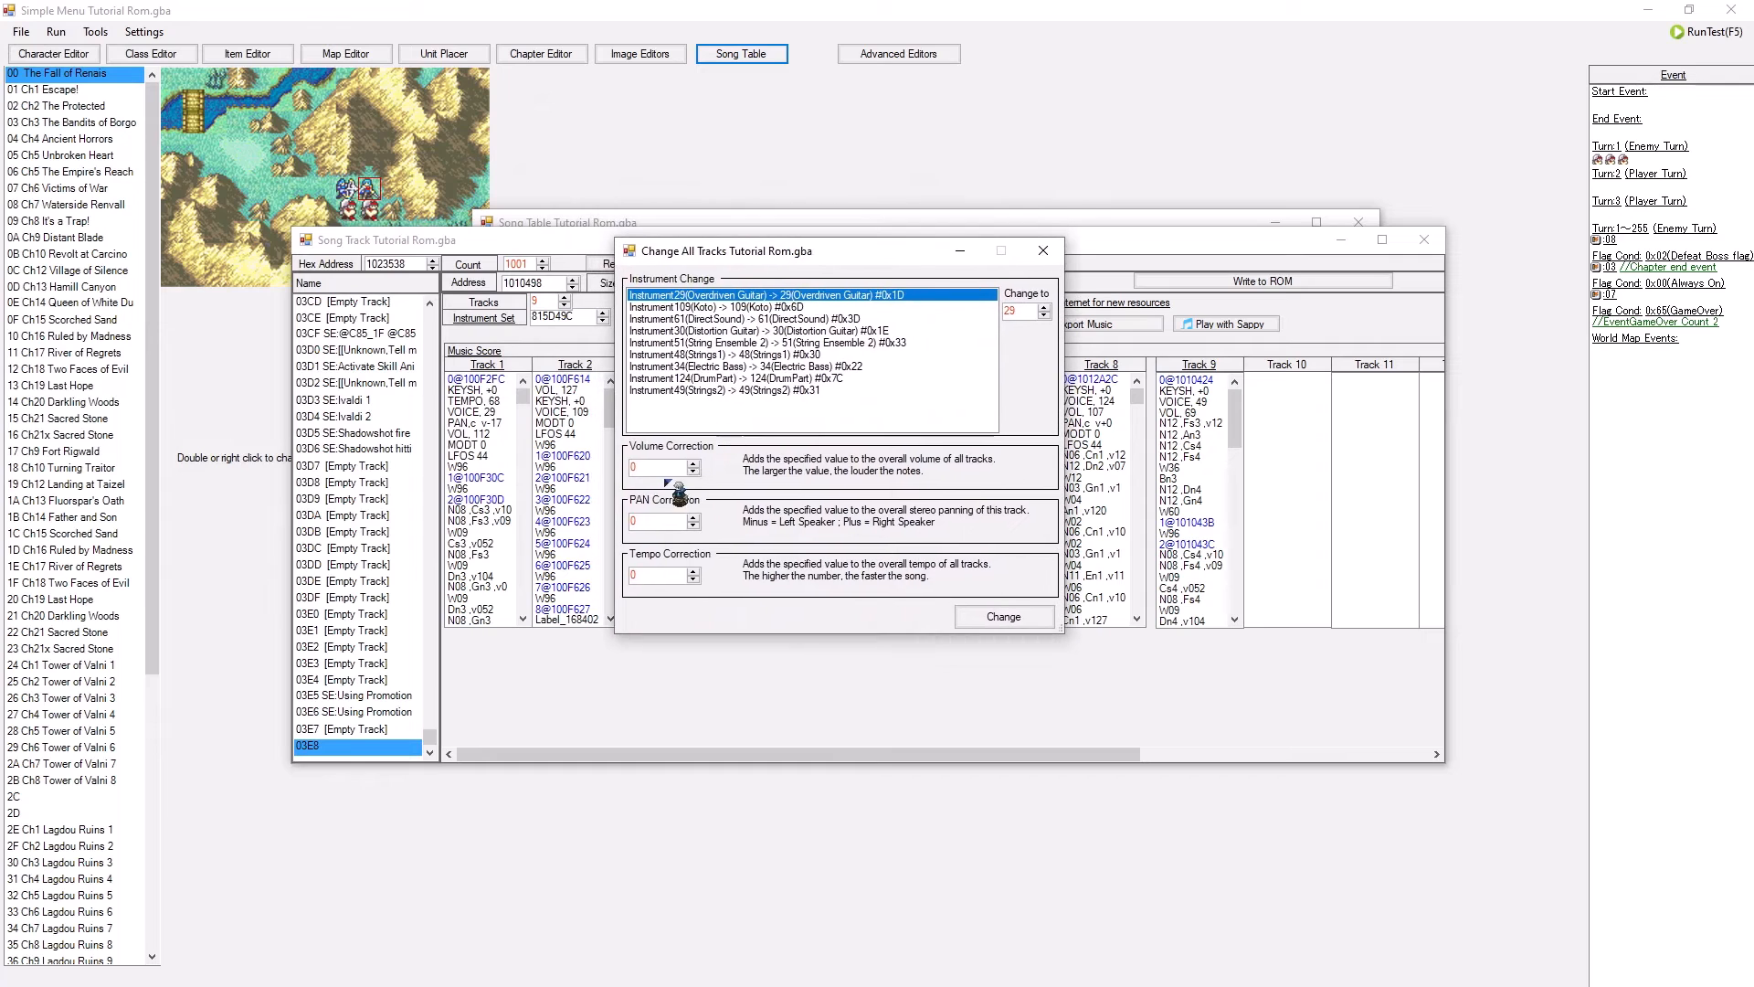
{"action": "left_click", "coordinate": [1042, 250]}
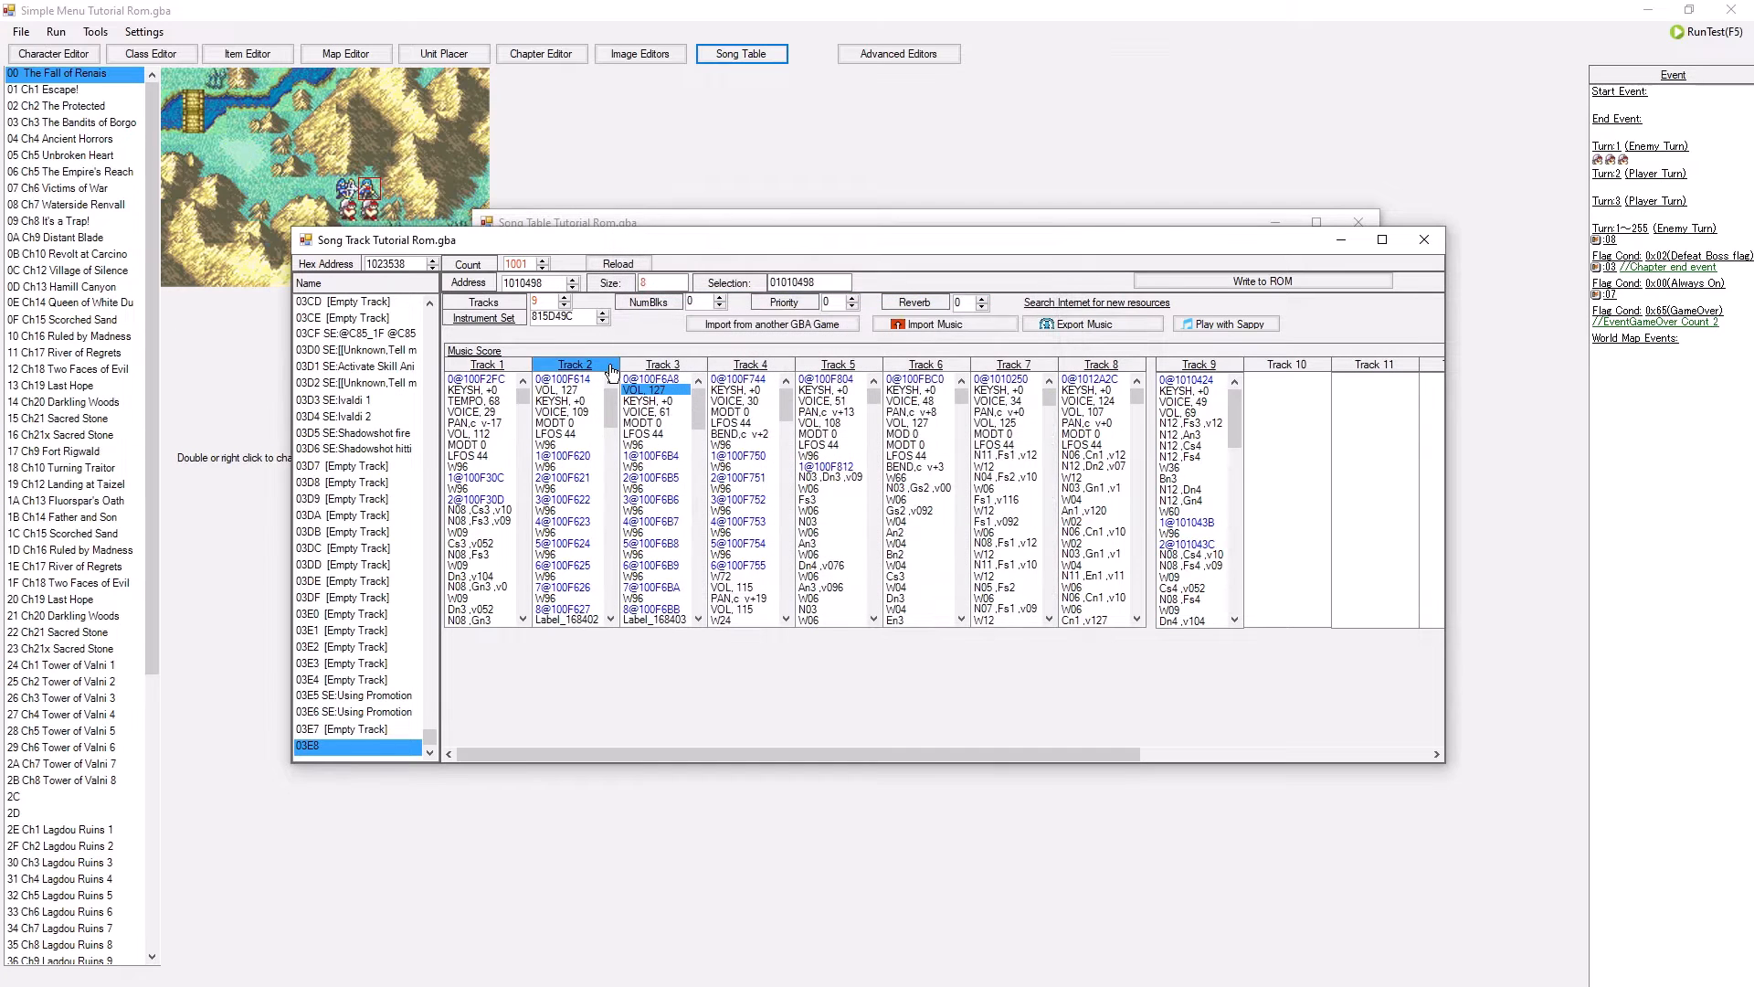
- Inspect the all-tracks instrument, volume, PAN and tempo options for song 03E8, and close the dialog
{"action": "left_click", "coordinate": [494, 366]}
{"action": "left_click", "coordinate": [525, 353]}
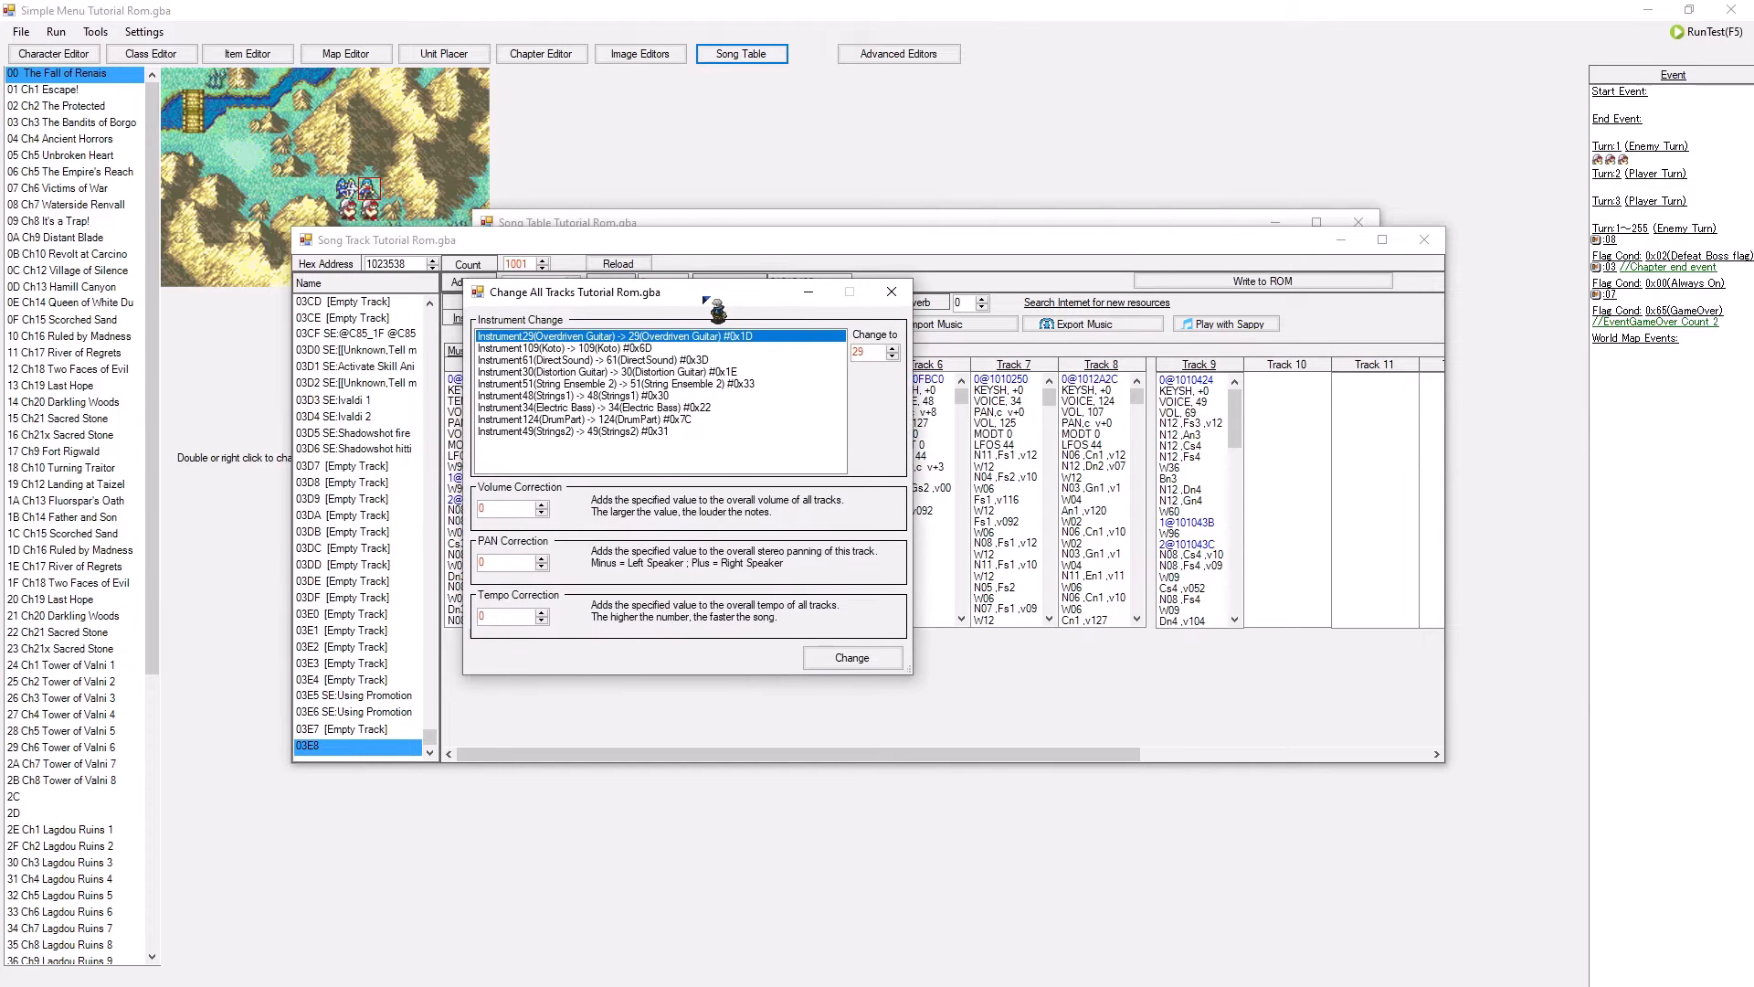
{"action": "left_click", "coordinate": [888, 295]}
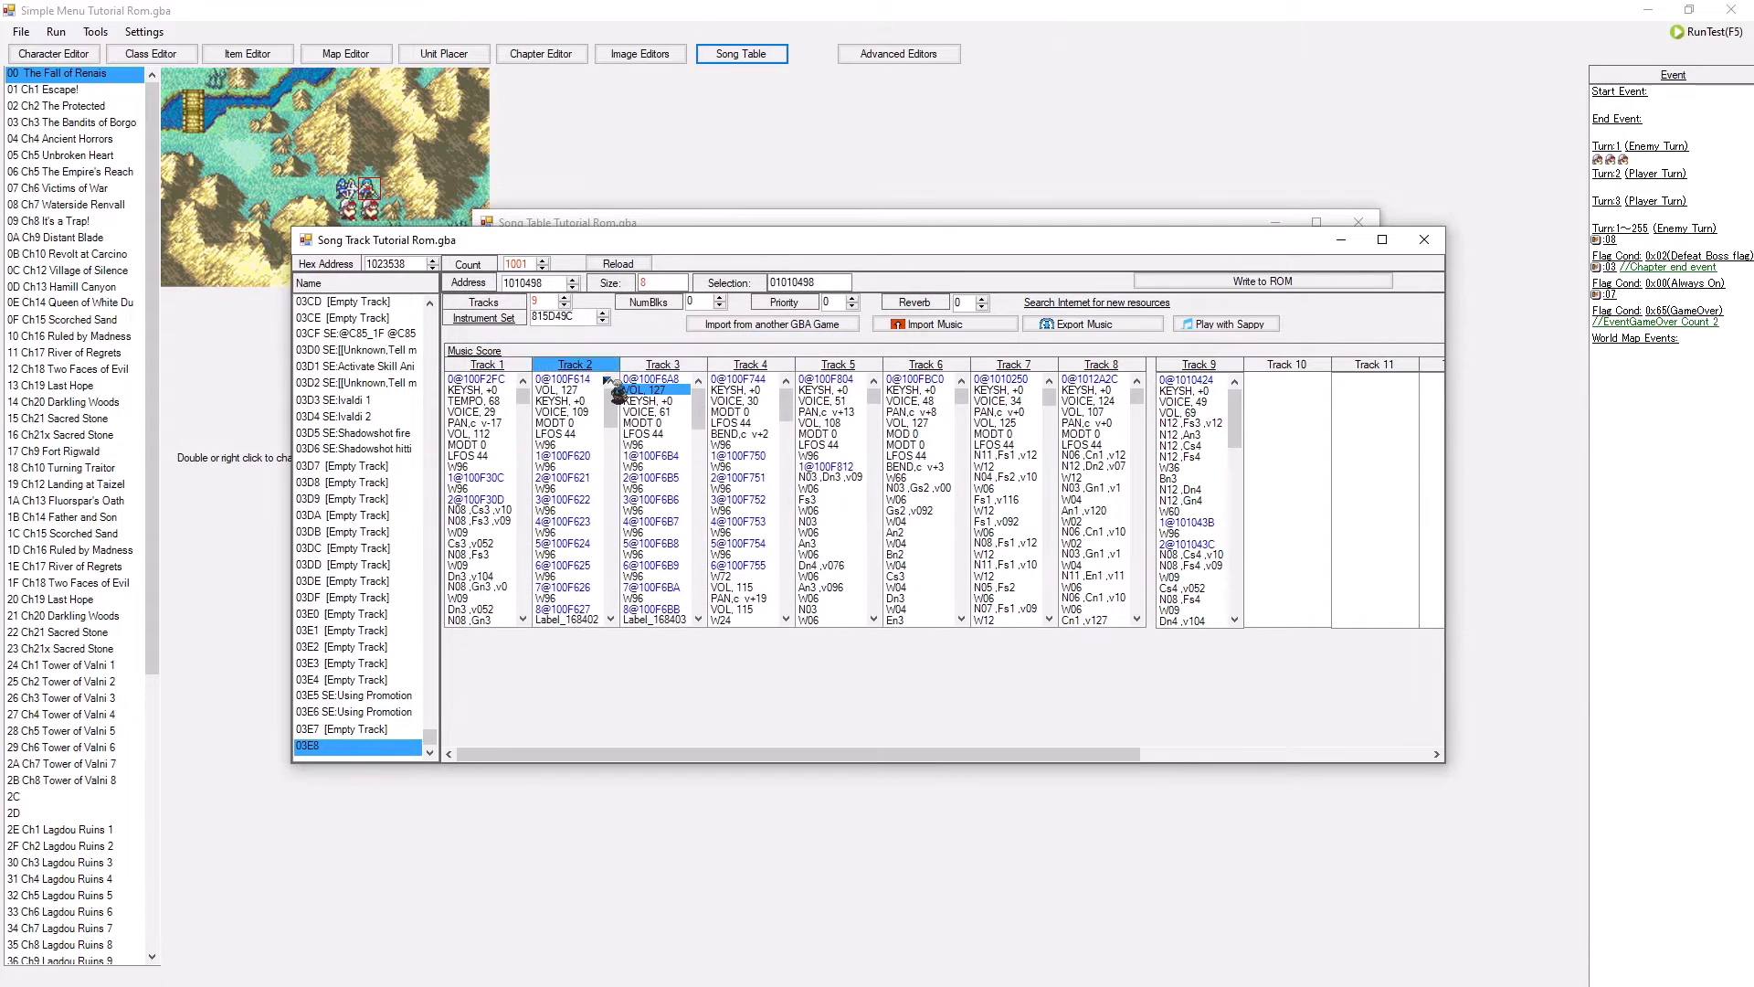
- Inspect the volume and PAN correction values in Track 1's editor, and close it without changing anything
{"action": "left_click", "coordinate": [503, 371]}
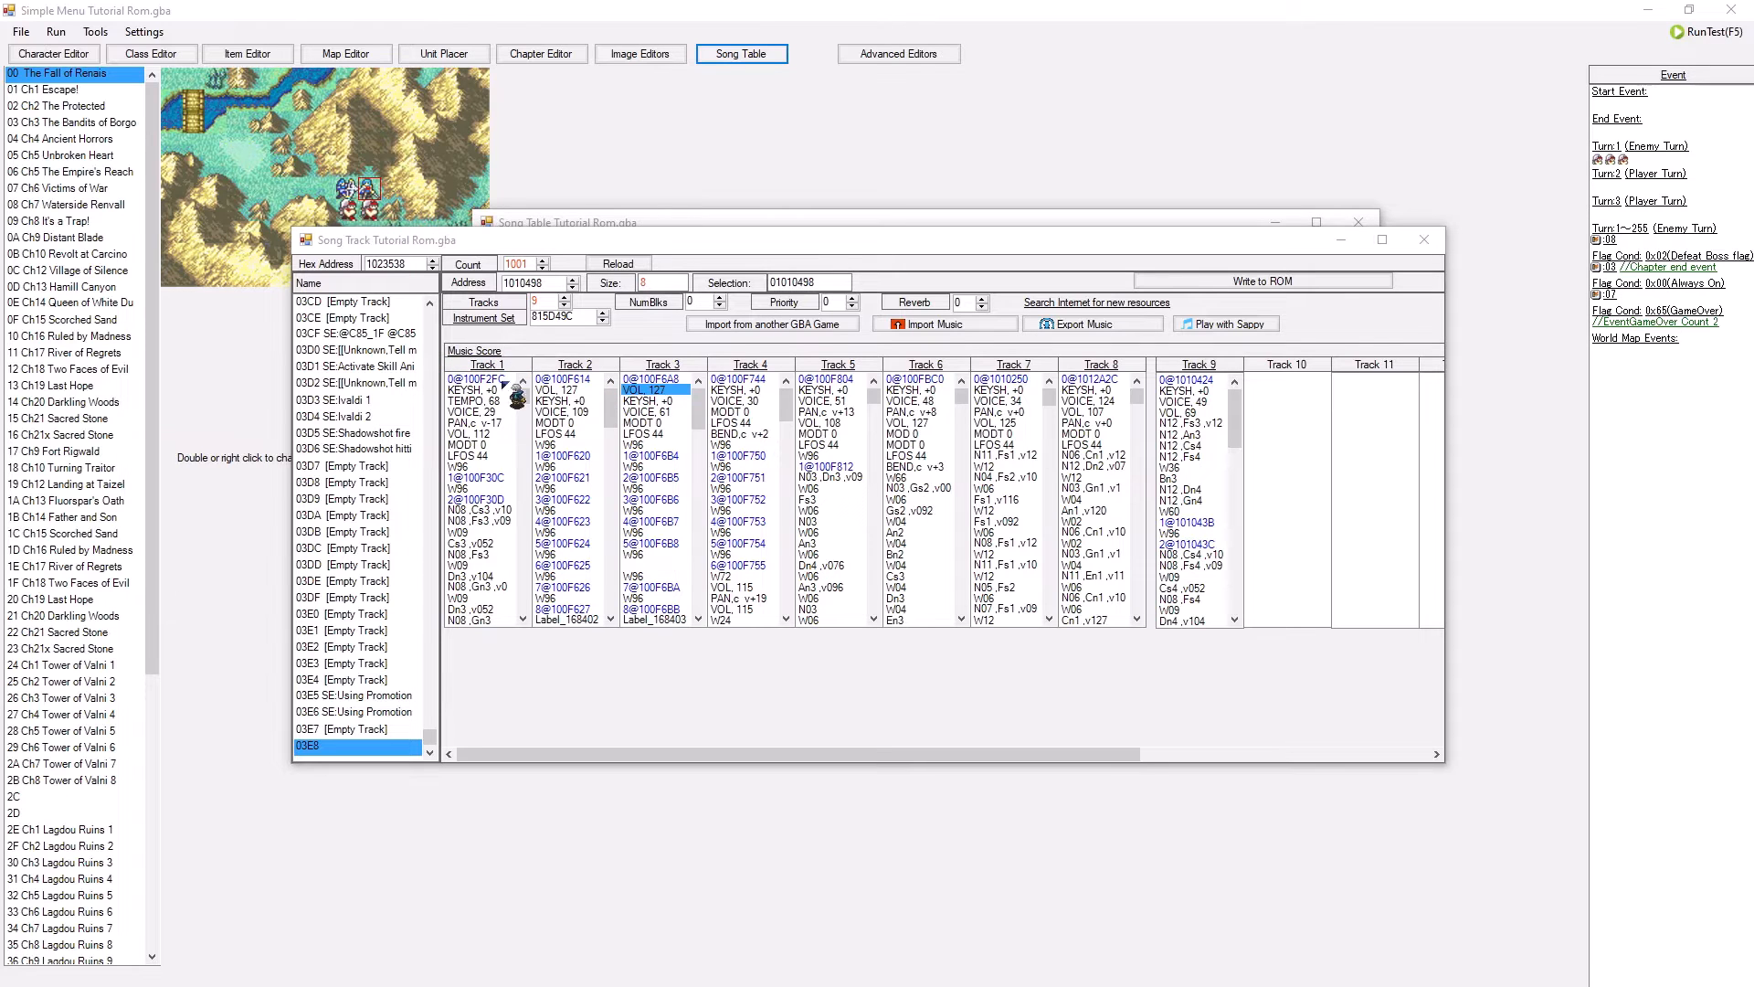
{"action": "left_click_drag", "start_coordinate": [646, 130], "coordinate": [834, 338]}
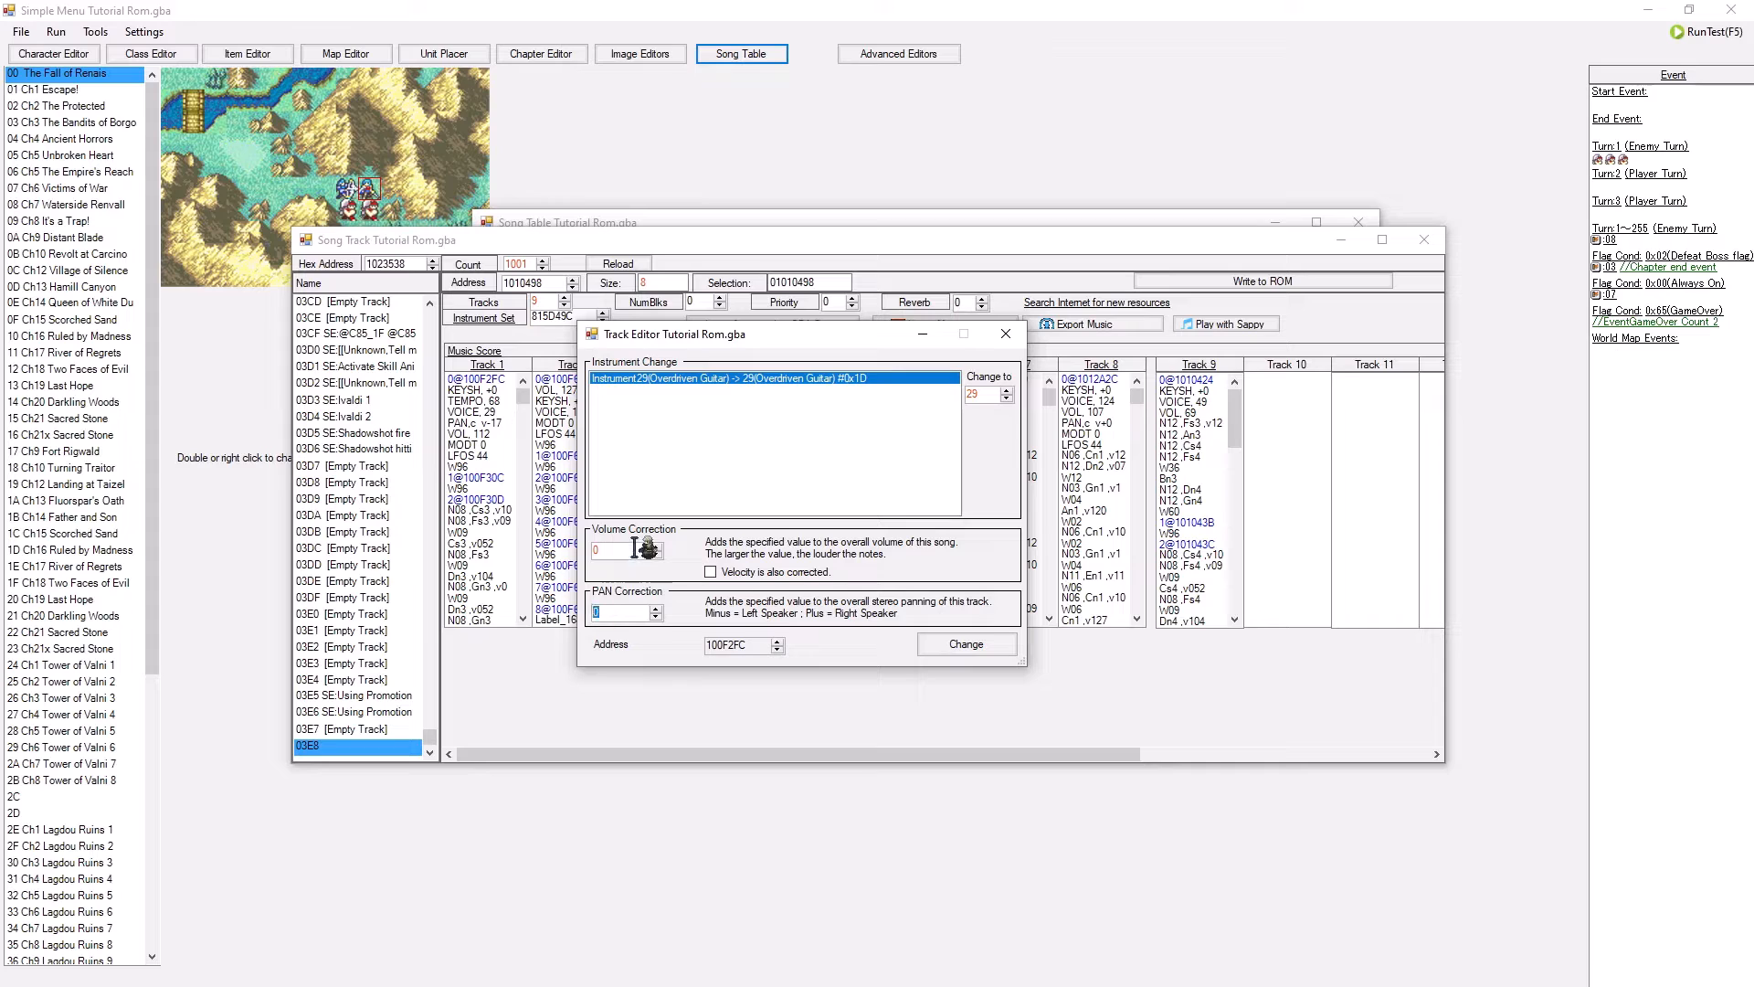
{"action": "left_click", "coordinate": [596, 549]}
{"action": "left_click", "coordinate": [618, 551]}
{"action": "left_click_drag", "start_coordinate": [617, 614], "coordinate": [559, 620]}
{"action": "left_click", "coordinate": [1005, 333]}
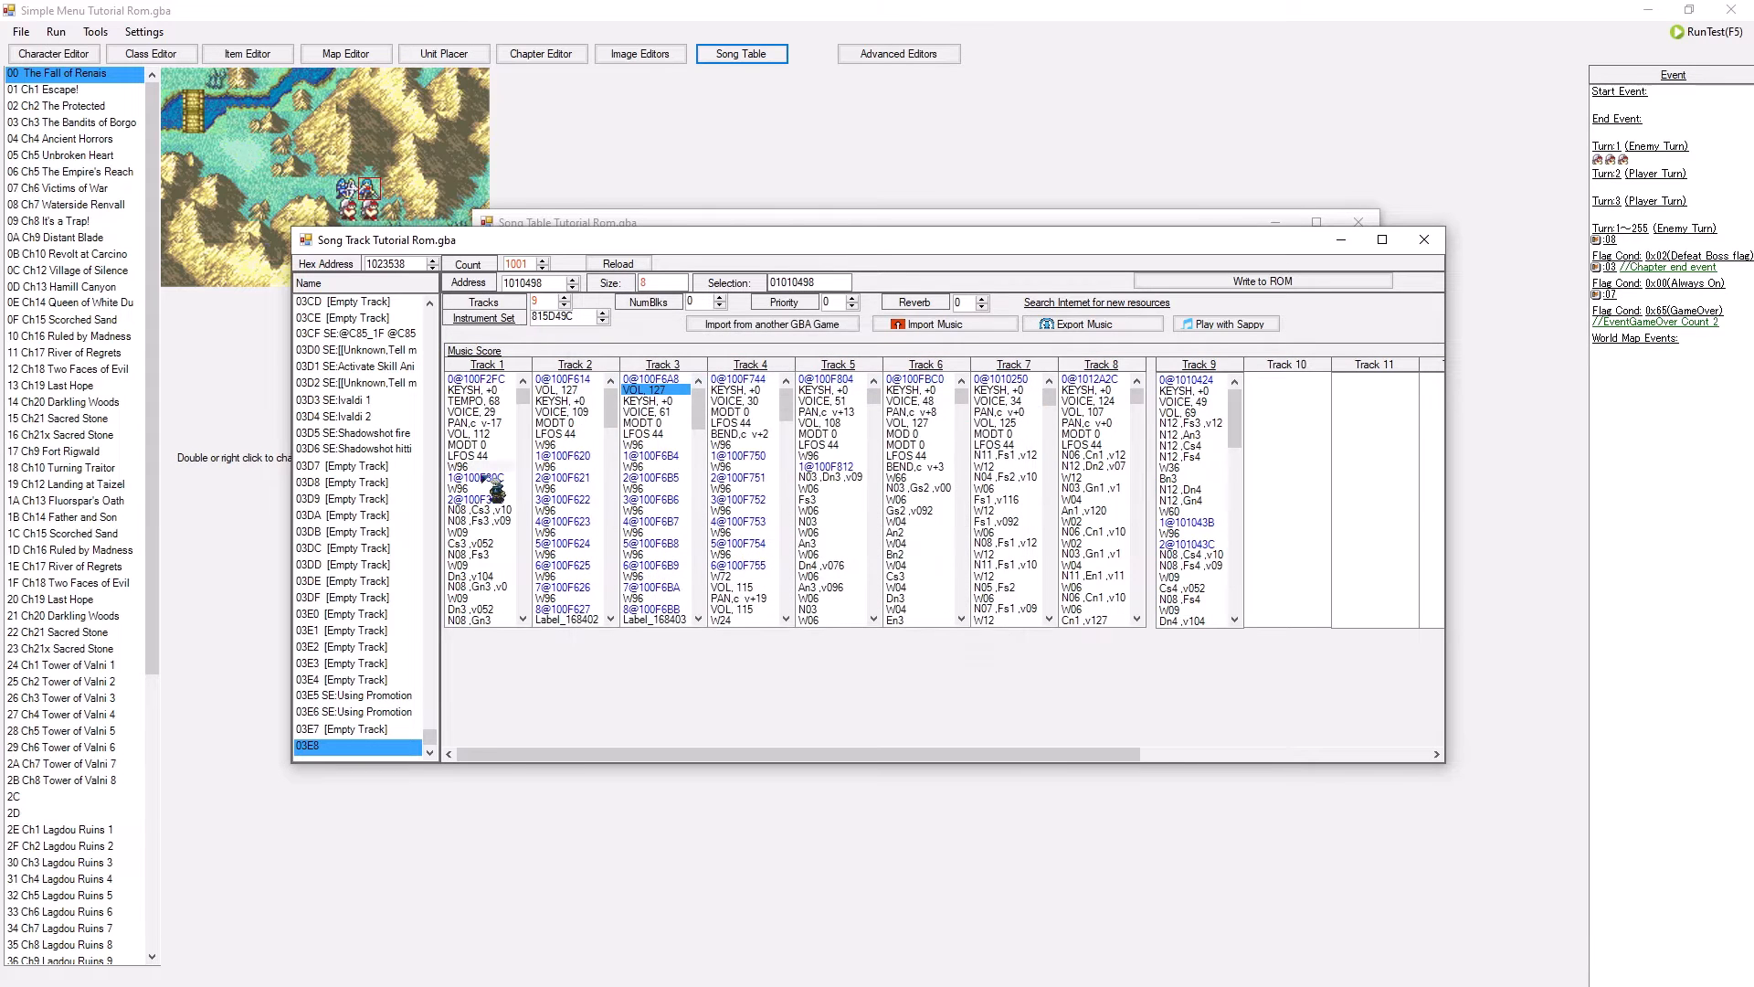
- Set the priority of song 03E8 to A and write the change to the ROM
{"action": "scroll", "coordinate": [393, 422], "scroll_direction": "up", "scroll_amount": 3}
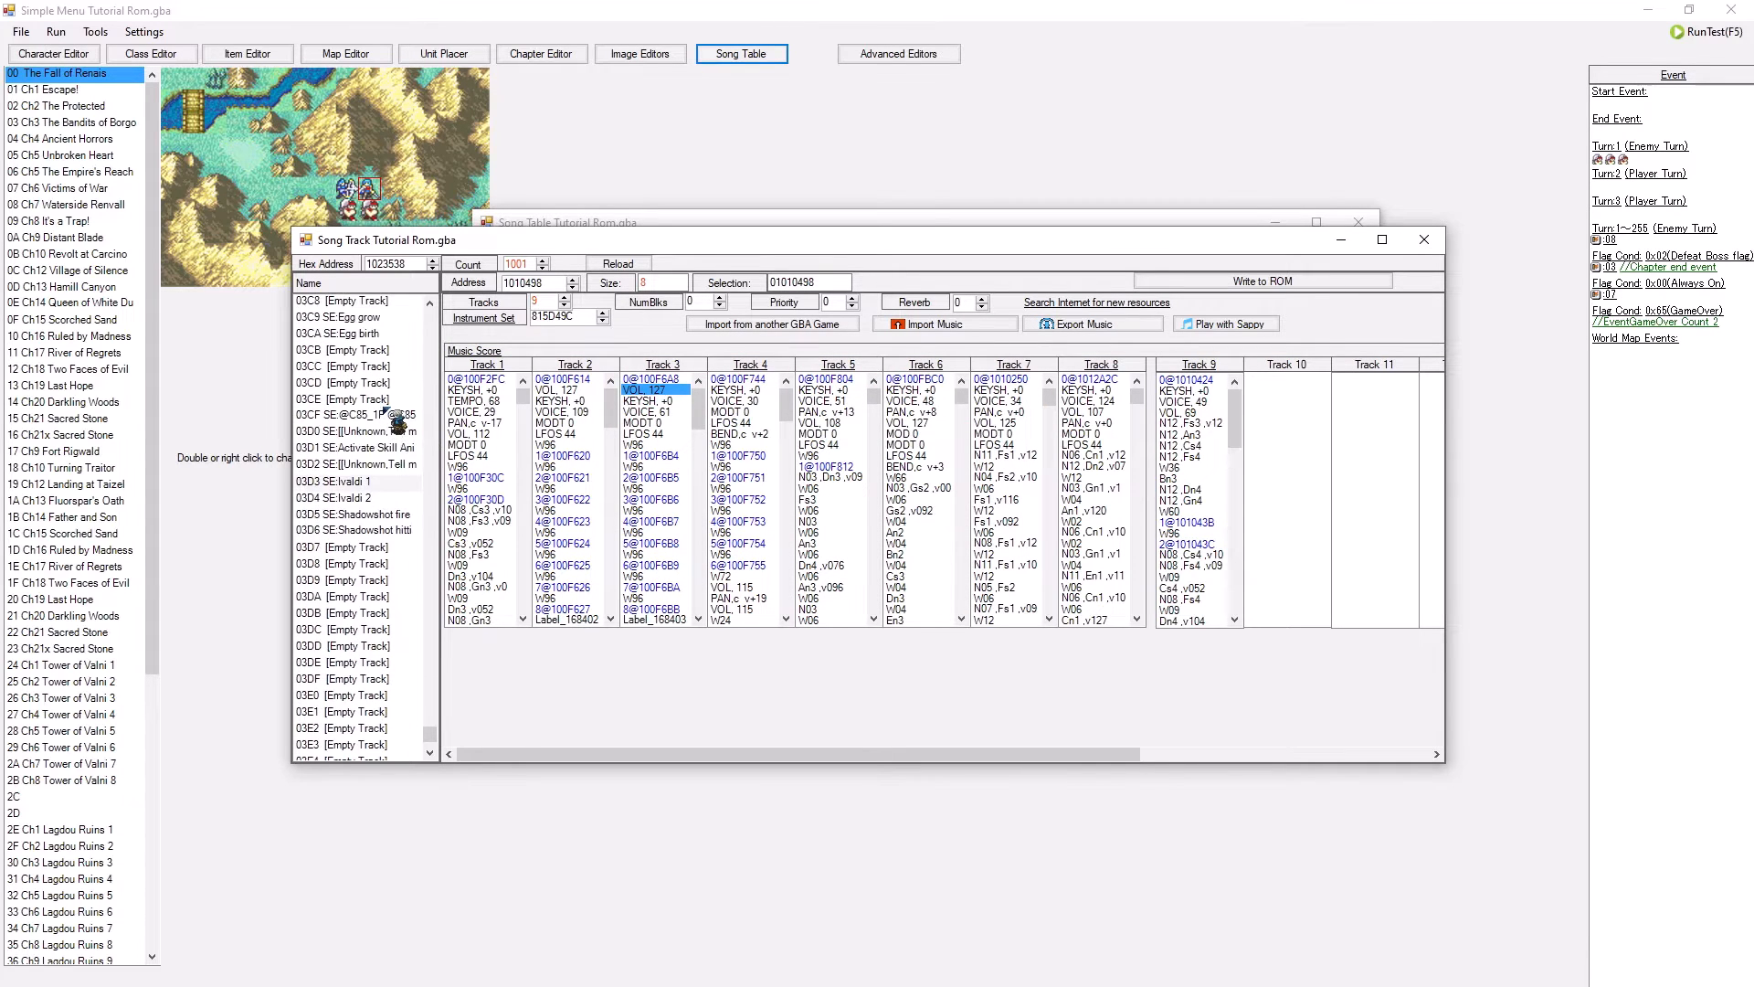
{"action": "scroll", "coordinate": [371, 442], "scroll_direction": "down", "scroll_amount": 3}
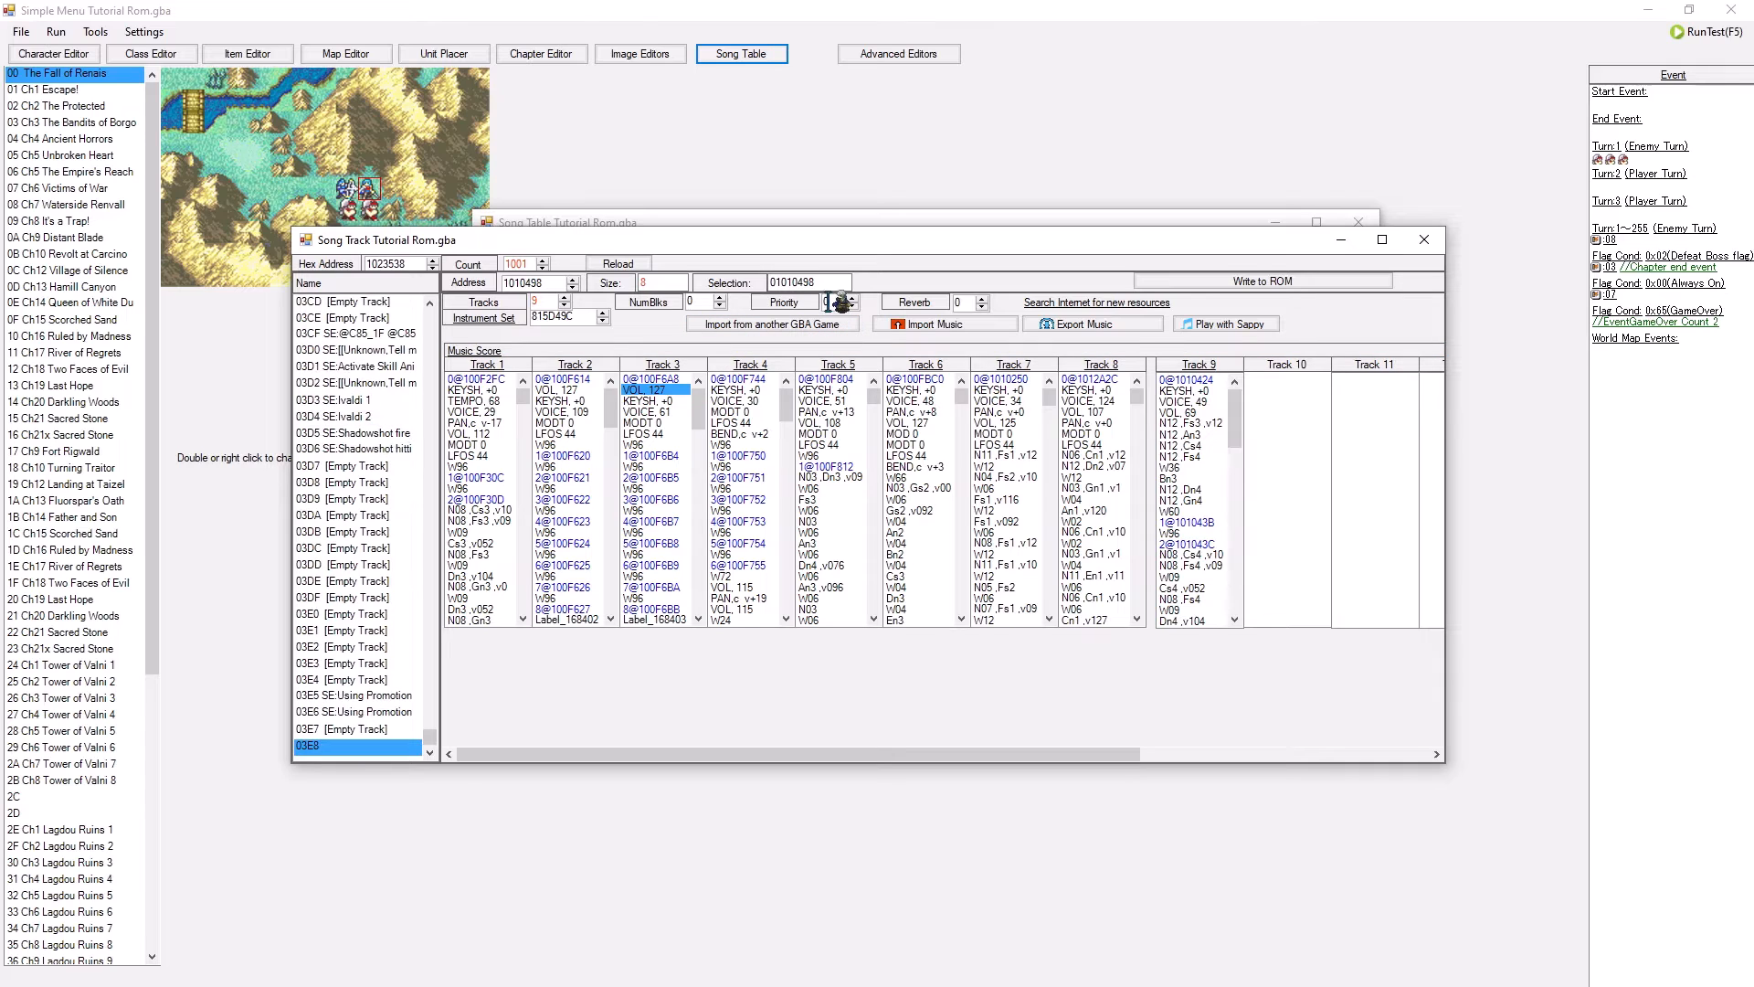
{"action": "type", "text": "A"}
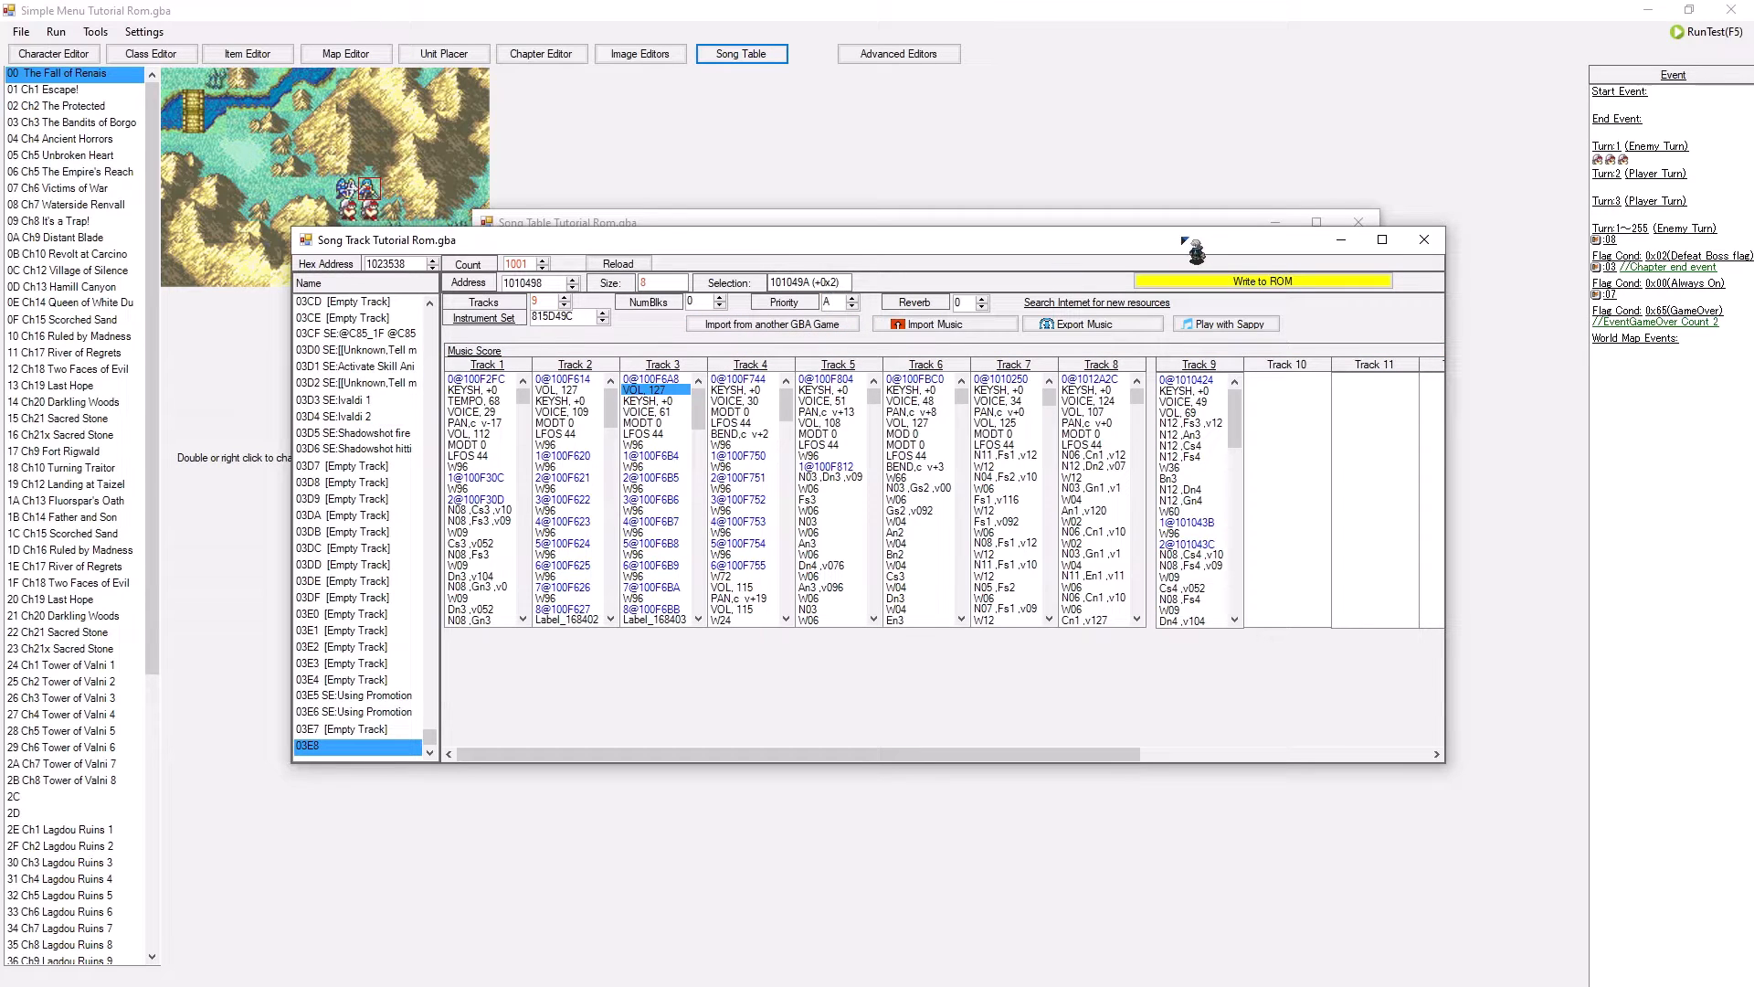
{"action": "left_click", "coordinate": [1232, 277]}
- Look up song 1C in the track list to check its header settings, and return to song 03E8
{"action": "scroll", "coordinate": [365, 416], "scroll_direction": "up", "scroll_amount": 4}
{"action": "left_click", "coordinate": [367, 416]}
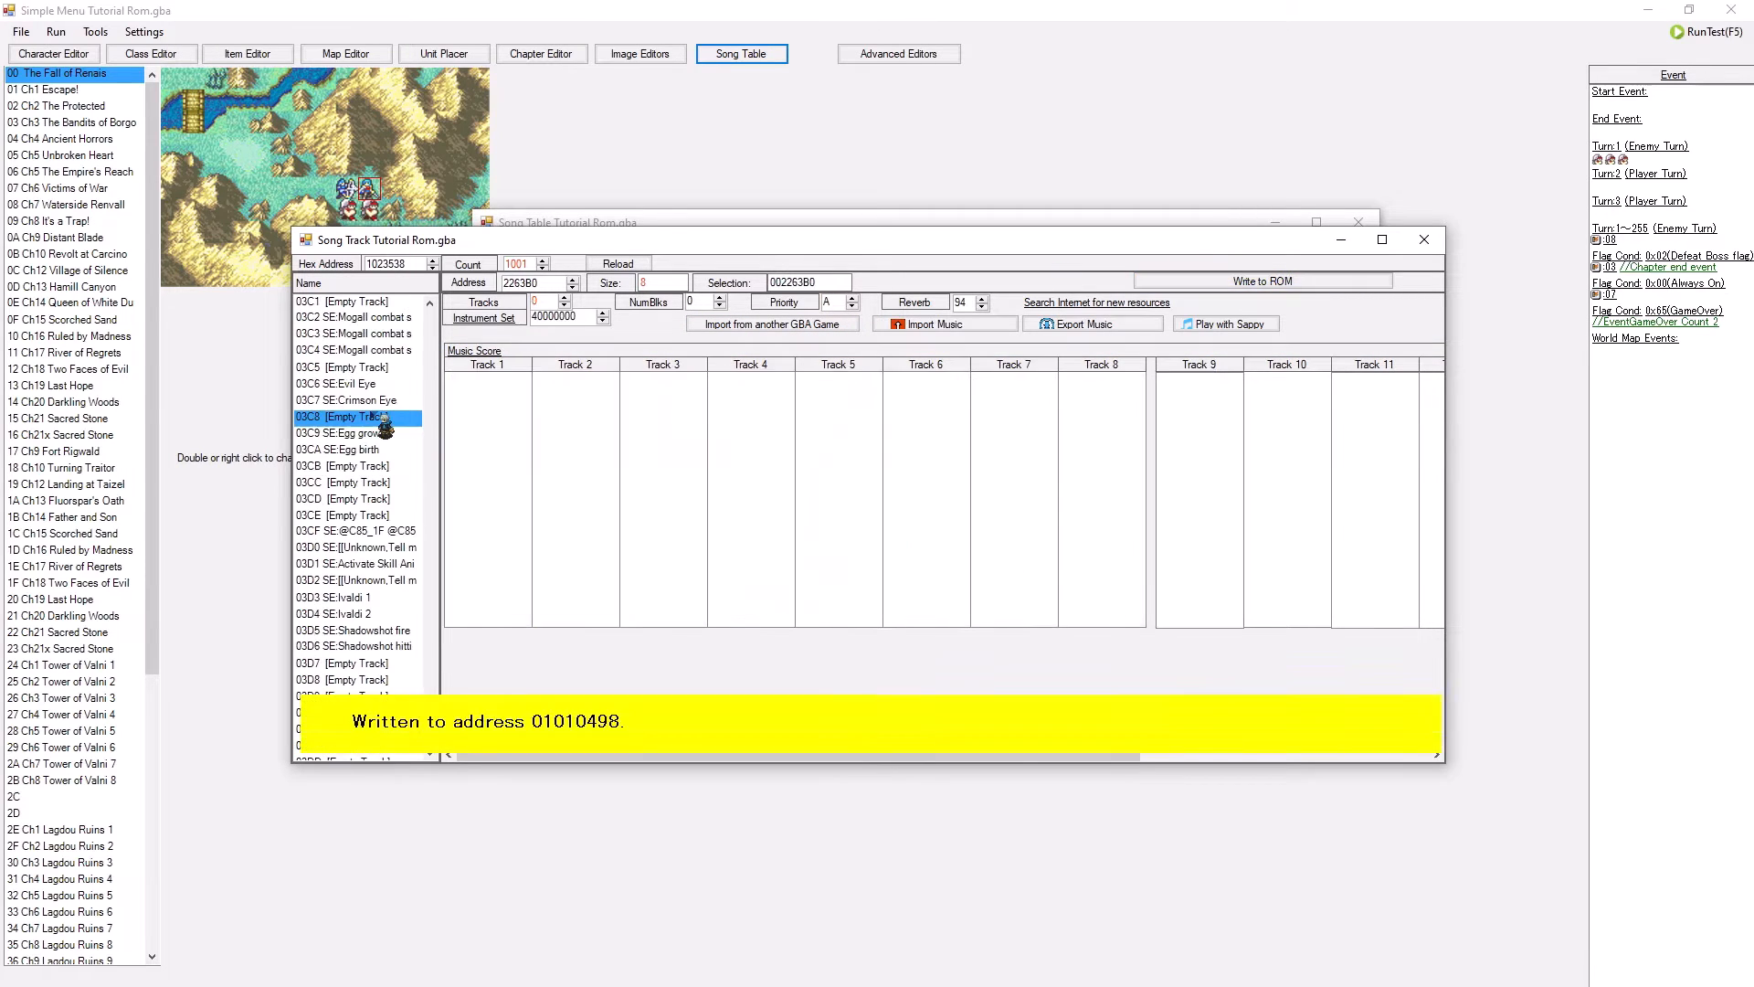
{"action": "type", "text": "1c"}
{"action": "left_click_drag", "start_coordinate": [428, 334], "coordinate": [408, 747]}
{"action": "left_click", "coordinate": [374, 745]}
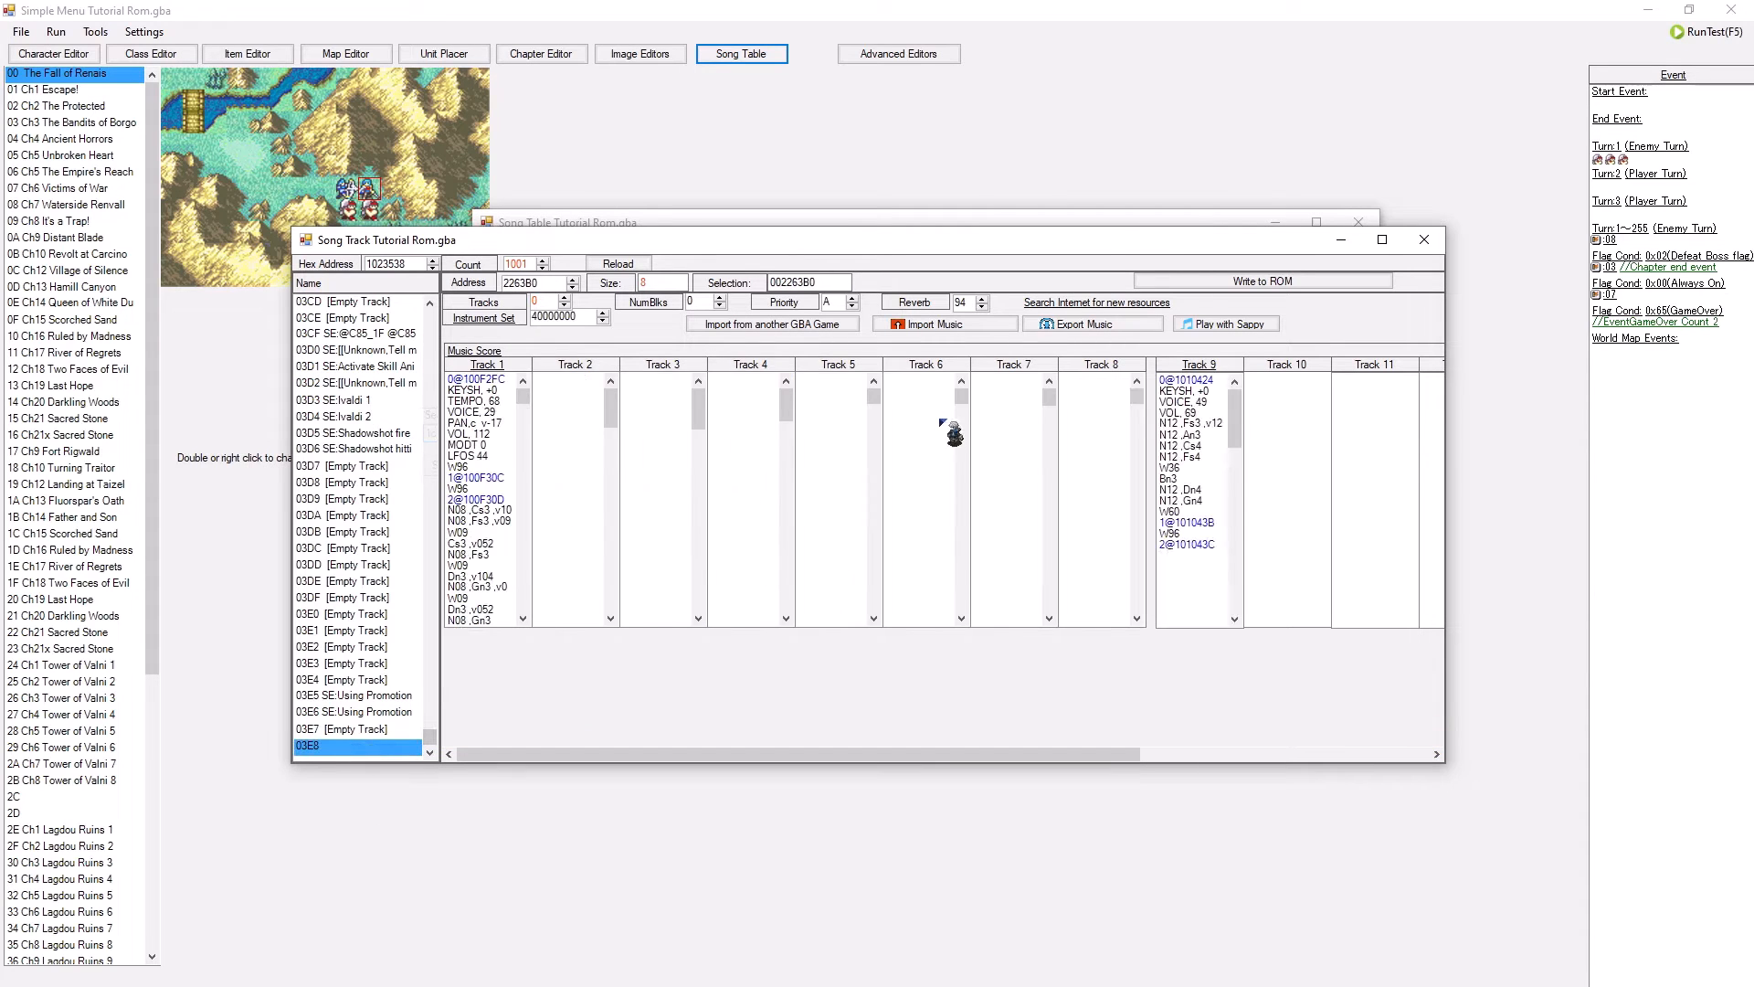
- Set the reverb of song 03E8 to 94 and write the change to the ROM
{"action": "type", "text": "9"}
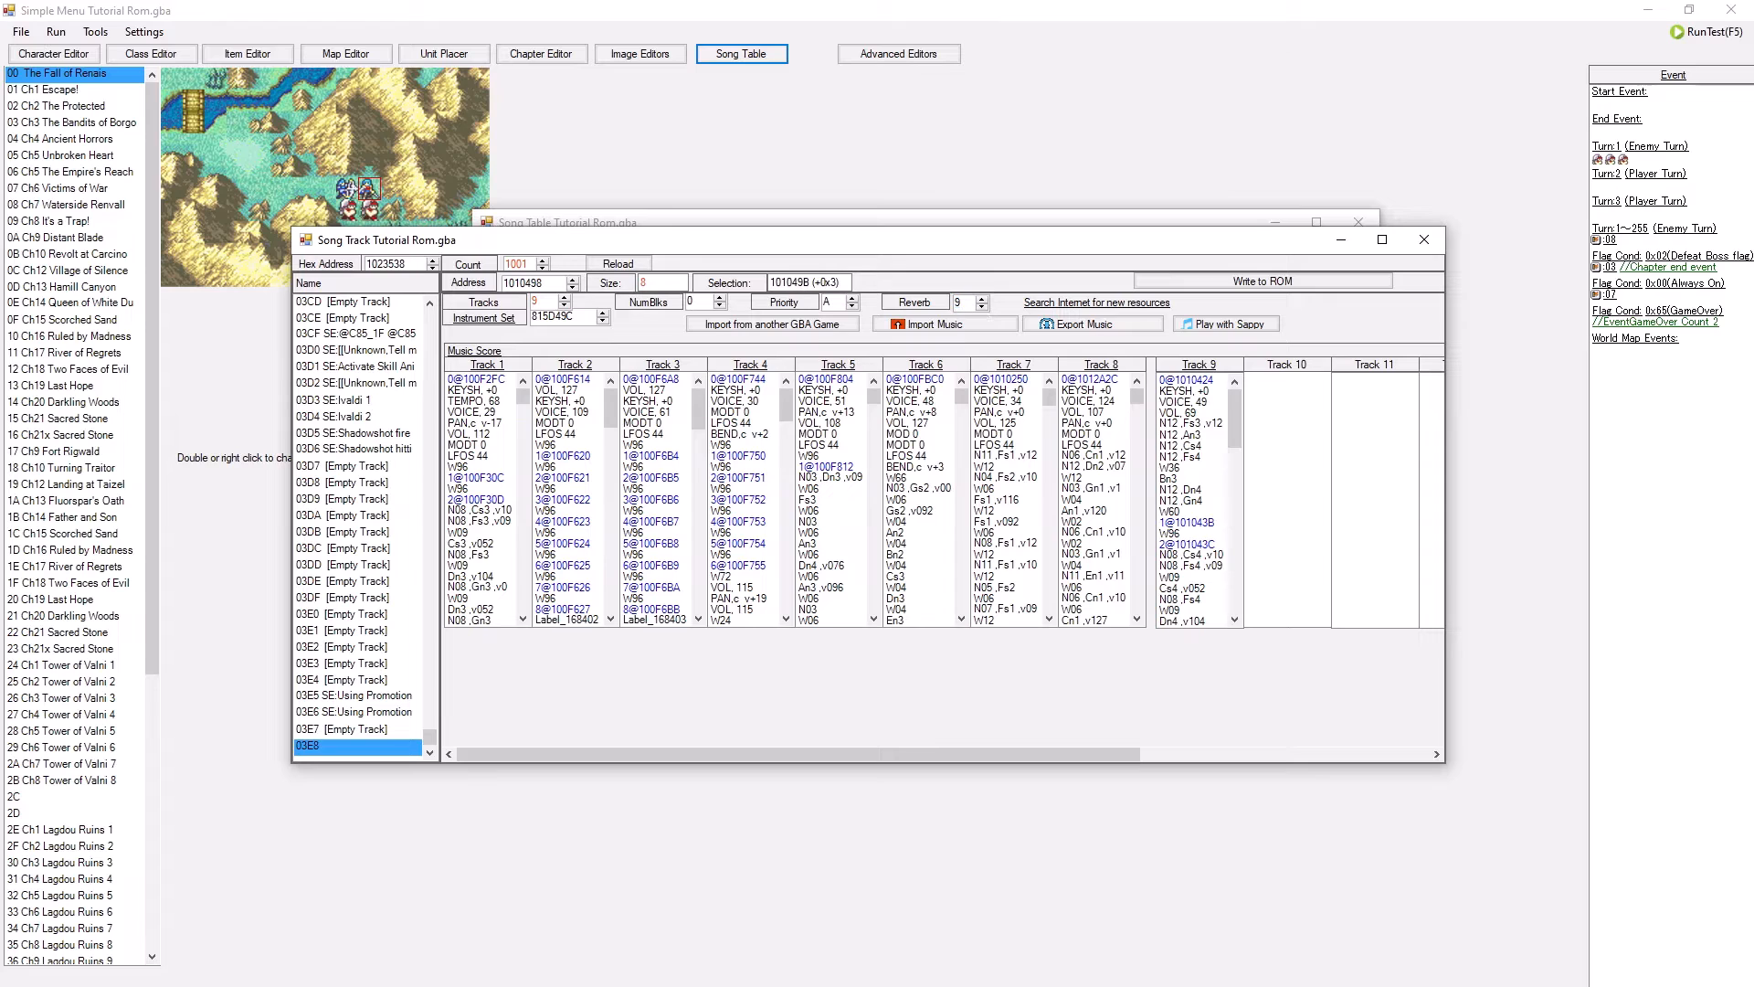
{"action": "key", "text": "Return"}
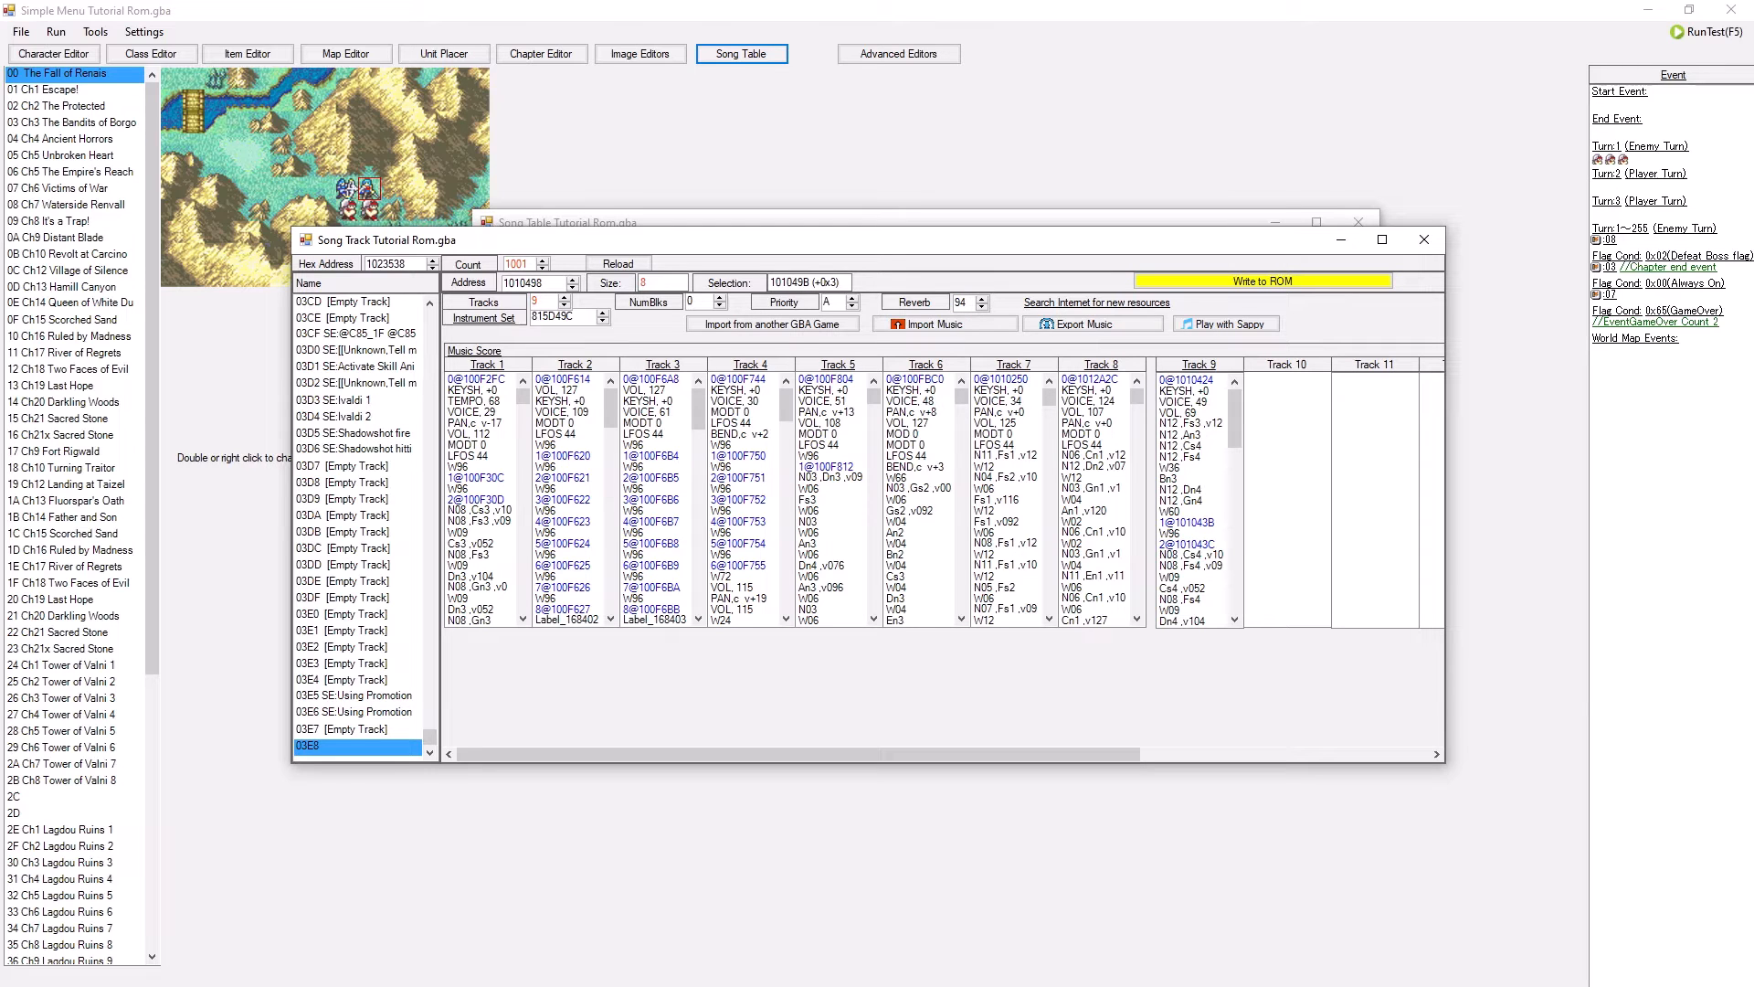
{"action": "left_click", "coordinate": [1258, 290]}
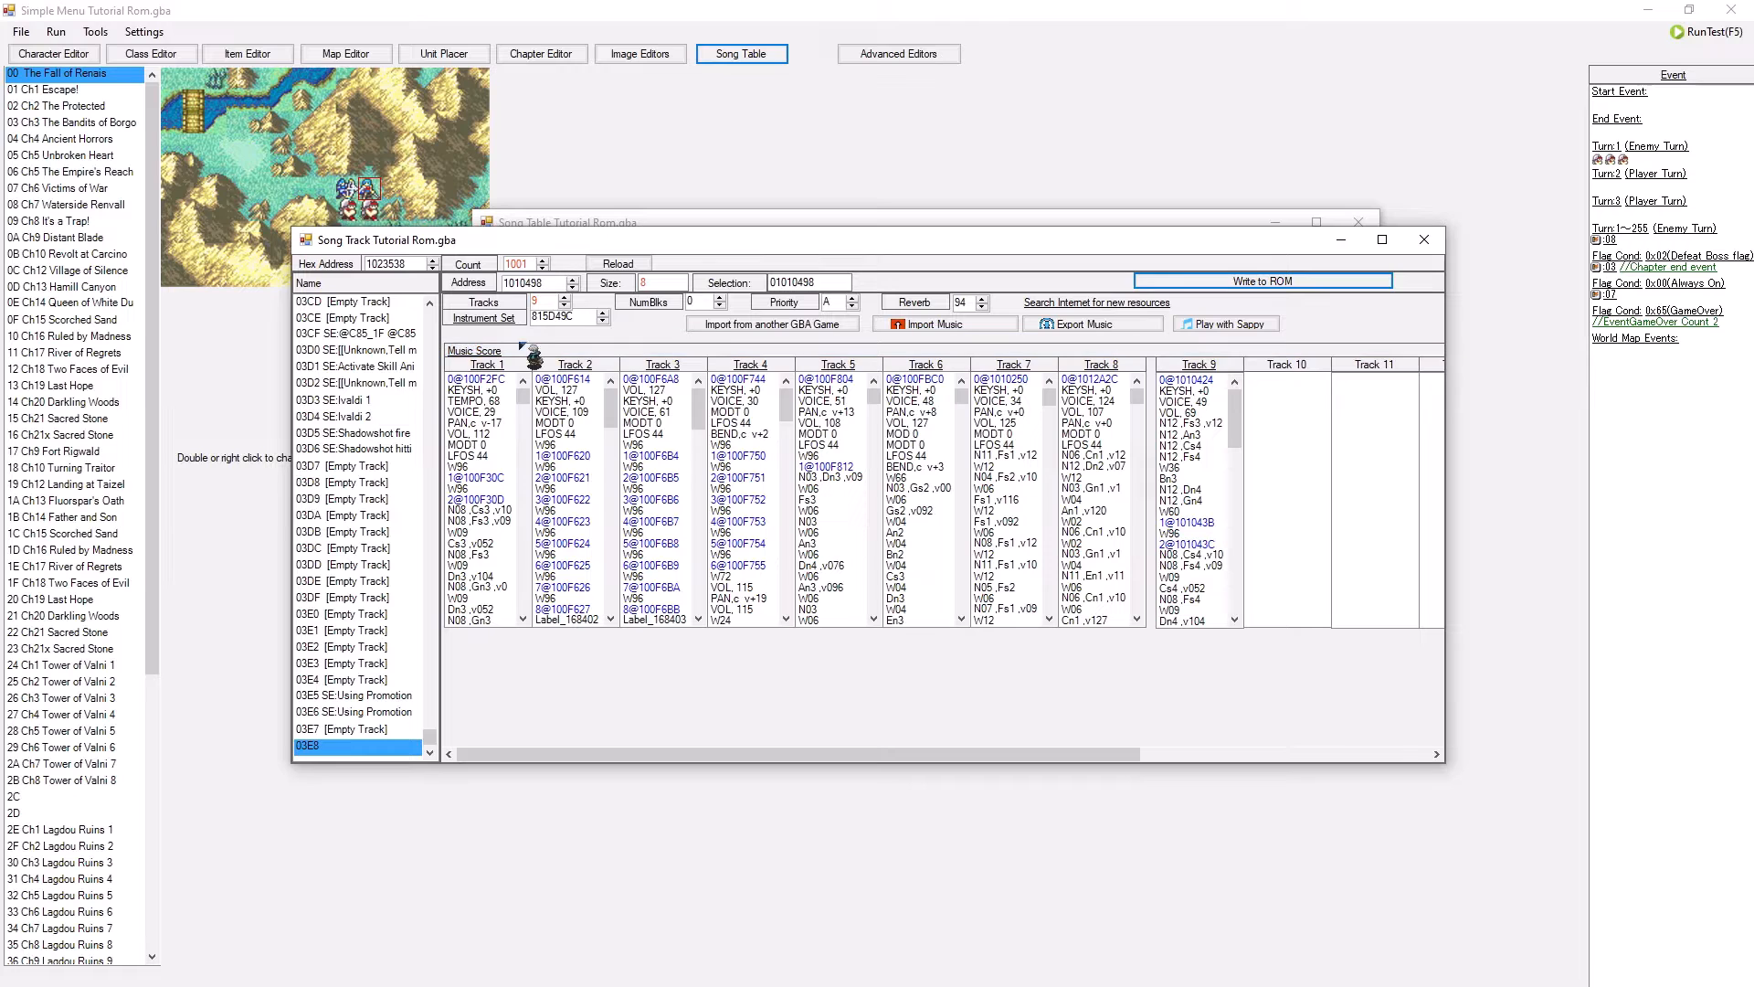
- Review the list of instruments in song 03E8's instrument set down to its last entry, and close the editor
{"action": "left_click", "coordinate": [487, 318]}
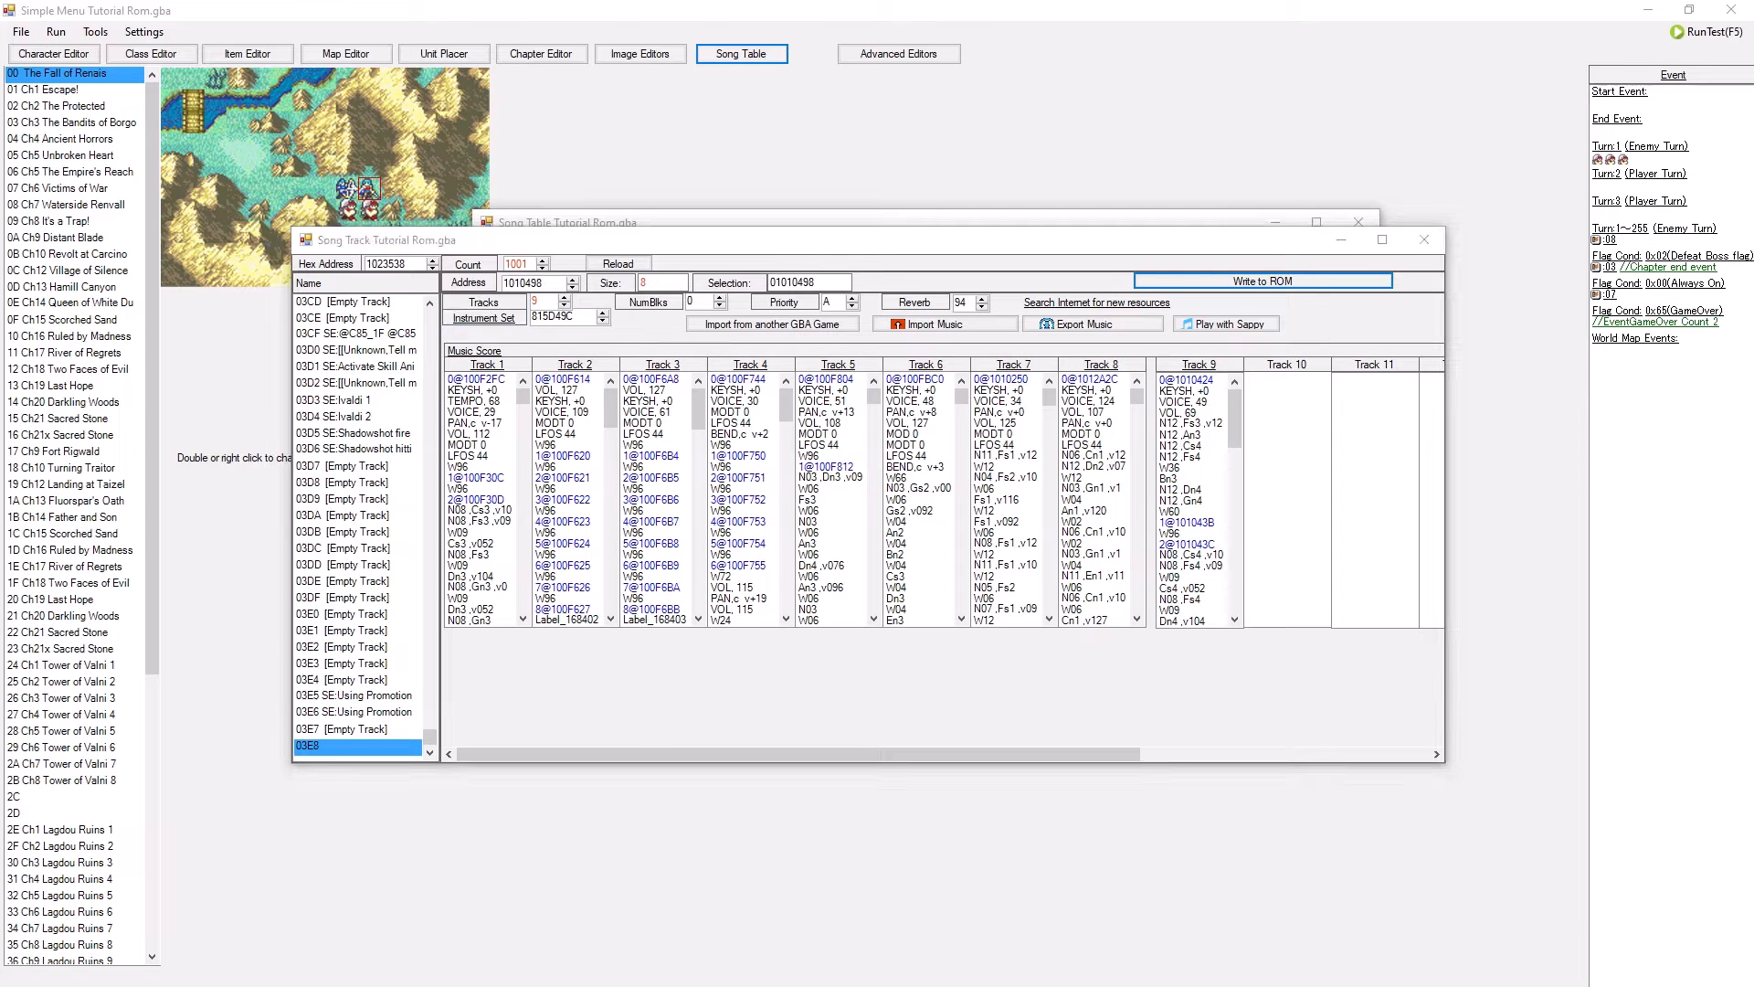
{"action": "scroll", "coordinate": [574, 388], "scroll_direction": "down", "scroll_amount": 4}
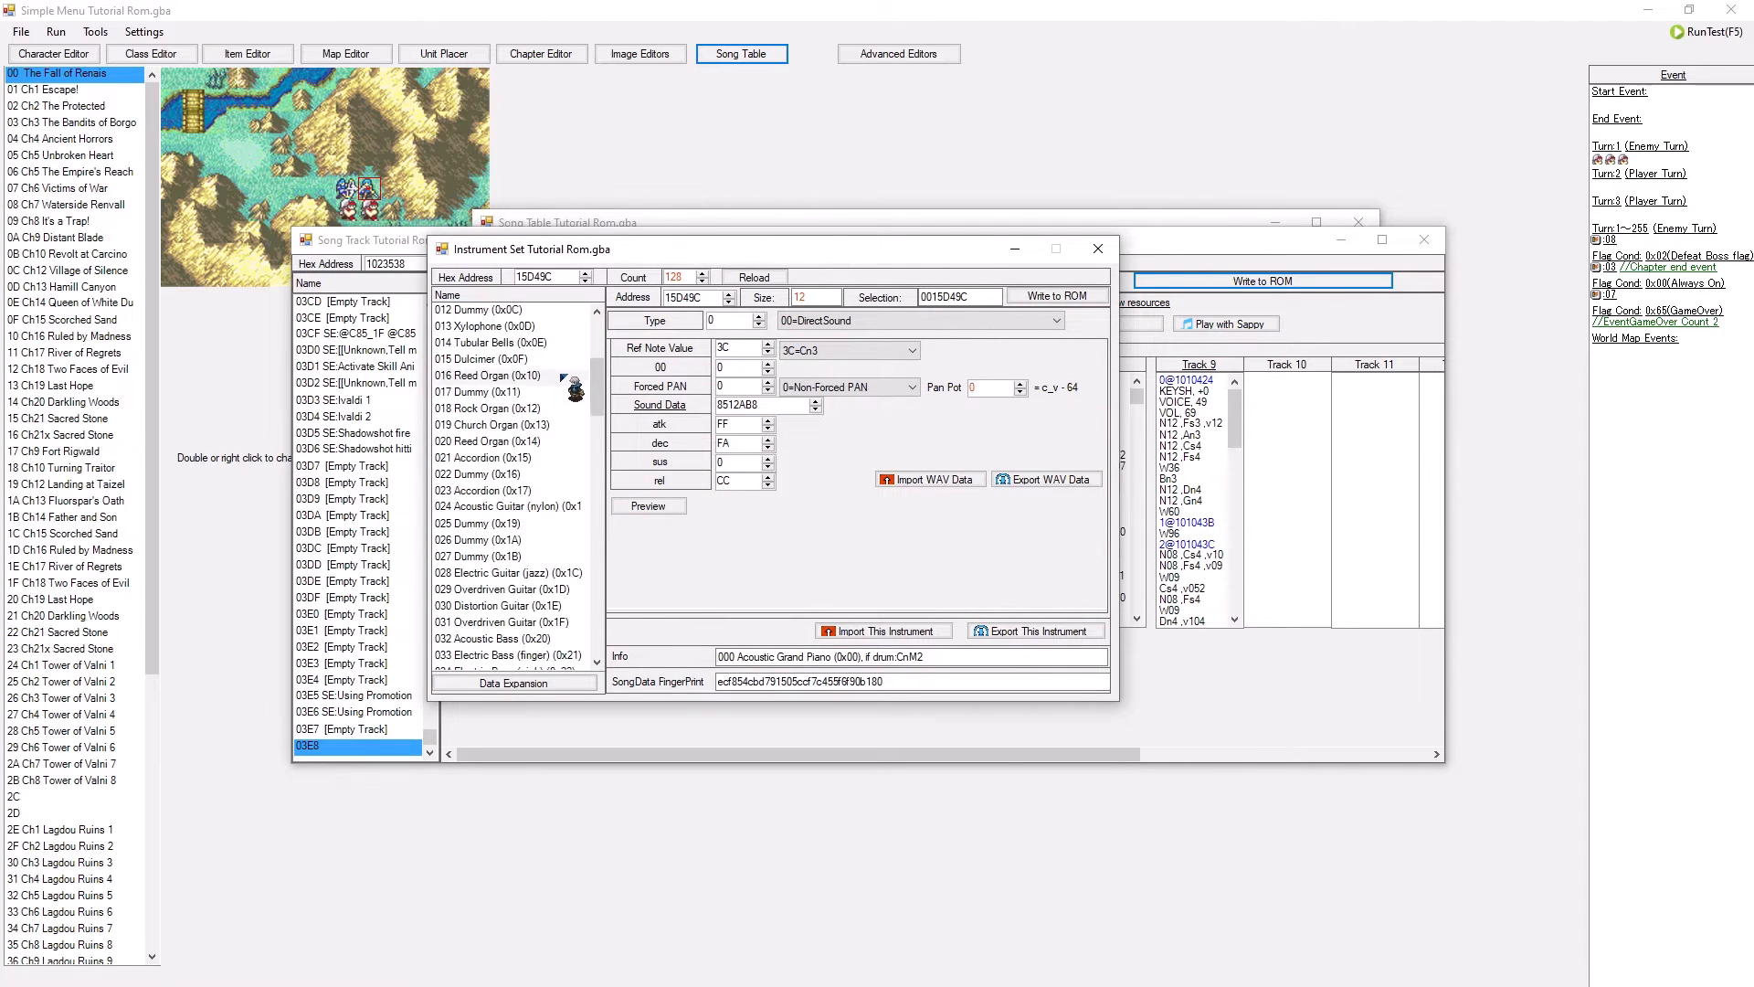
{"action": "scroll", "coordinate": [563, 377], "scroll_direction": "down", "scroll_amount": 20}
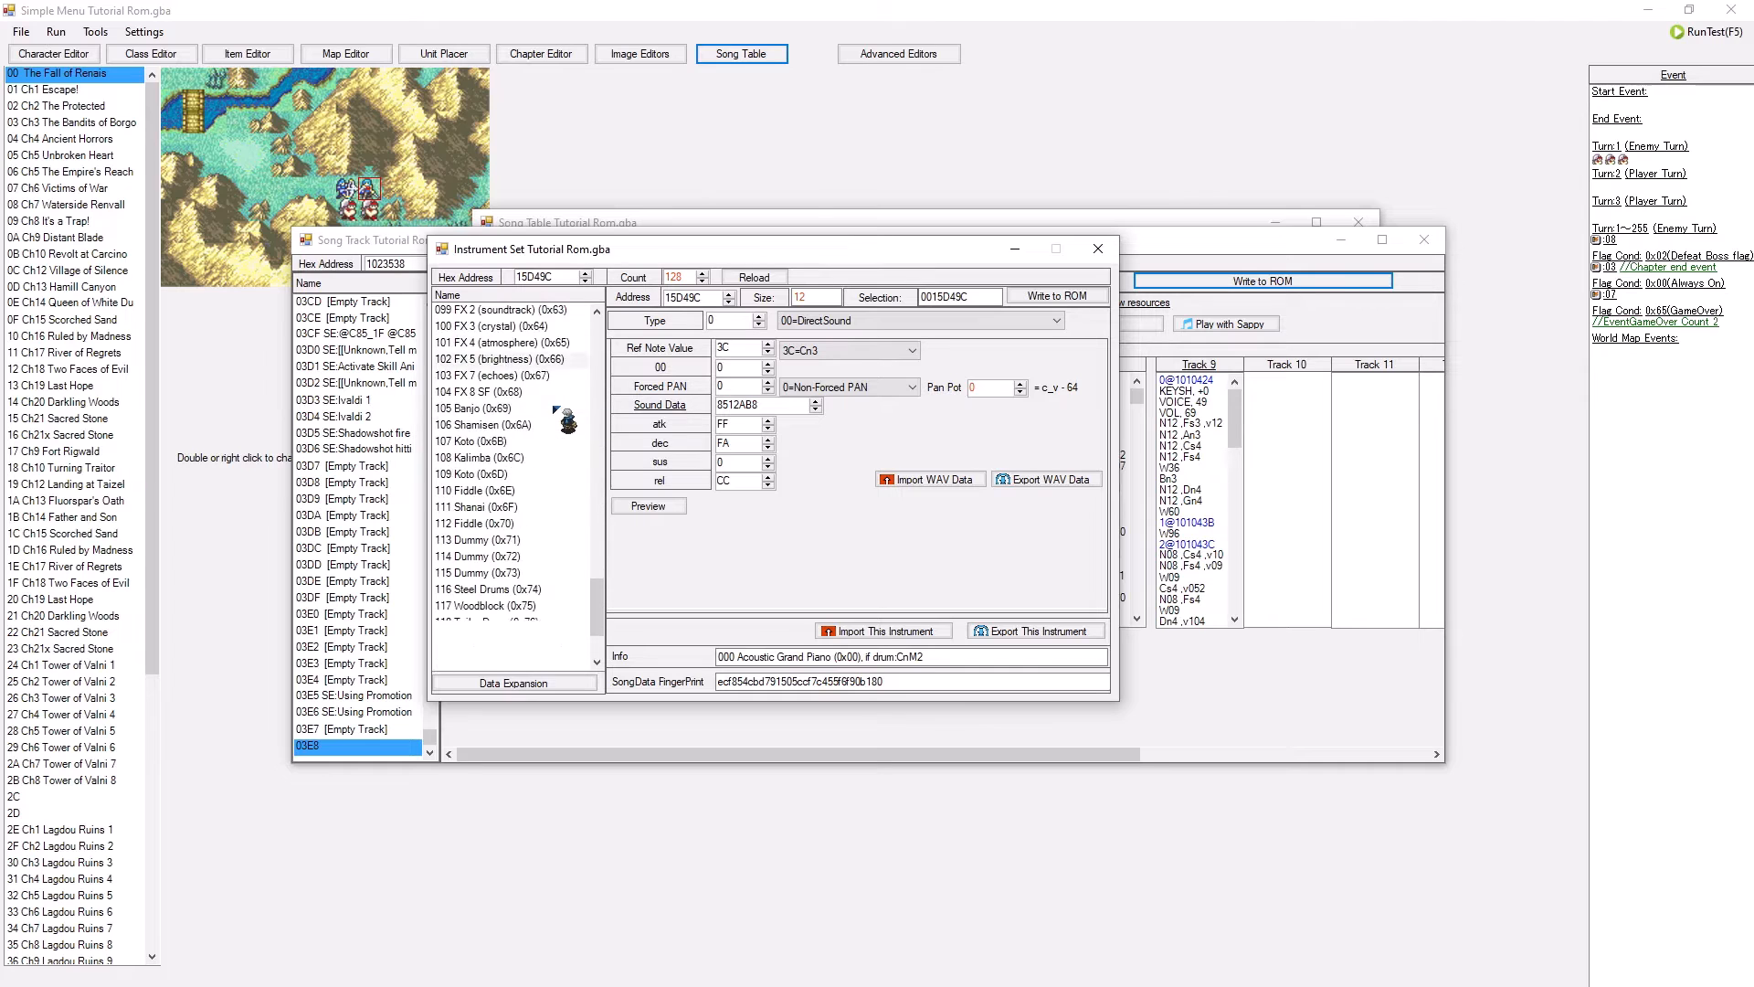
{"action": "scroll", "coordinate": [566, 420], "scroll_direction": "down", "scroll_amount": 3}
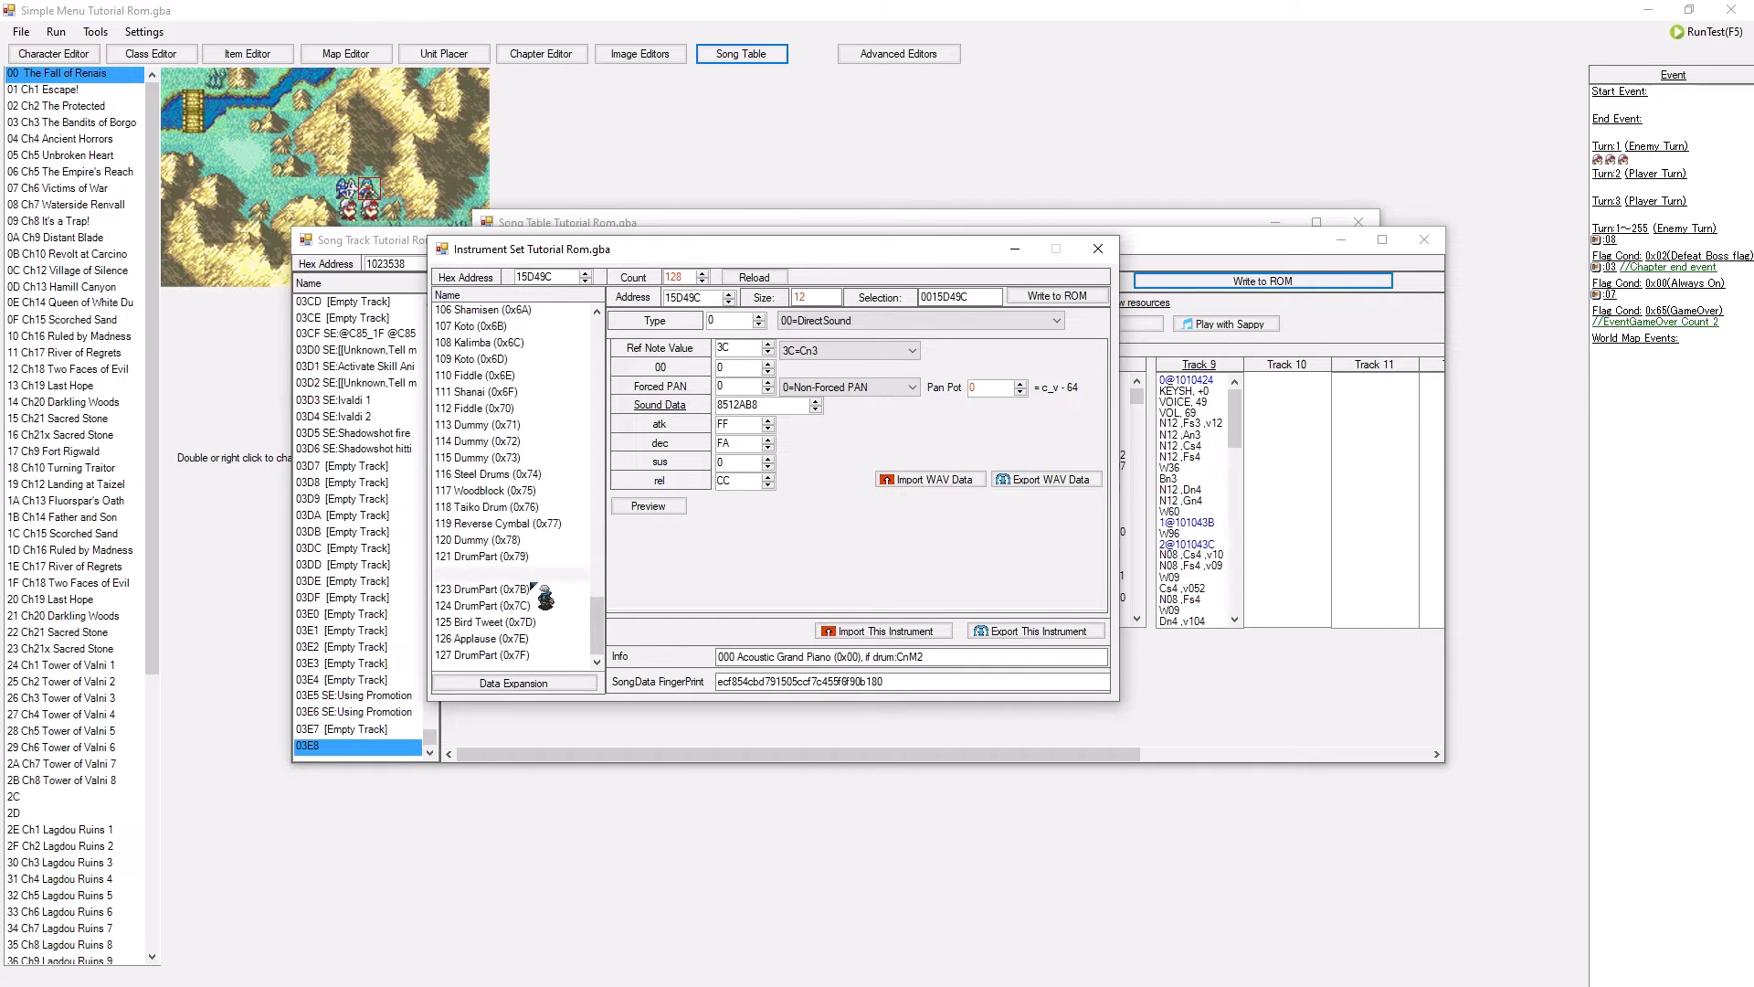
{"action": "left_click_drag", "start_coordinate": [598, 626], "coordinate": [606, 763]}
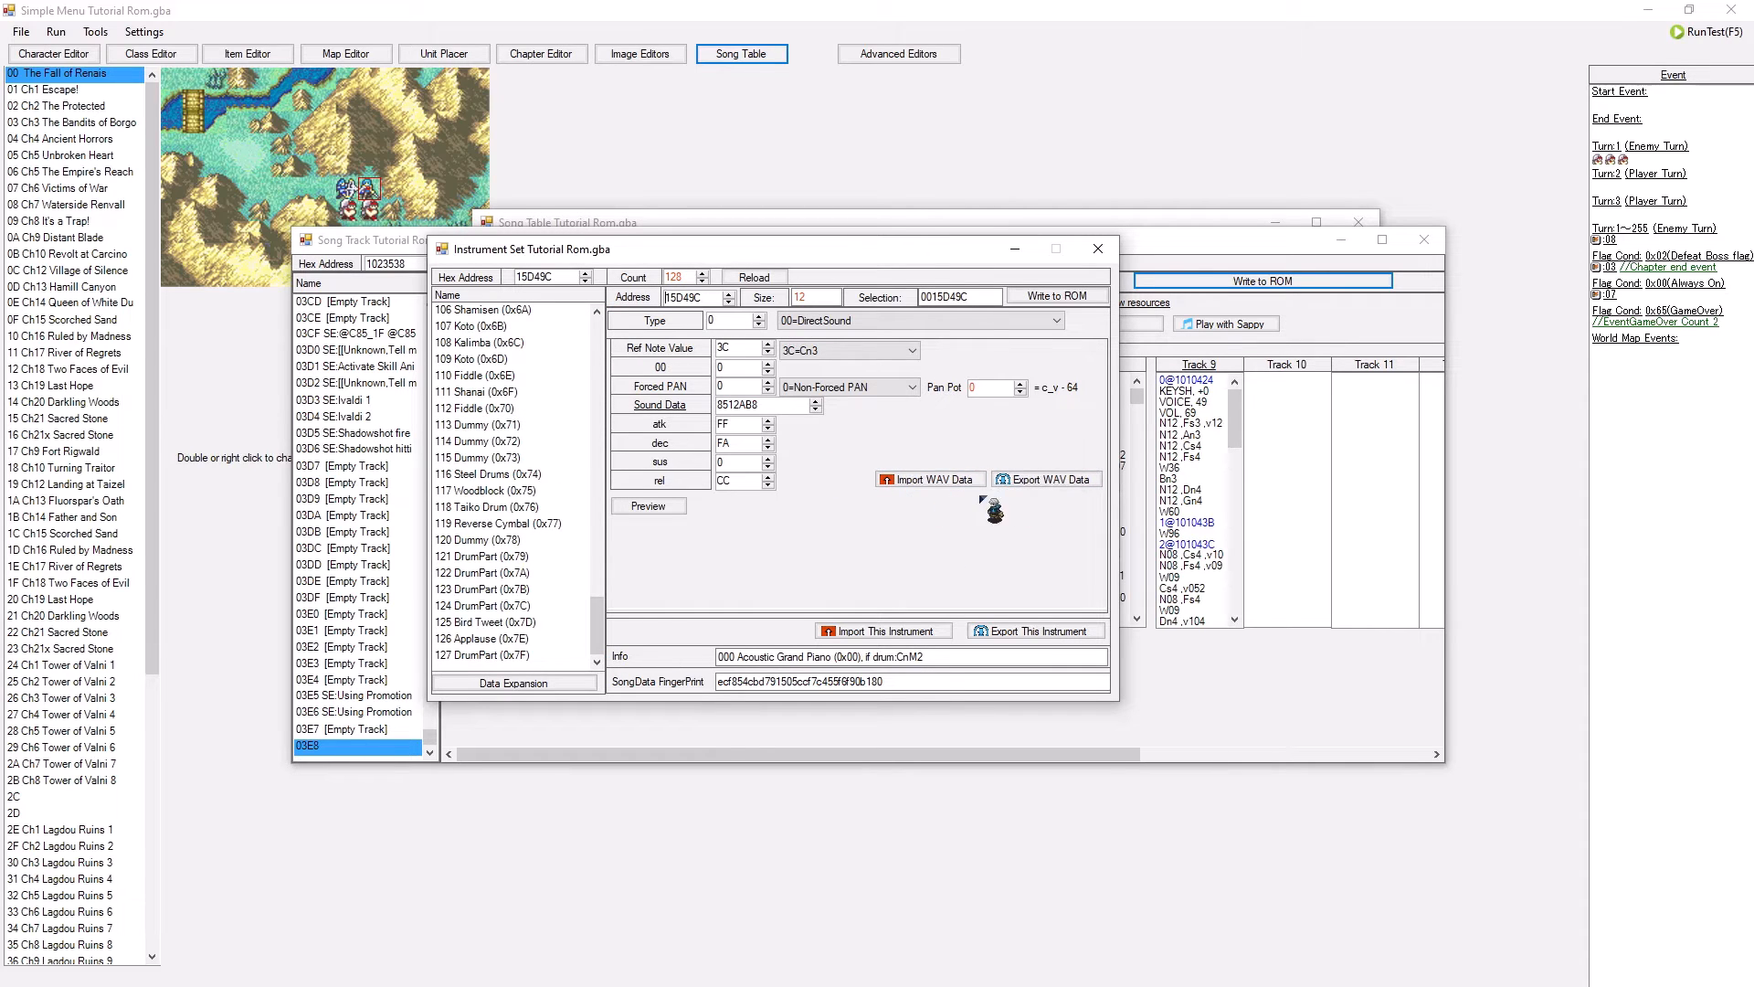
{"action": "left_click", "coordinate": [1098, 249]}
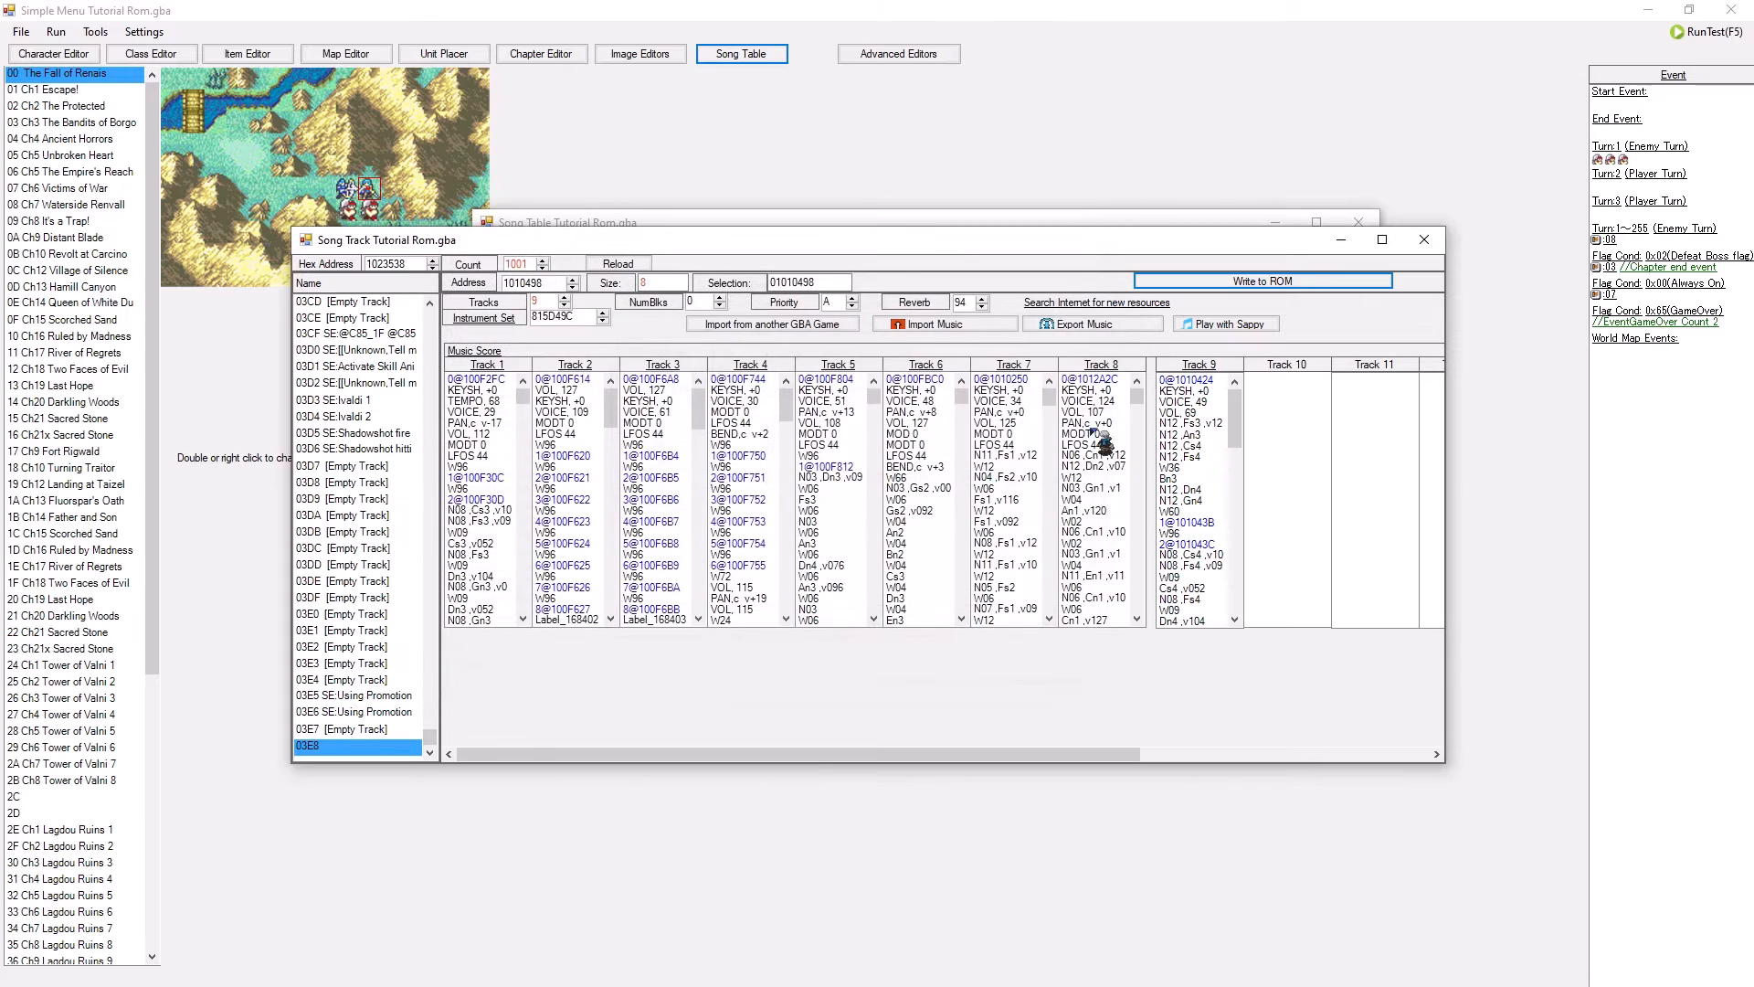
- Look over the all-tracks change options, the music import and the online resource search for song 03E8
{"action": "left_click", "coordinate": [589, 354]}
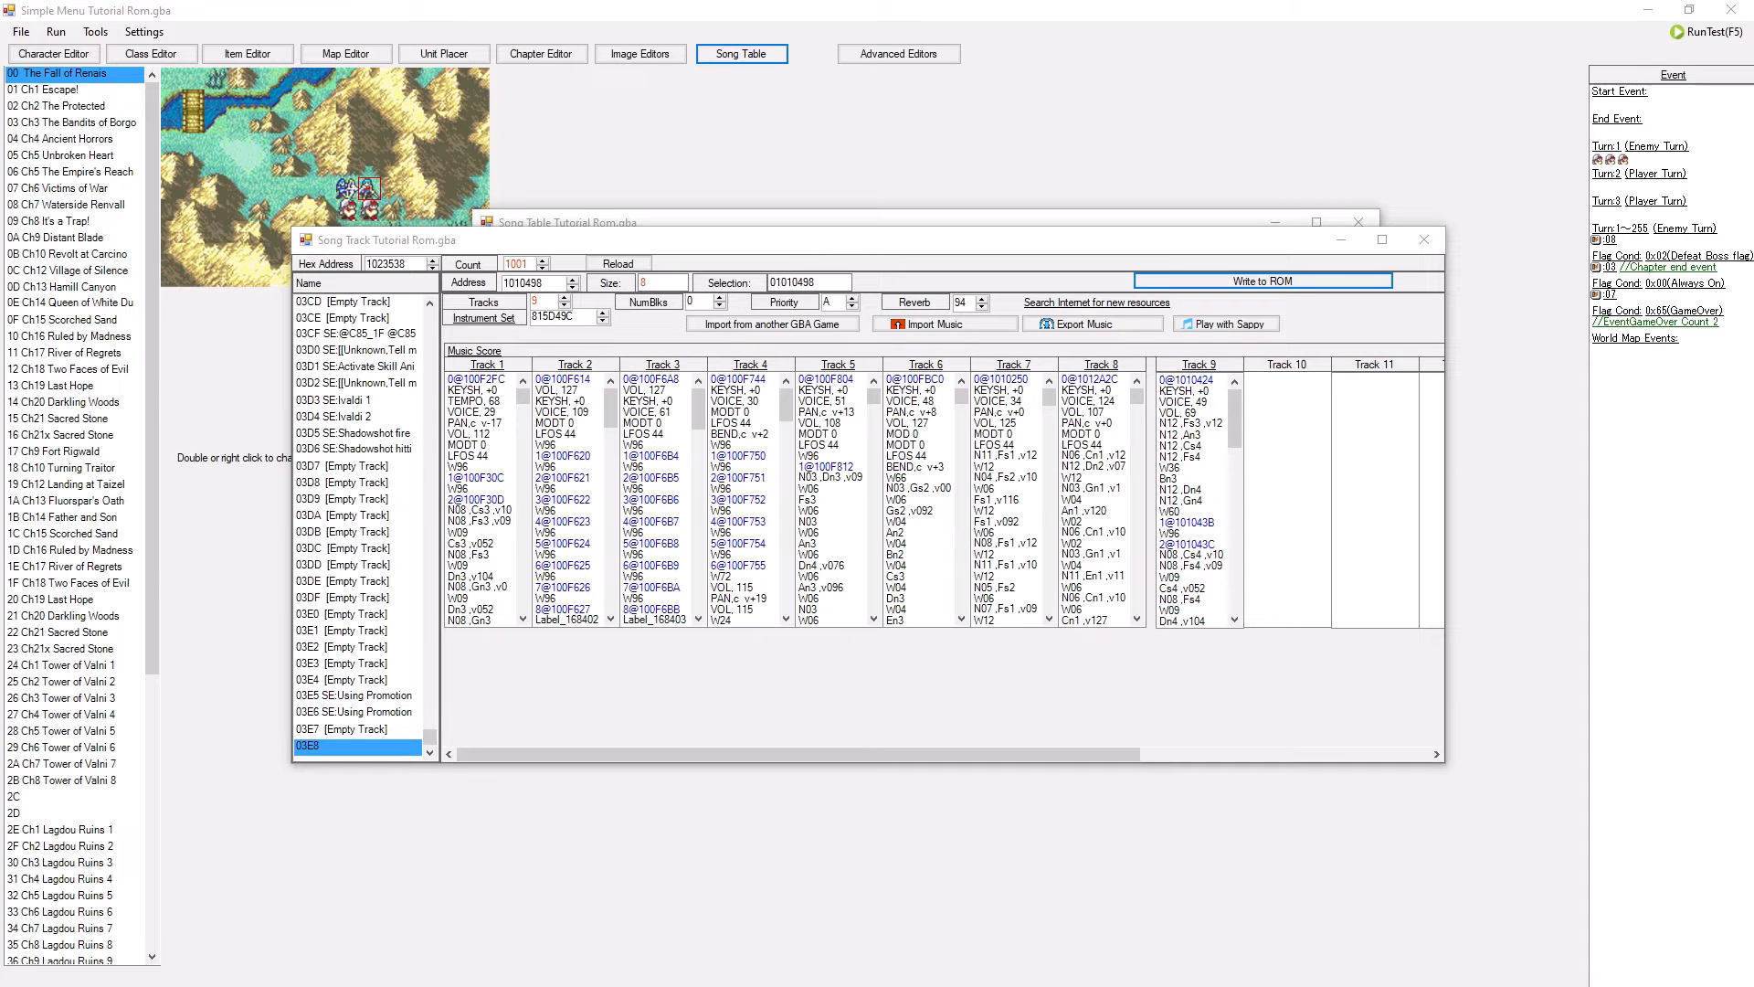
{"action": "left_click_drag", "start_coordinate": [446, 324], "coordinate": [831, 377]}
{"action": "left_click", "coordinate": [1014, 378]}
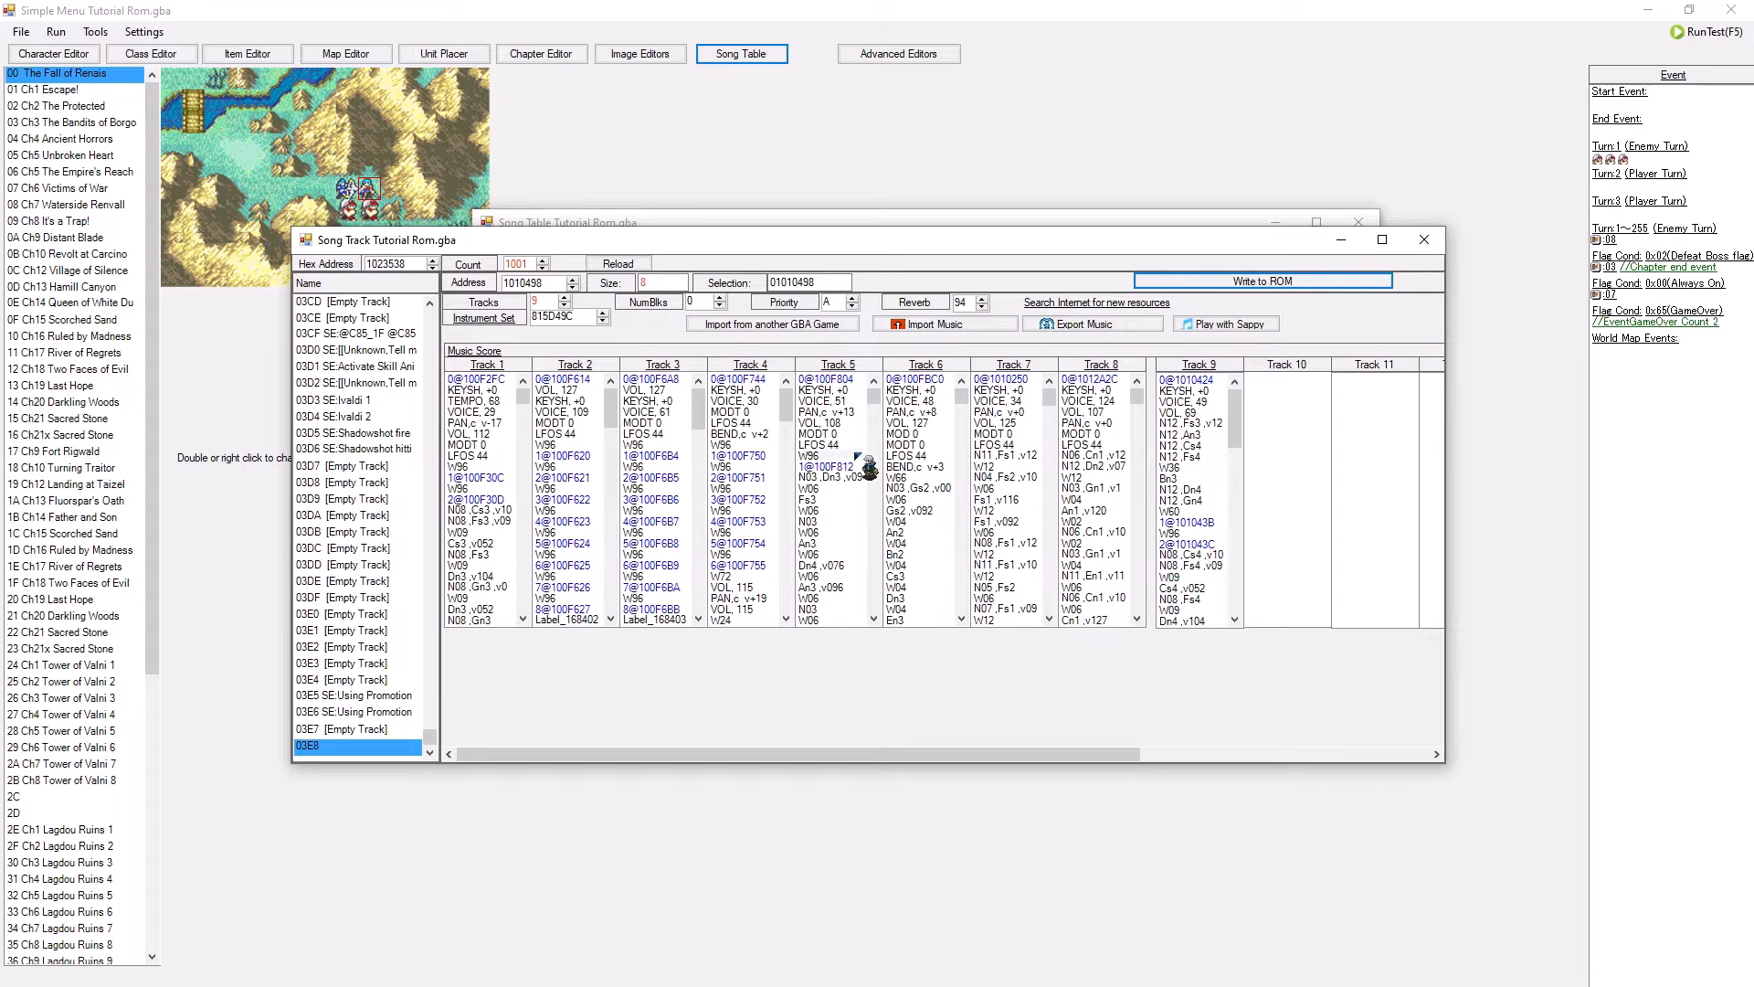
{"action": "left_click", "coordinate": [953, 333]}
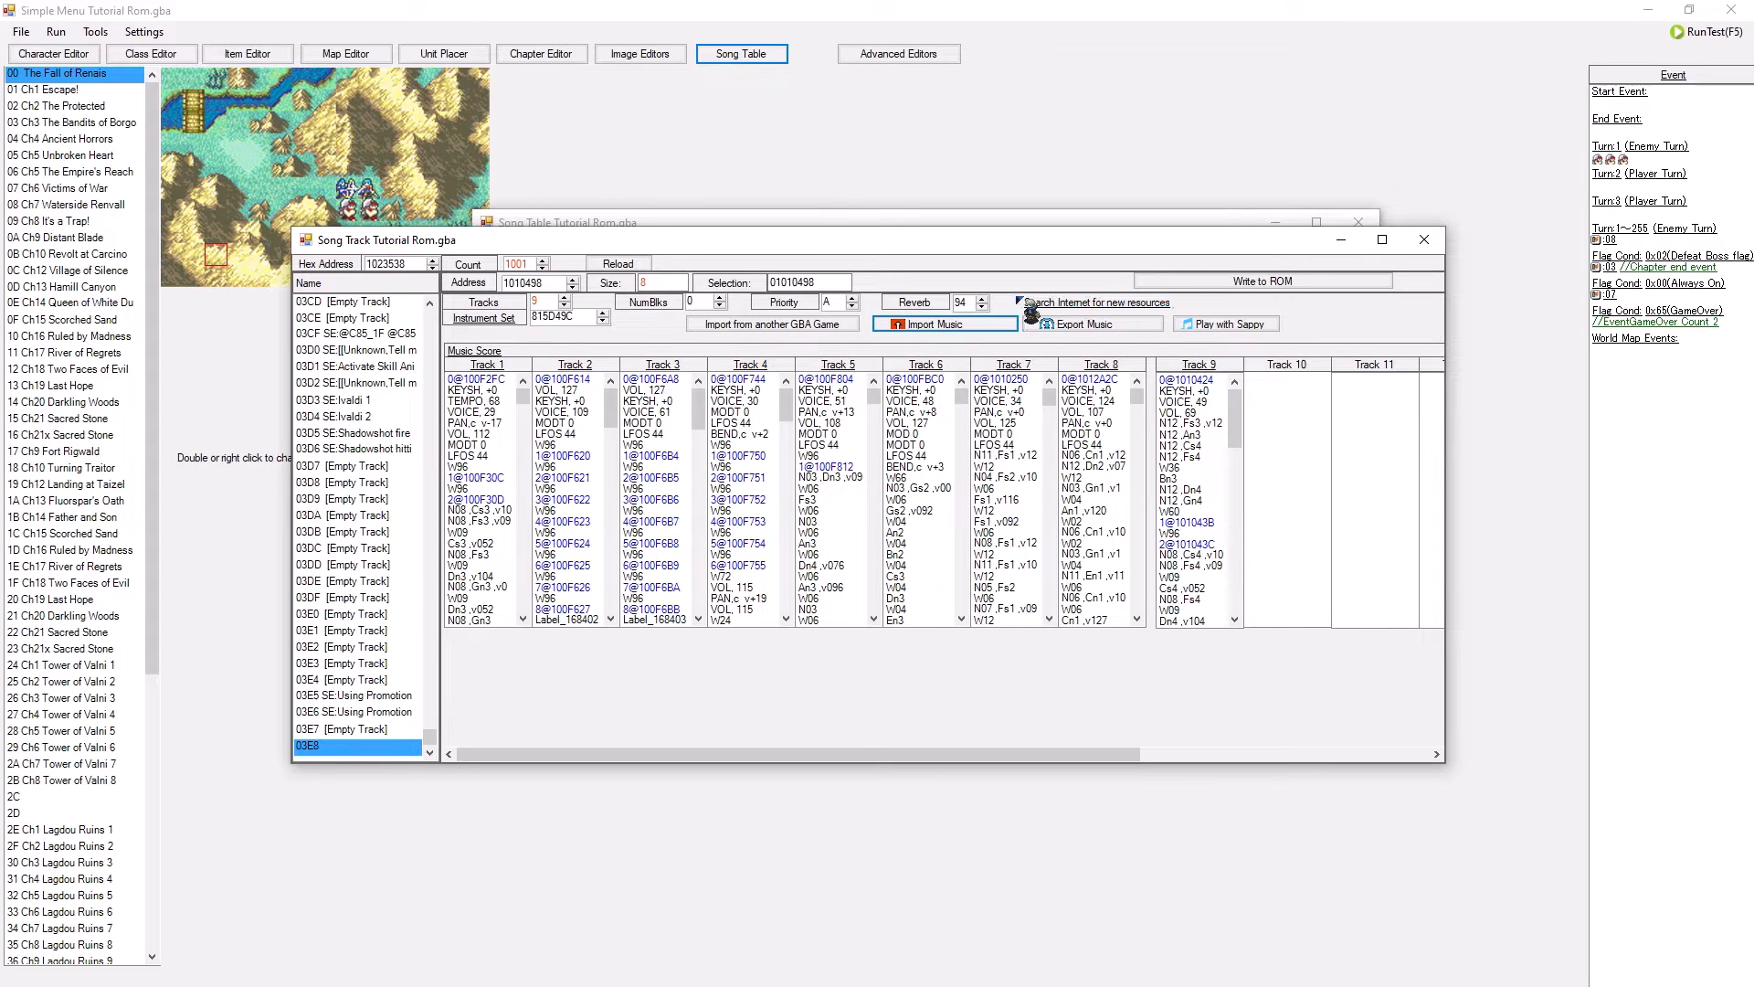
{"action": "left_click", "coordinate": [1159, 303]}
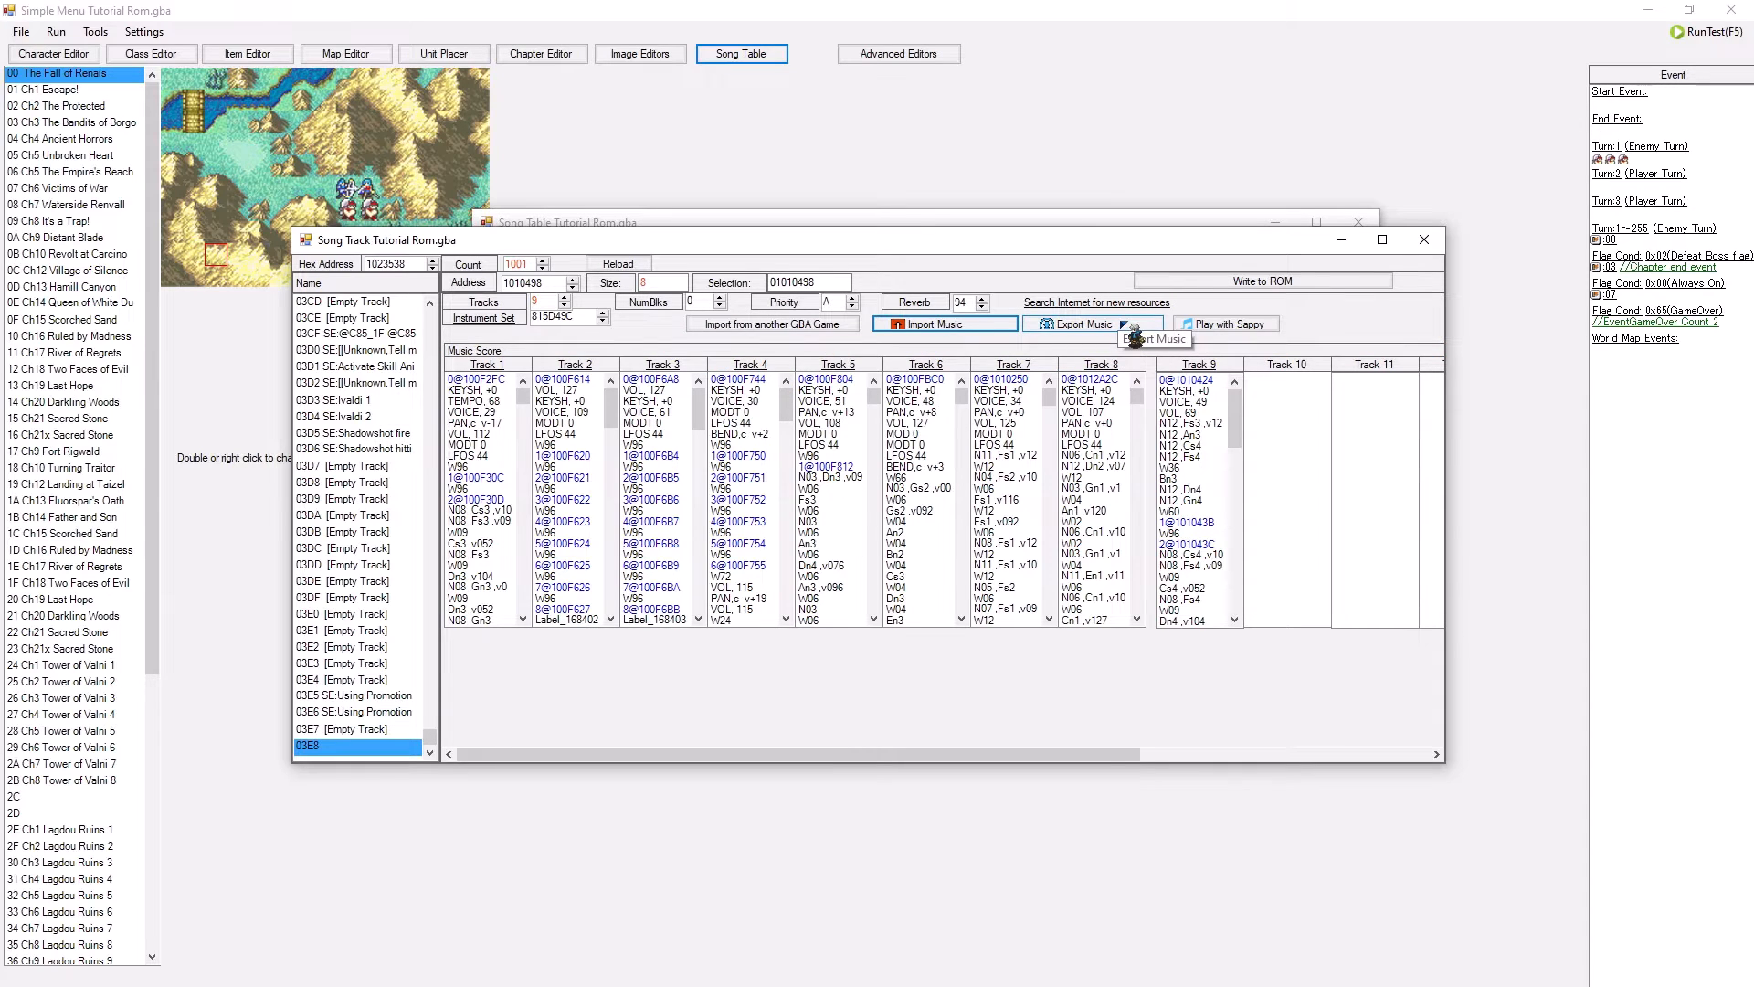
- Search the track list for 1c to view the song Powerful Foe, and close the search
{"action": "left_click", "coordinate": [354, 371]}
{"action": "type", "text": "qc"}
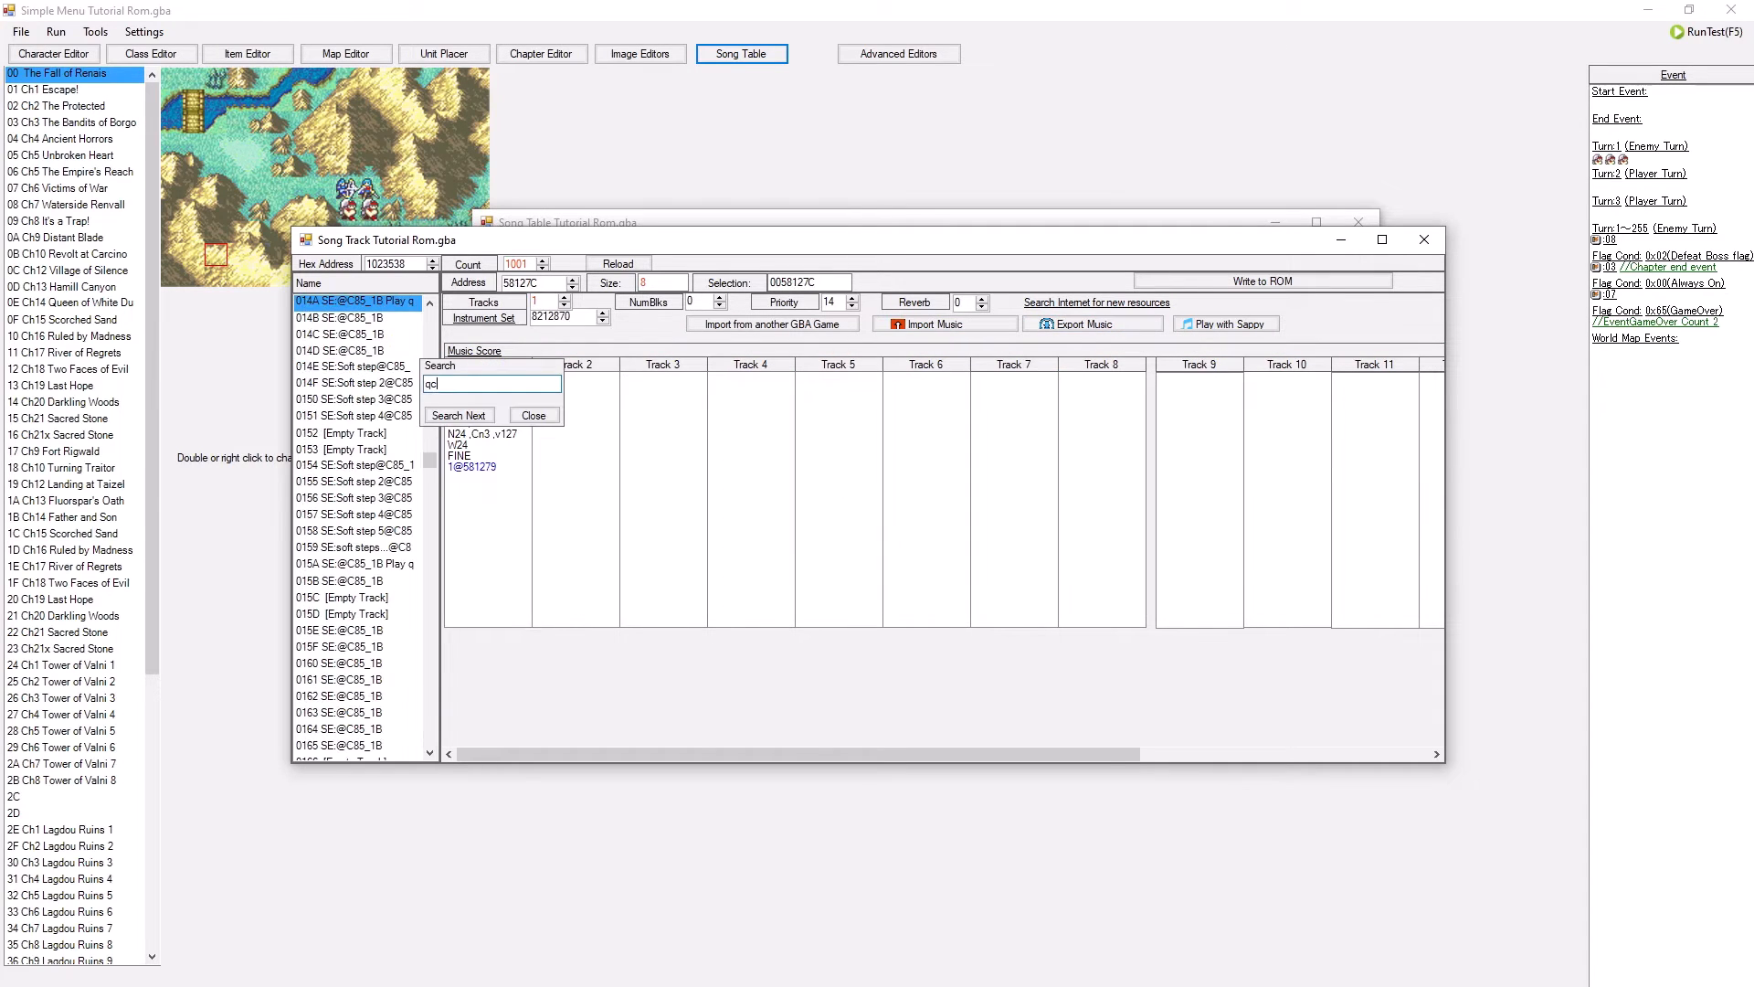
{"action": "key", "text": "BackSpace"}
{"action": "key", "text": "BackSpace"}
{"action": "type", "text": "1"}
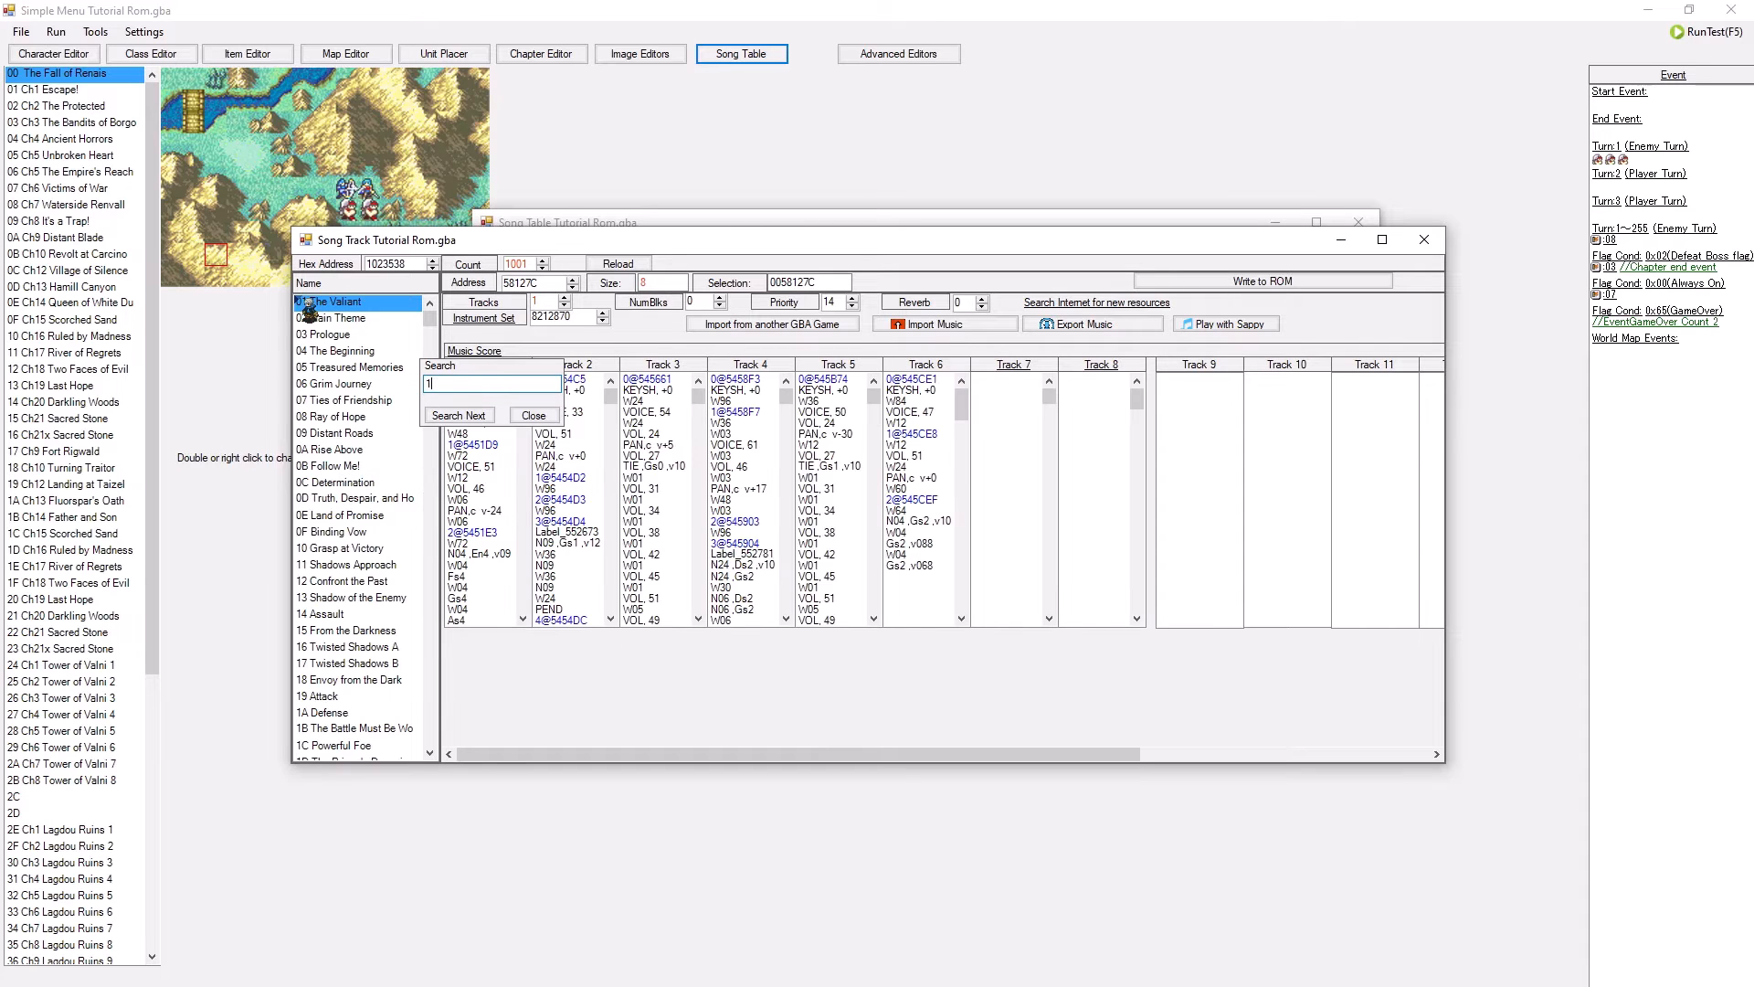
{"action": "type", "text": "c"}
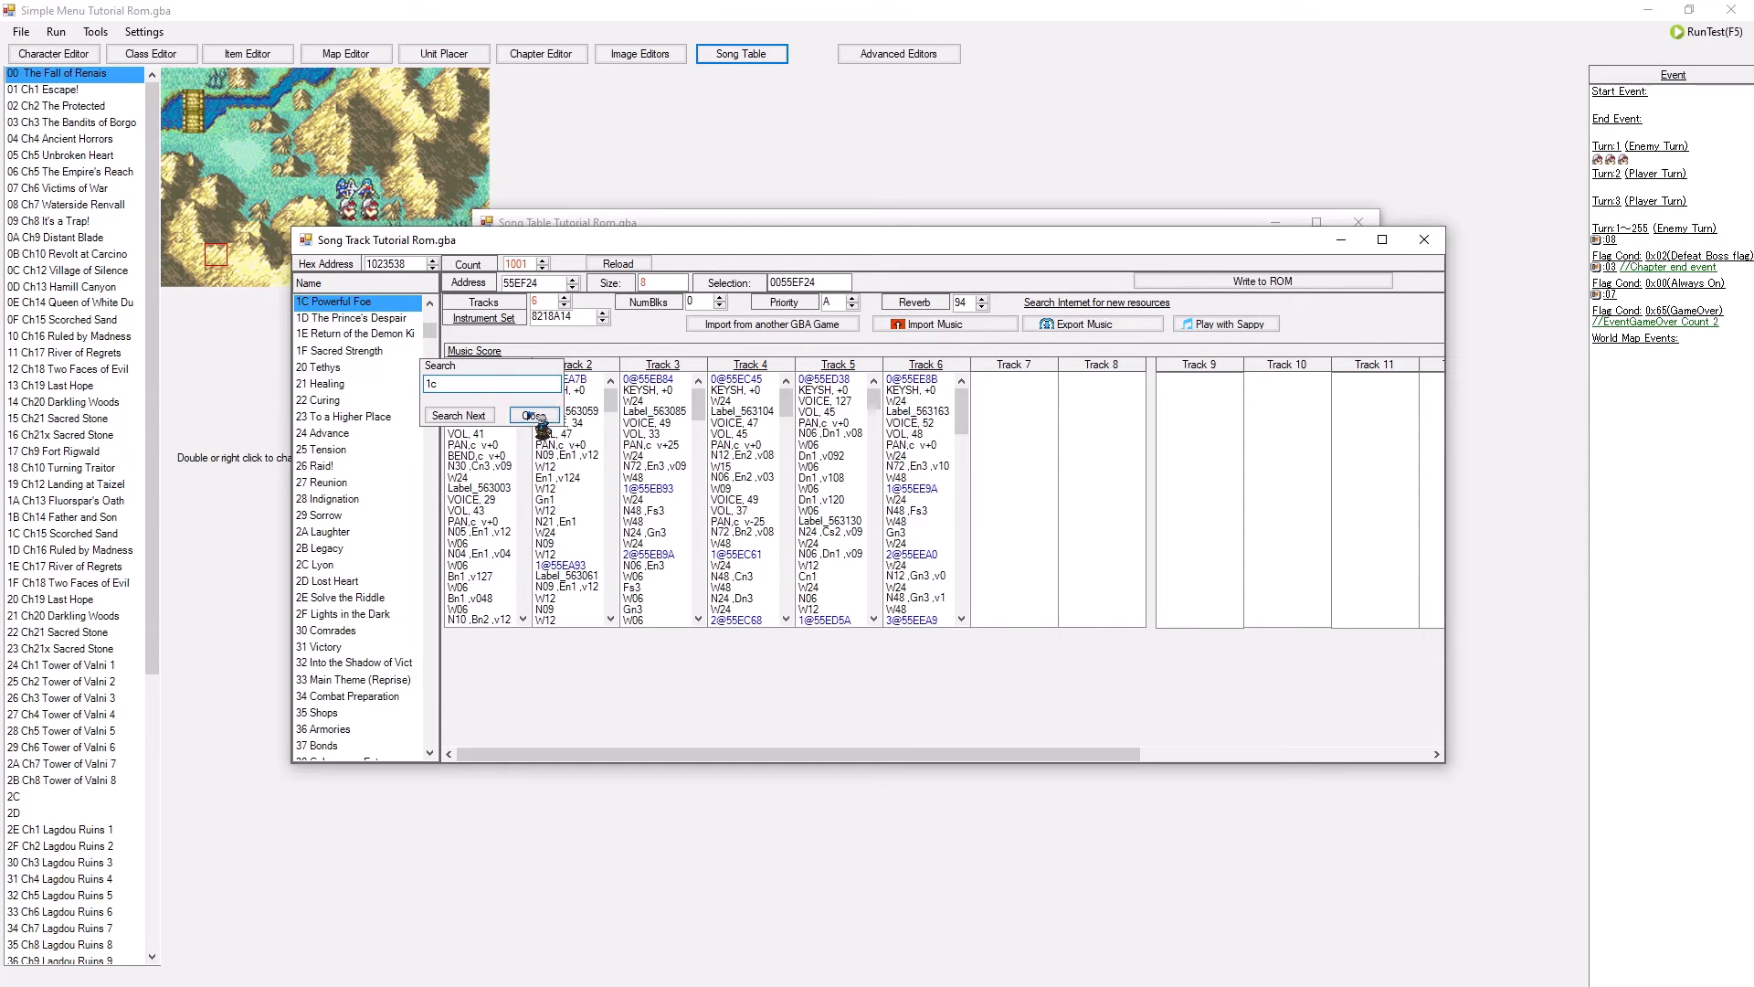
{"action": "left_click", "coordinate": [536, 416]}
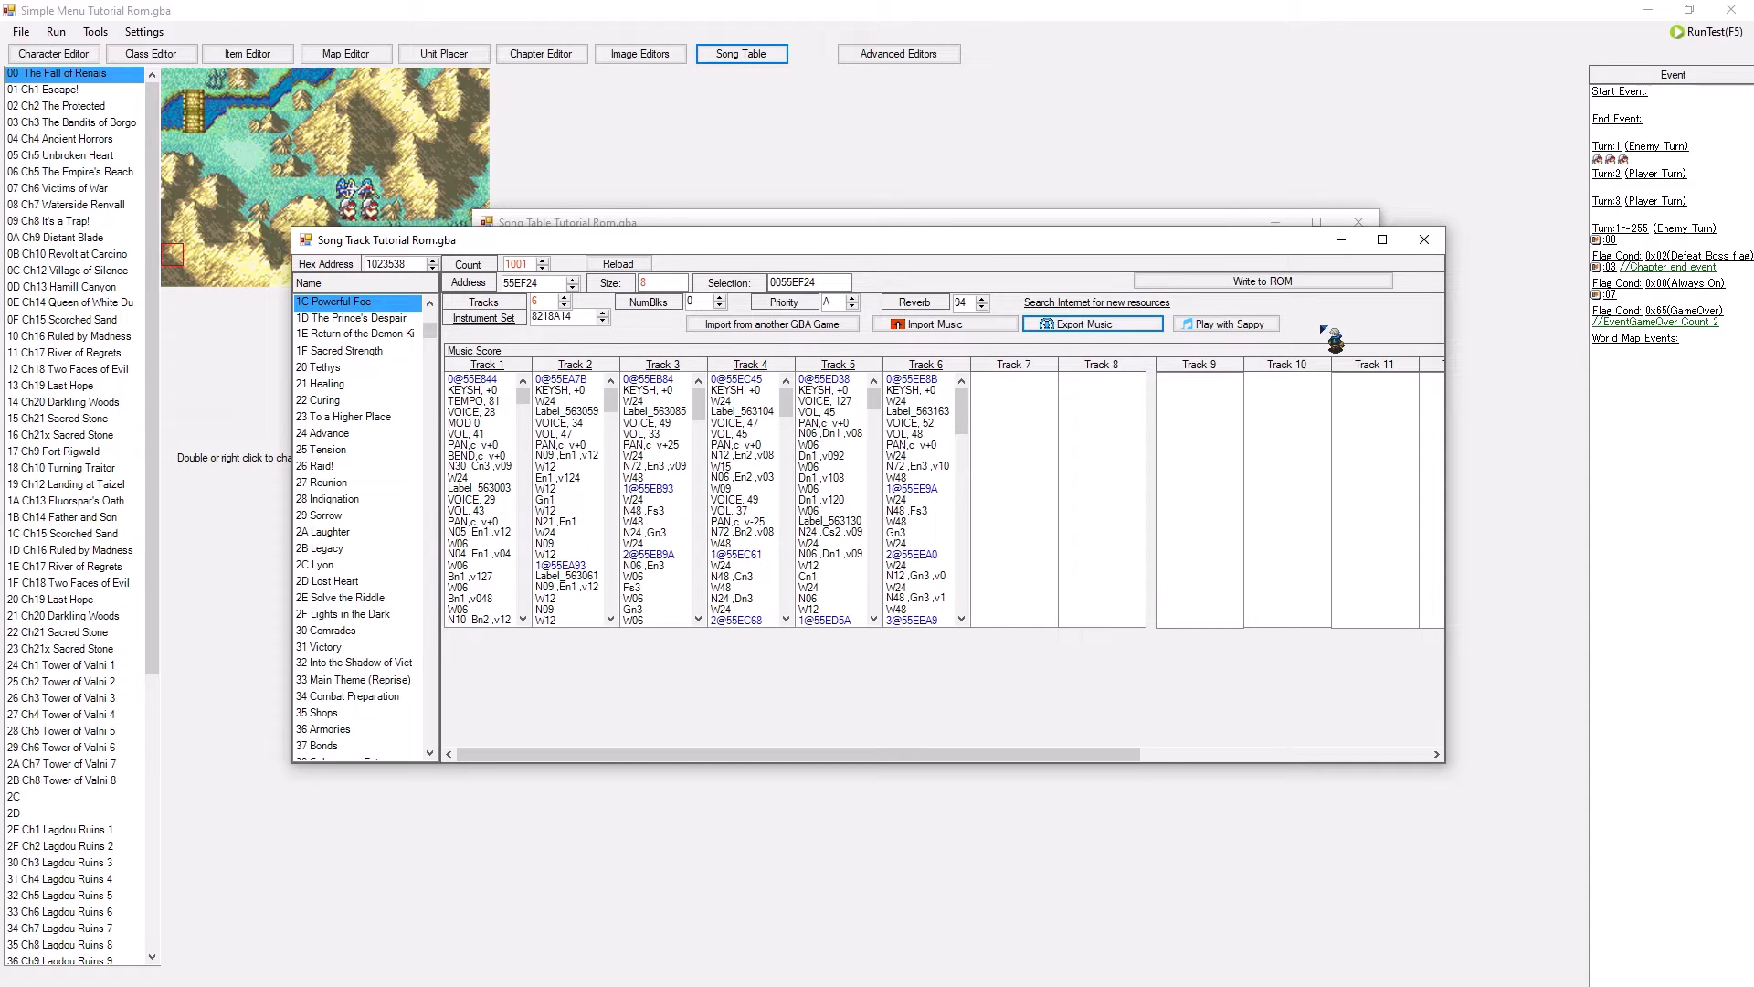
- Close the Song Track and Song Table editors and look at the program's settings
{"action": "left_click", "coordinate": [1427, 246]}
{"action": "left_click", "coordinate": [1269, 219]}
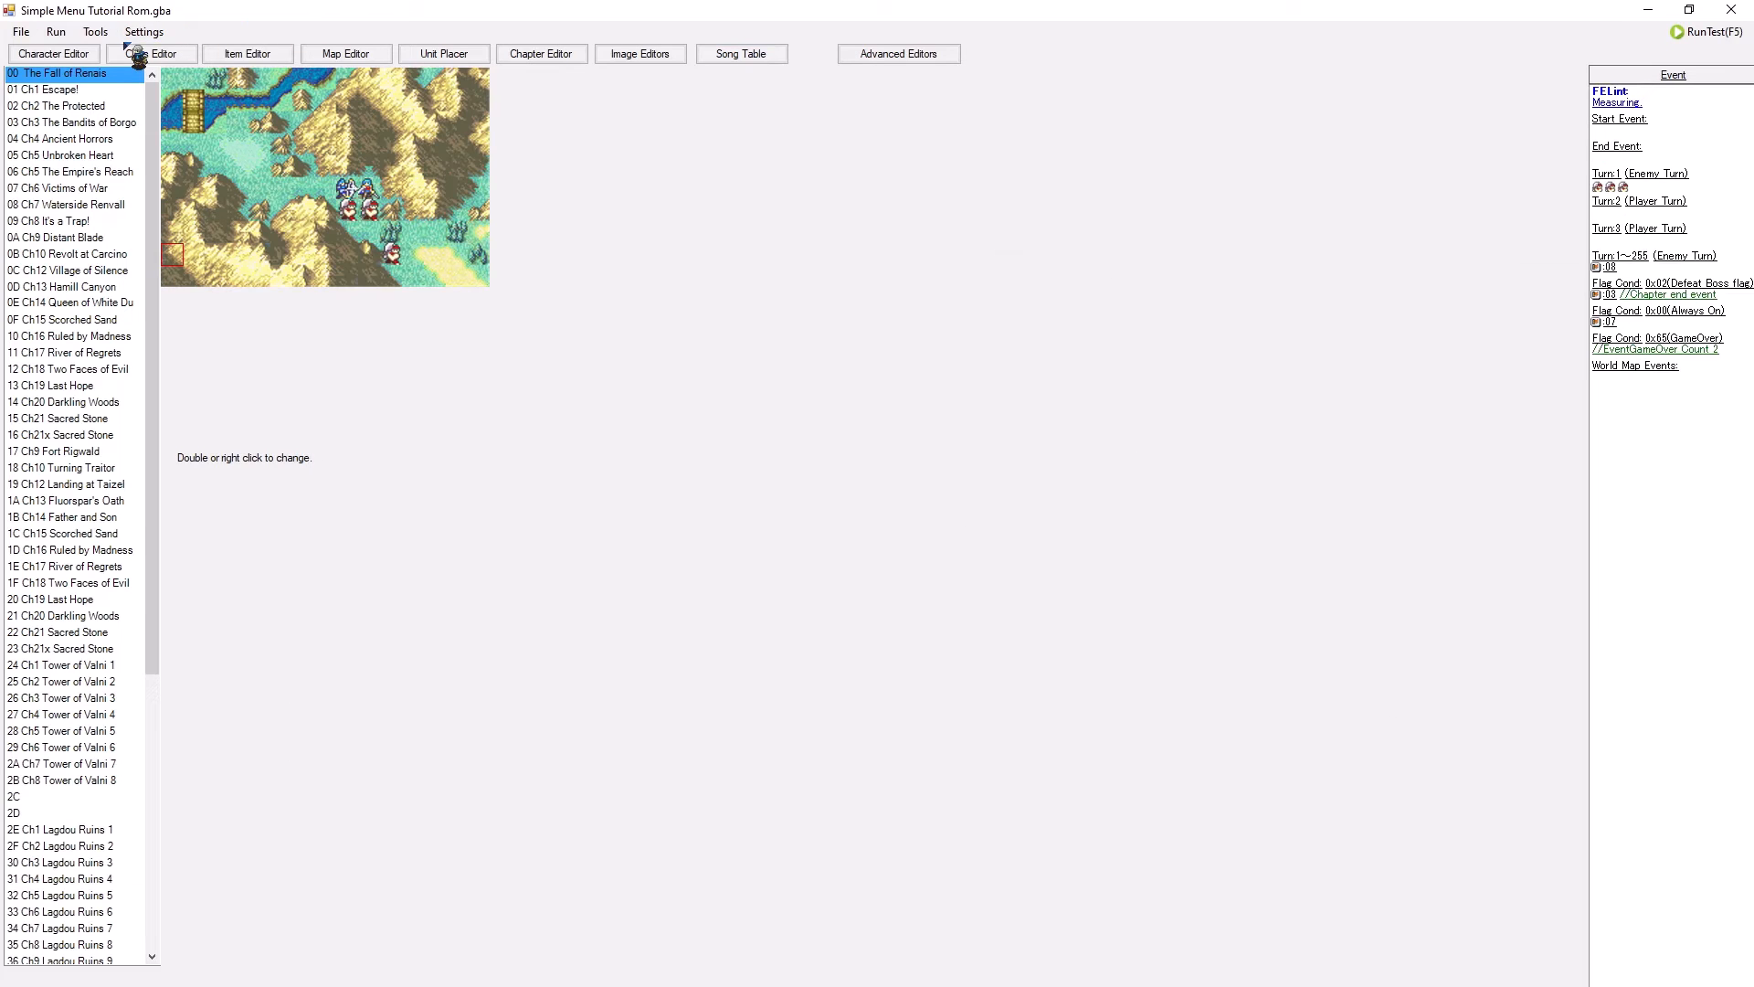
{"action": "left_click", "coordinate": [143, 31]}
{"action": "left_click", "coordinate": [163, 54]}
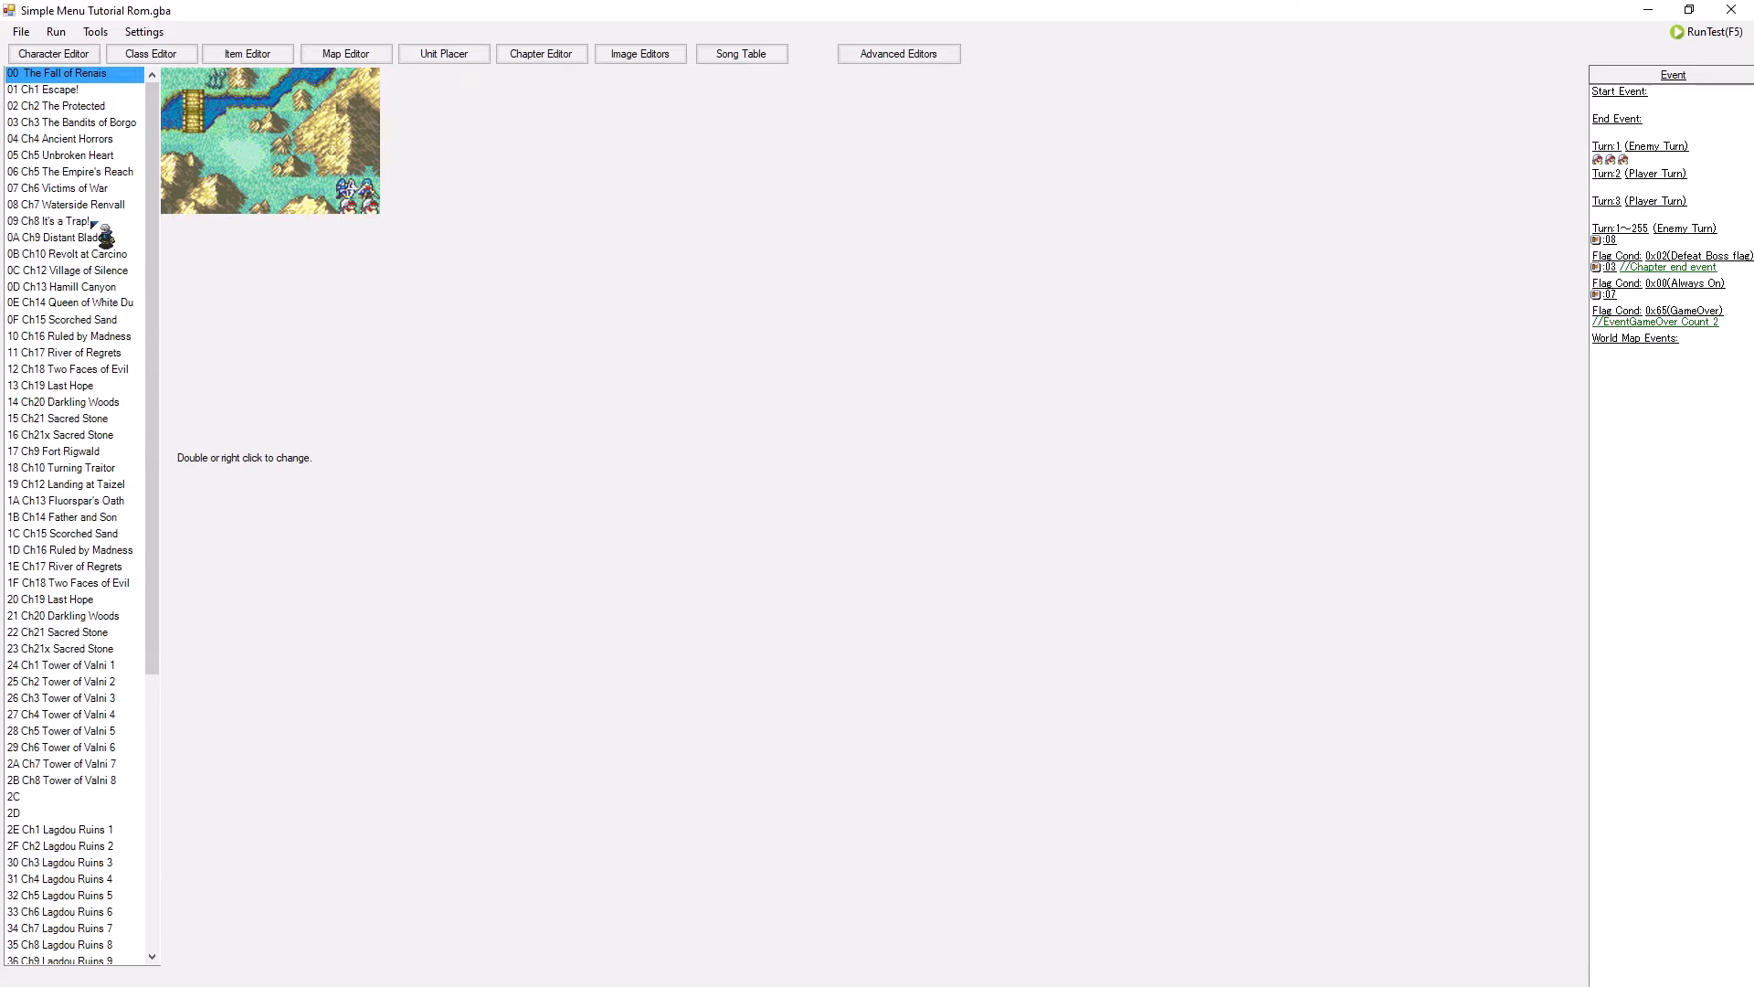
- Reopen song 03E8 in the Song Track Editor, review its all-tracks change options, and close the dialog
{"action": "left_click", "coordinate": [738, 57]}
{"action": "scroll", "coordinate": [686, 389], "scroll_direction": "down", "scroll_amount": 6}
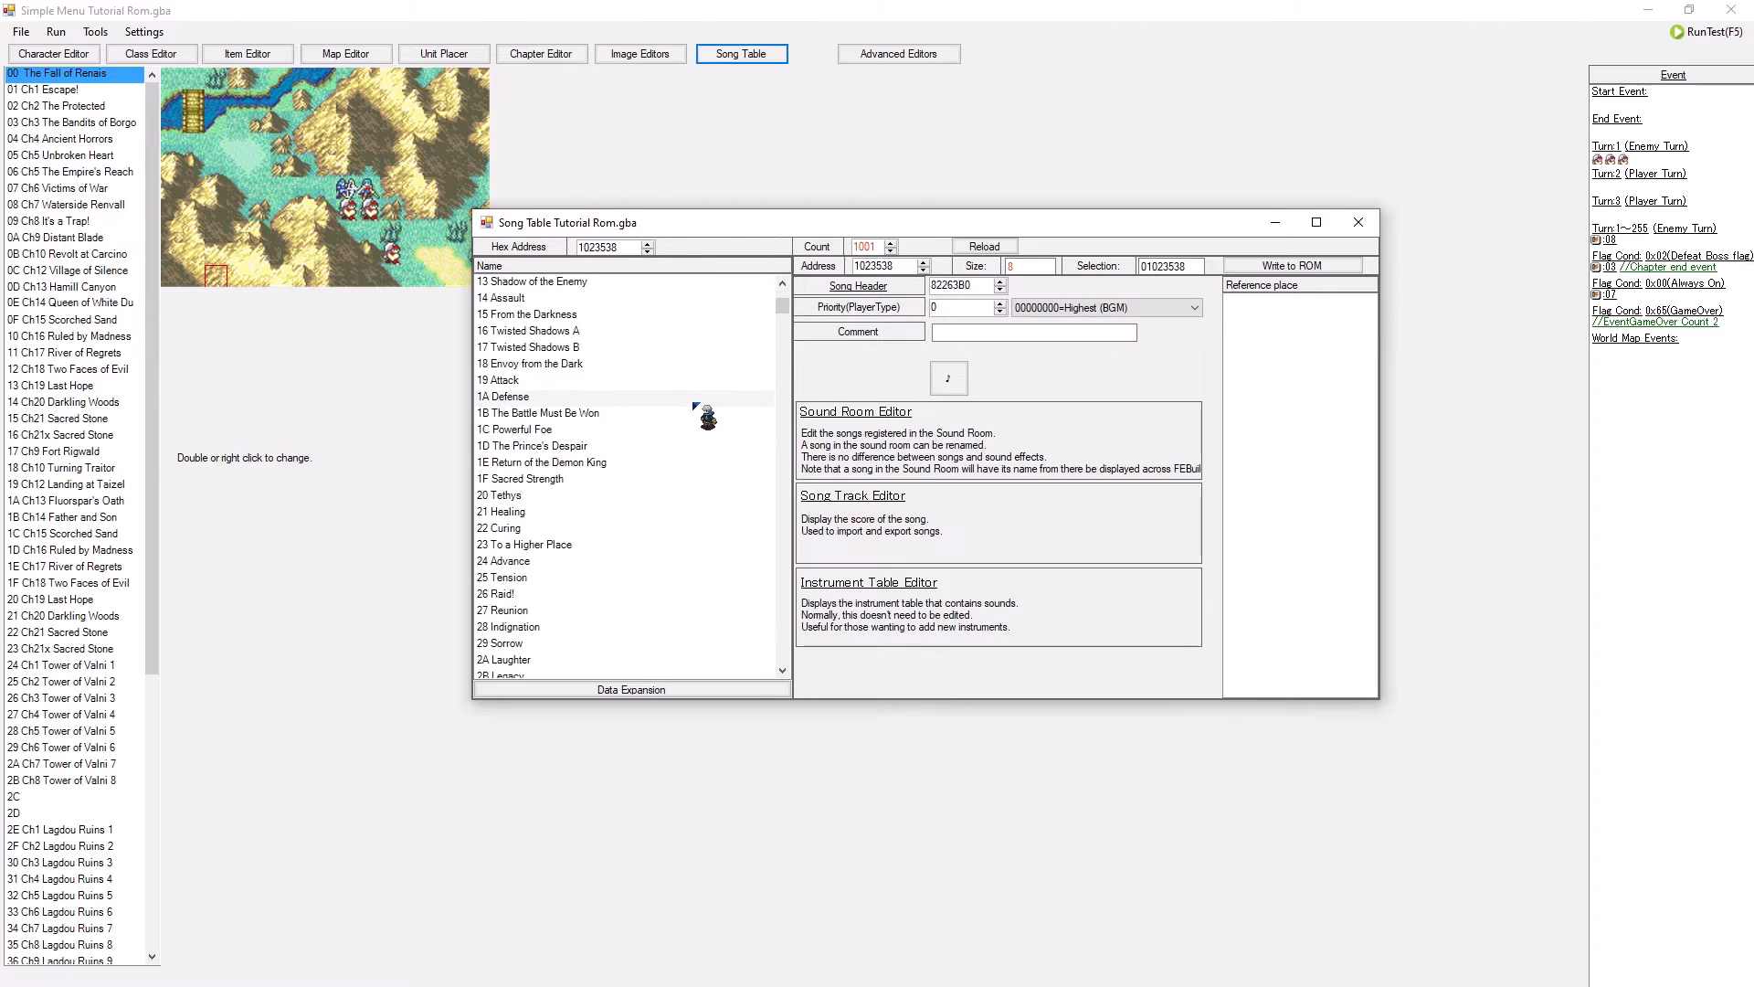
{"action": "left_click_drag", "start_coordinate": [782, 306], "coordinate": [792, 675]}
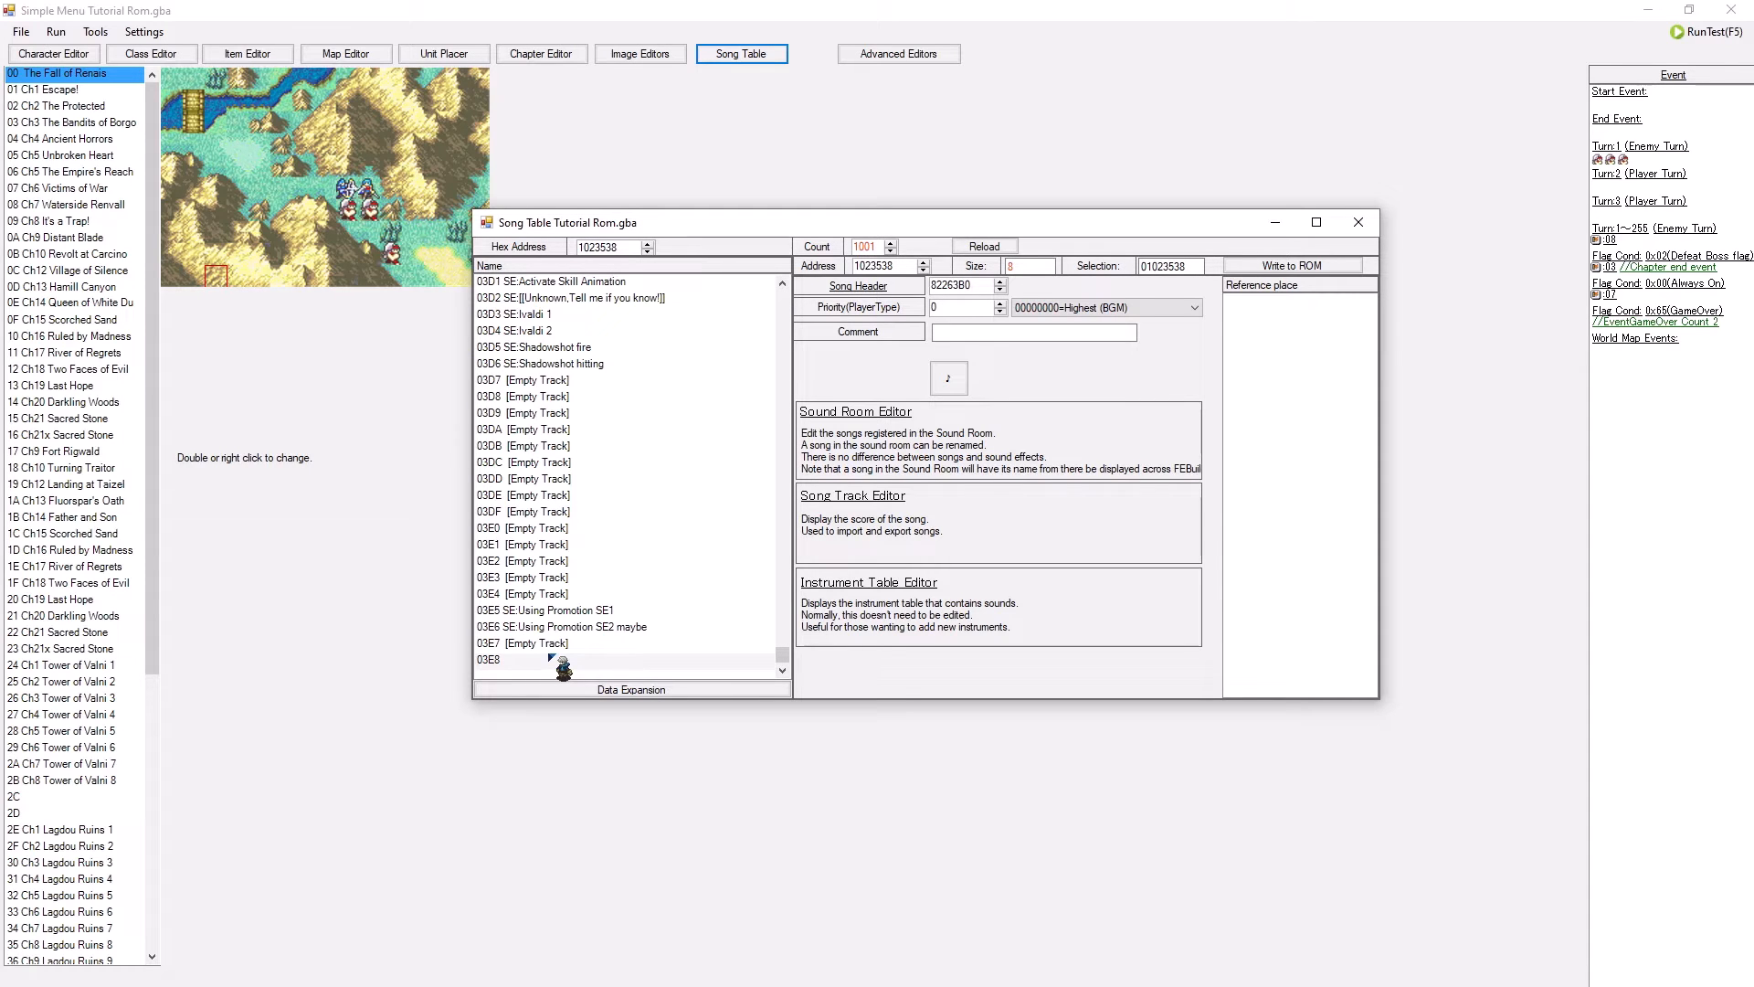
{"action": "left_click", "coordinate": [882, 499]}
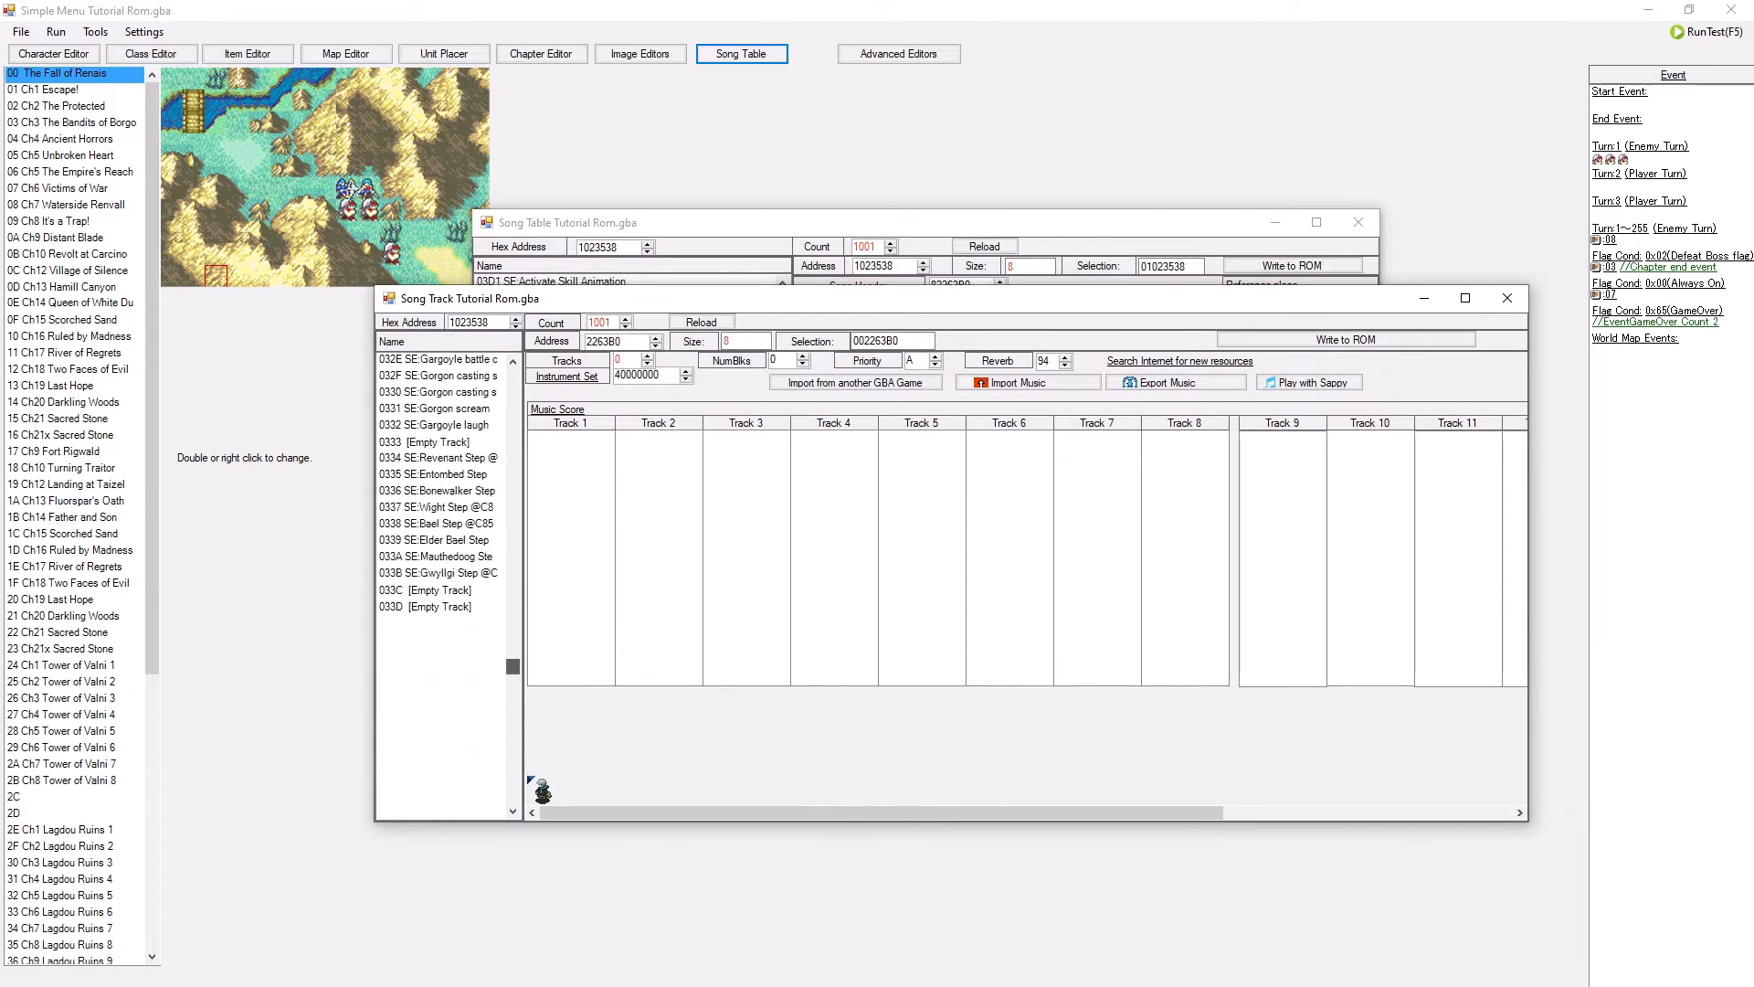
{"action": "left_click", "coordinate": [448, 804]}
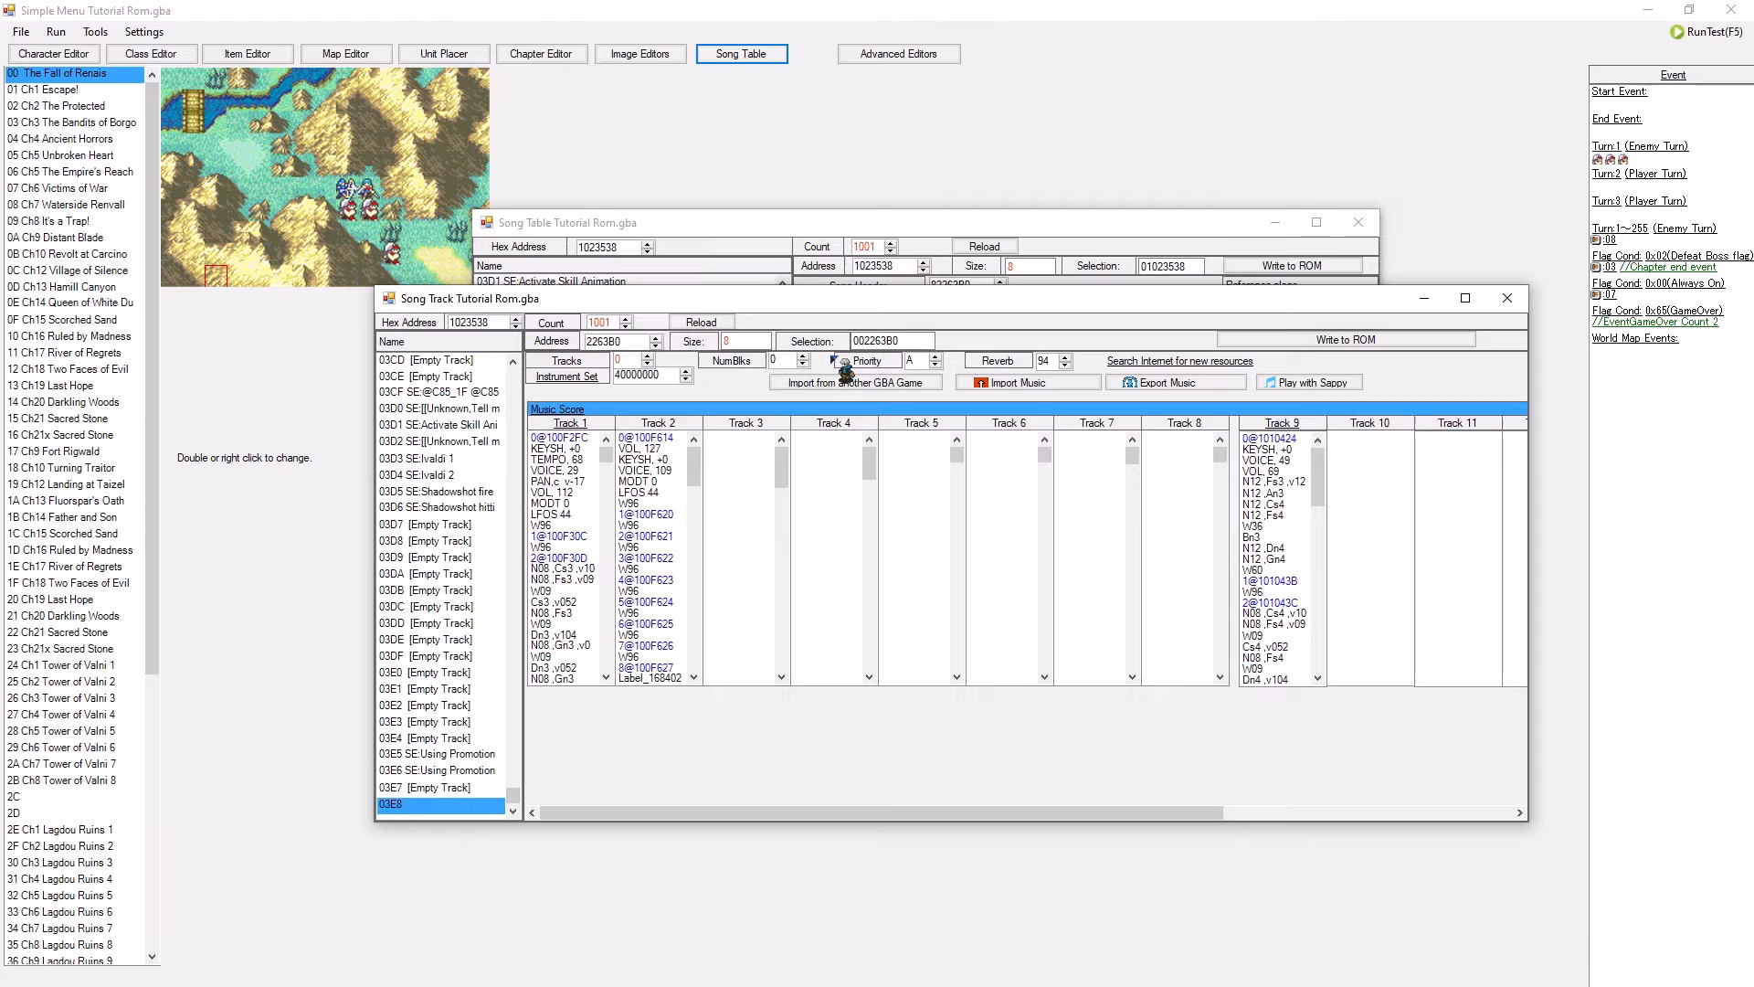
{"action": "left_click", "coordinate": [662, 414]}
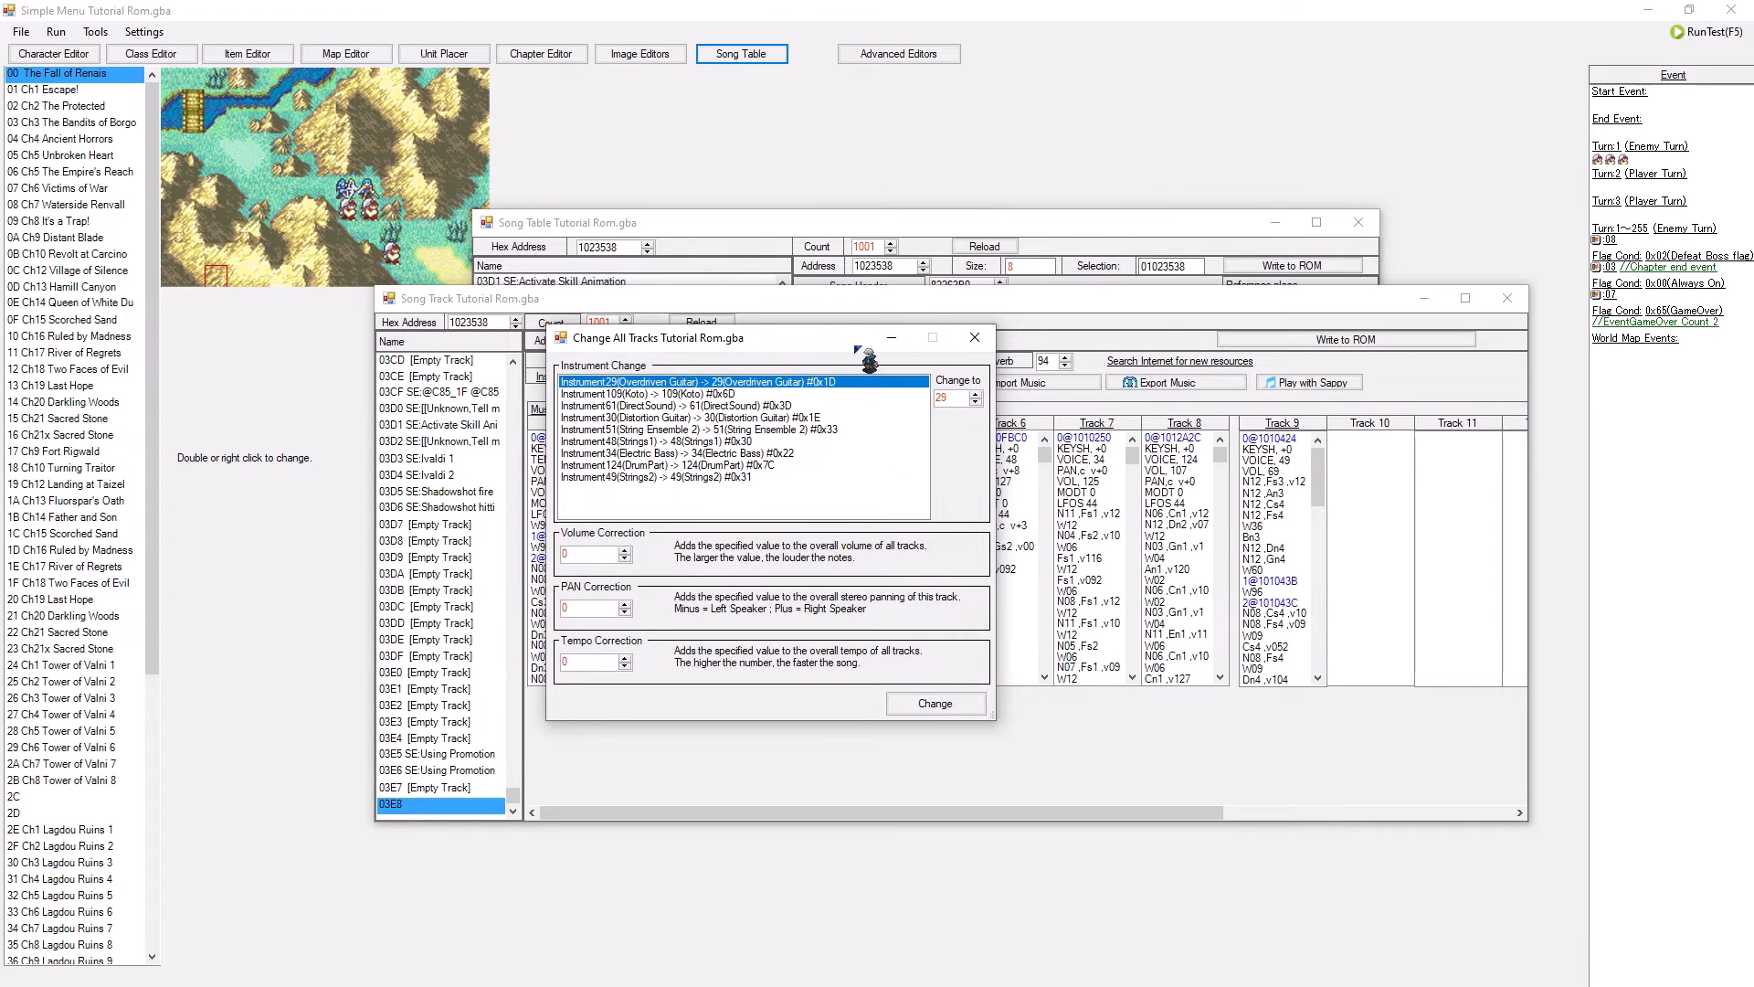
{"action": "left_click", "coordinate": [991, 347]}
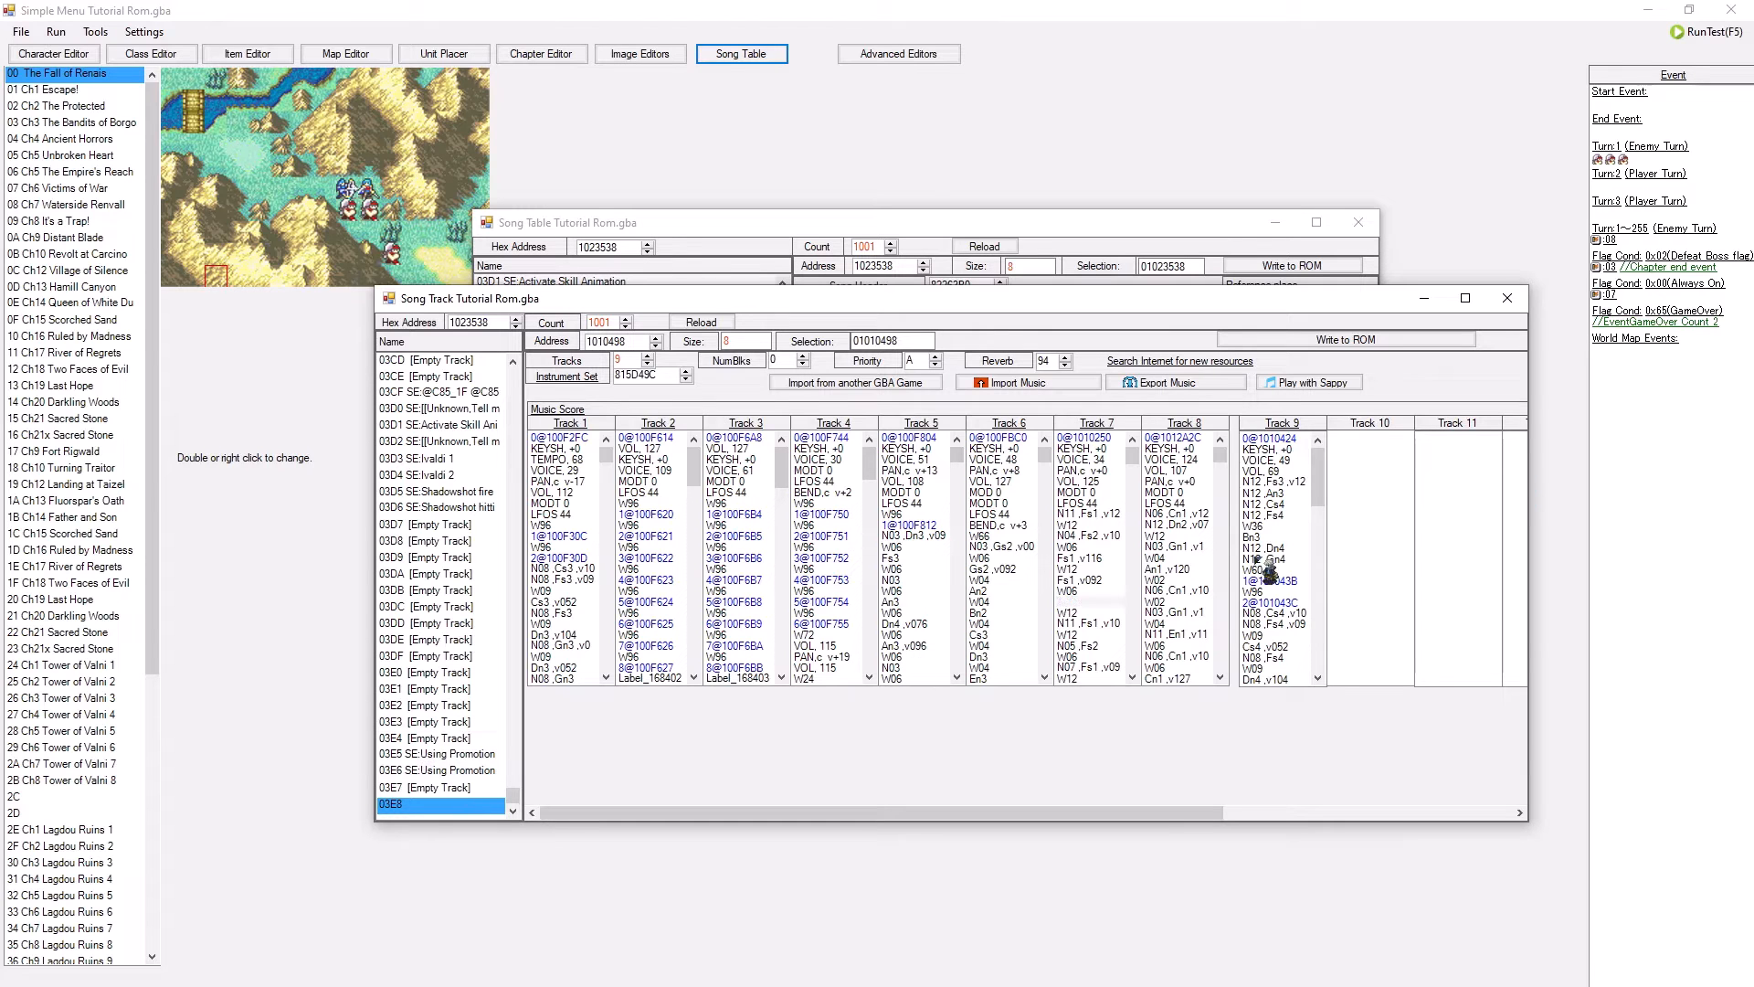
- Minimize the song editors, open the Chapter Editor for The Fall of Renais, and try E34 as its Player Phase BGM
{"action": "left_click", "coordinate": [1423, 298]}
{"action": "left_click", "coordinate": [1276, 222]}
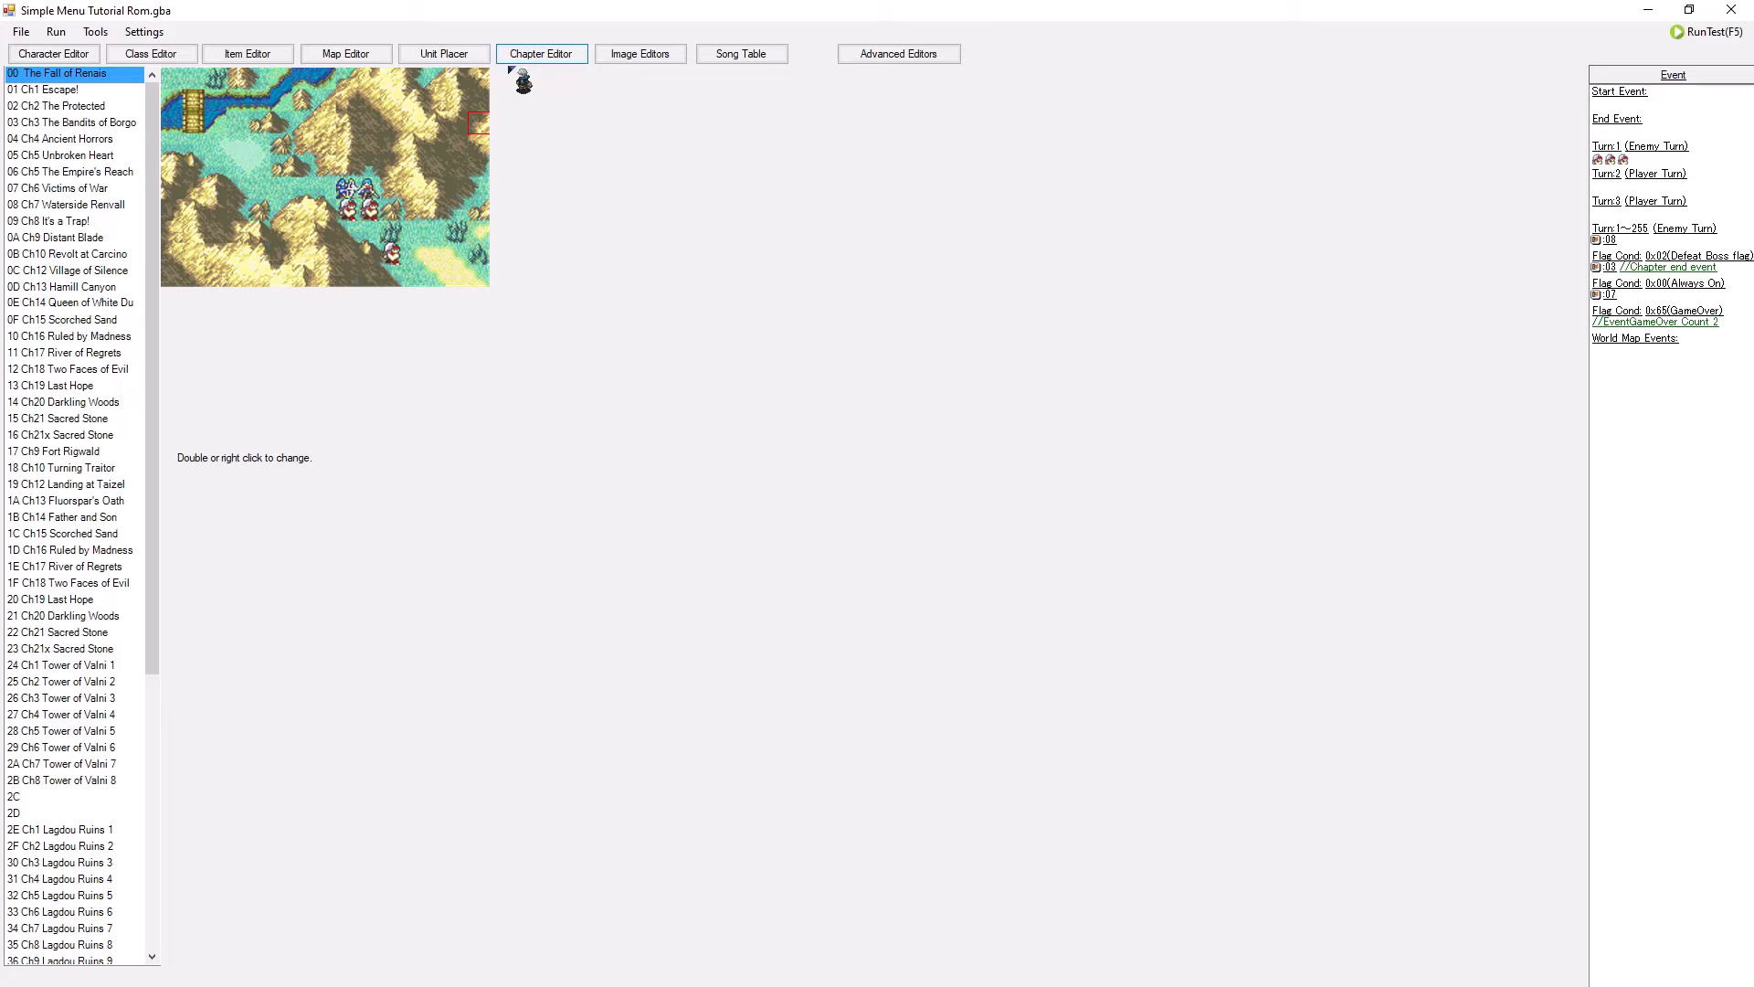
{"action": "left_click", "coordinate": [515, 58]}
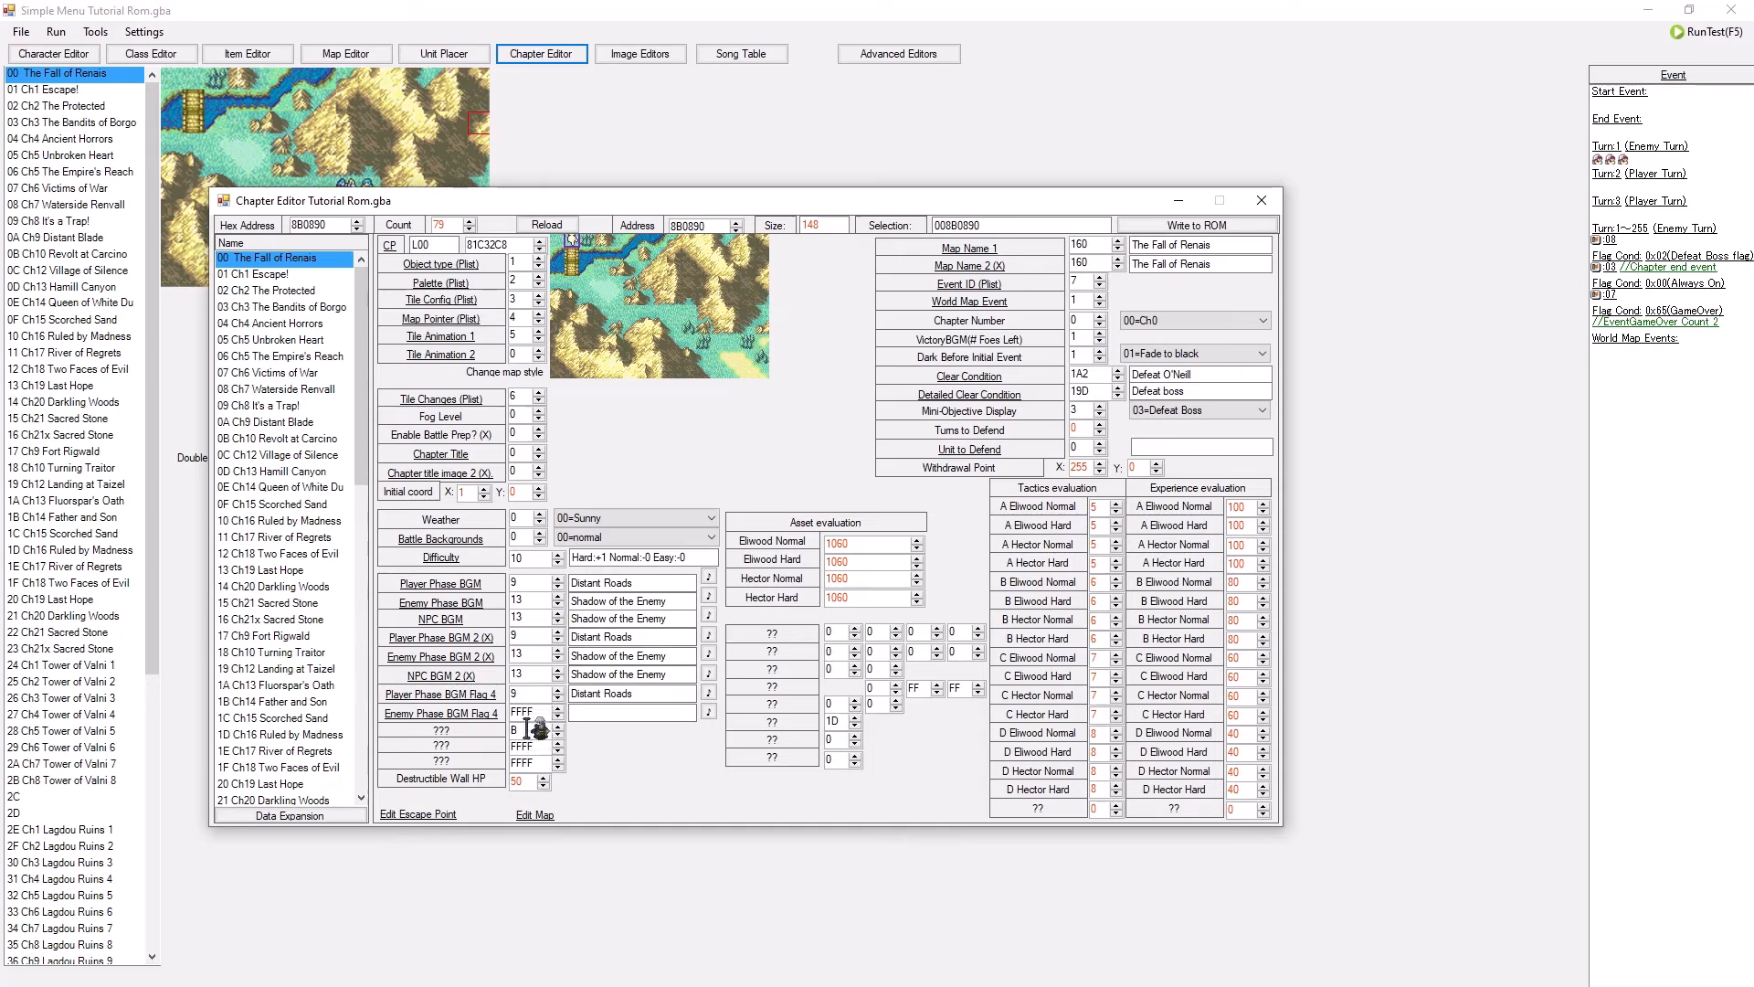
{"action": "left_click", "coordinate": [525, 584]}
{"action": "double_click", "coordinate": [524, 584]}
{"action": "type", "text": "E34"}
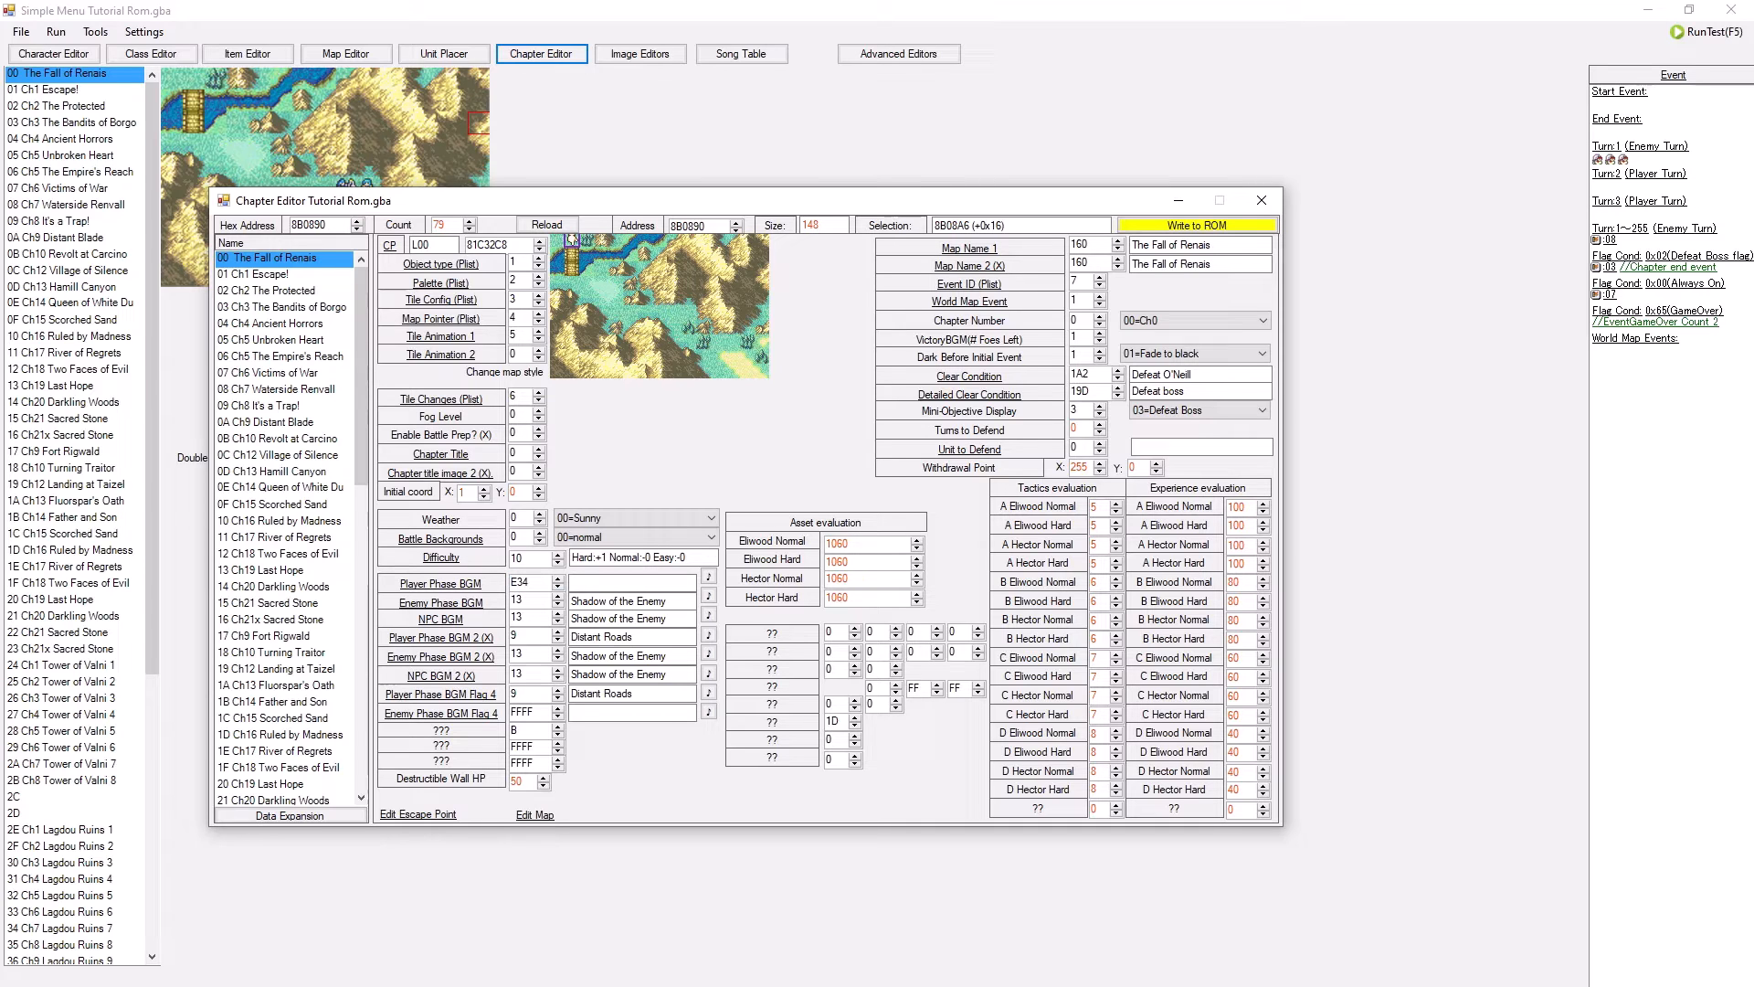
{"action": "left_click", "coordinate": [557, 587]}
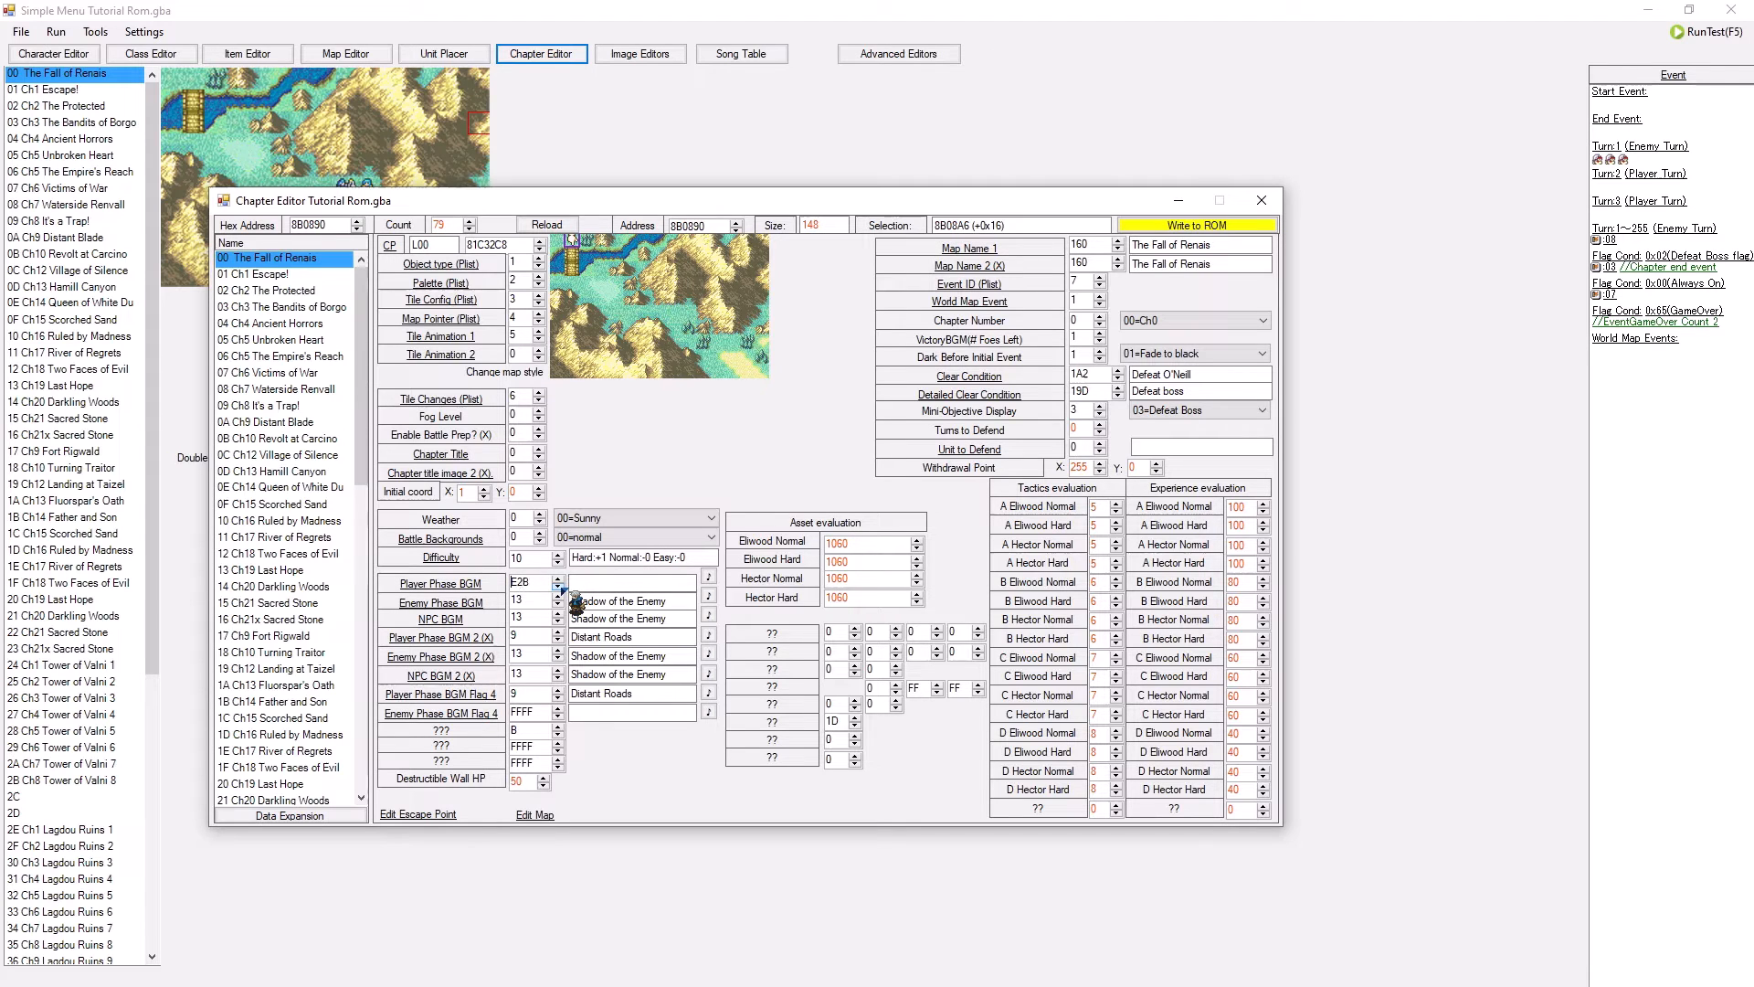
- Check the song list, try 3E8 as the chapter's Player Phase BGM, and close the Chapter Editor without writing the change
{"action": "left_click", "coordinate": [440, 582]}
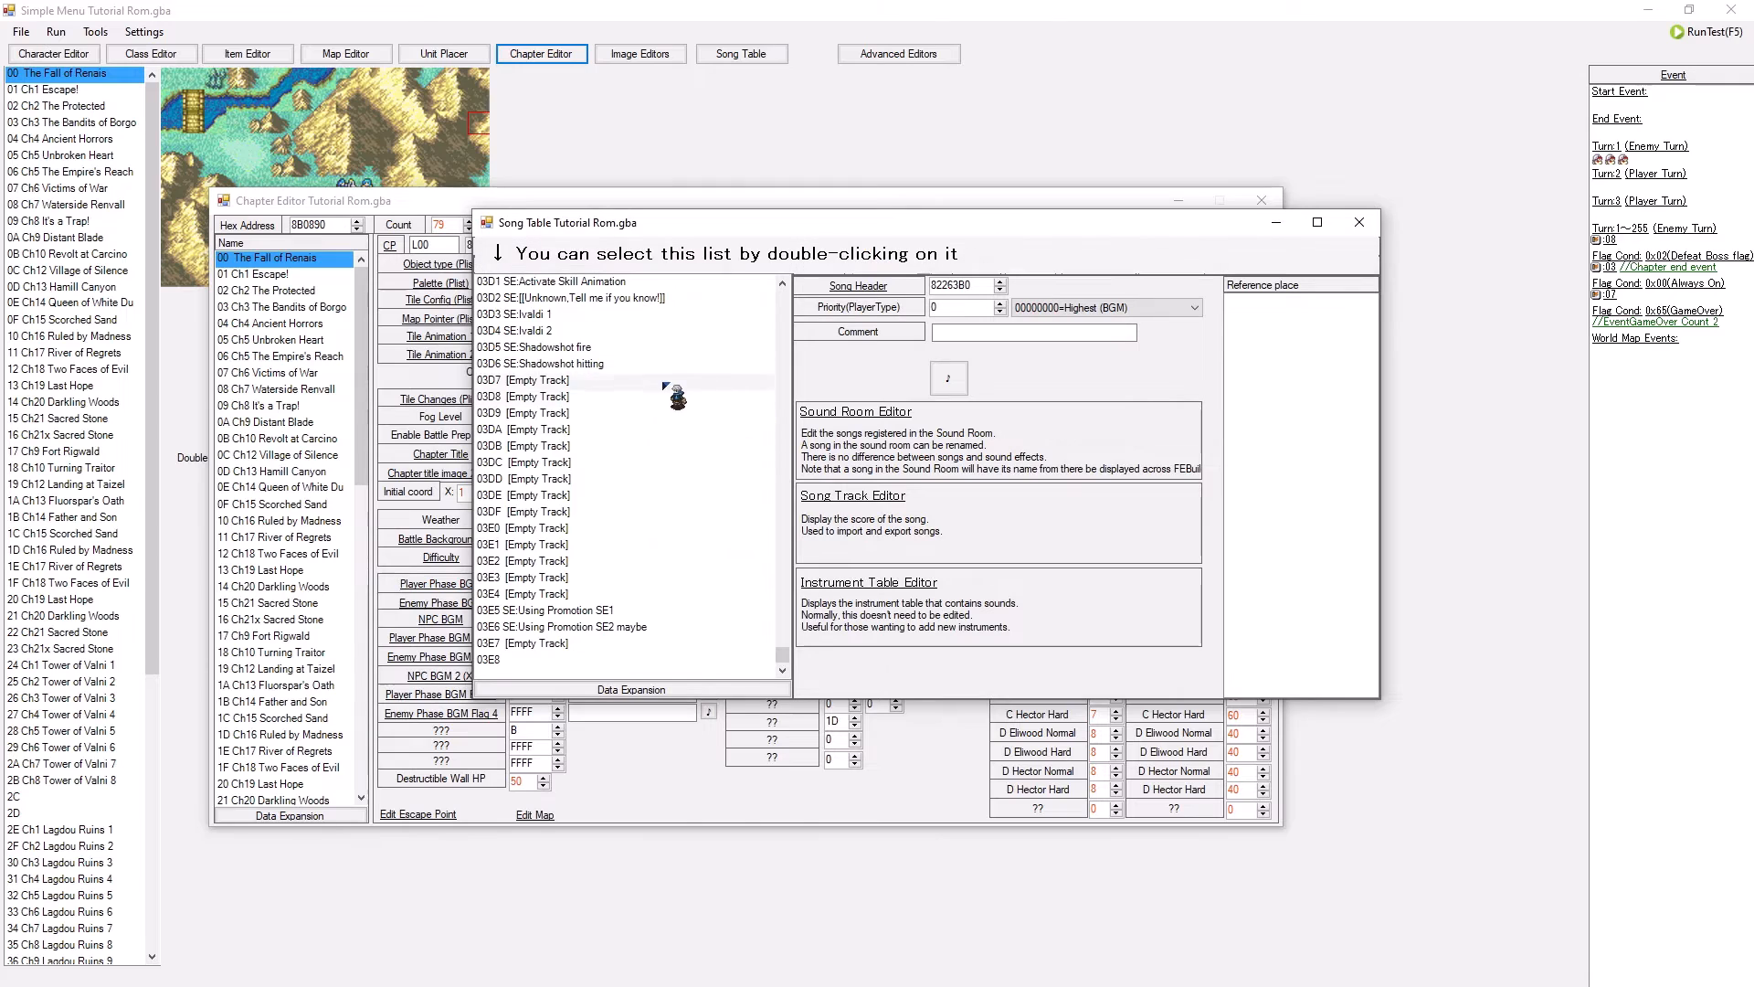
{"action": "left_click", "coordinate": [1288, 224]}
{"action": "double_click", "coordinate": [528, 583]}
{"action": "type", "text": "3"}
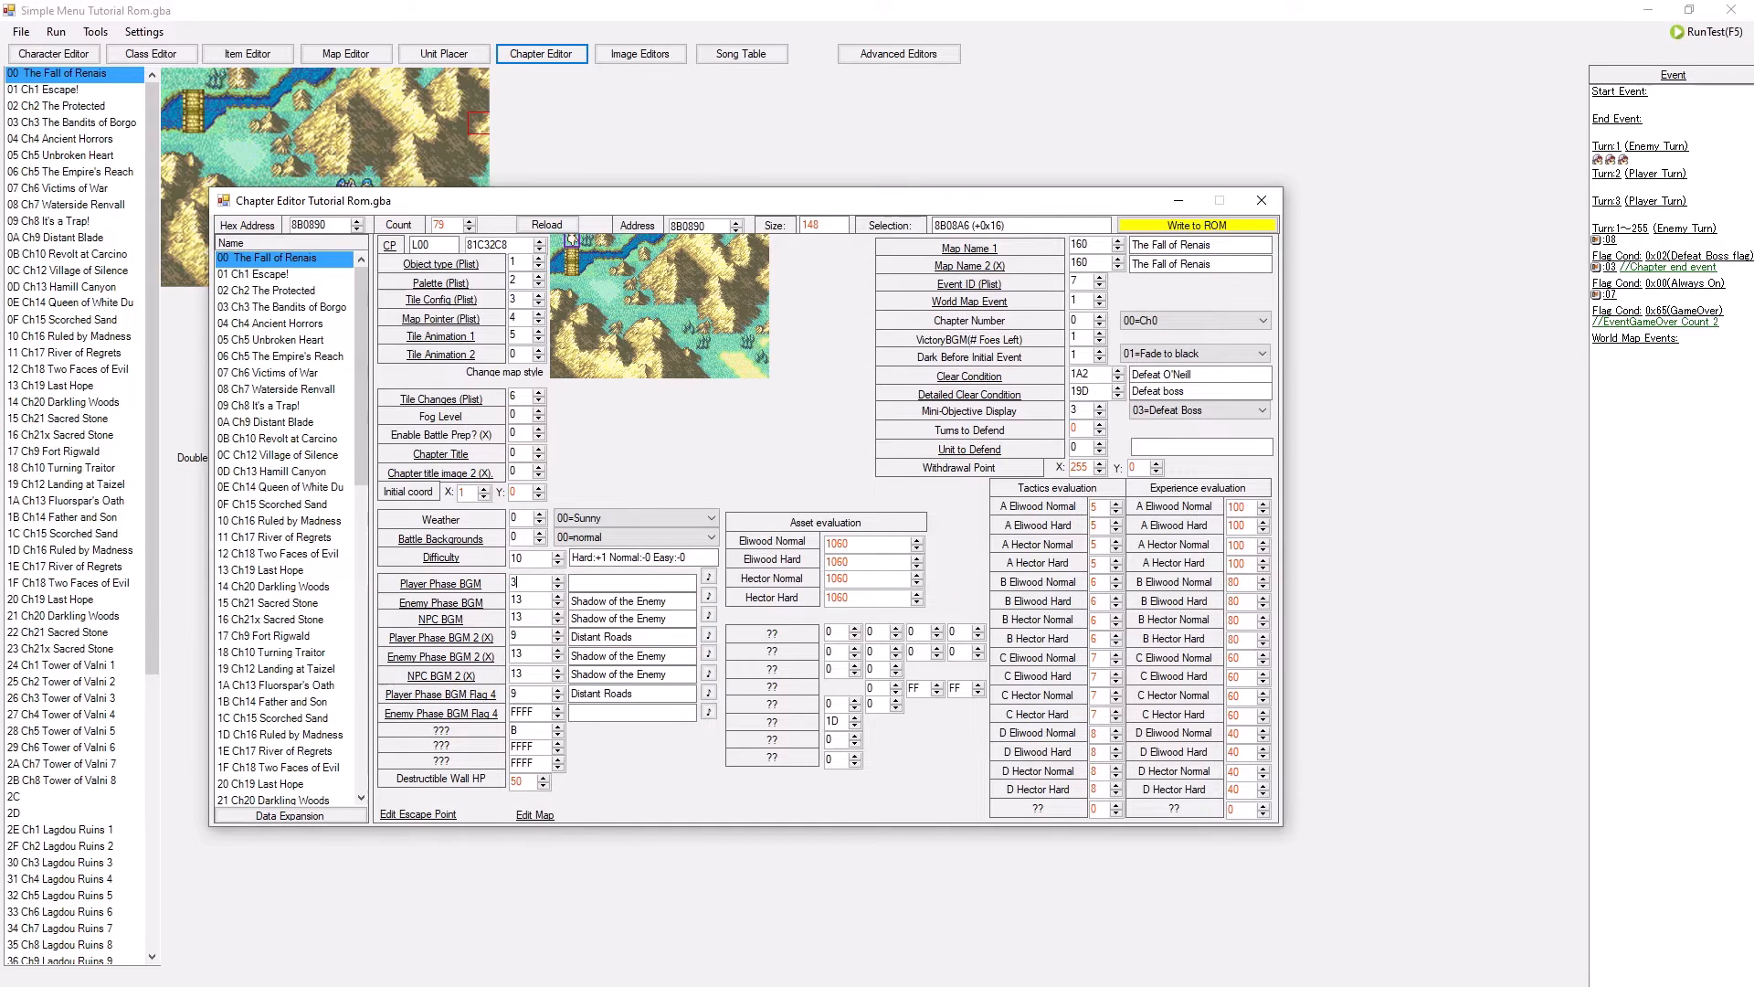
{"action": "type", "text": "e8"}
{"action": "mouse_move", "coordinate": [609, 583]}
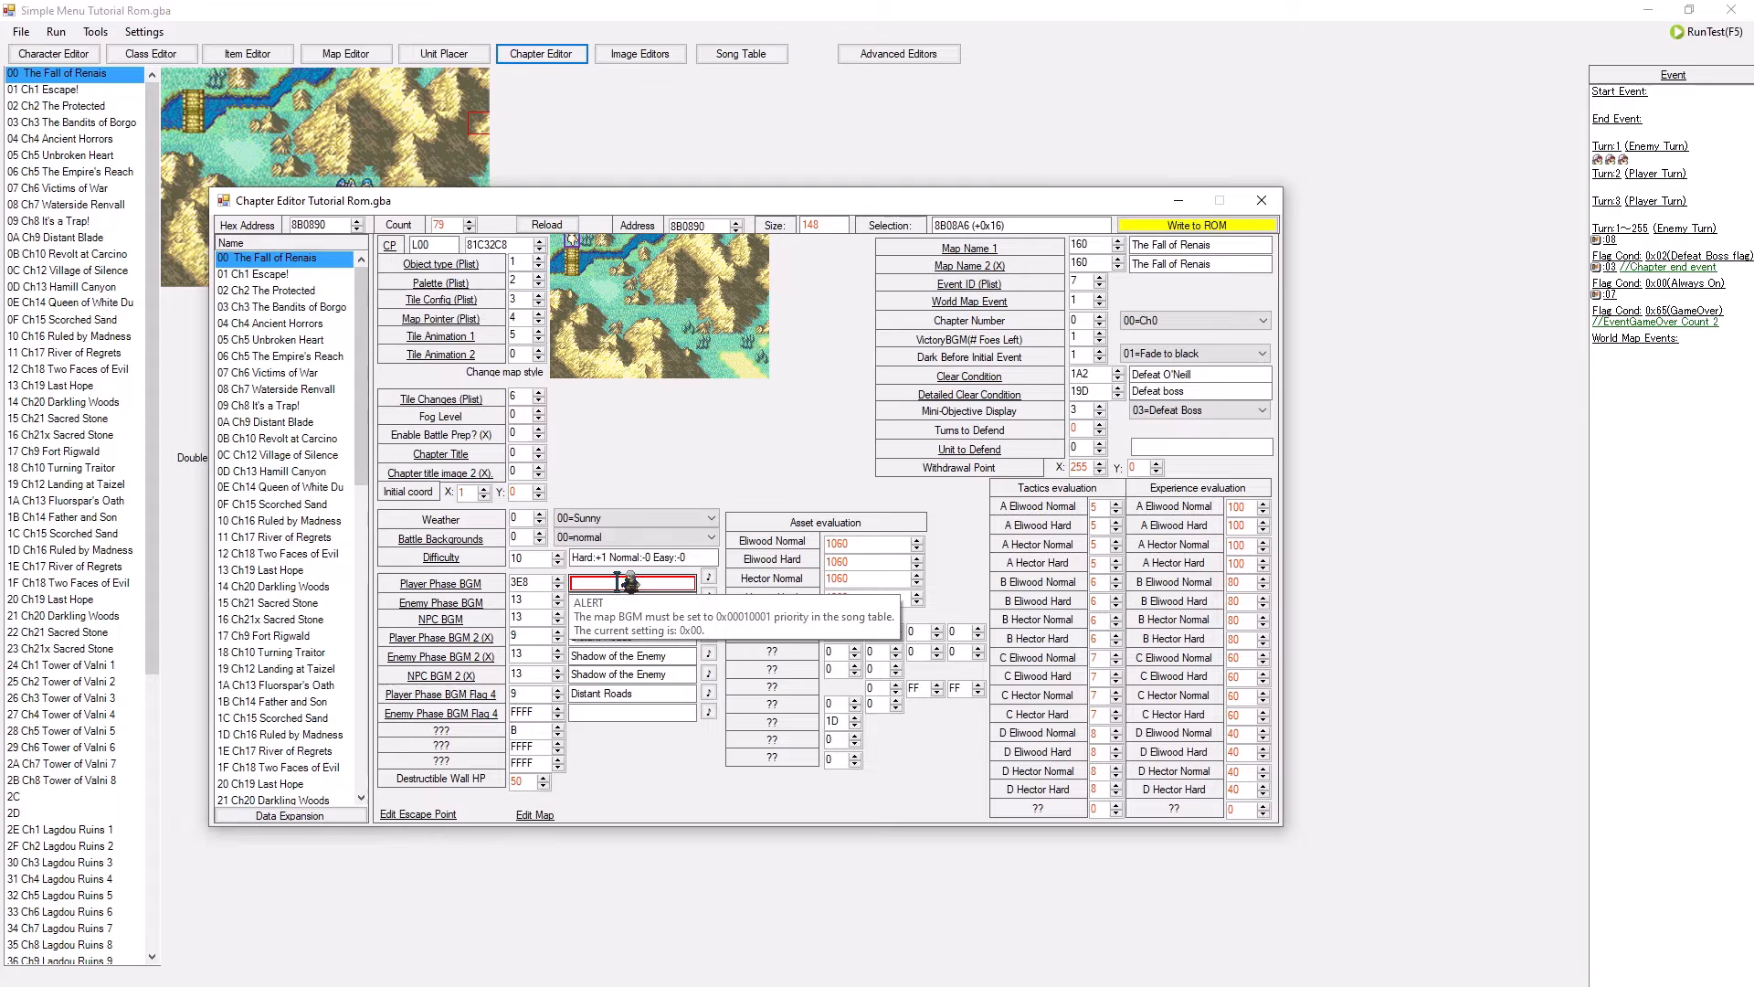
{"action": "left_click", "coordinate": [1265, 223]}
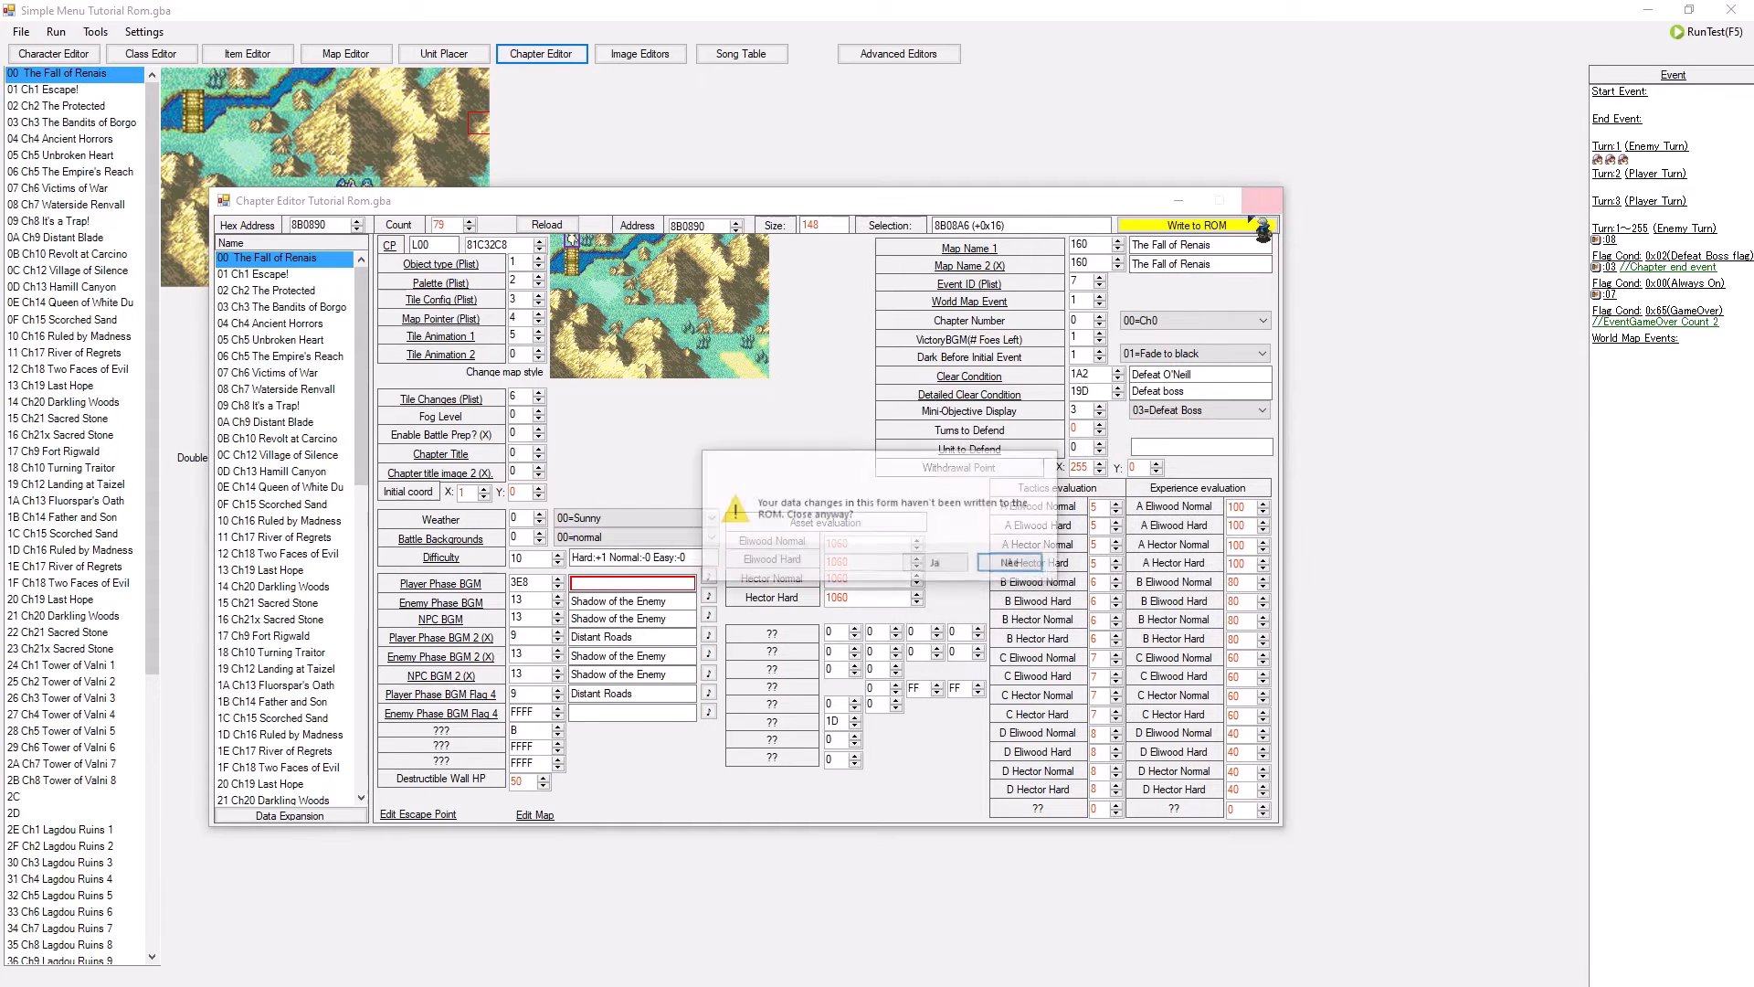
{"action": "left_click", "coordinate": [966, 566]}
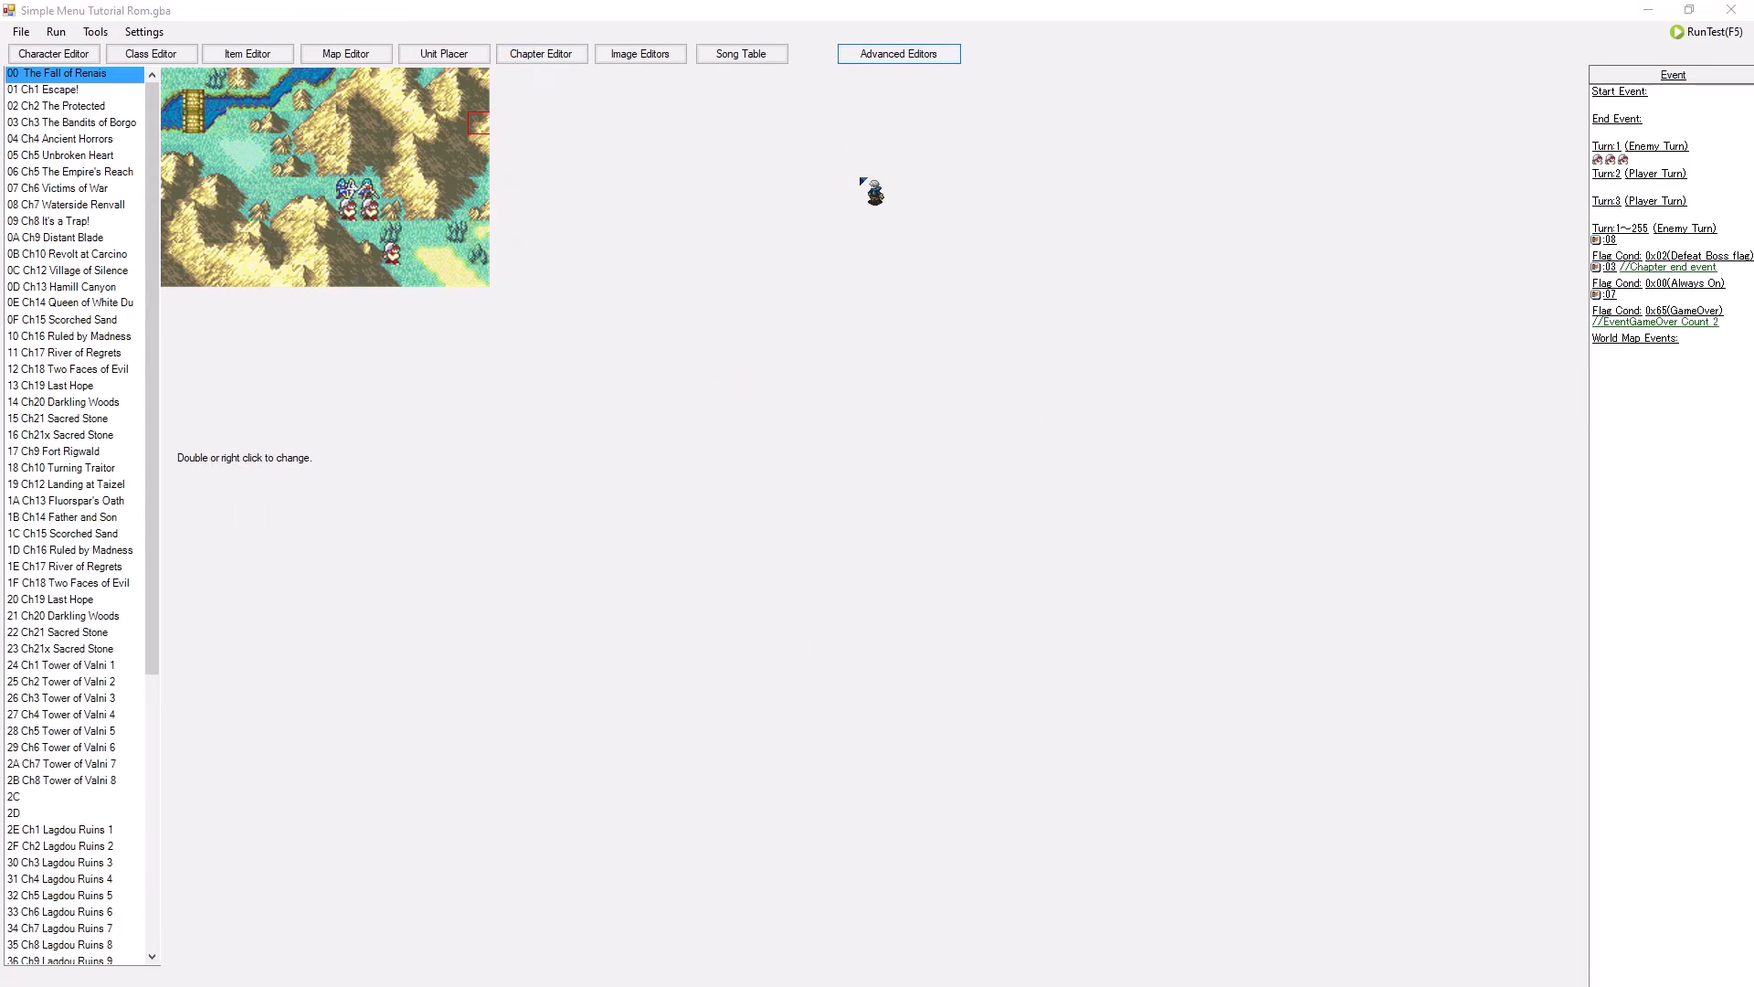
- Open Boss BGM from the Advanced Editors, try song number 3E8 for O'Neill, and close it without writing the change
{"action": "left_click_drag", "start_coordinate": [574, 164], "coordinate": [964, 229]}
{"action": "left_click", "coordinate": [1317, 329]}
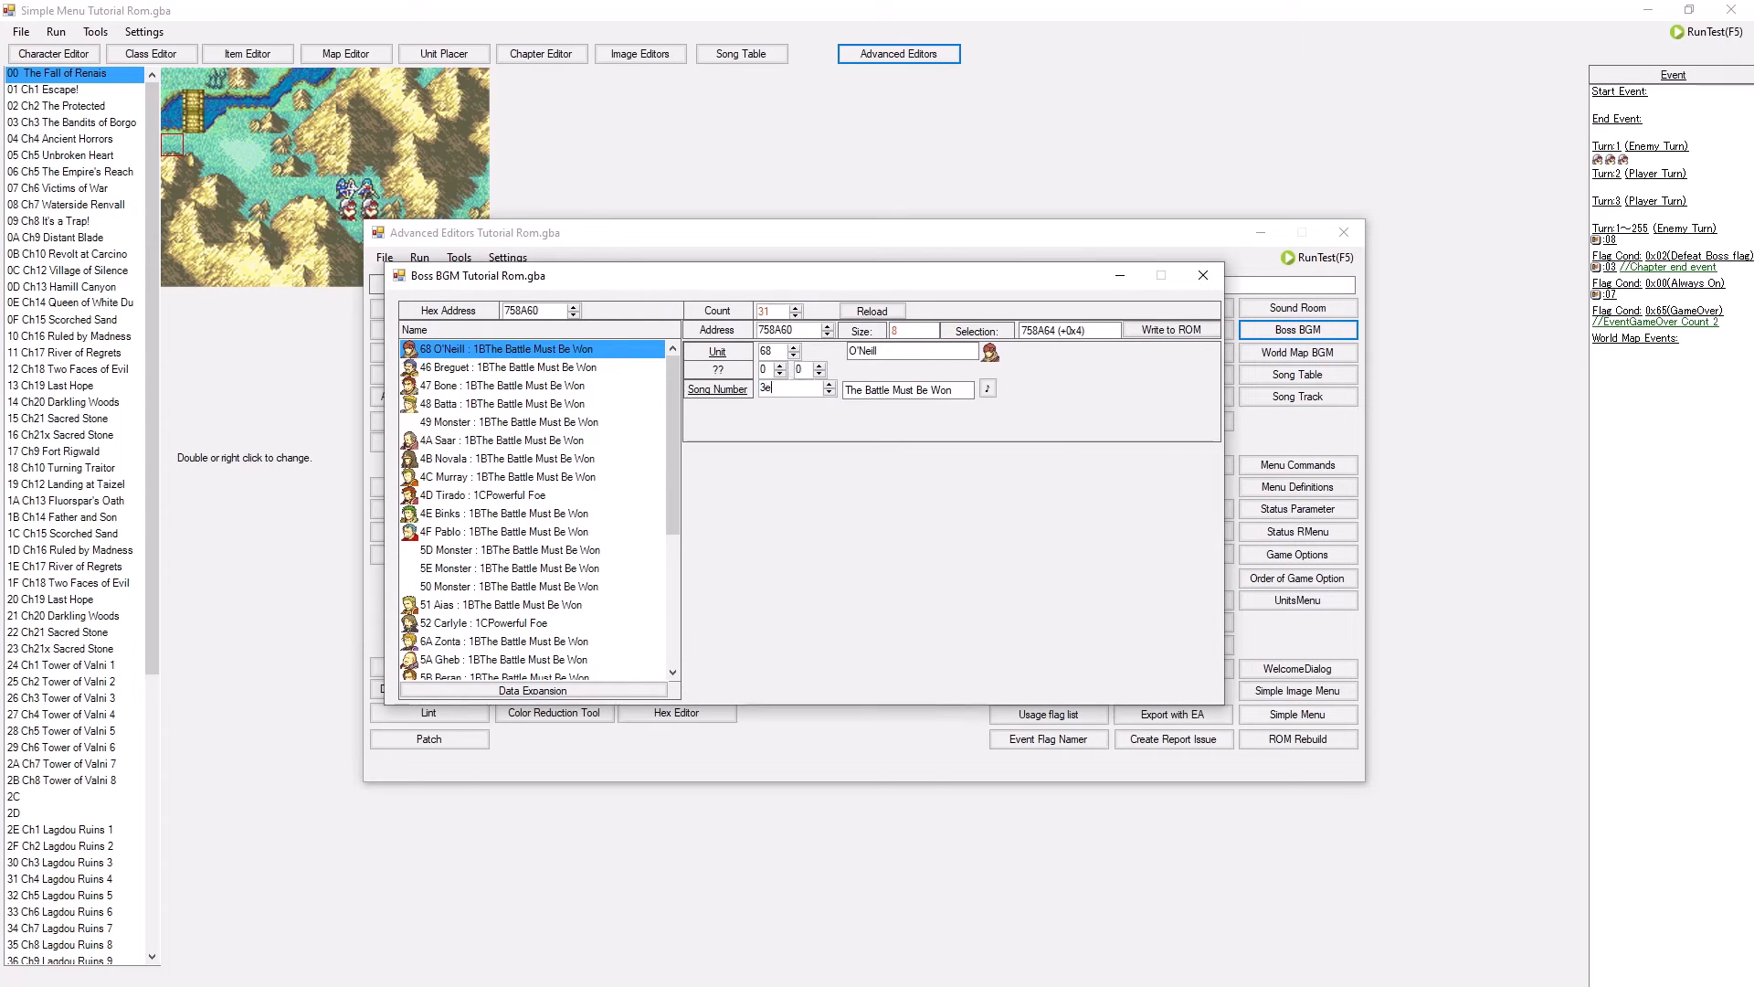
{"action": "key", "text": "Return"}
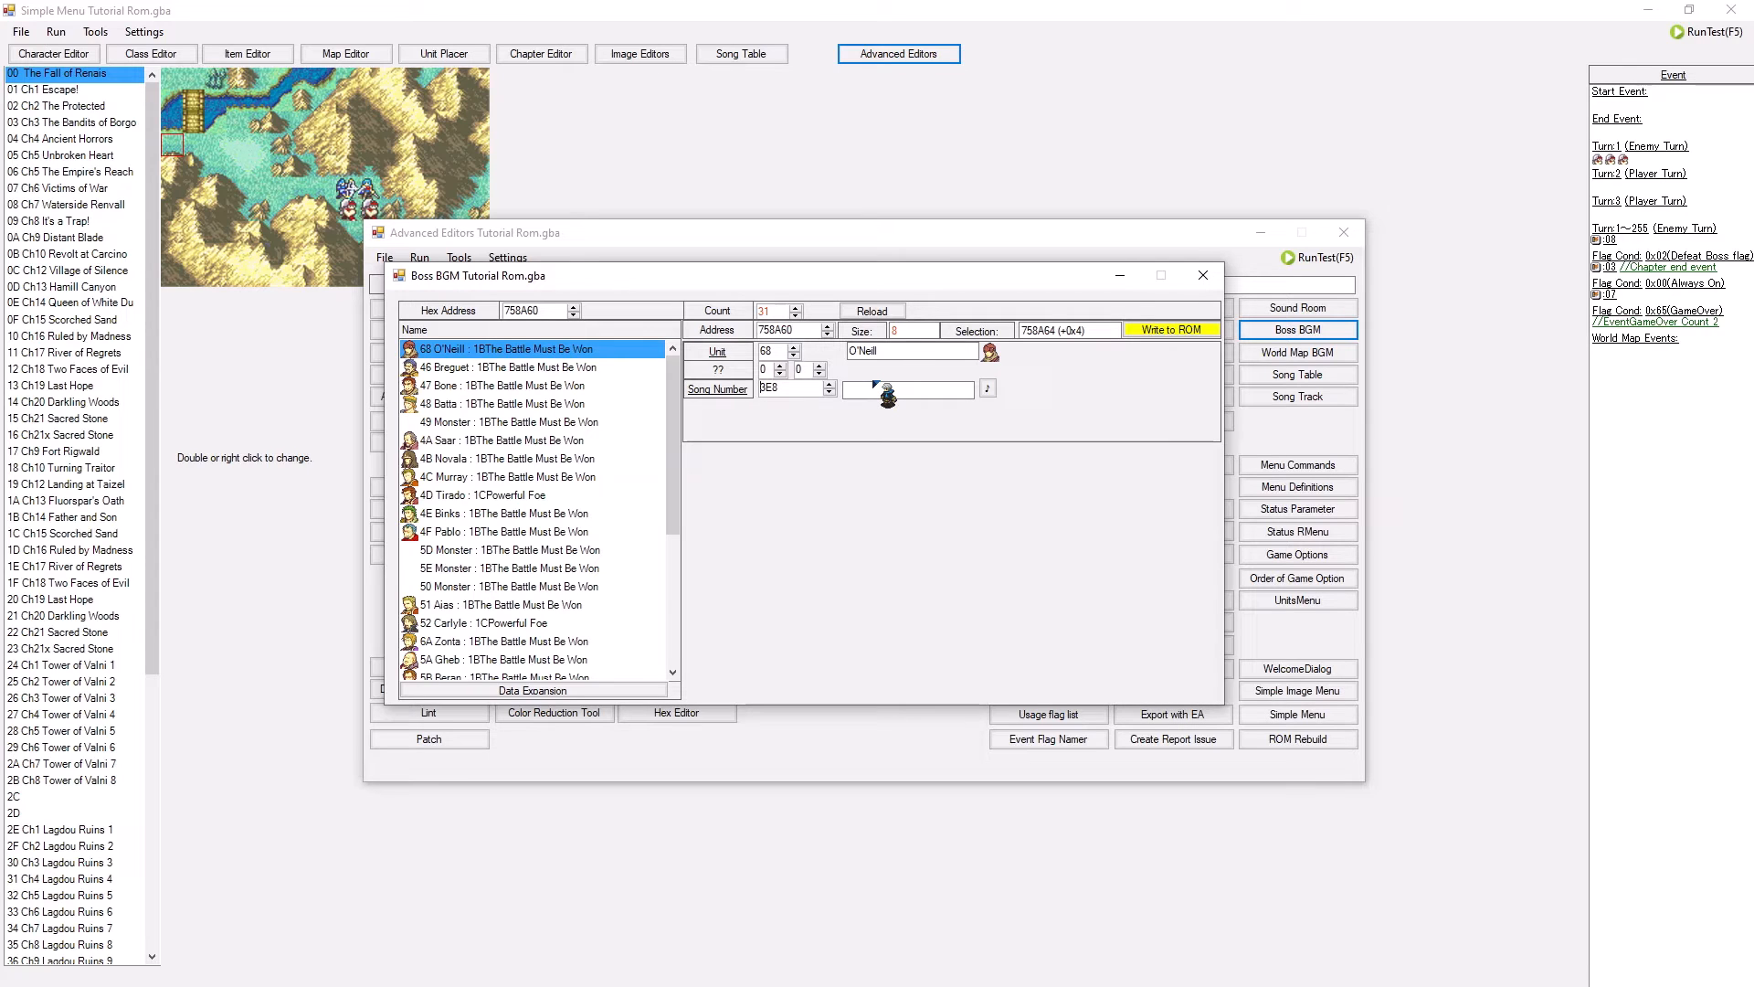
{"action": "left_click", "coordinate": [1202, 275]}
{"action": "left_click", "coordinate": [934, 563]}
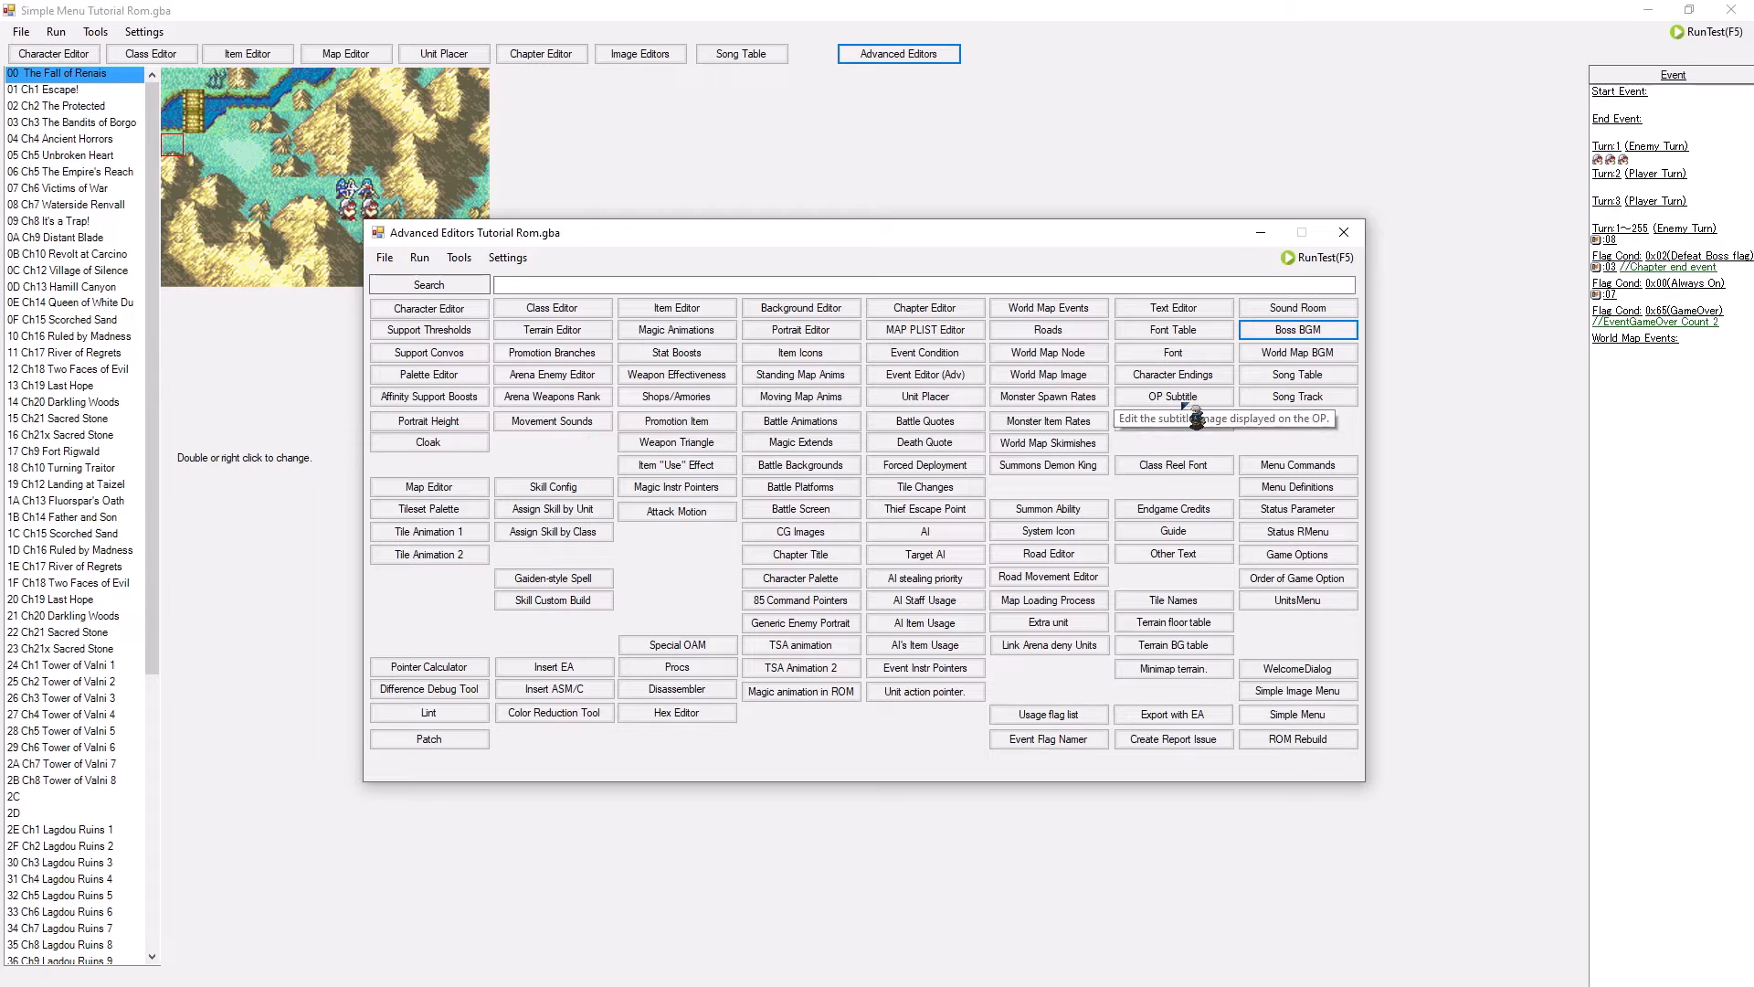
- View the Sound Room among the Advanced Editors, close them, and open the Sound Room Editor from the Song Table instead
{"action": "left_click", "coordinate": [1279, 311]}
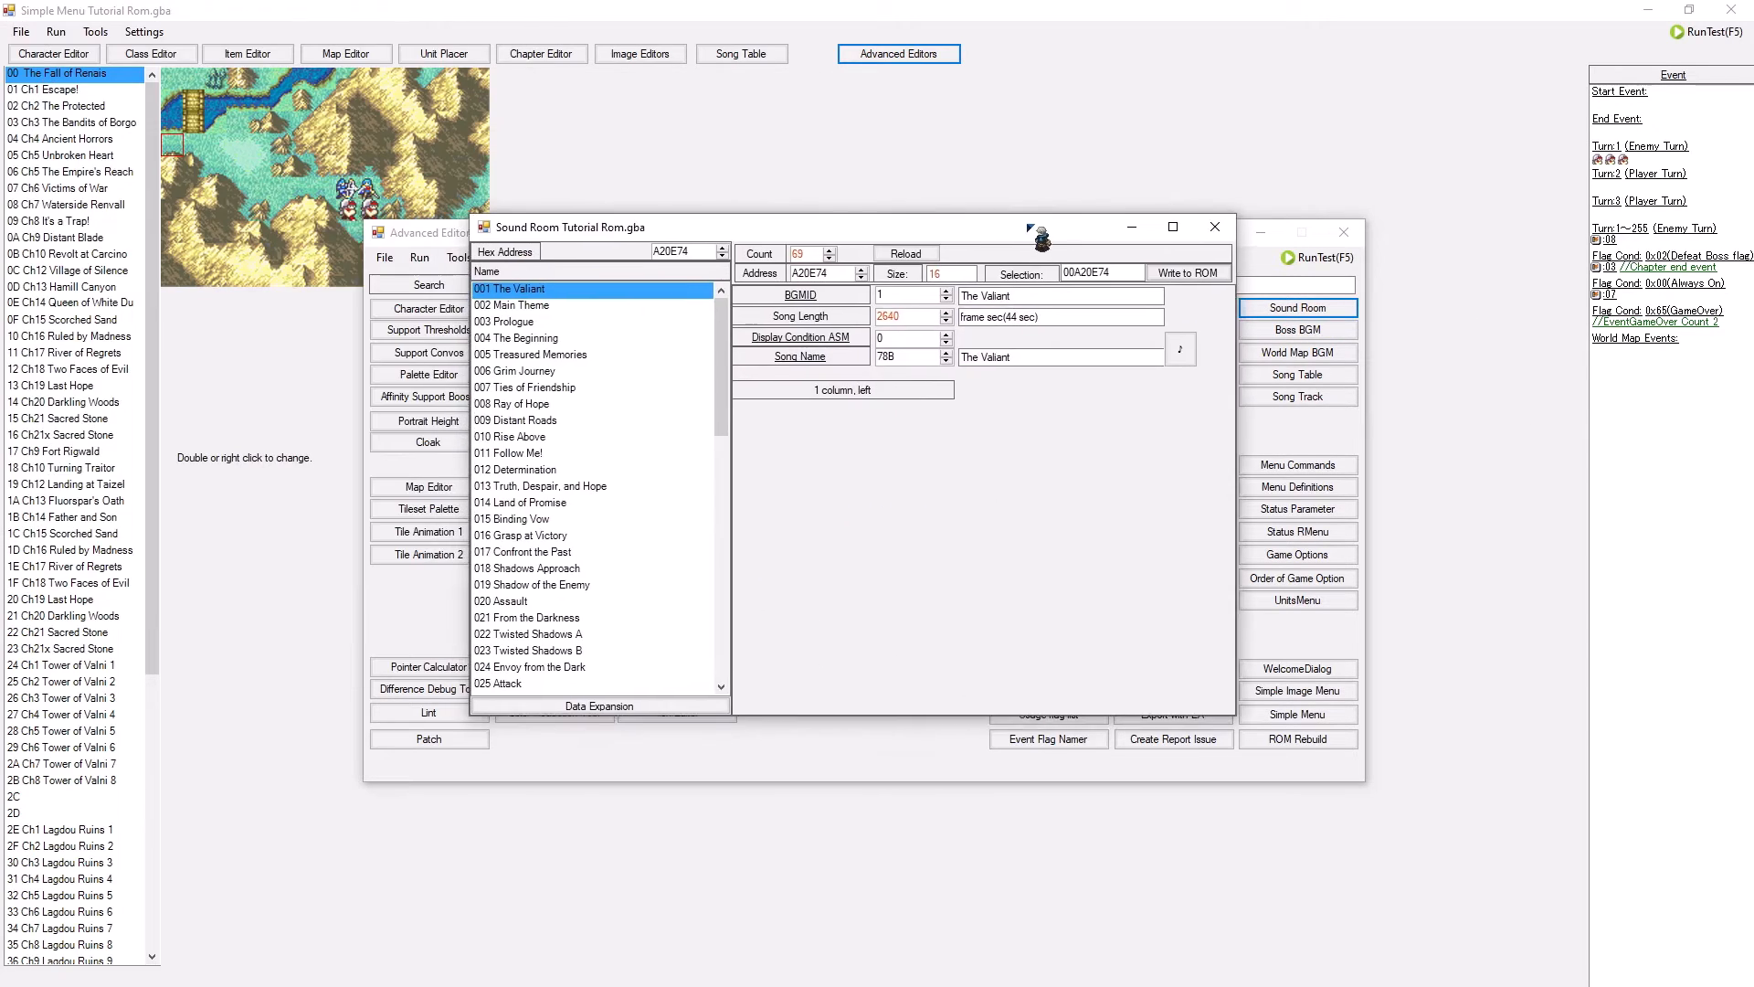
{"action": "left_click", "coordinate": [899, 53]}
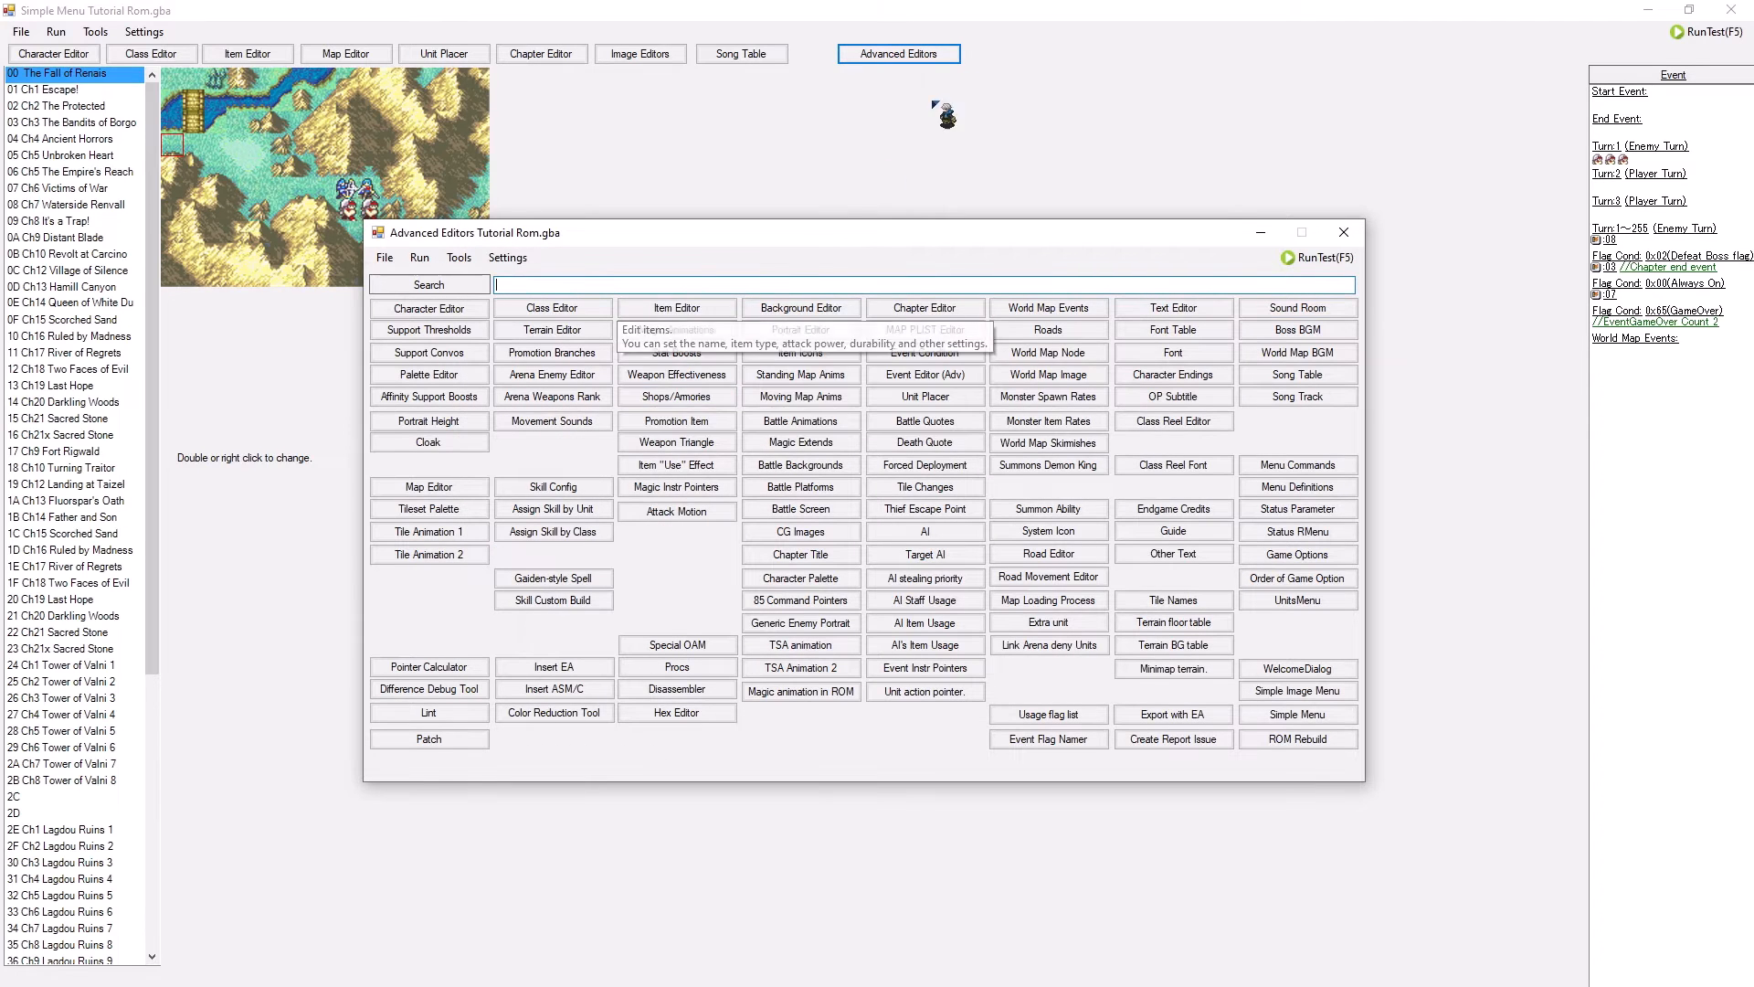
{"action": "left_click", "coordinate": [1344, 232]}
{"action": "left_click", "coordinate": [755, 60]}
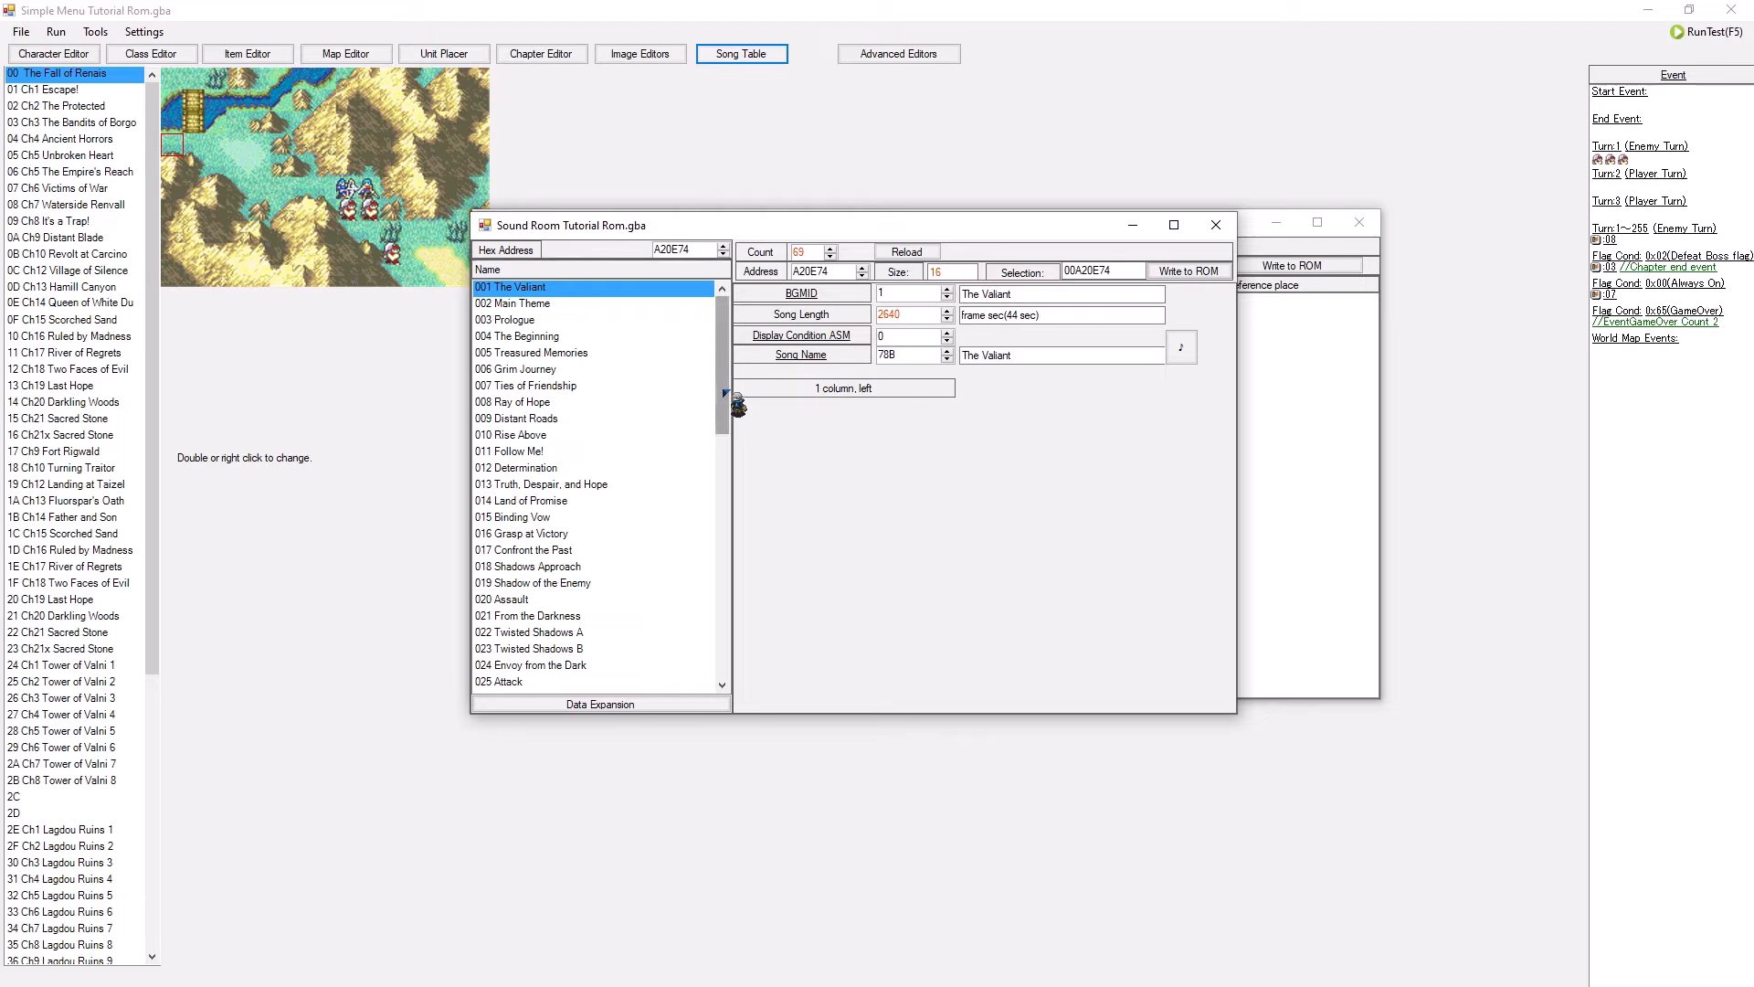
- Expand the Sound Room data to 70 entries and select the new entry 070 after Epilogue
{"action": "left_click_drag", "start_coordinate": [727, 393], "coordinate": [708, 674]}
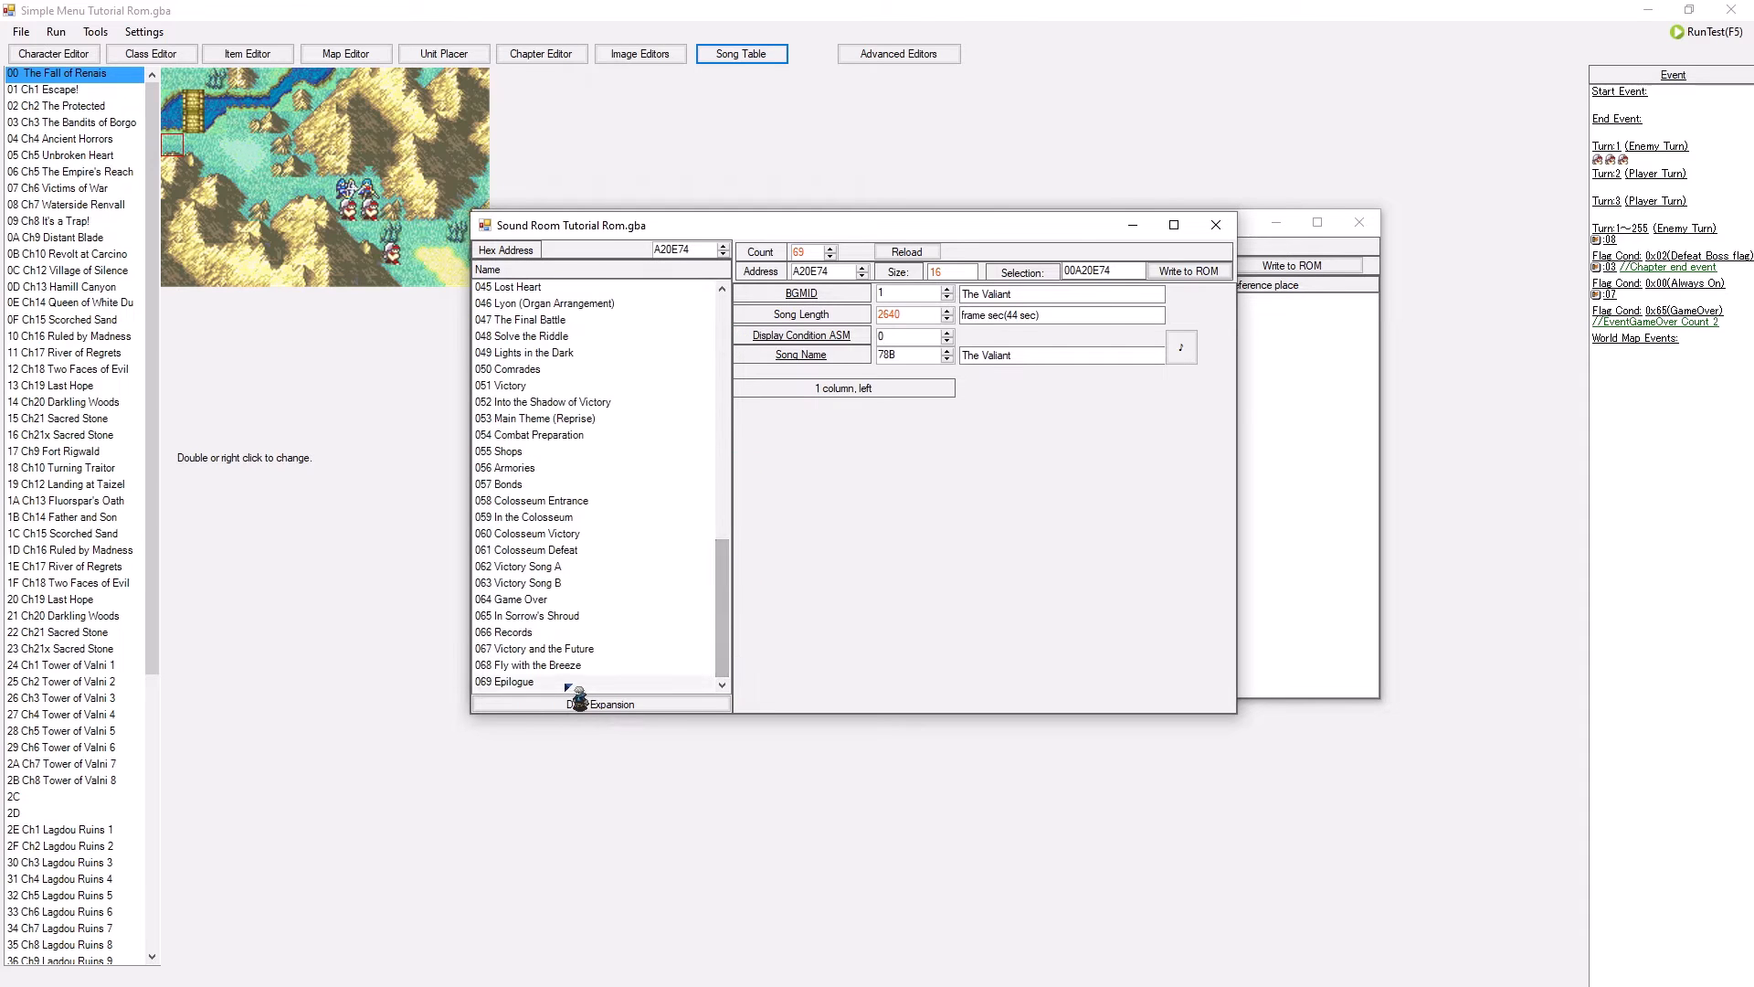
{"action": "left_click", "coordinate": [567, 683]}
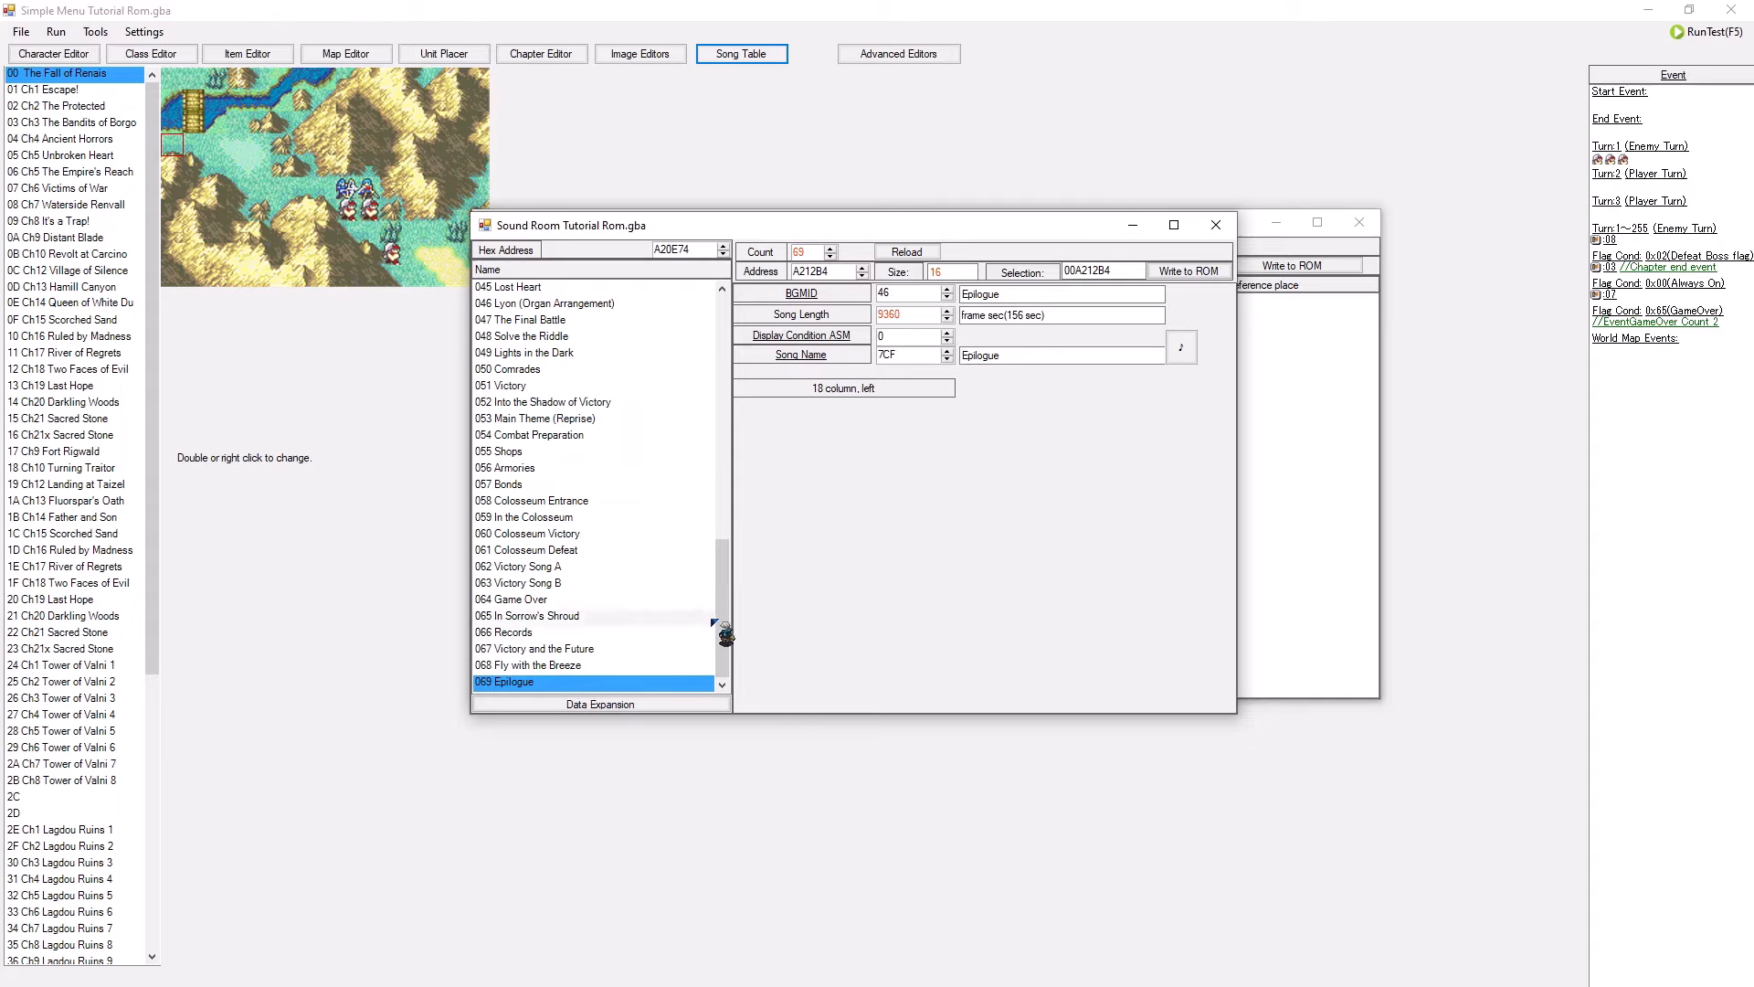
{"action": "mouse_move", "coordinate": [719, 615]}
{"action": "left_mouse_down"}
{"action": "mouse_move", "coordinate": [757, 316]}
{"action": "mouse_move", "coordinate": [725, 645]}
{"action": "left_mouse_up"}
{"action": "left_click", "coordinate": [641, 701]}
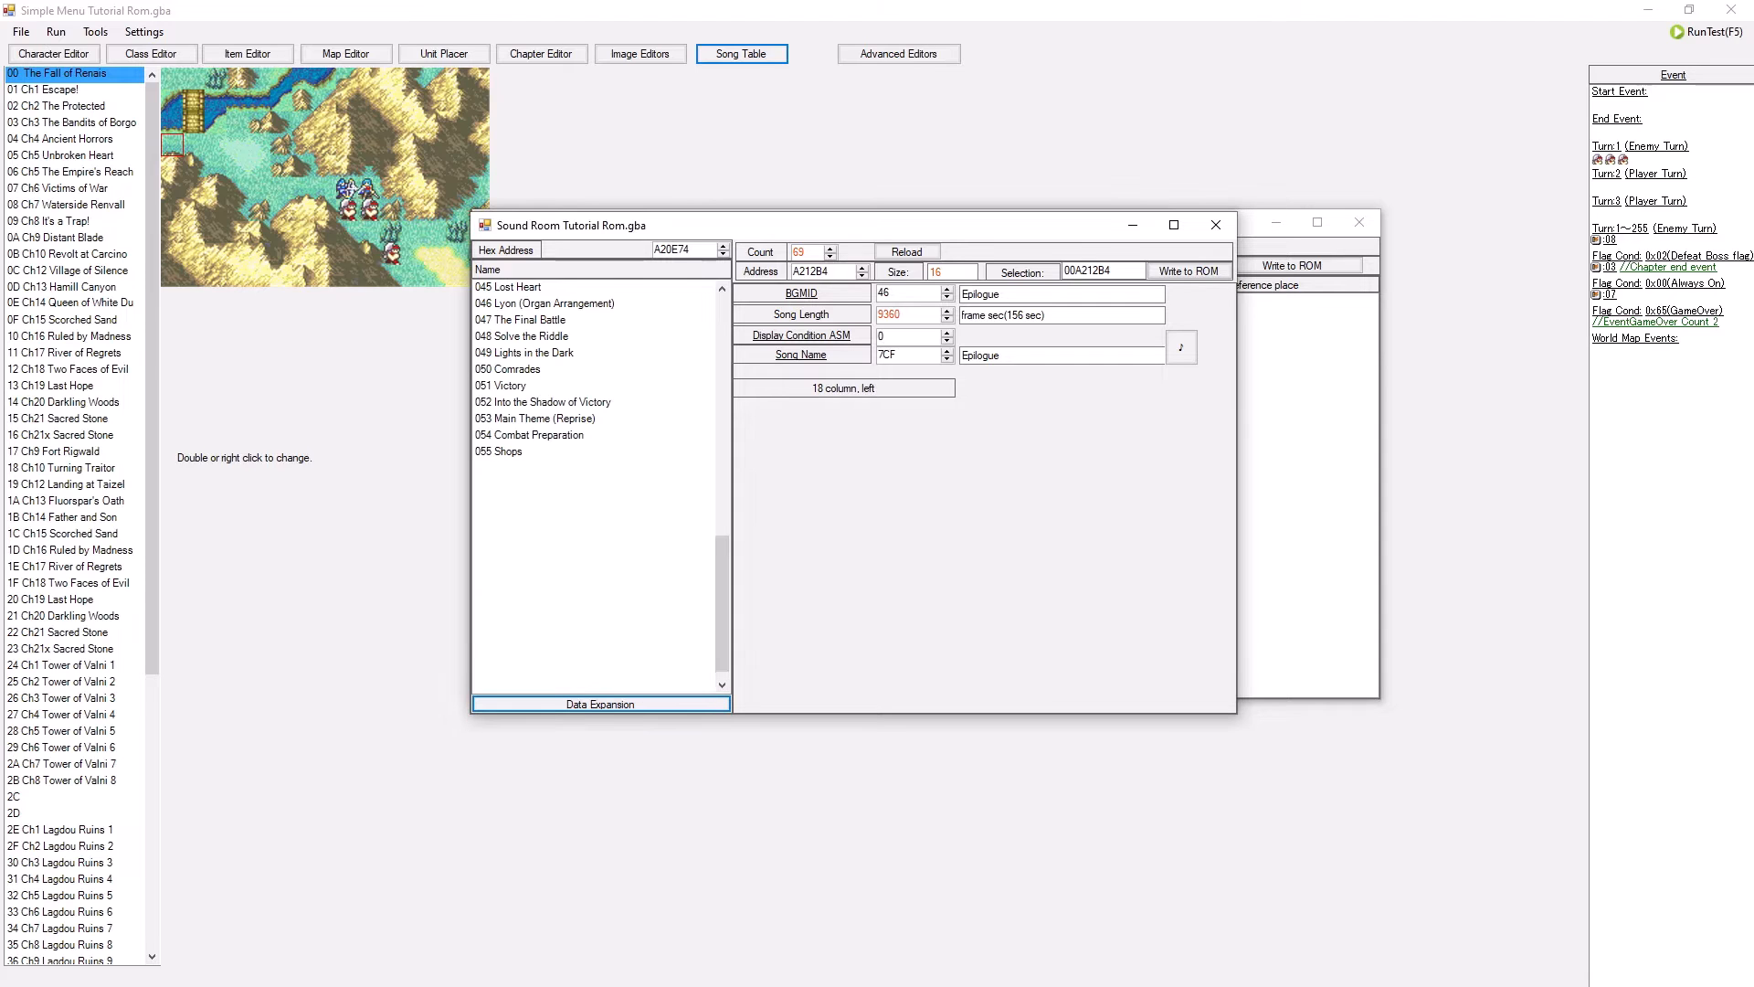
{"action": "left_click", "coordinate": [559, 683]}
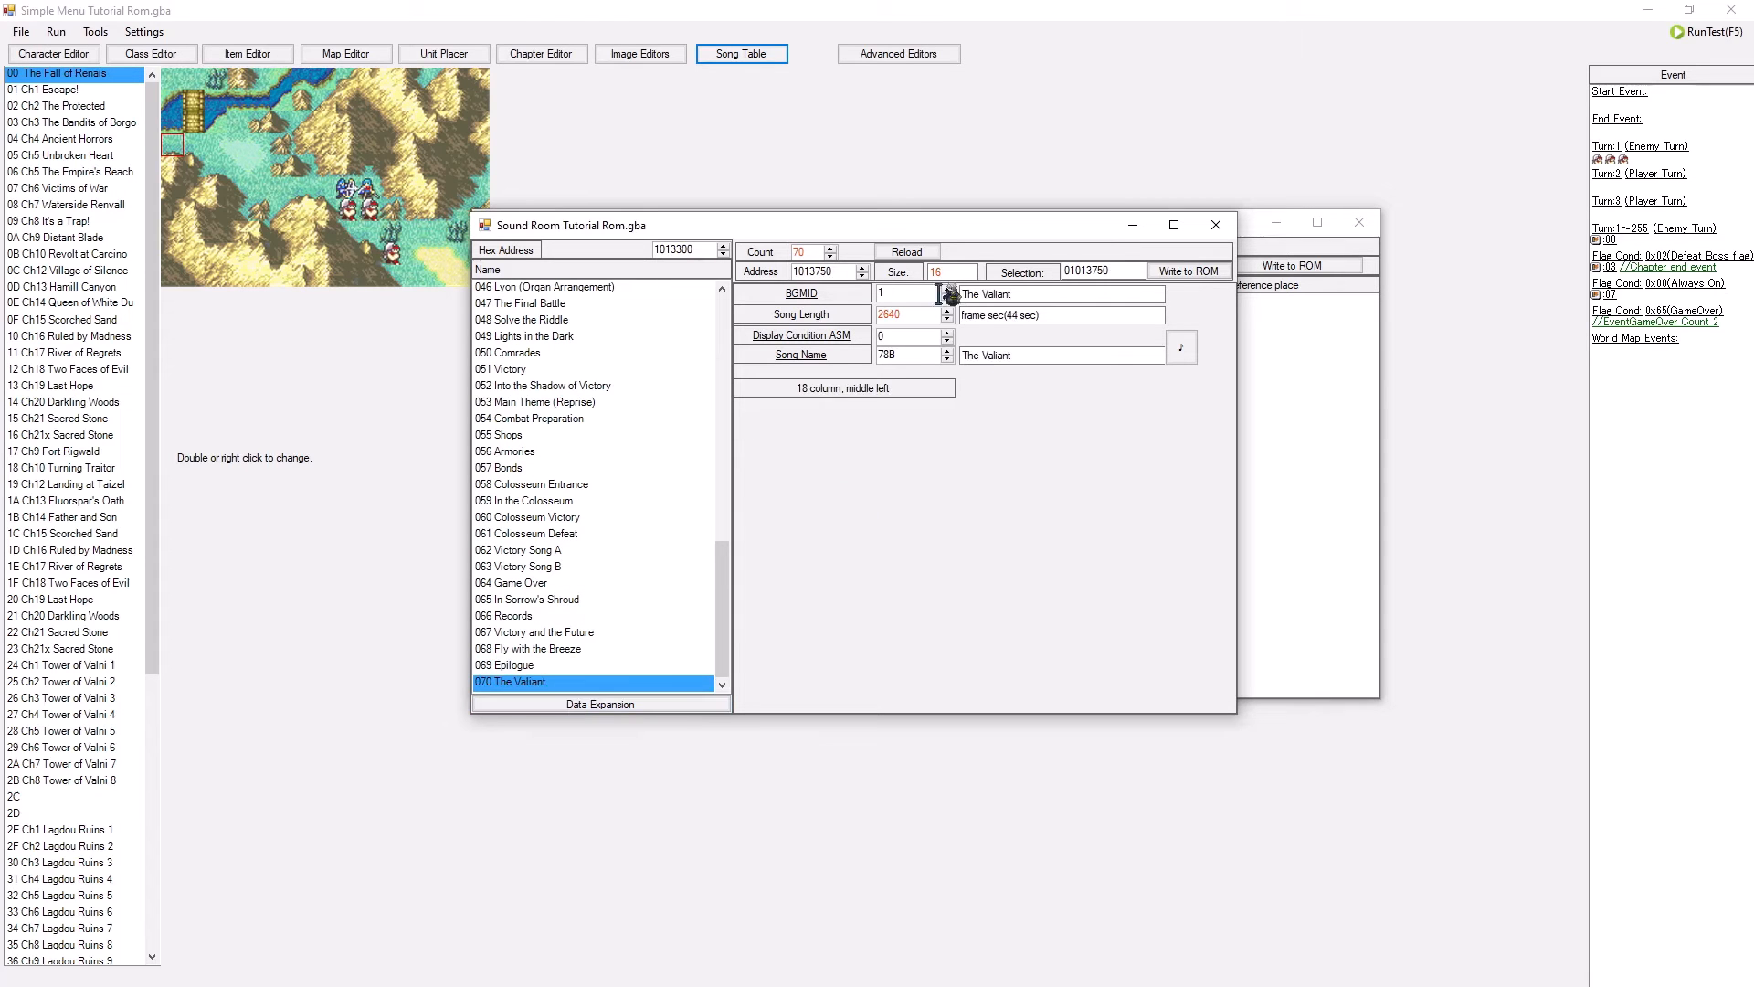
- Compare the column positions of Sound Room entries 001, 013 and 070
{"action": "left_click_drag", "start_coordinate": [982, 231], "coordinate": [1115, 243]}
{"action": "left_click_drag", "start_coordinate": [862, 587], "coordinate": [857, 283]}
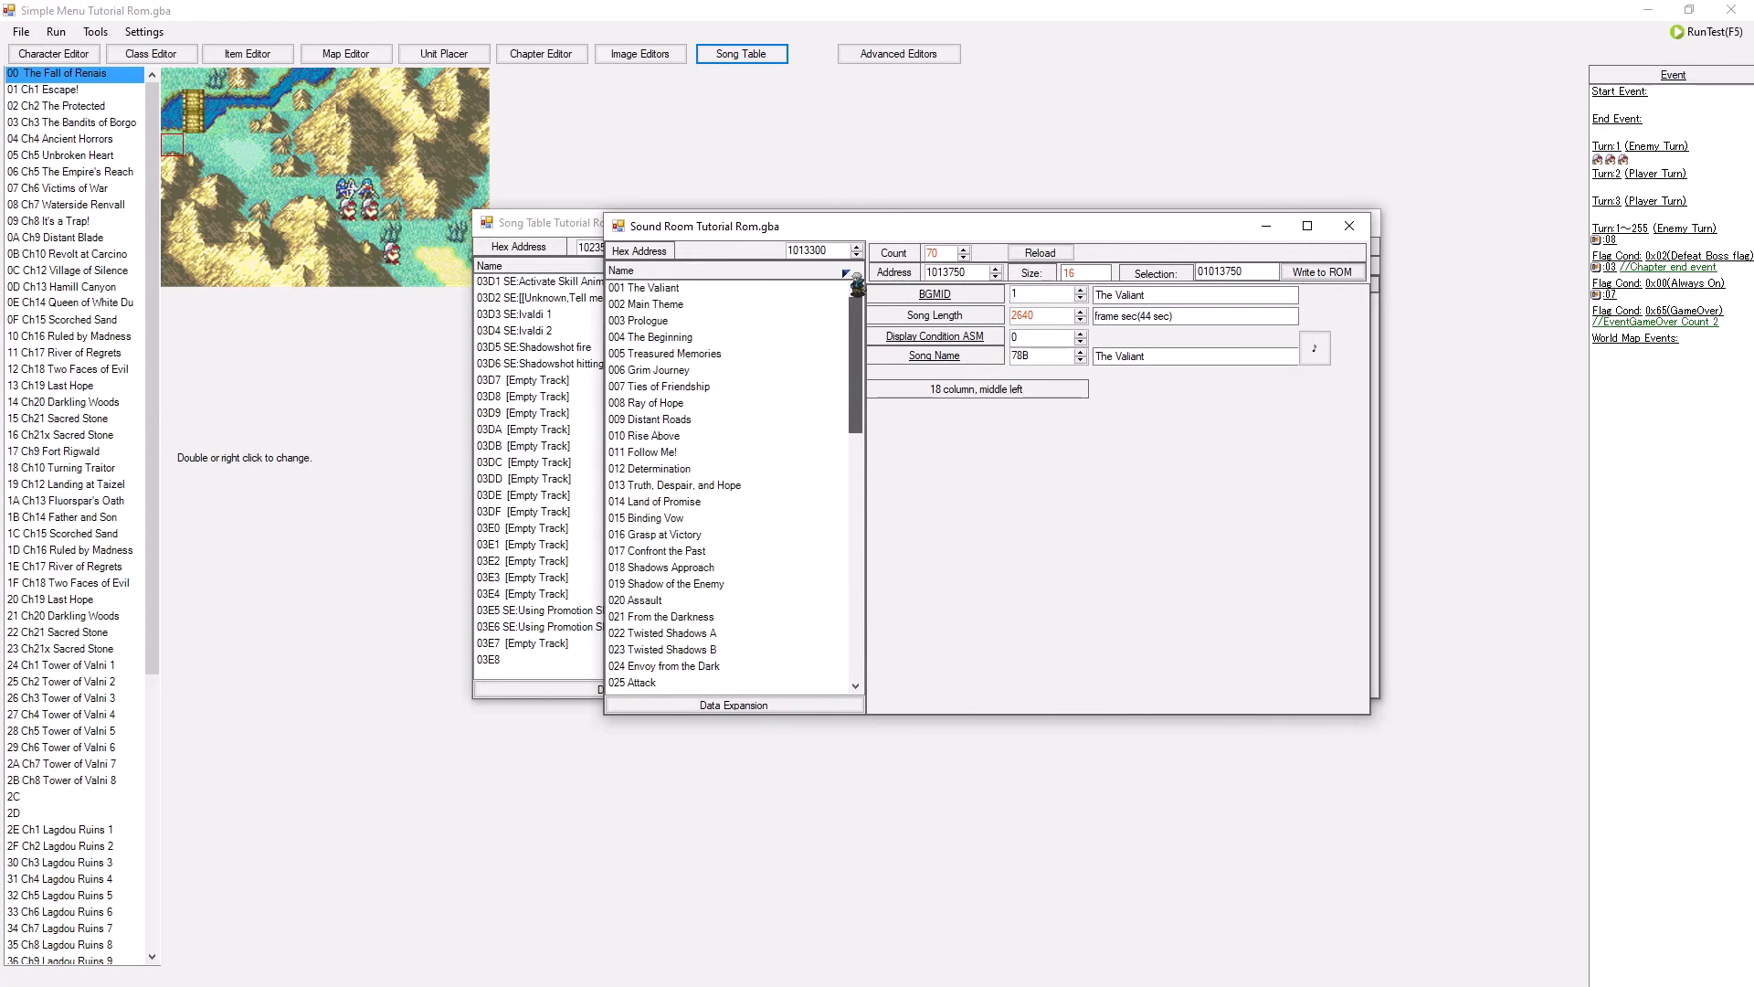
{"action": "left_click", "coordinate": [749, 292]}
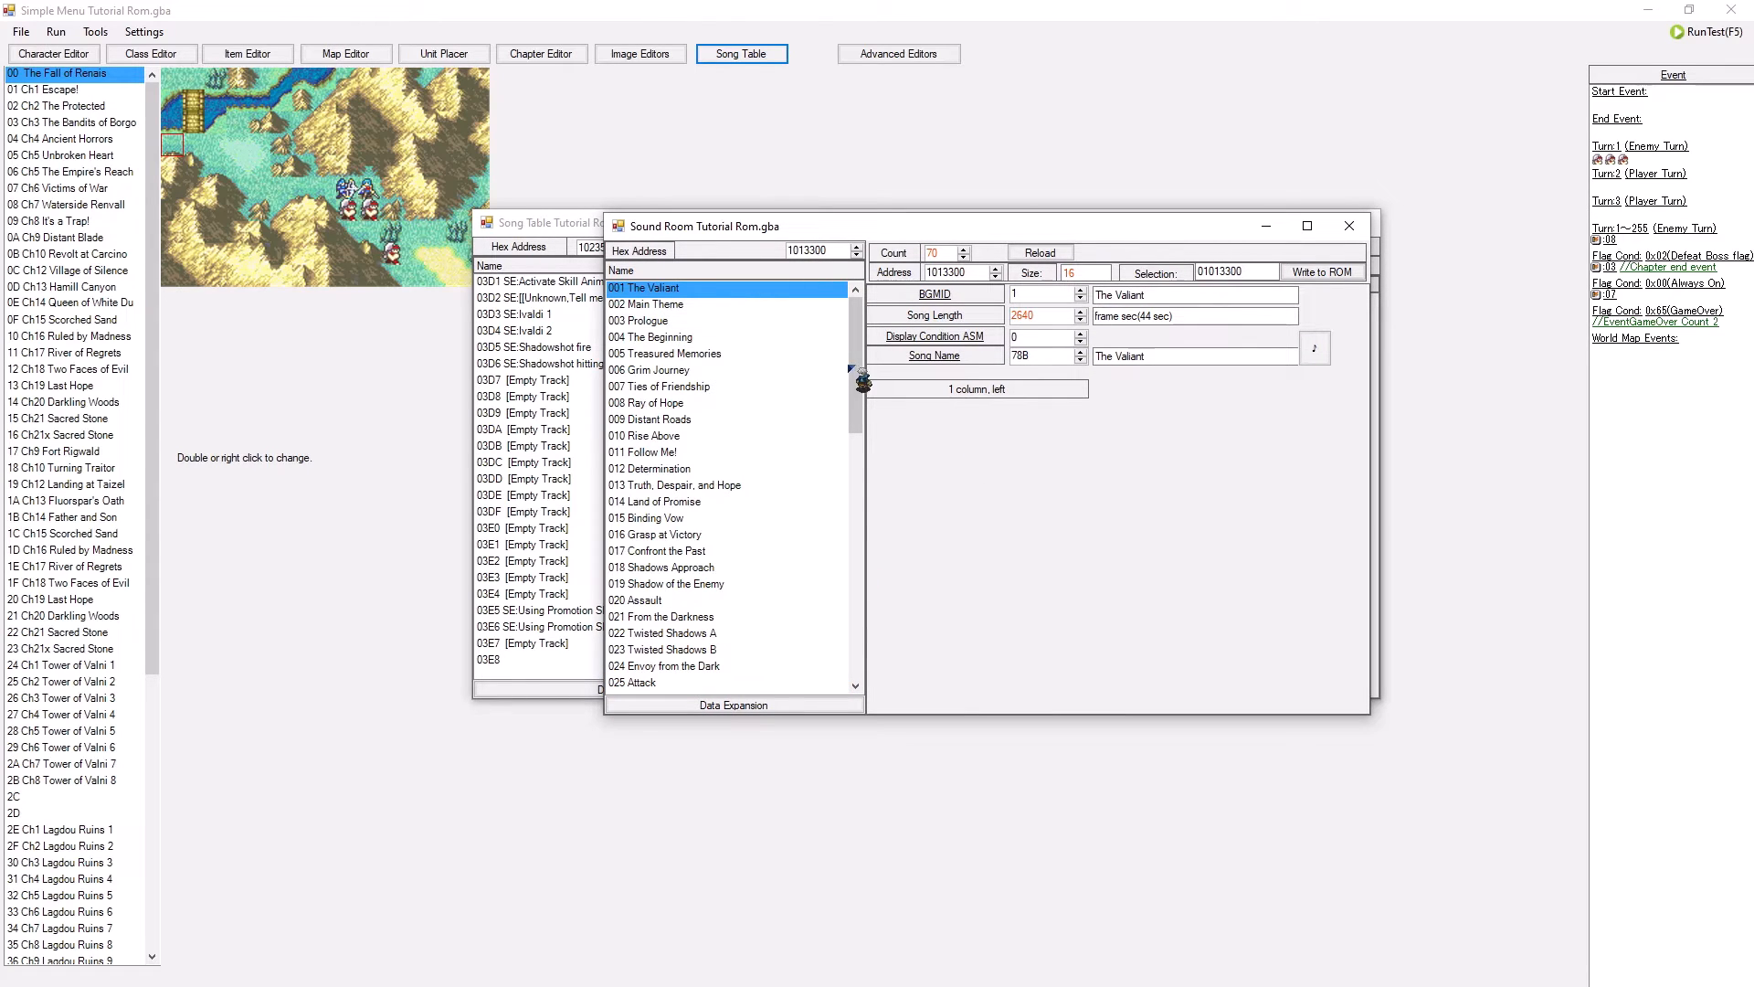
{"action": "left_click_drag", "start_coordinate": [856, 366], "coordinate": [855, 676]}
{"action": "left_click", "coordinate": [722, 687]}
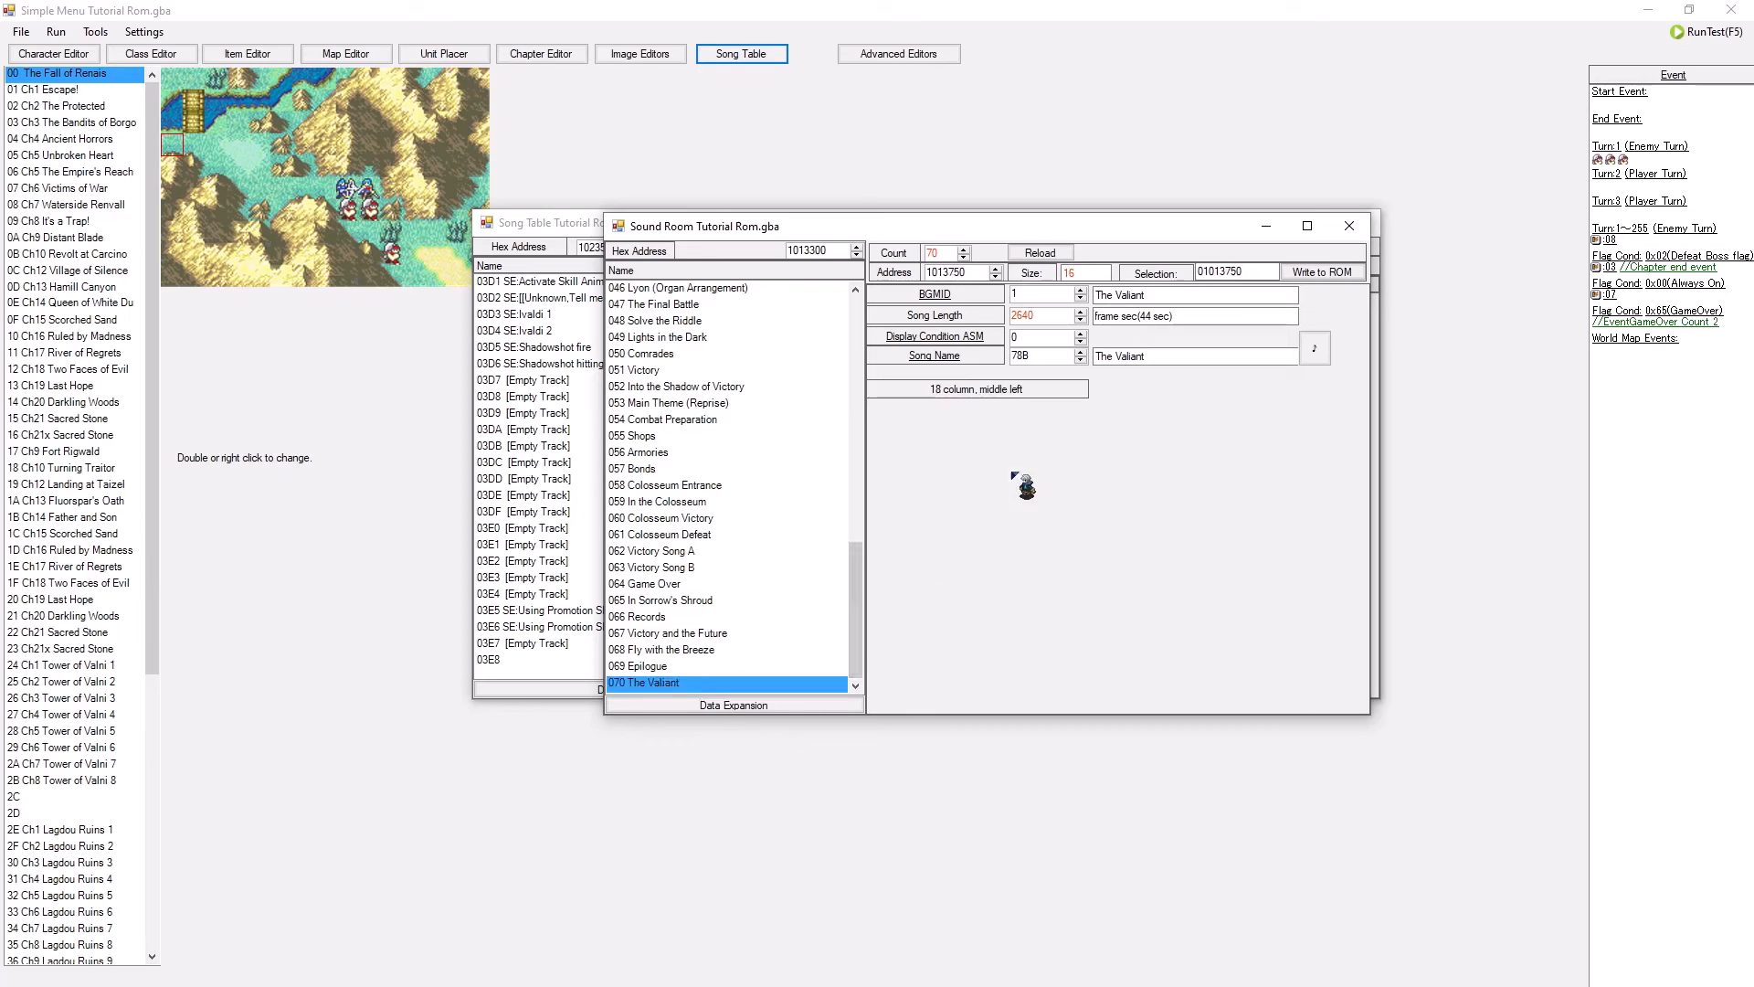
{"action": "left_click_drag", "start_coordinate": [1016, 228], "coordinate": [911, 259]}
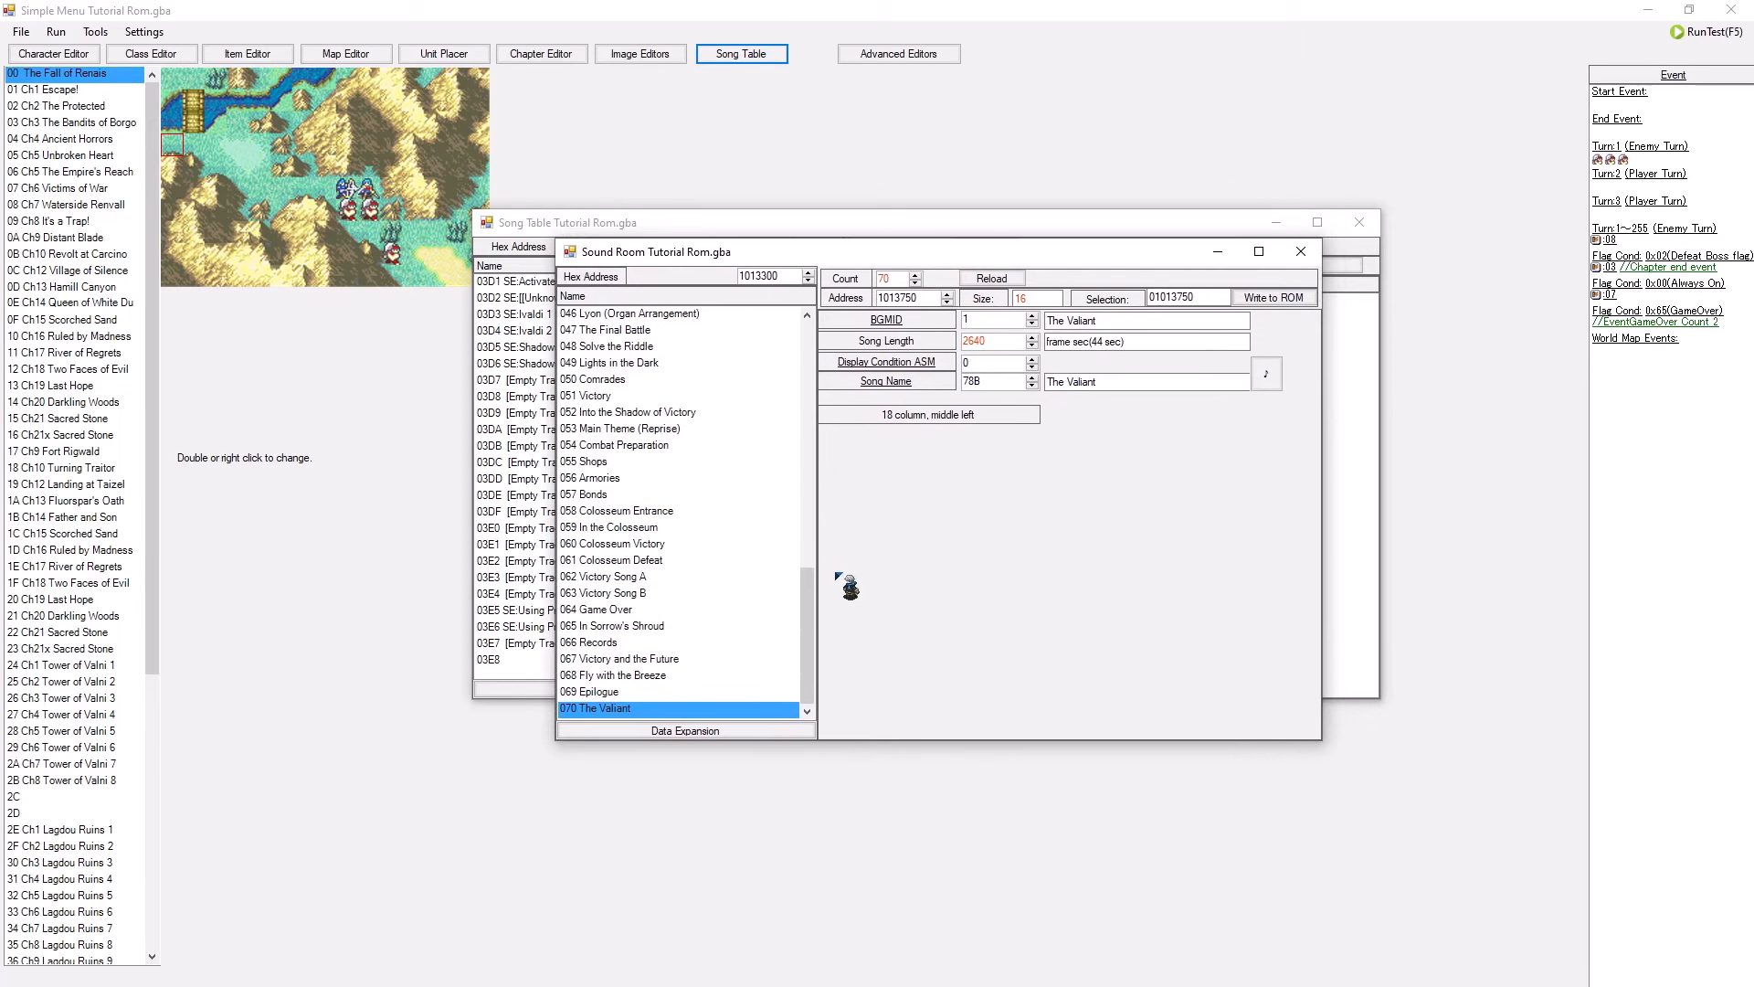
{"action": "left_click_drag", "start_coordinate": [810, 579], "coordinate": [706, 520]}
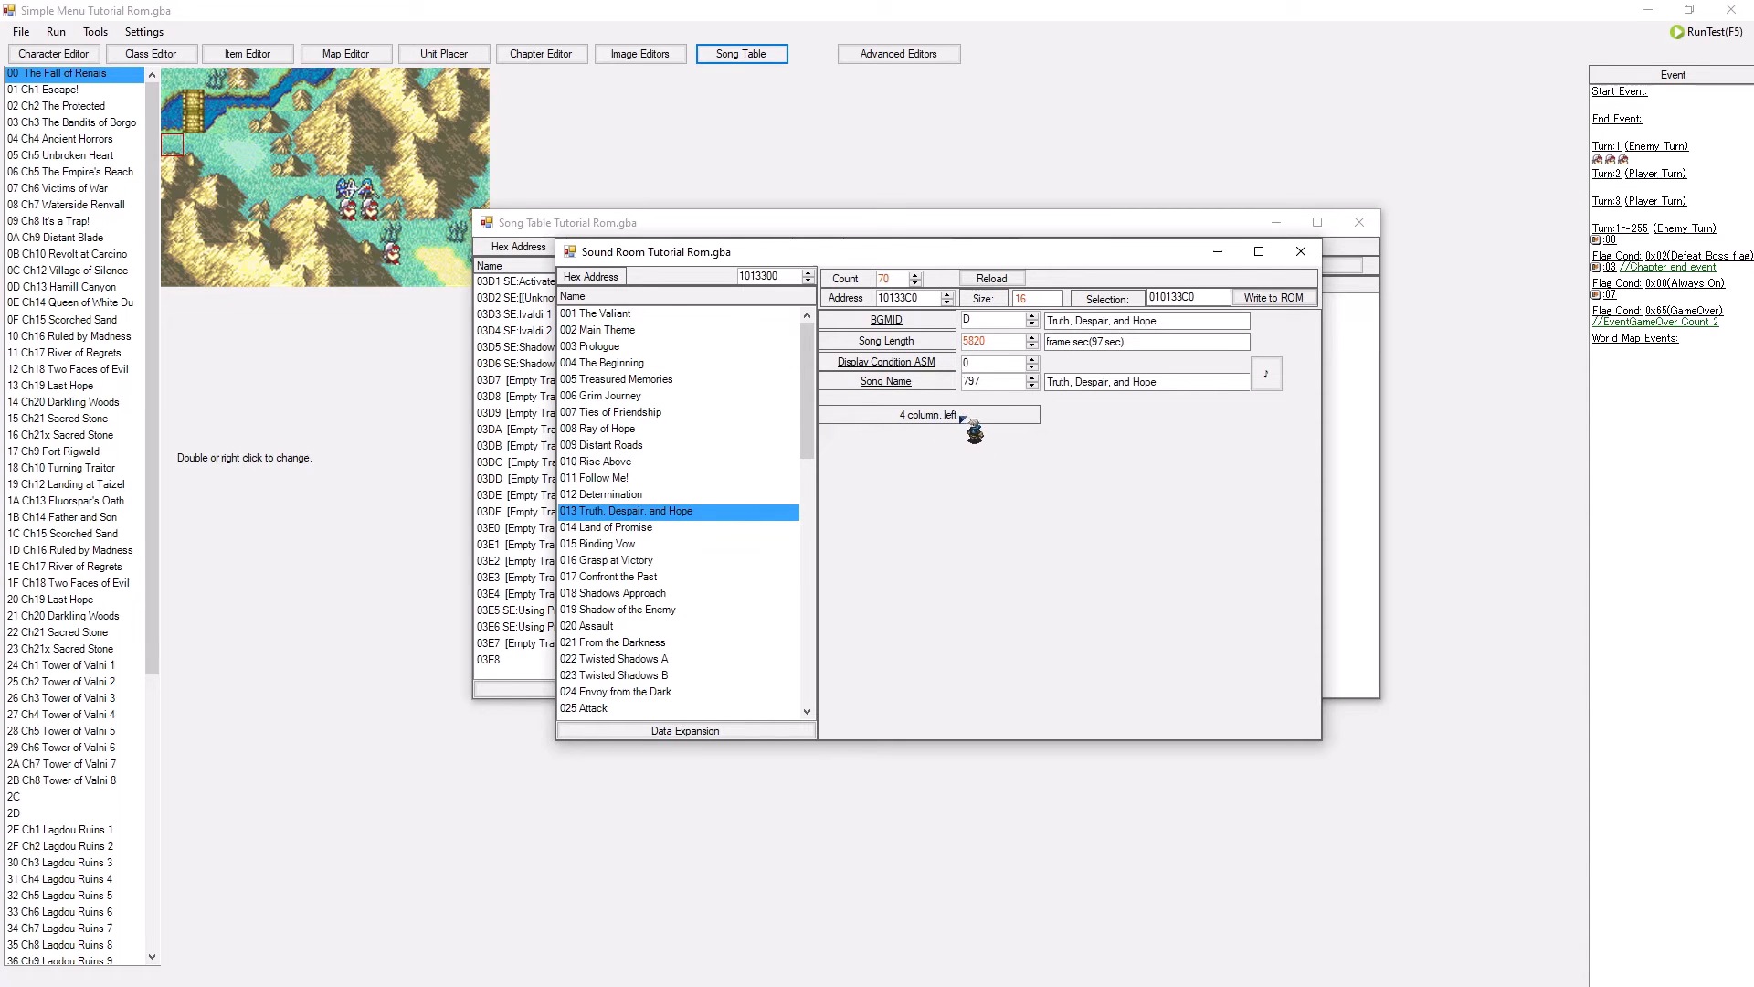
{"action": "left_click_drag", "start_coordinate": [806, 402], "coordinate": [776, 703]}
{"action": "left_click", "coordinate": [659, 712]}
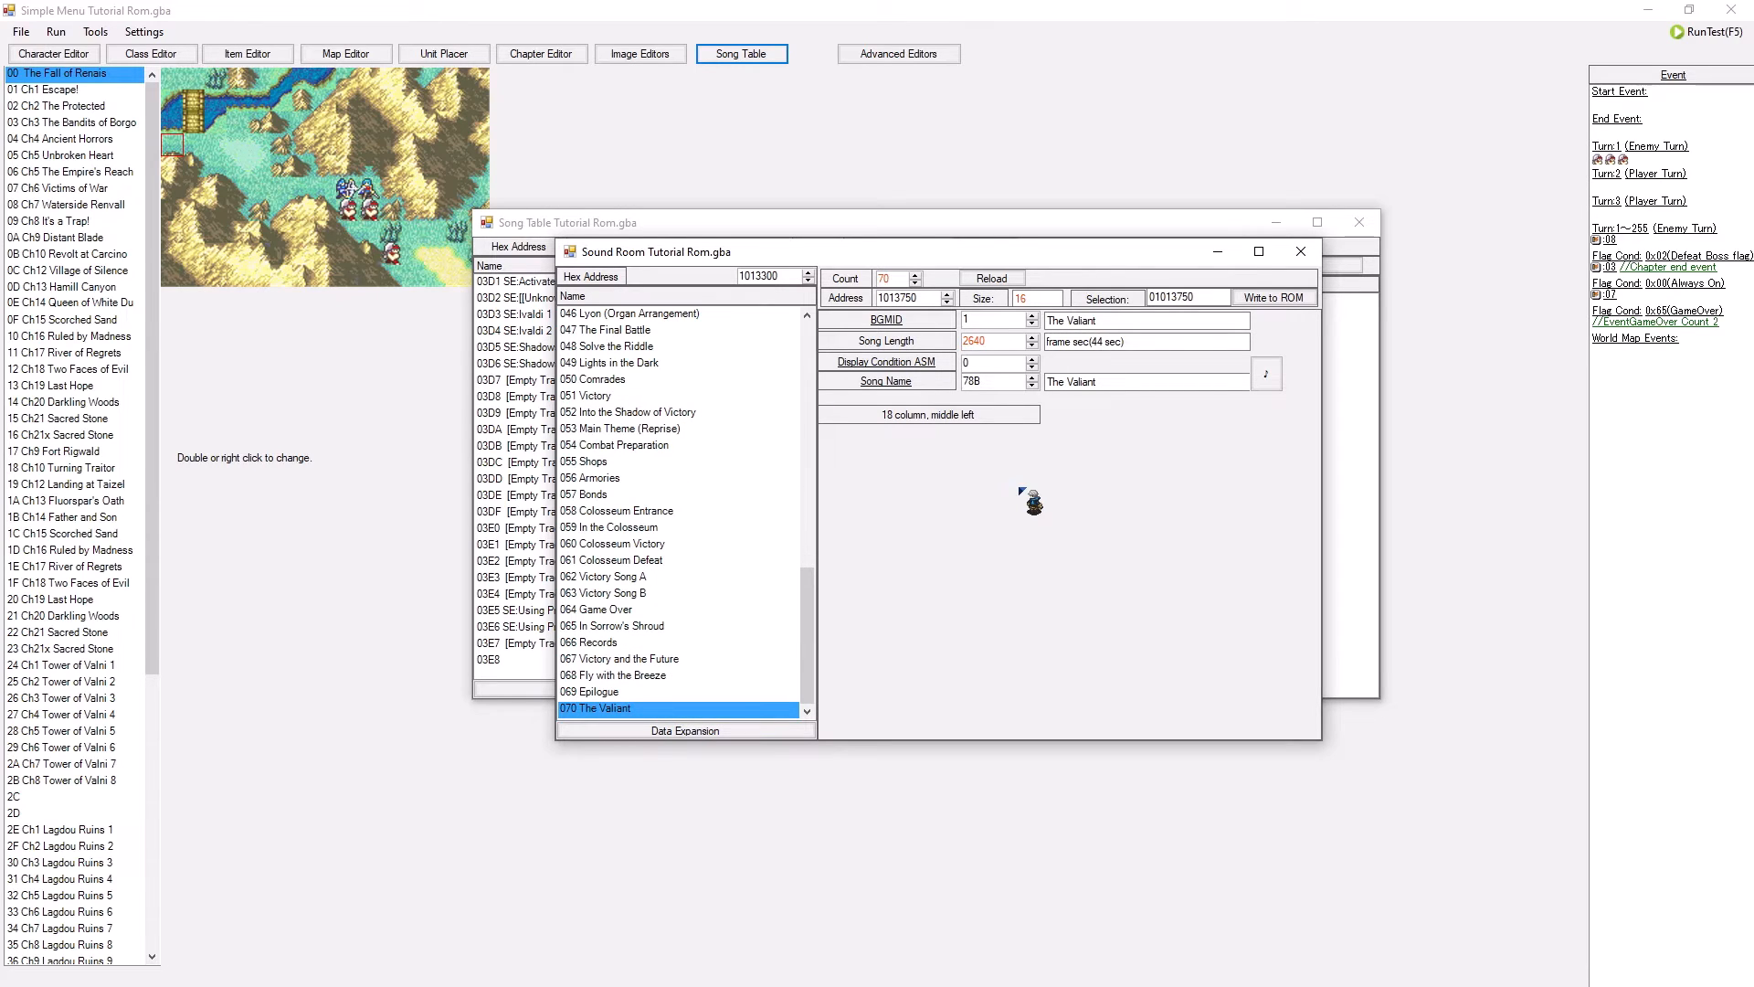
- Compare Sound Room entry 001 with entry 070 again, and decline moving Combat Preparation to position 070
{"action": "left_click_drag", "start_coordinate": [810, 619], "coordinate": [827, 672]}
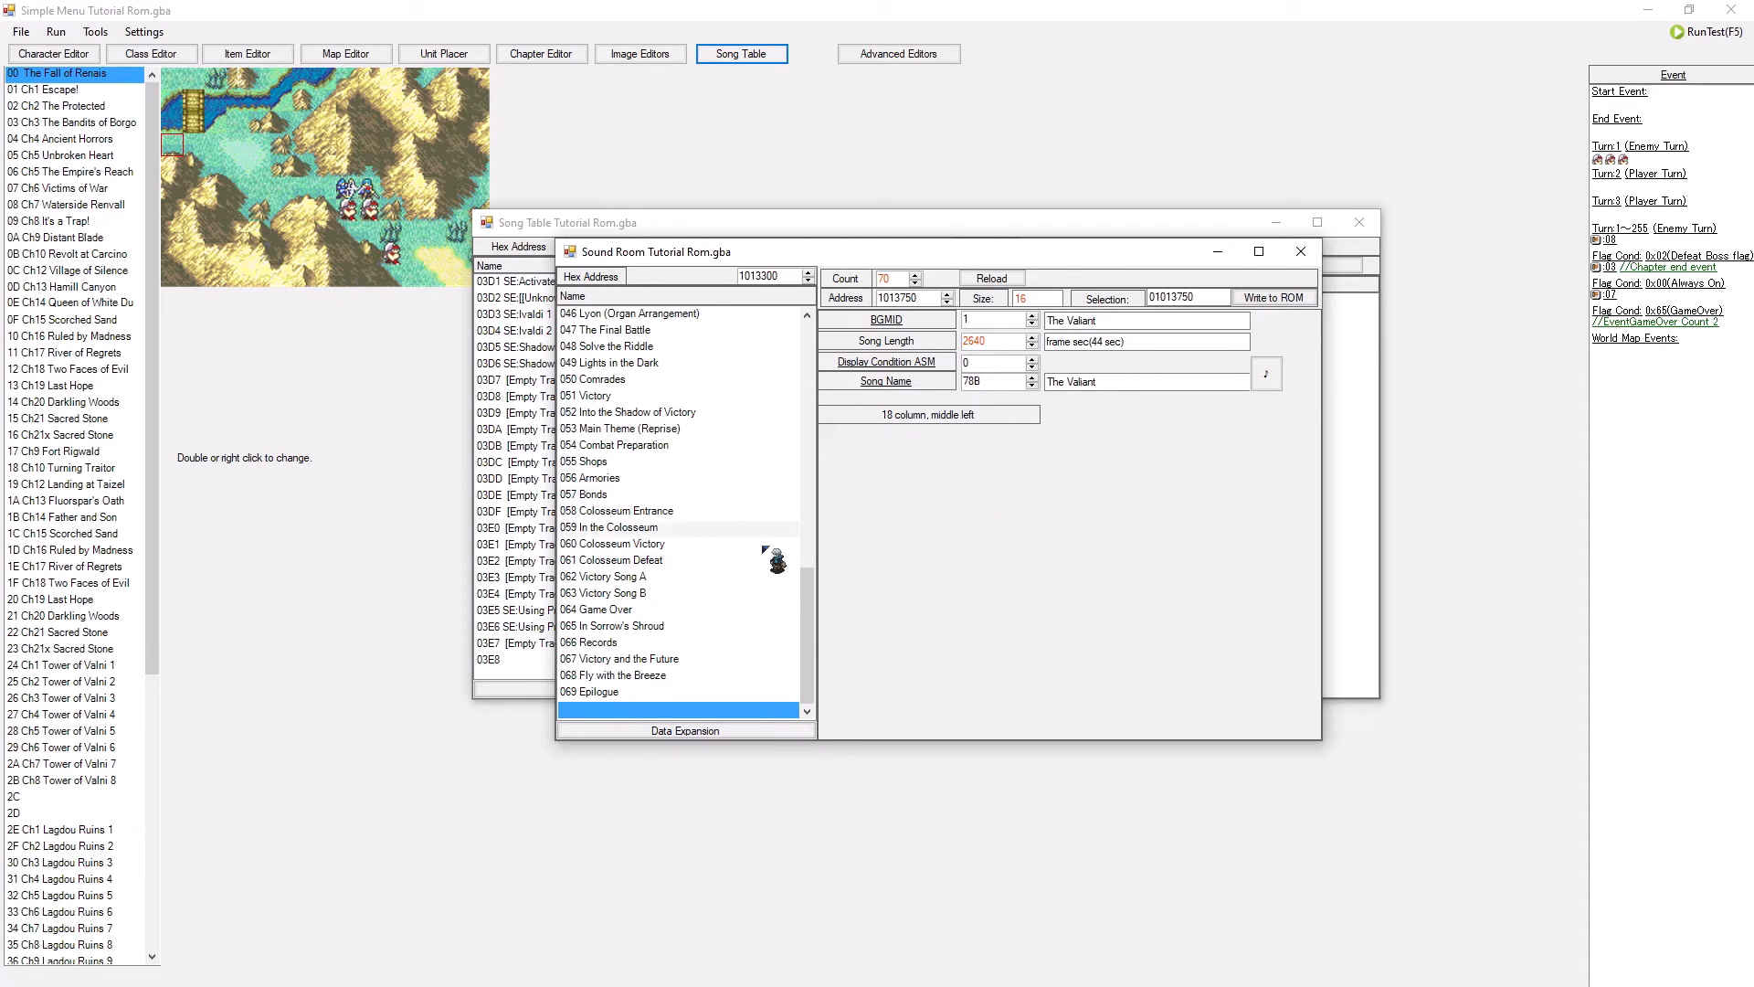
{"action": "left_click_drag", "start_coordinate": [808, 629], "coordinate": [821, 350]}
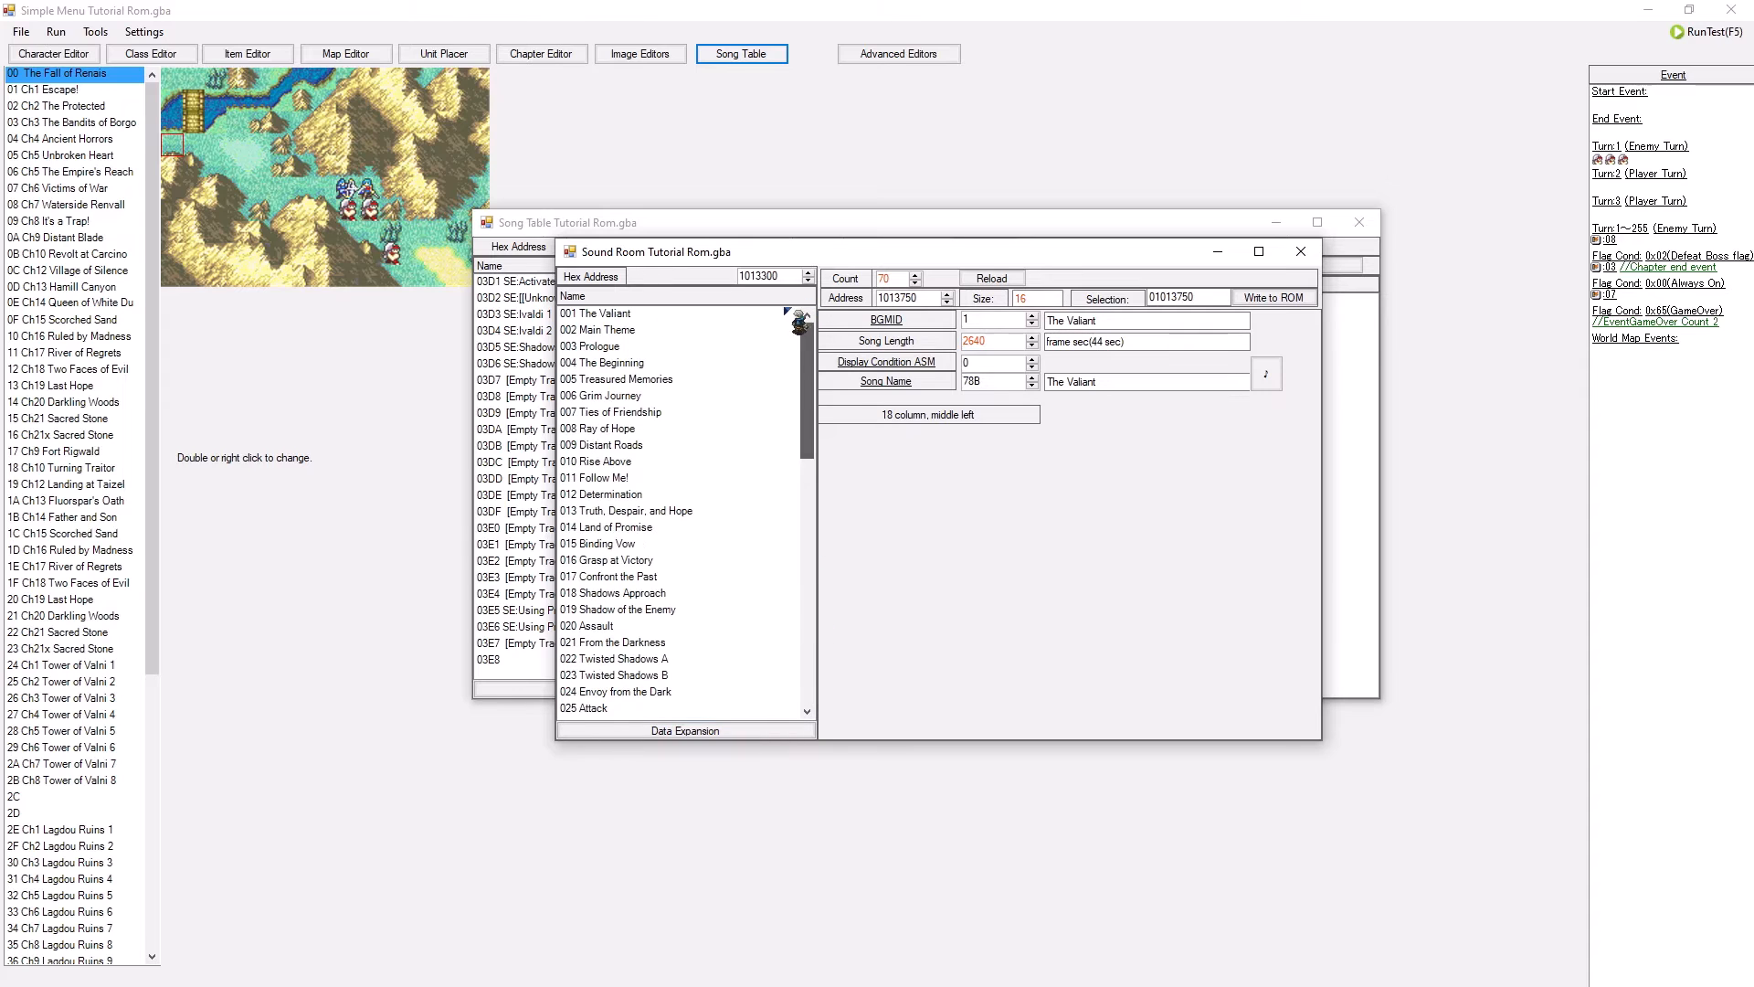
{"action": "left_click", "coordinate": [742, 314]}
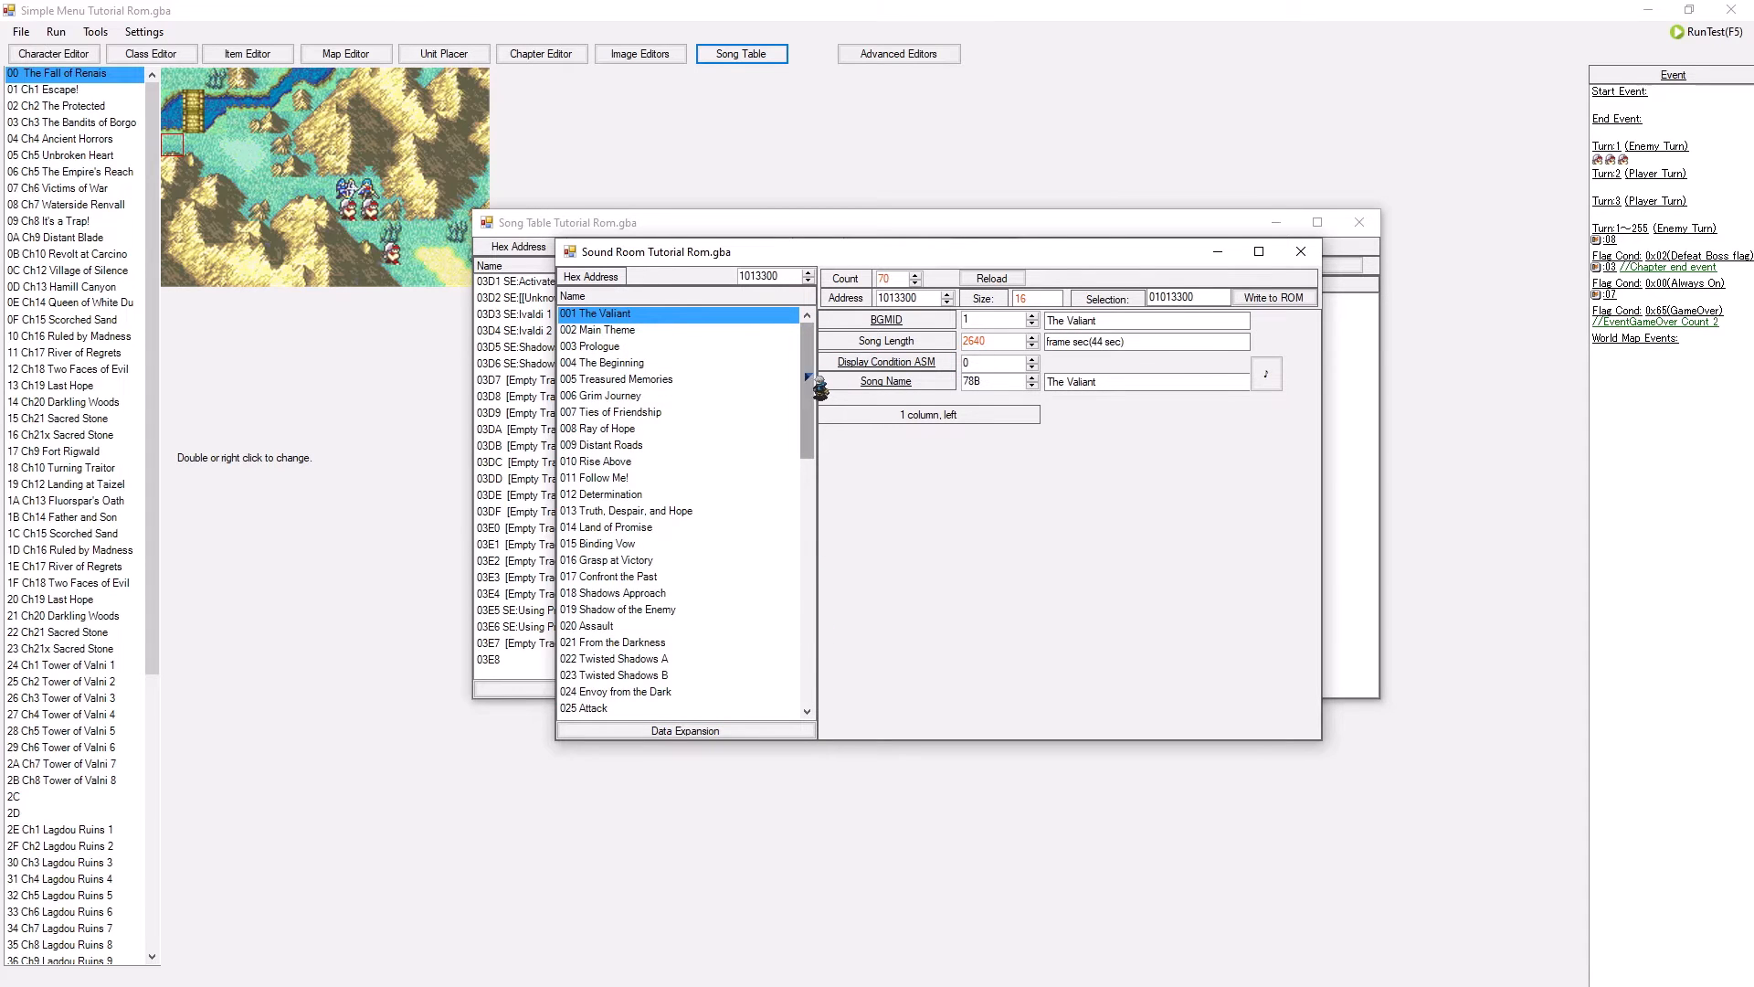
{"action": "left_click_drag", "start_coordinate": [807, 377], "coordinate": [806, 698]}
{"action": "left_click", "coordinate": [681, 710]}
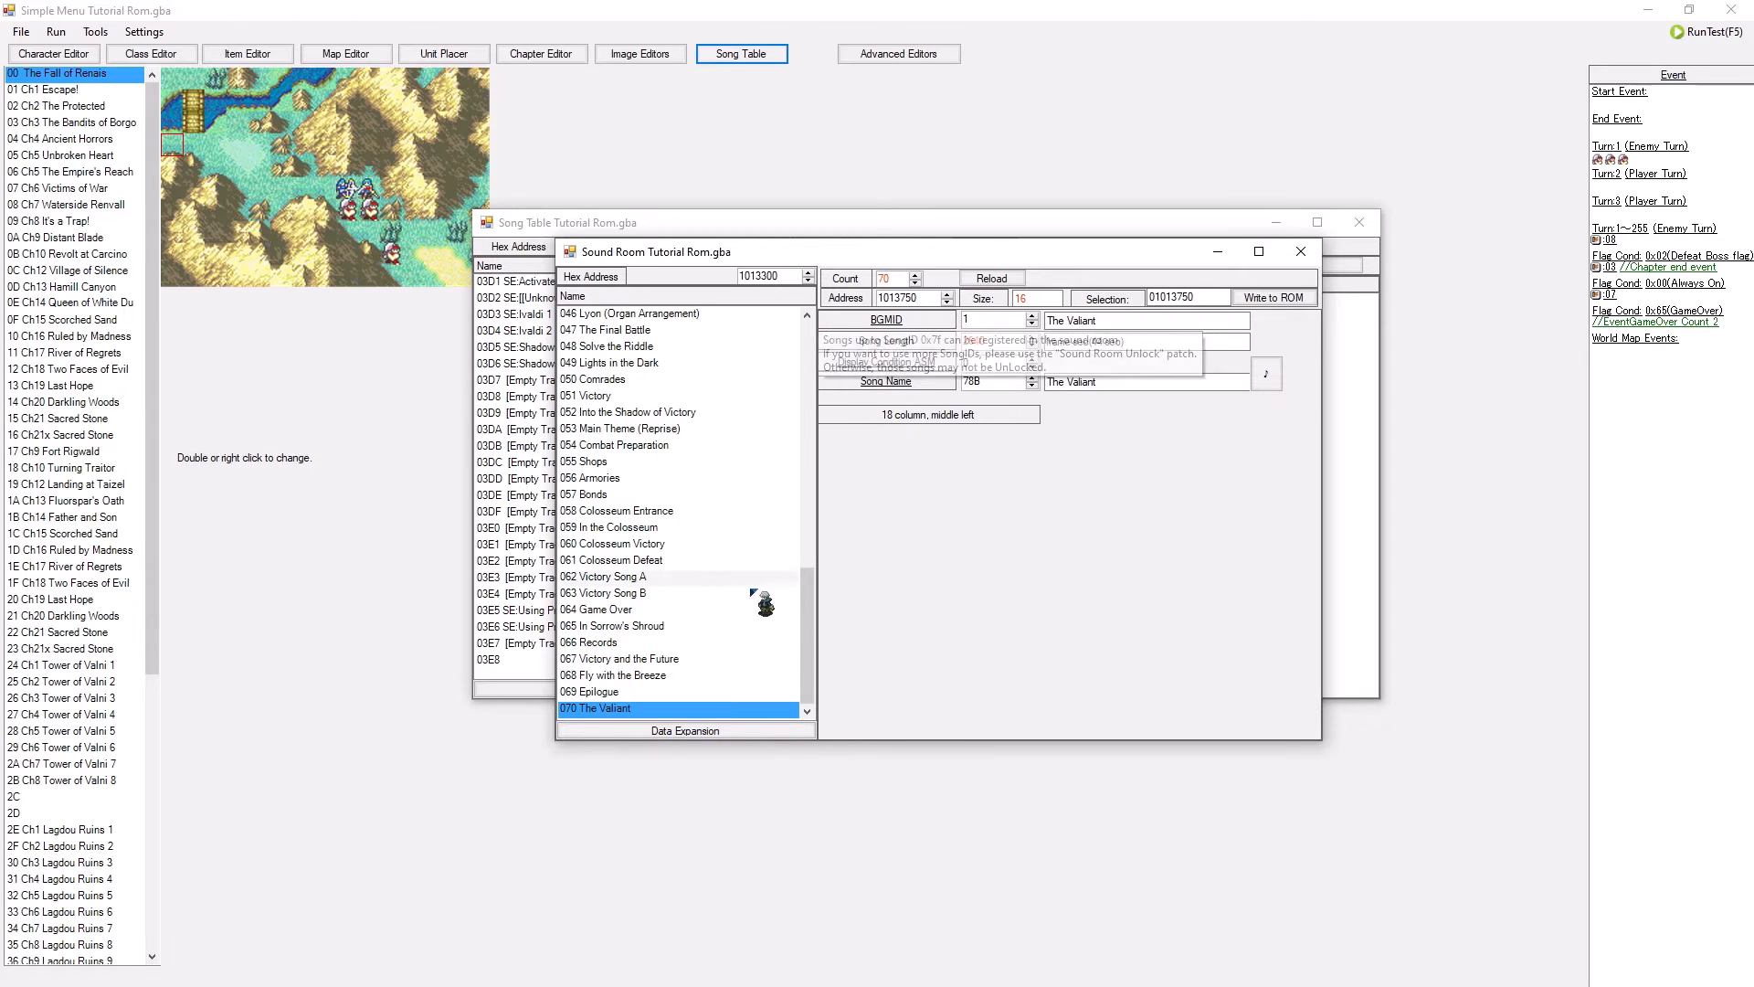
{"action": "left_click_drag", "start_coordinate": [804, 616], "coordinate": [798, 441]}
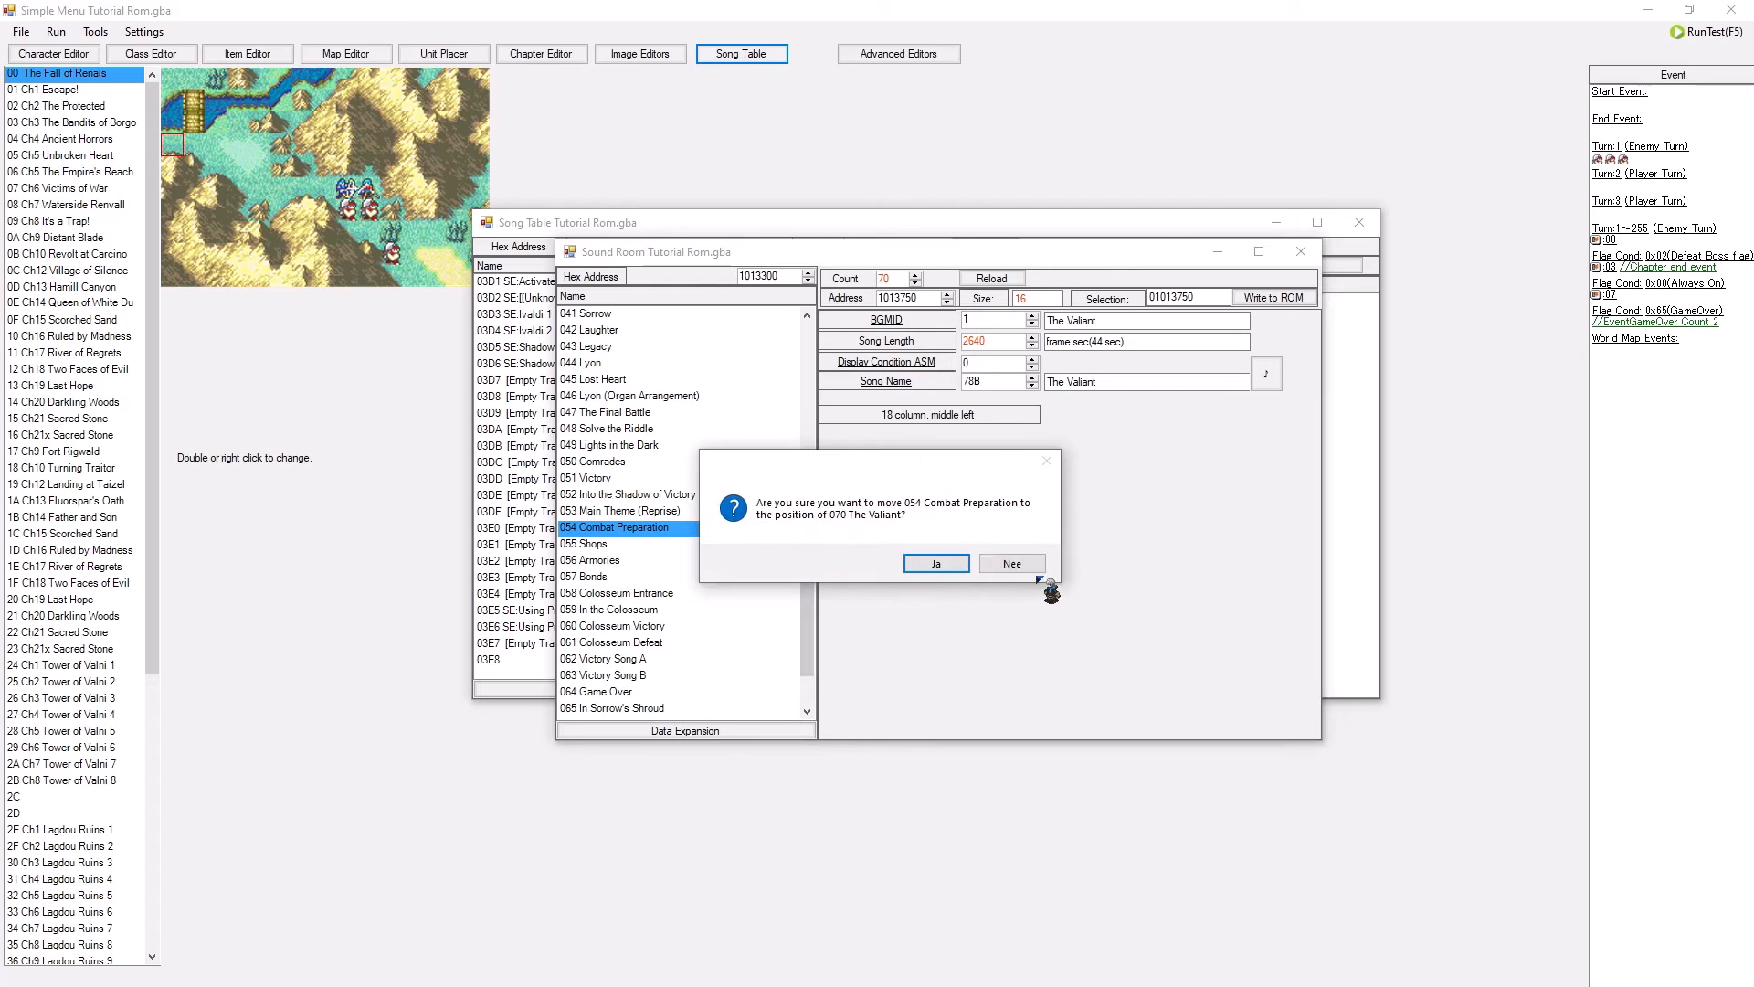
{"action": "left_click", "coordinate": [1010, 563]}
- Set the BGMID of Sound Room entry 070 to 3E8 and move the Sound Room window clear of the Song Table
{"action": "left_click_drag", "start_coordinate": [805, 589], "coordinate": [809, 320]}
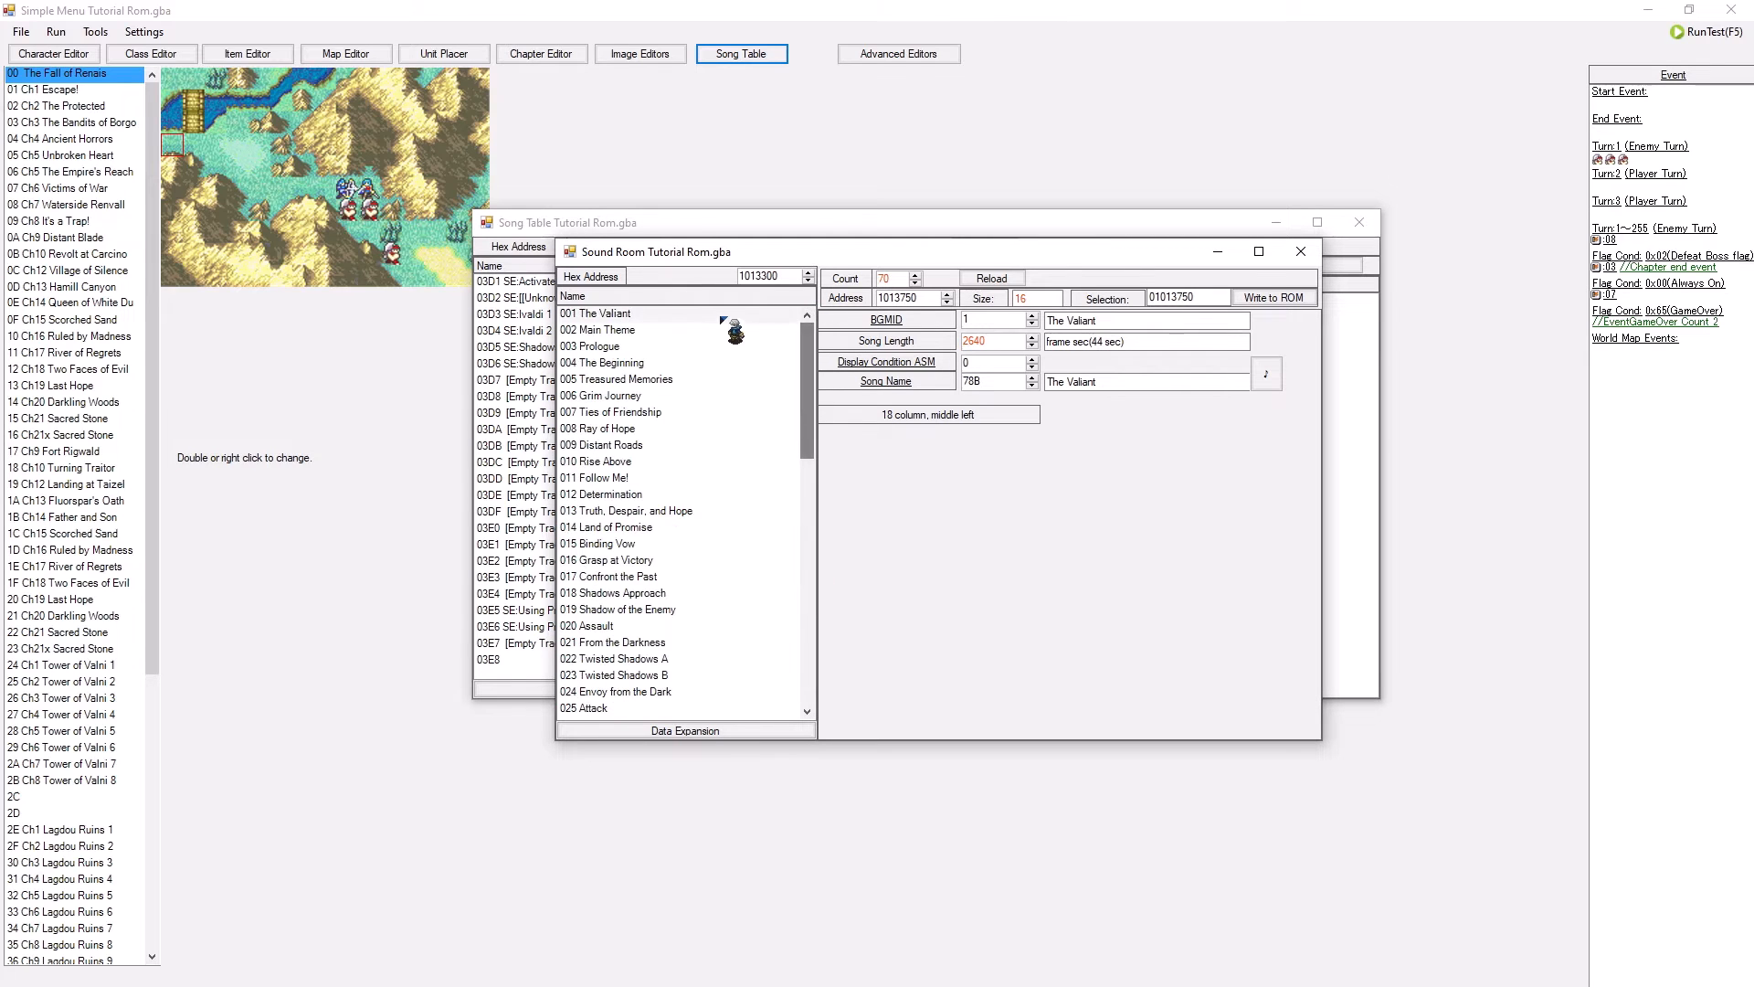
{"action": "left_click", "coordinate": [723, 317]}
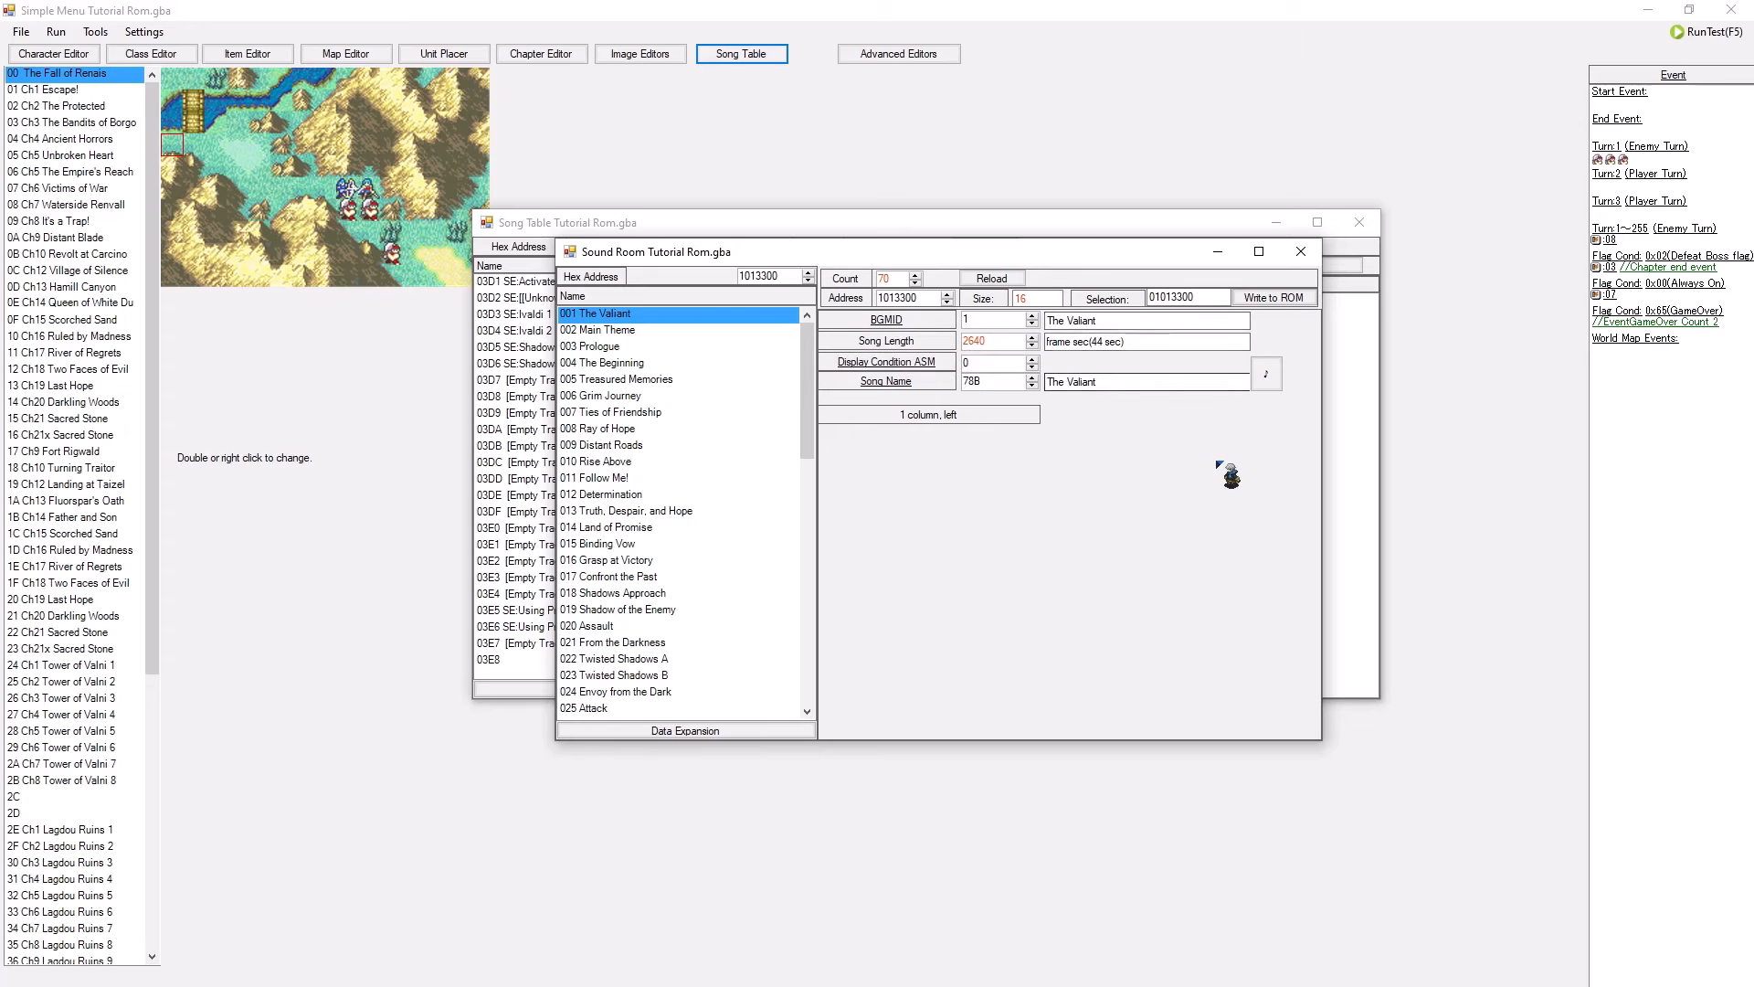
{"action": "left_click_drag", "start_coordinate": [806, 346], "coordinate": [841, 667]}
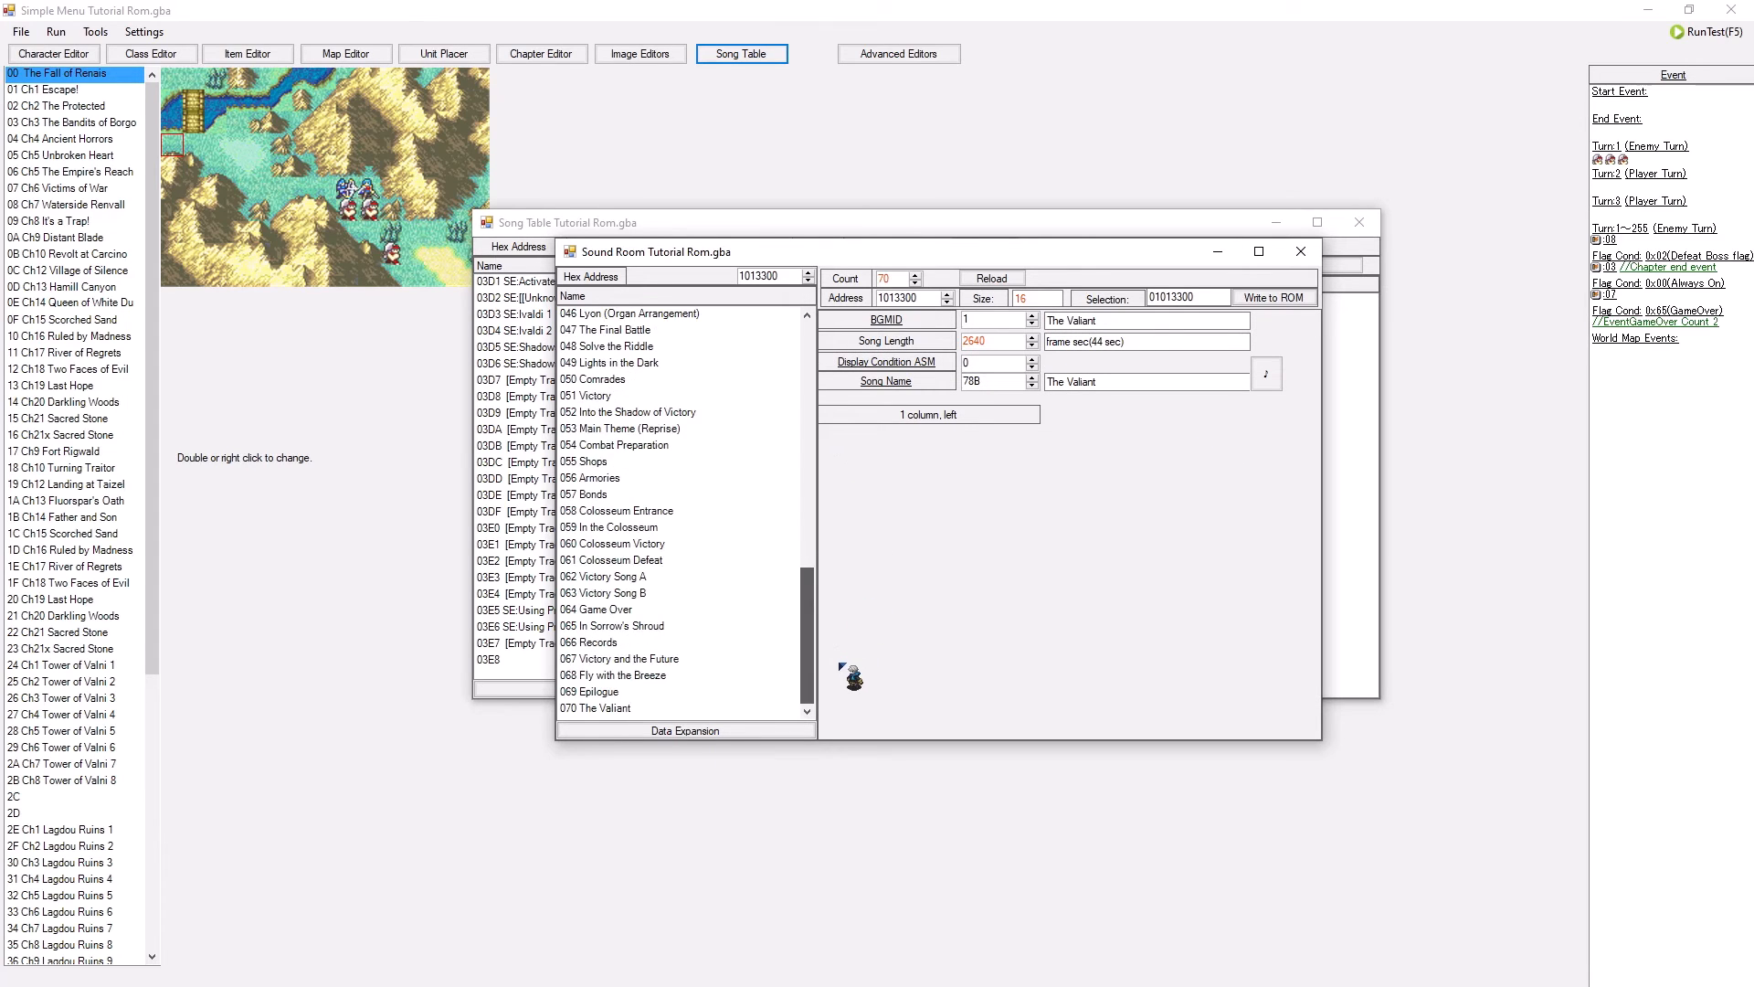
{"action": "left_click", "coordinate": [700, 708]}
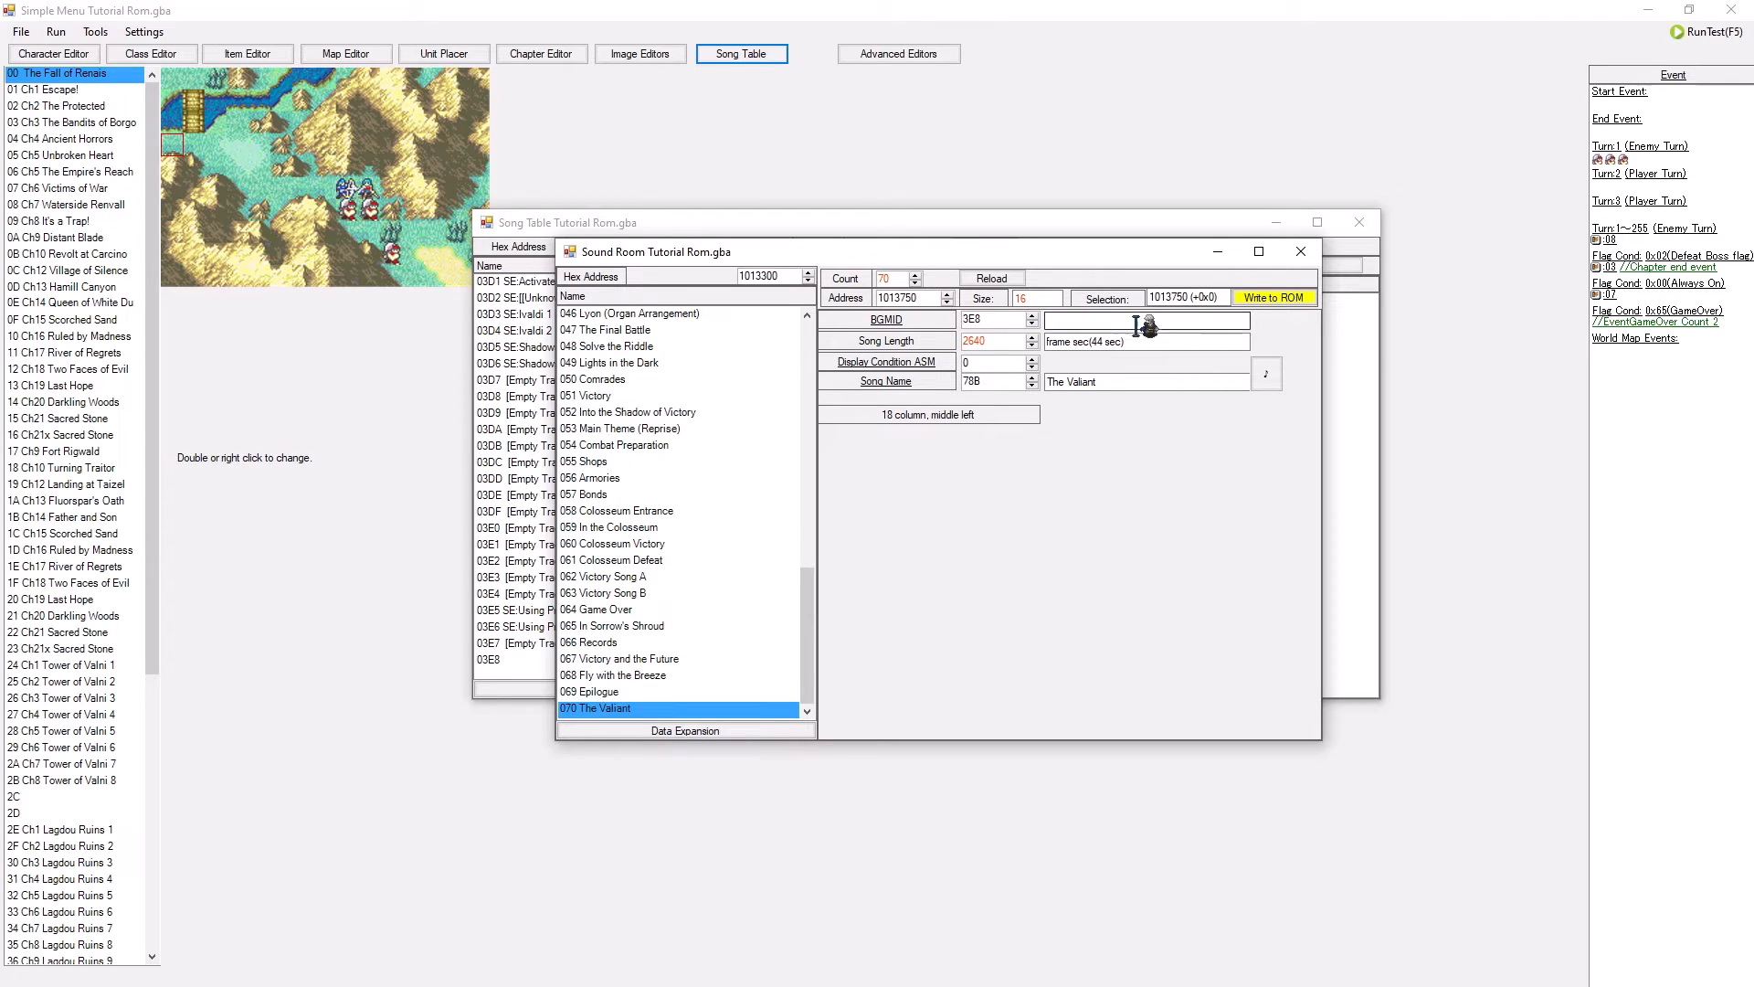
{"action": "left_click_drag", "start_coordinate": [946, 252], "coordinate": [1026, 778]}
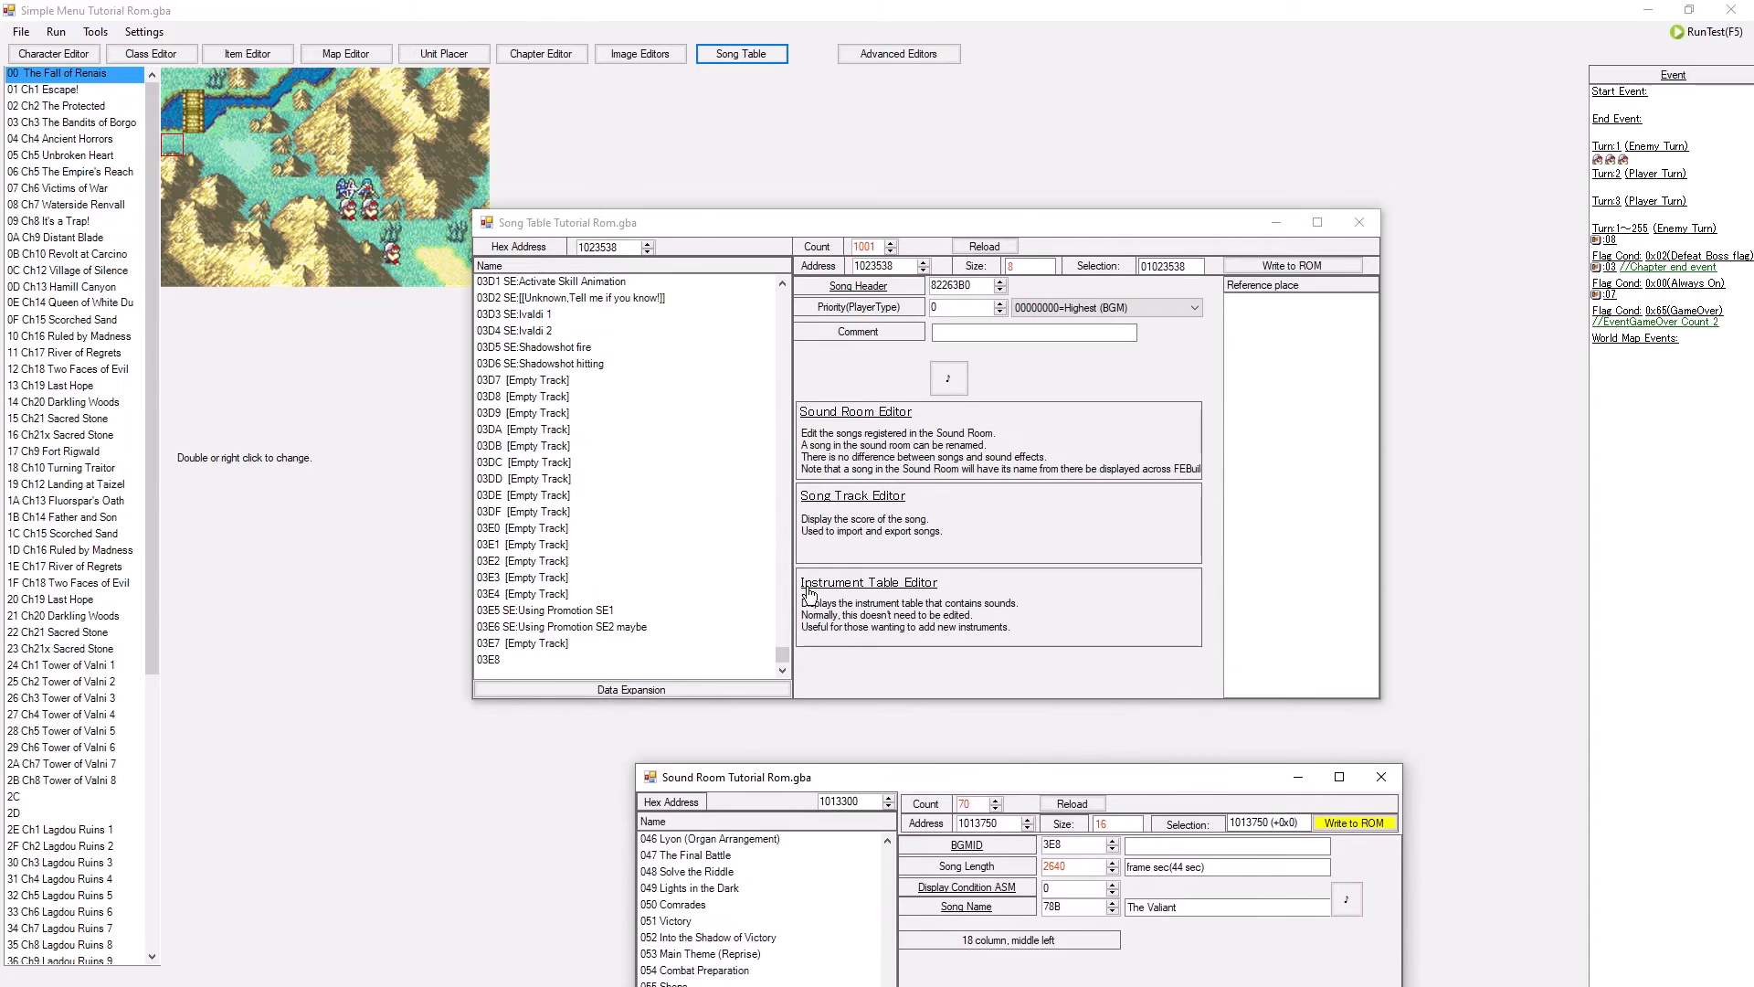
- Look through the named tracks in the Song Table and select track 30 Comrades to view where it is used
{"action": "scroll", "coordinate": [576, 575], "scroll_direction": "up", "scroll_amount": 13}
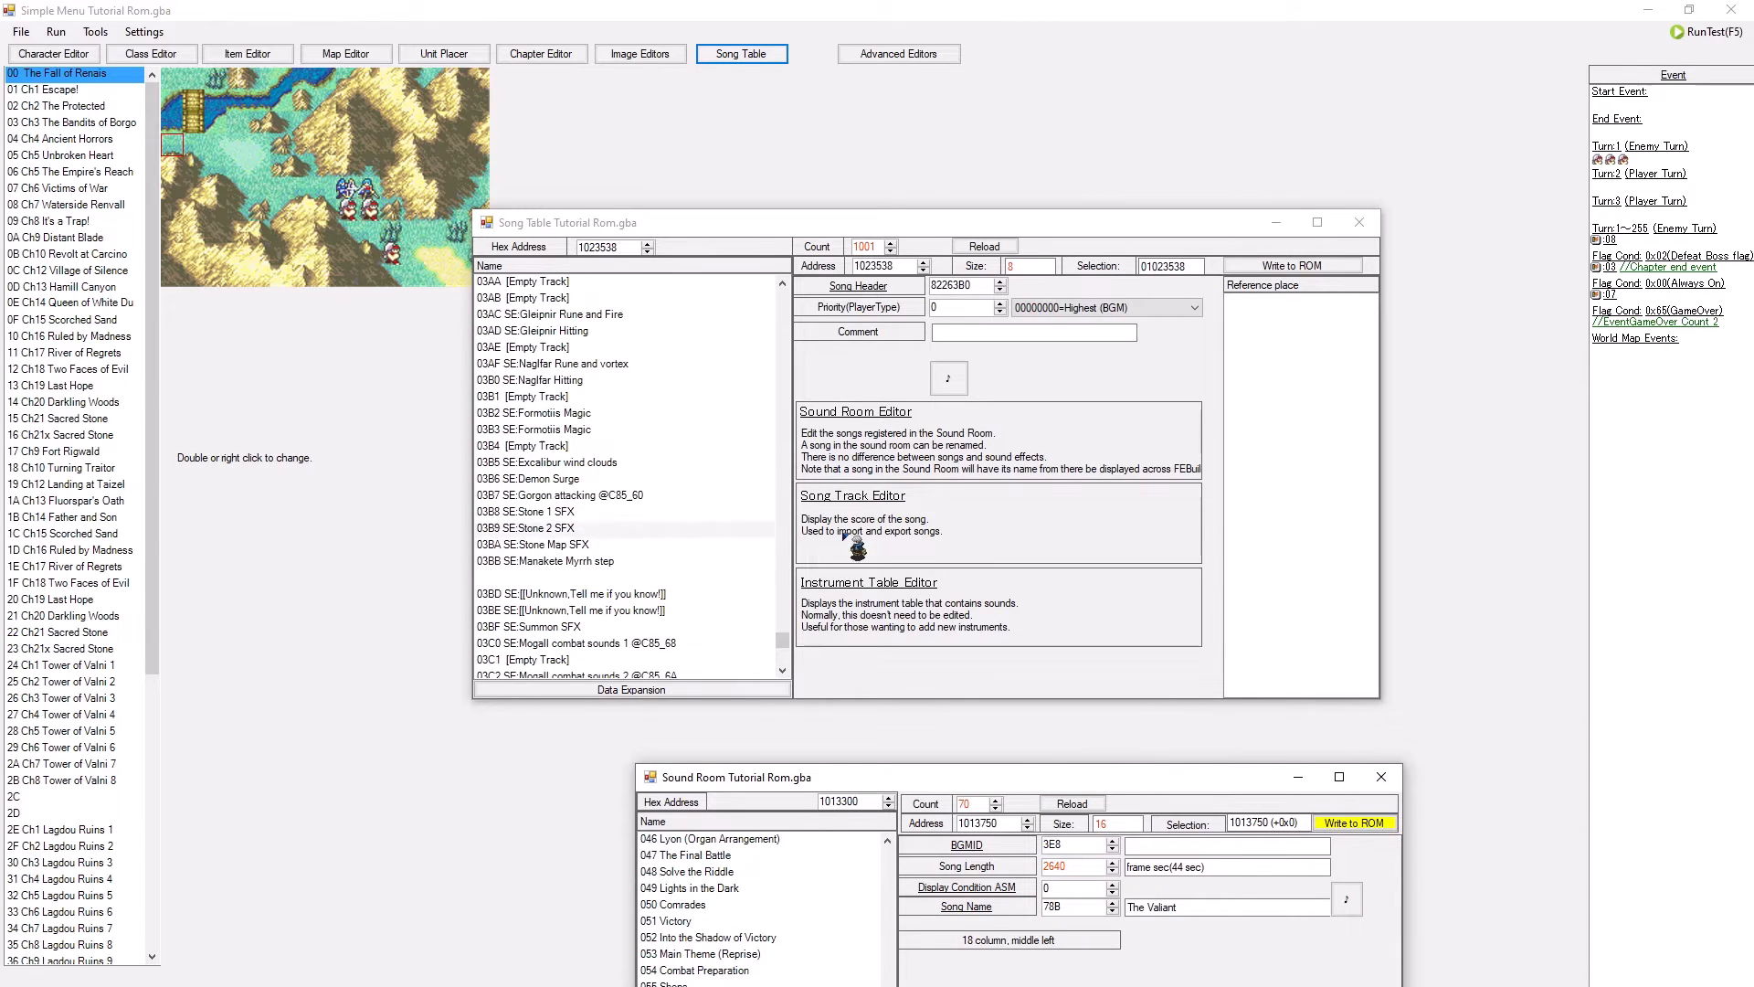
{"action": "left_click_drag", "start_coordinate": [782, 640], "coordinate": [782, 309]}
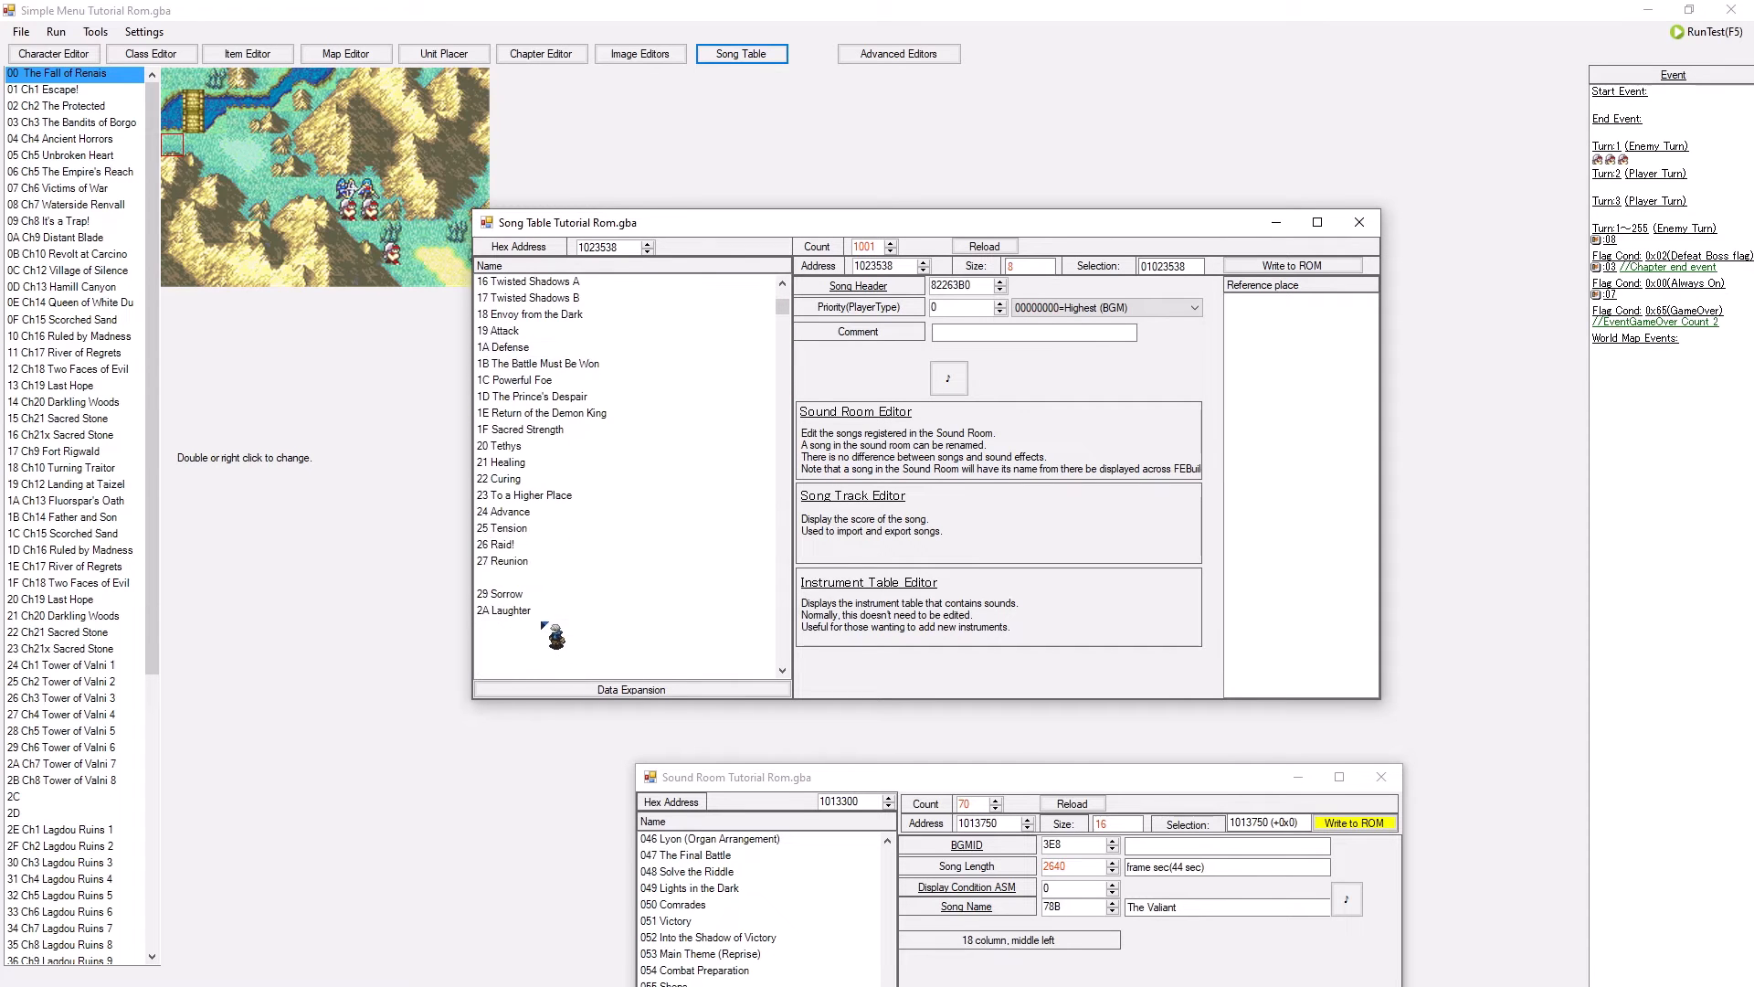
{"action": "scroll", "coordinate": [548, 628], "scroll_direction": "down", "scroll_amount": 2}
{"action": "left_click", "coordinate": [562, 610]}
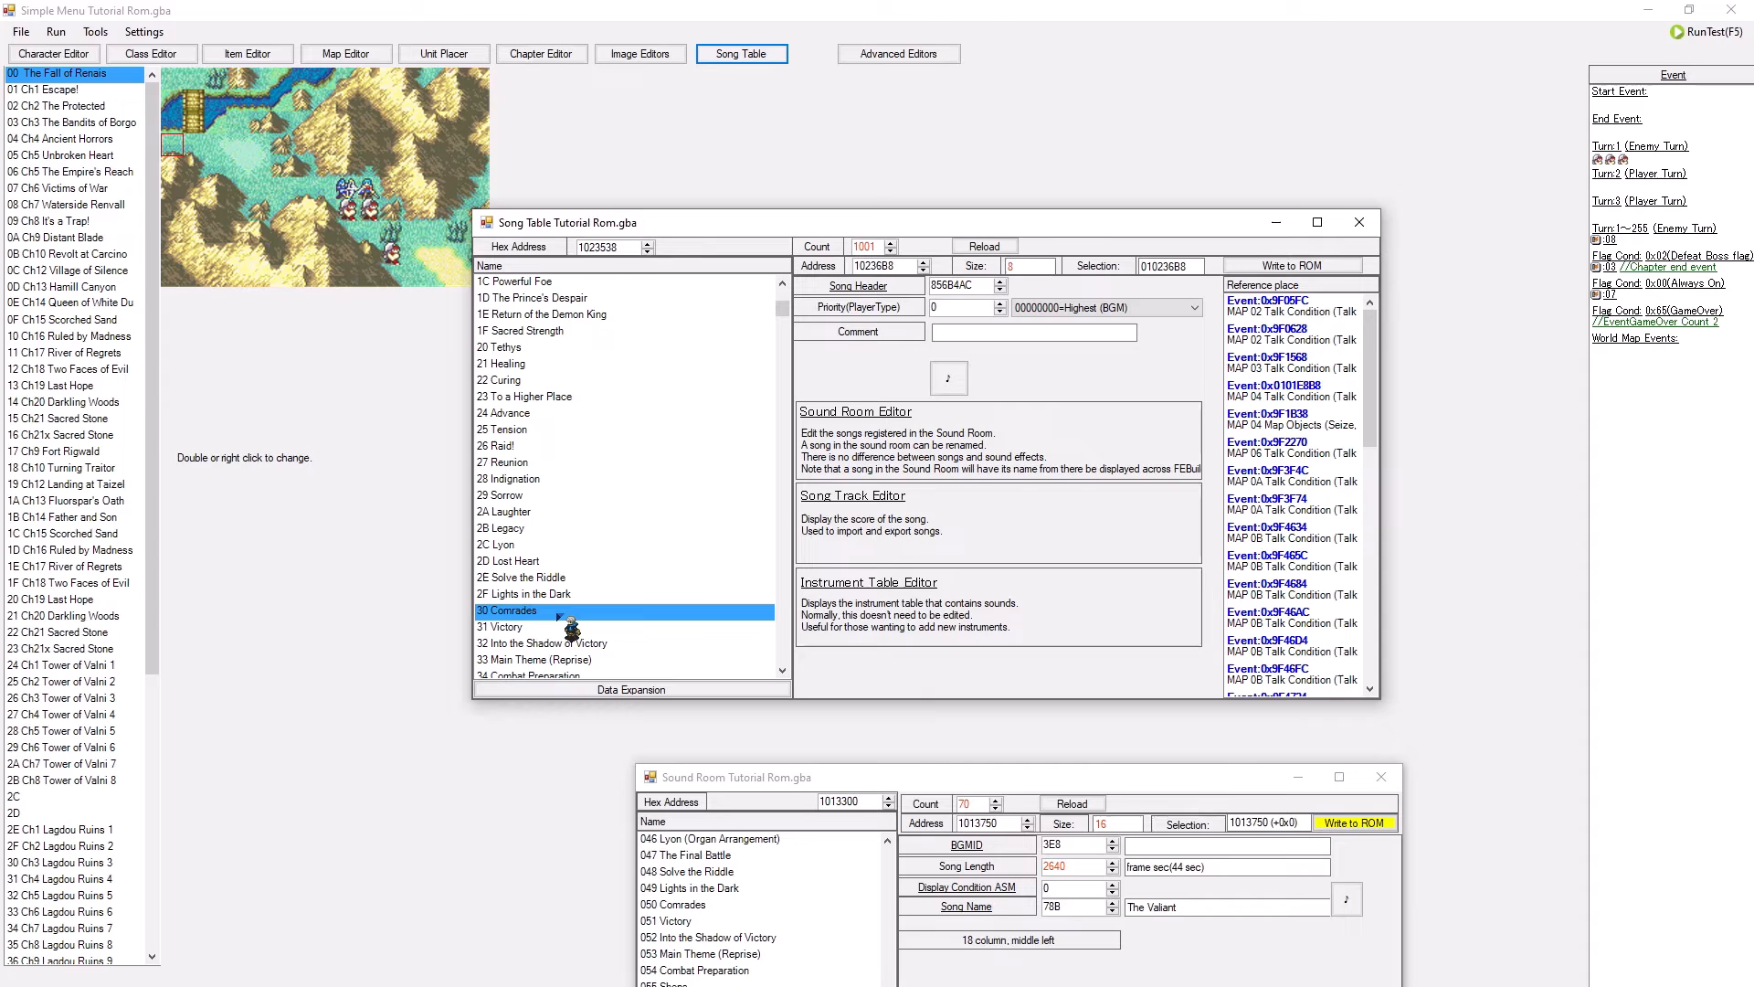
{"action": "scroll", "coordinate": [539, 567], "scroll_direction": "down", "scroll_amount": 2}
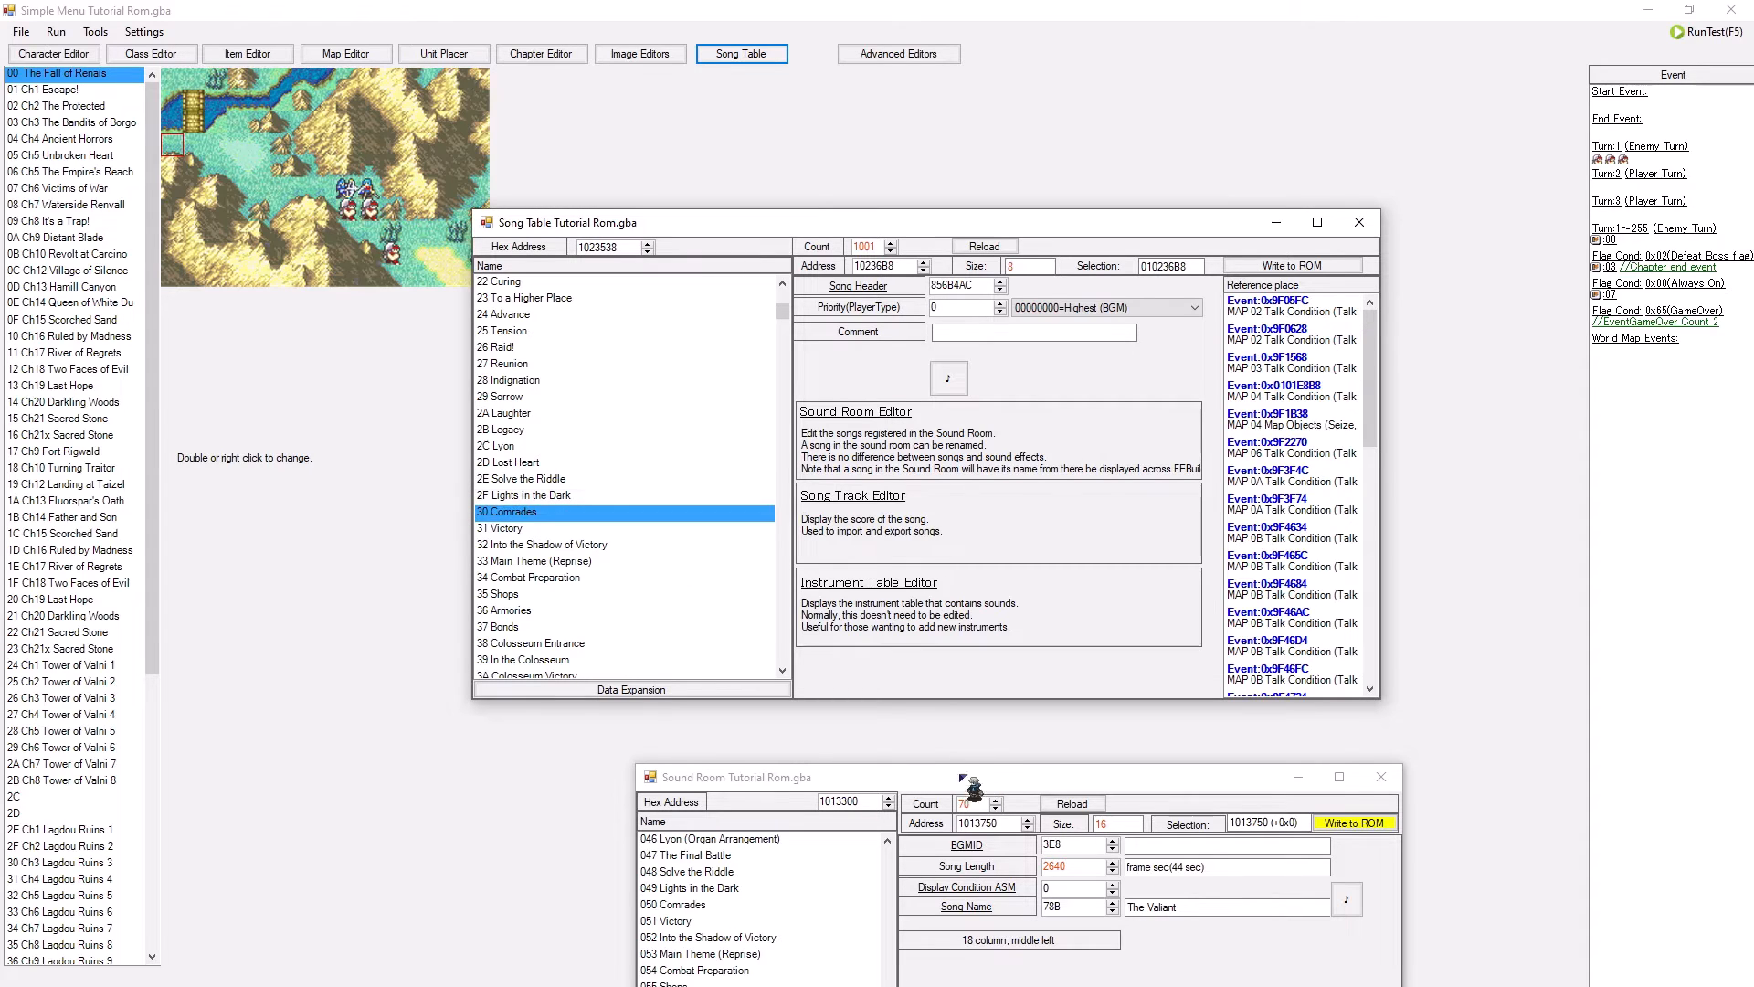
- Minimize the Song Table, write Sound Room entry 070 to the ROM and compare its BGMID name with its song name
{"action": "left_click_drag", "start_coordinate": [980, 786], "coordinate": [984, 383]}
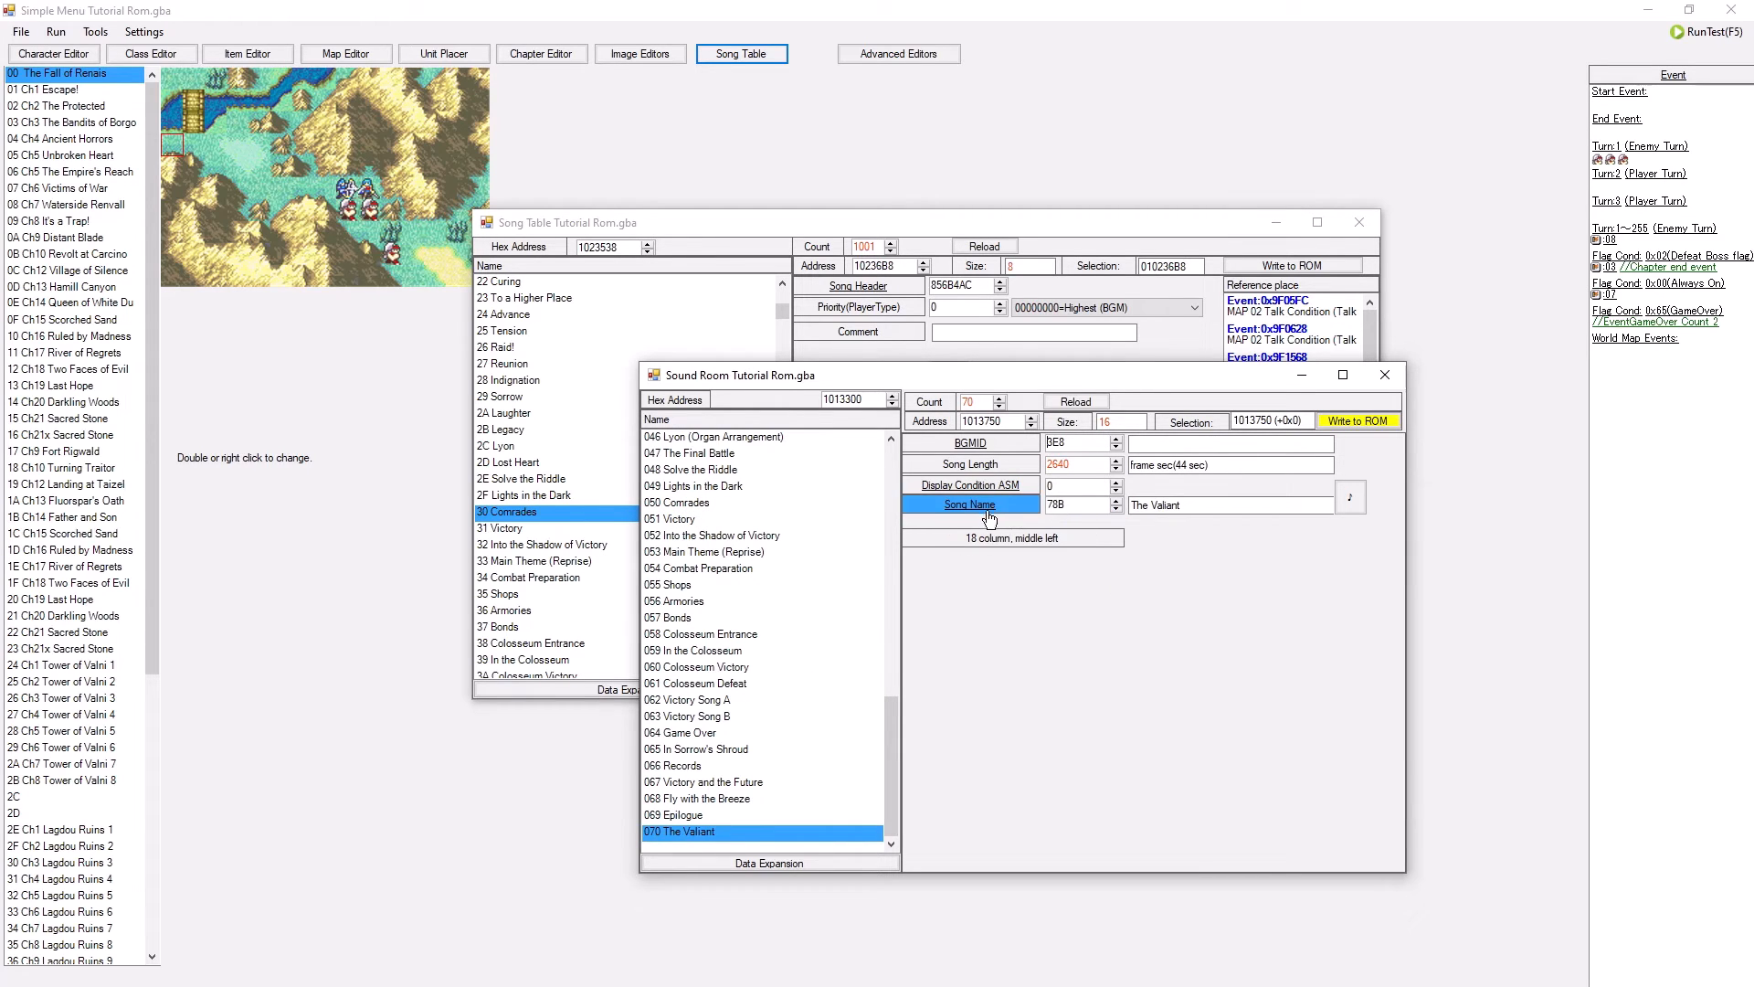
{"action": "left_click", "coordinate": [969, 513]}
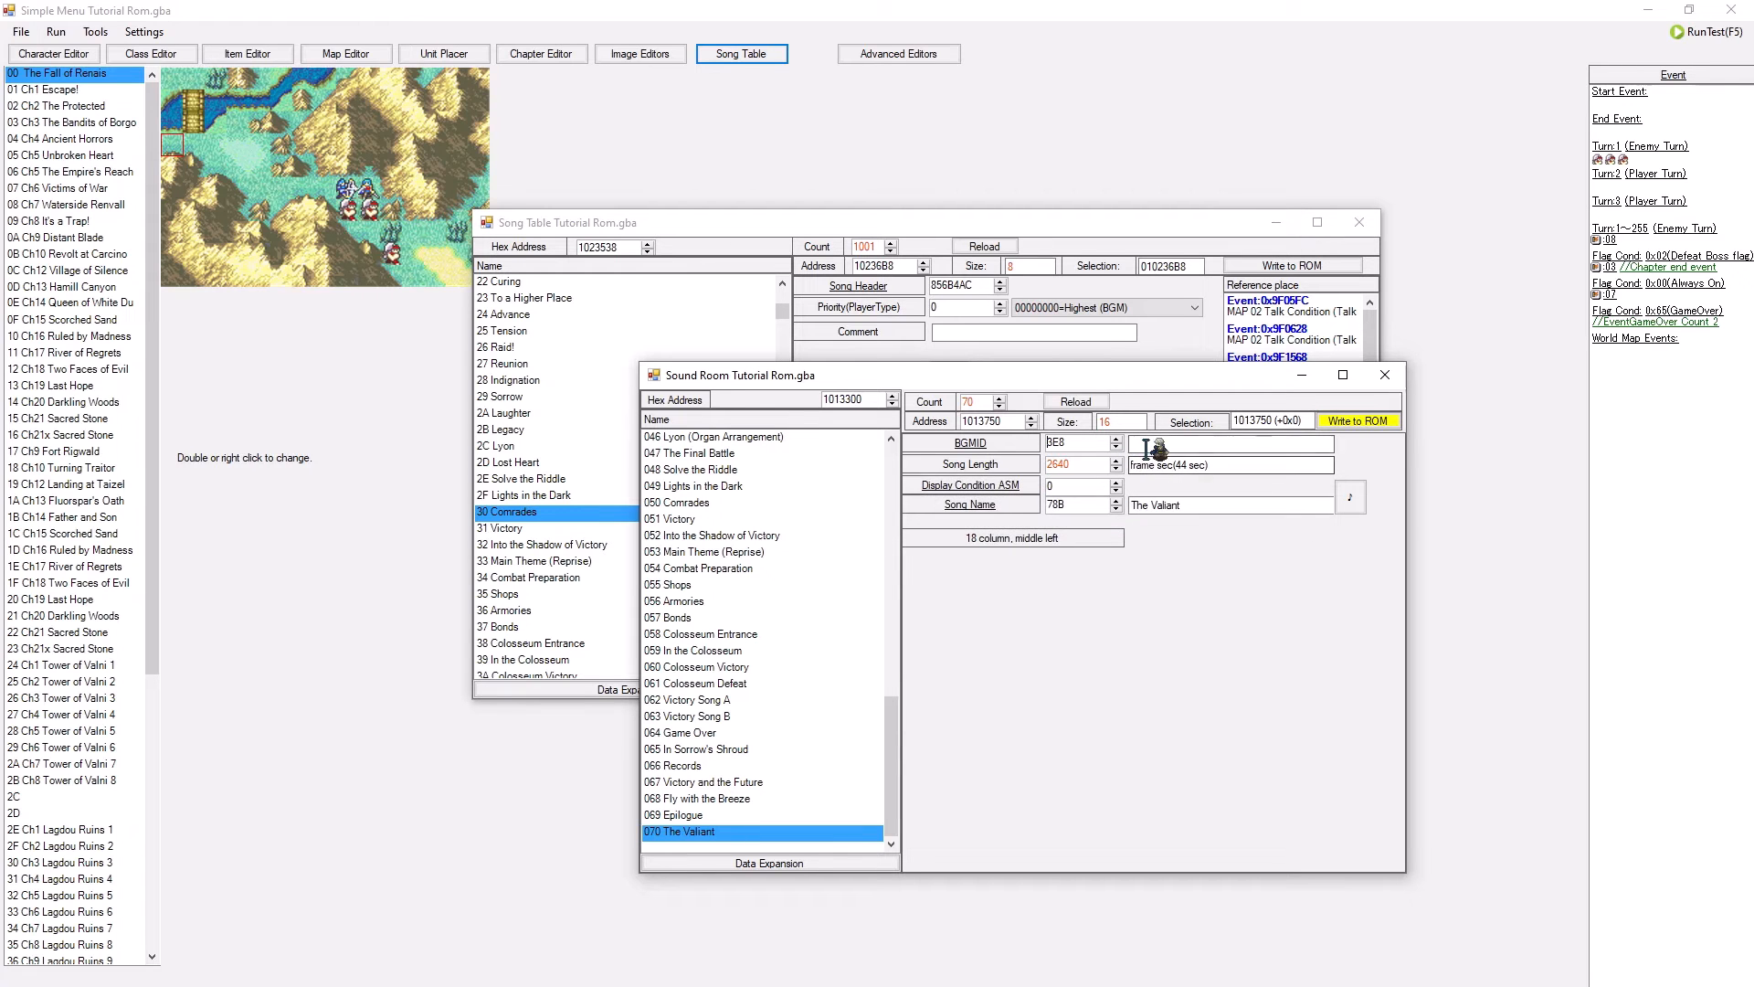
{"action": "left_click", "coordinate": [1276, 223]}
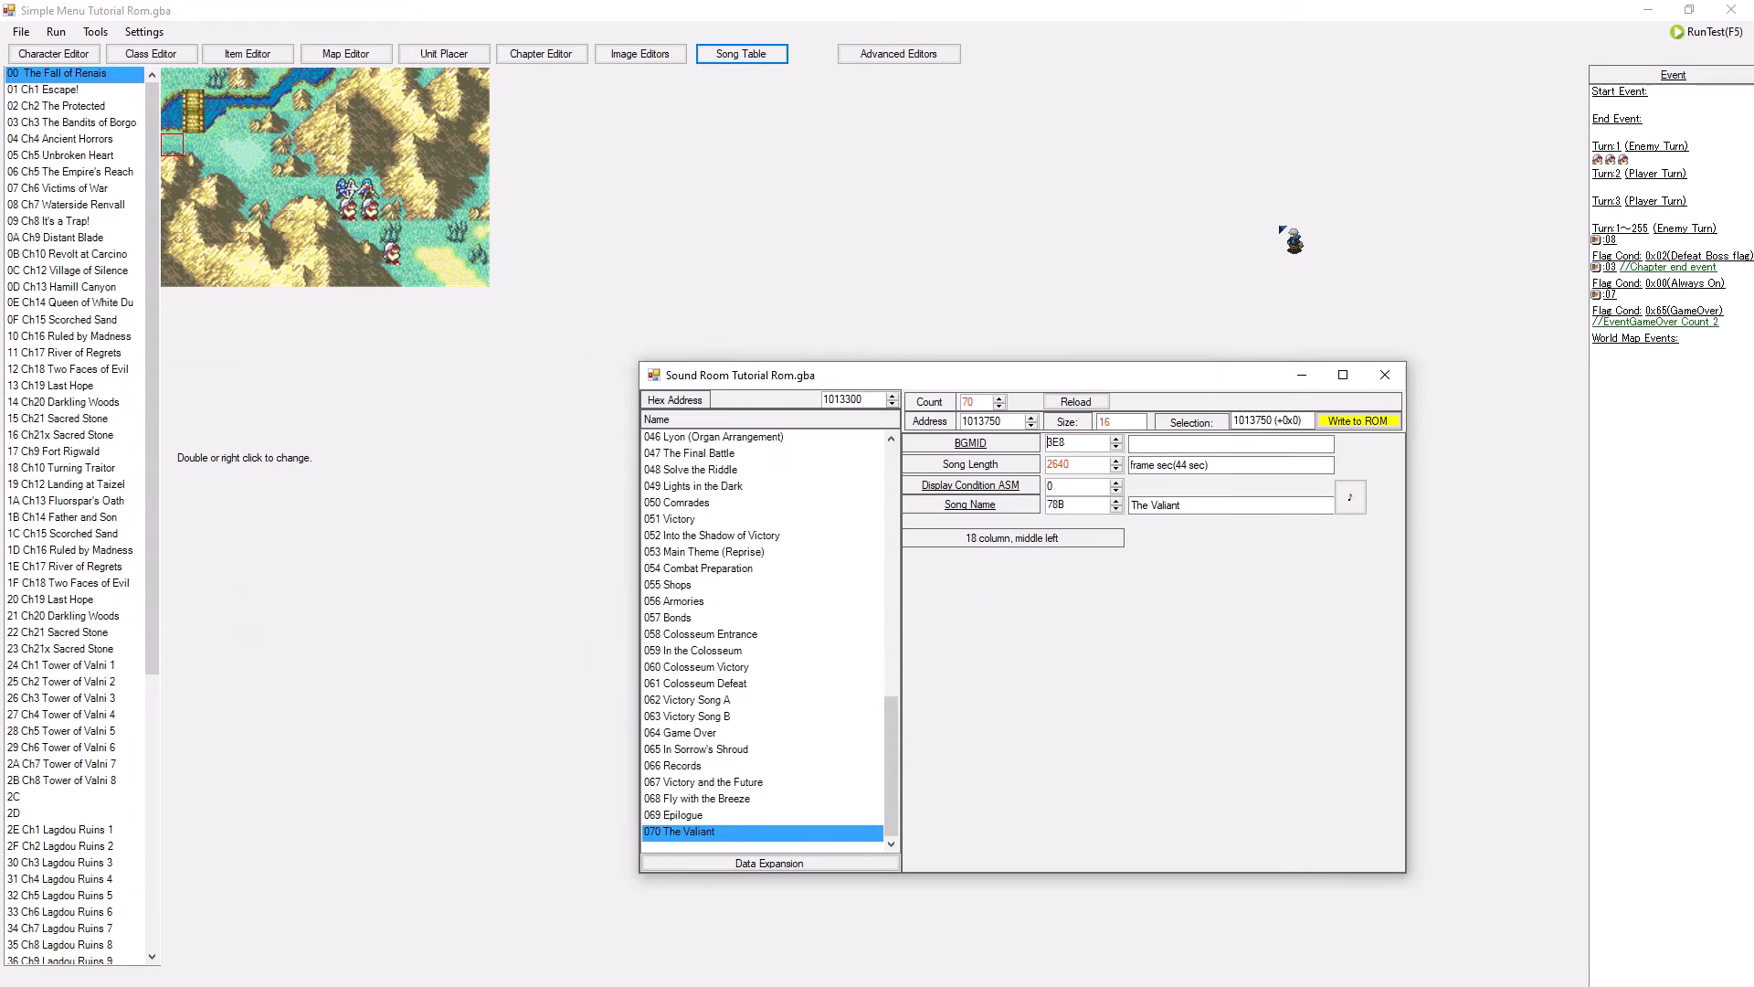
{"action": "left_click", "coordinate": [1359, 421]}
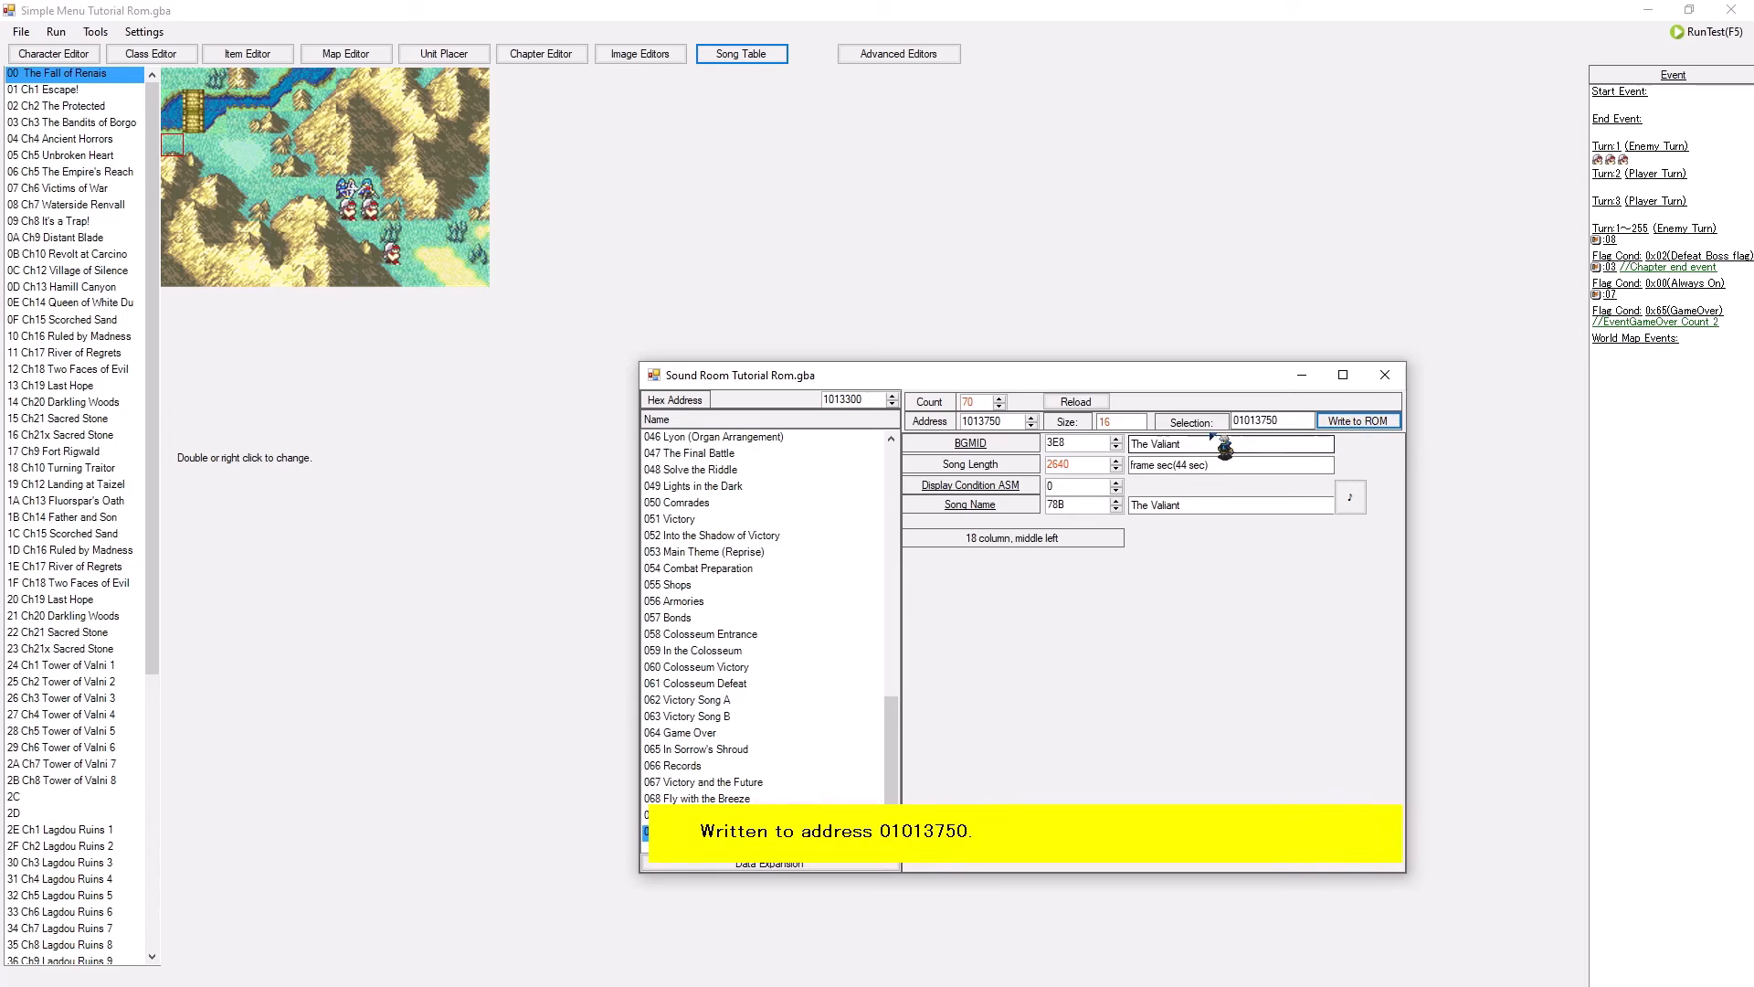
{"action": "left_click_drag", "start_coordinate": [1215, 444], "coordinate": [1133, 446]}
{"action": "left_click_drag", "start_coordinate": [1192, 505], "coordinate": [1131, 505]}
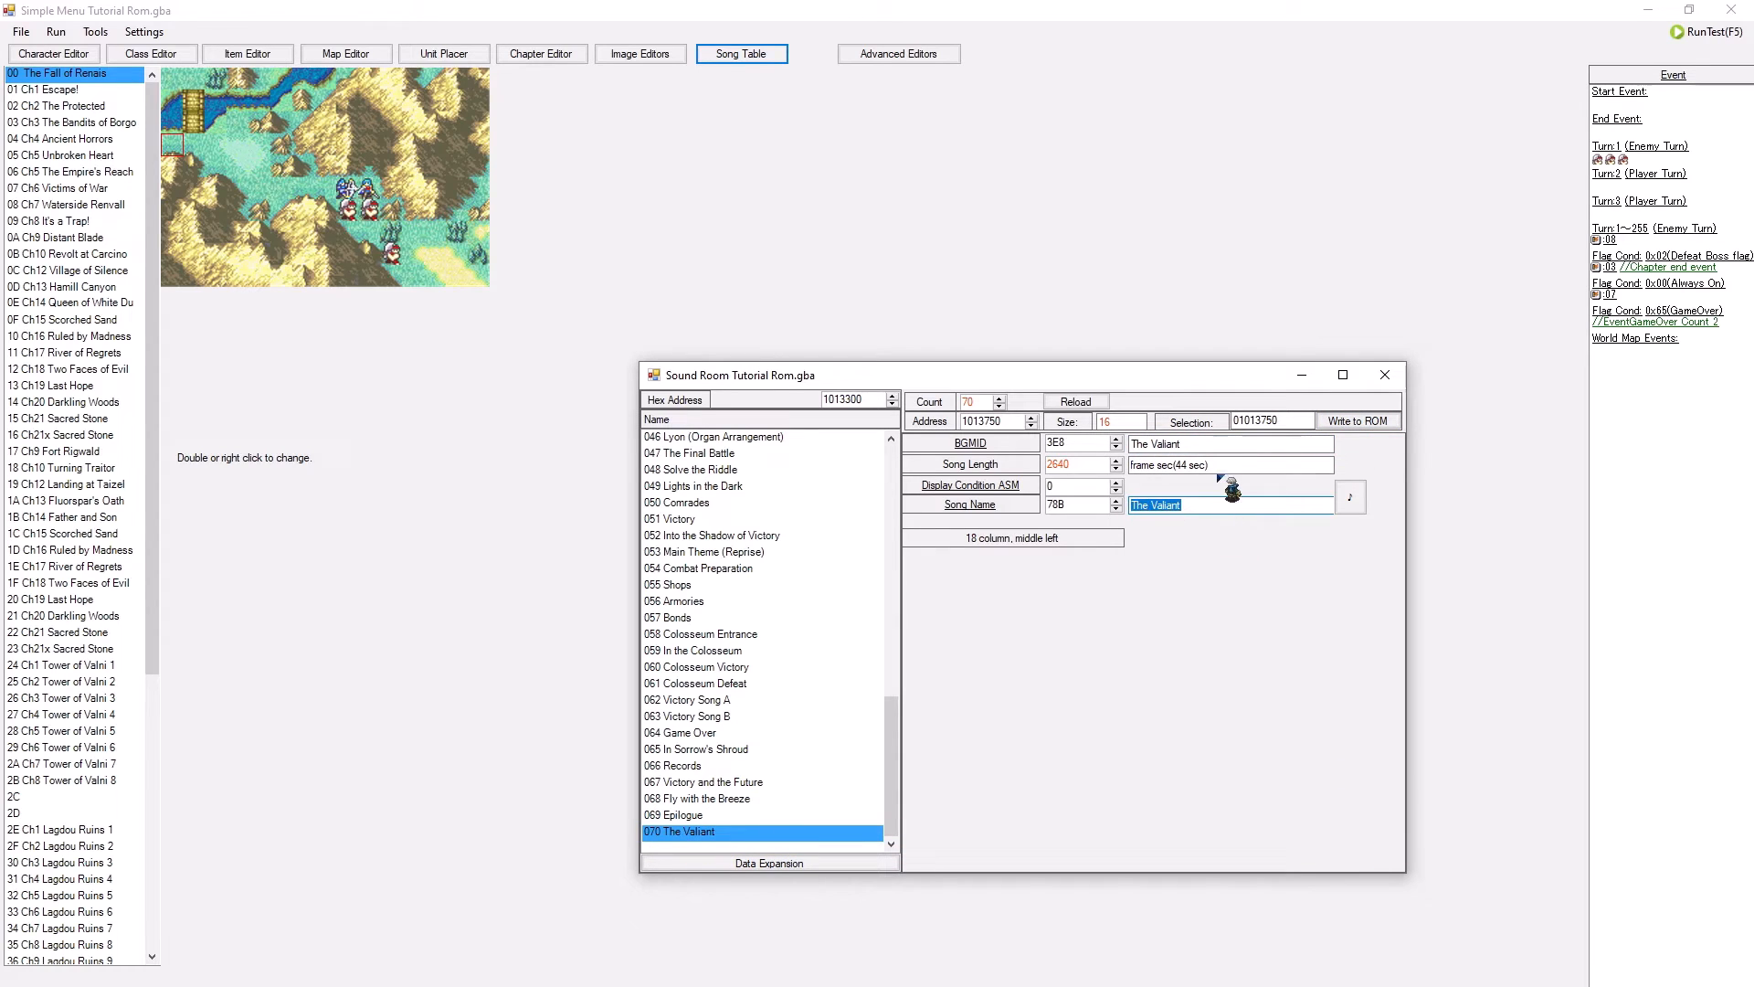
- Examine the Song Length of Sound Room entry 070 in frames and its equivalent in seconds
{"action": "left_click", "coordinate": [1268, 465]}
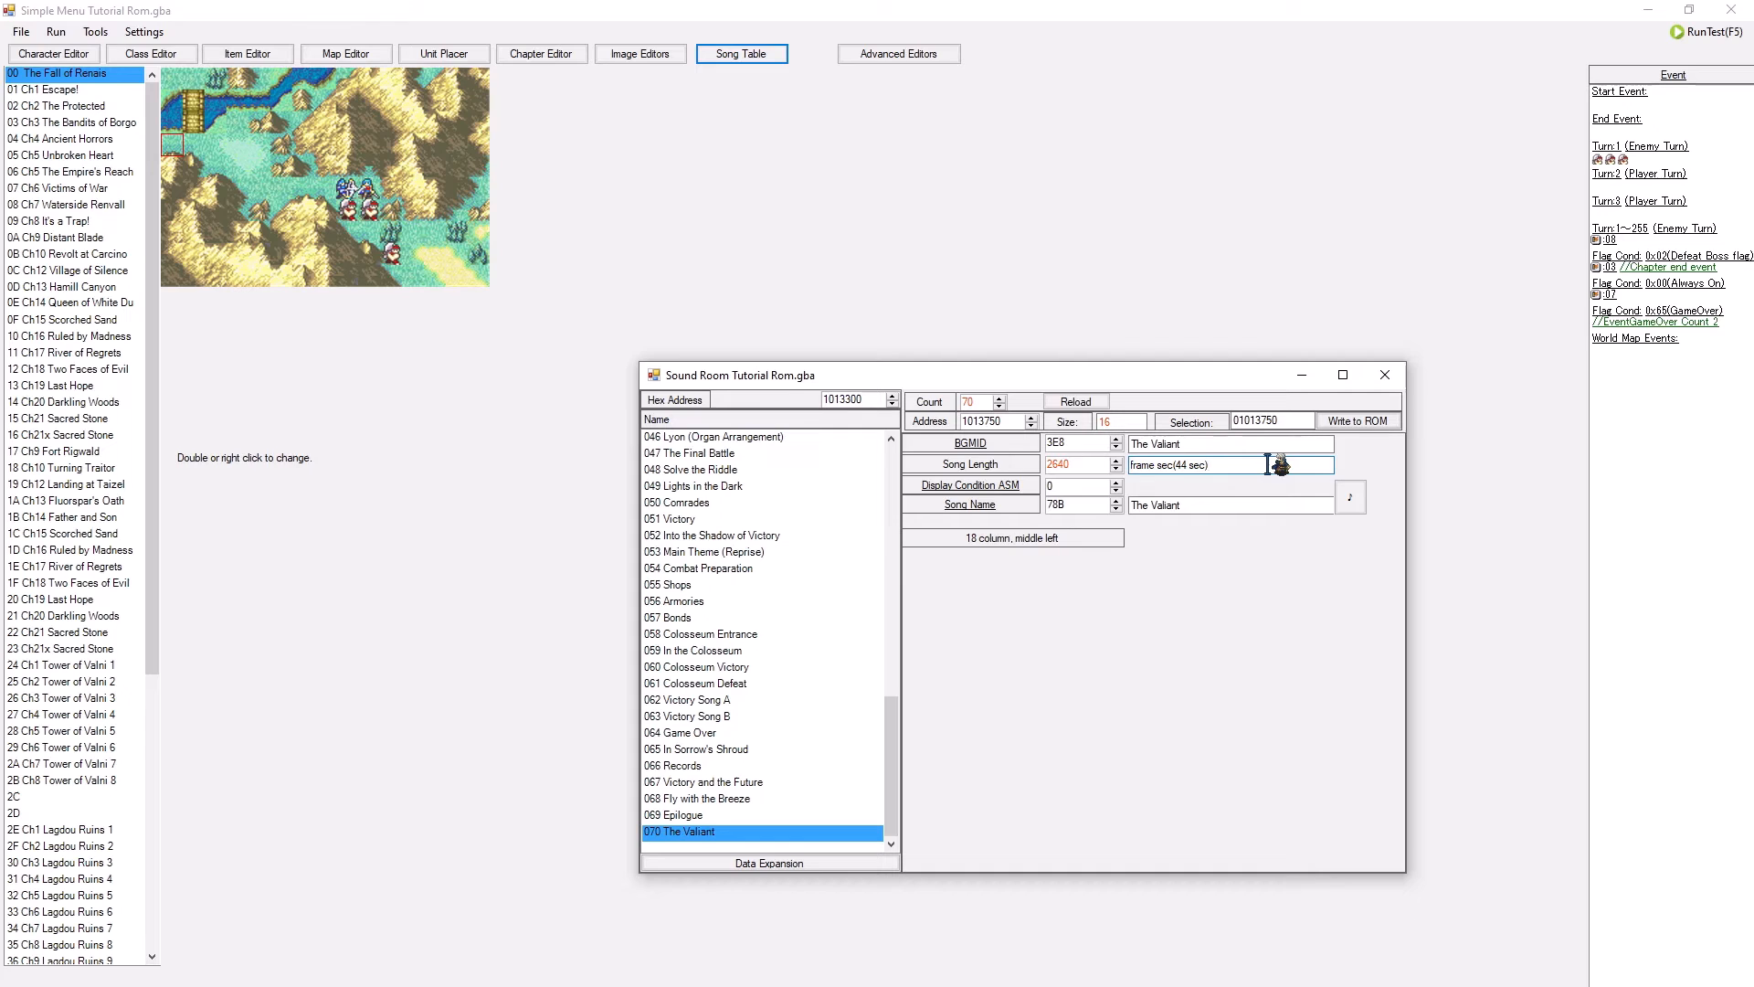
{"action": "left_click_drag", "start_coordinate": [1096, 465], "coordinate": [1038, 471]}
{"action": "left_click", "coordinate": [1079, 460]}
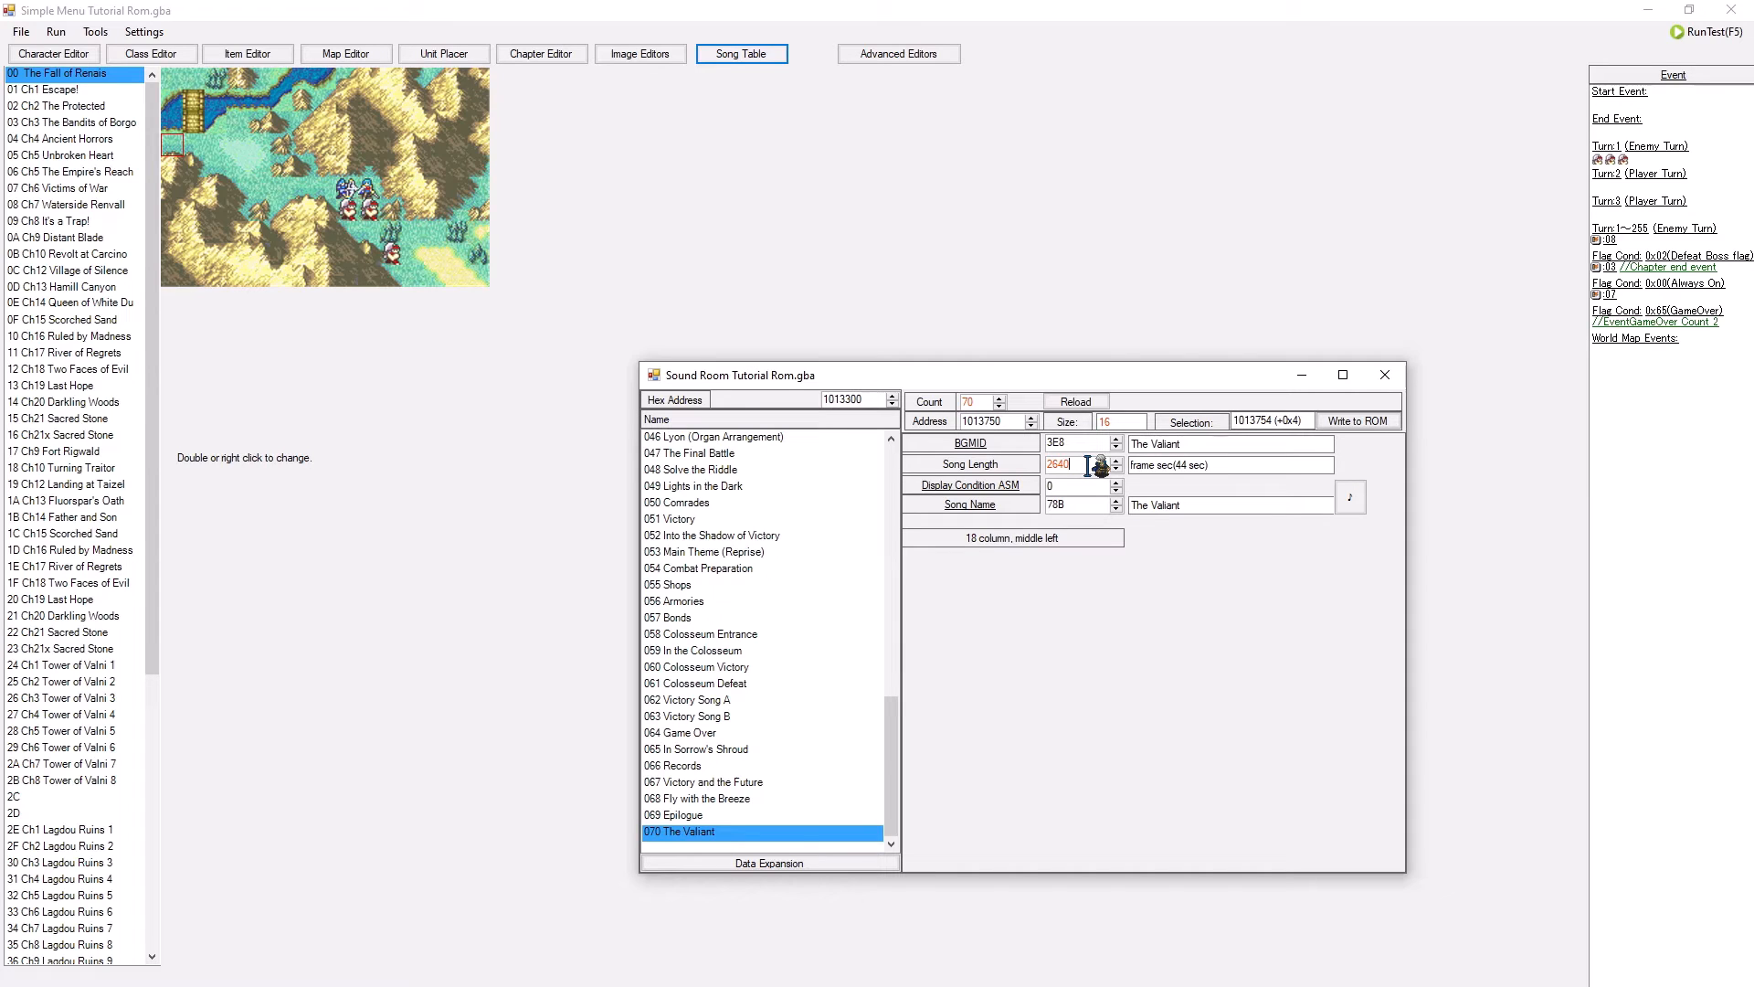
{"action": "left_click_drag", "start_coordinate": [1221, 466], "coordinate": [1136, 478]}
{"action": "left_click", "coordinate": [1238, 466]}
{"action": "left_click_drag", "start_coordinate": [1206, 466], "coordinate": [1130, 465]}
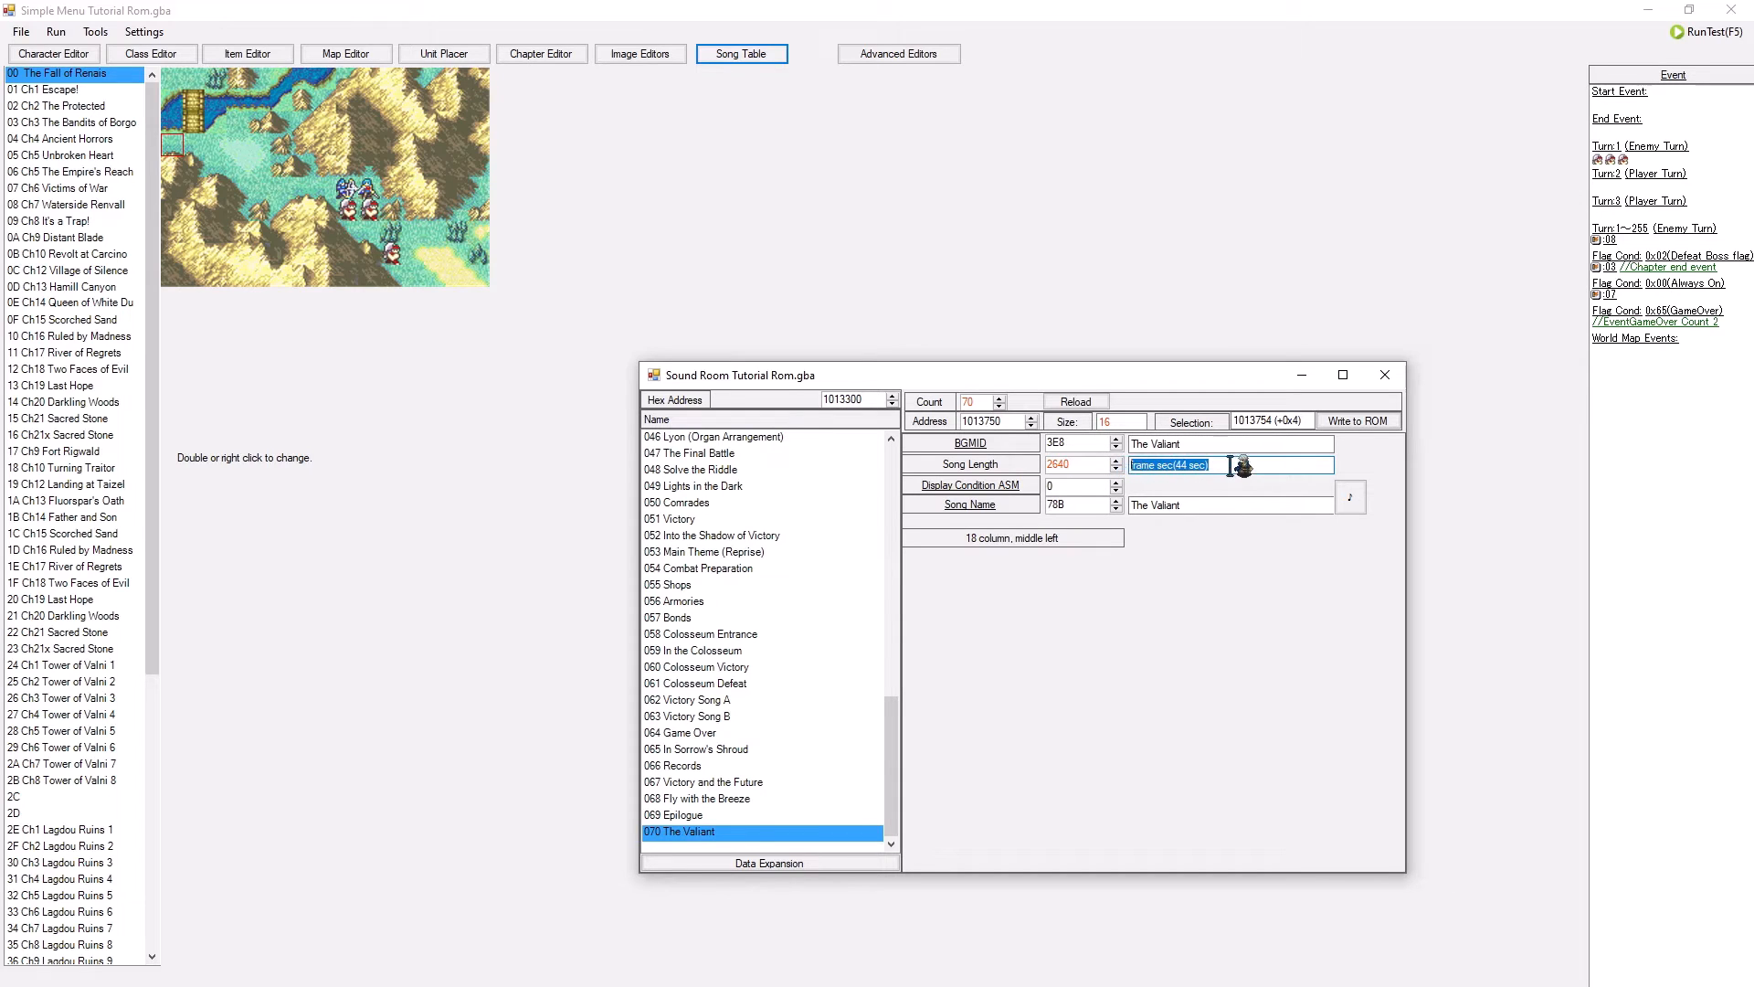
{"action": "left_click", "coordinate": [1240, 466]}
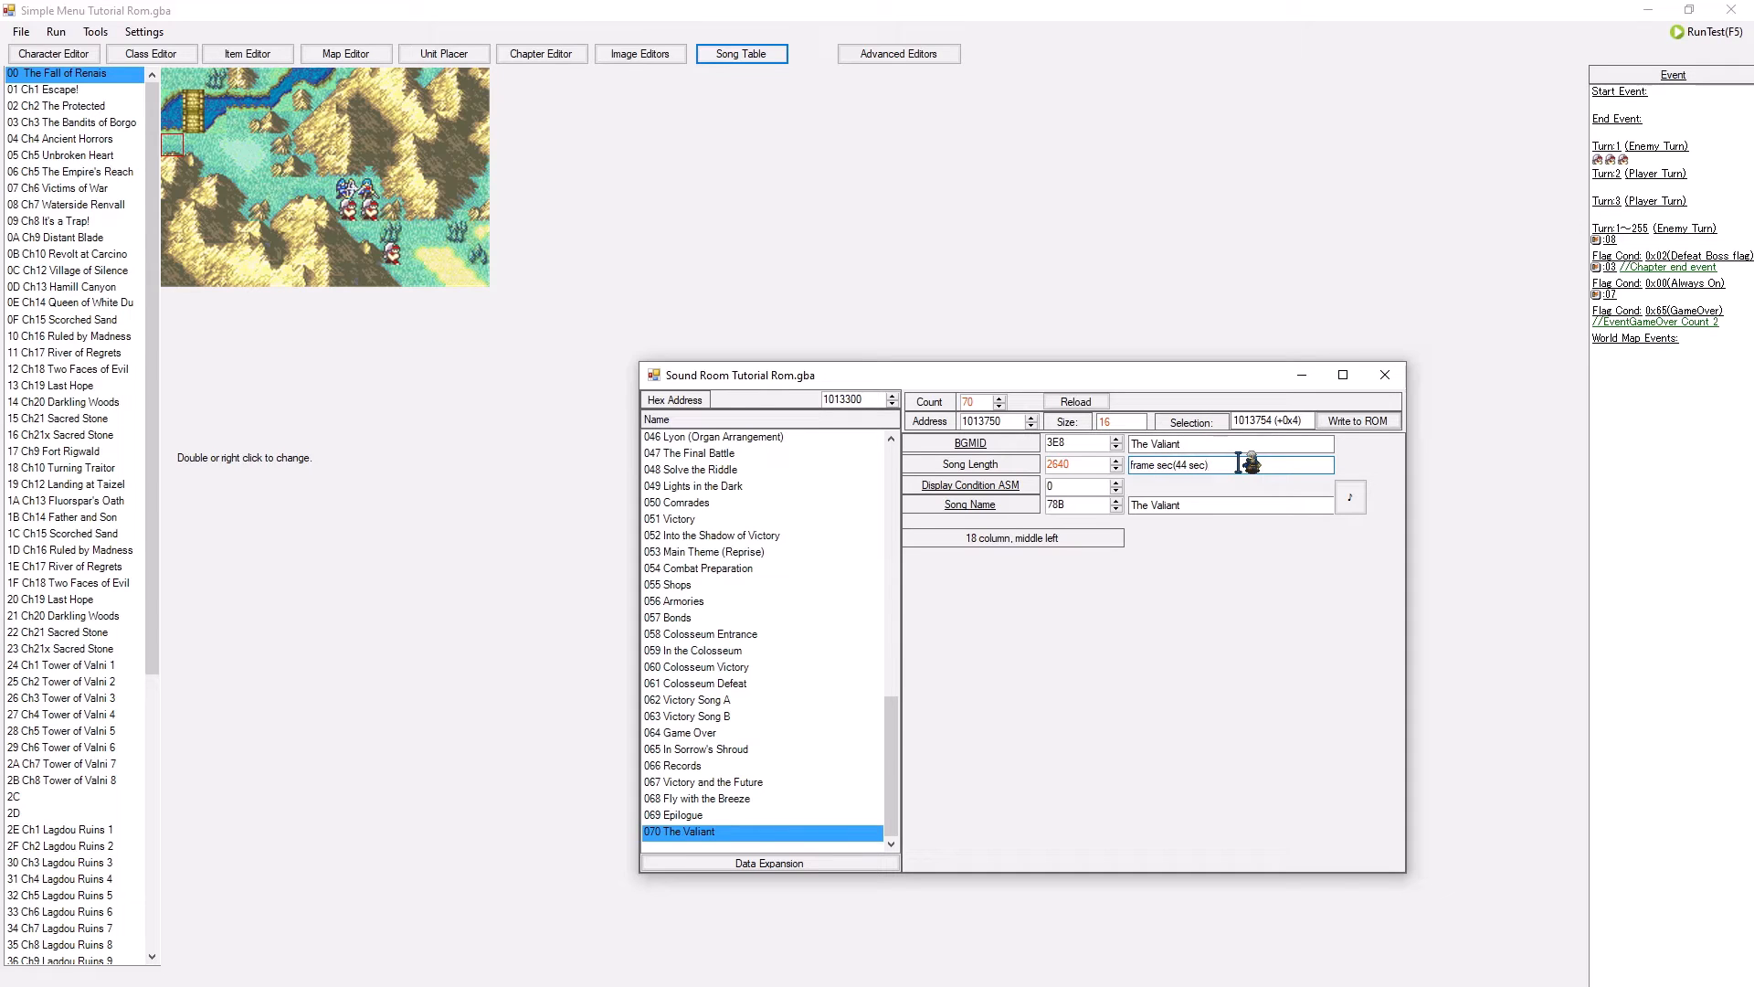
{"action": "left_click_drag", "start_coordinate": [1240, 464], "coordinate": [1130, 466]}
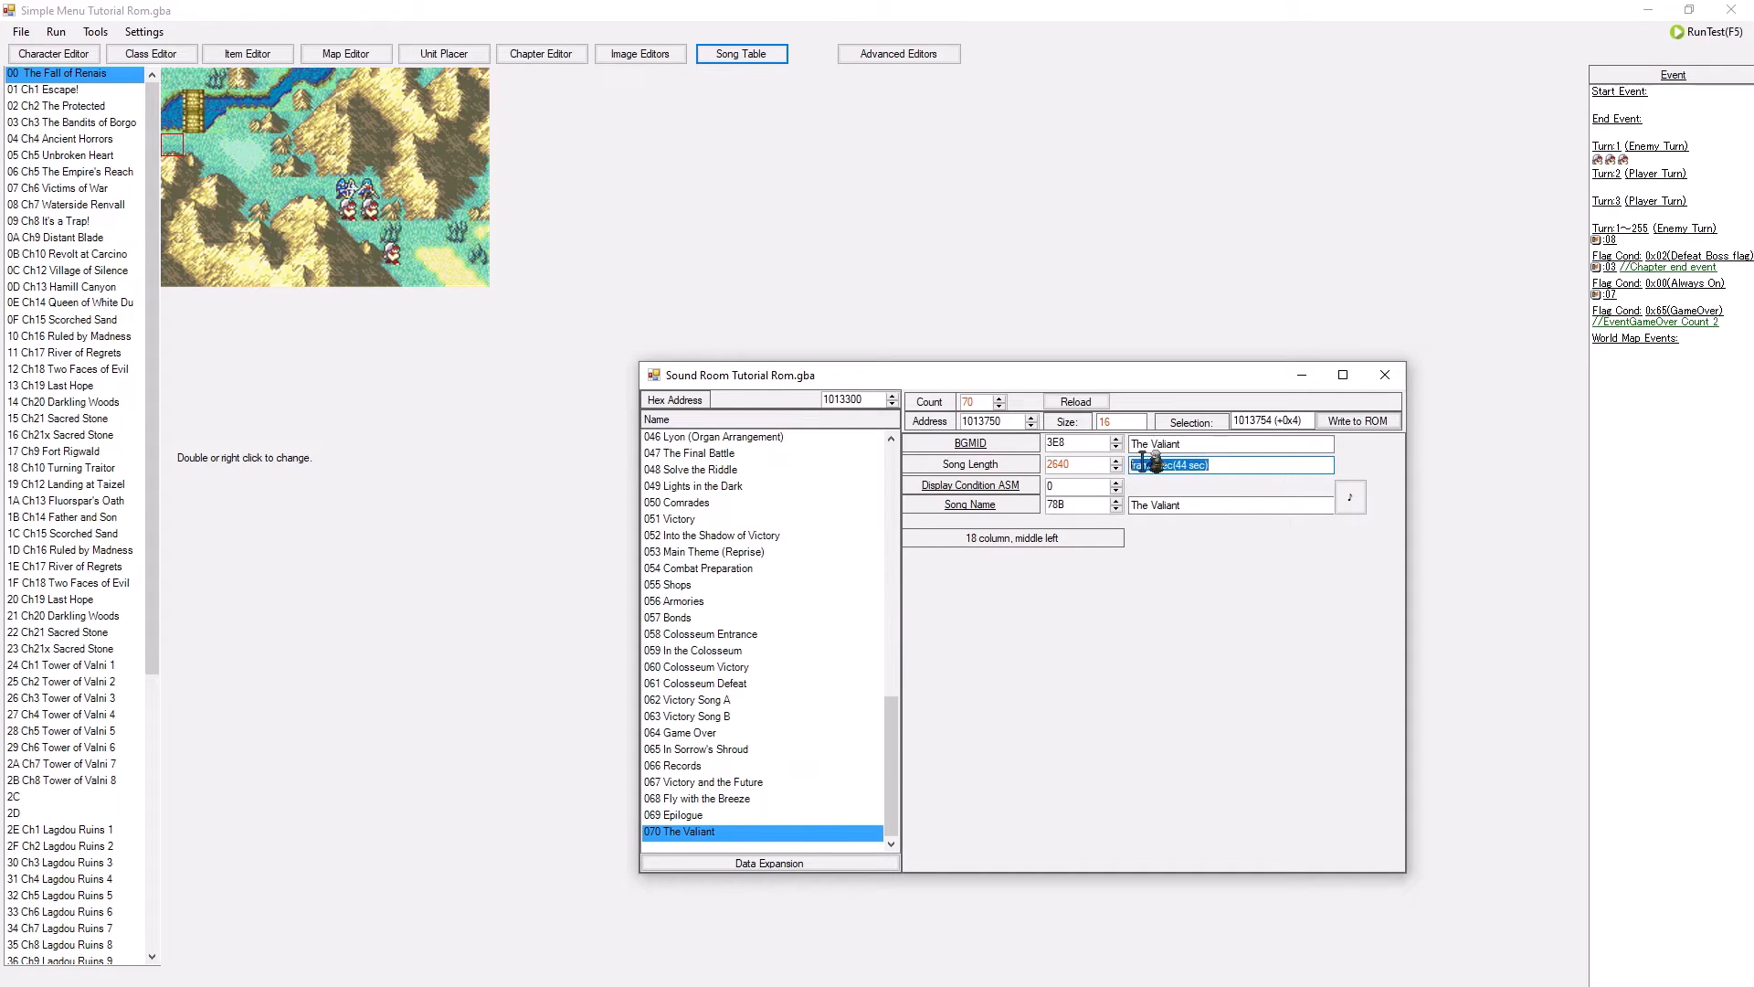
{"action": "left_click", "coordinate": [1238, 466]}
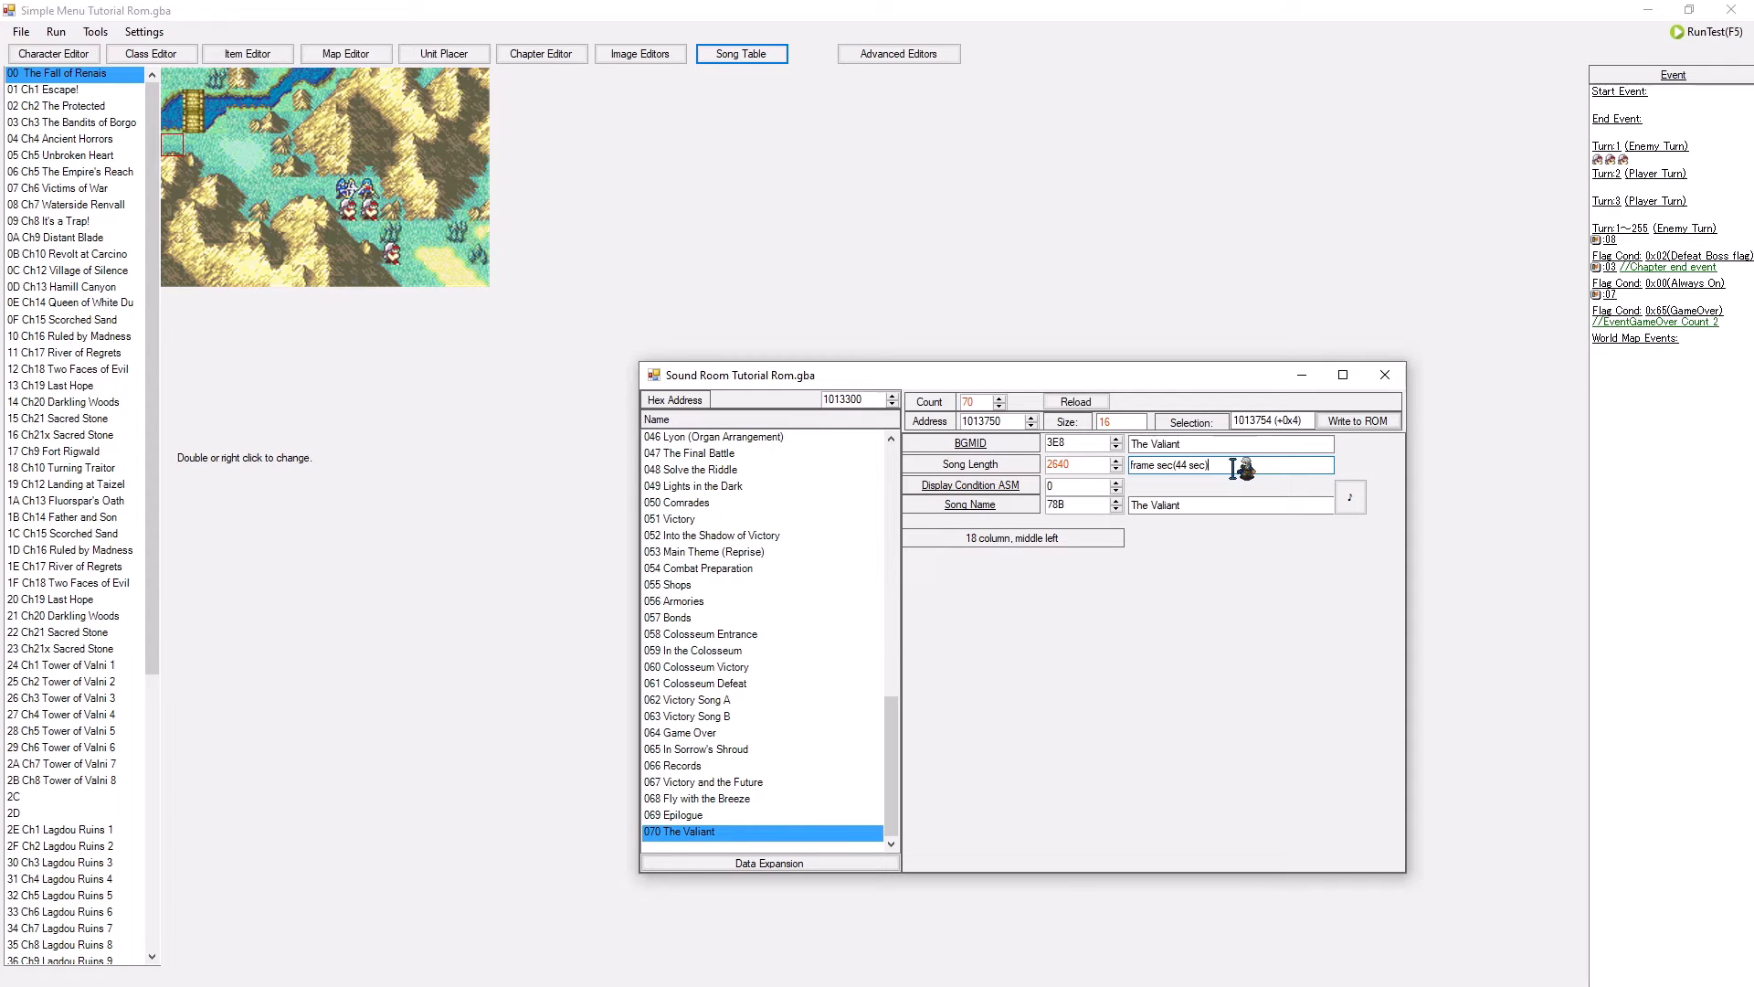
{"action": "left_click_drag", "start_coordinate": [1209, 466], "coordinate": [1115, 472]}
{"action": "left_click", "coordinate": [1218, 464]}
{"action": "left_click", "coordinate": [1204, 470]}
{"action": "left_click", "coordinate": [1222, 465]}
{"action": "left_click_drag", "start_coordinate": [1219, 464], "coordinate": [1151, 471]}
{"action": "left_click", "coordinate": [1219, 465]}
- Examine the Display Condition ASM setting of Sound Room entry 070 and its explanation
{"action": "left_click_drag", "start_coordinate": [1283, 375], "coordinate": [1199, 298]}
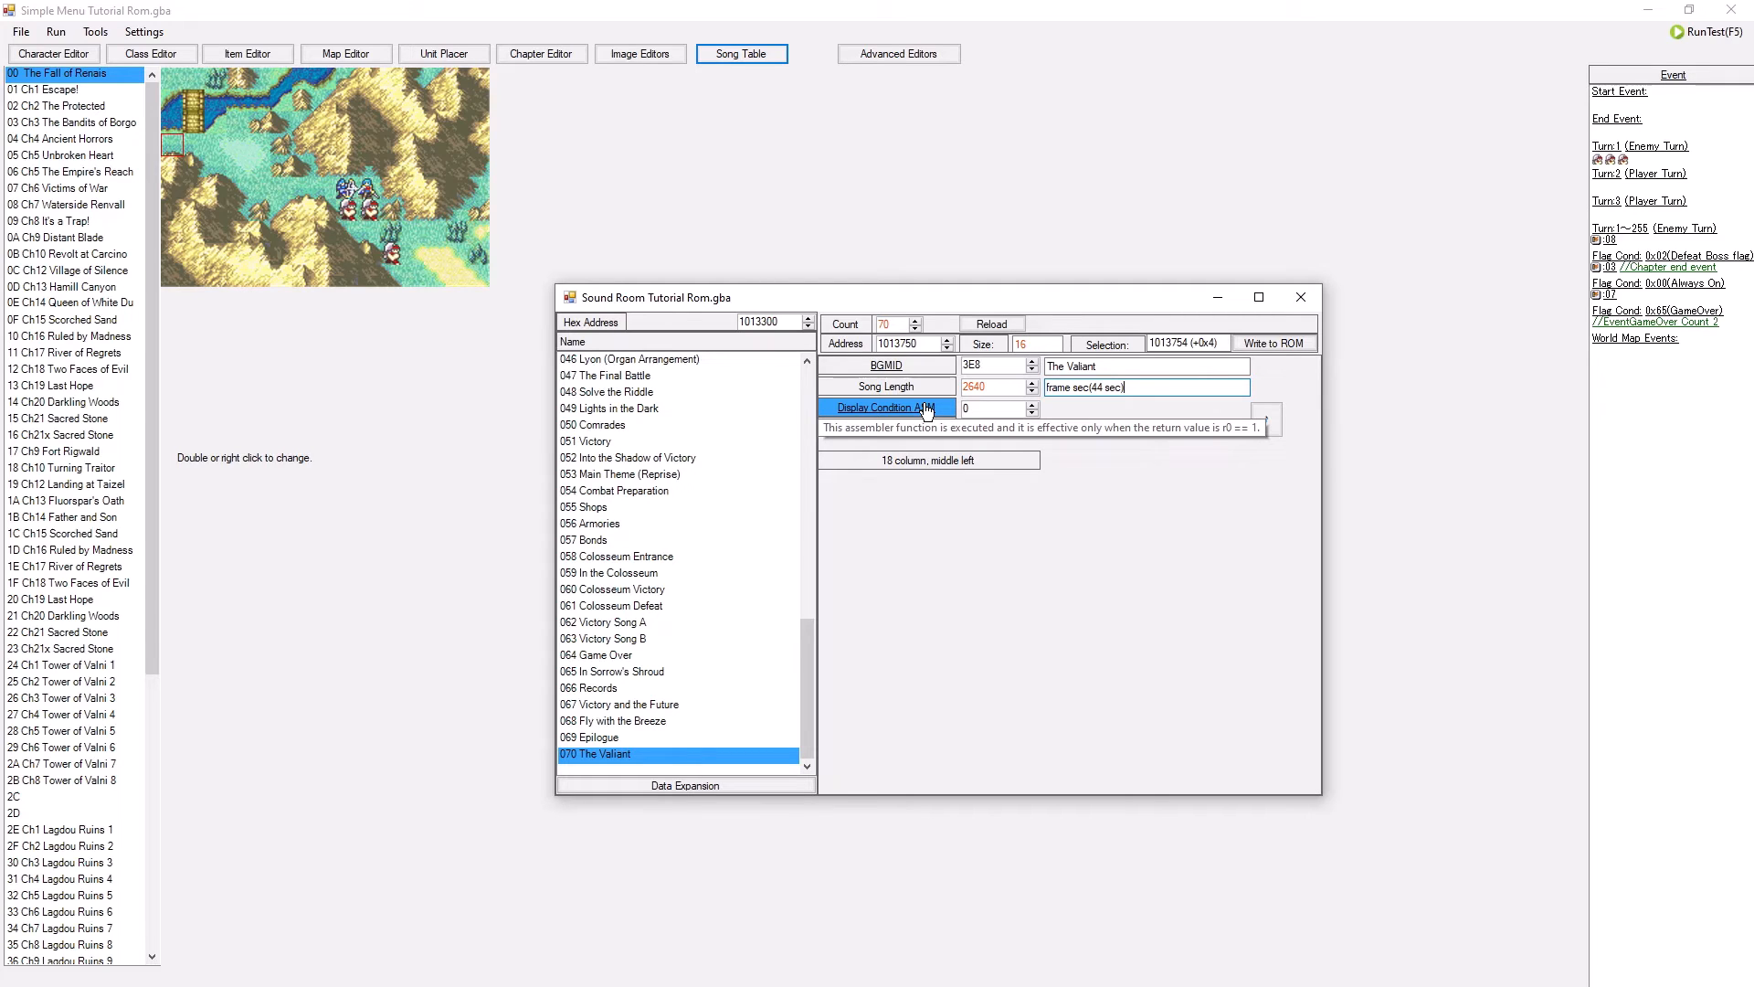
{"action": "left_click_drag", "start_coordinate": [1003, 408], "coordinate": [924, 420]}
{"action": "left_click", "coordinate": [1005, 411]}
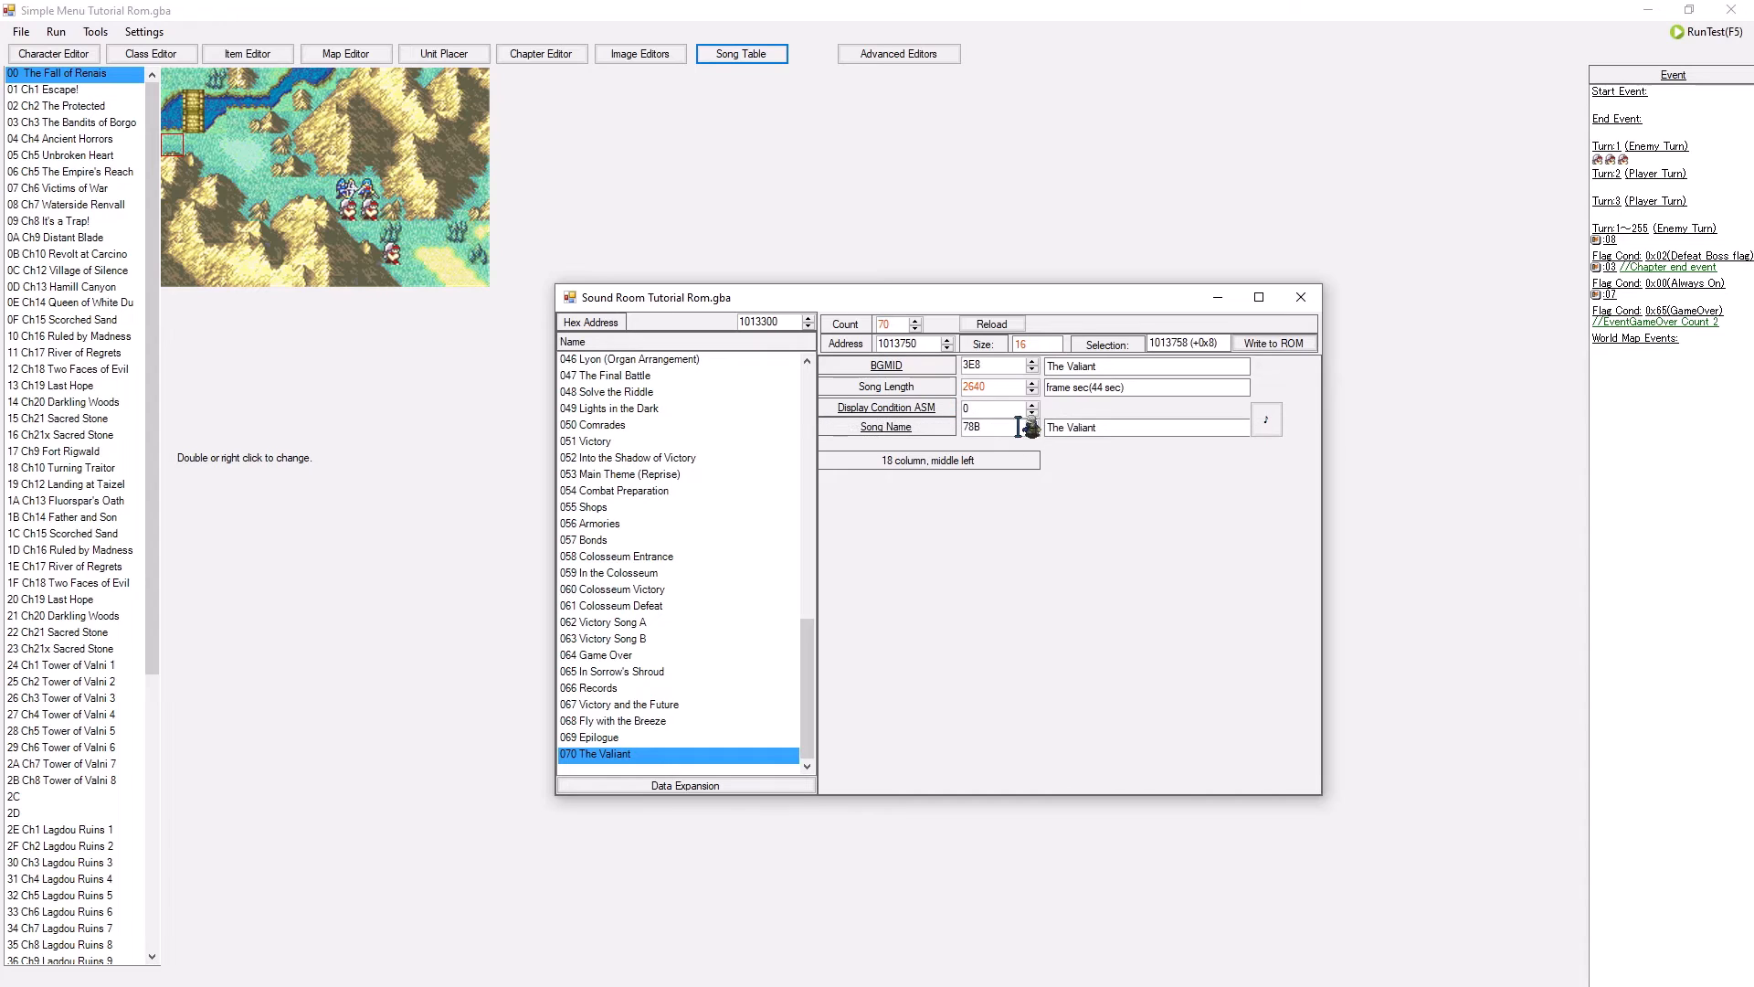
- Open the text behind entry 070's song name, expand the text data to 3412 entries and select the new entry 0D53
{"action": "left_click", "coordinate": [879, 430]}
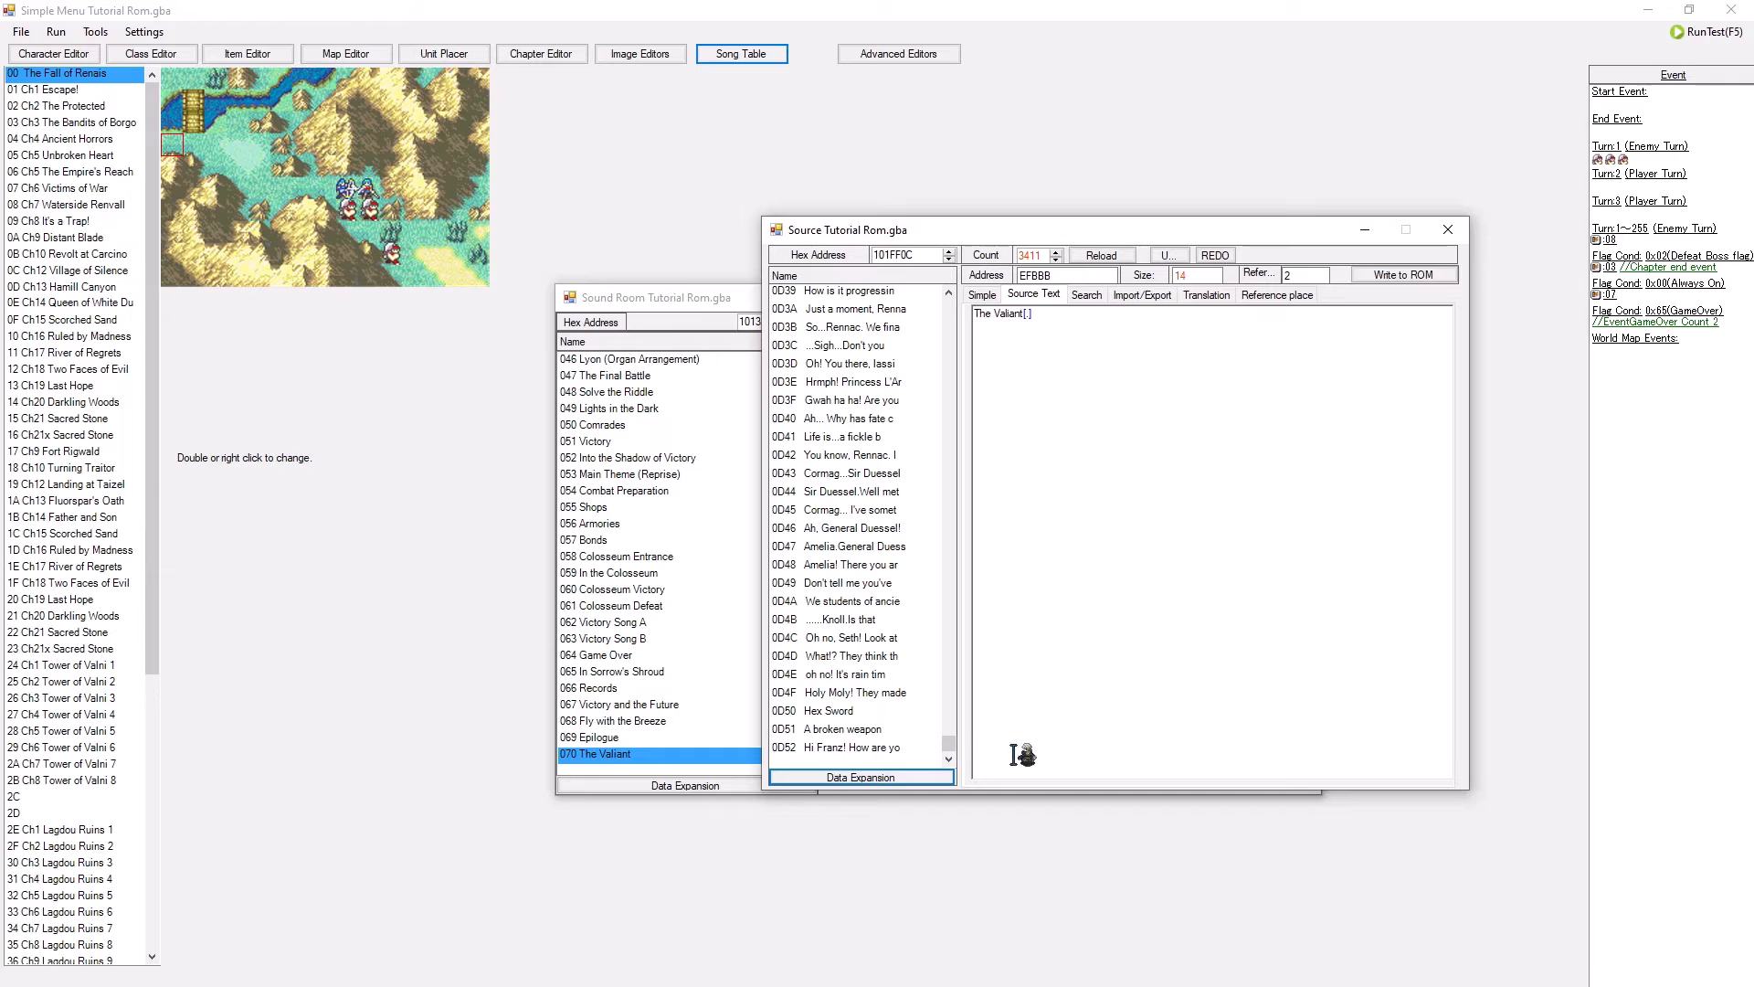
{"action": "left_click", "coordinate": [848, 711]}
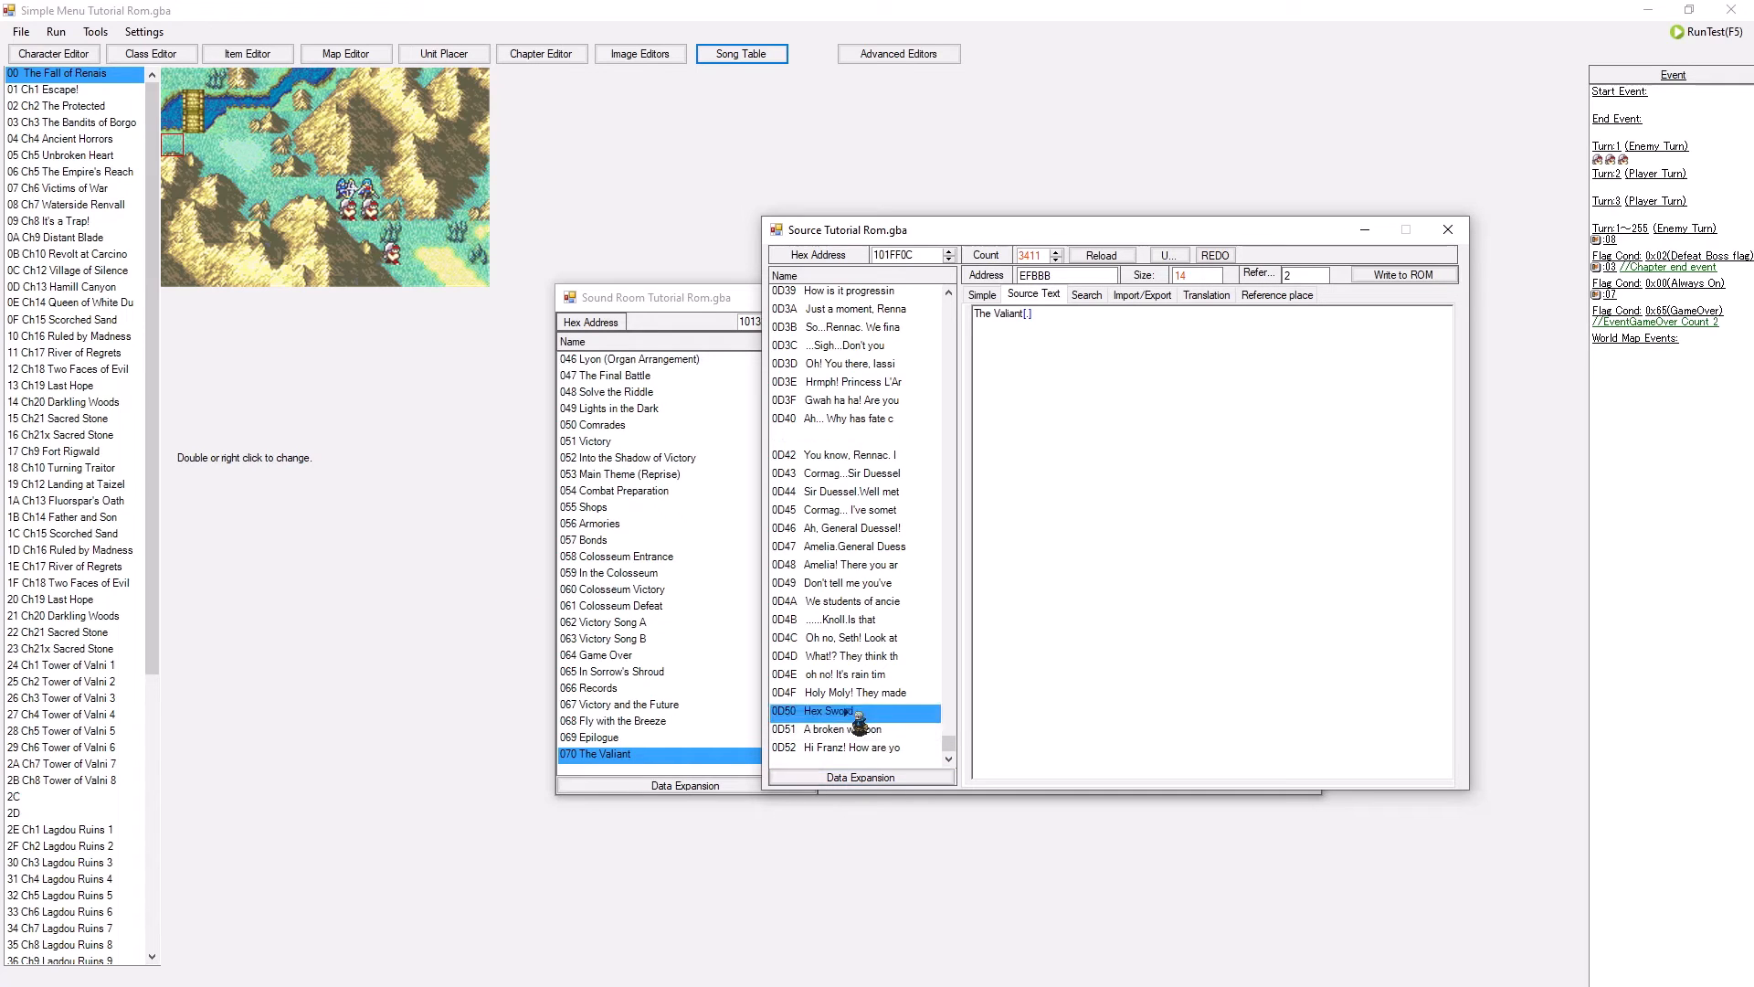
{"action": "left_click", "coordinate": [879, 749]}
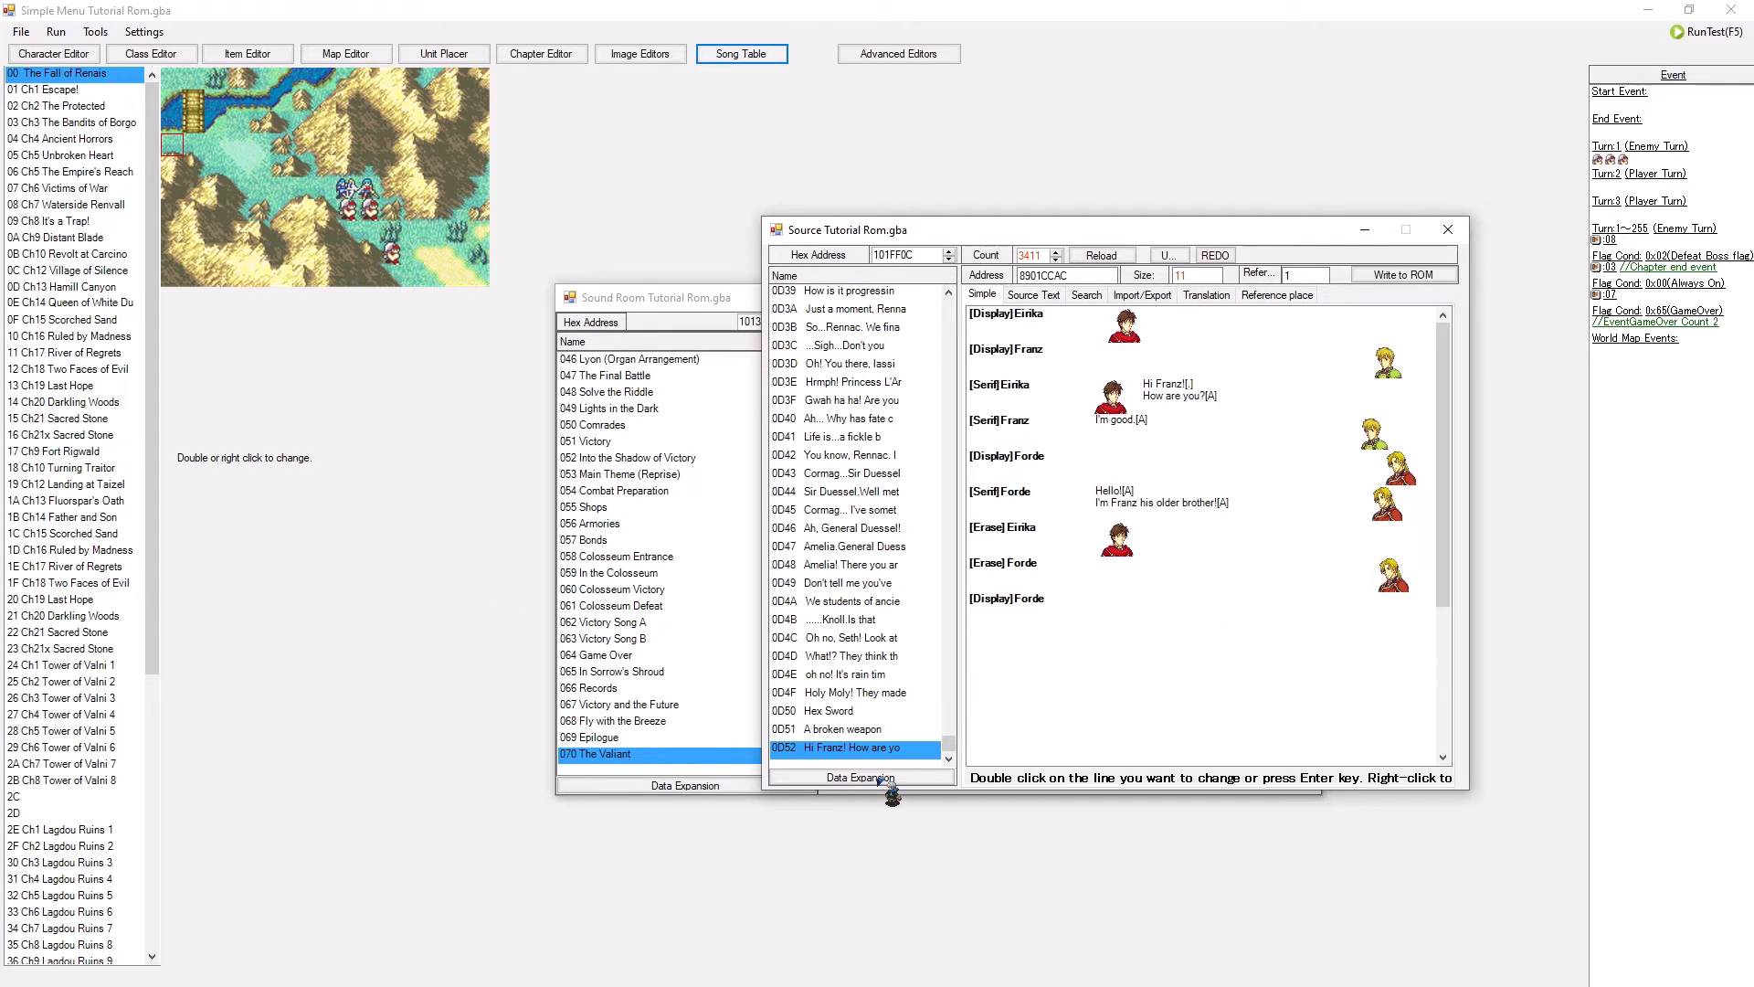
{"action": "left_click", "coordinate": [884, 778]}
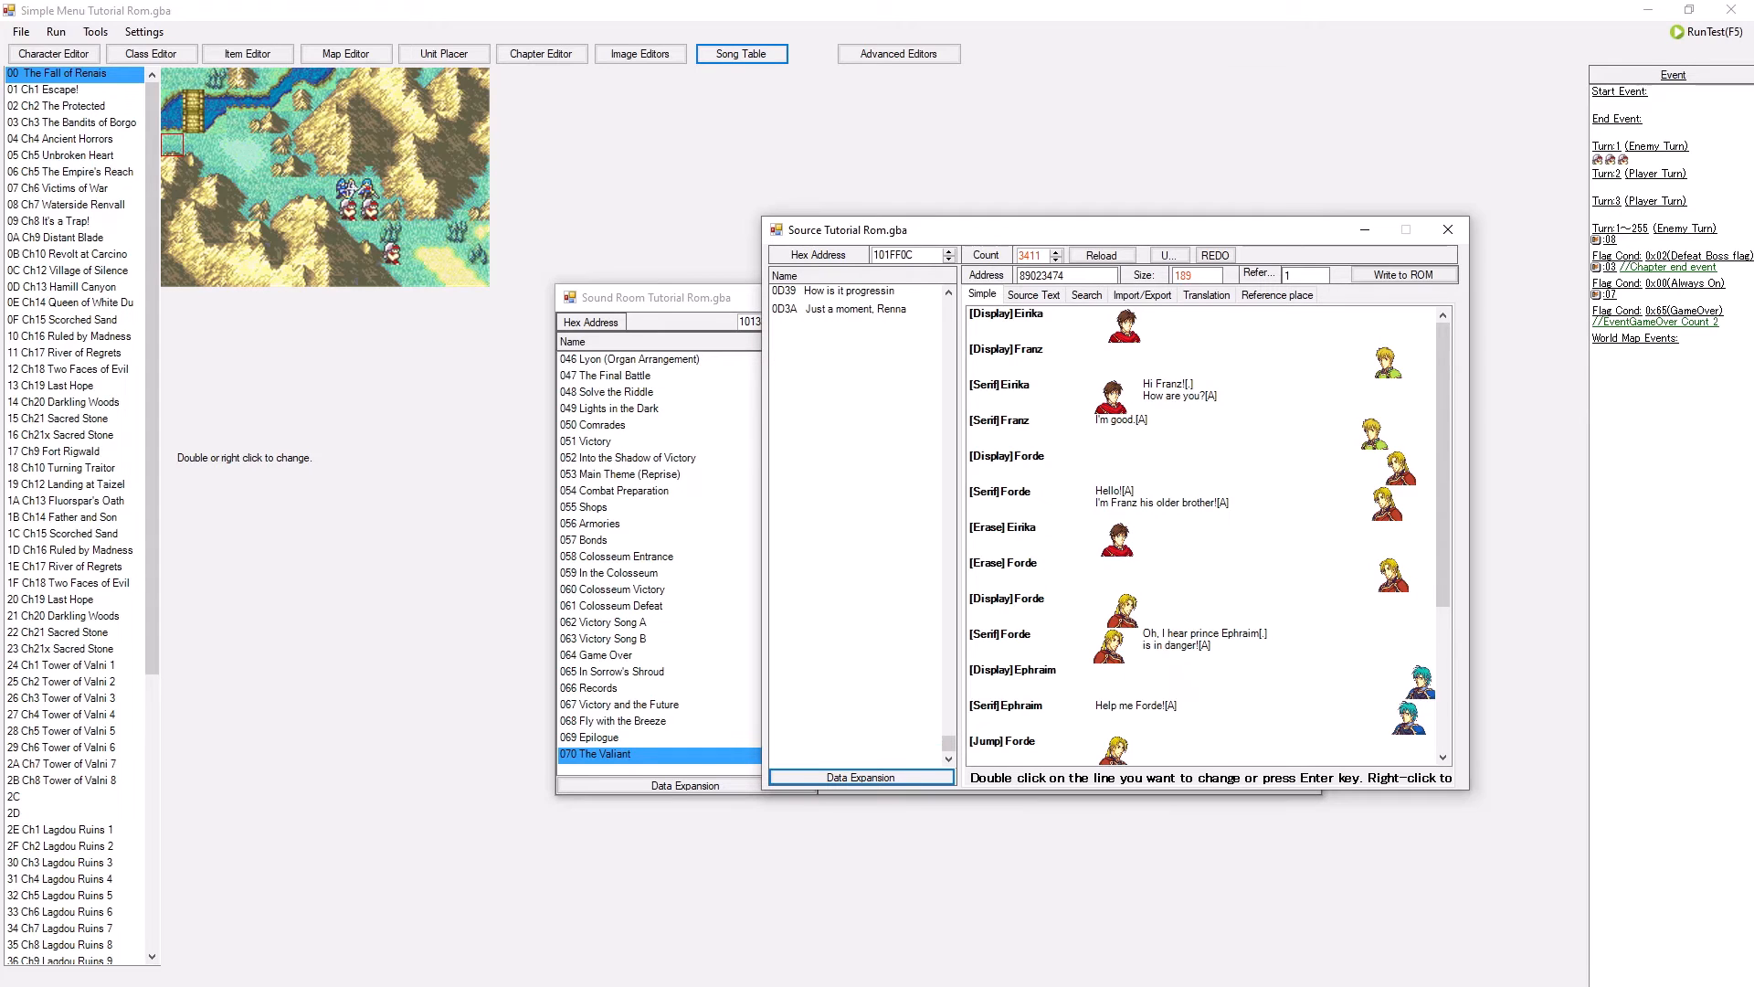
{"action": "left_click", "coordinate": [822, 750]}
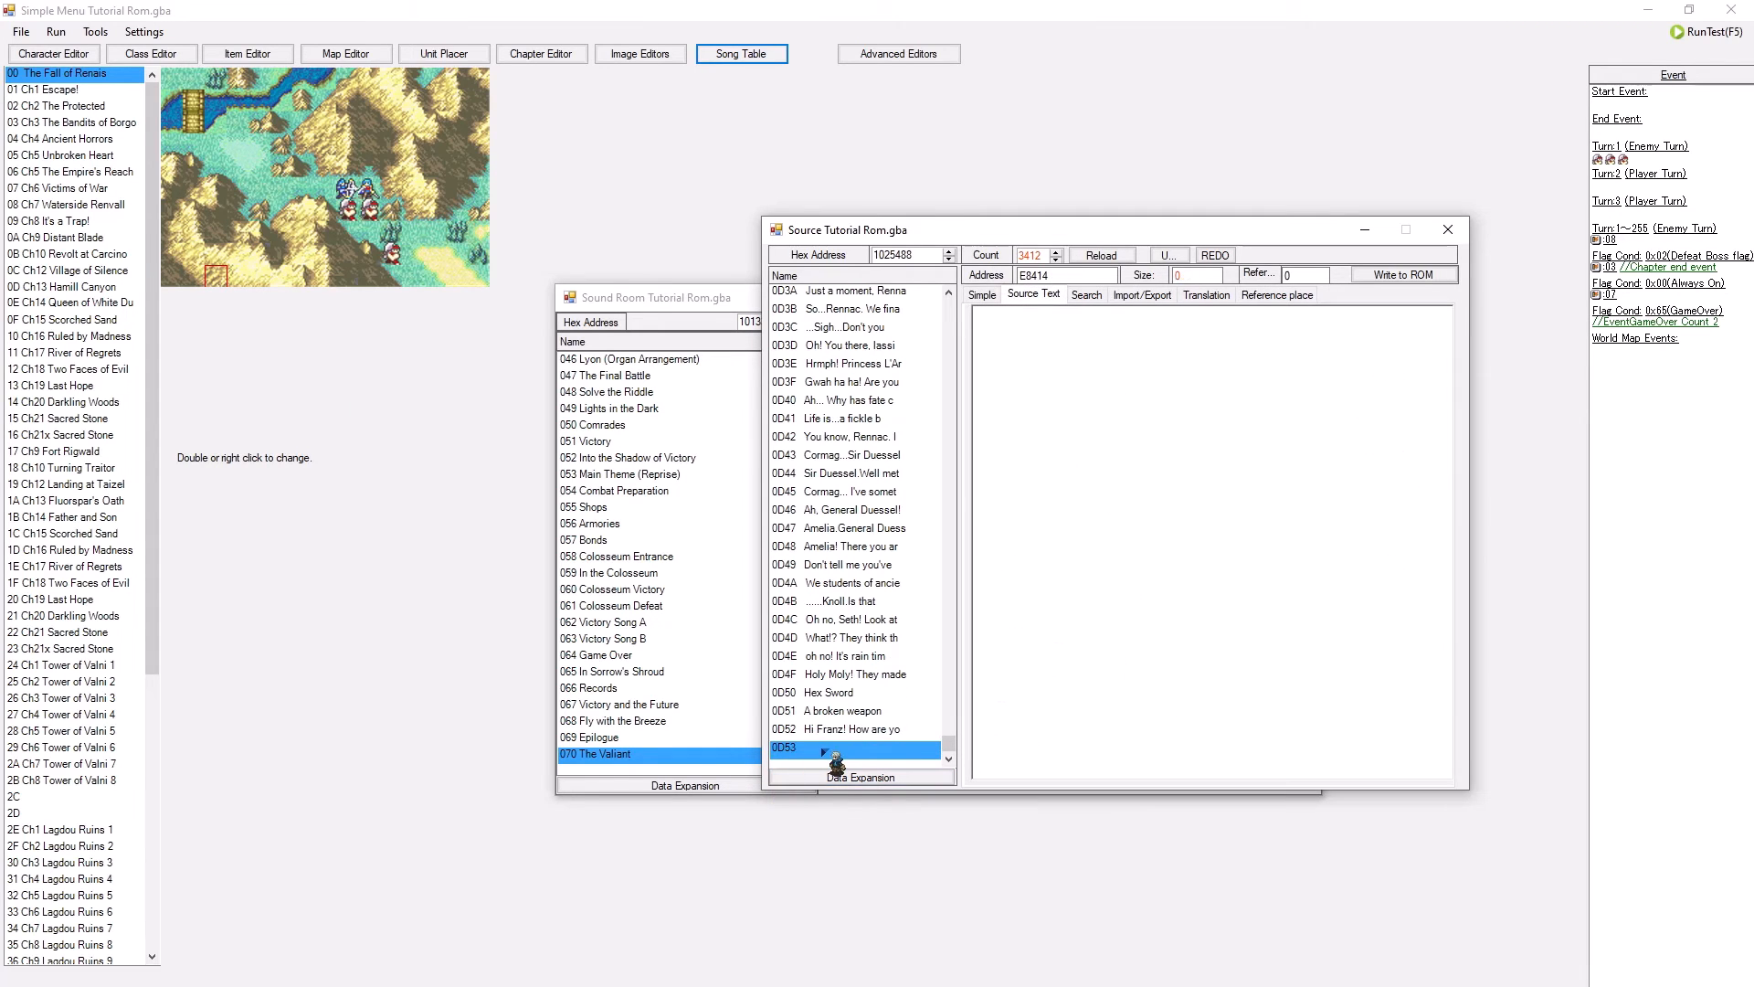
{"action": "left_click", "coordinate": [984, 294]}
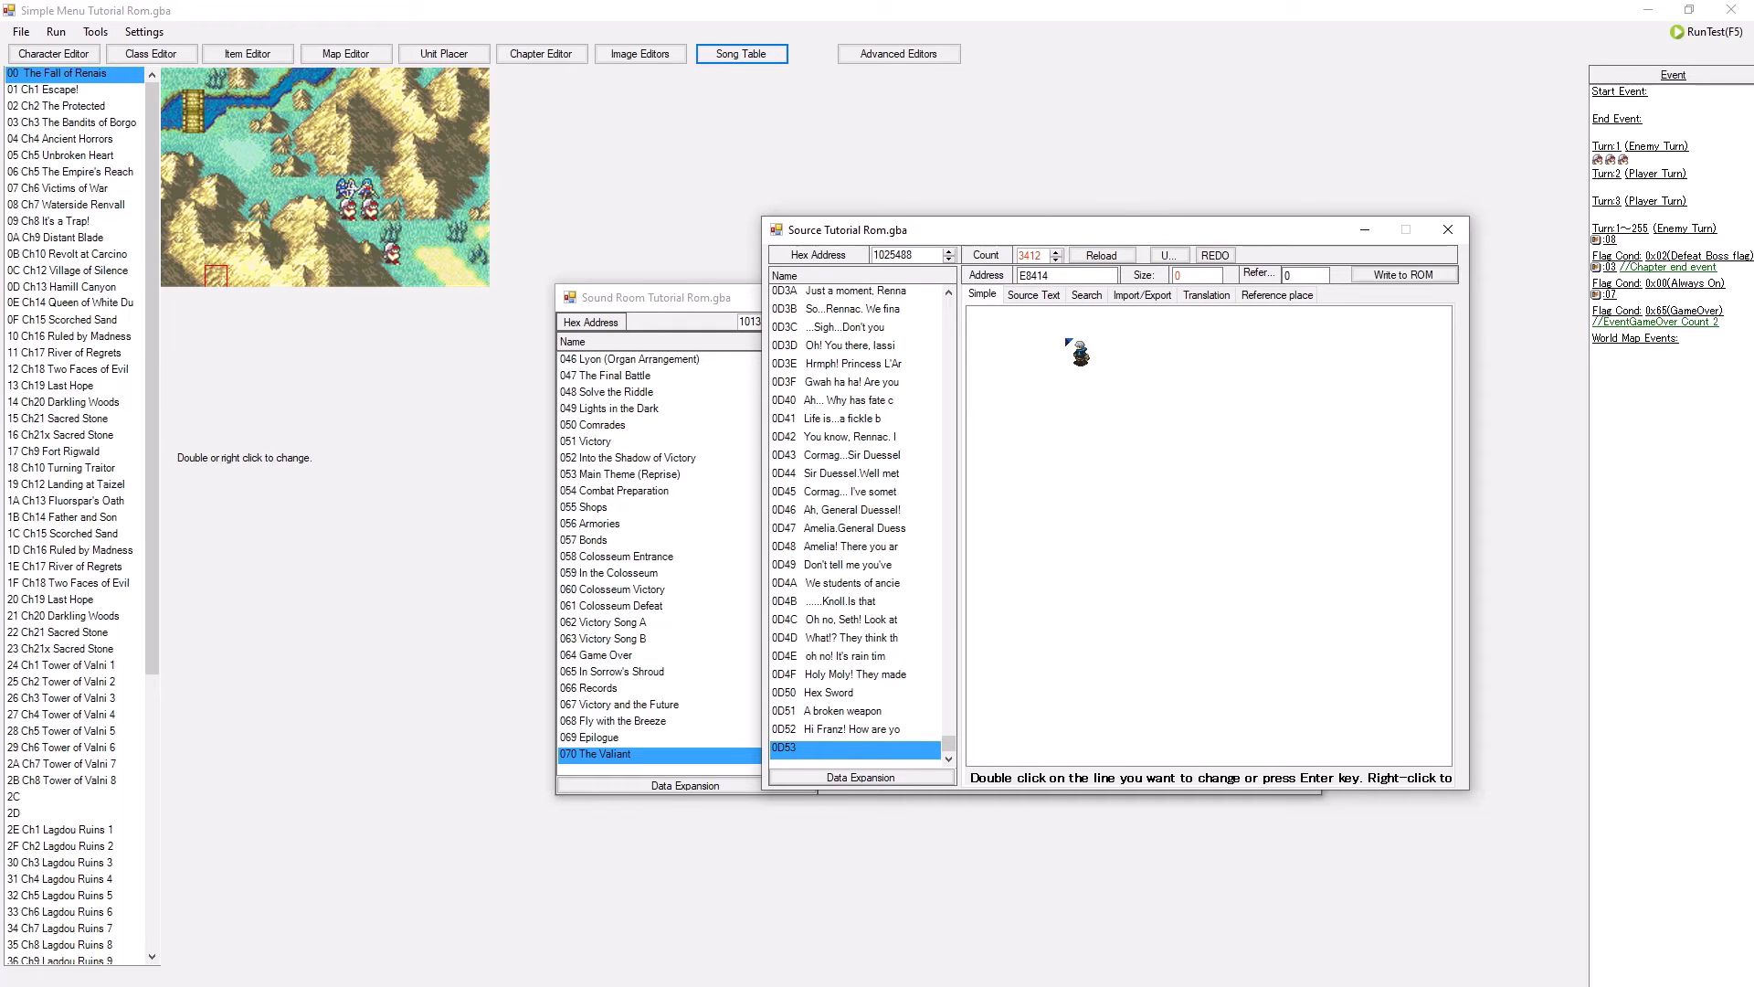
{"action": "double_click", "coordinate": [1067, 340]}
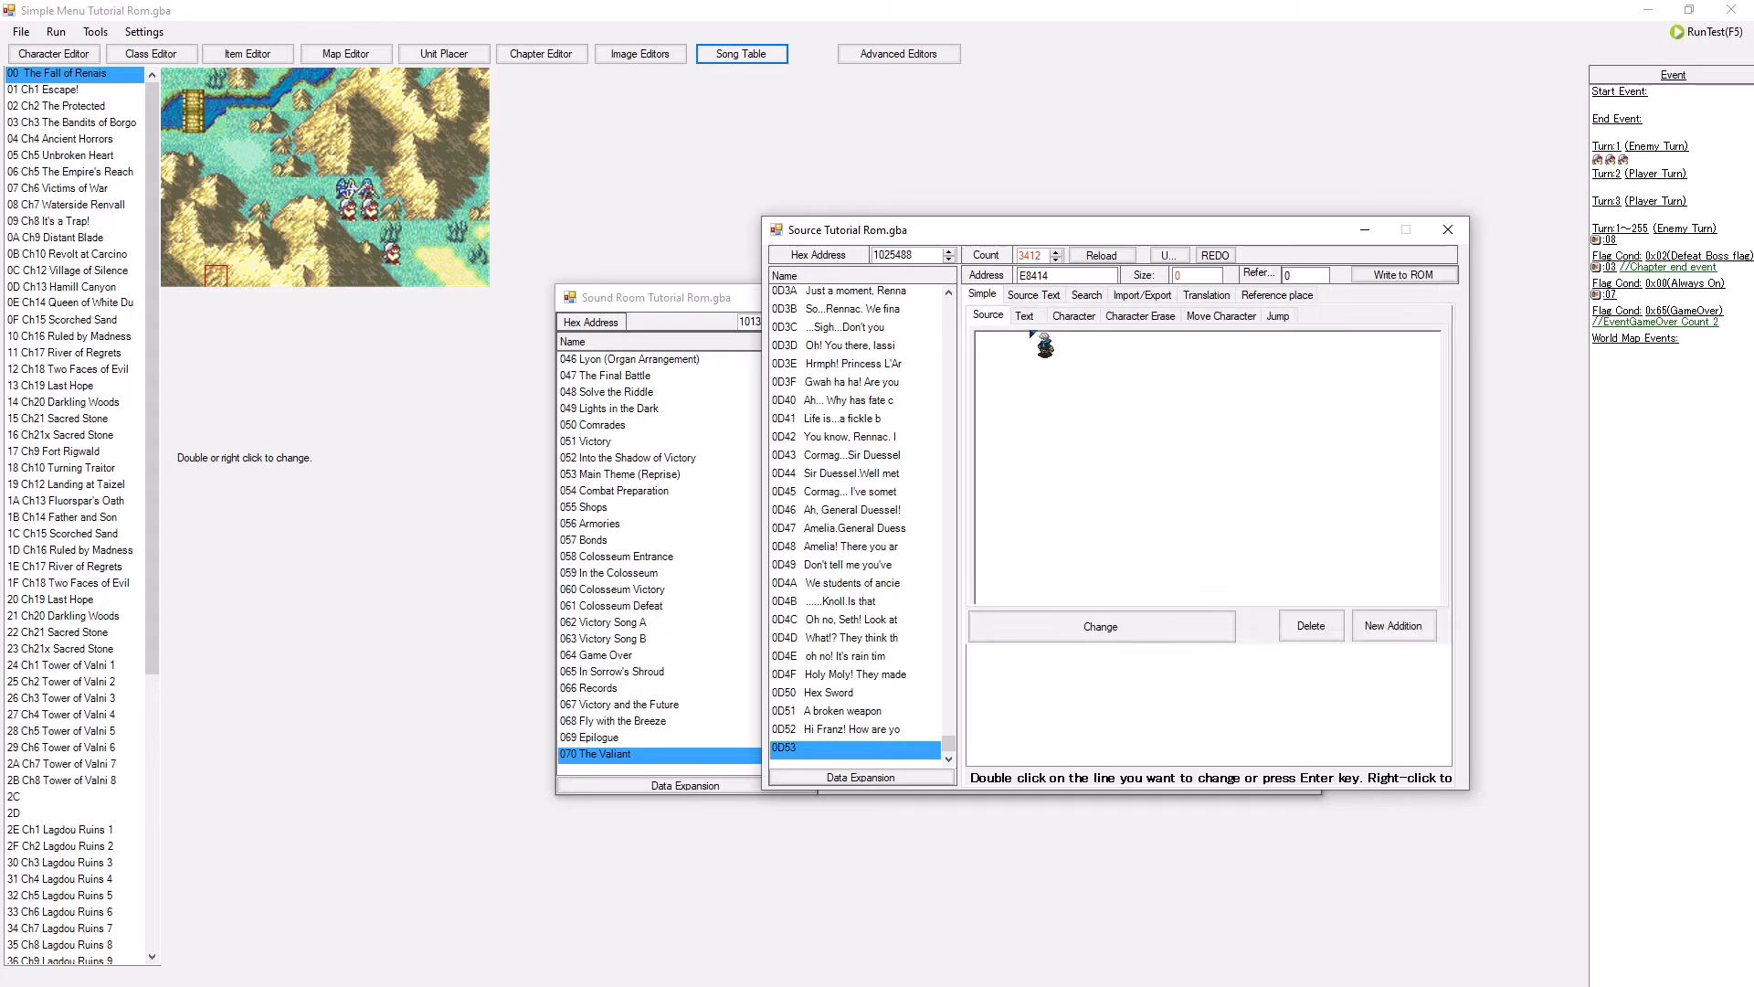
{"action": "left_click", "coordinate": [1030, 319]}
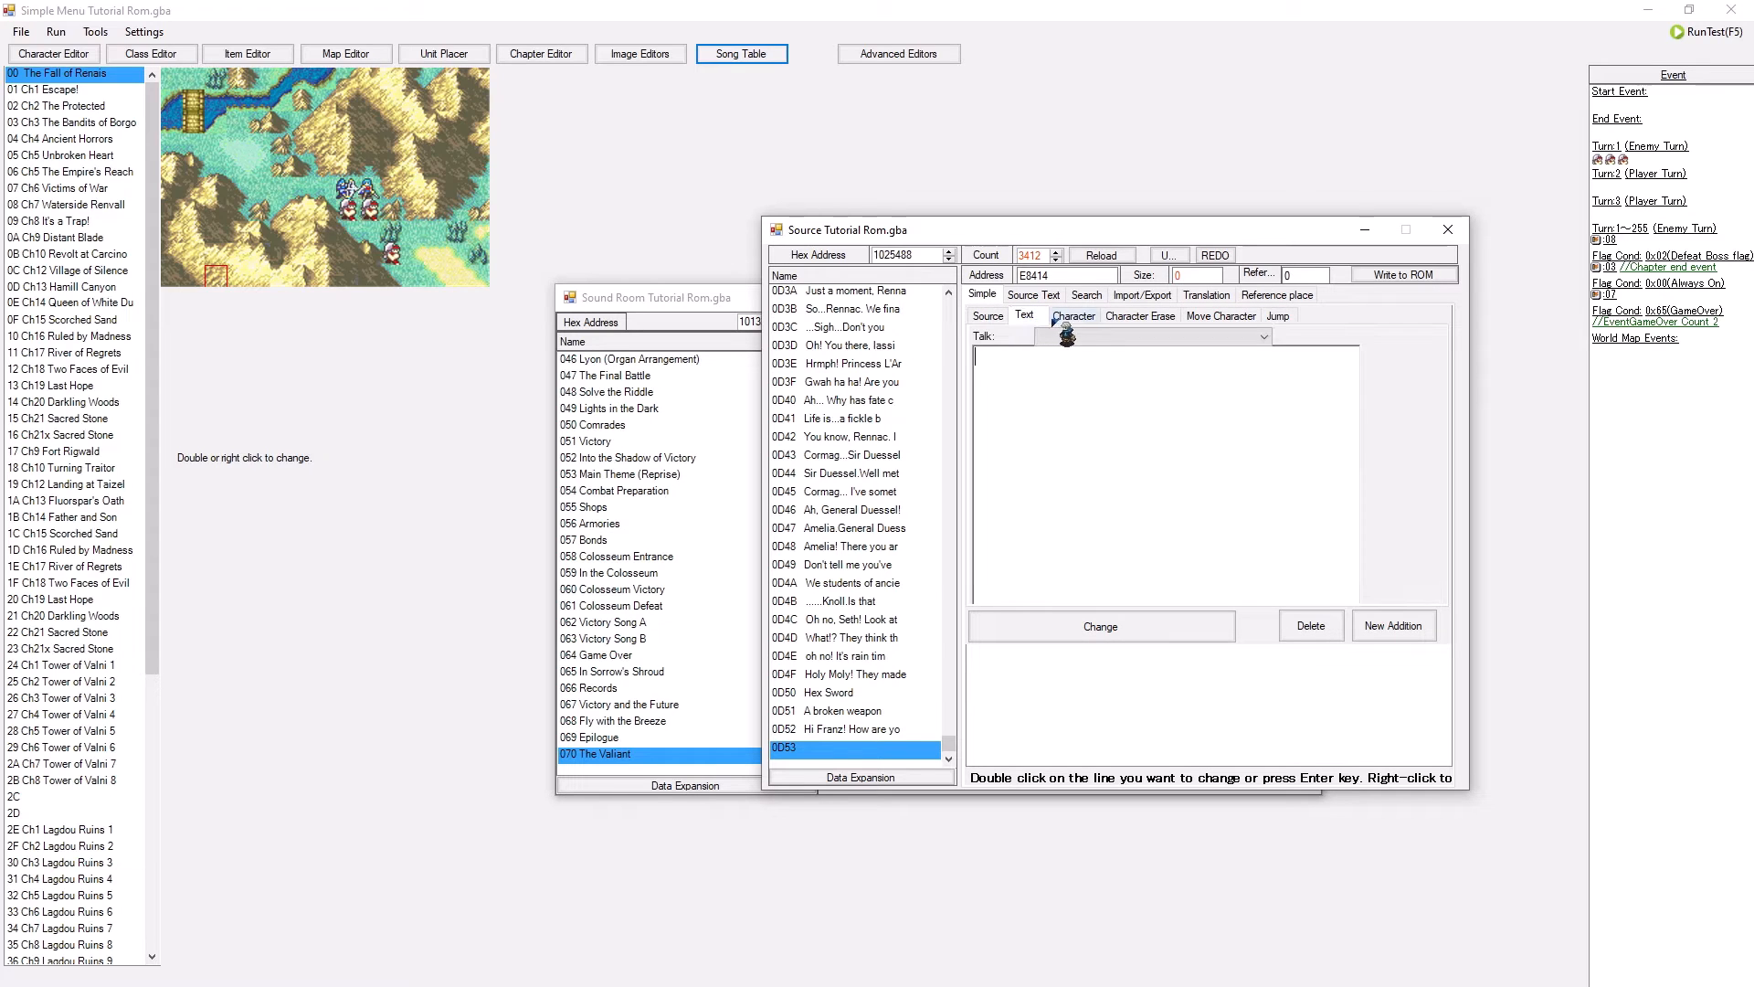
{"action": "left_click", "coordinate": [988, 315]}
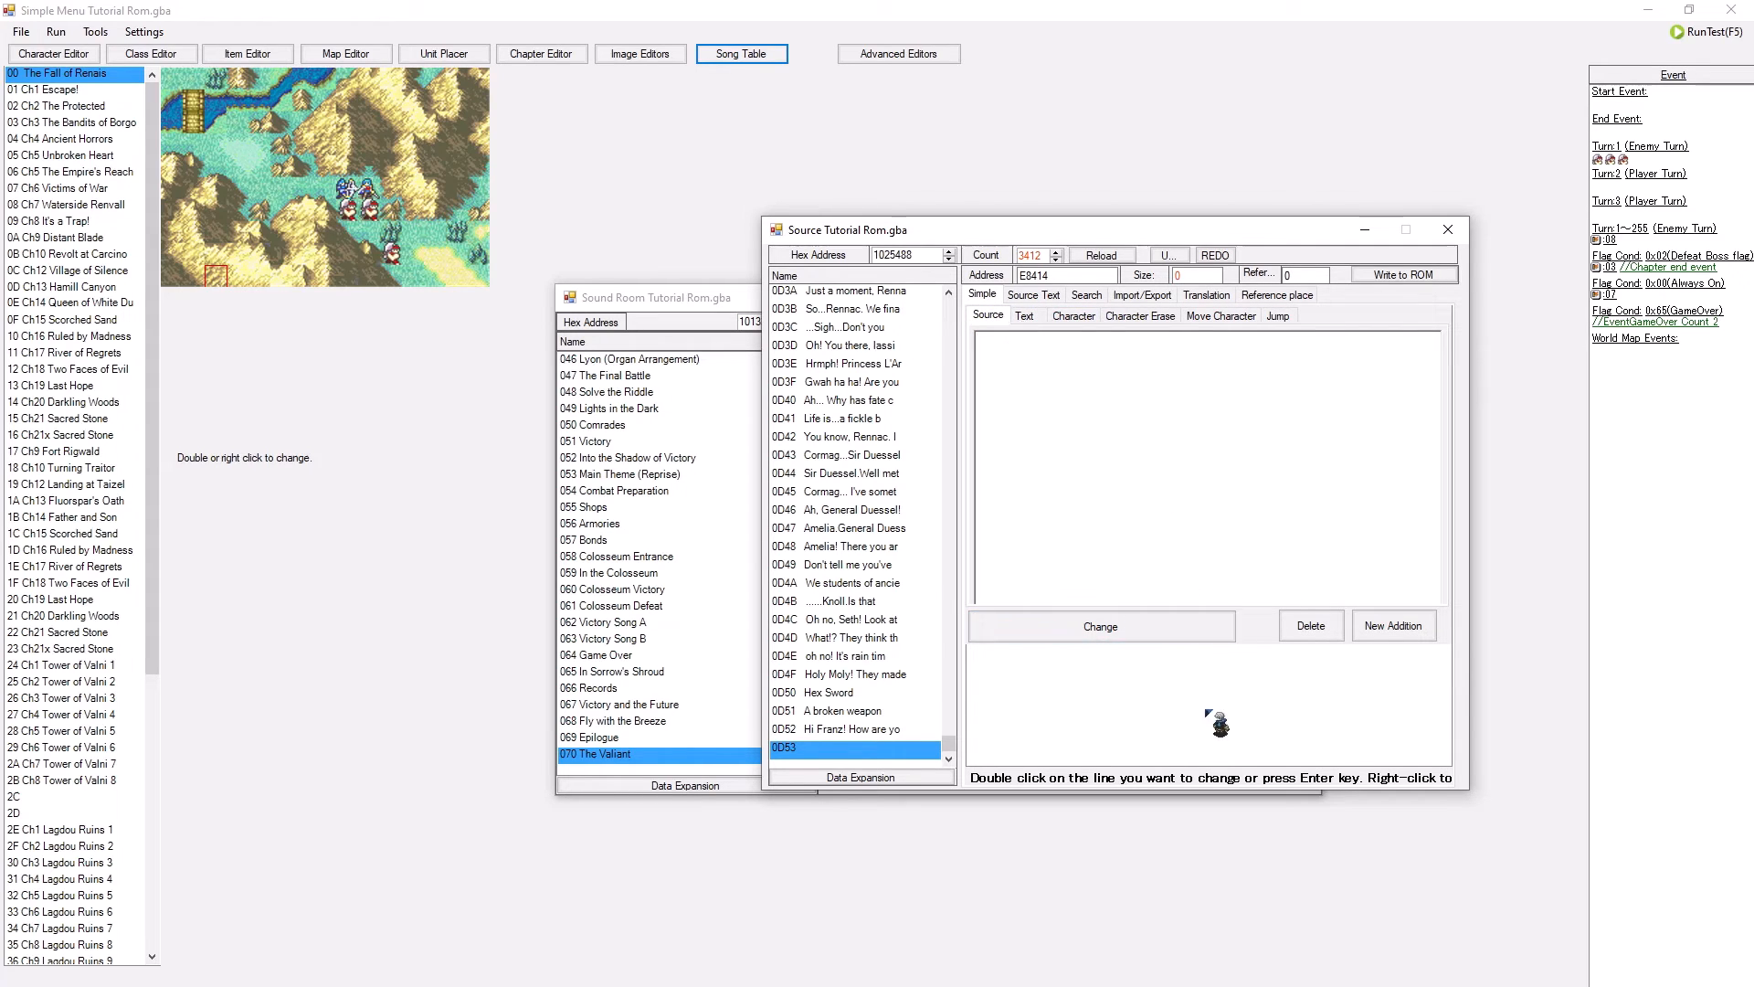
- Enter "FE11 ~ Clash Of Two Virtues" as the source text of entry 0D53, write it to the ROM and close the text editor
{"action": "left_click", "coordinate": [1034, 294]}
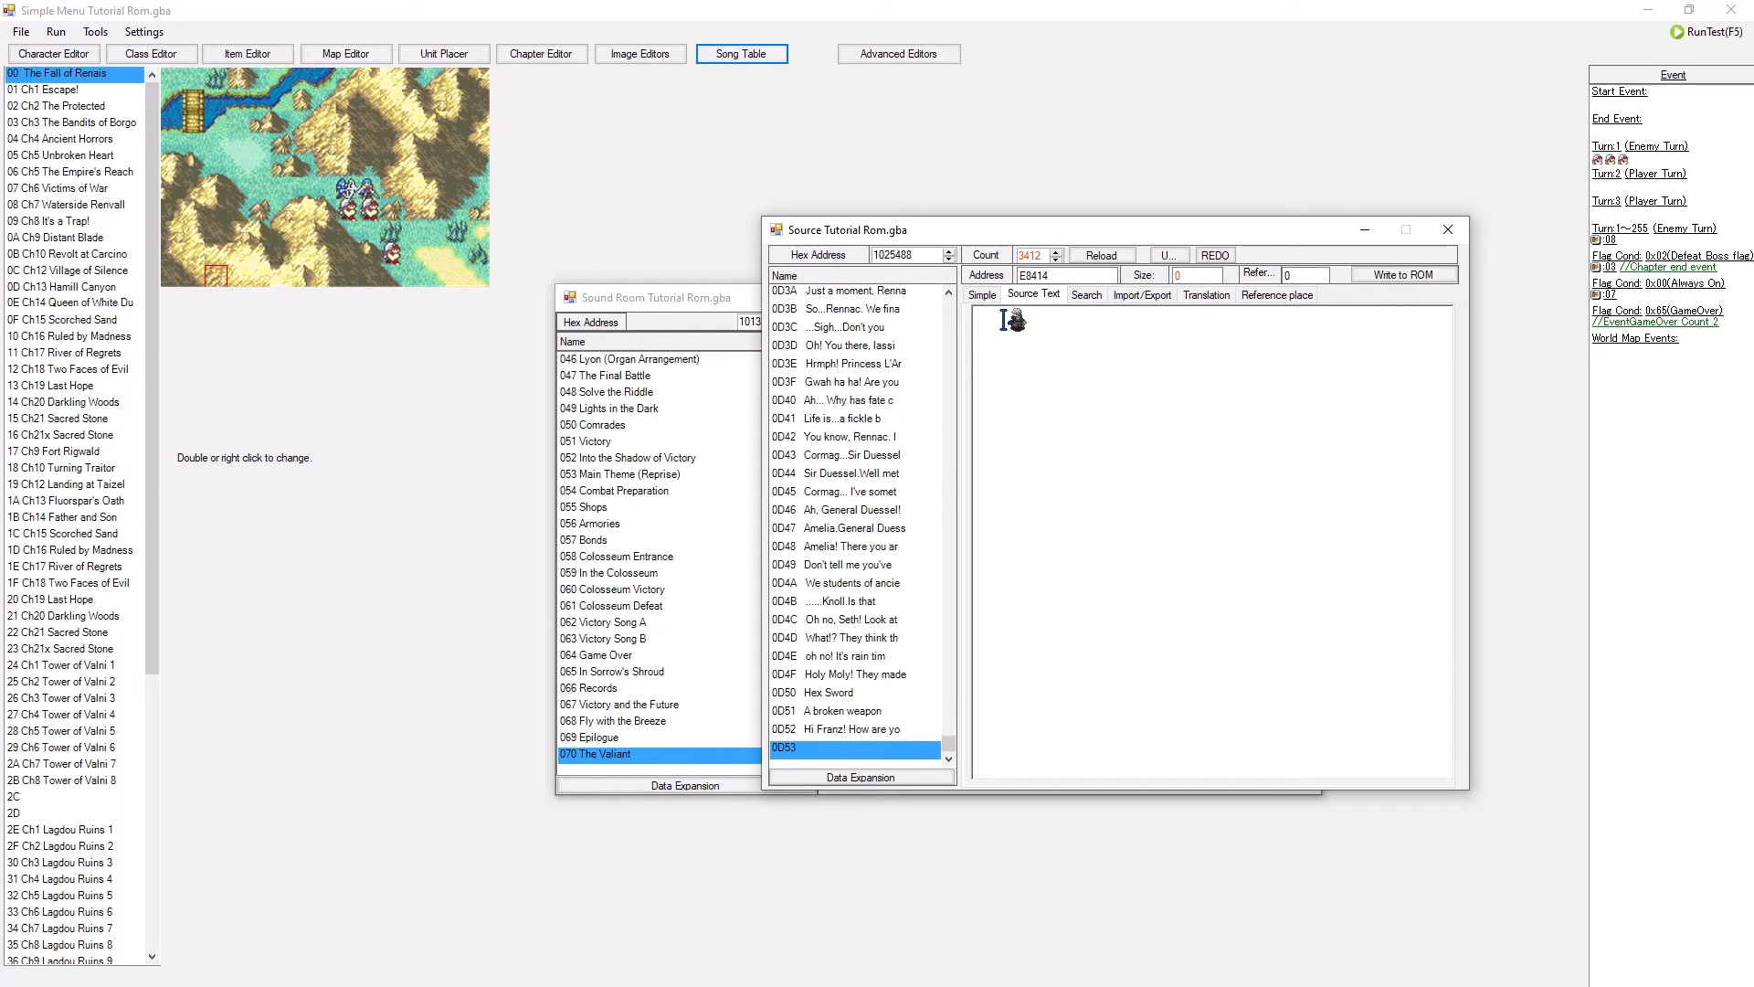
{"action": "type", "text": "FE11 ~"}
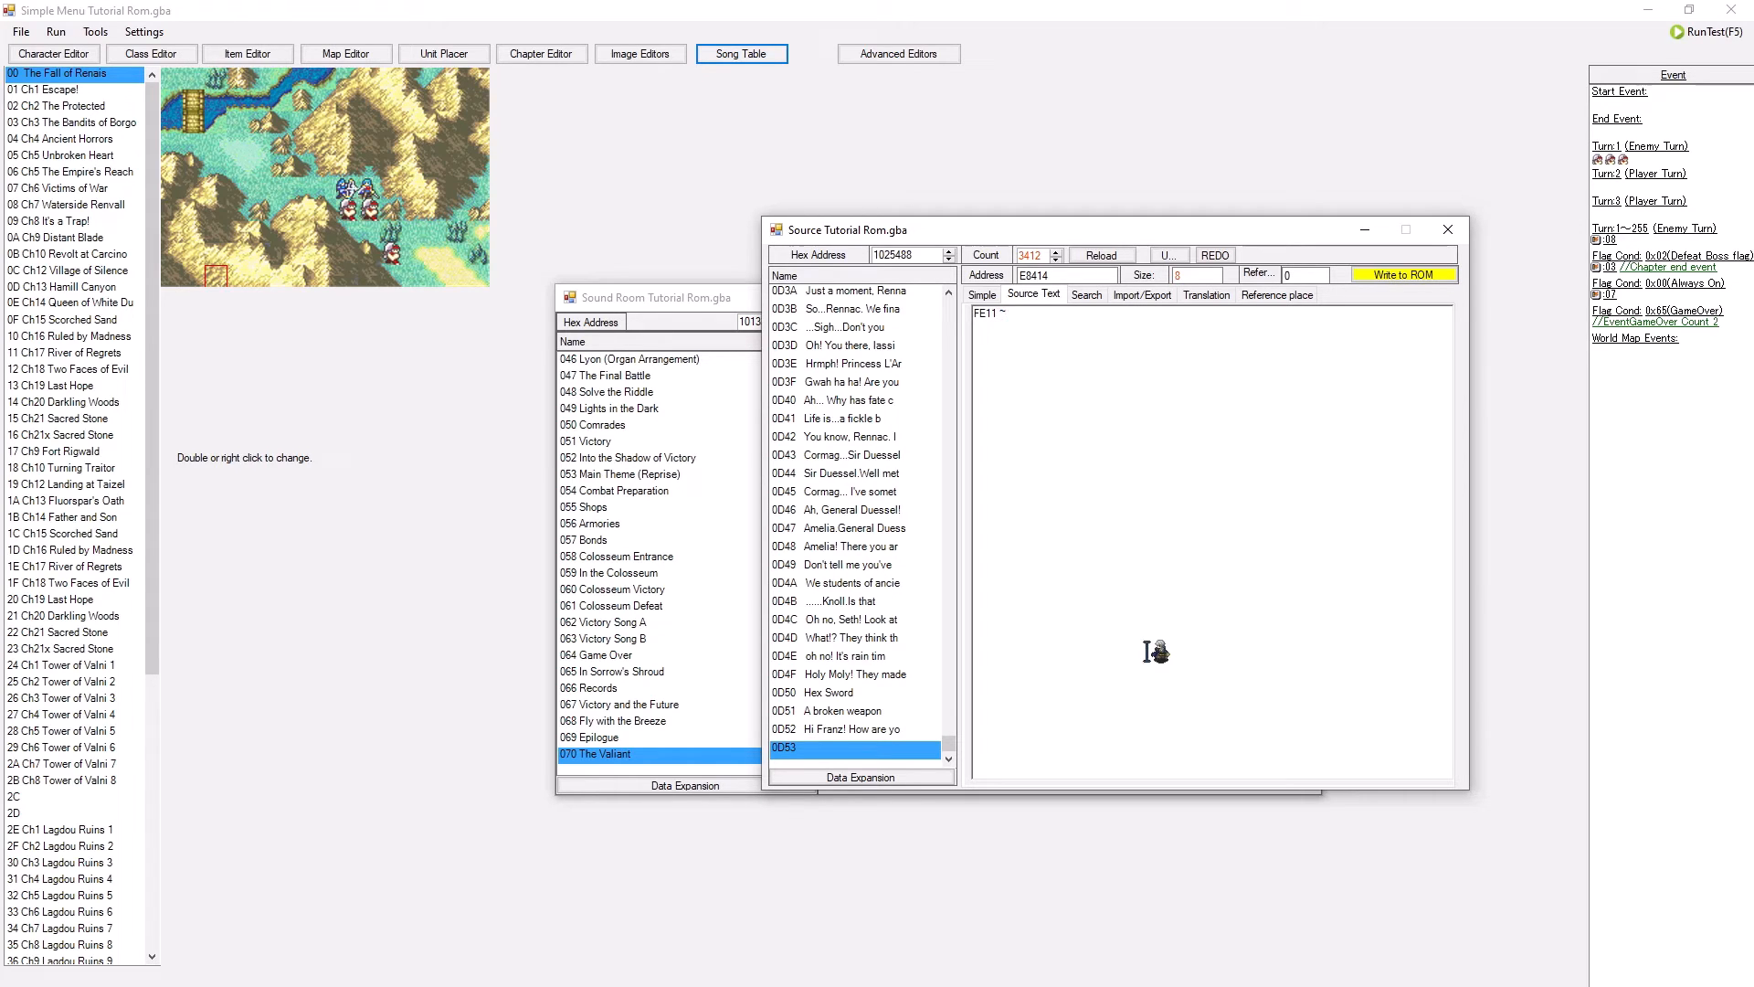
{"action": "type", "text": " Clash Of Two Virtues"}
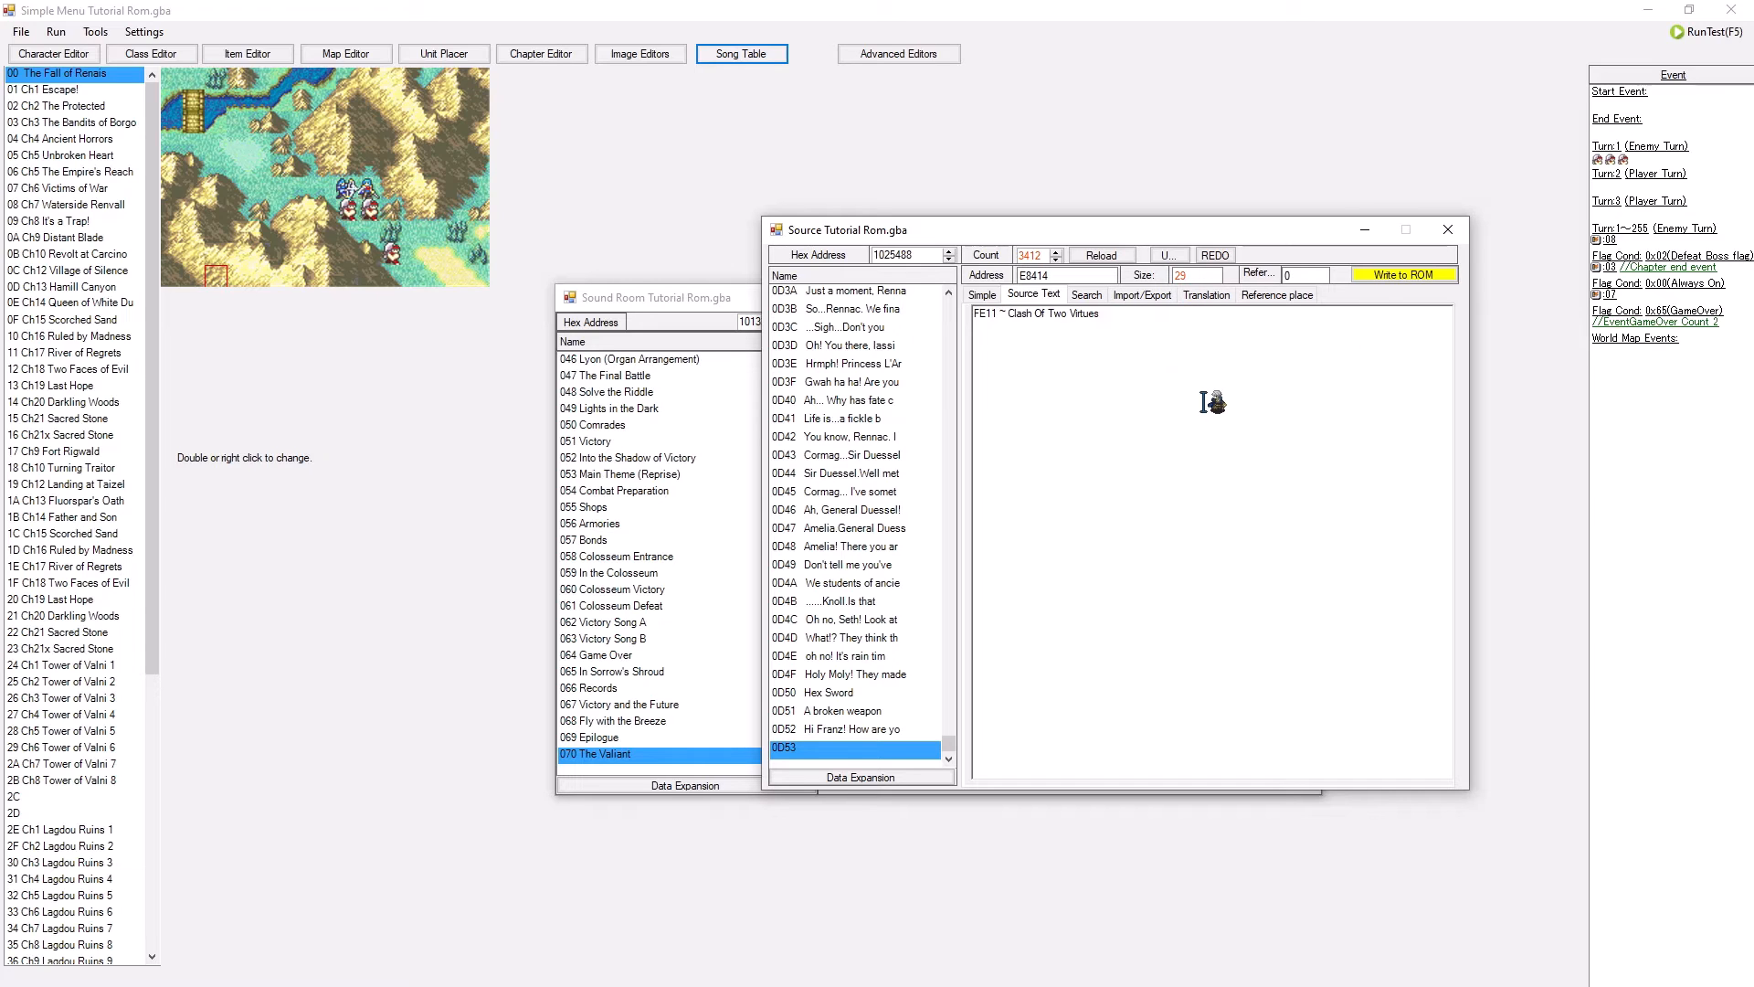
{"action": "left_click", "coordinate": [1357, 276]}
{"action": "left_click", "coordinate": [1448, 229]}
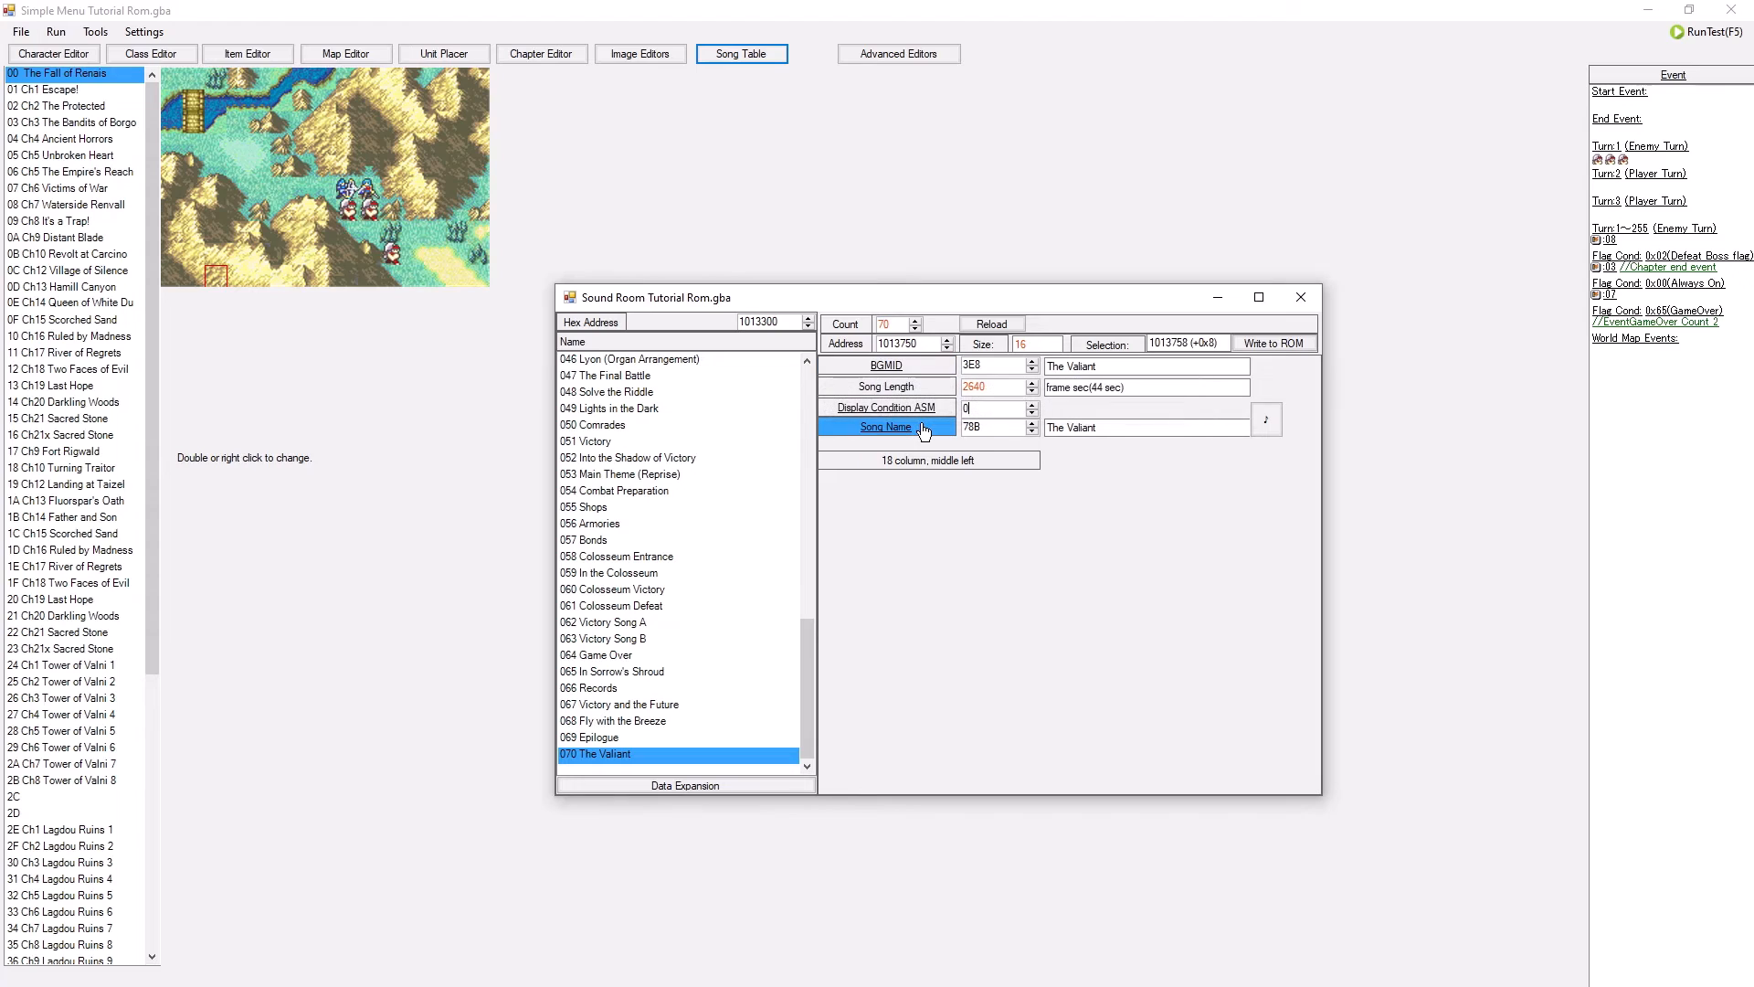
- Set the Song Name of Sound Room entry 070 to text D53 and write the entry to the ROM
{"action": "key", "text": "alt+Tab"}
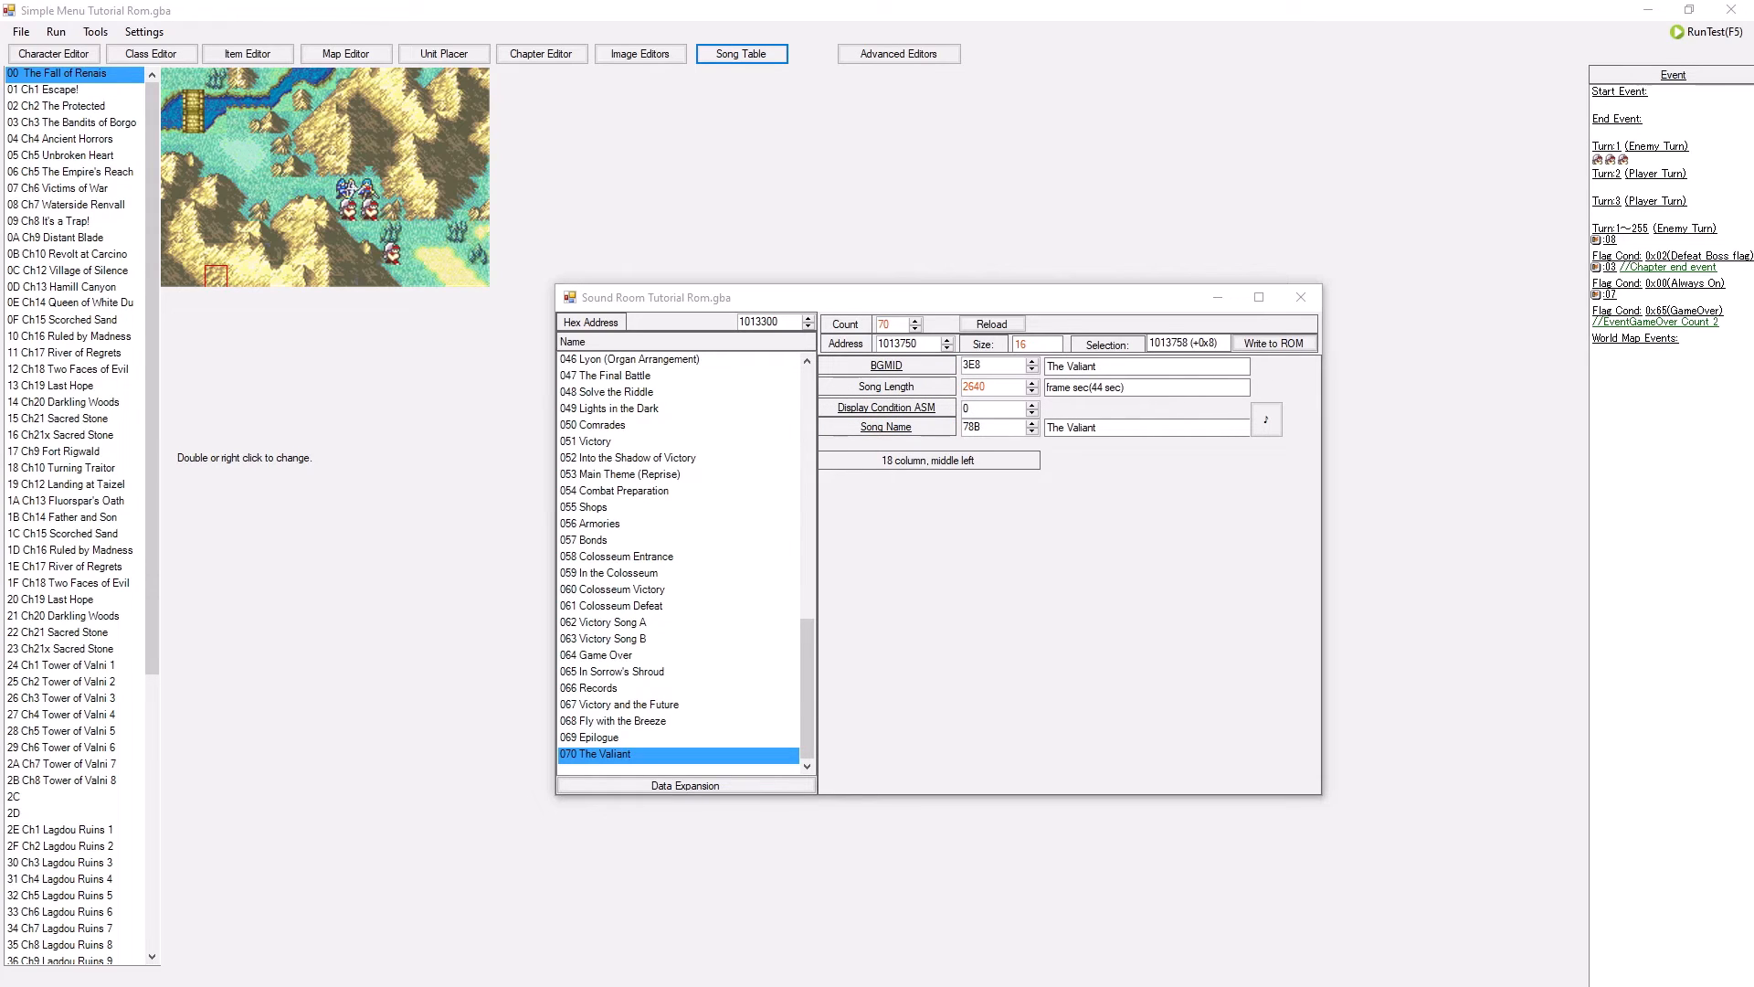
{"action": "key", "text": "alt+Tab"}
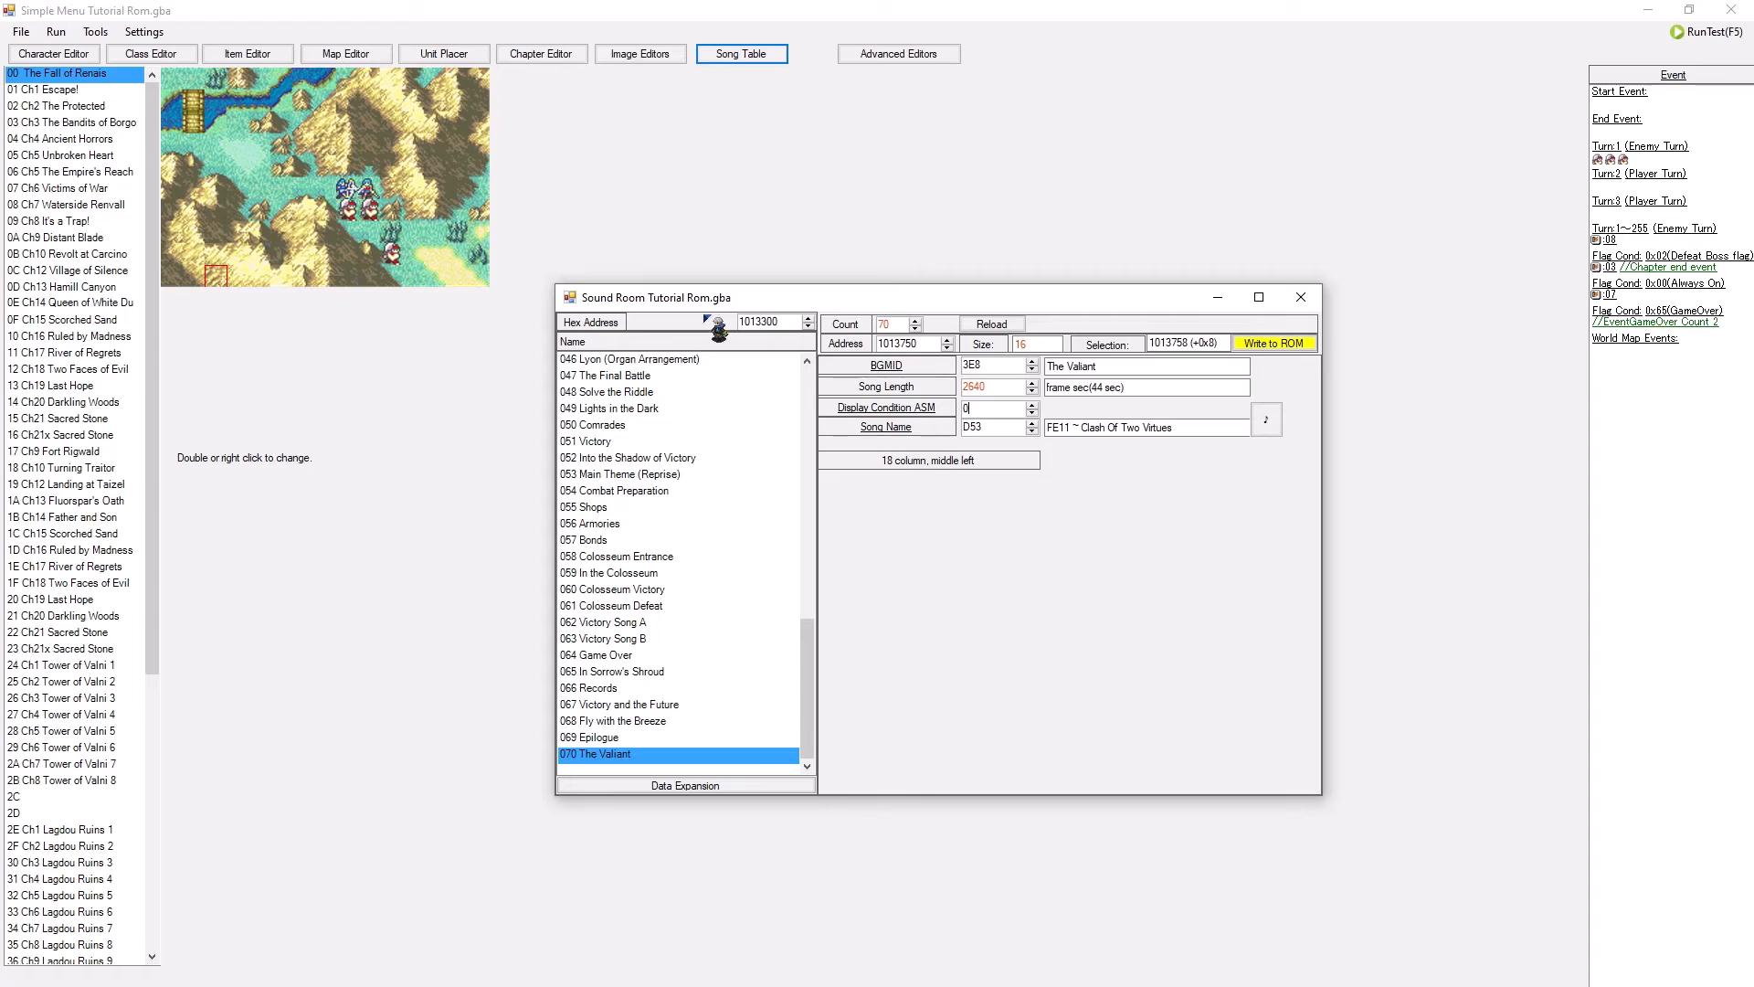
{"action": "left_click", "coordinate": [1281, 345]}
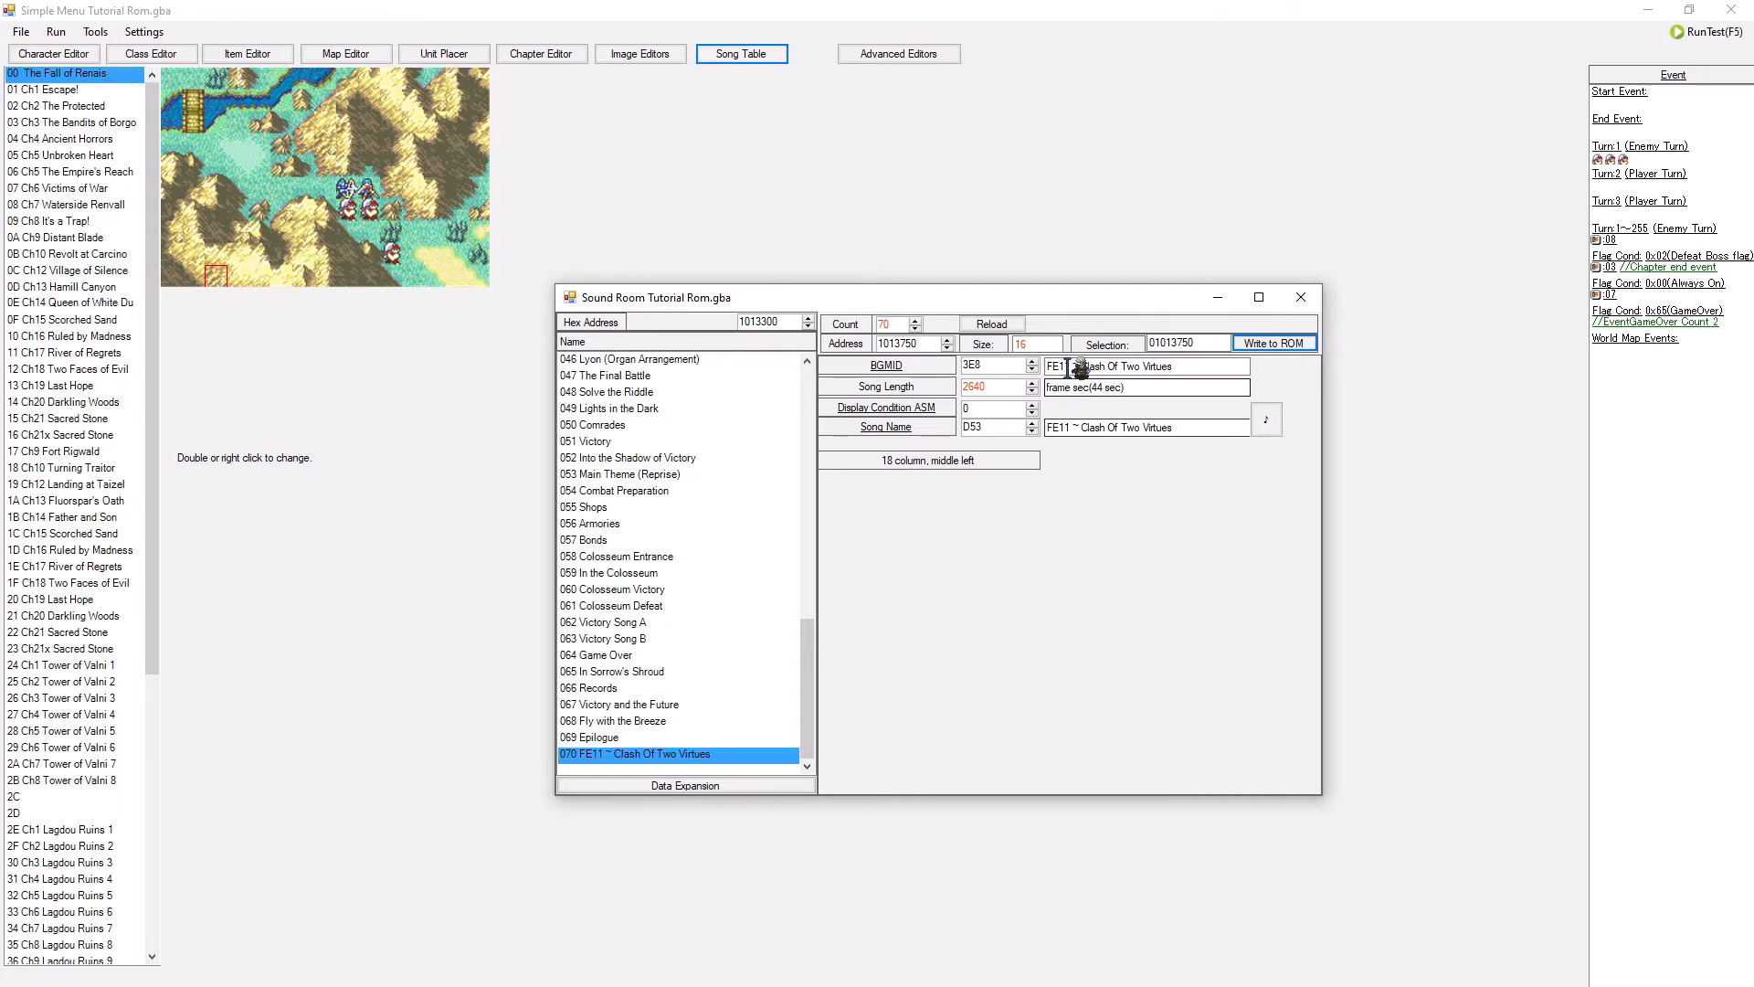
- Minimize the Sound Room window and run the ROM in the VisualBoyAdvance emulator
{"action": "left_click_drag", "start_coordinate": [1095, 306], "coordinate": [1156, 212]}
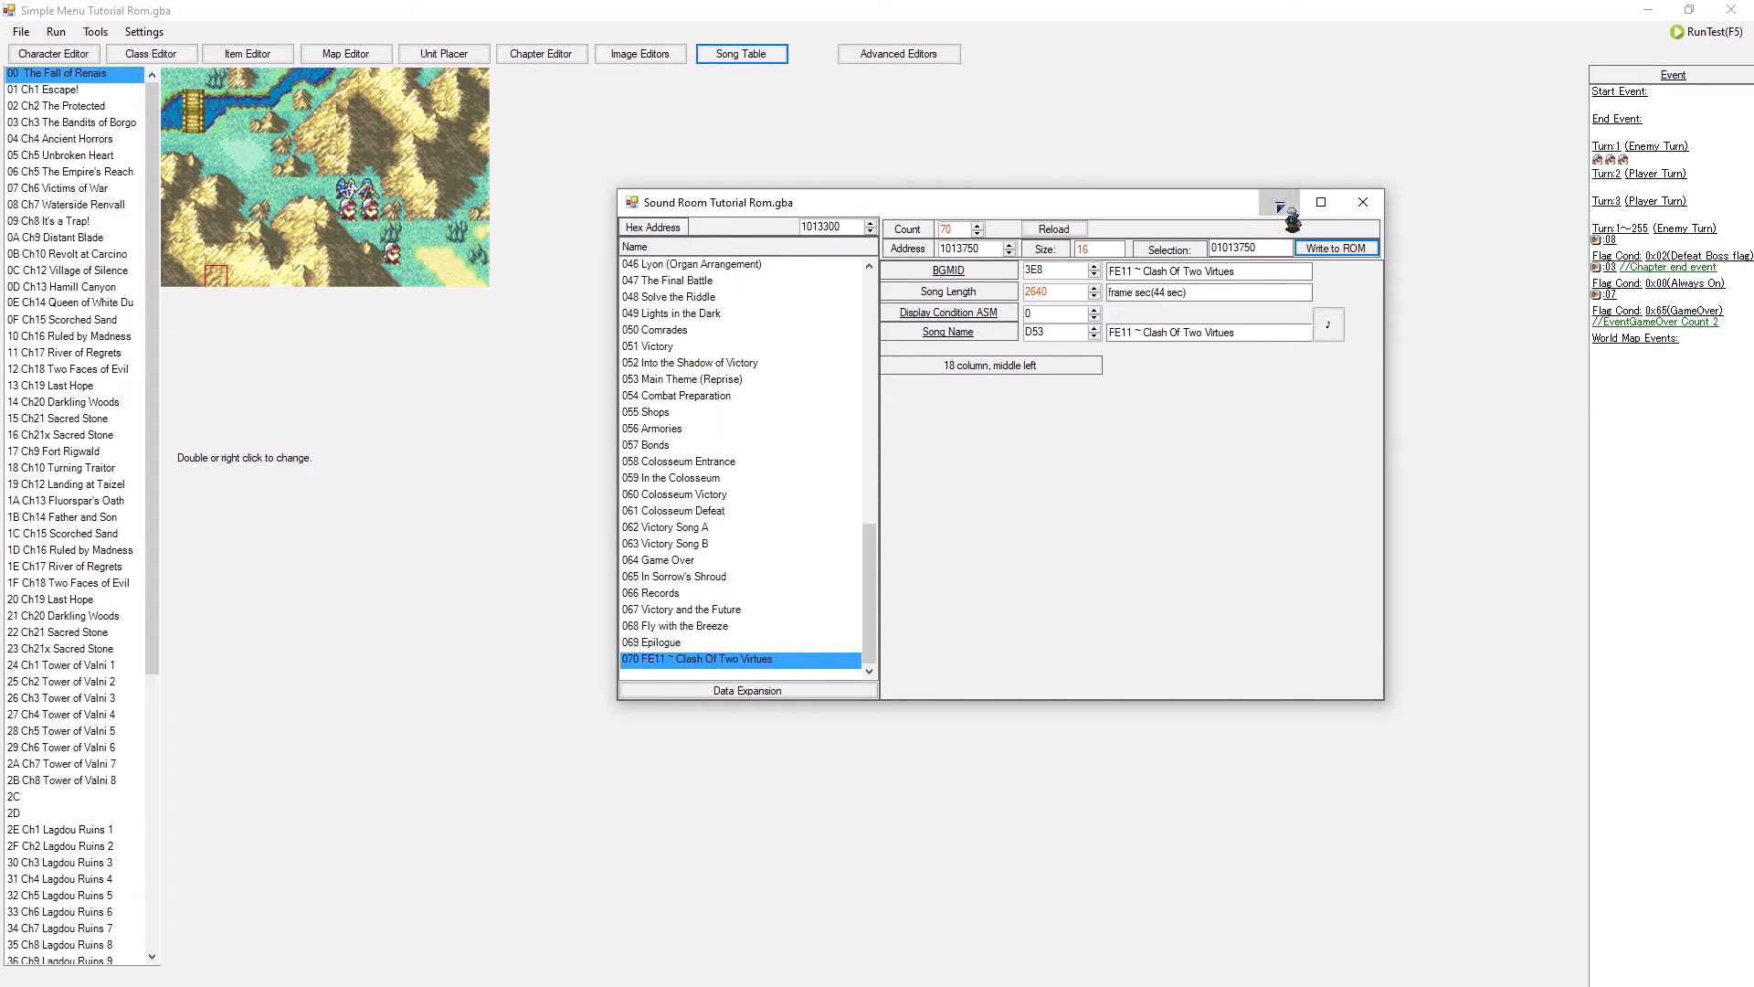
{"action": "left_click", "coordinate": [1282, 206]}
{"action": "left_click", "coordinate": [55, 32]}
{"action": "left_click", "coordinate": [83, 52]}
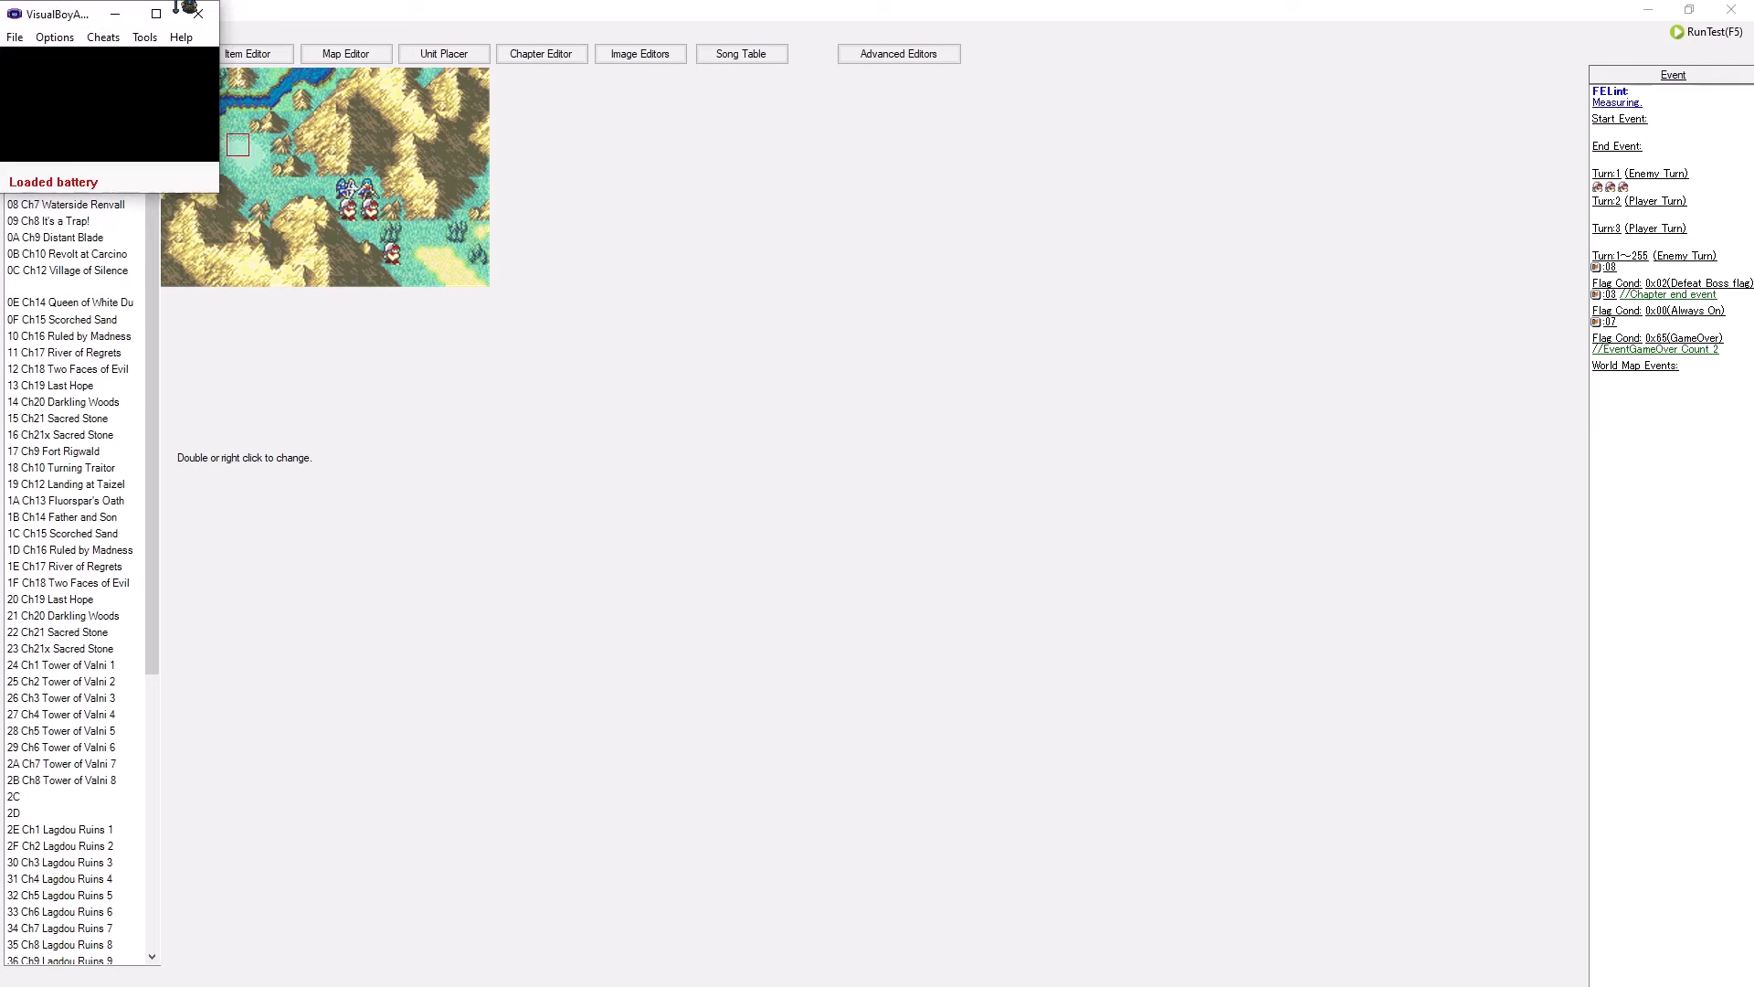
- Maximize the emulator window, skip the intro and open the Sound Room from the game's Extras
{"action": "left_click", "coordinate": [160, 12]}
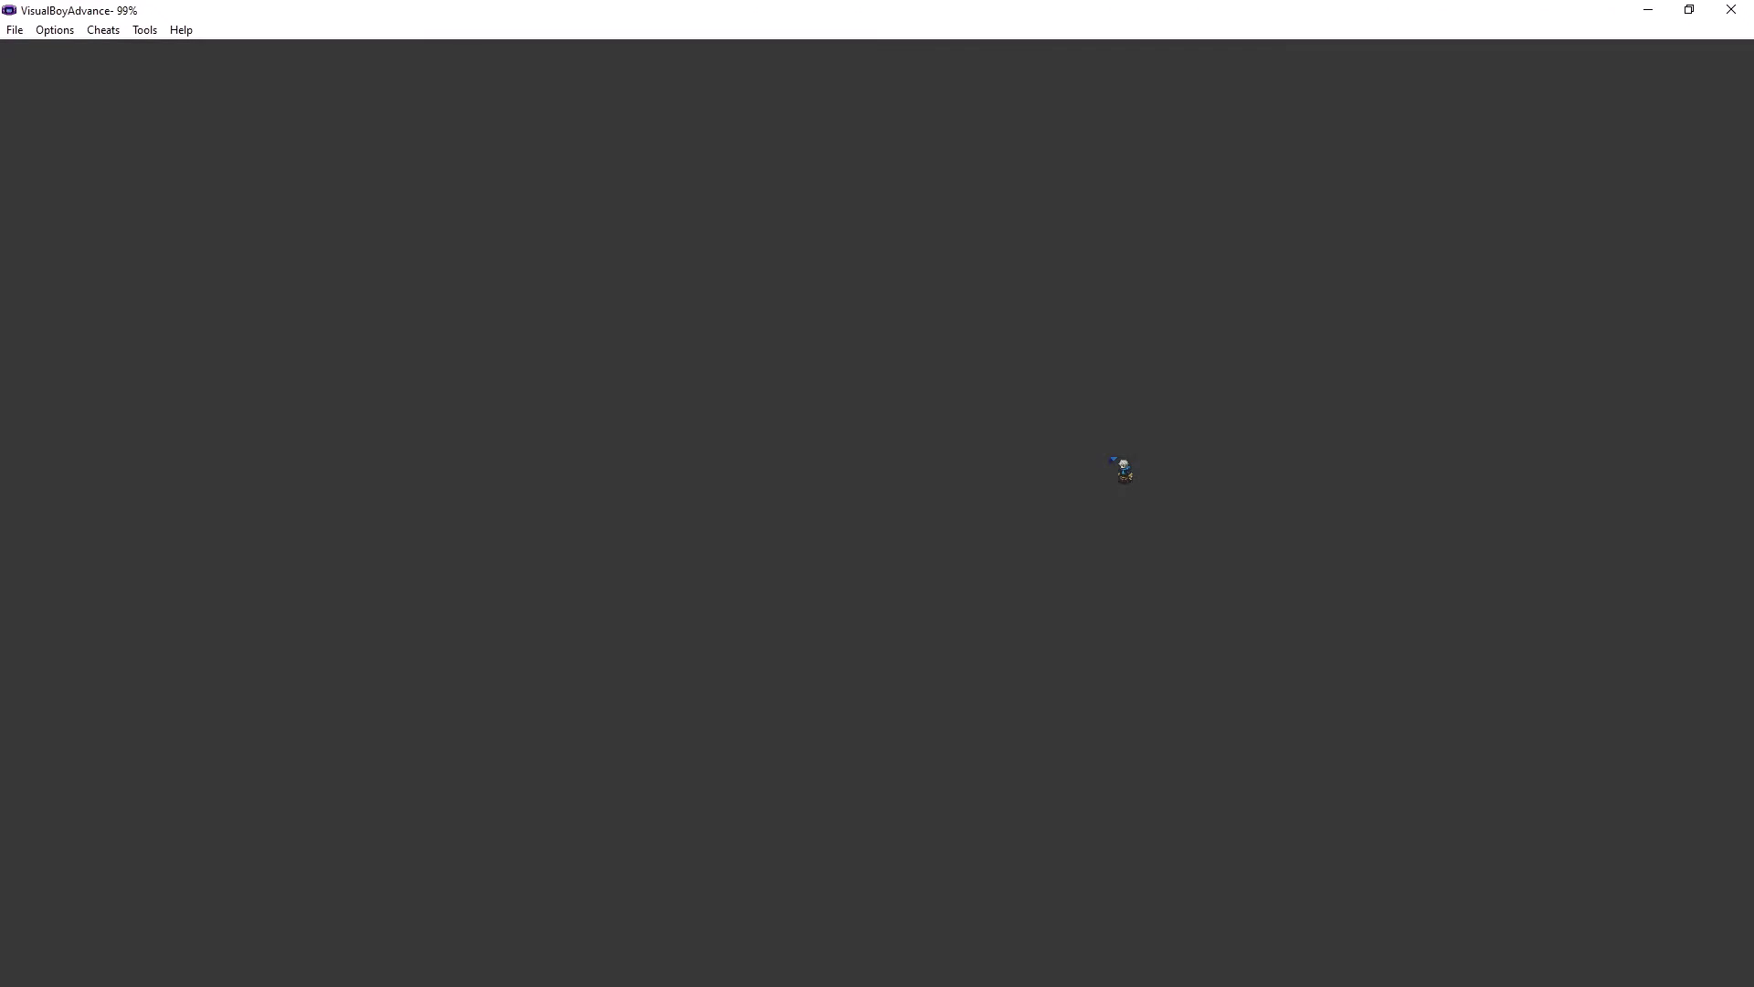
{"action": "key", "text": "Return"}
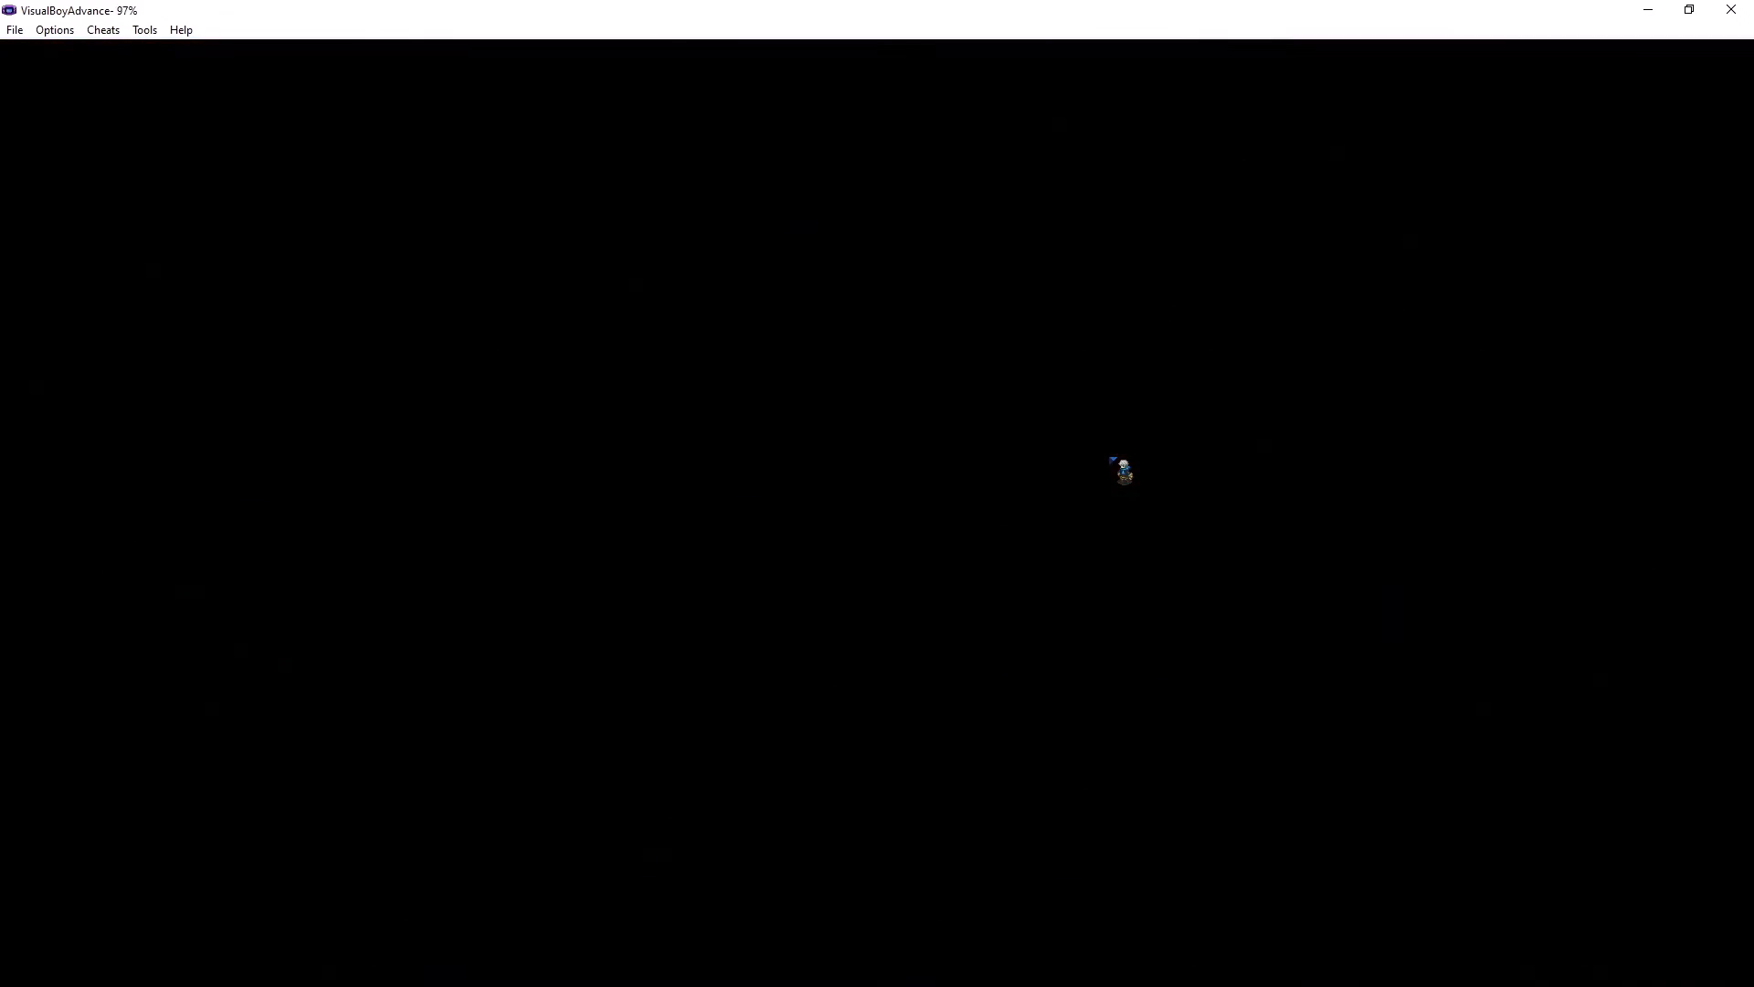
{"action": "key", "text": "Down"}
{"action": "key", "text": "Down"}
{"action": "key", "text": "Down"}
{"action": "key", "text": "z"}
{"action": "key", "text": "Down"}
{"action": "key", "text": "z"}
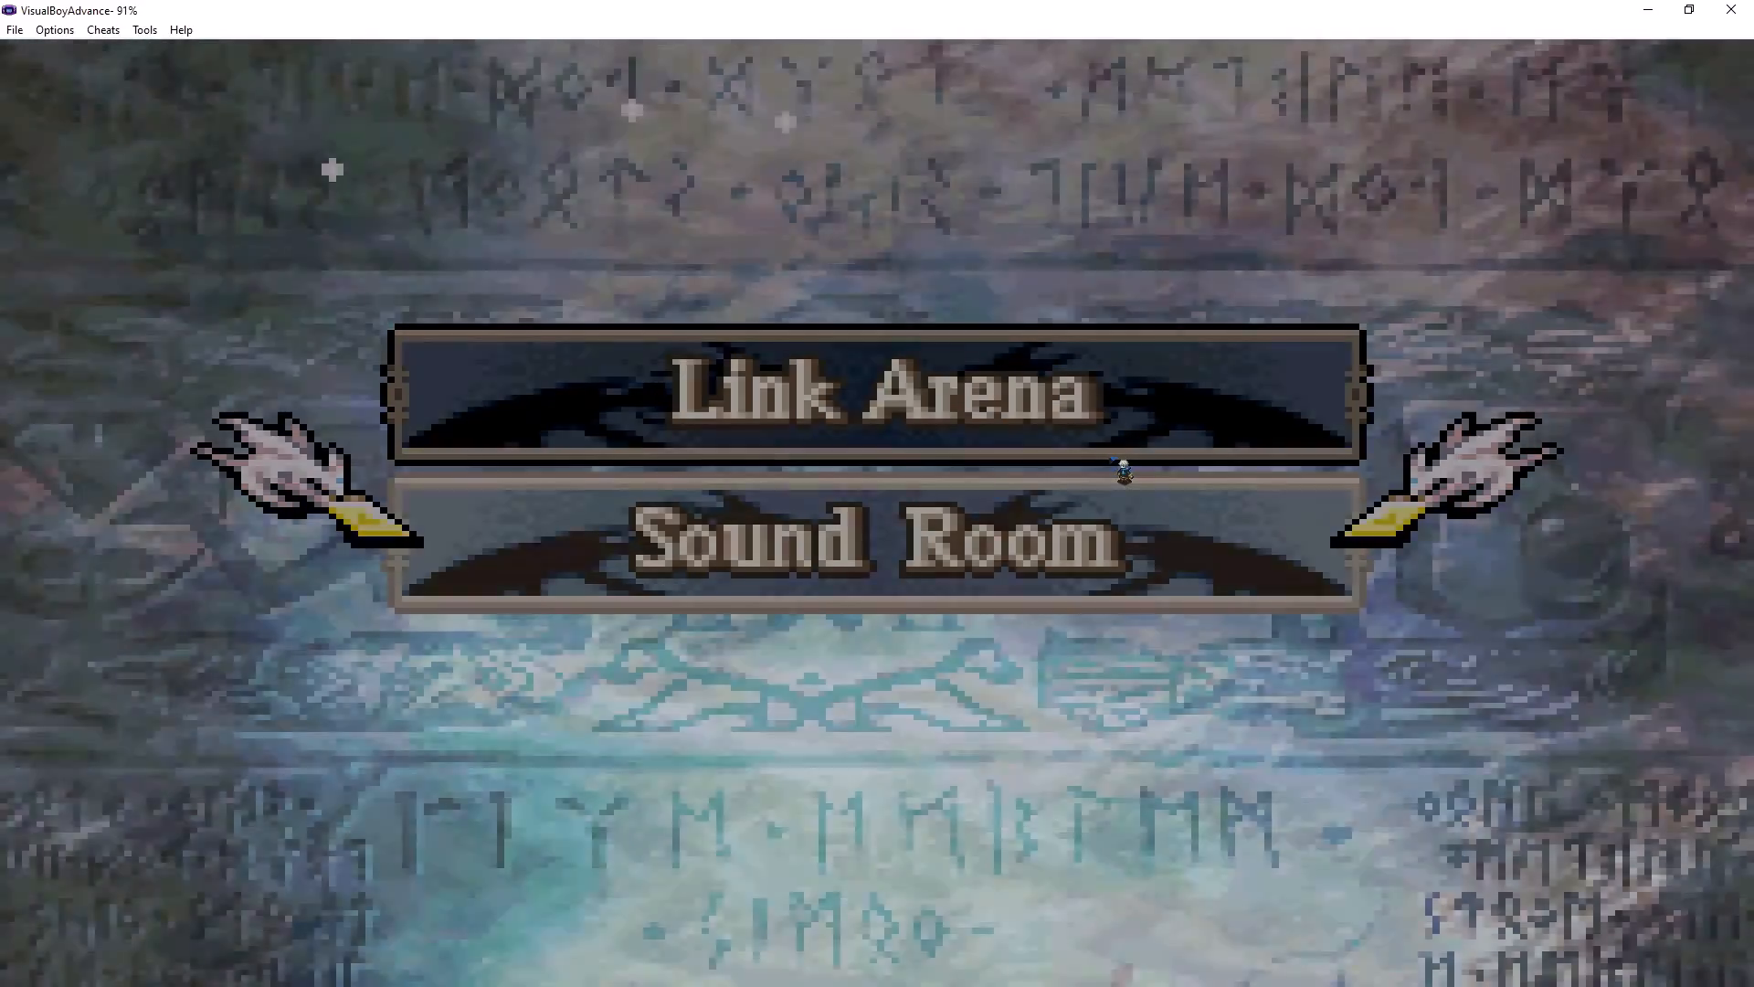
- Look through the Sound Room's numbered song list for the unlocked songs and the newly registered entry
{"action": "key", "text": "Down"}
{"action": "key", "text": "Down"}
{"action": "key", "text": "Down"}
{"action": "key", "text": "Down"}
{"action": "key", "text": "Down"}
{"action": "key", "text": "Down"}
{"action": "key", "text": "Down"}
{"action": "key", "text": "Down"}
{"action": "key", "text": "Down"}
{"action": "key", "text": "Down"}
{"action": "key", "text": "Down"}
{"action": "key", "text": "Down"}
{"action": "key", "text": "Down"}
{"action": "key", "text": "Down"}
{"action": "key", "text": "Down"}
{"action": "key", "text": "Down"}
{"action": "key", "text": "Down"}
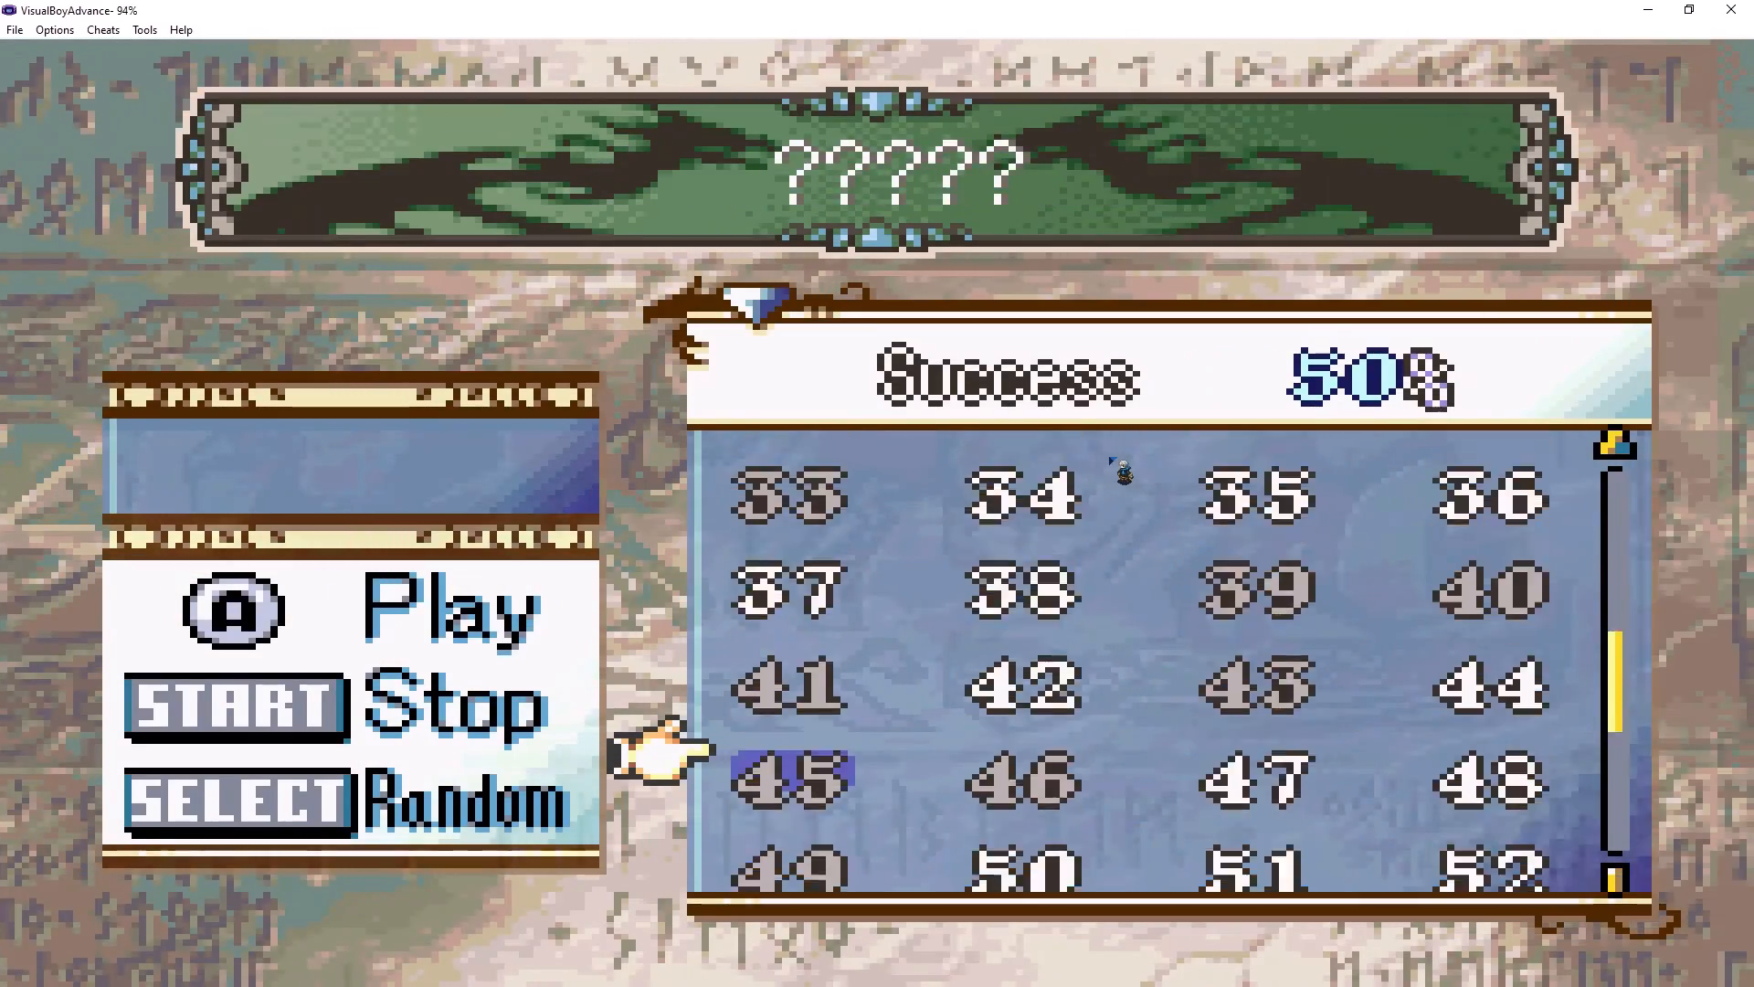
{"action": "key", "text": "Right"}
{"action": "key", "text": "Up"}
{"action": "key", "text": "Up"}
{"action": "key", "text": "Up"}
{"action": "key", "text": "Up"}
{"action": "key", "text": "Up"}
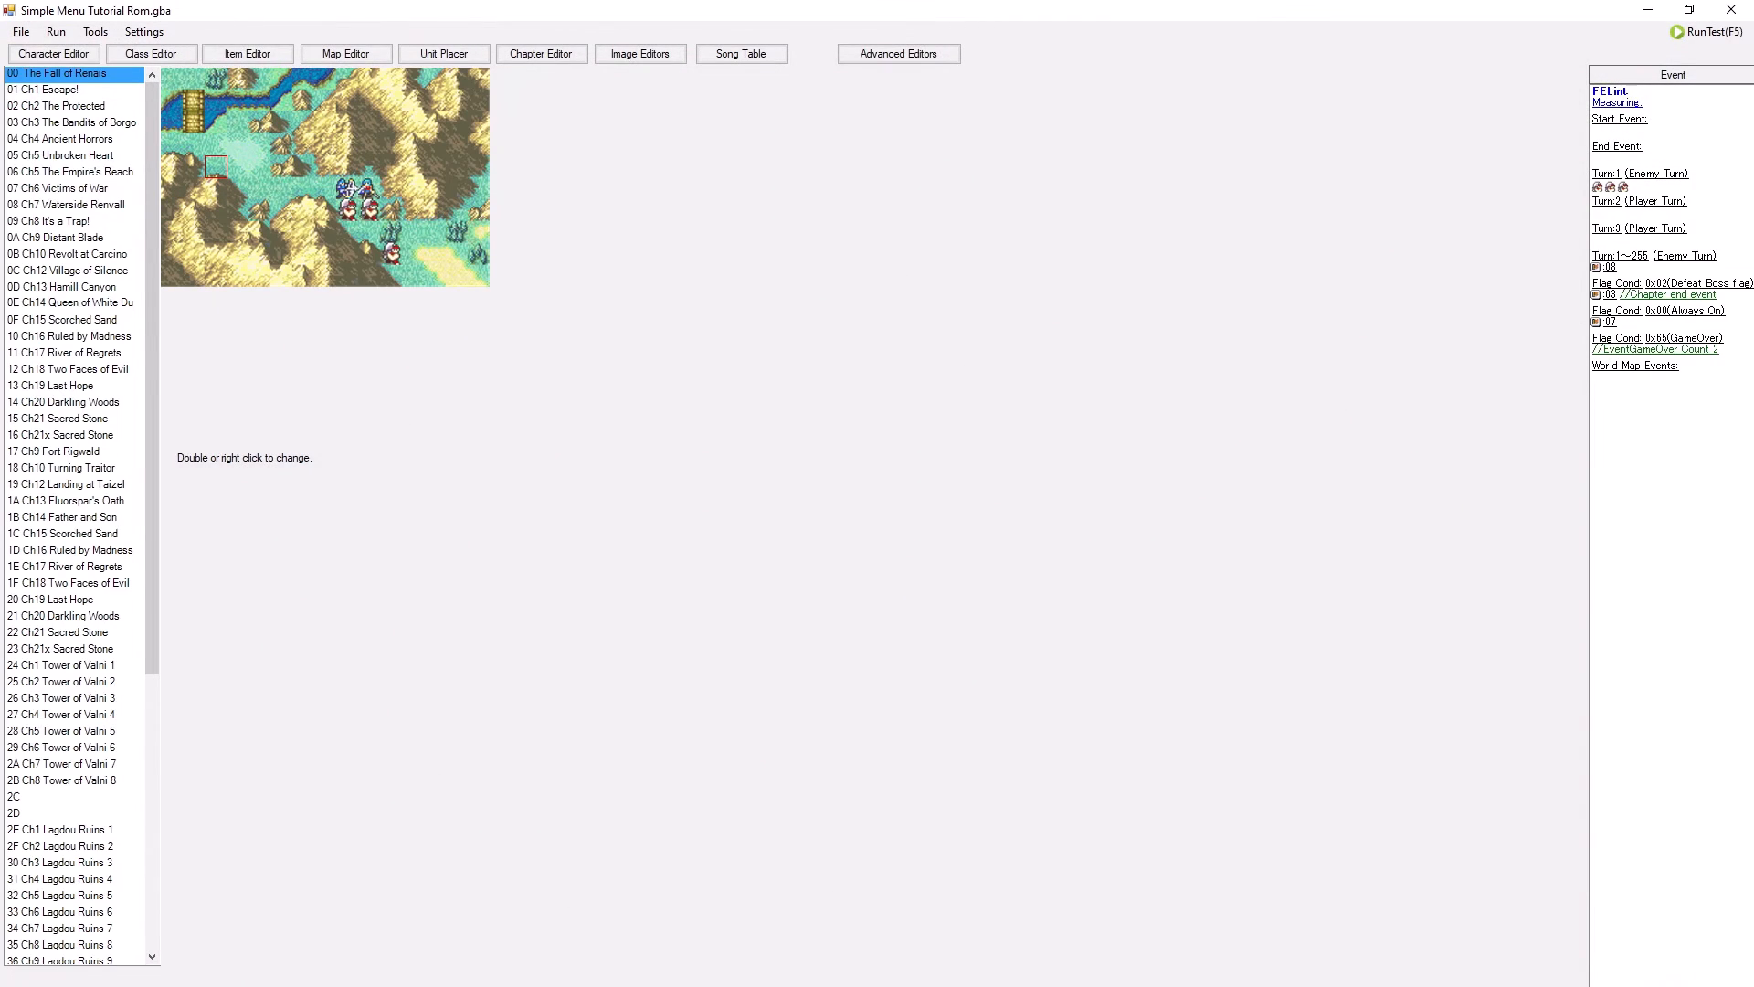
- Filter the patches for "sound room", write the "Sound Room 100% Unlocked" patch with "Patched: All Songs Available 0xFF" and close the patch window
{"action": "left_click", "coordinate": [95, 31]}
{"action": "left_click", "coordinate": [126, 73]}
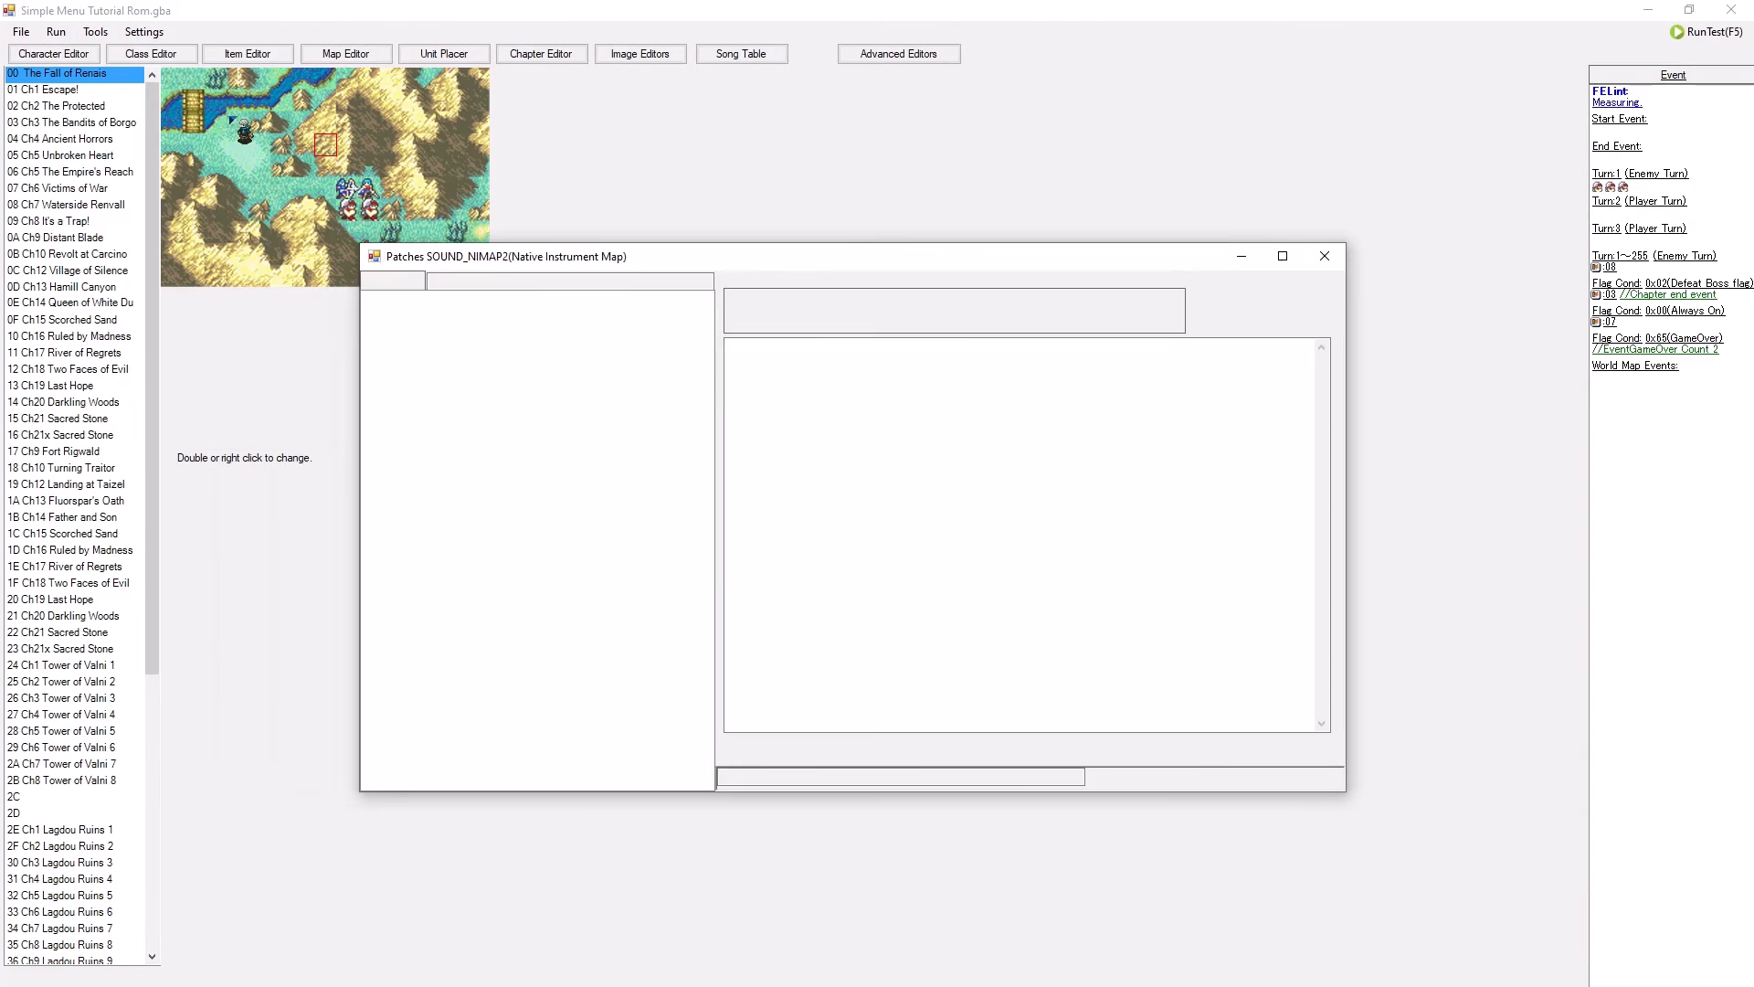
{"action": "type", "text": "s"}
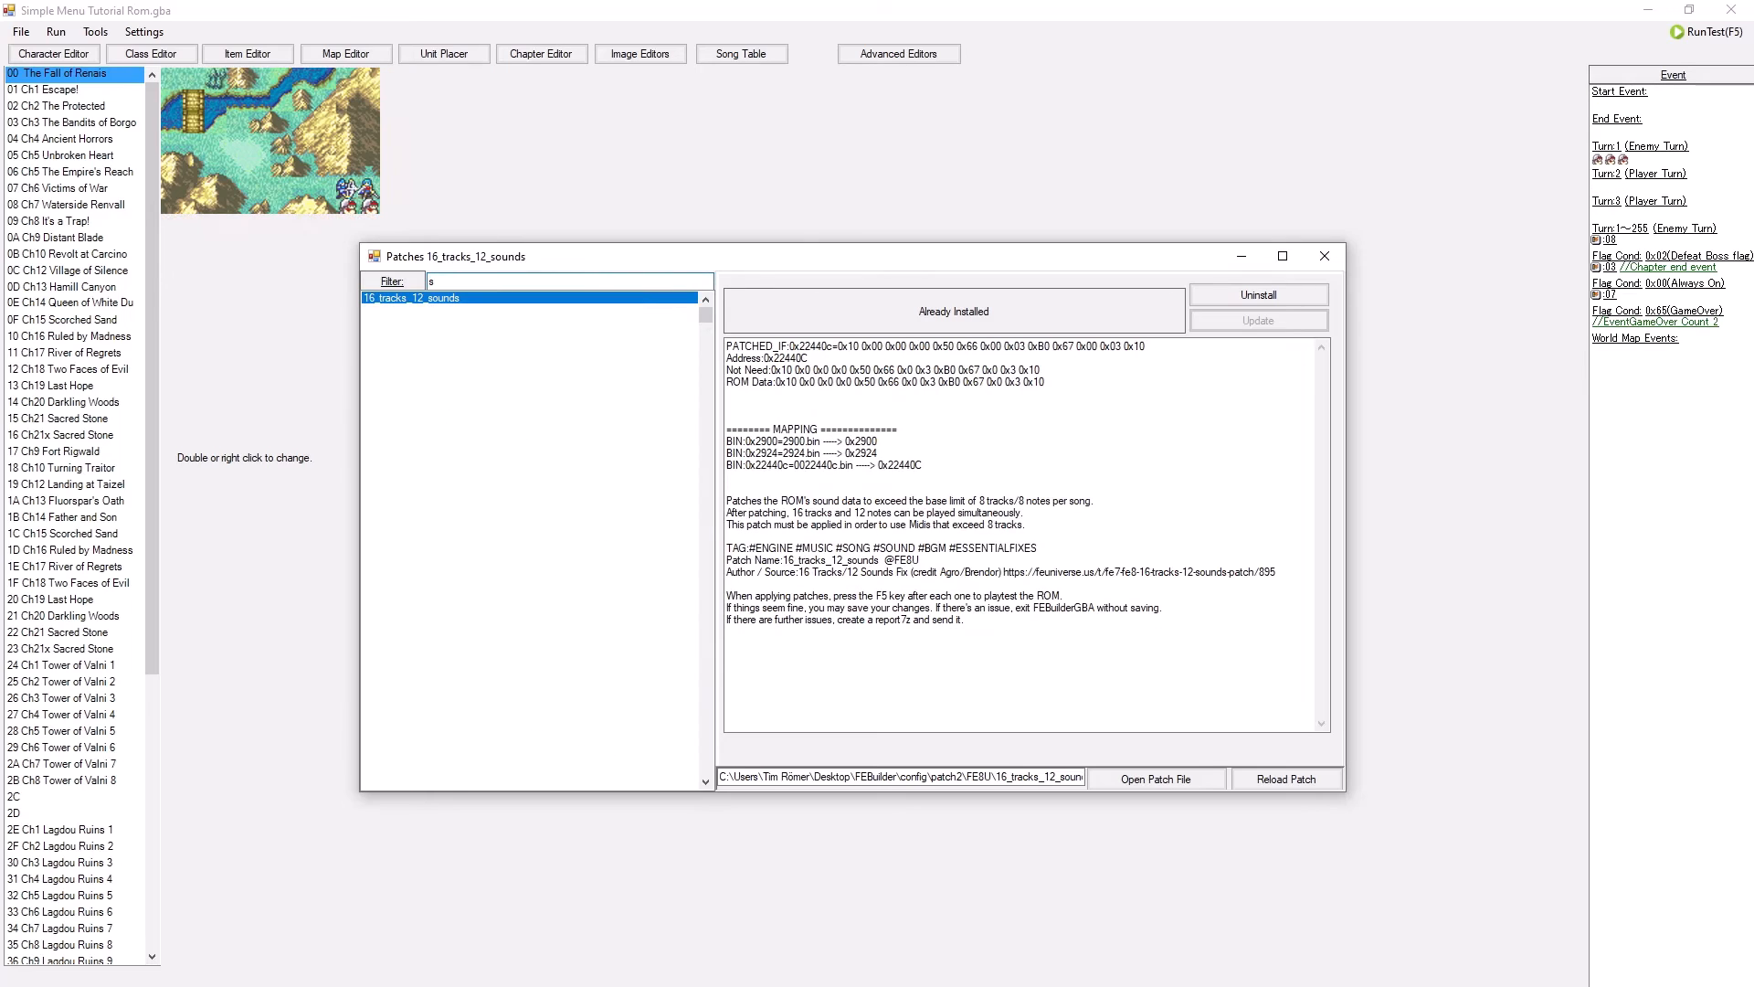
{"action": "type", "text": "ound room"}
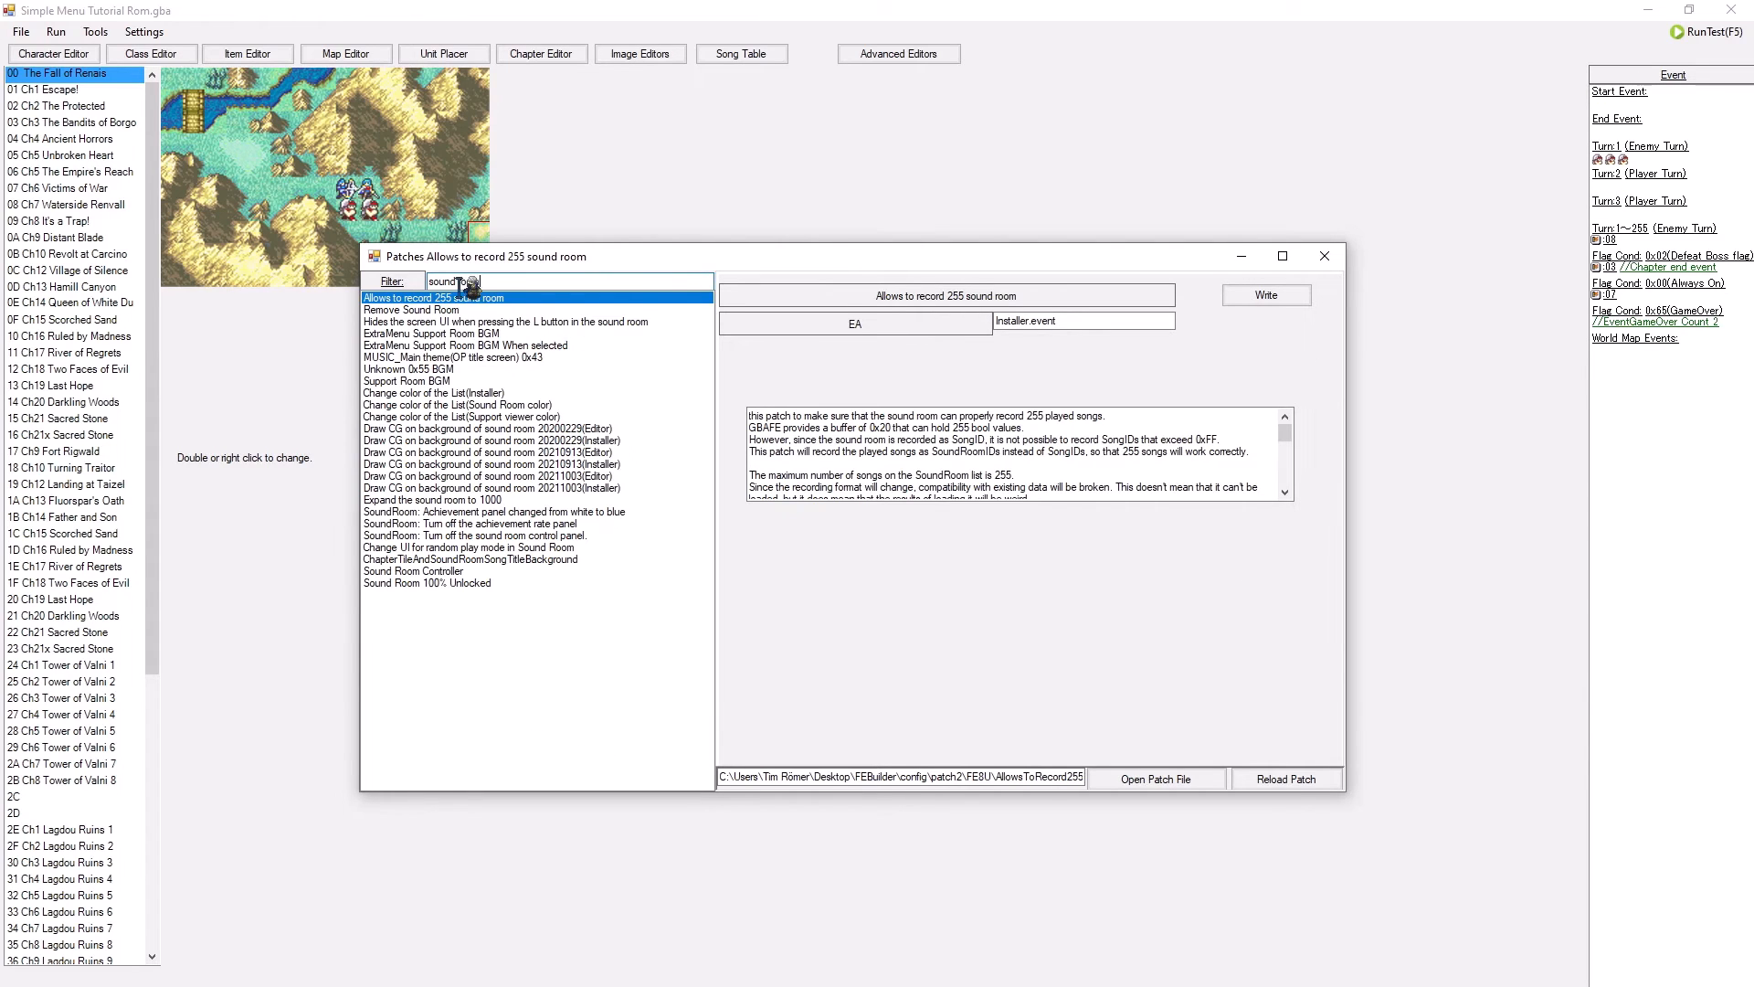
{"action": "left_click", "coordinate": [464, 584]}
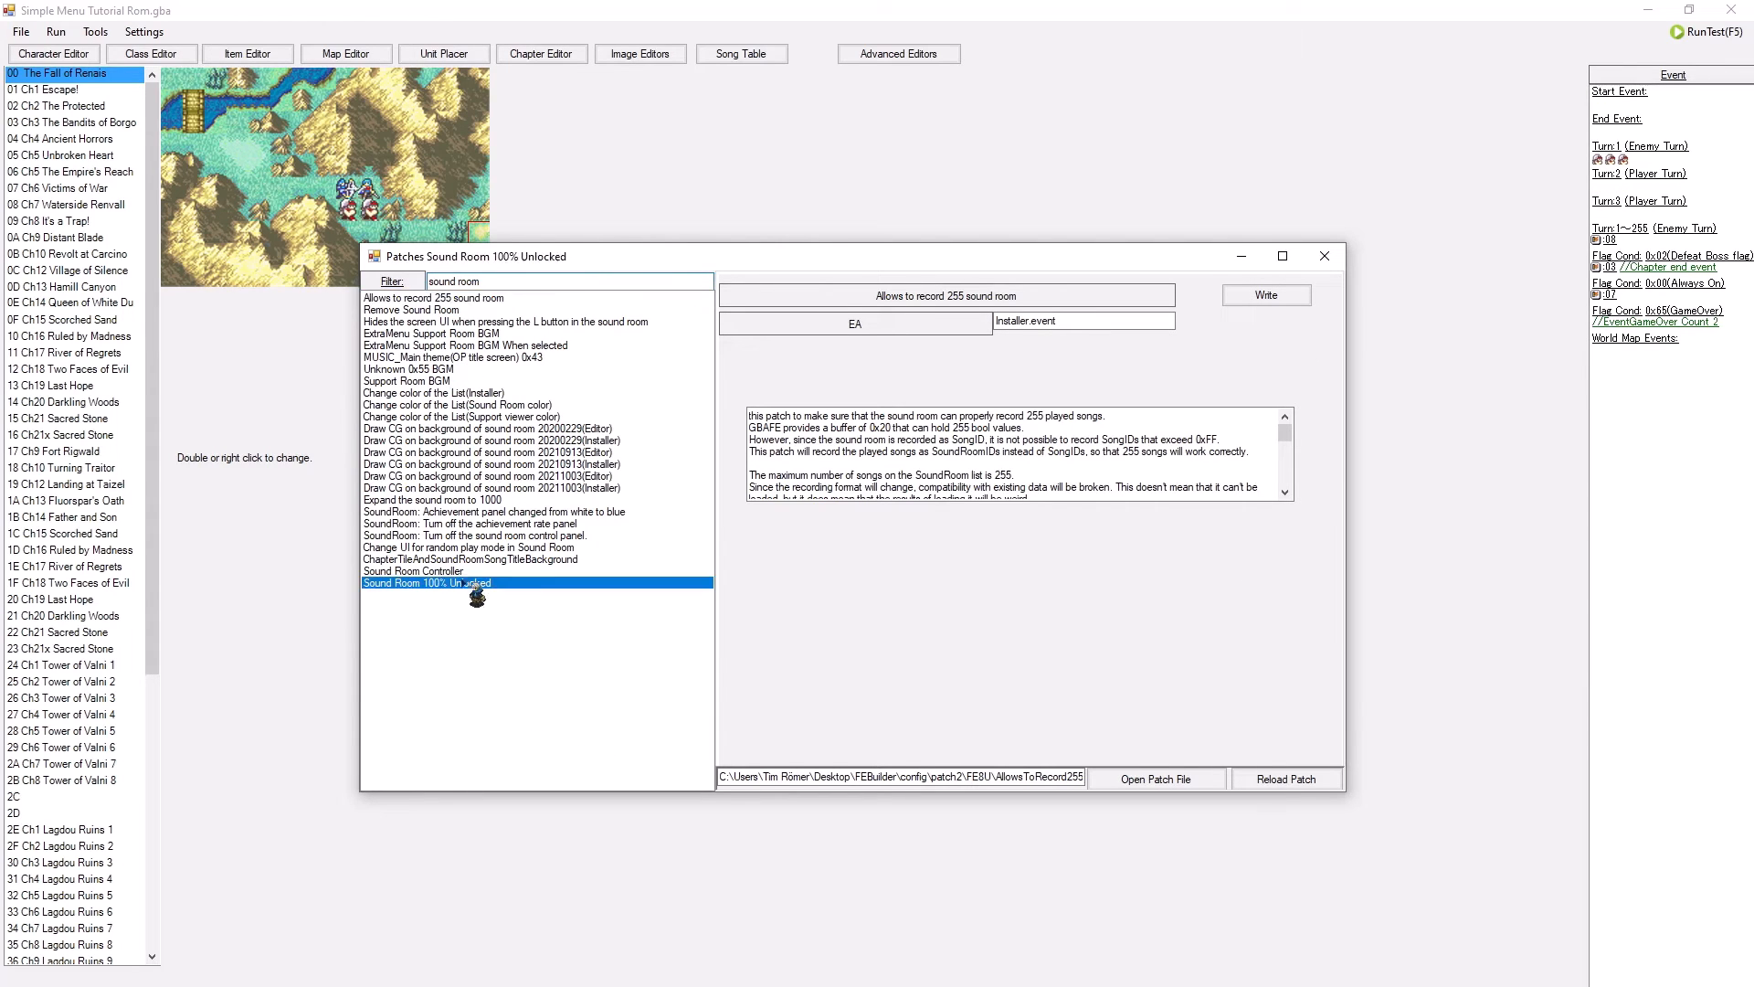
{"action": "scroll", "coordinate": [1072, 328], "scroll_direction": "down", "scroll_amount": 1}
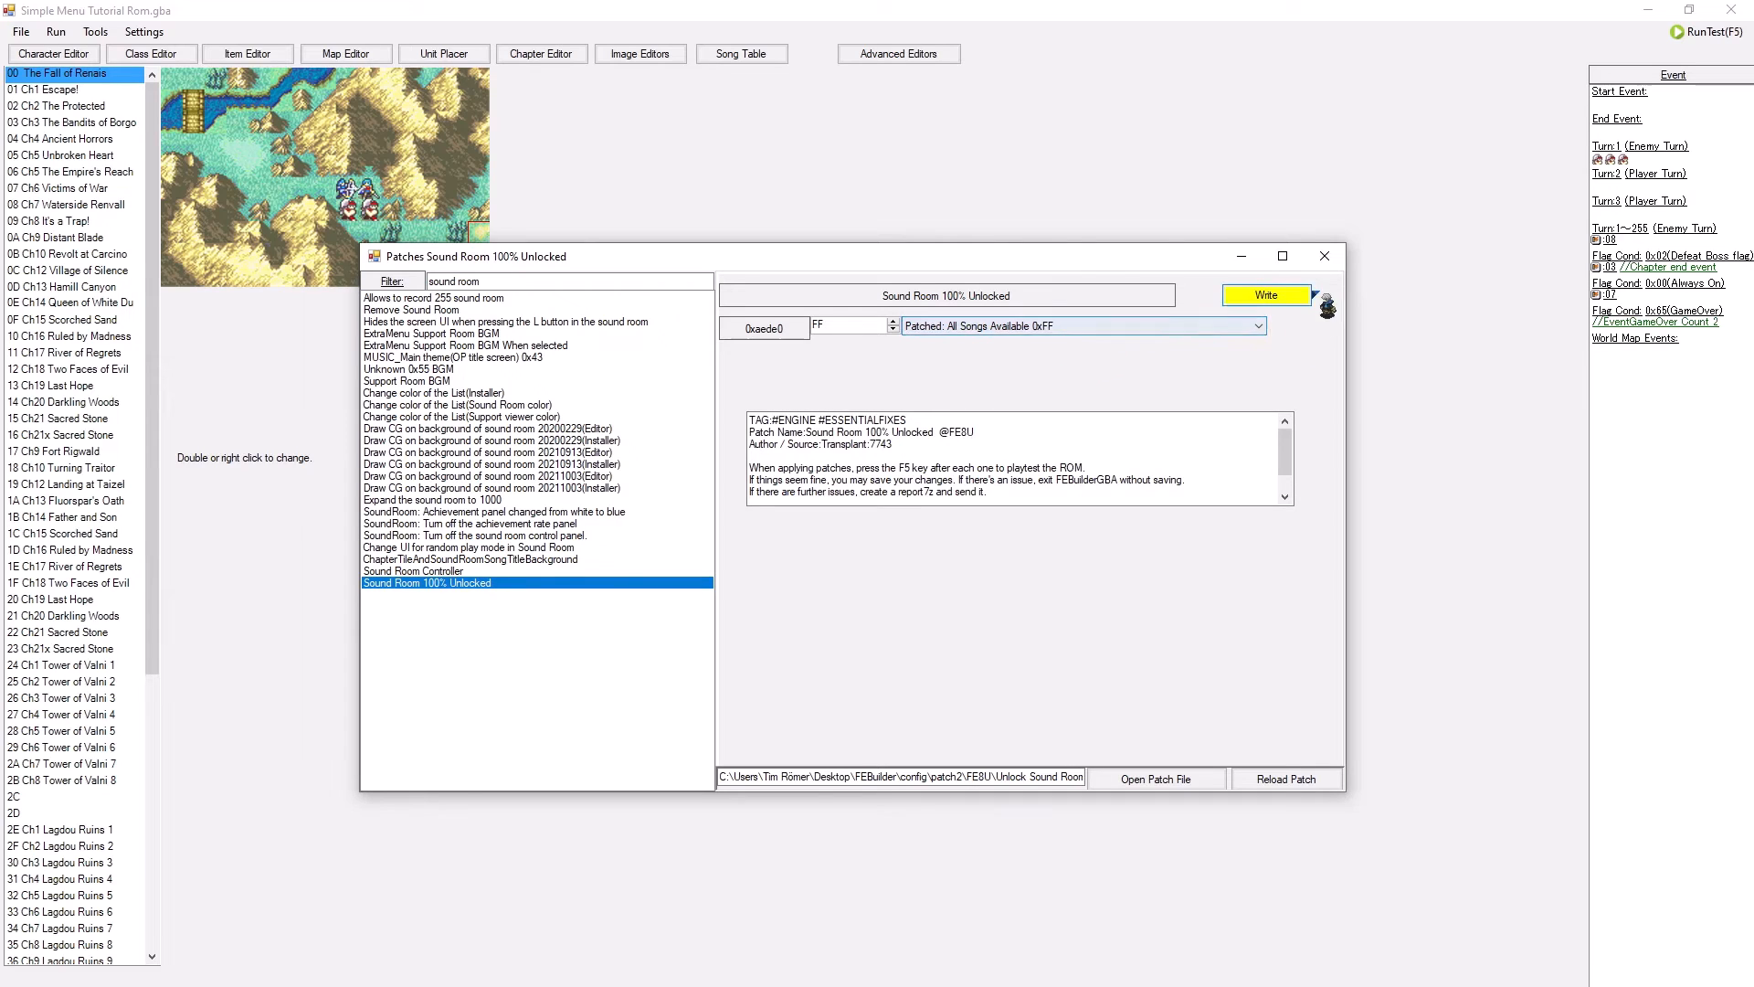
{"action": "left_click", "coordinate": [1301, 295]}
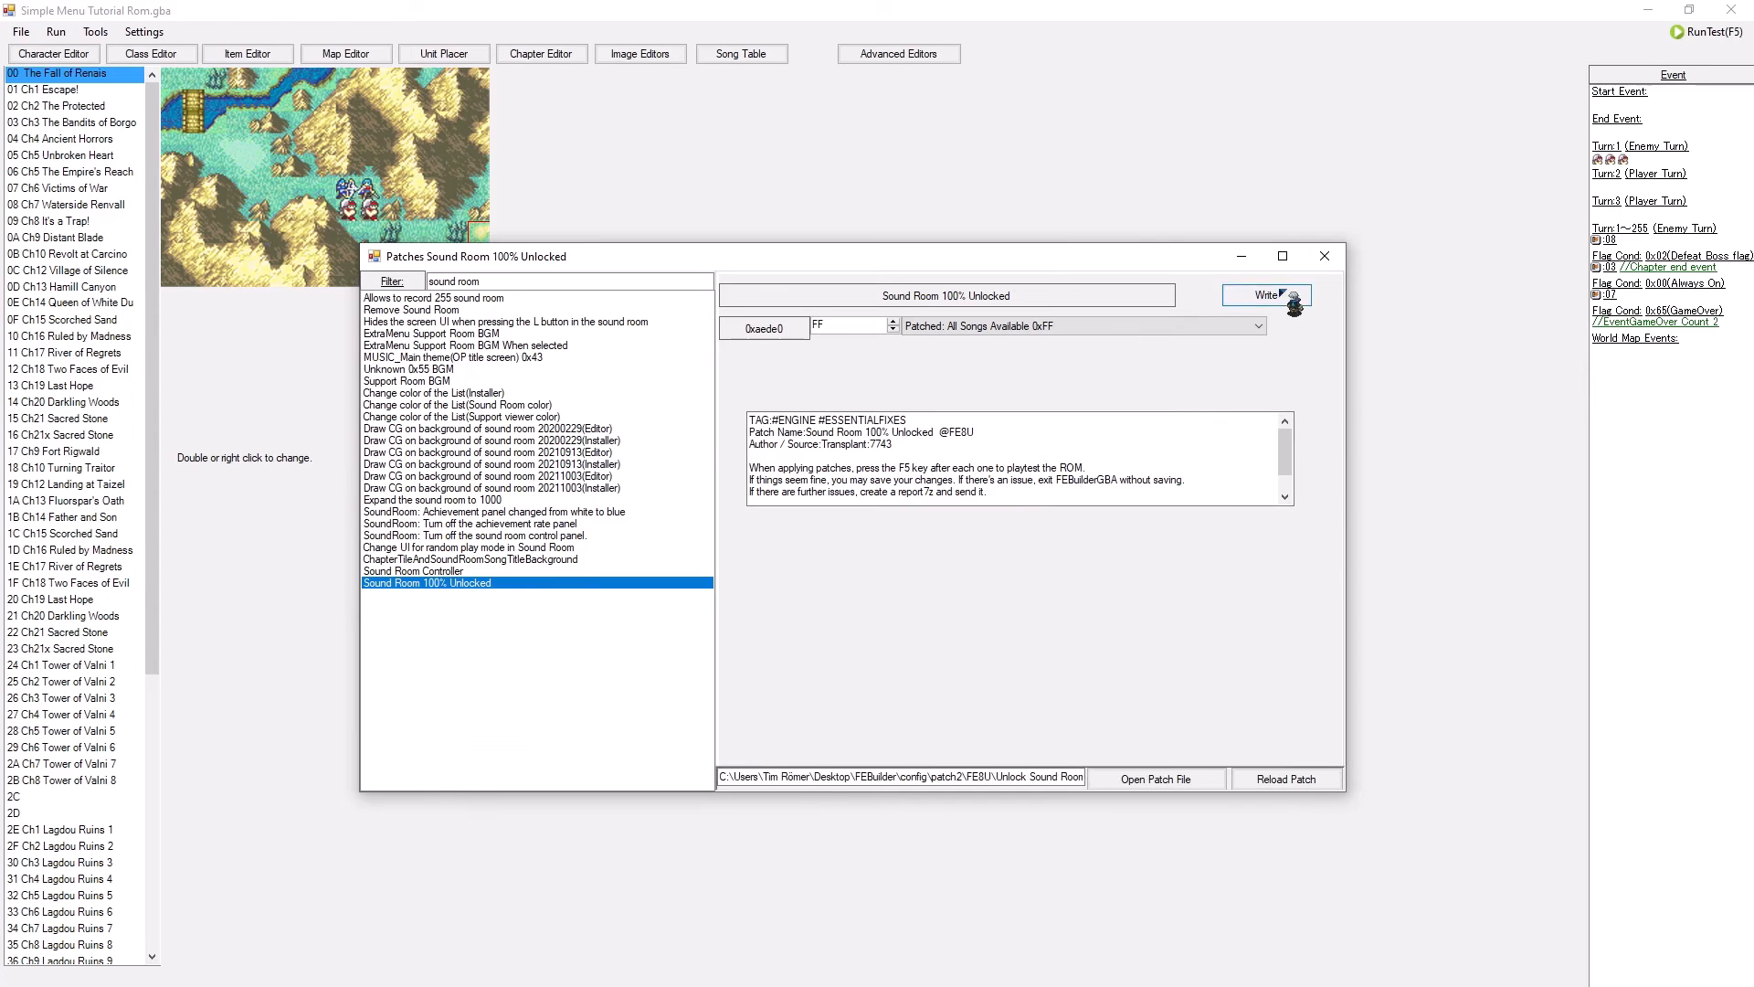
{"action": "left_click", "coordinate": [1323, 257]}
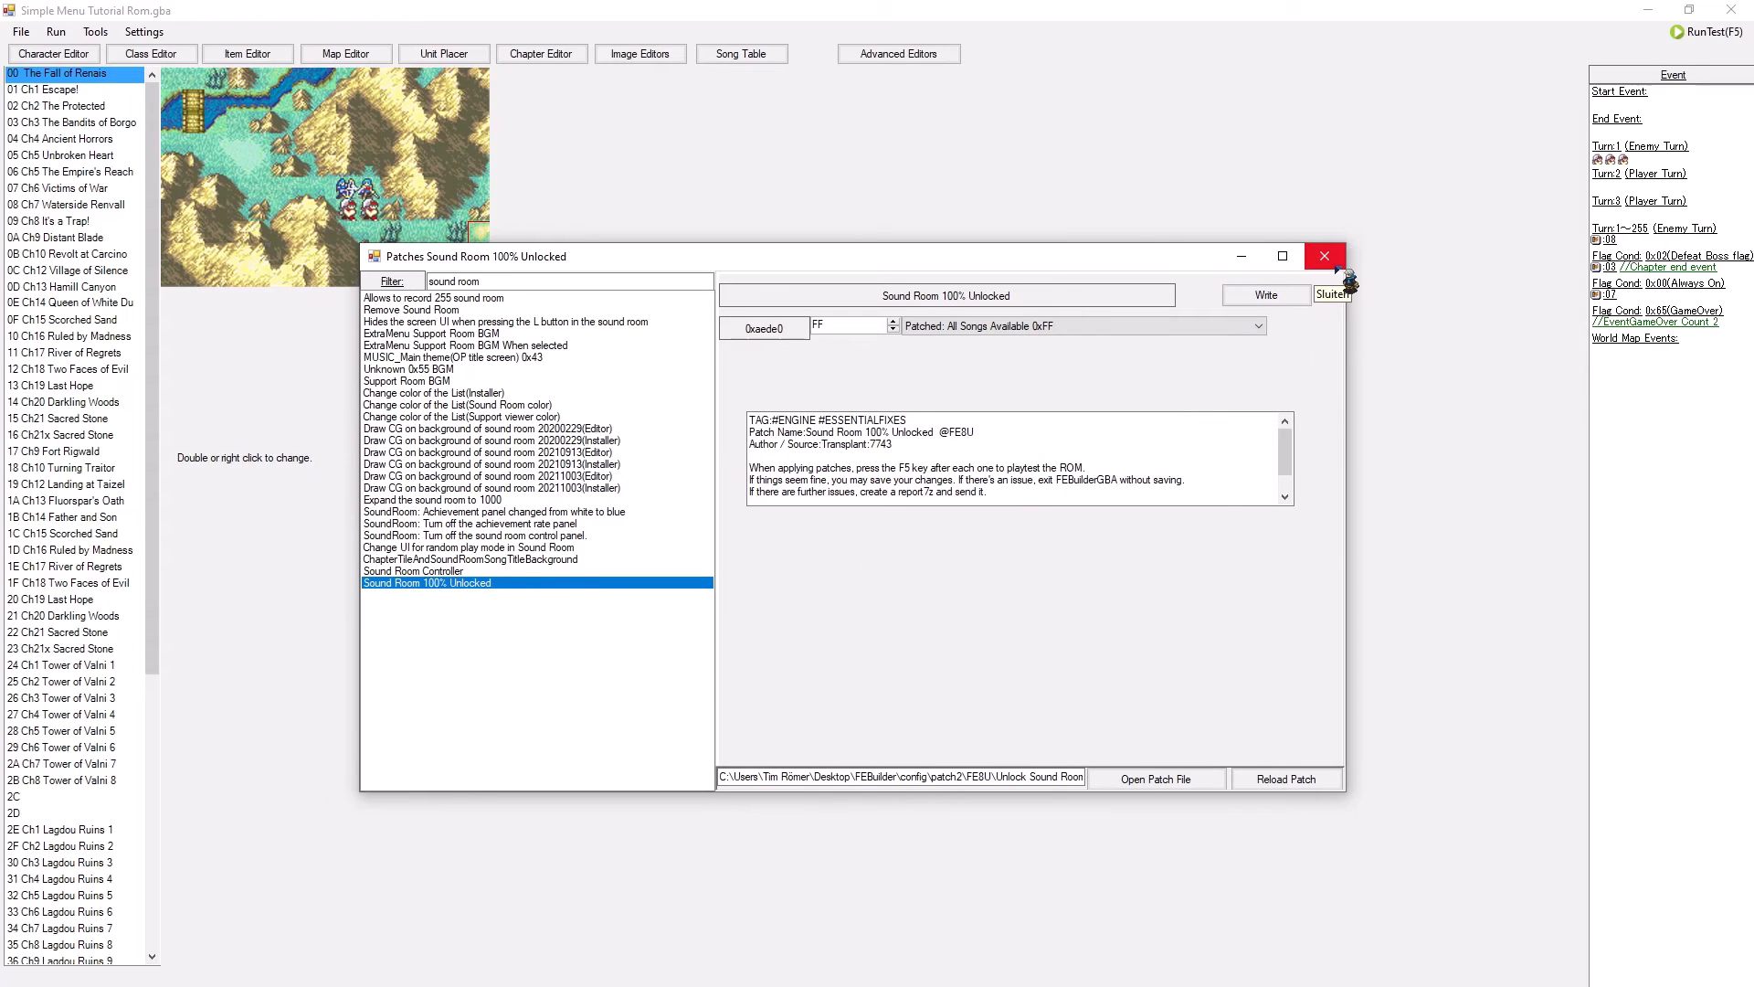
- Run the ROM in VisualBoyAdvance again, maximize its window and skip the intro to the main menu
{"action": "left_click", "coordinate": [56, 31]}
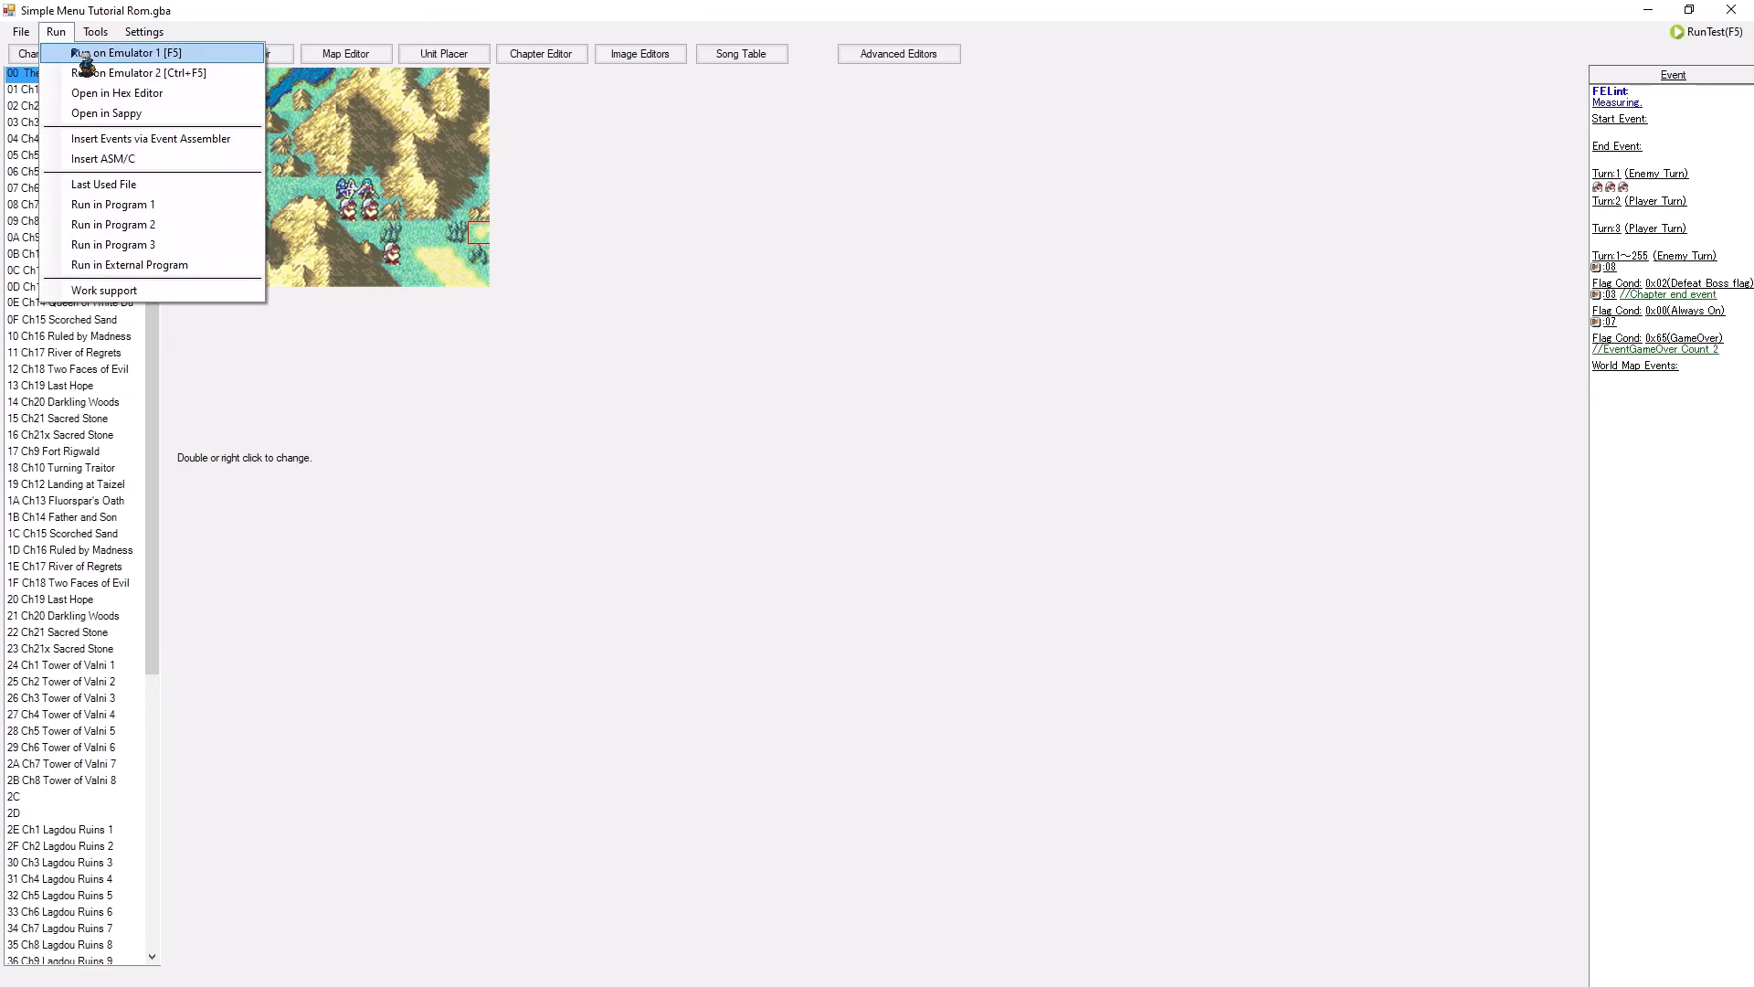
{"action": "left_click", "coordinate": [88, 51]}
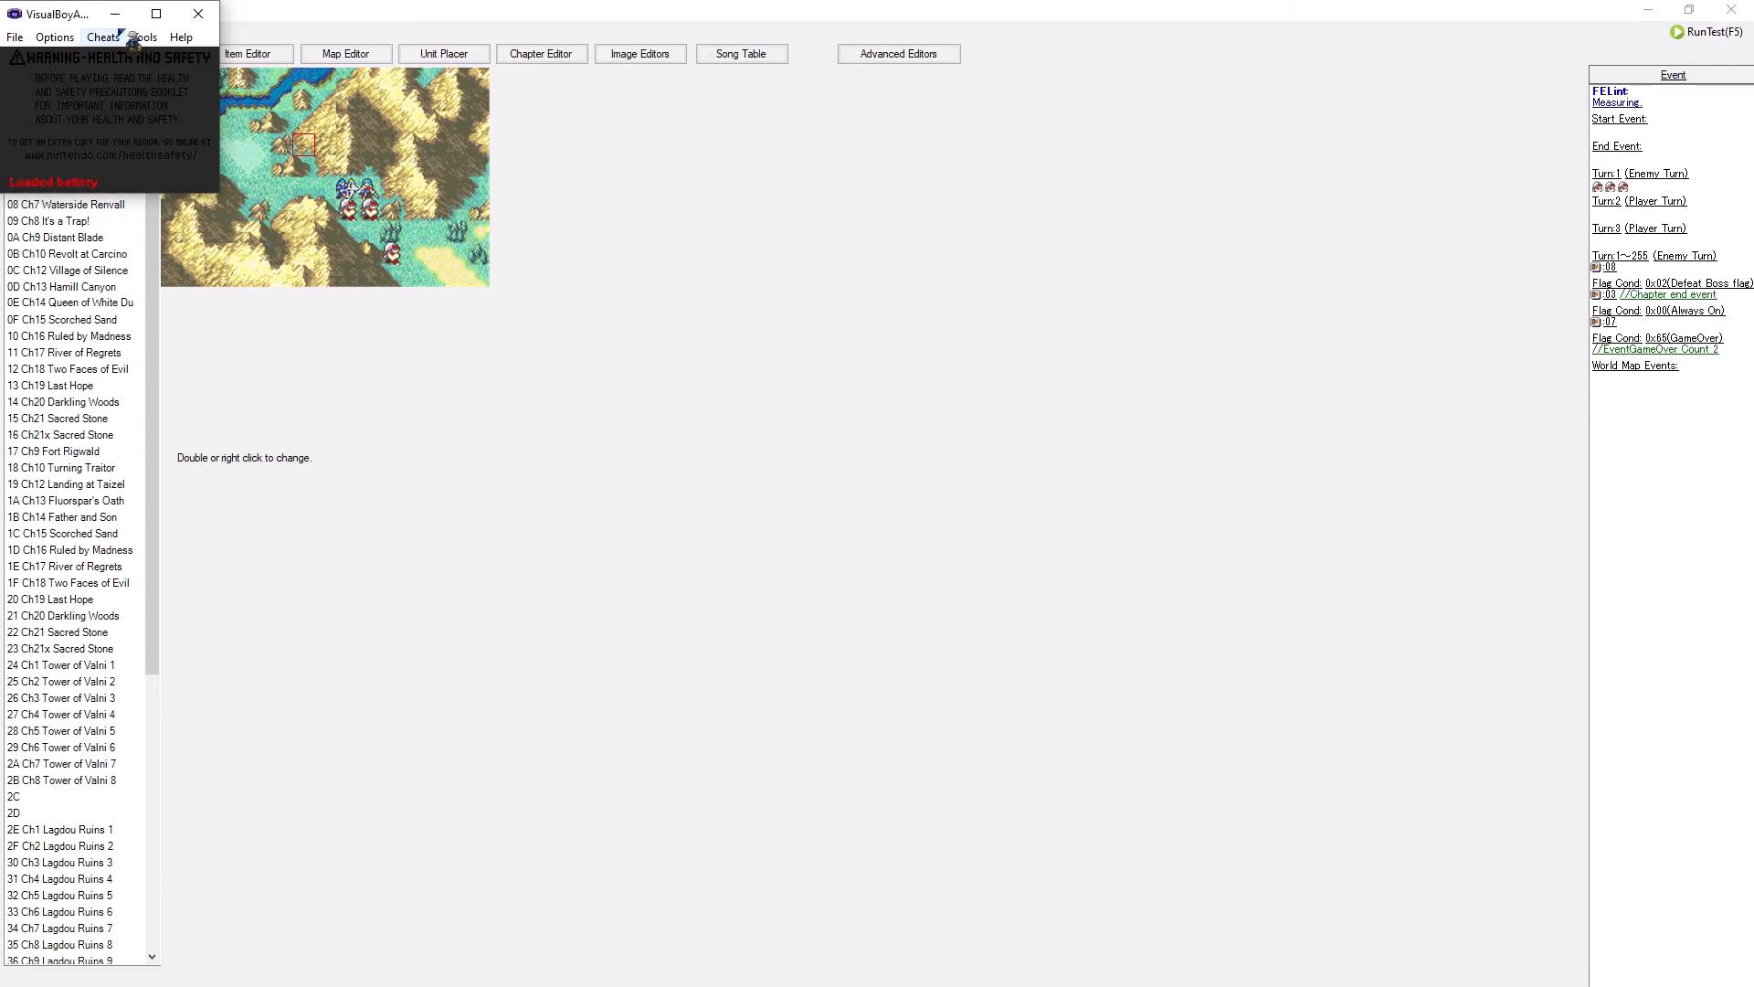
{"action": "left_click", "coordinate": [157, 15]}
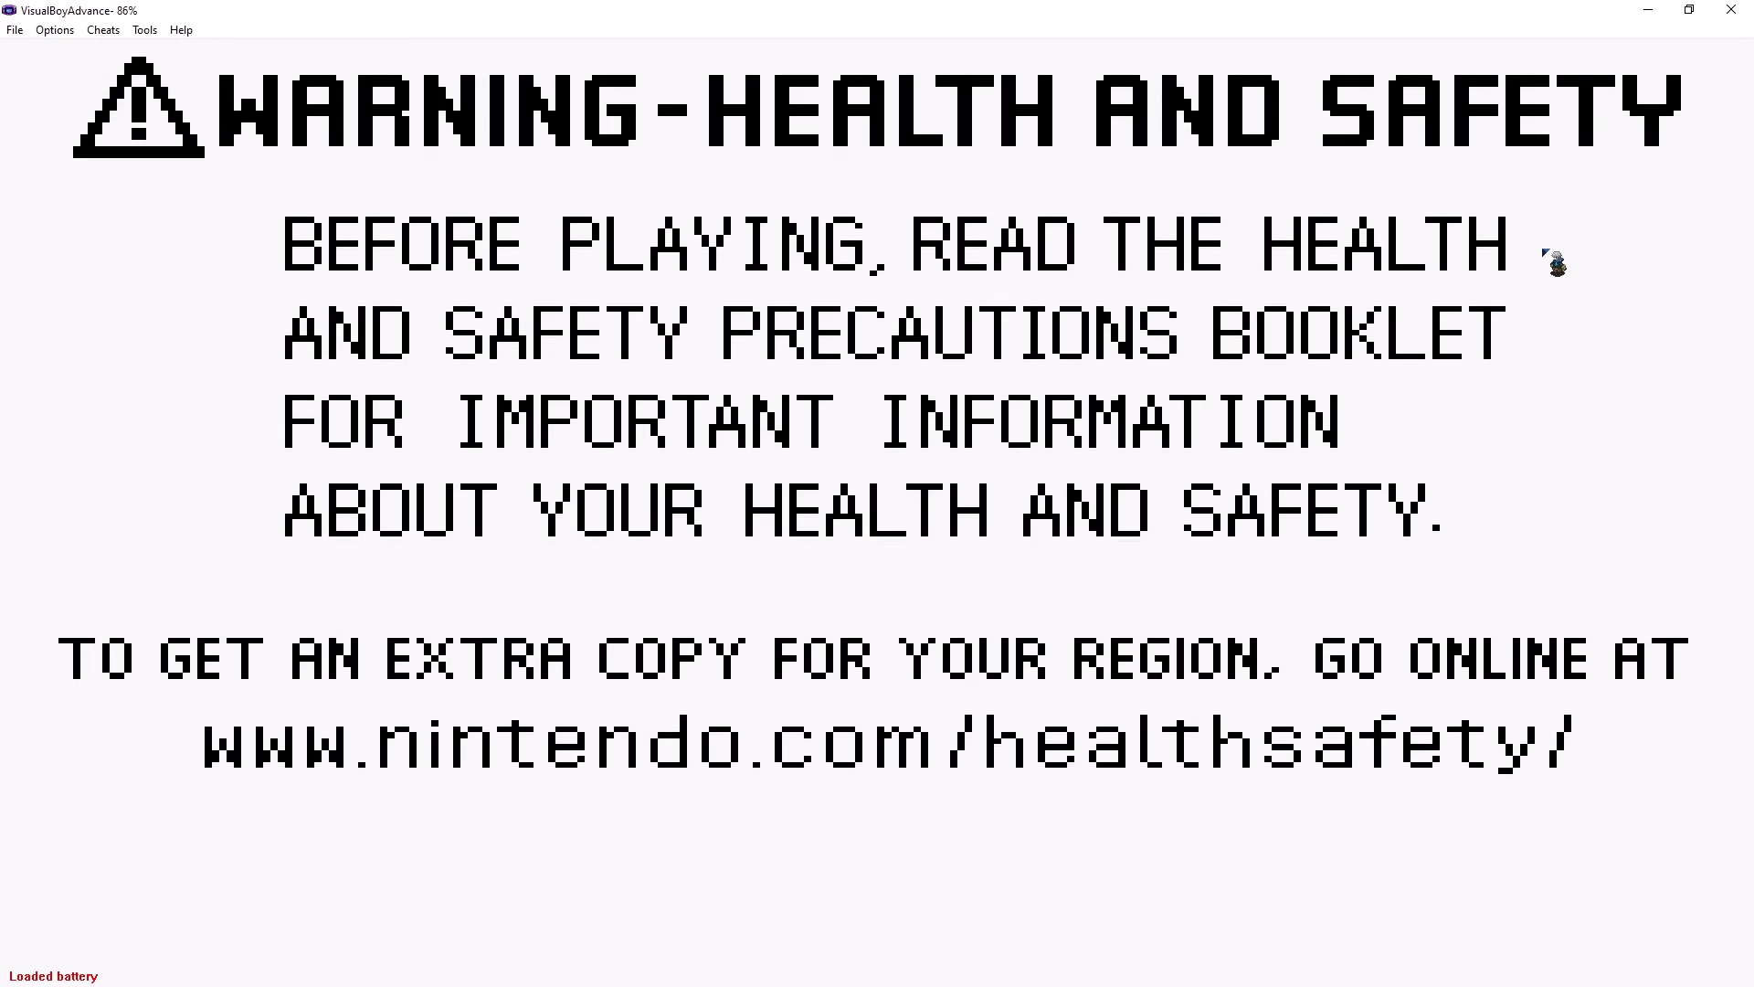
{"action": "key", "text": "Return"}
{"action": "key", "text": "Return"}
{"action": "key", "text": "Return"}
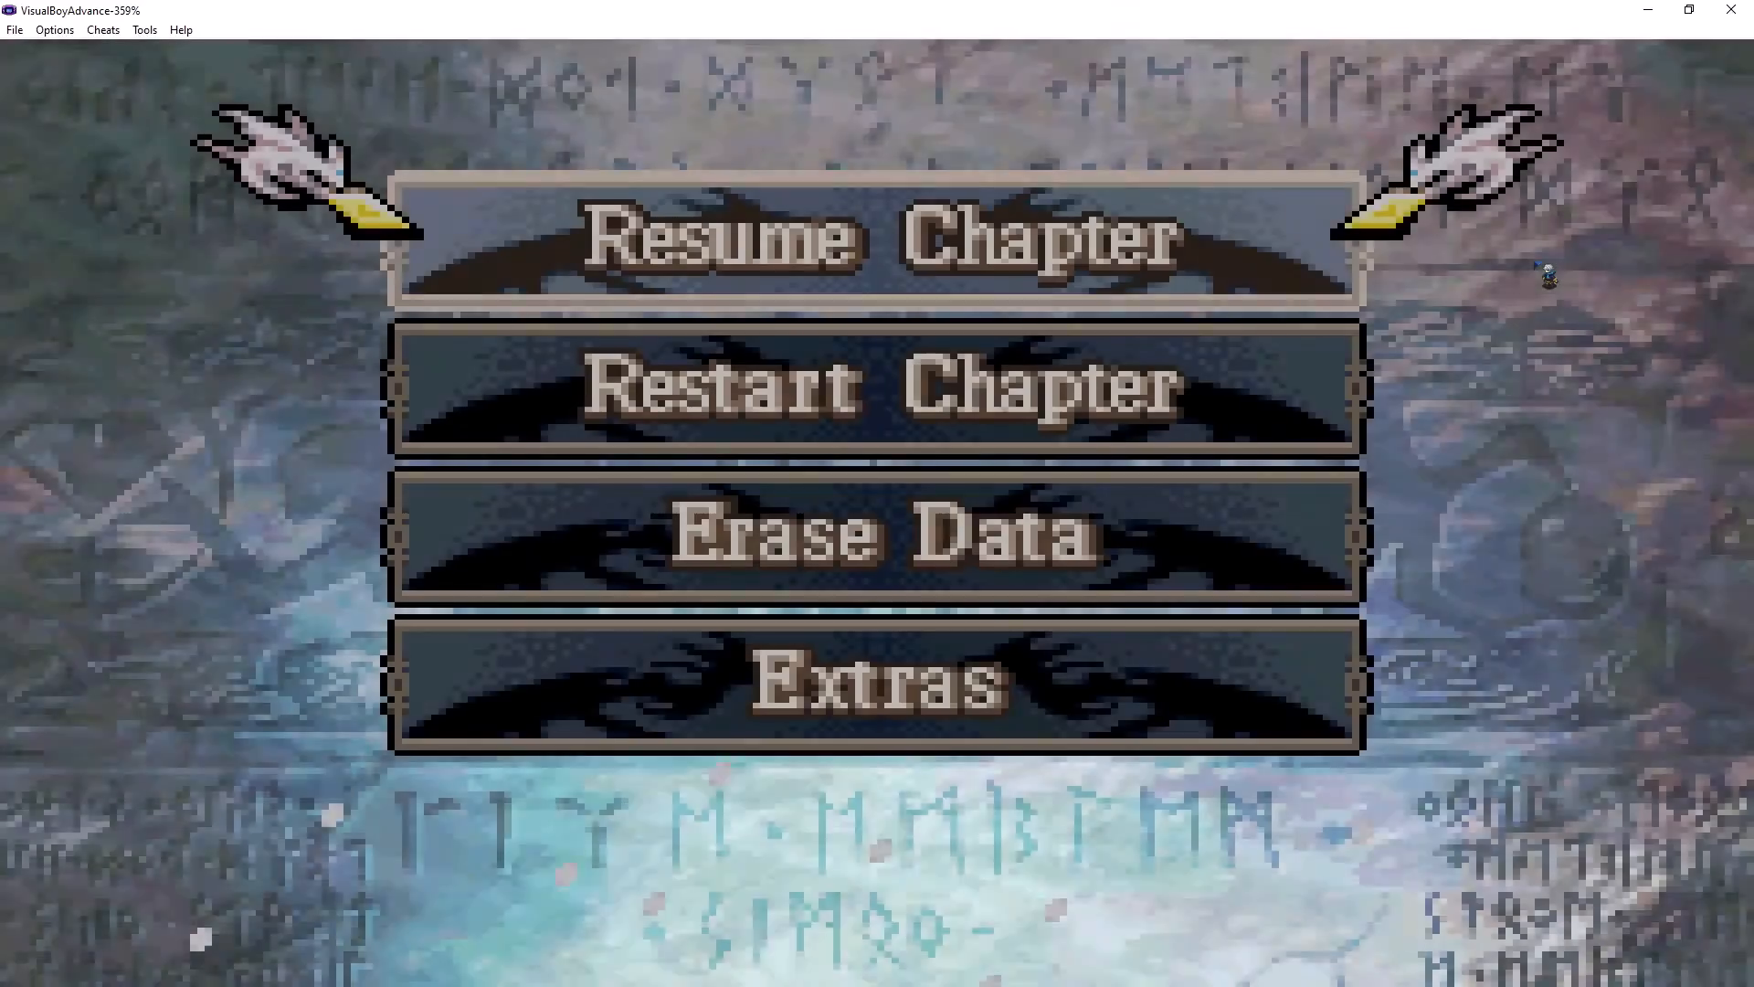
- Open the Sound Room through the Extras entry of the game's main menu
{"action": "key", "text": "z"}
{"action": "key", "text": "x"}
{"action": "key", "text": "Up"}
{"action": "key", "text": "z"}
{"action": "key", "text": "Down"}
{"action": "key", "text": "z"}
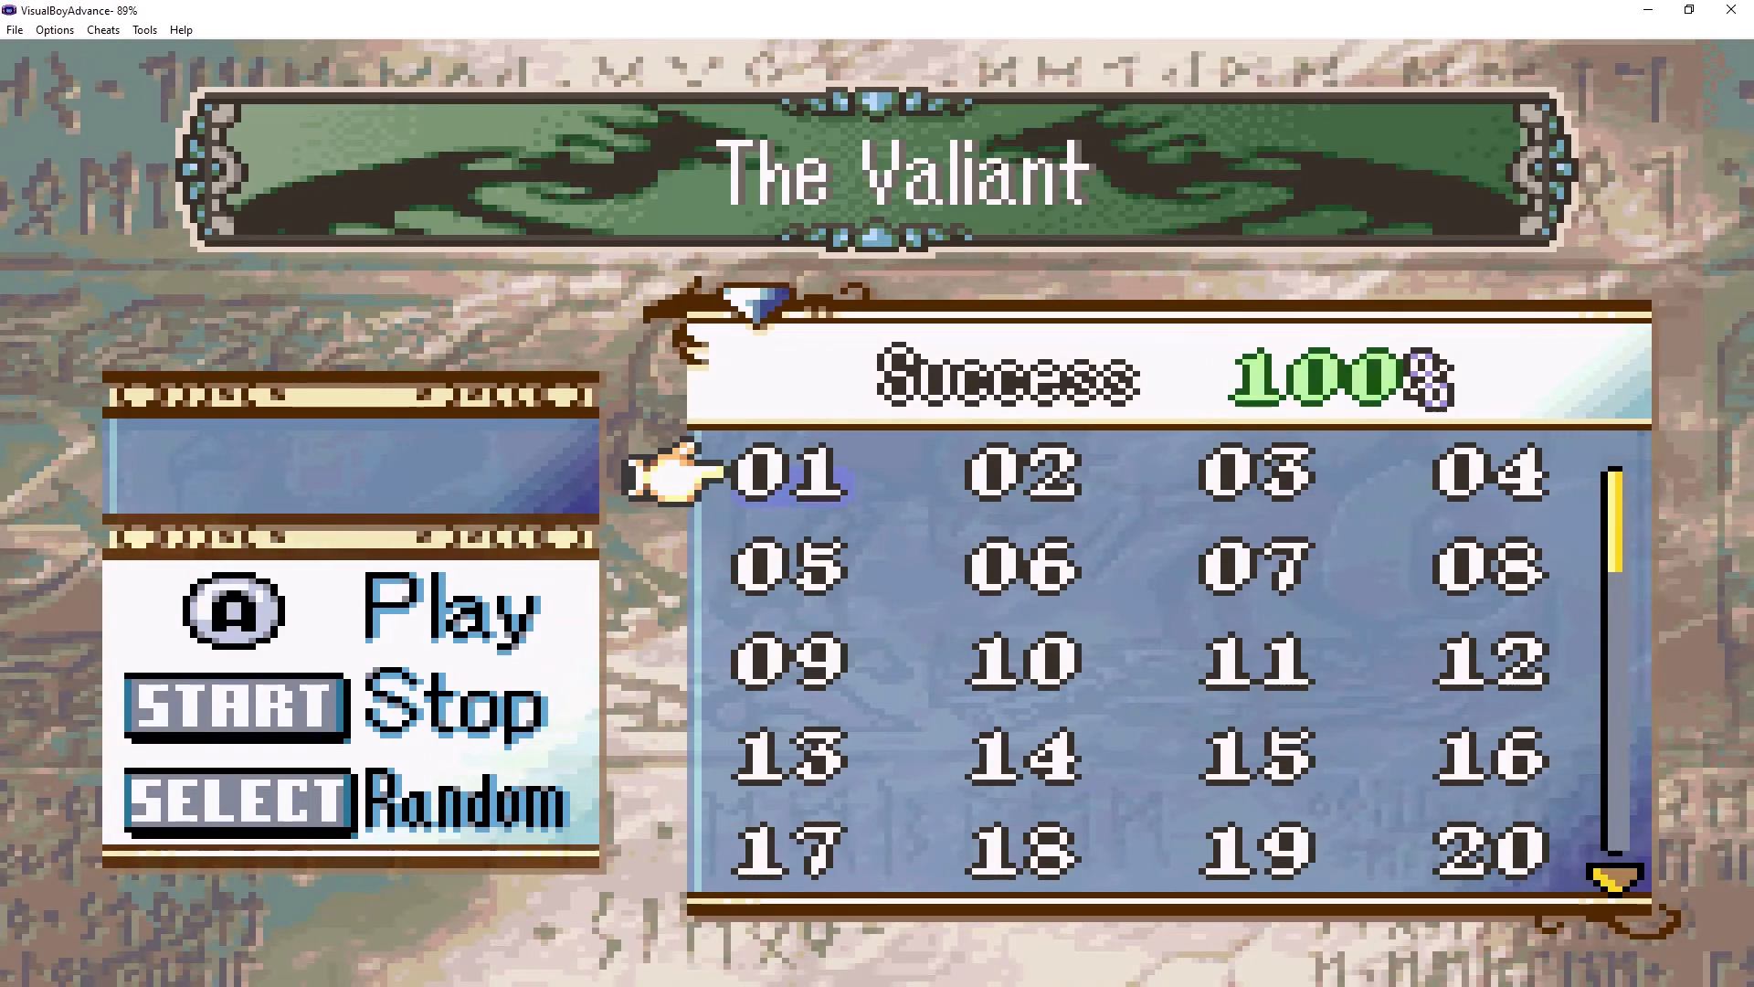
- Play song 70, "FE11 ~ Clash Of Two Virtues", in the Sound Room, stop it and close the emulator
{"action": "key", "text": "Down"}
{"action": "key", "text": "Down"}
{"action": "key", "text": "Down"}
{"action": "key", "text": "Down"}
{"action": "key", "text": "Down"}
{"action": "key", "text": "Down"}
{"action": "key", "text": "Down"}
{"action": "key", "text": "Down"}
{"action": "key", "text": "Down"}
{"action": "key", "text": "Down"}
{"action": "key", "text": "Down"}
{"action": "key", "text": "Down"}
{"action": "key", "text": "Down"}
{"action": "key", "text": "Down"}
{"action": "key", "text": "Down"}
{"action": "key", "text": "Down"}
{"action": "key", "text": "Down"}
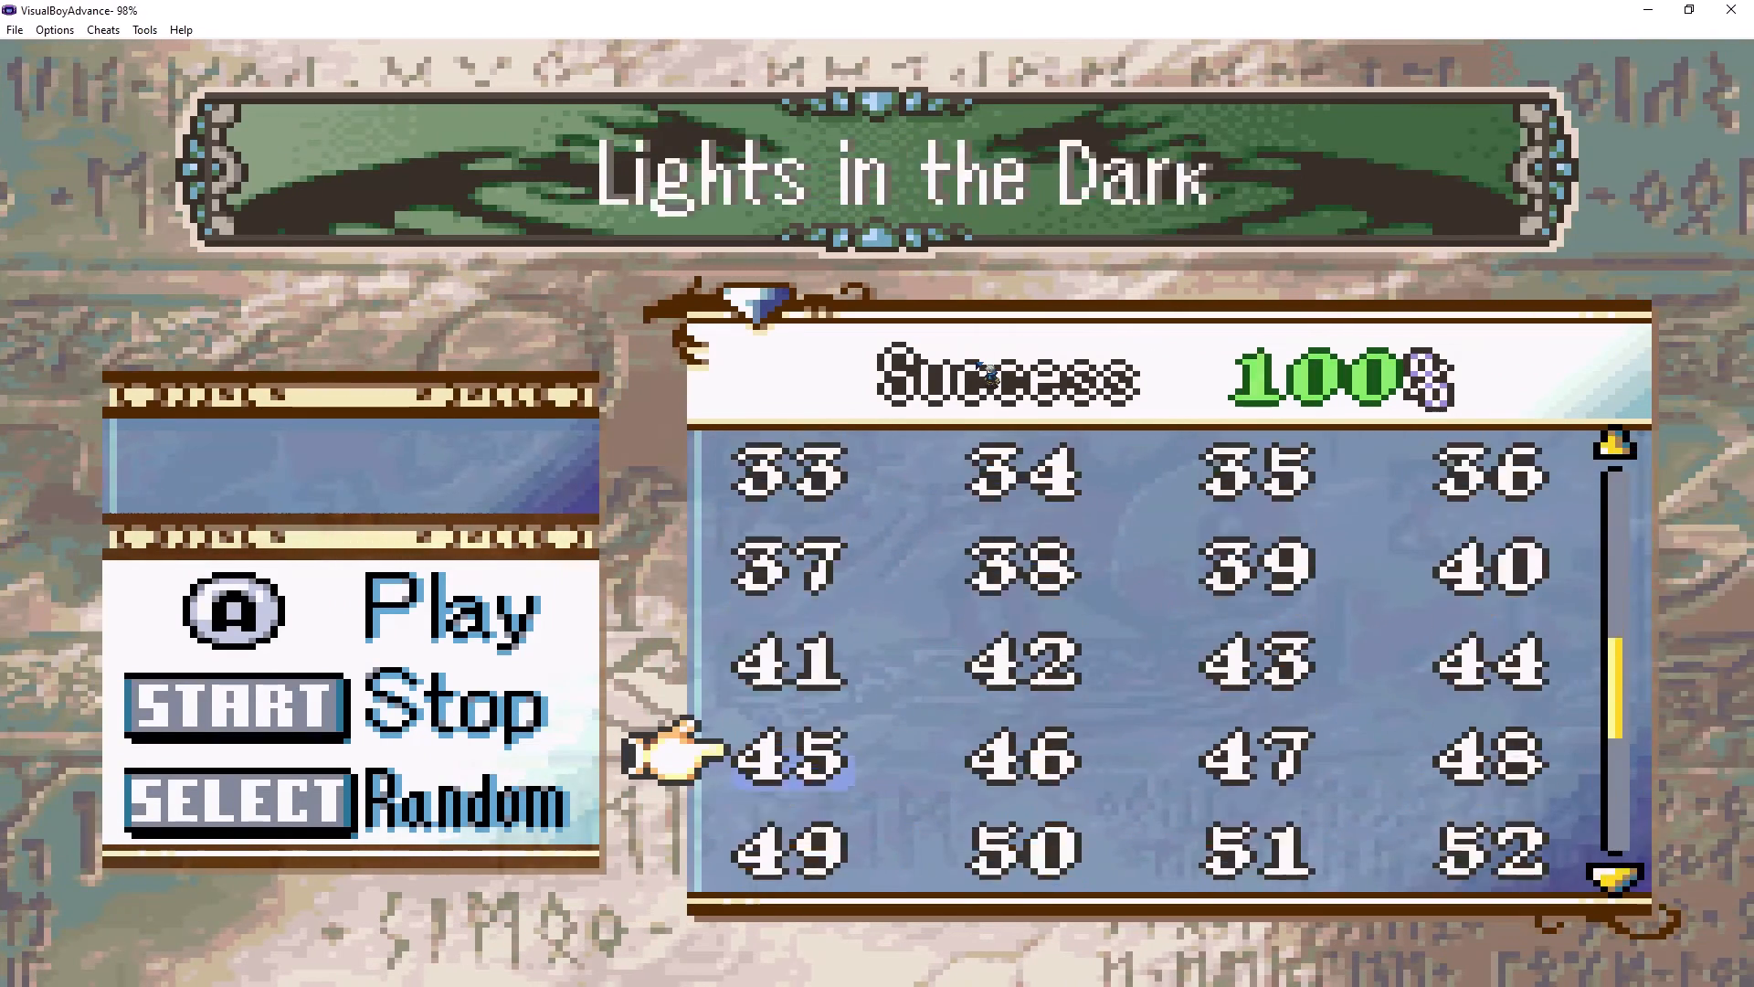
{"action": "key", "text": "Right"}
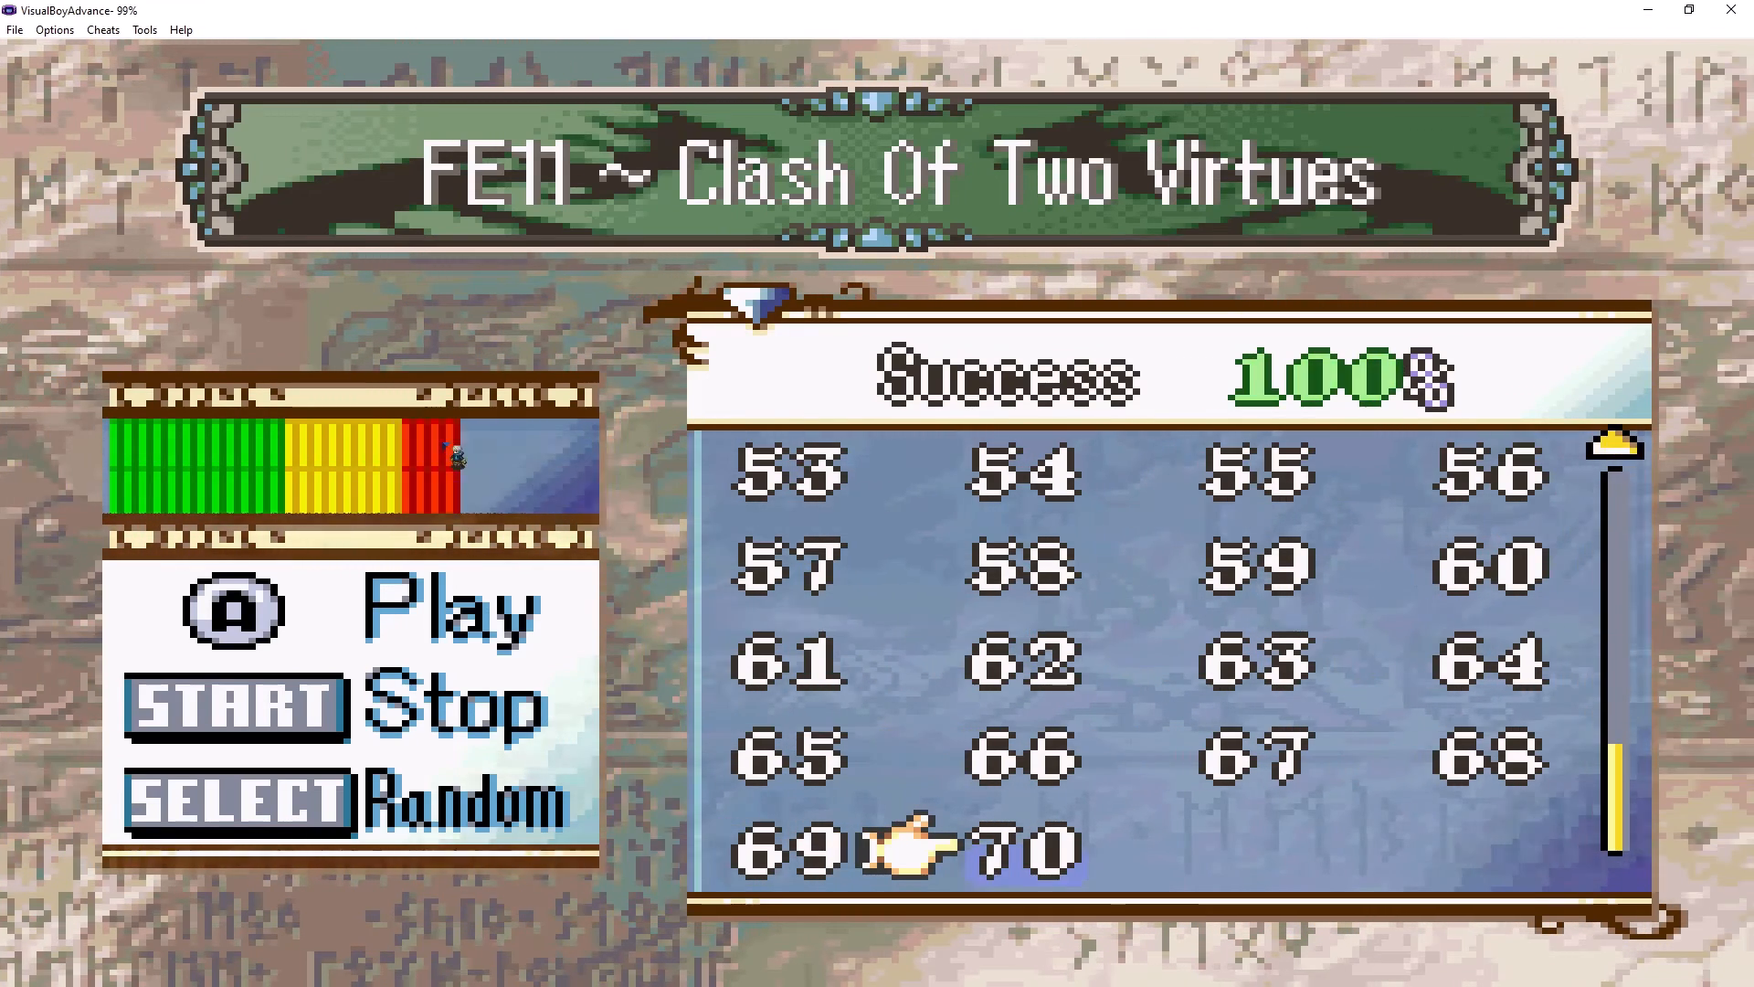
{"action": "key", "text": "Return"}
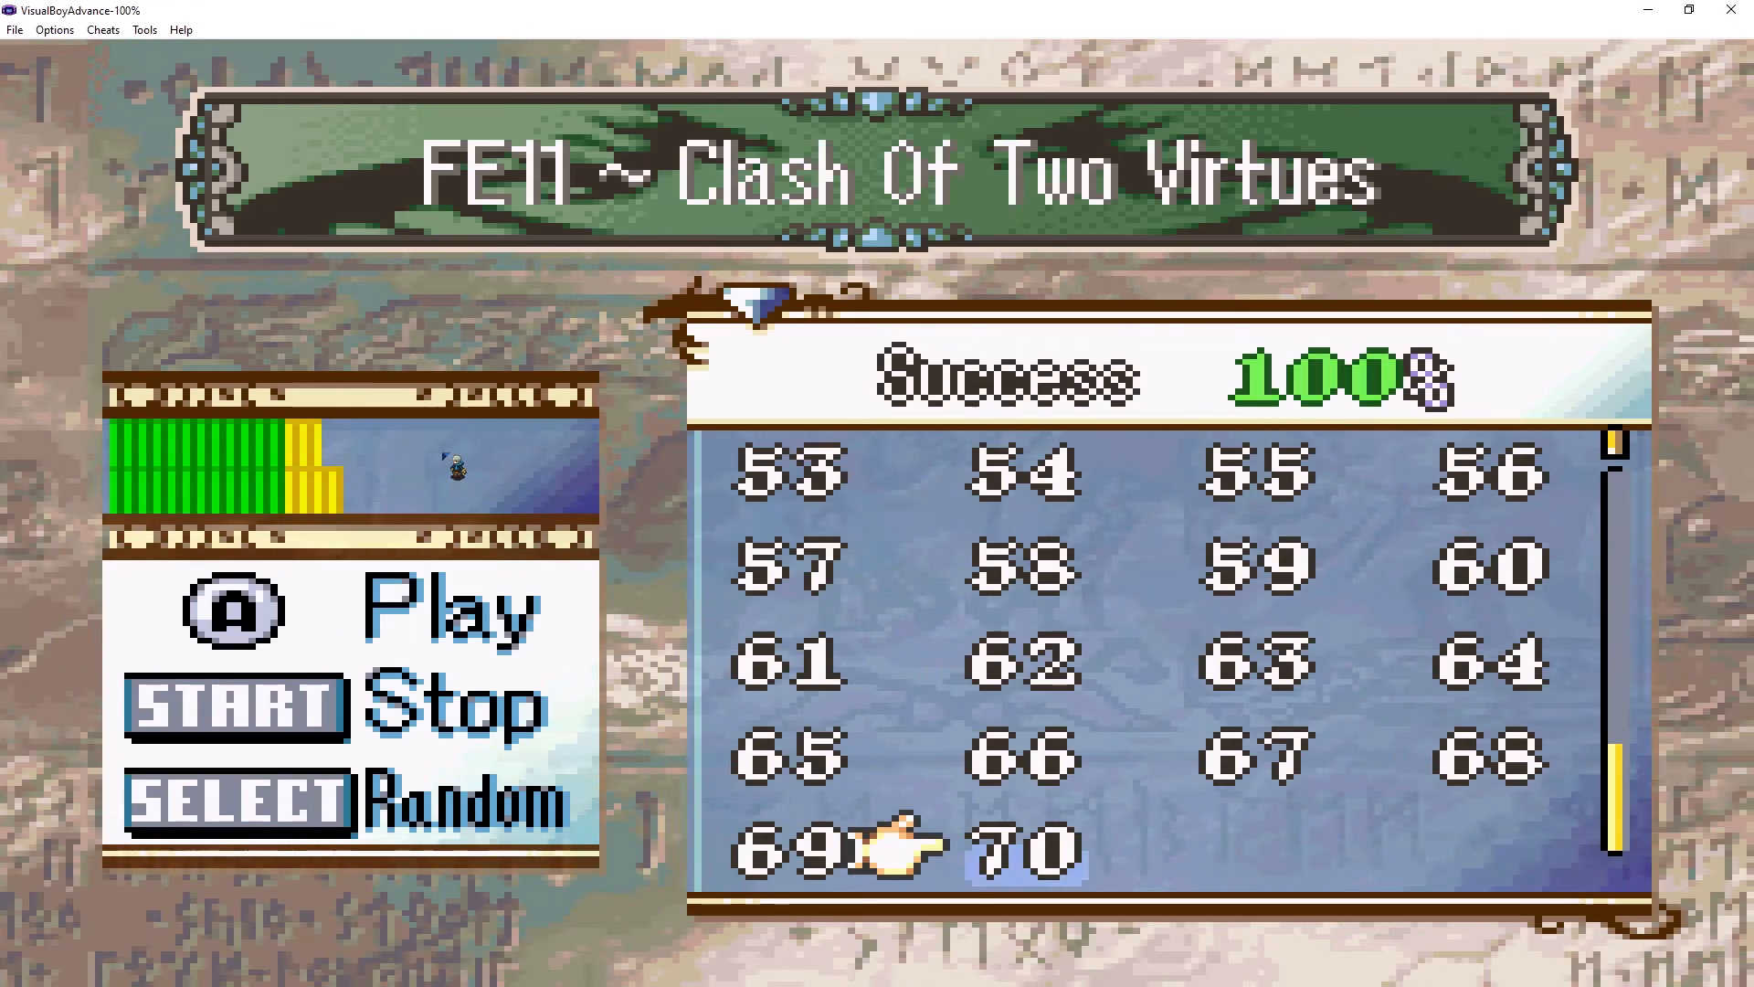
{"action": "left_click", "coordinate": [1731, 9]}
- Open song 03E8 from the Song Table in the Song Track Editor and open its Change All Tracks dialog
{"action": "left_click", "coordinate": [784, 46]}
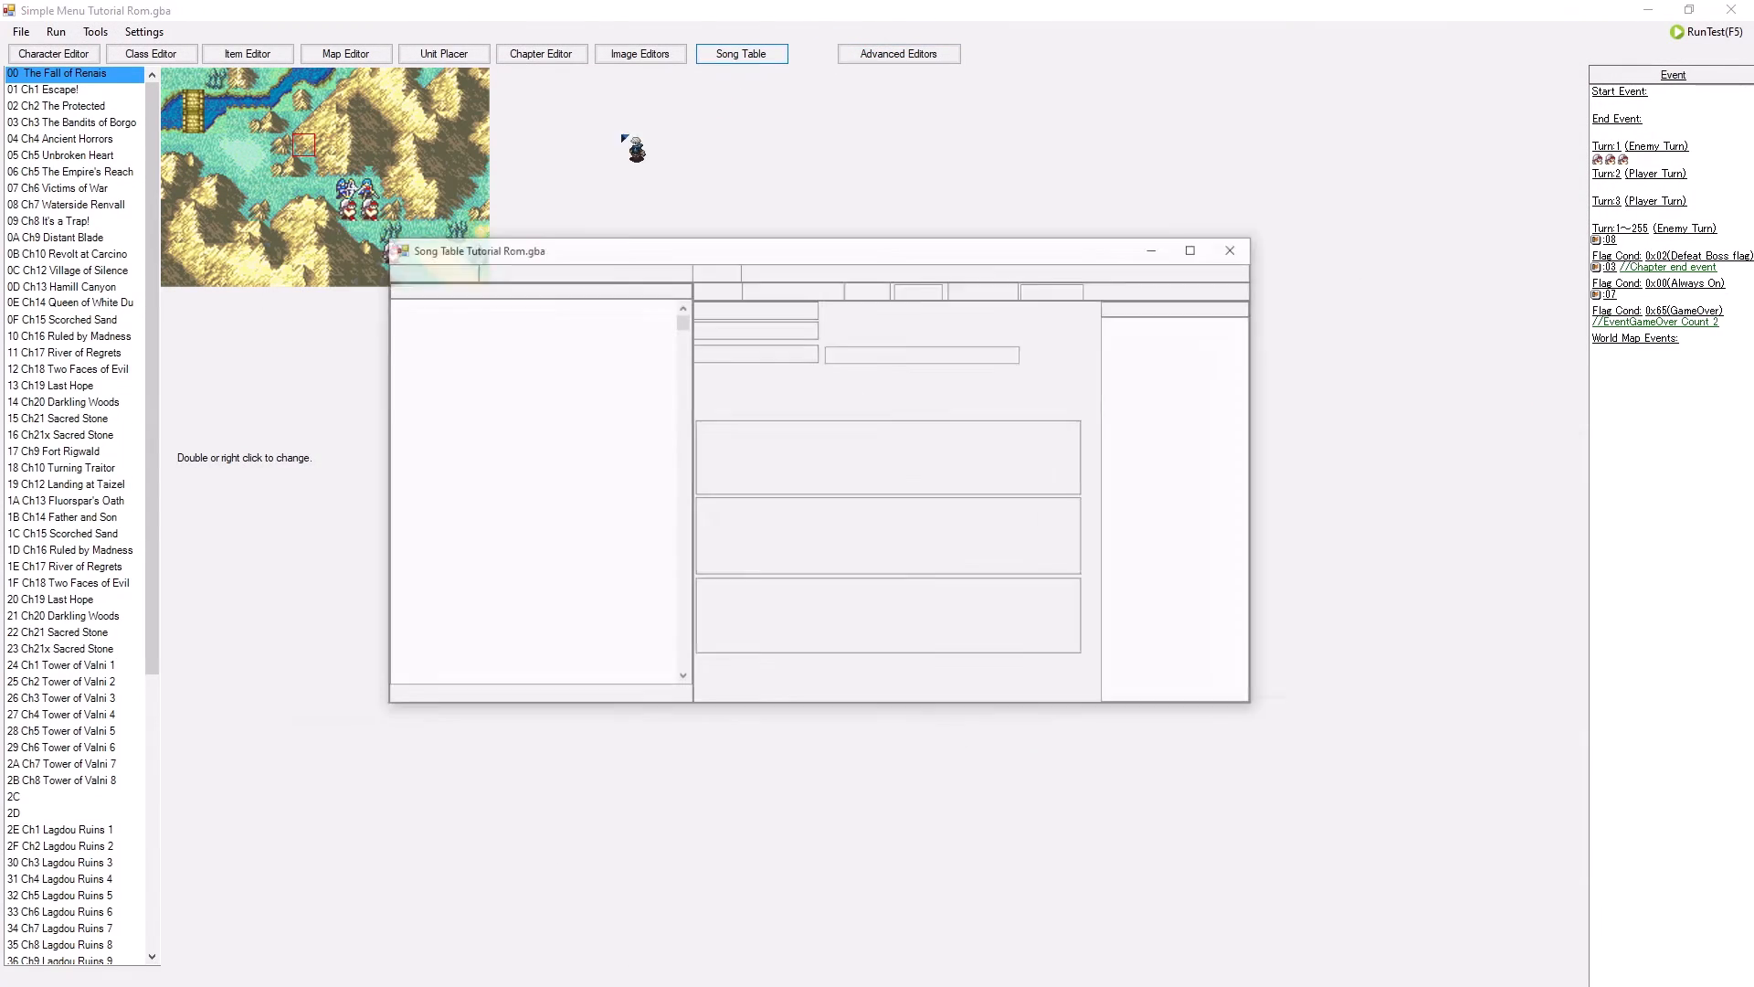
{"action": "left_click_drag", "start_coordinate": [782, 298], "coordinate": [794, 697]}
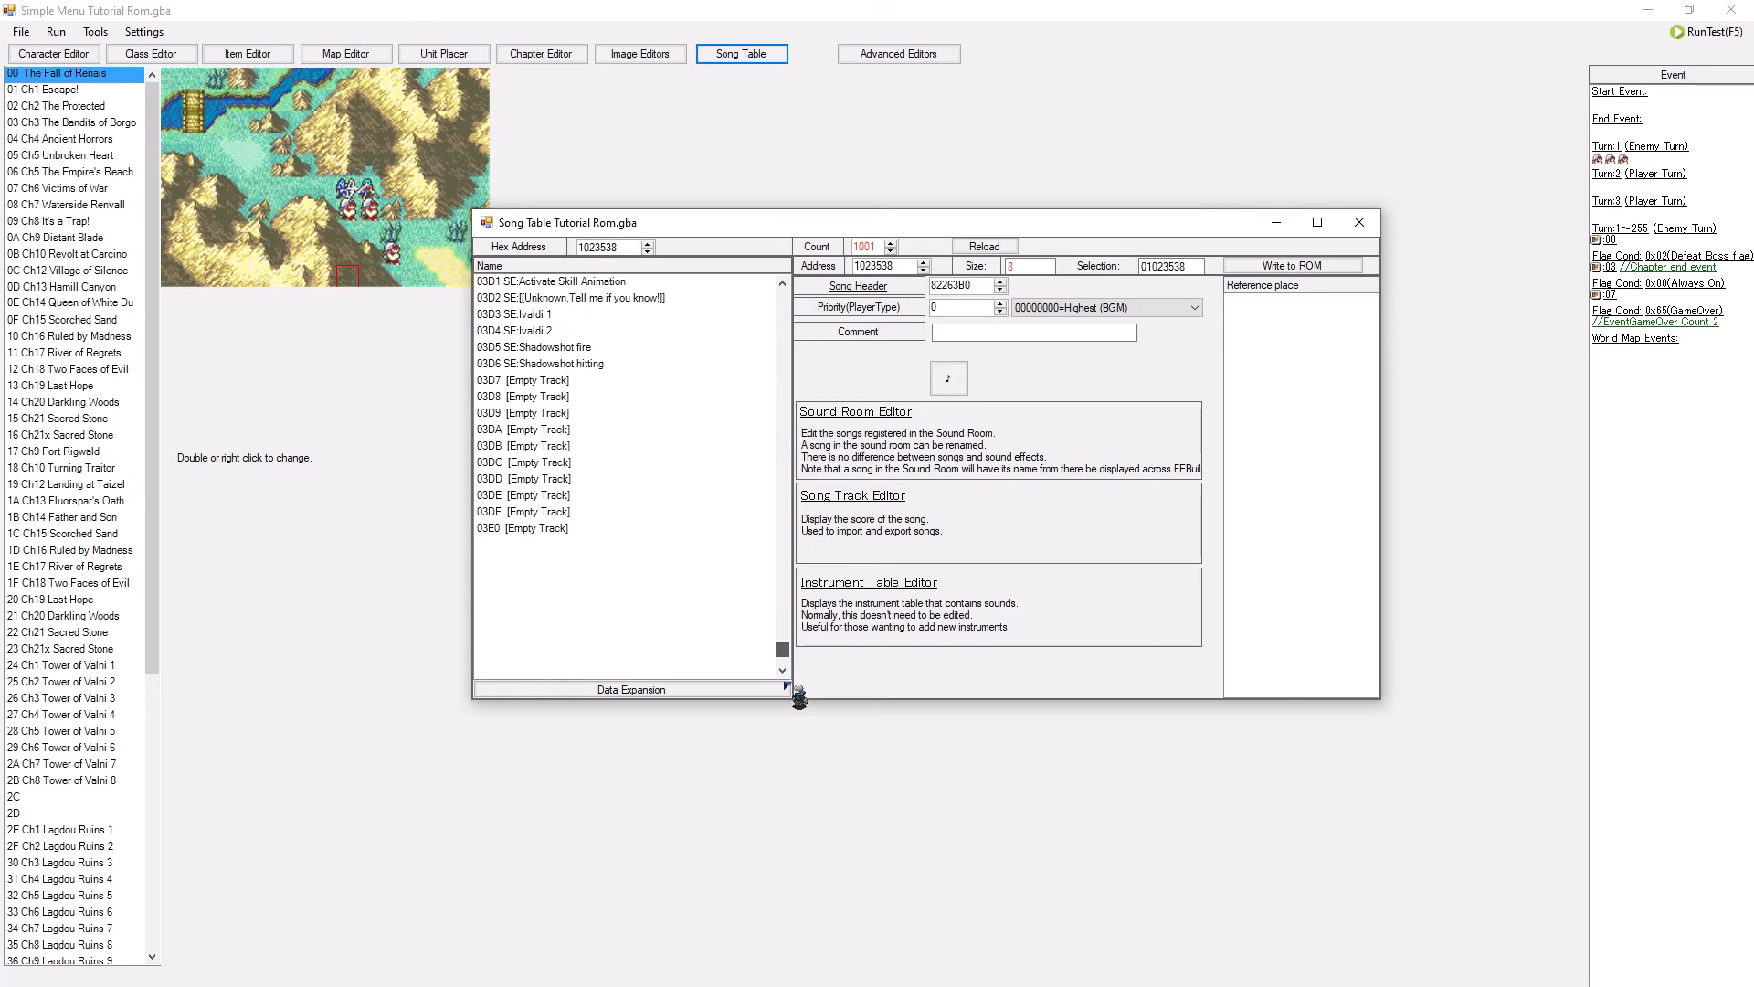
{"action": "left_click", "coordinate": [595, 659]}
{"action": "left_click", "coordinate": [864, 496]}
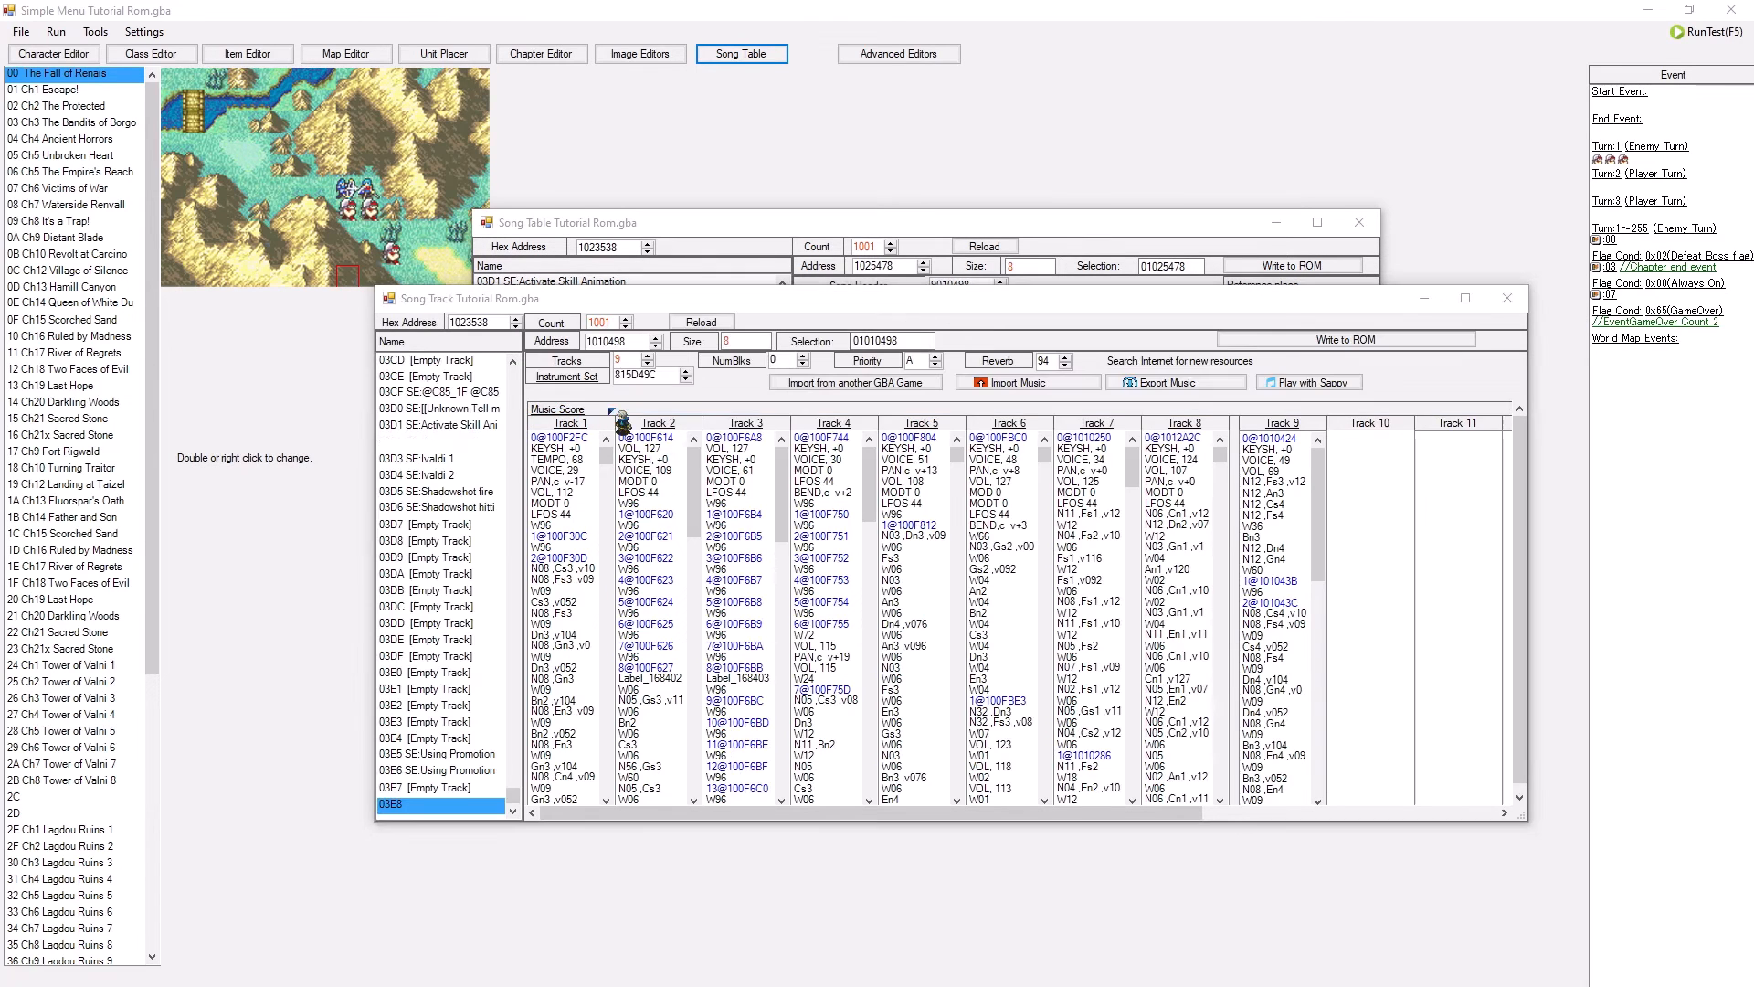
{"action": "left_click", "coordinate": [568, 409]}
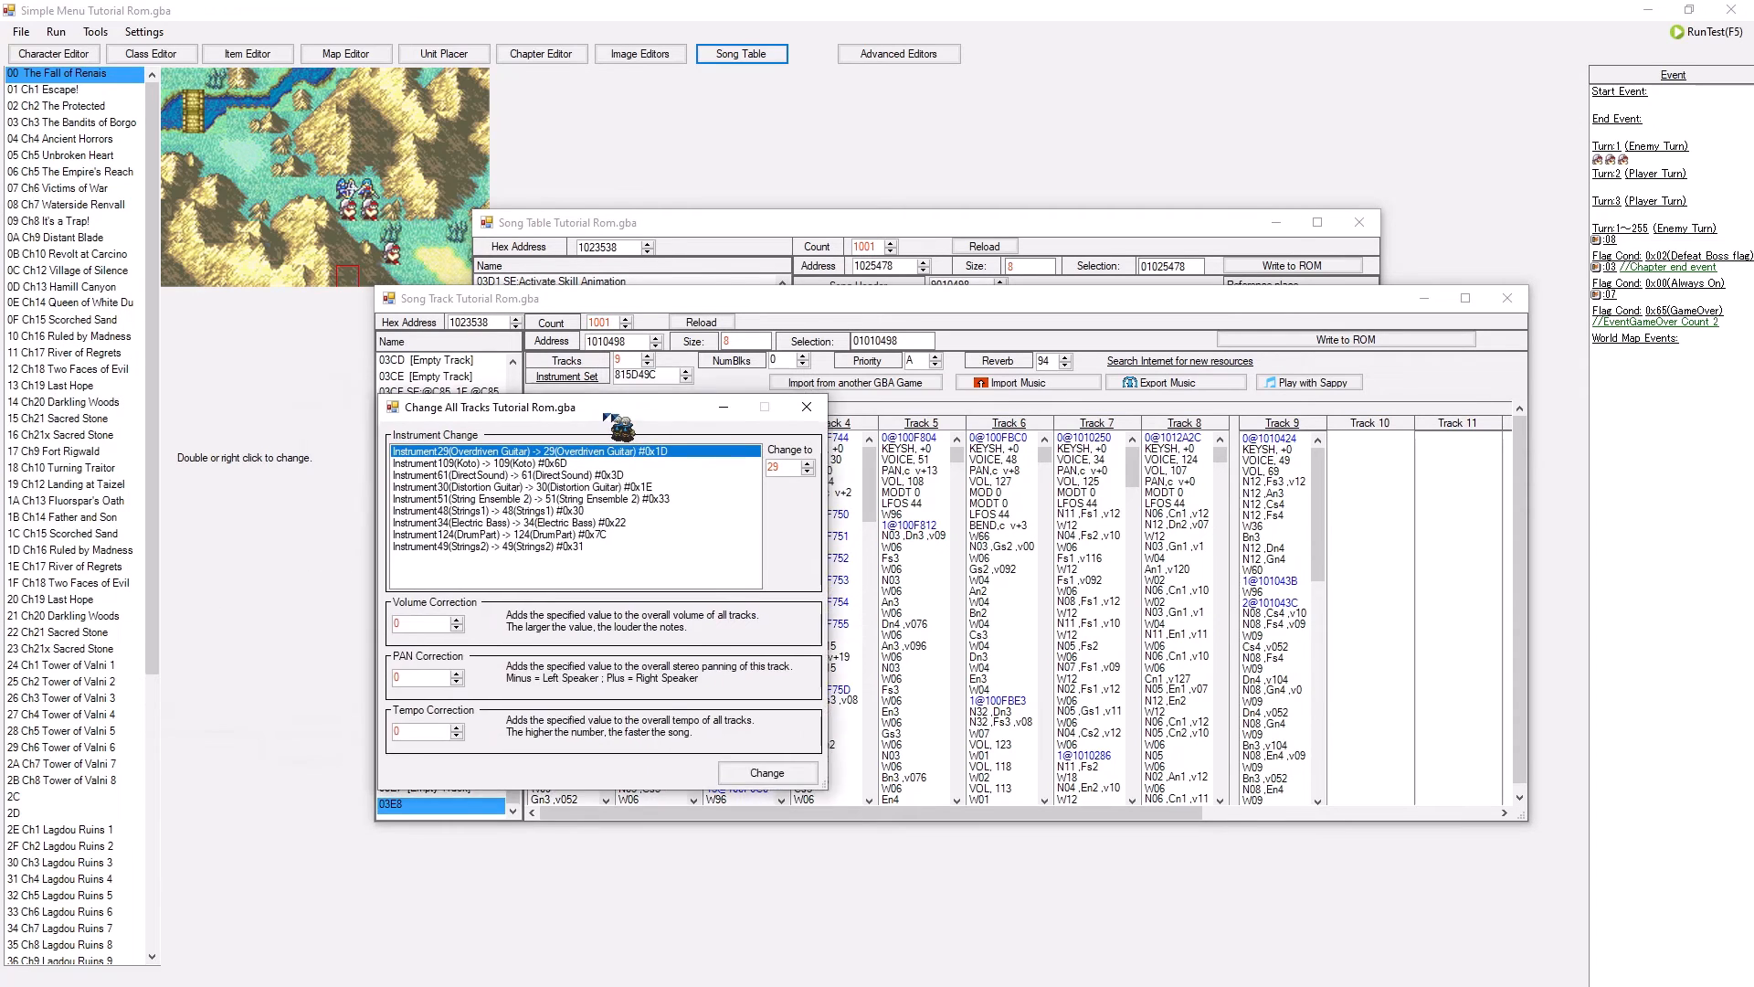
- Apply a Volume Correction of -127 to all tracks of song 03E8
{"action": "left_click_drag", "start_coordinate": [602, 408], "coordinate": [770, 400]}
{"action": "double_click", "coordinate": [591, 611]}
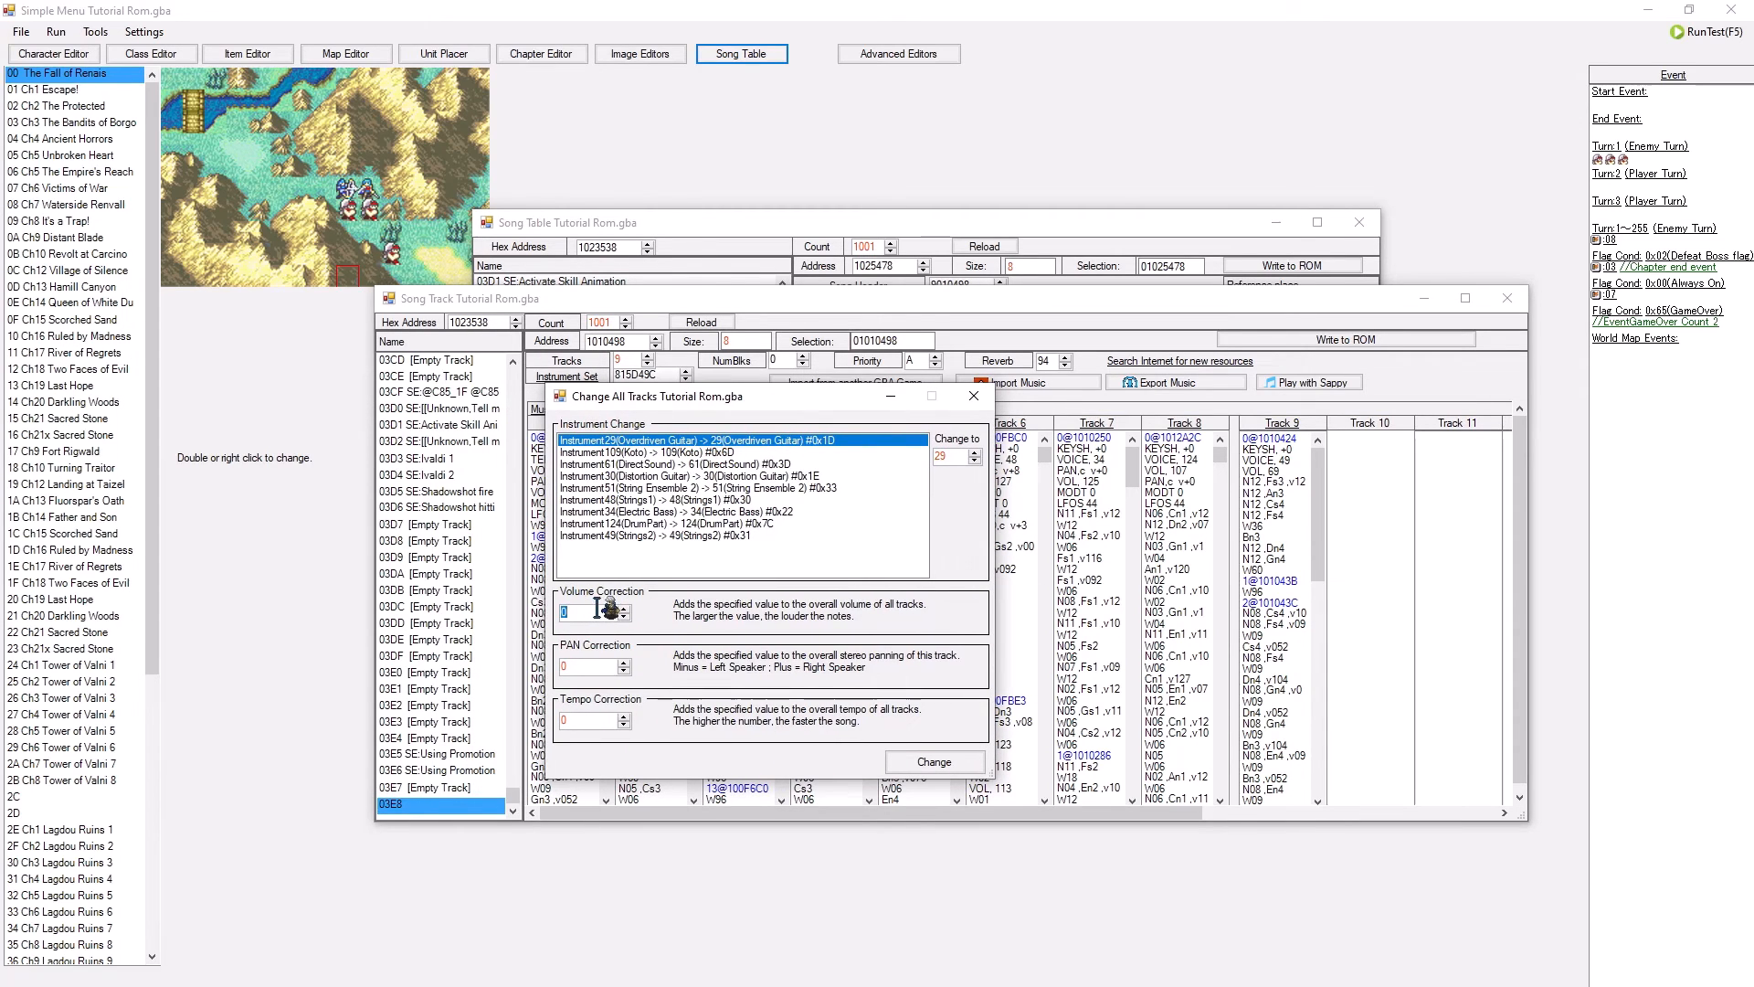
{"action": "key", "text": "BackSpace"}
{"action": "left_click_drag", "start_coordinate": [838, 400], "coordinate": [981, 359]}
{"action": "type", "text": "-"}
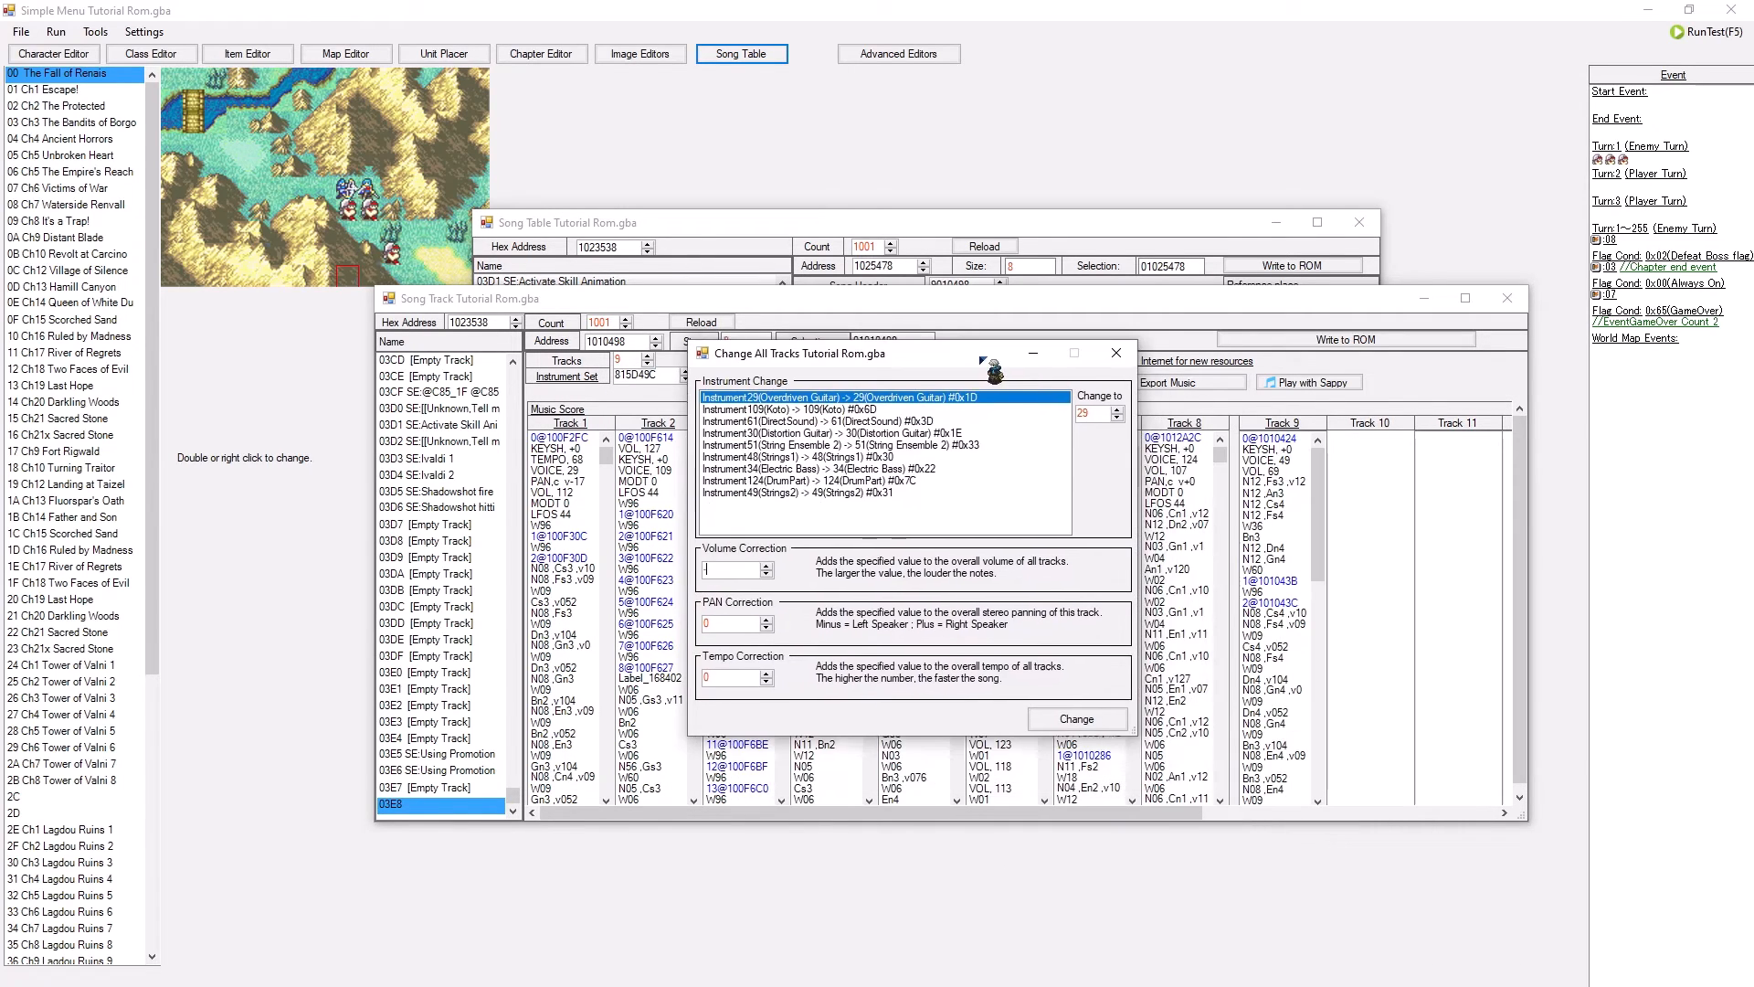
{"action": "type", "text": "127"}
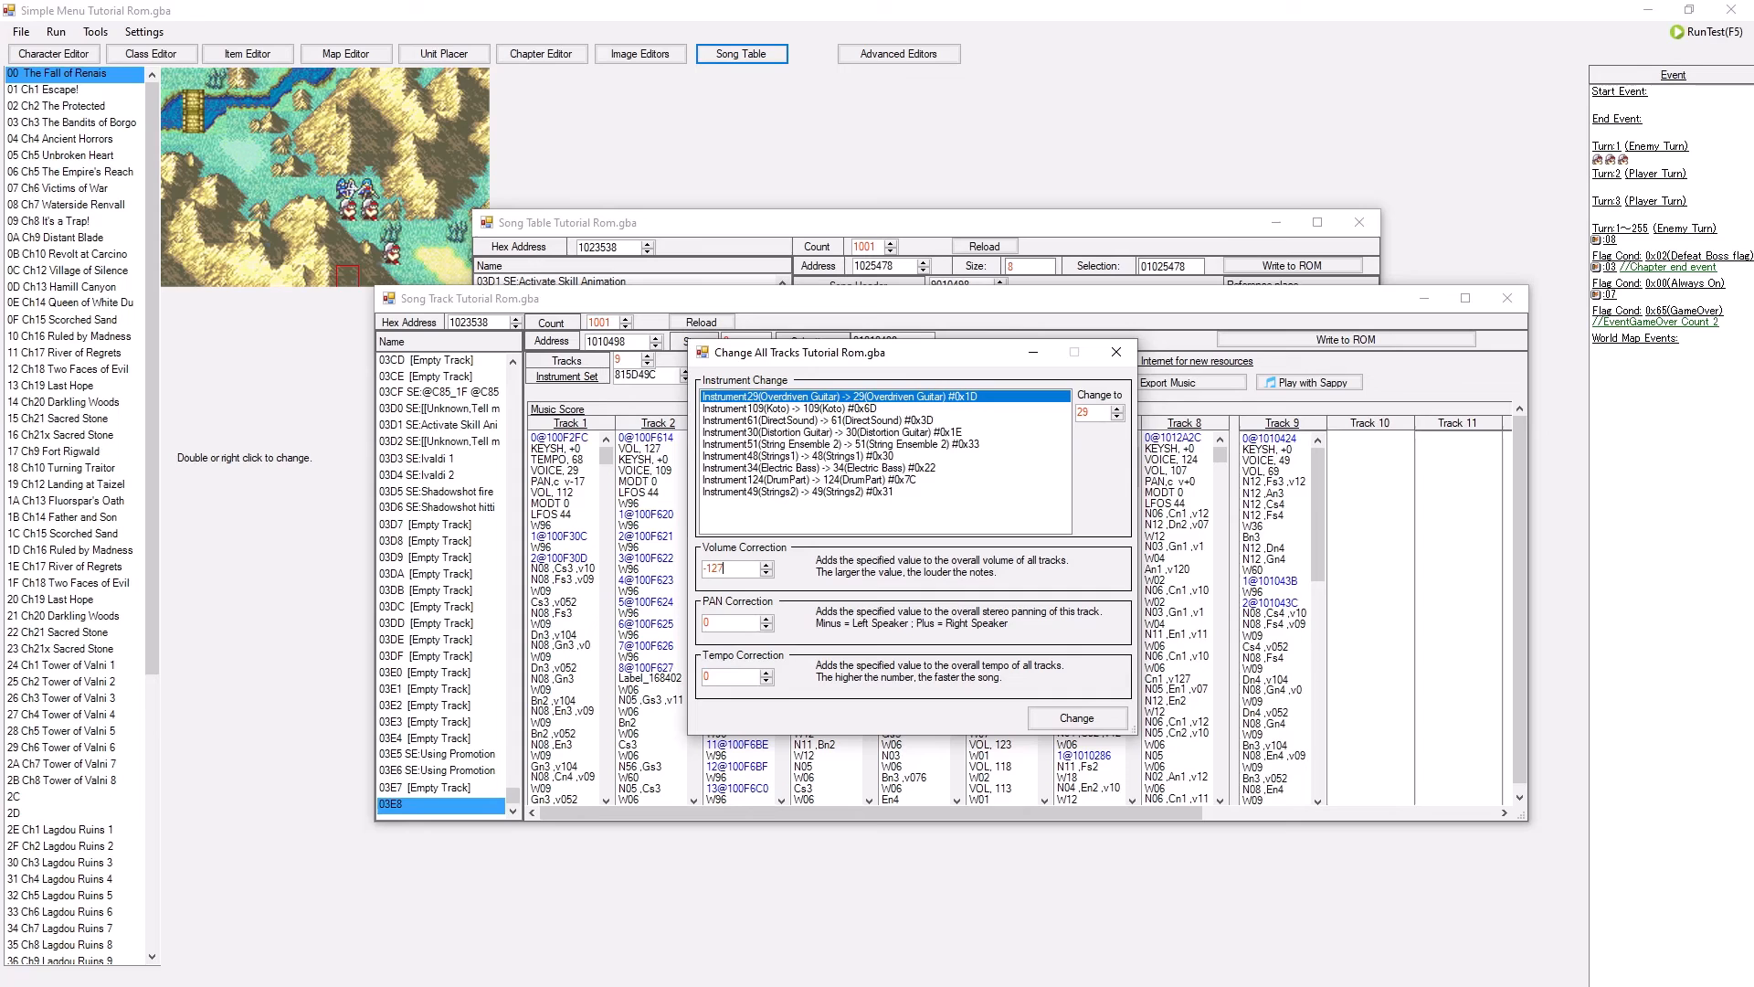
{"action": "left_click", "coordinate": [1078, 719]}
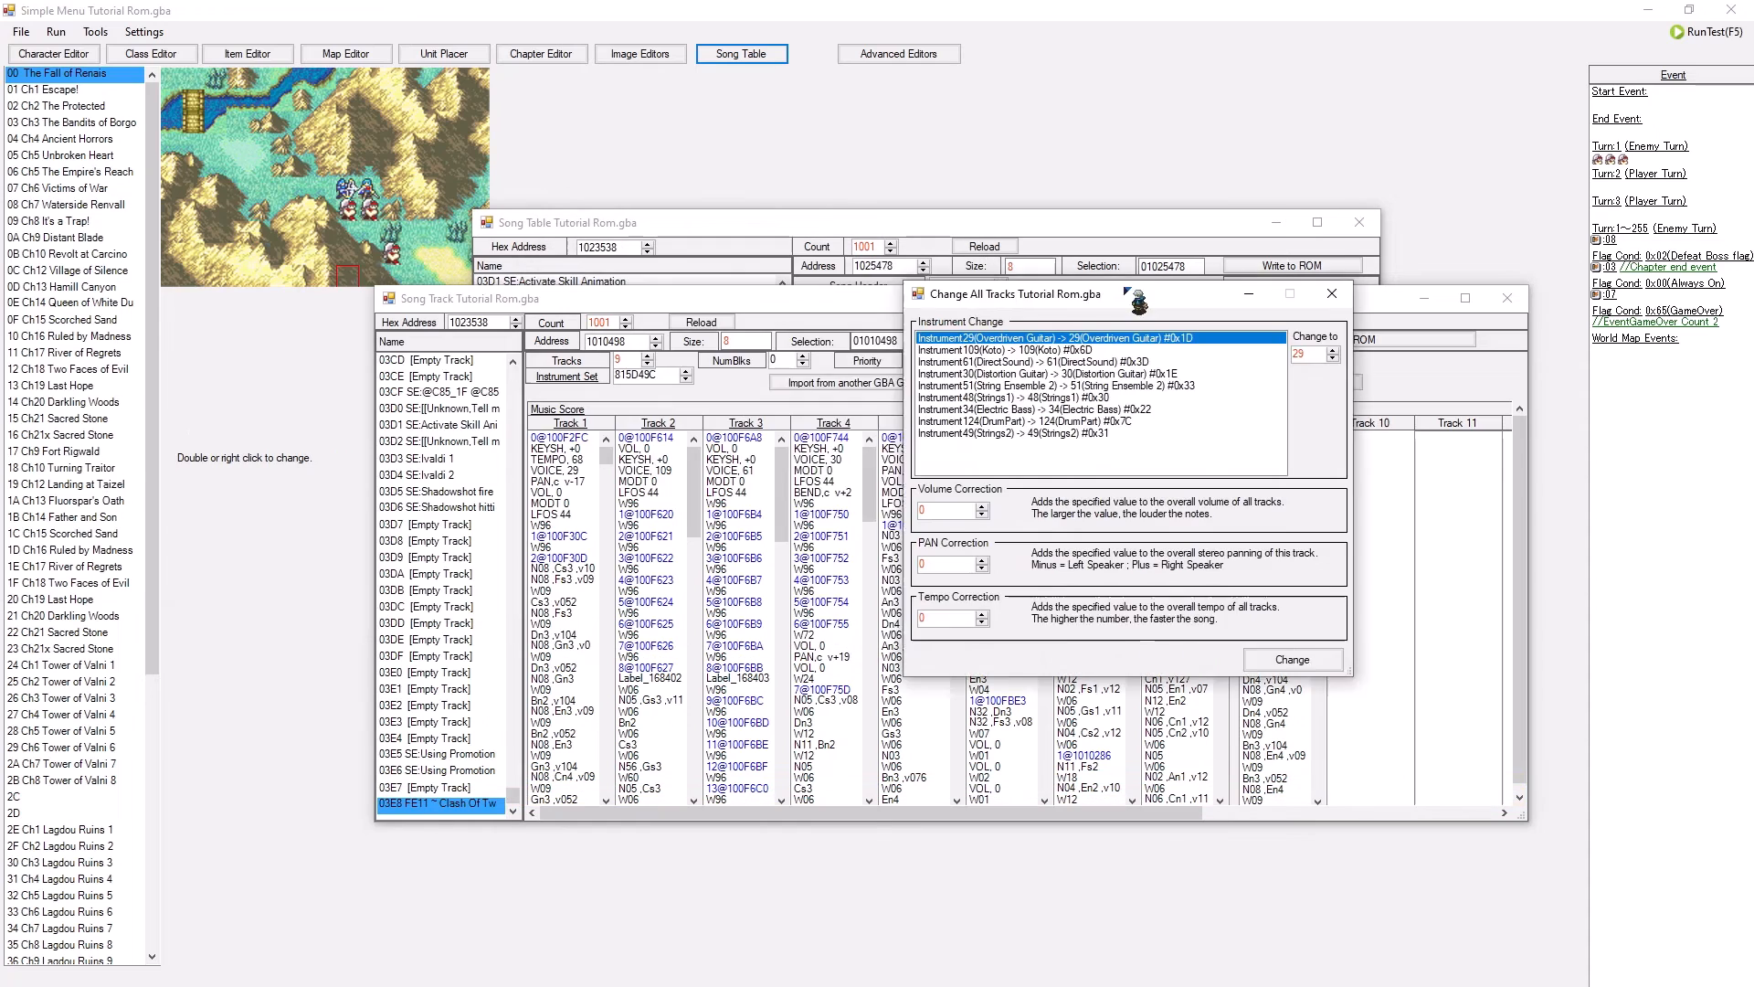
- Apply a Volume Correction of 35 to all tracks of song 03E8 and close the song editors
{"action": "left_click_drag", "start_coordinate": [1121, 292], "coordinate": [1008, 329]}
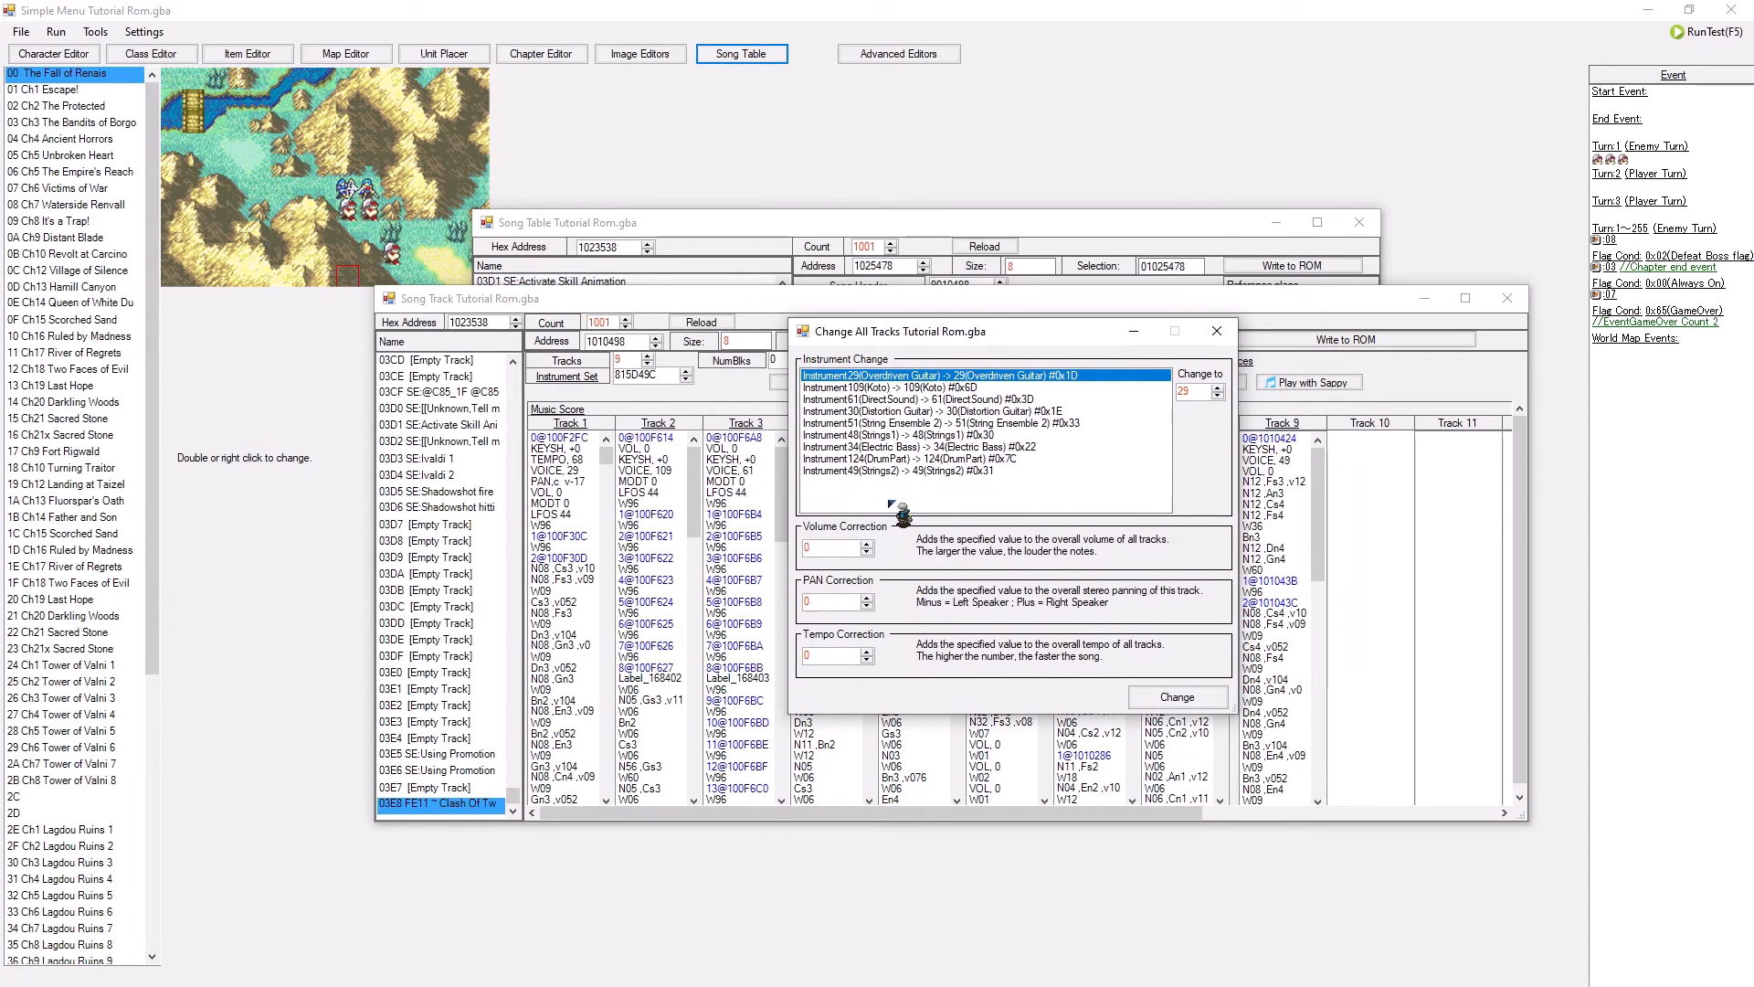
{"action": "double_click", "coordinate": [832, 546]}
{"action": "type", "text": "35"}
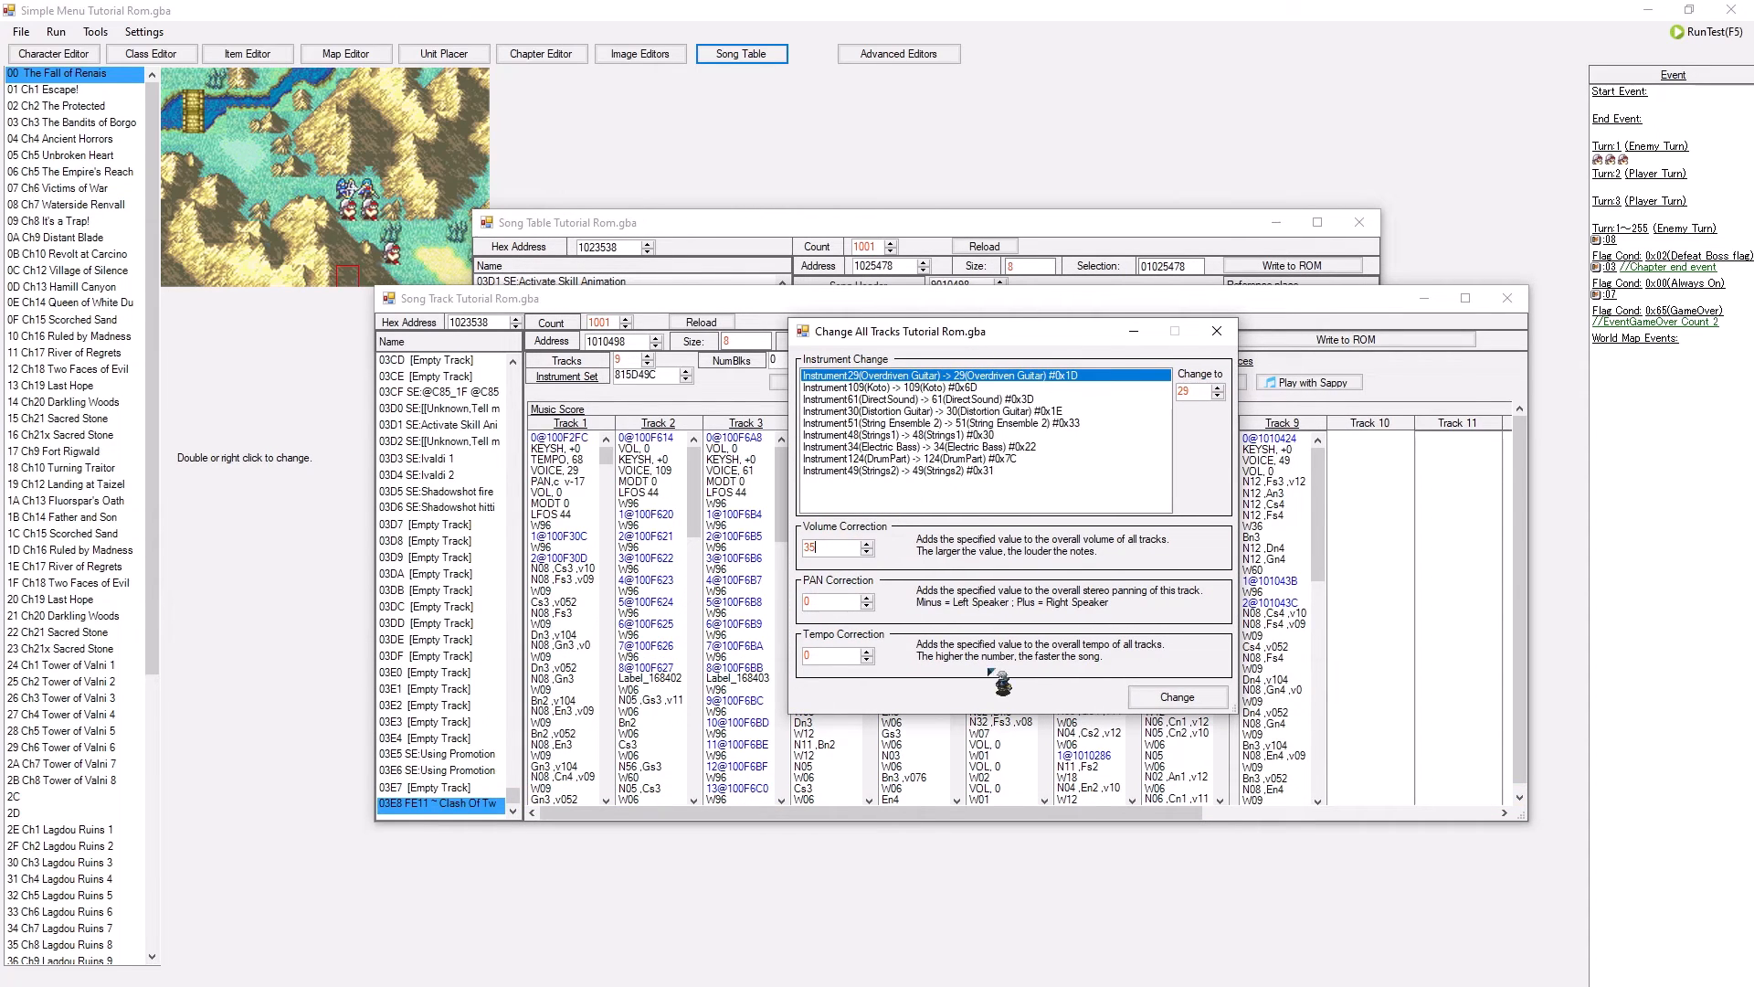
{"action": "left_click", "coordinate": [1177, 697]}
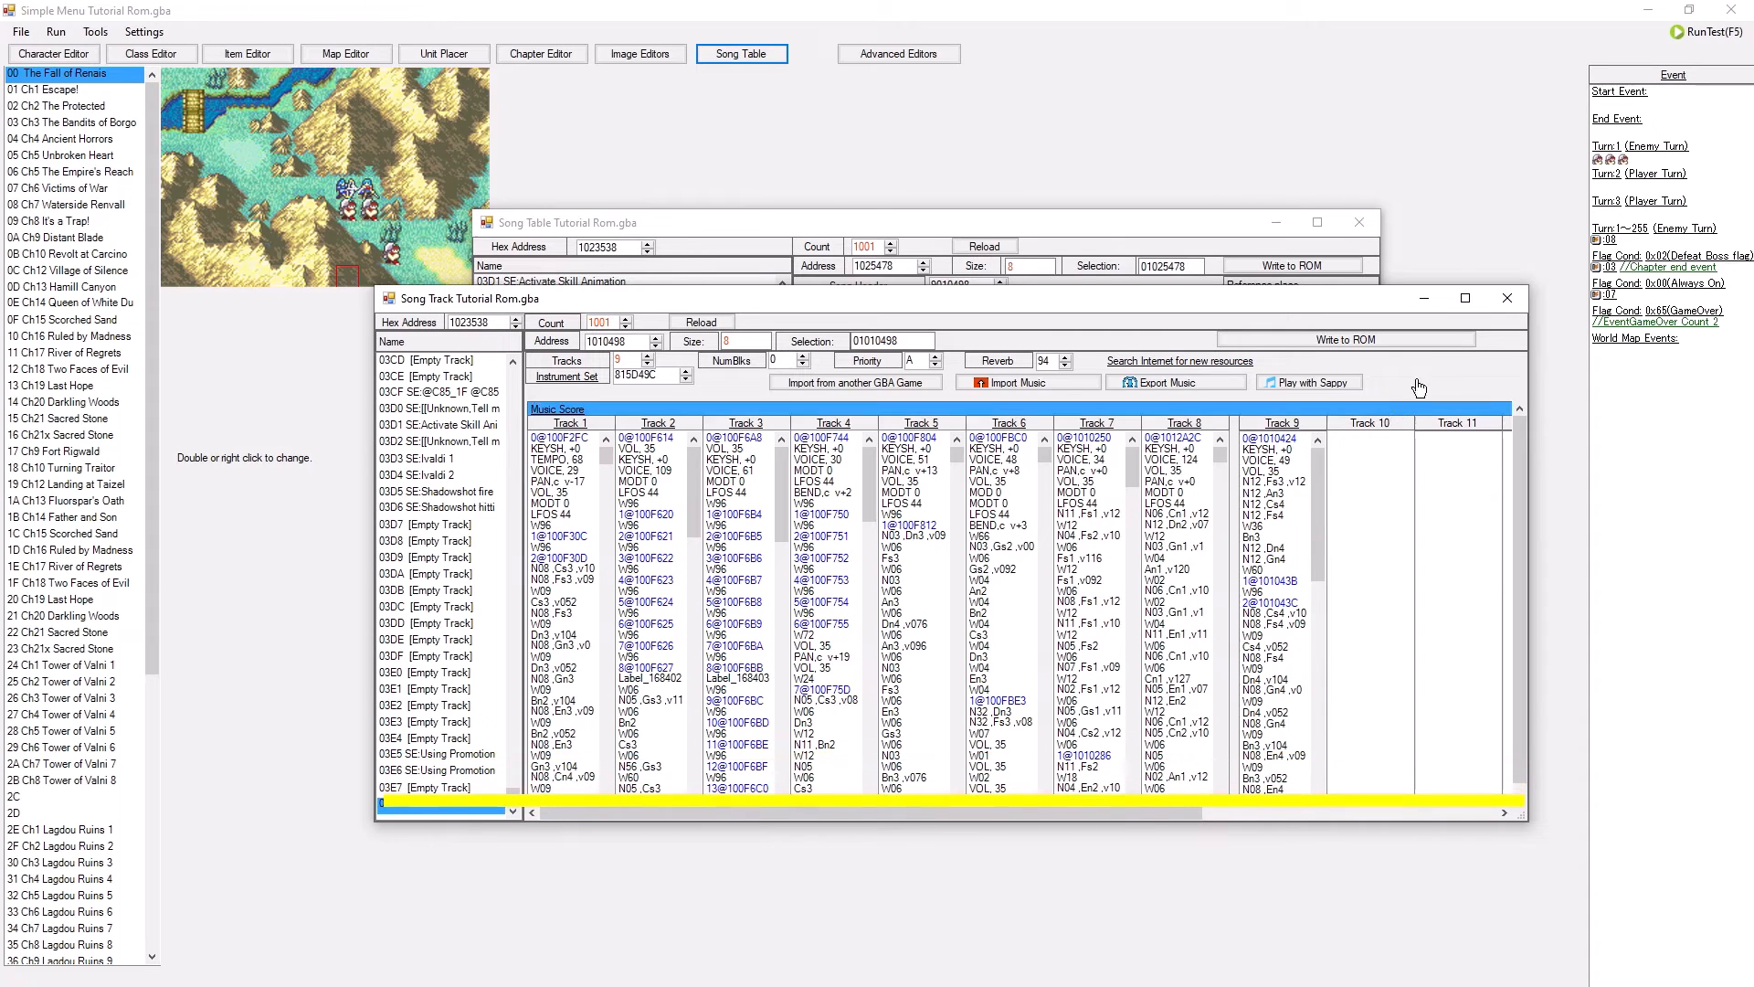
{"action": "left_click", "coordinate": [1505, 298]}
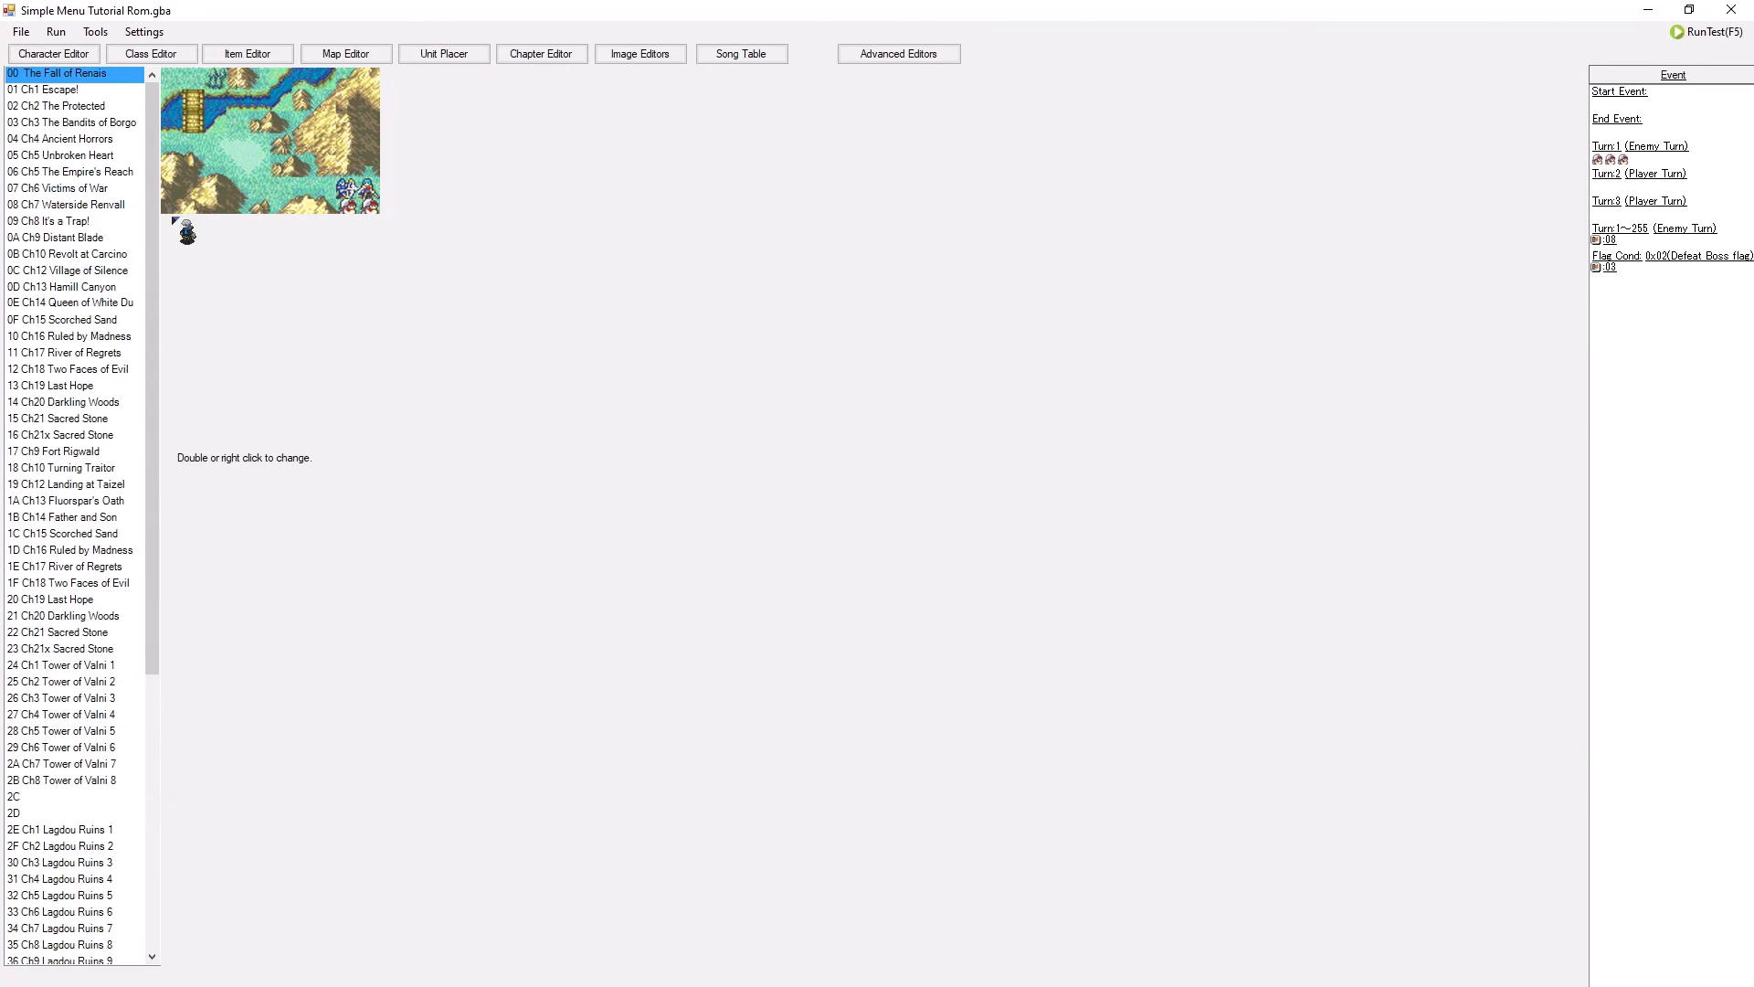
- Run the ROM with the adjusted song volume in VisualBoyAdvance and maximize its window
{"action": "left_click", "coordinate": [58, 34]}
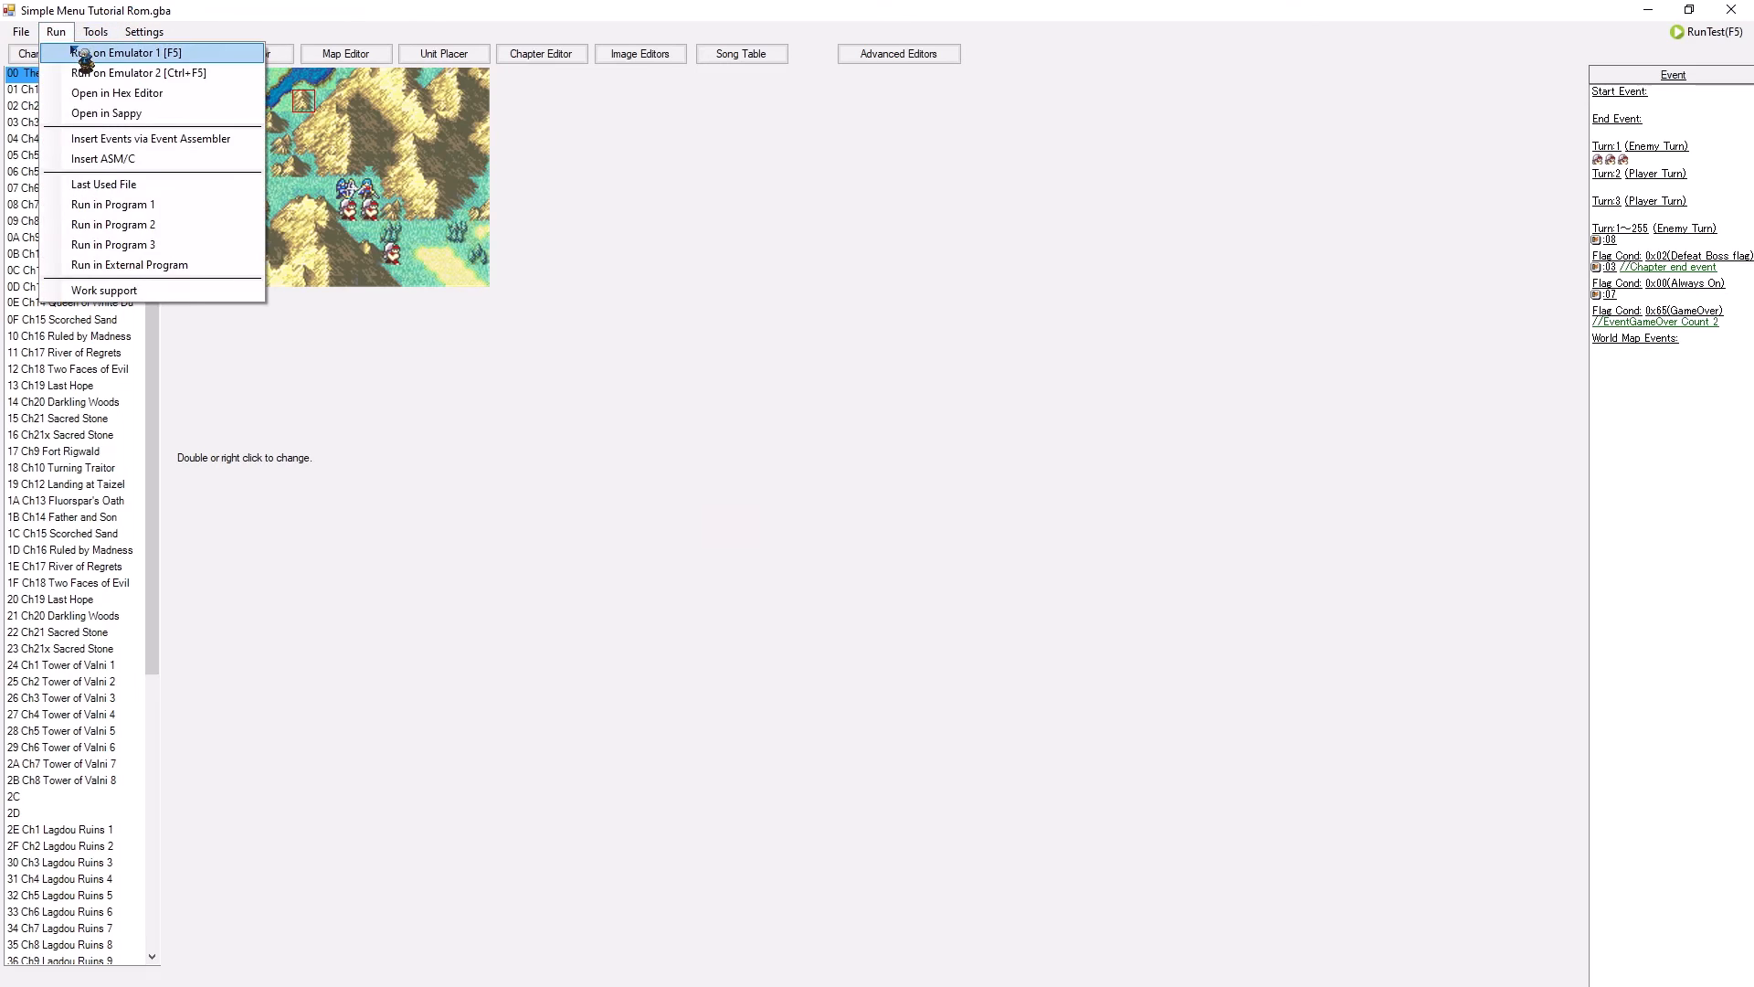
{"action": "left_click", "coordinate": [91, 51]}
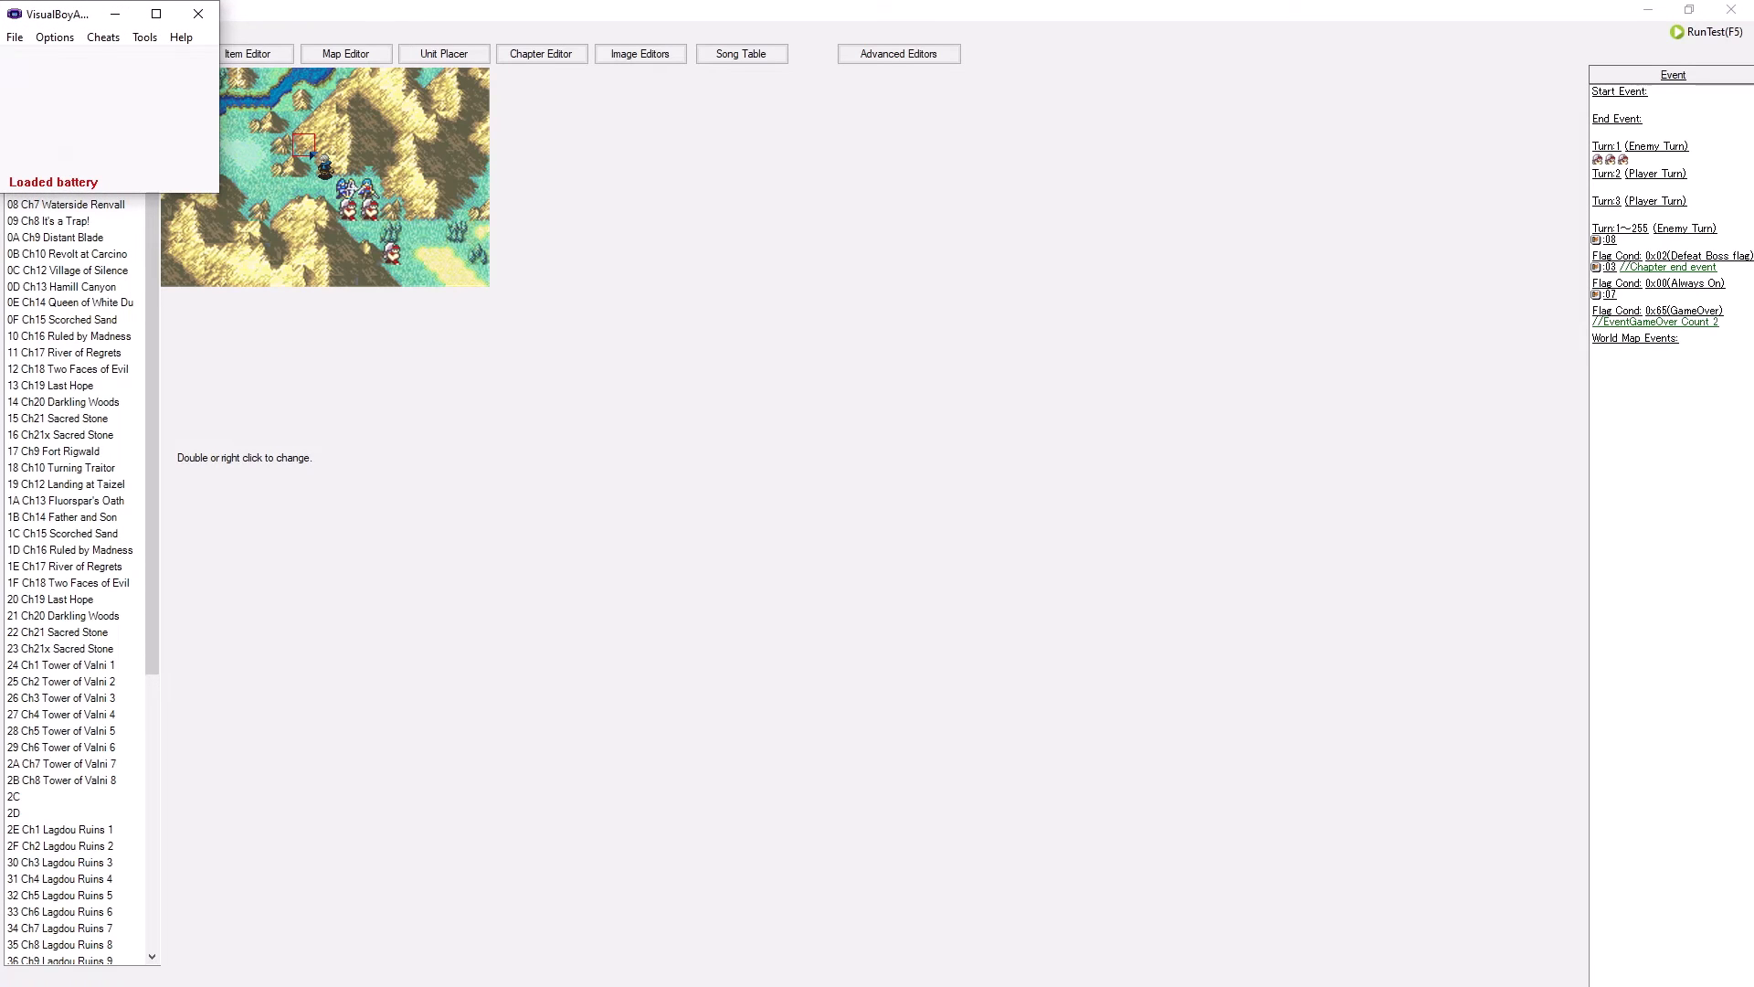
{"action": "left_click", "coordinate": [161, 13]}
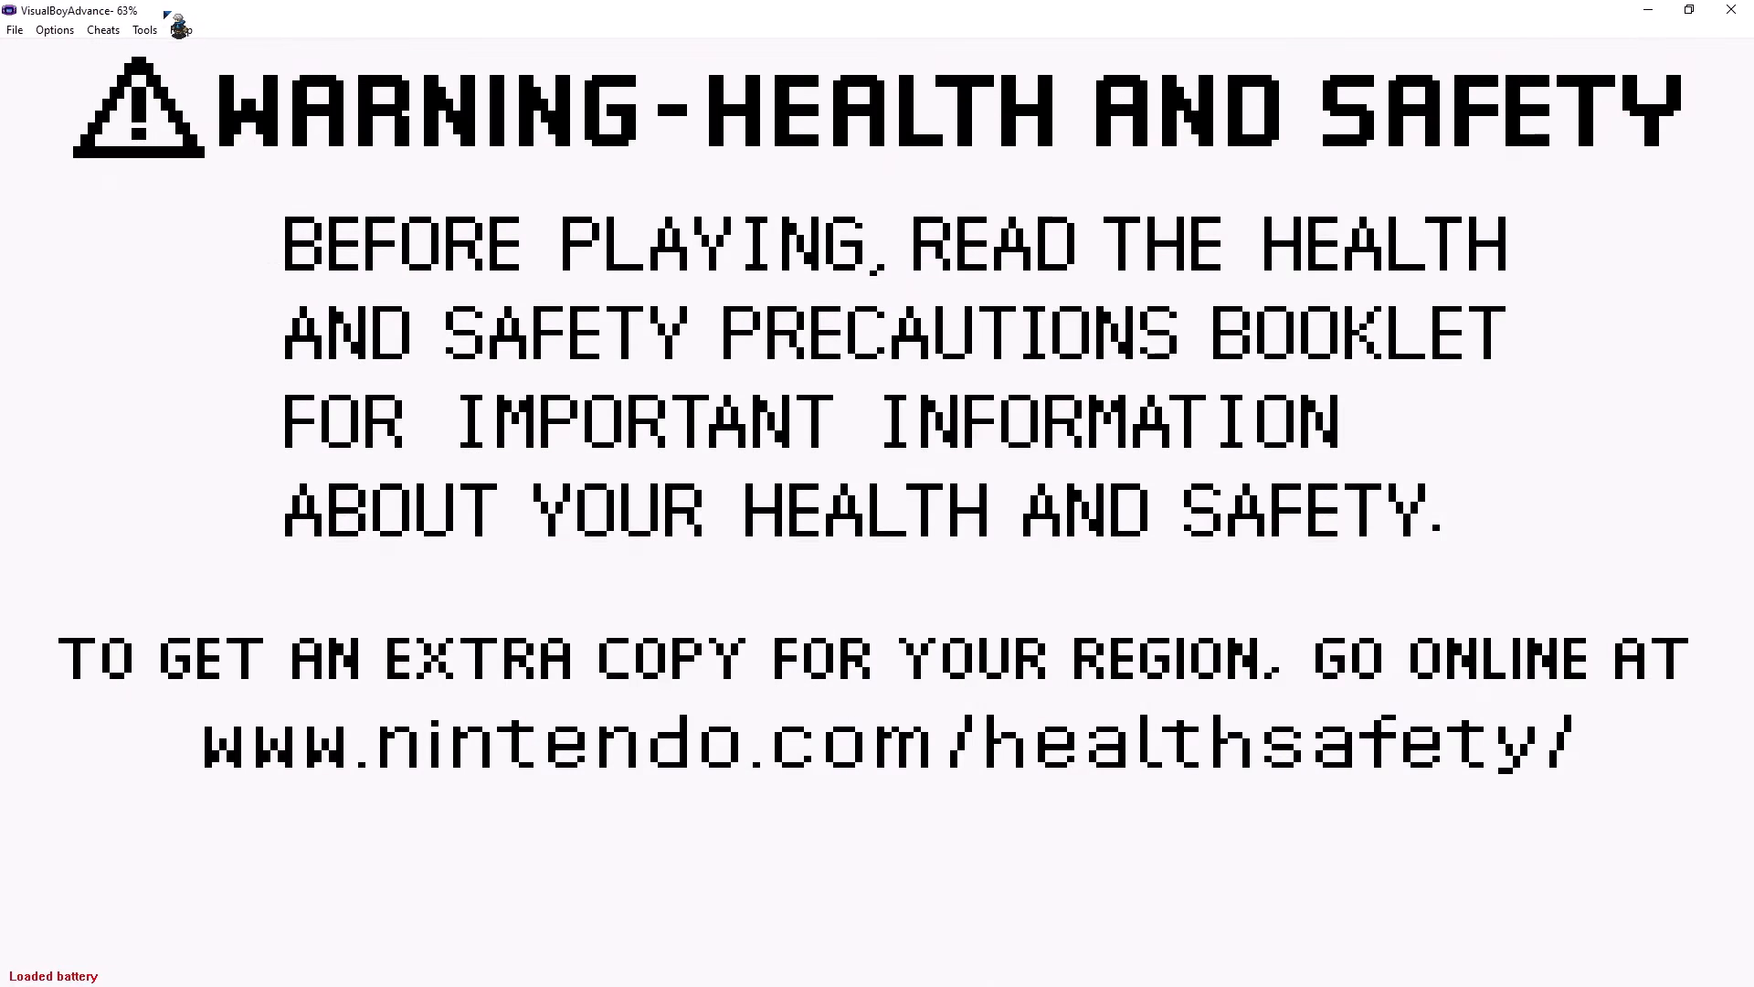
- Skip the game's intro and title screens and open the Extras menu
{"action": "key", "text": "z"}
{"action": "key", "text": "space"}
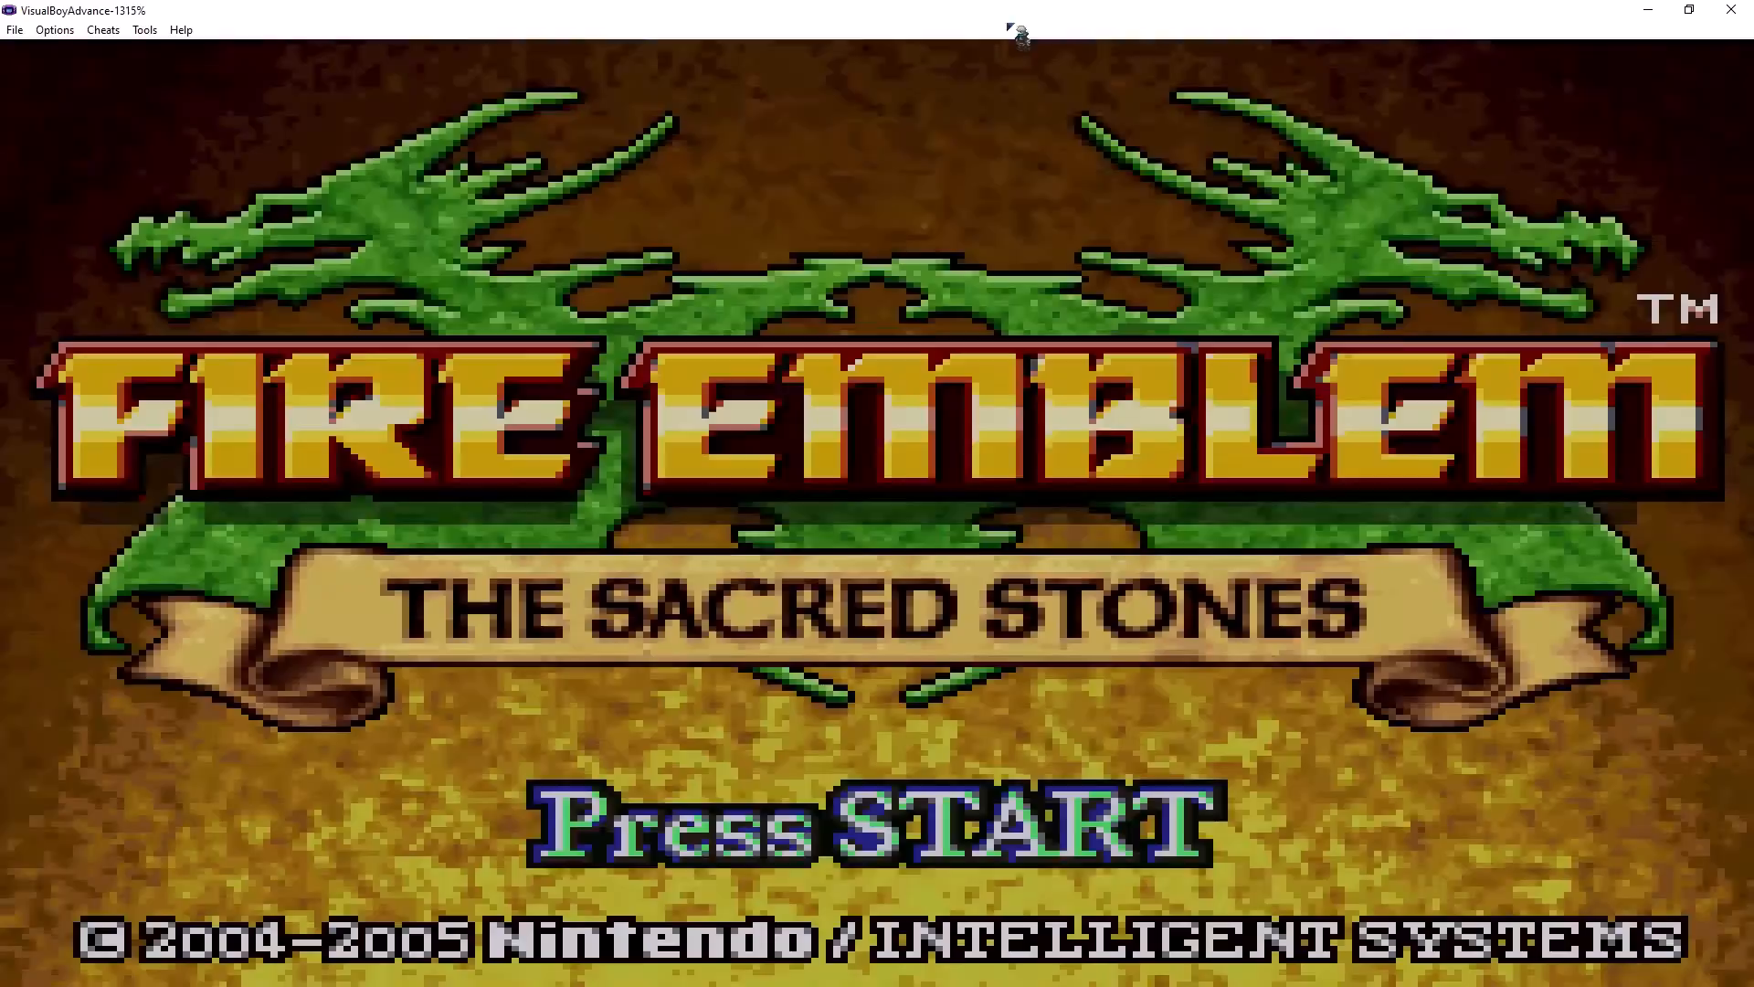
{"action": "key", "text": "Return"}
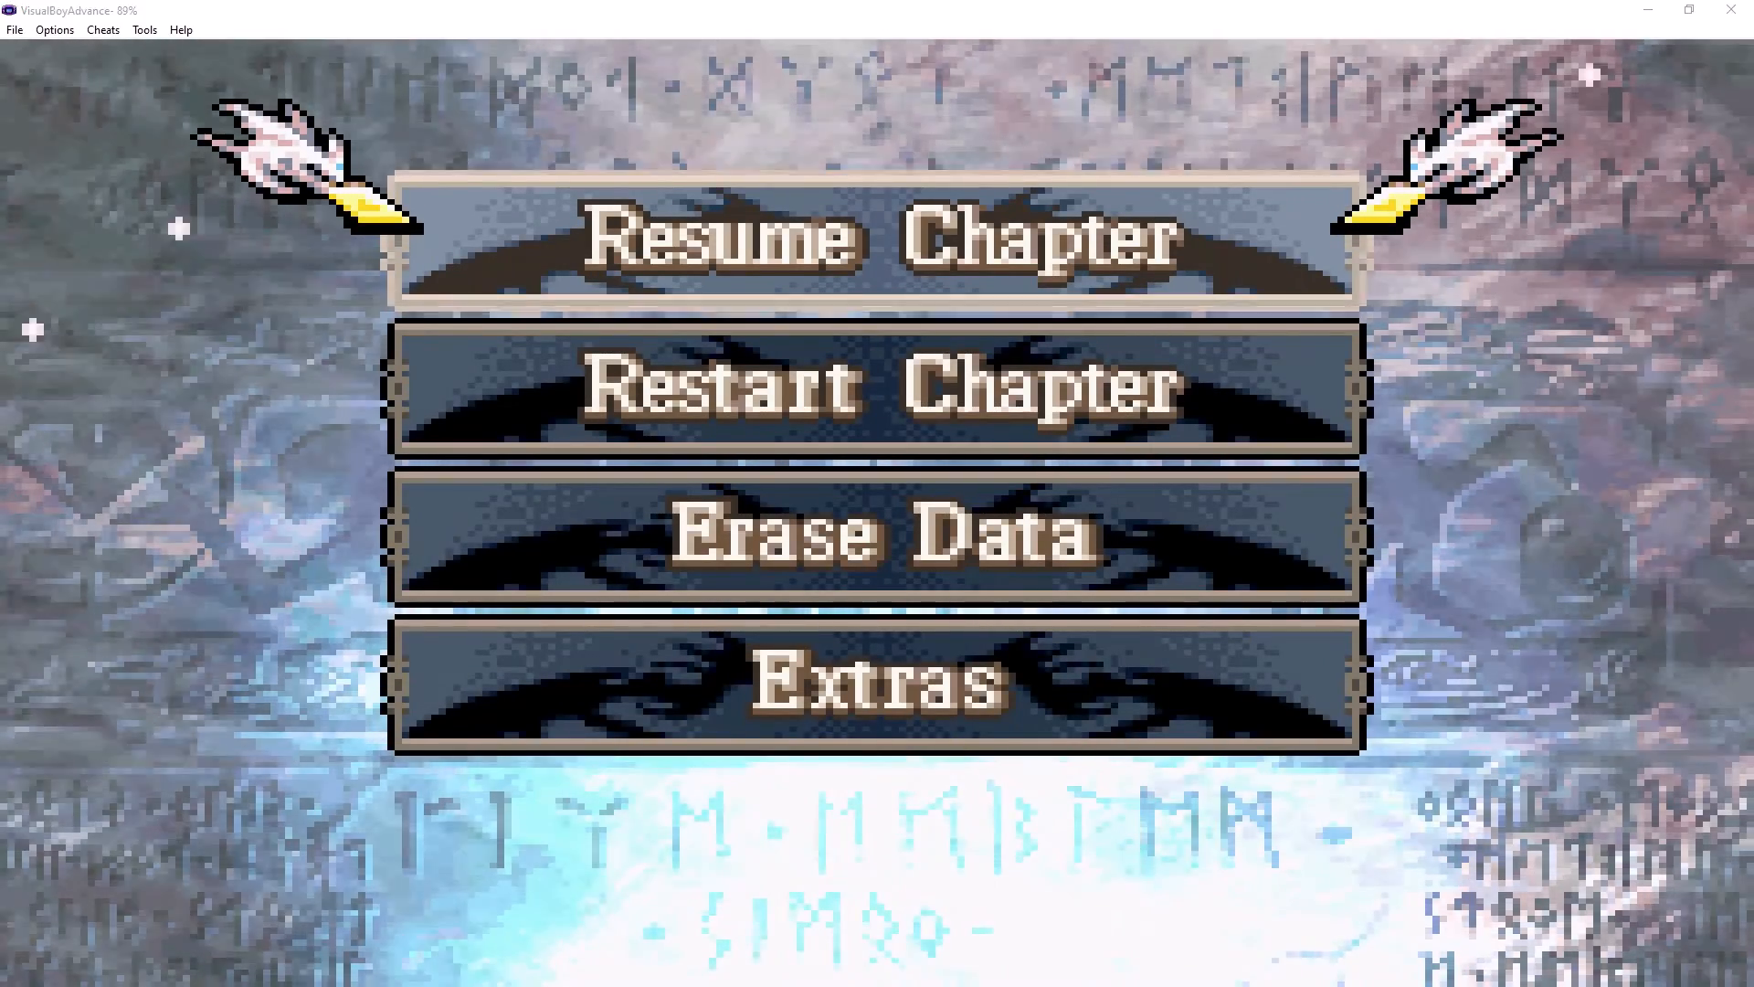
{"action": "key", "text": "Up"}
{"action": "key", "text": "z"}
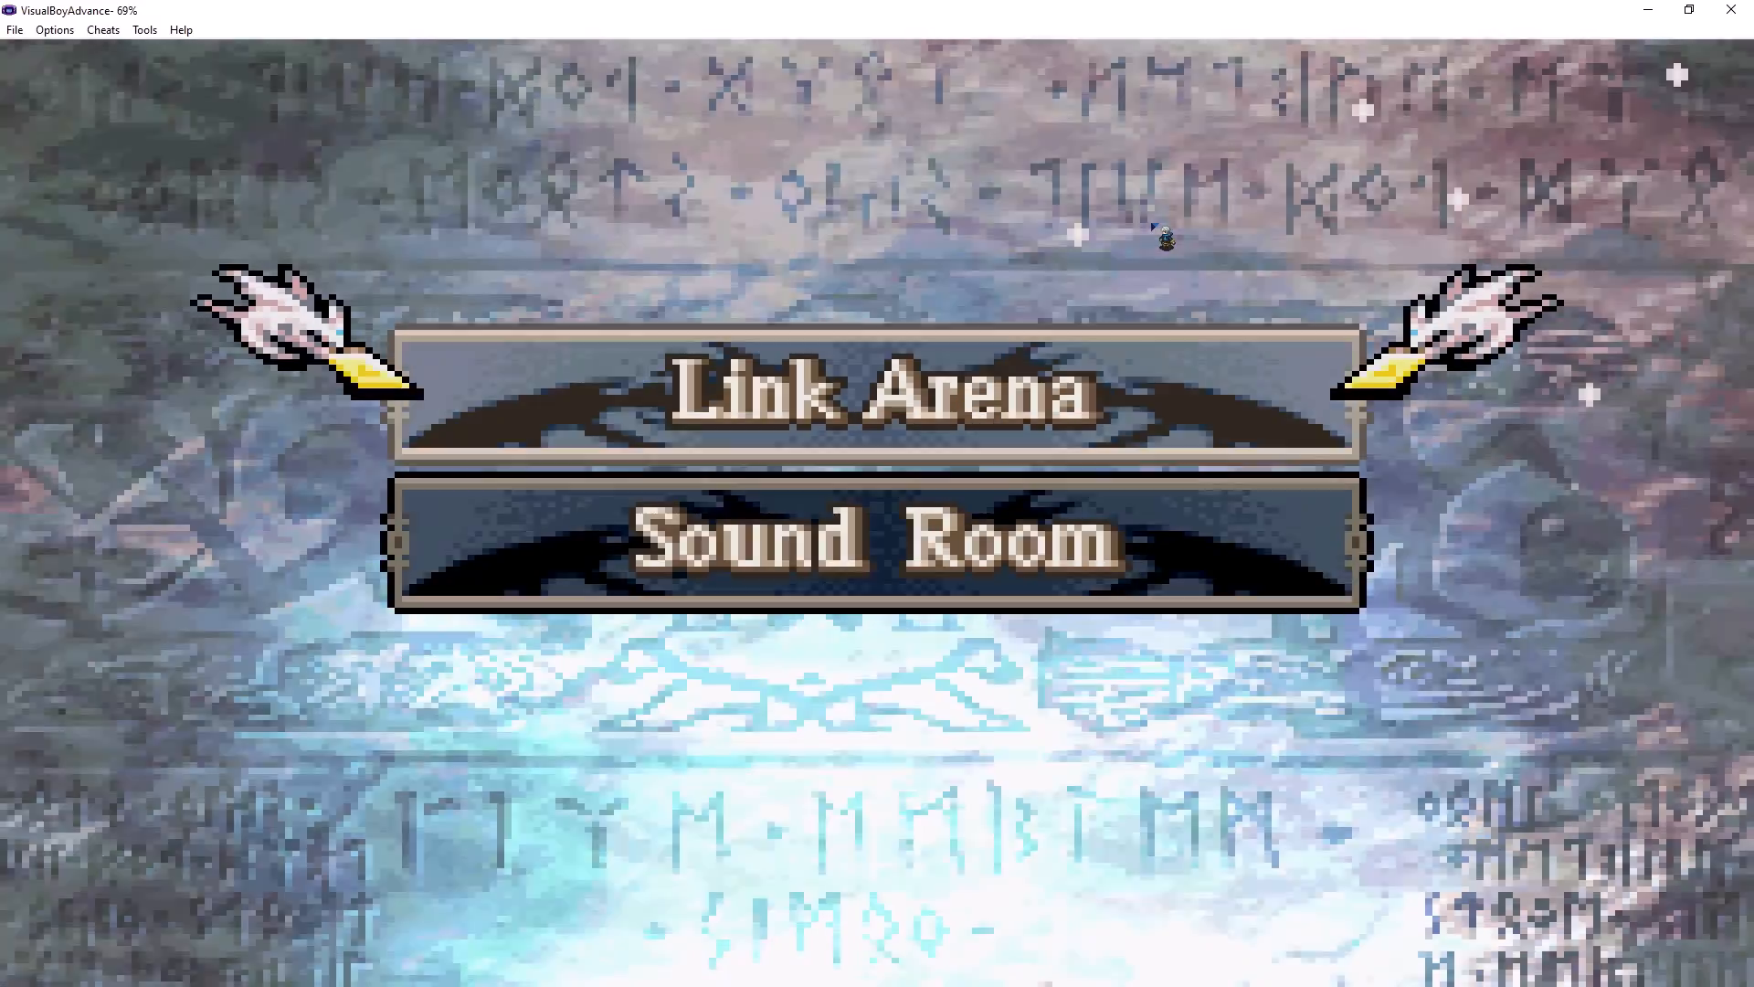
- Select track 70, FE11 ~ Clash Of Two Virtues, in the Sound Room to hear its volume, and close the emulator
{"action": "key", "text": "z"}
{"action": "key", "text": "x"}
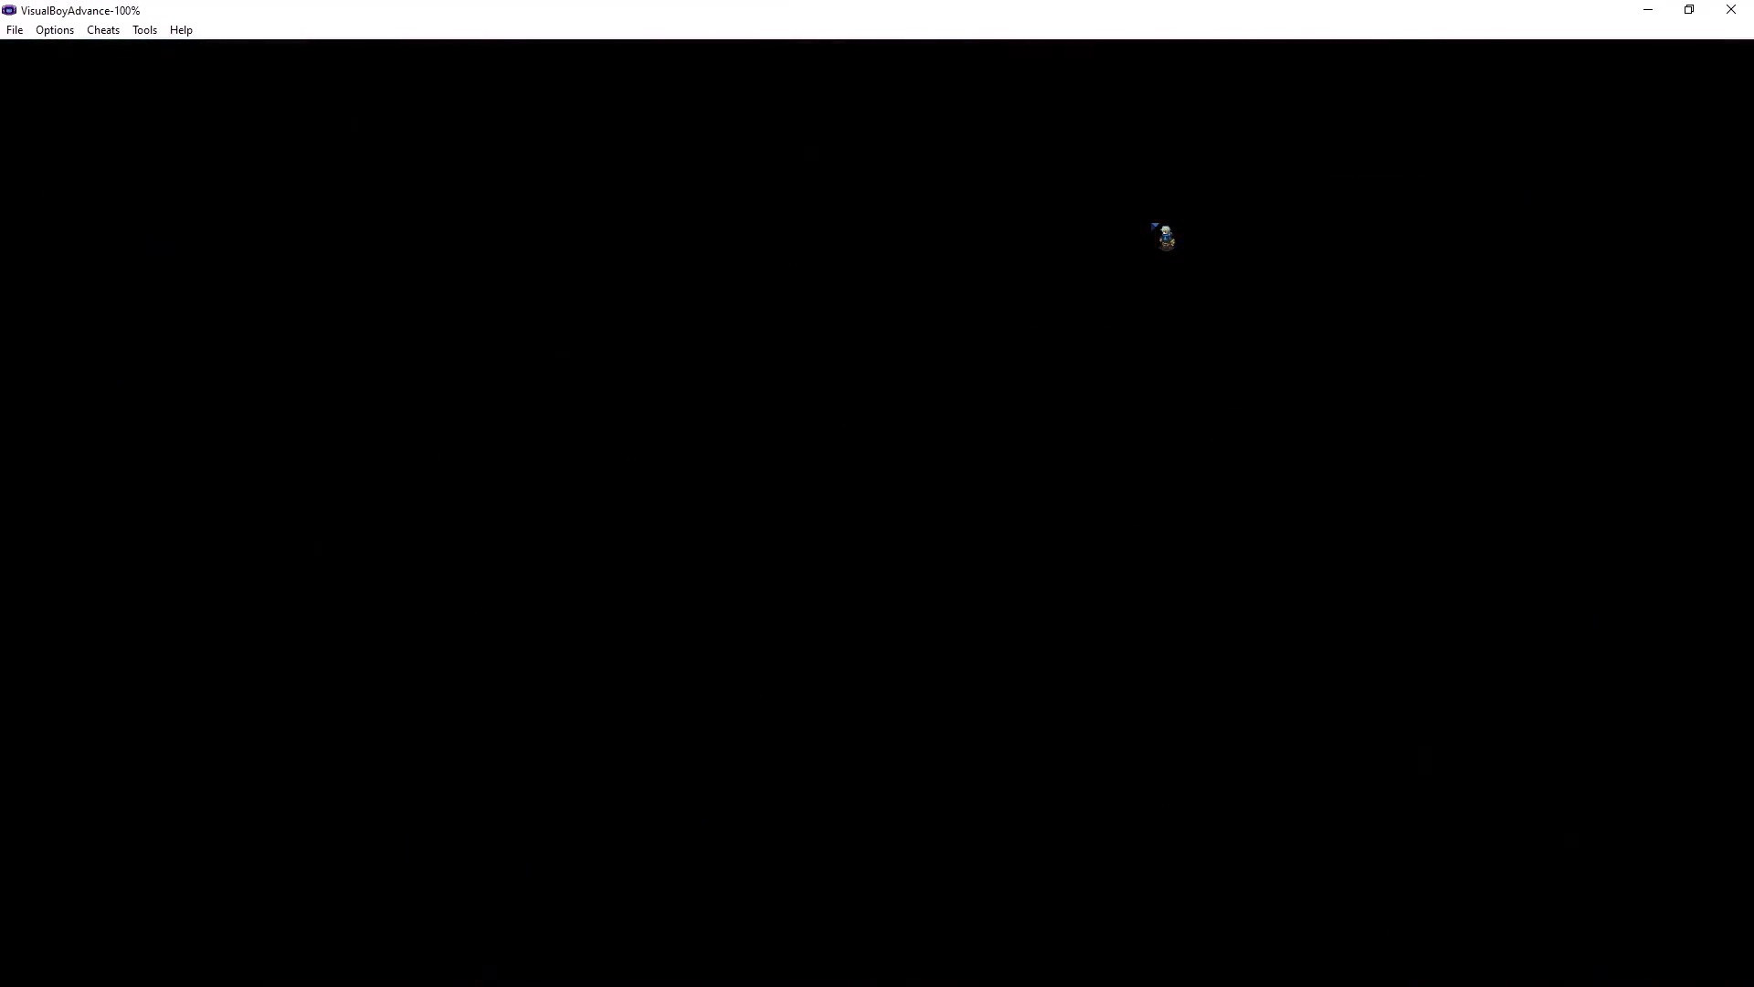
{"action": "key", "text": "z"}
{"action": "key", "text": "Up"}
{"action": "key", "text": "Right"}
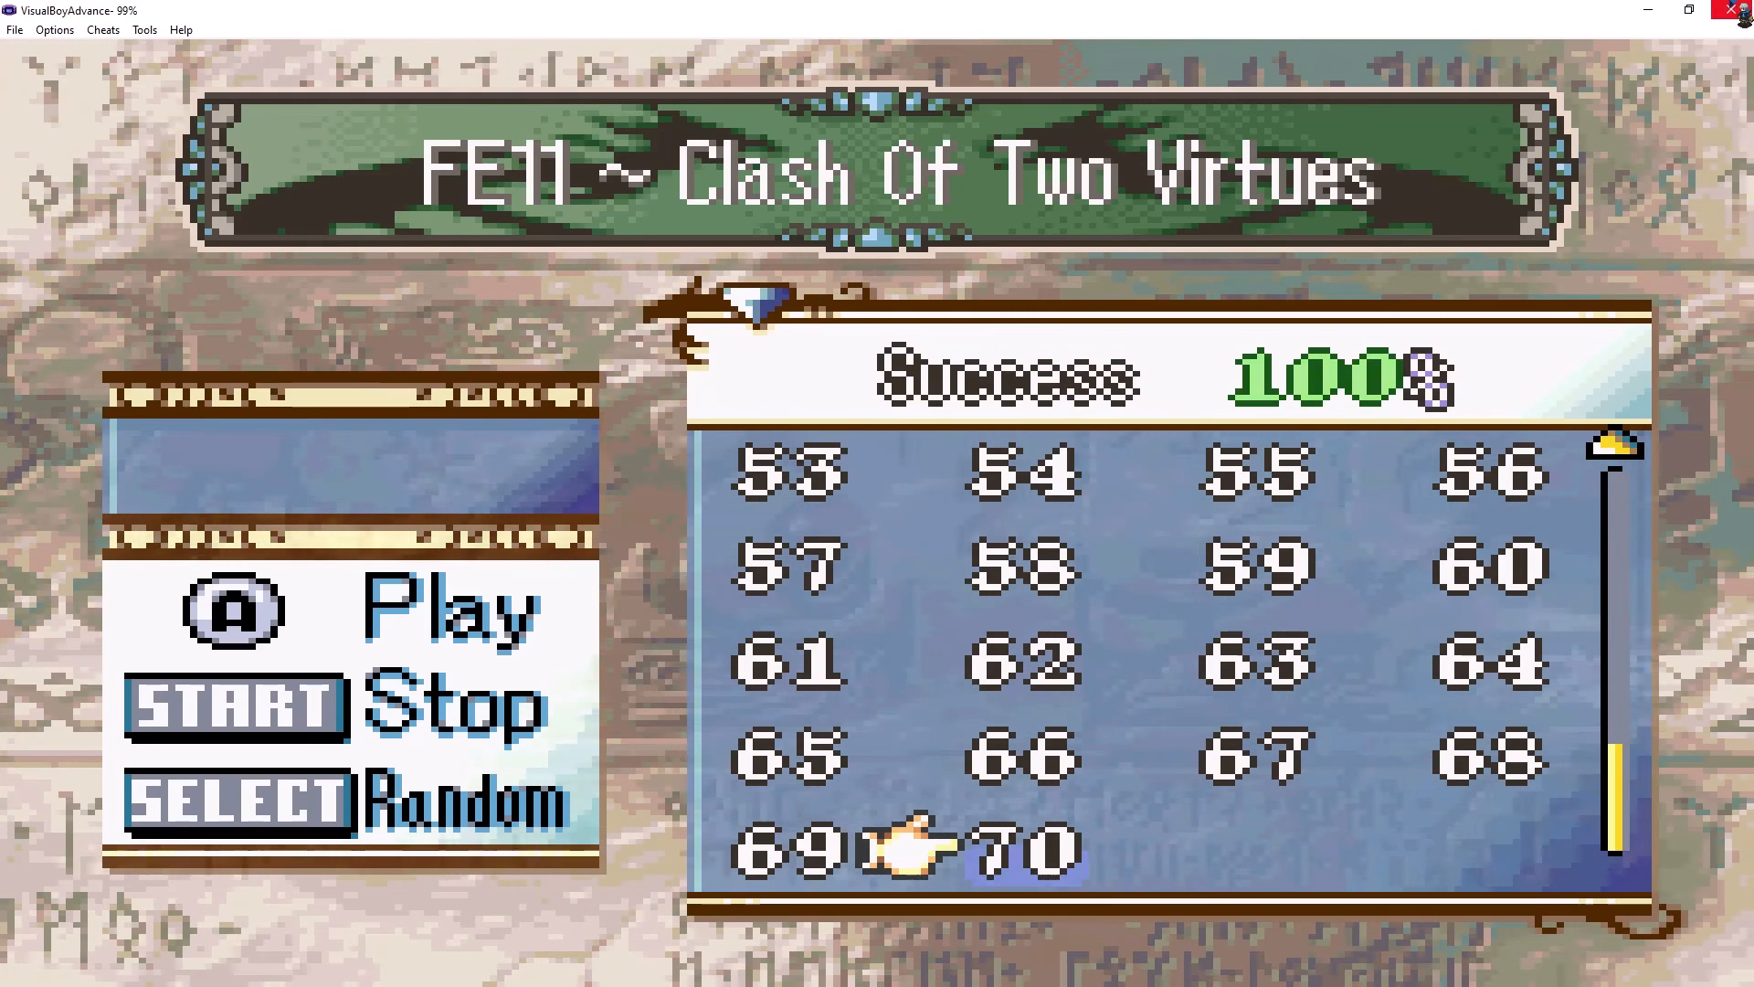
{"action": "left_click", "coordinate": [1731, 9]}
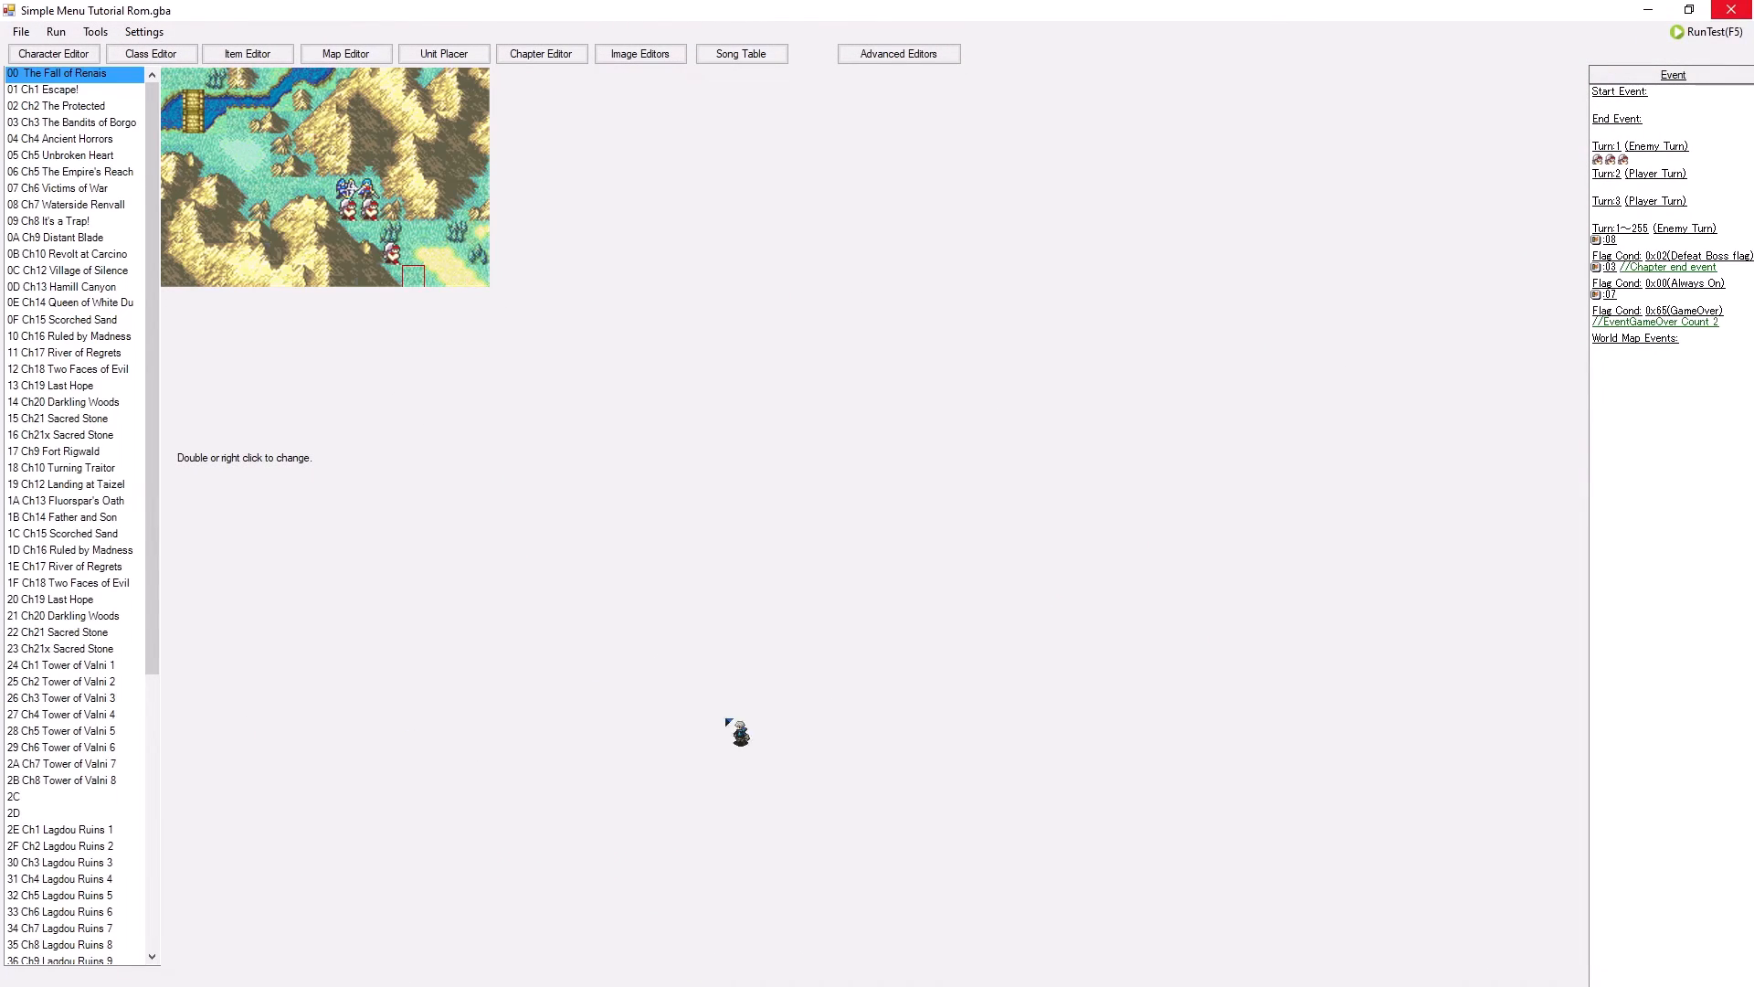
- Open track 03E7 from the Song Table in the Song Track Editor and load another ROM for importing a song from another GBA game
{"action": "left_click", "coordinate": [770, 55]}
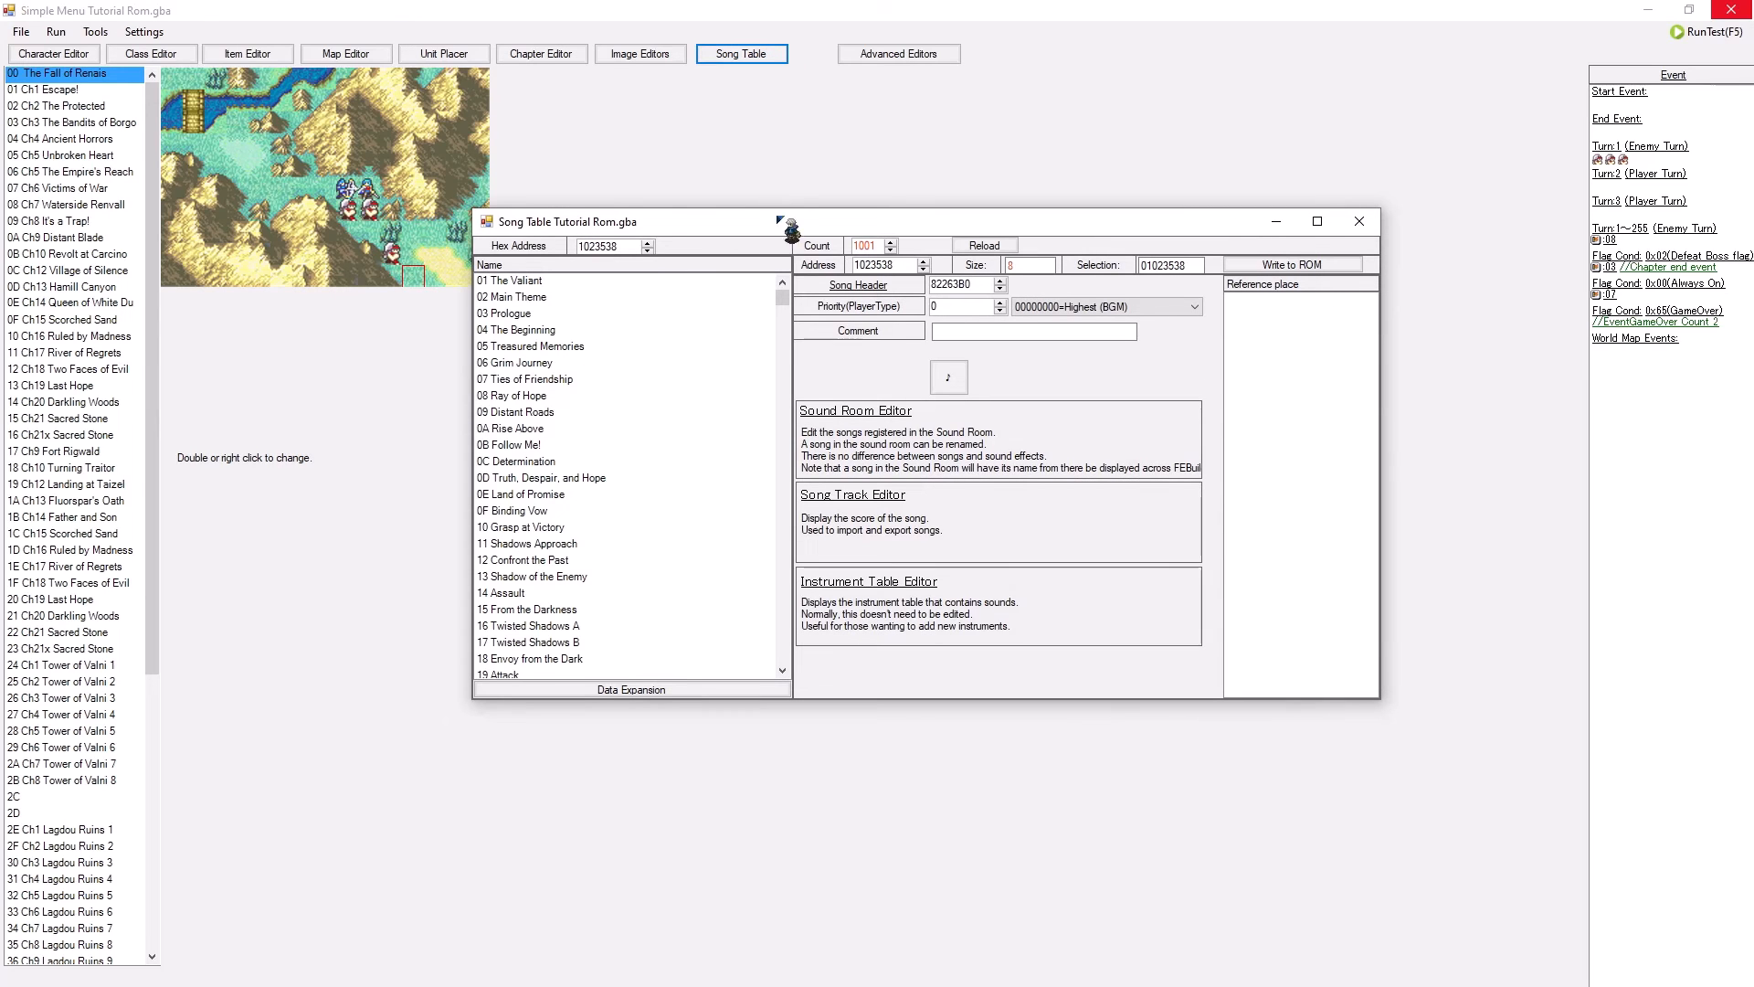
{"action": "left_click_drag", "start_coordinate": [785, 222], "coordinate": [897, 280]}
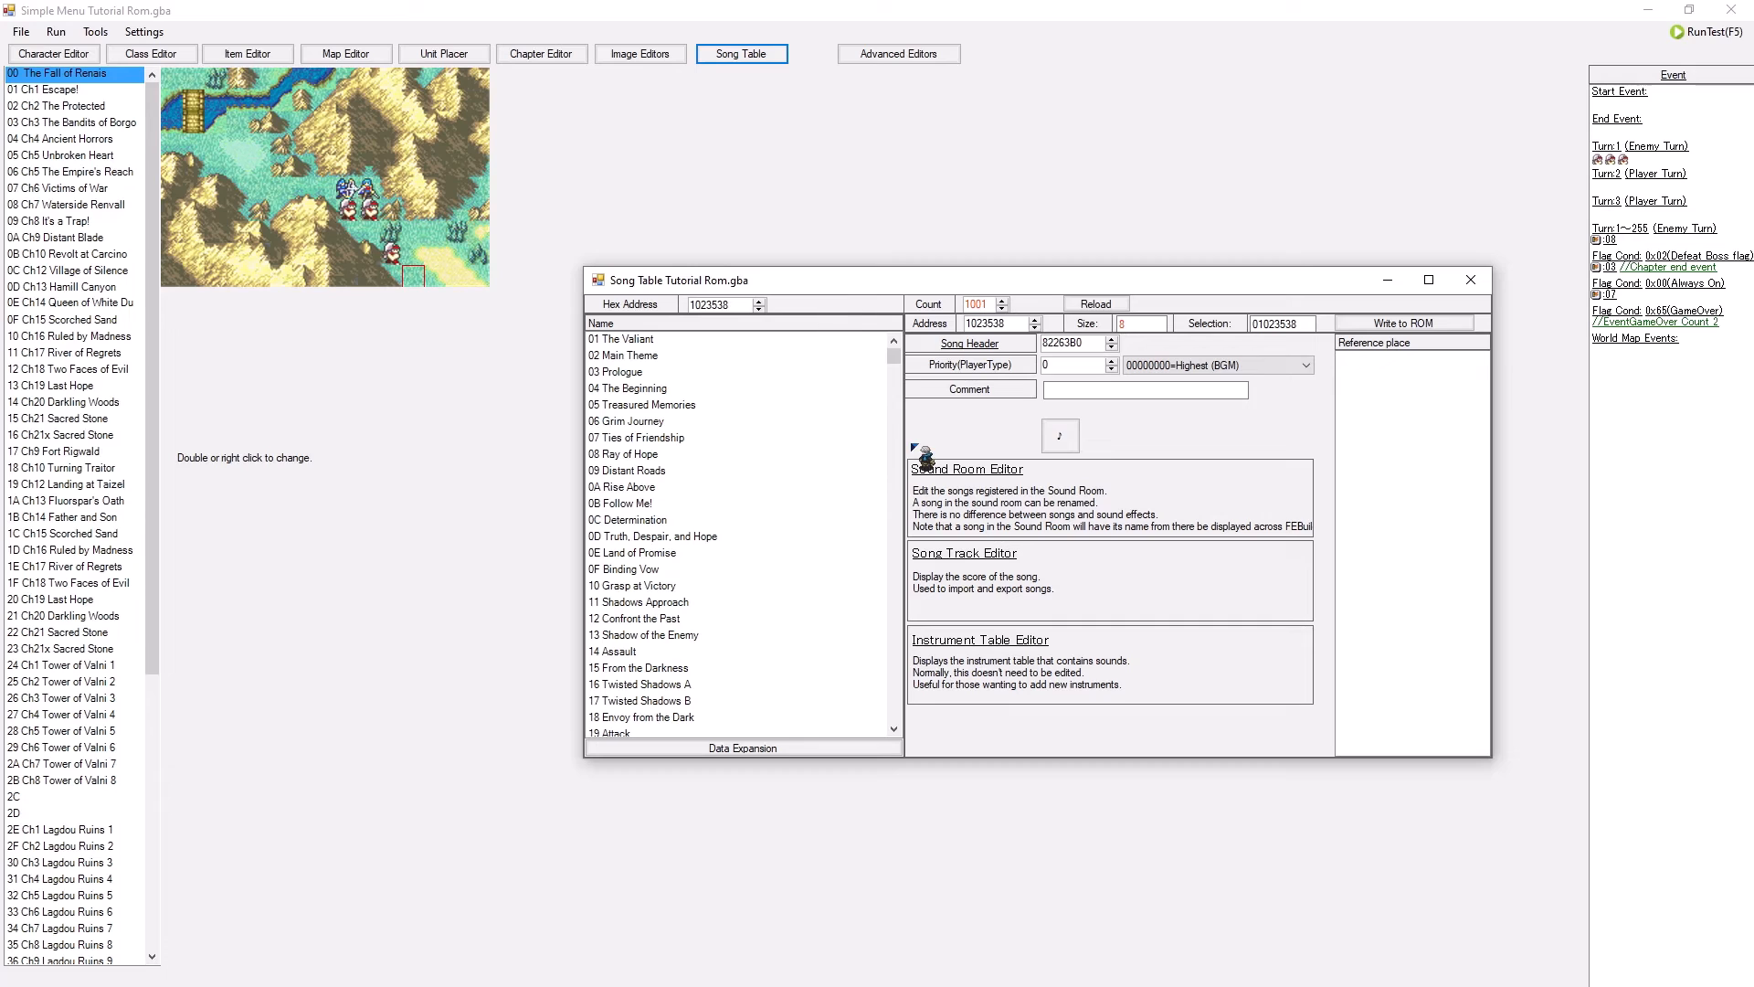
{"action": "left_click_drag", "start_coordinate": [894, 357], "coordinate": [893, 757]}
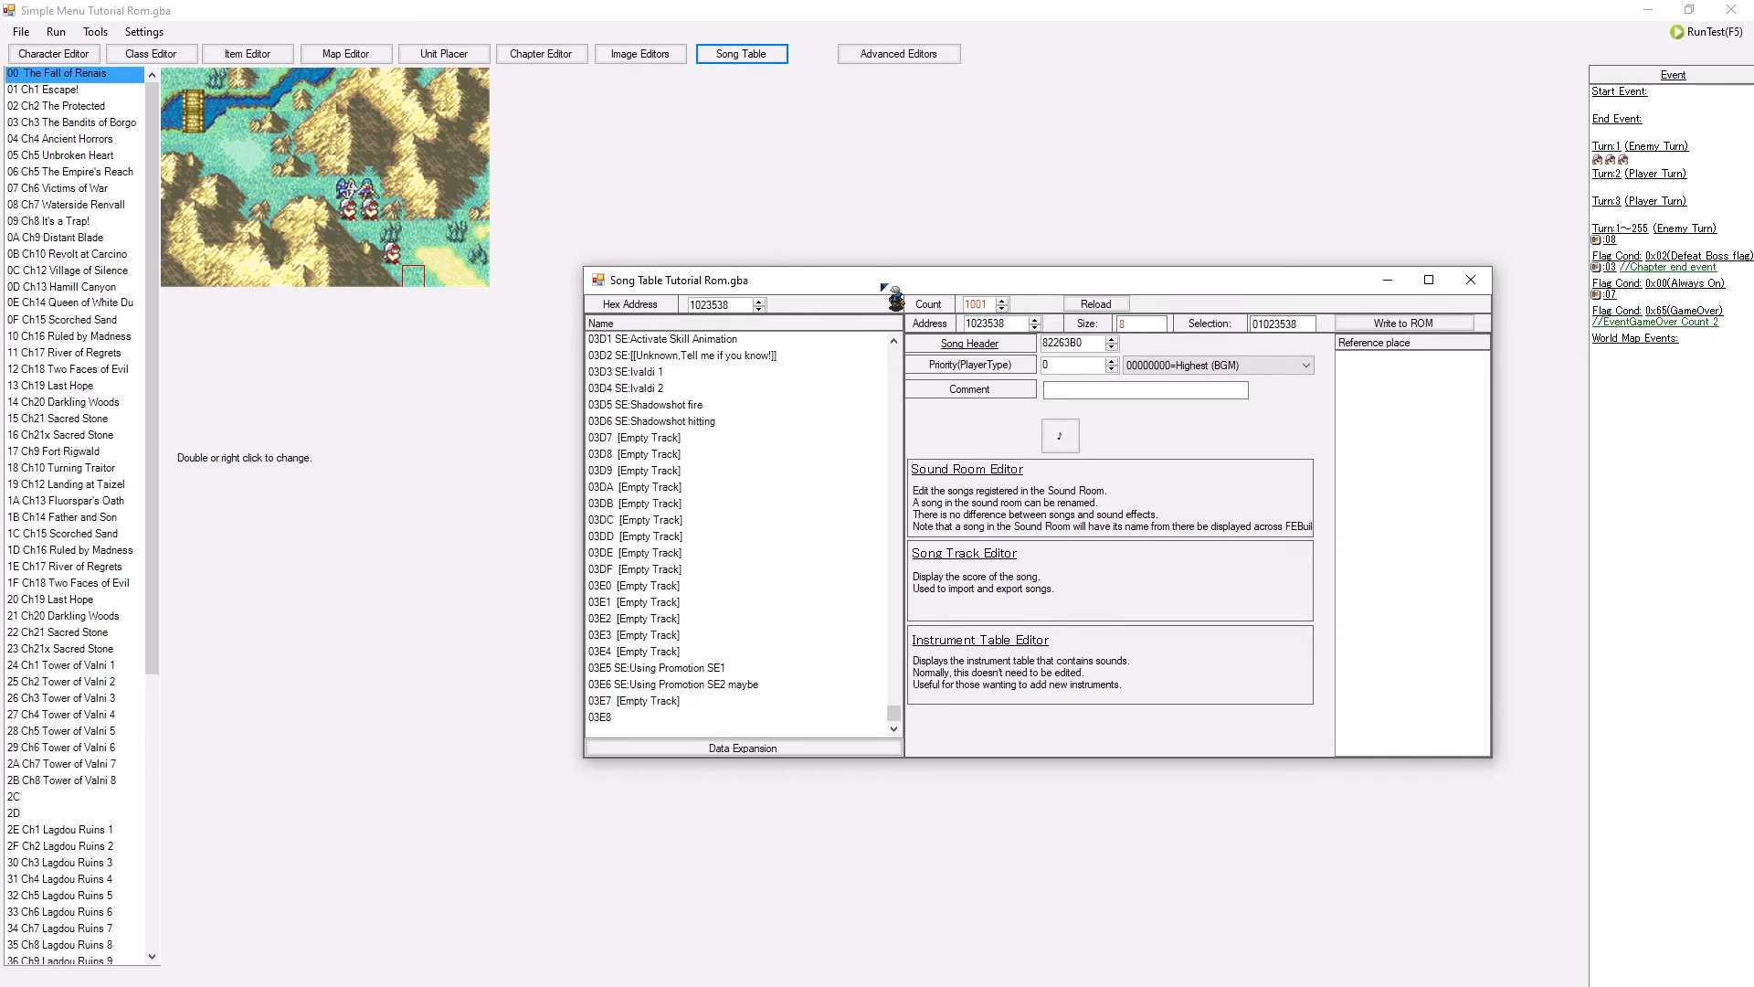
{"action": "left_click_drag", "start_coordinate": [883, 286], "coordinate": [788, 197]}
{"action": "left_click", "coordinate": [612, 611]}
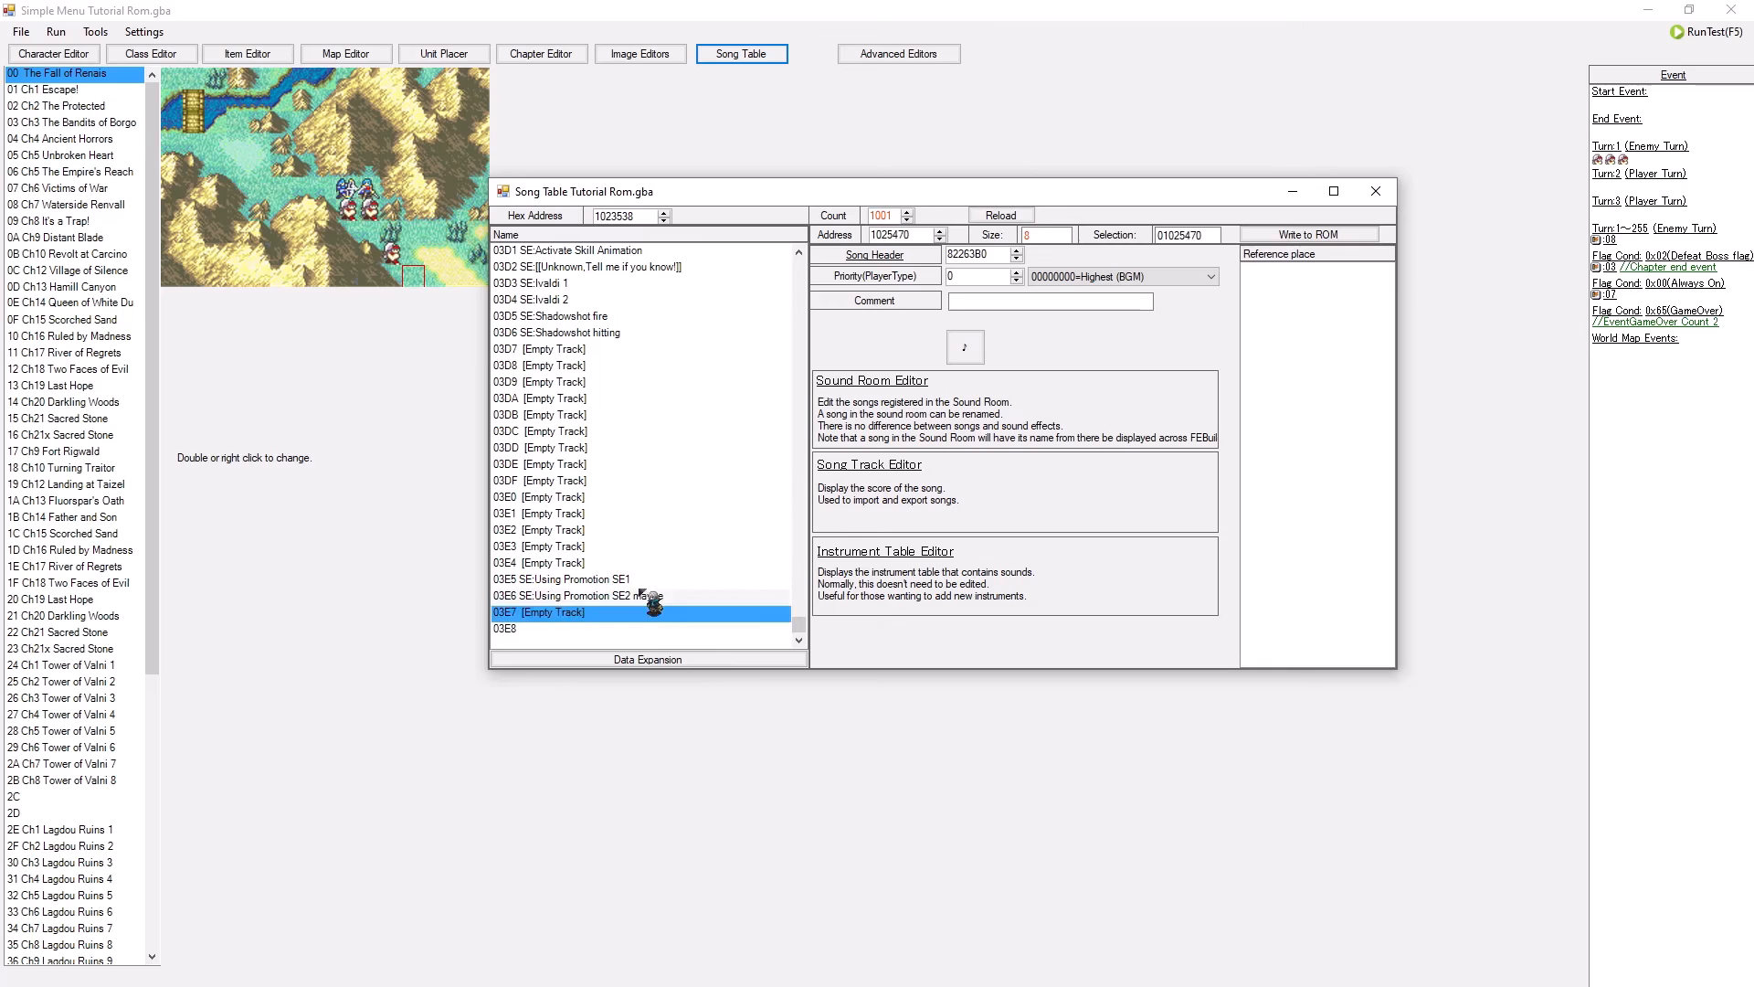
{"action": "left_click", "coordinate": [886, 474]}
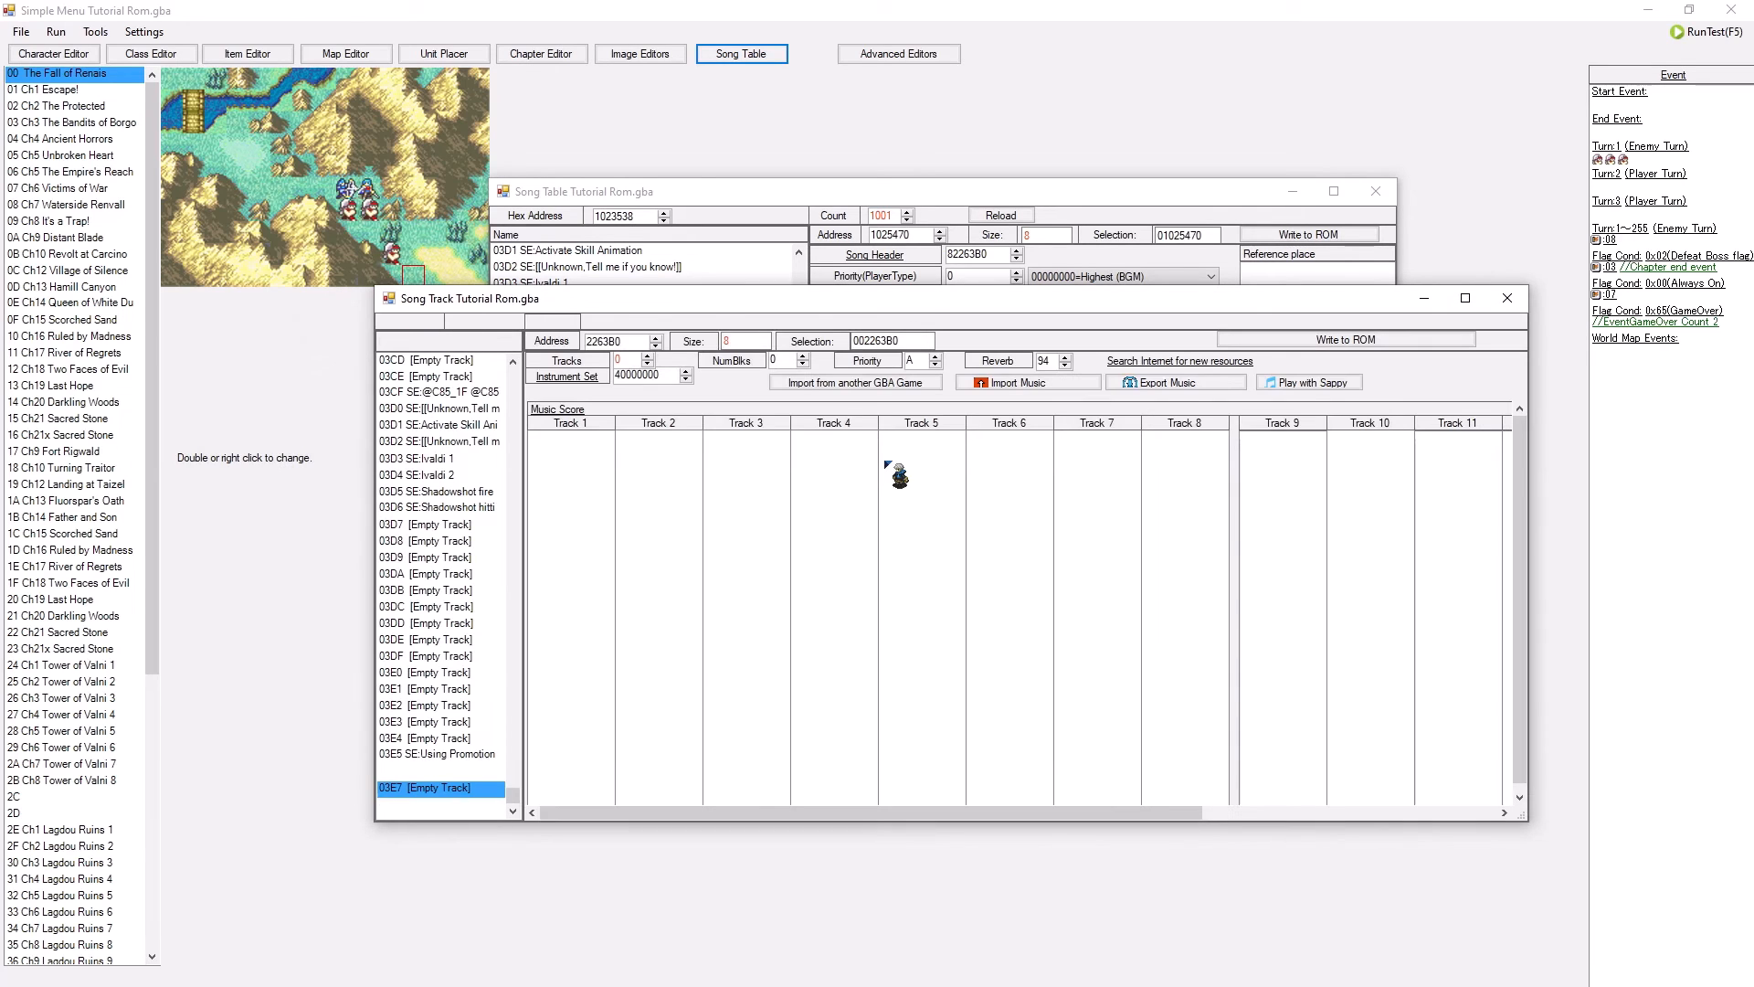
{"action": "left_click", "coordinate": [877, 385]}
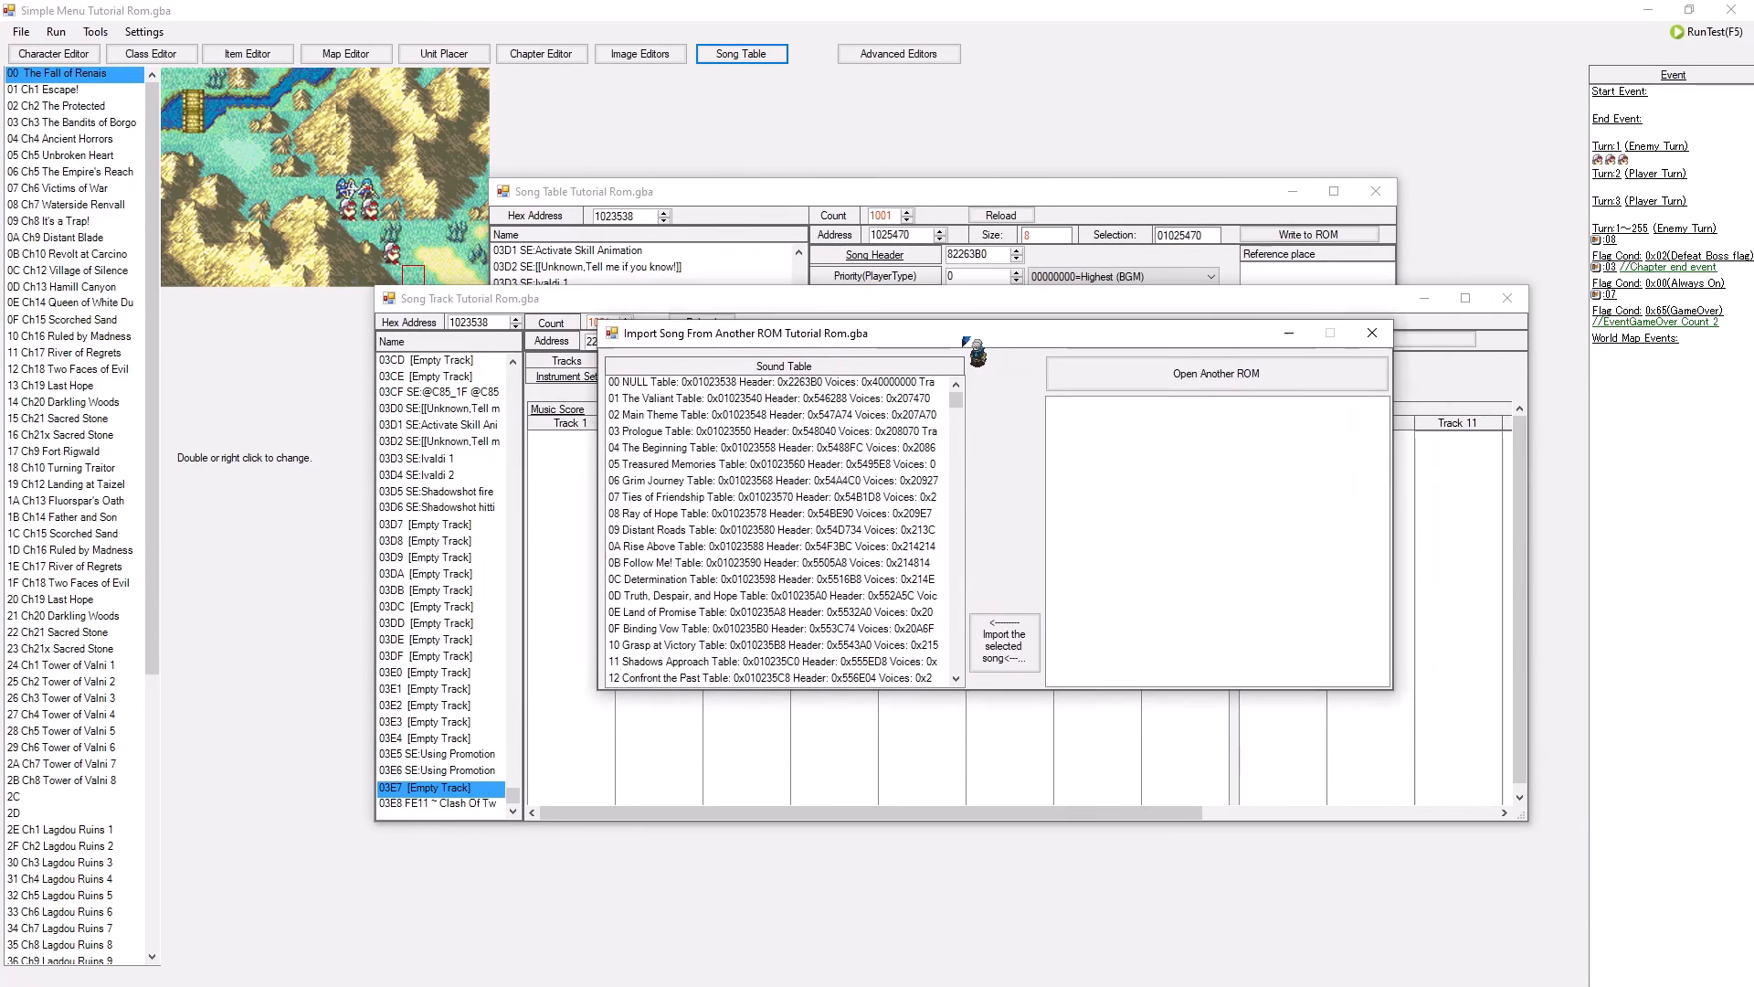
{"action": "left_click_drag", "start_coordinate": [965, 339], "coordinate": [950, 364]}
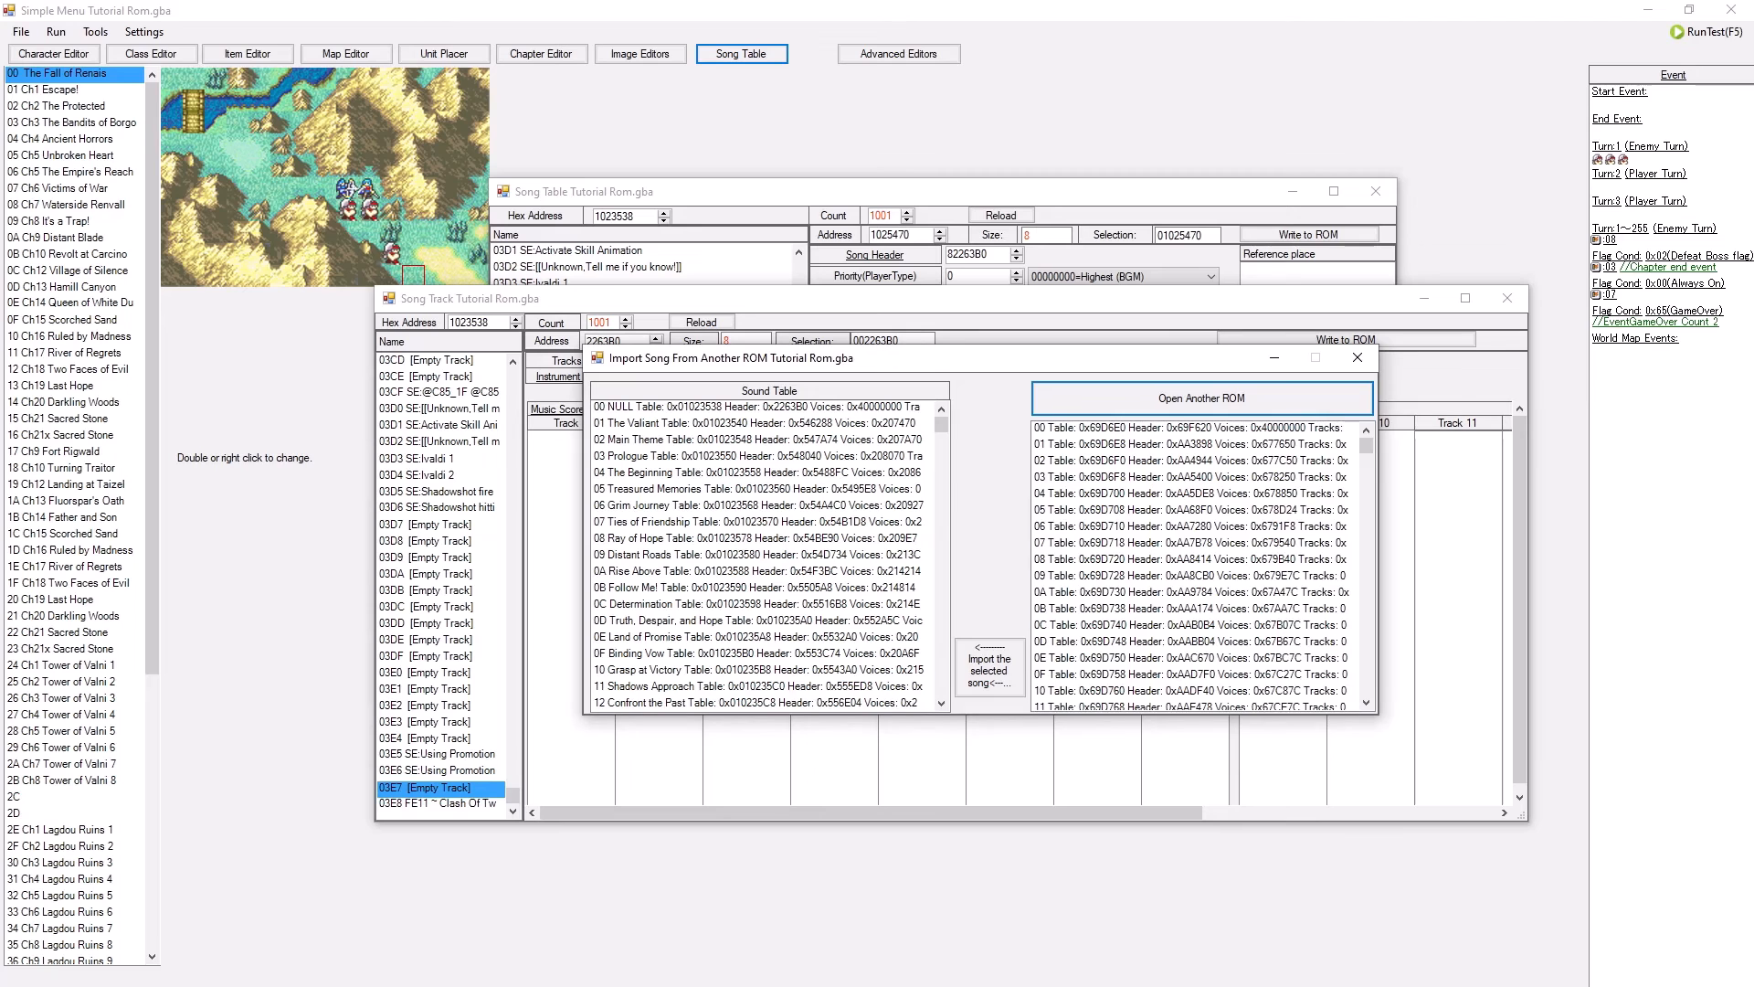
- Browse the other ROM's song list and select song 2C
{"action": "scroll", "coordinate": [1096, 585], "scroll_direction": "down", "scroll_amount": 12}
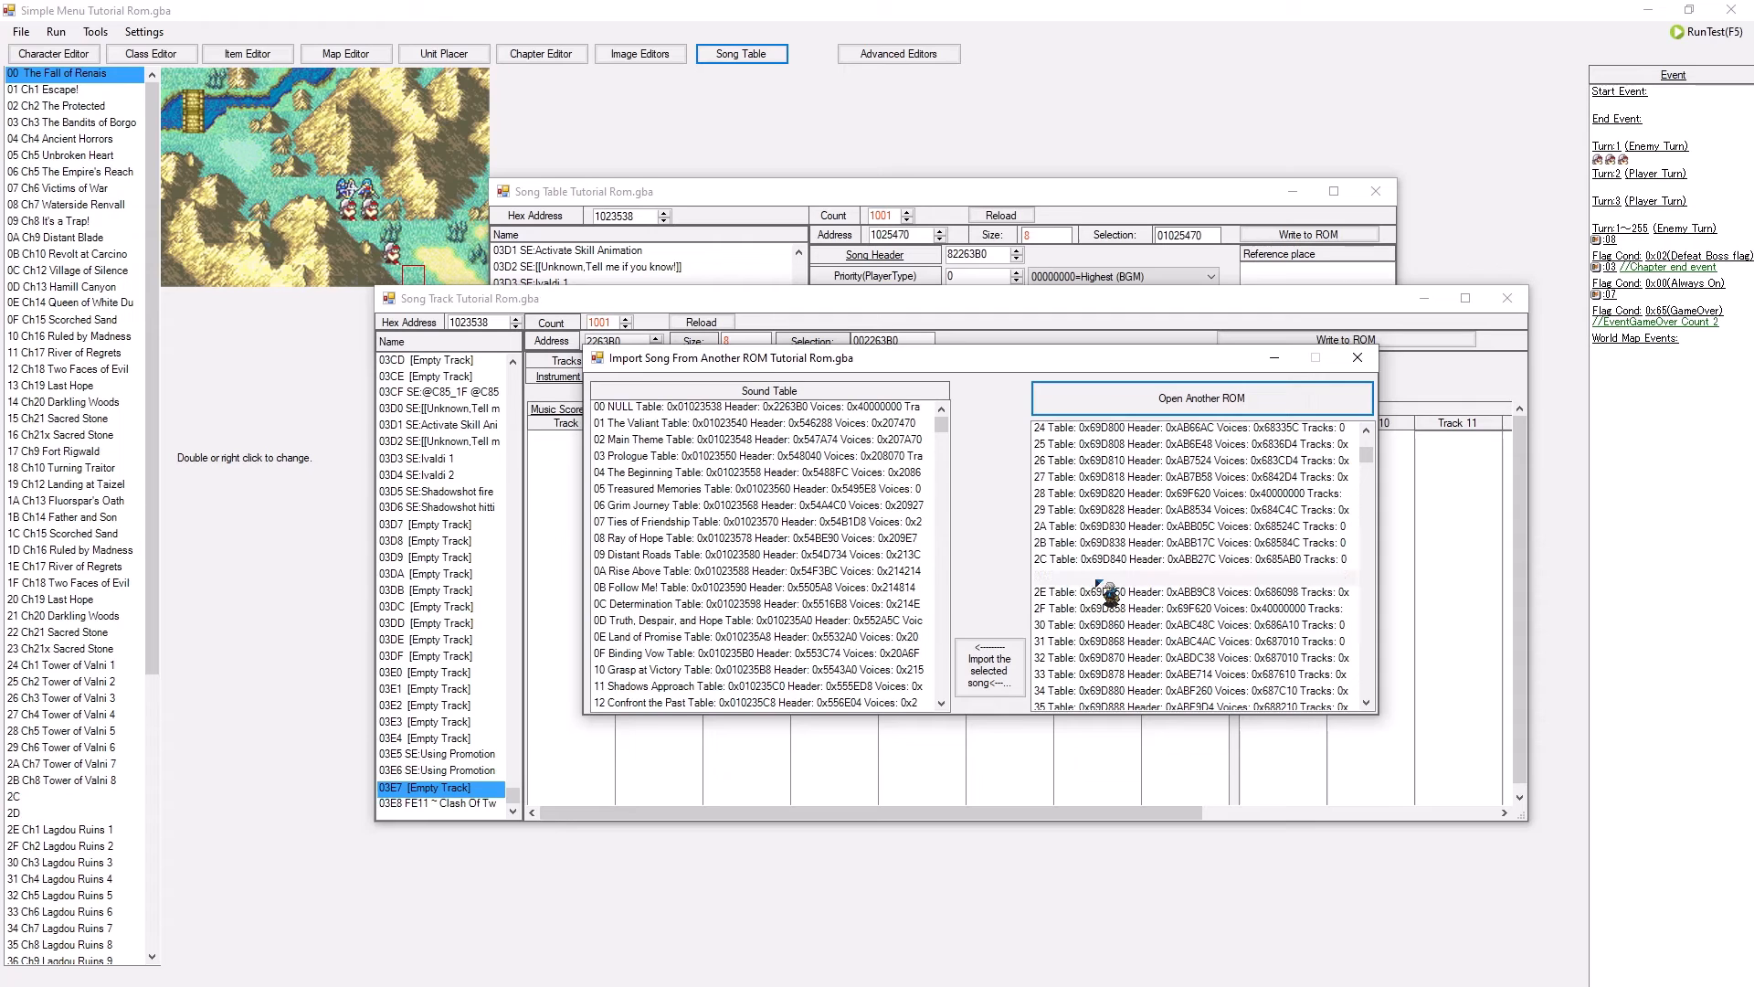
{"action": "scroll", "coordinate": [1105, 603], "scroll_direction": "up", "scroll_amount": 2}
{"action": "scroll", "coordinate": [1101, 614], "scroll_direction": "down", "scroll_amount": 2}
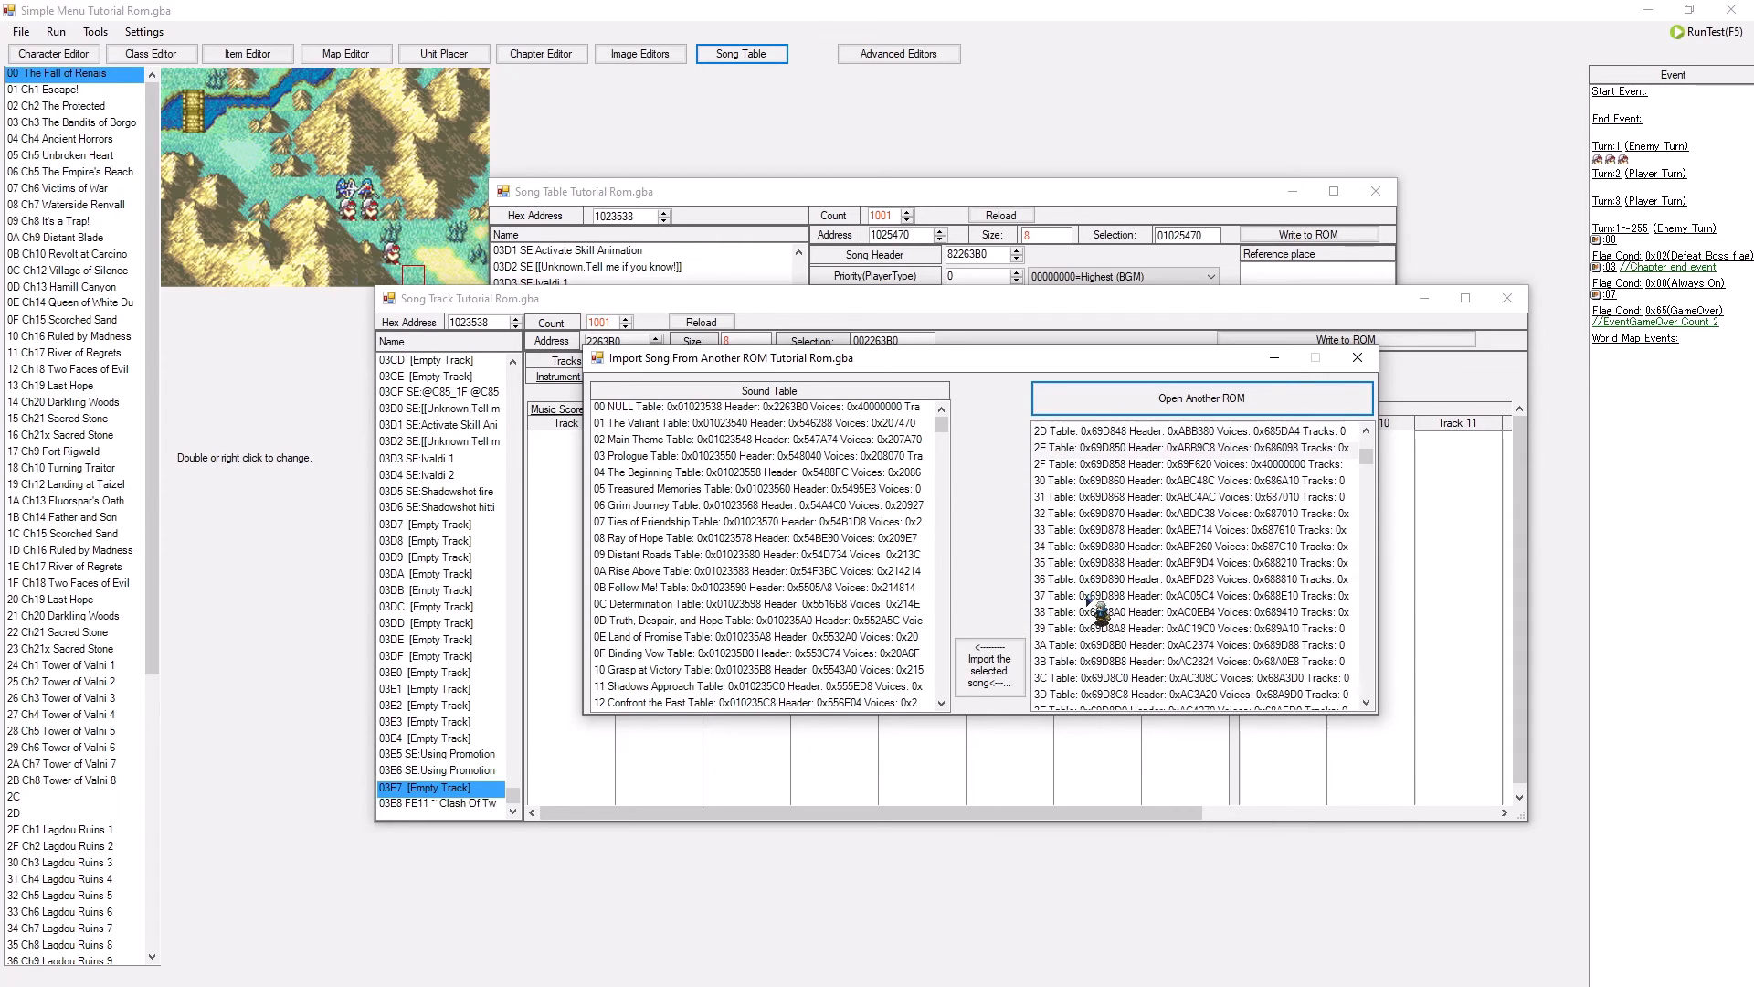
{"action": "left_click", "coordinate": [1066, 563]}
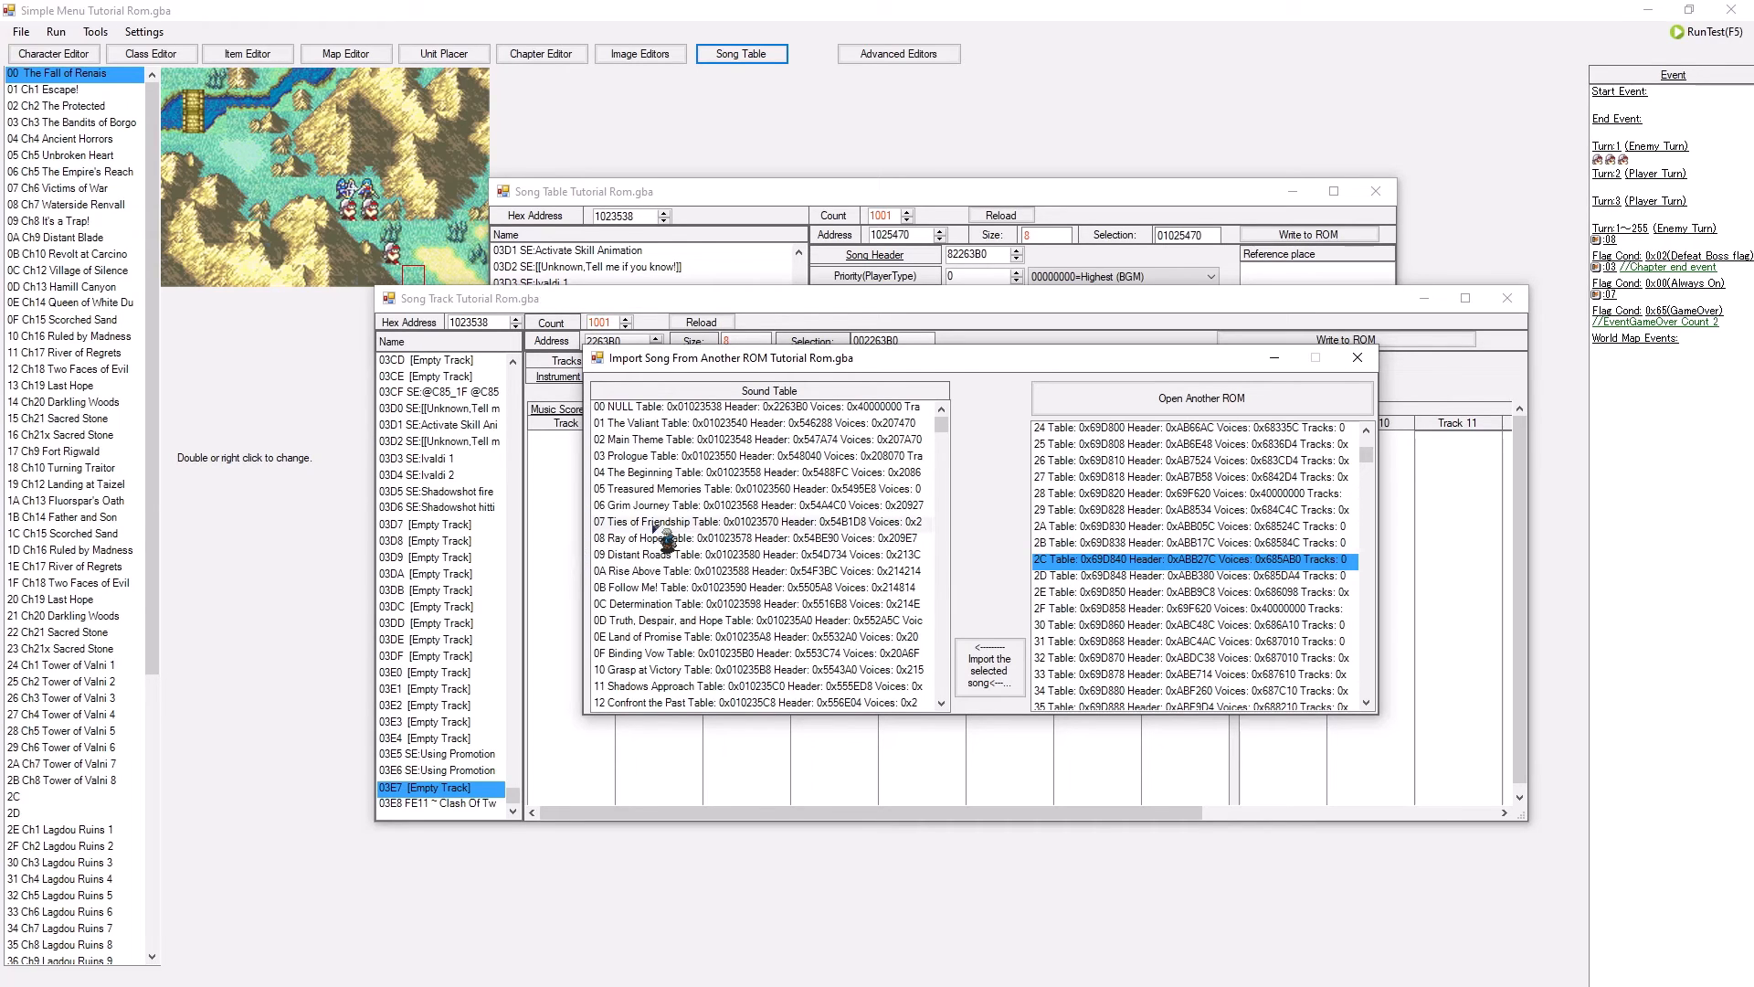
{"action": "scroll", "coordinate": [1185, 540], "scroll_direction": "up", "scroll_amount": 6}
{"action": "scroll", "coordinate": [1181, 537], "scroll_direction": "up", "scroll_amount": 6}
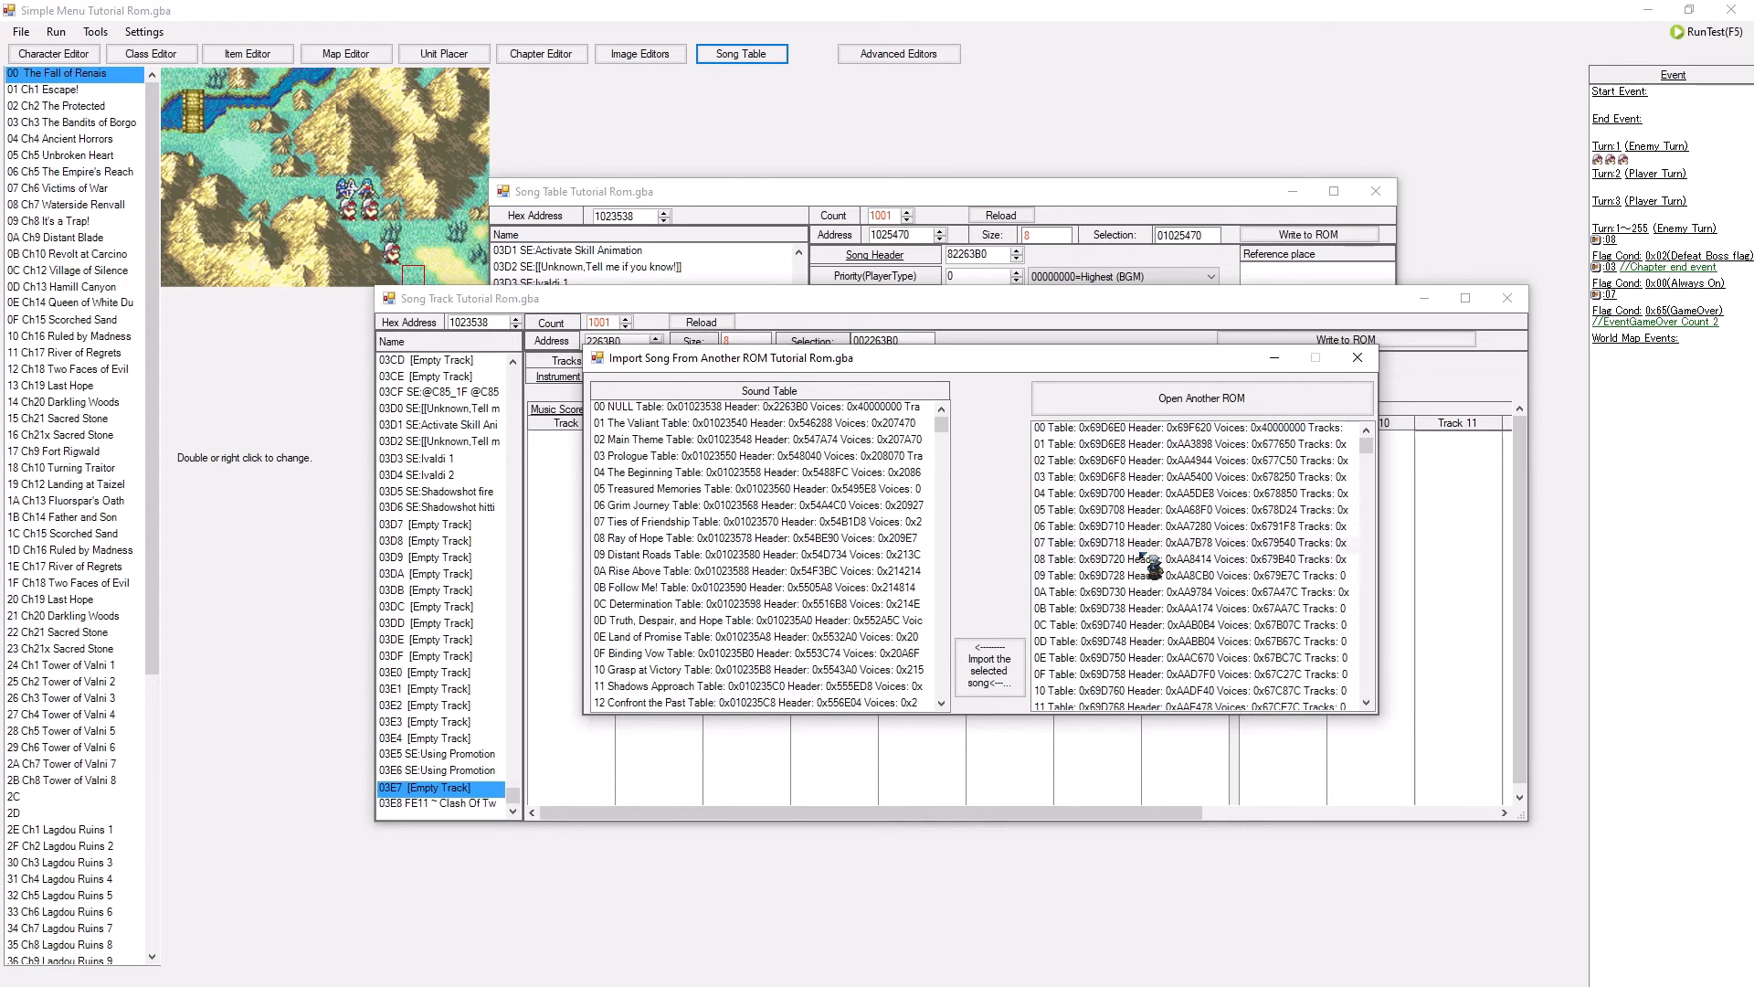
- Go through songs 0A to 0F one by one in the other ROM's song list
{"action": "left_click", "coordinate": [1069, 593]}
{"action": "scroll", "coordinate": [1067, 594], "scroll_direction": "down", "scroll_amount": 1}
{"action": "left_click", "coordinate": [1065, 562]}
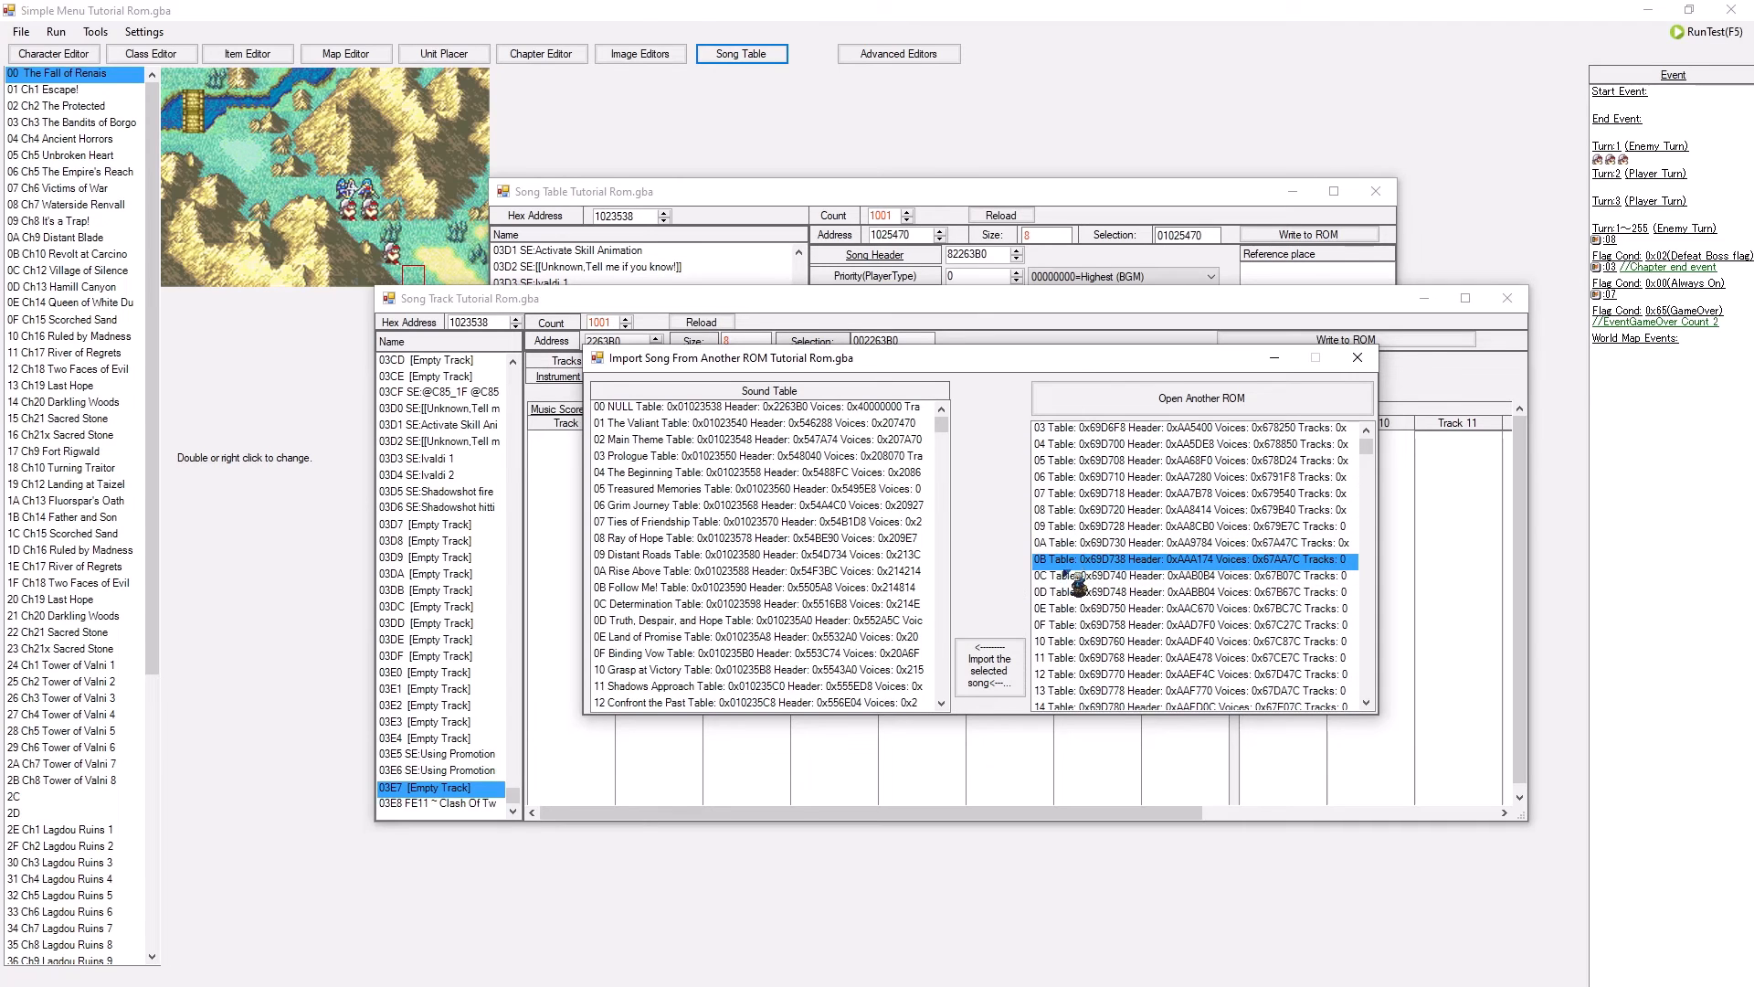
{"action": "left_click", "coordinate": [1062, 576]}
{"action": "left_click", "coordinate": [1064, 592]}
{"action": "left_click", "coordinate": [1065, 608]}
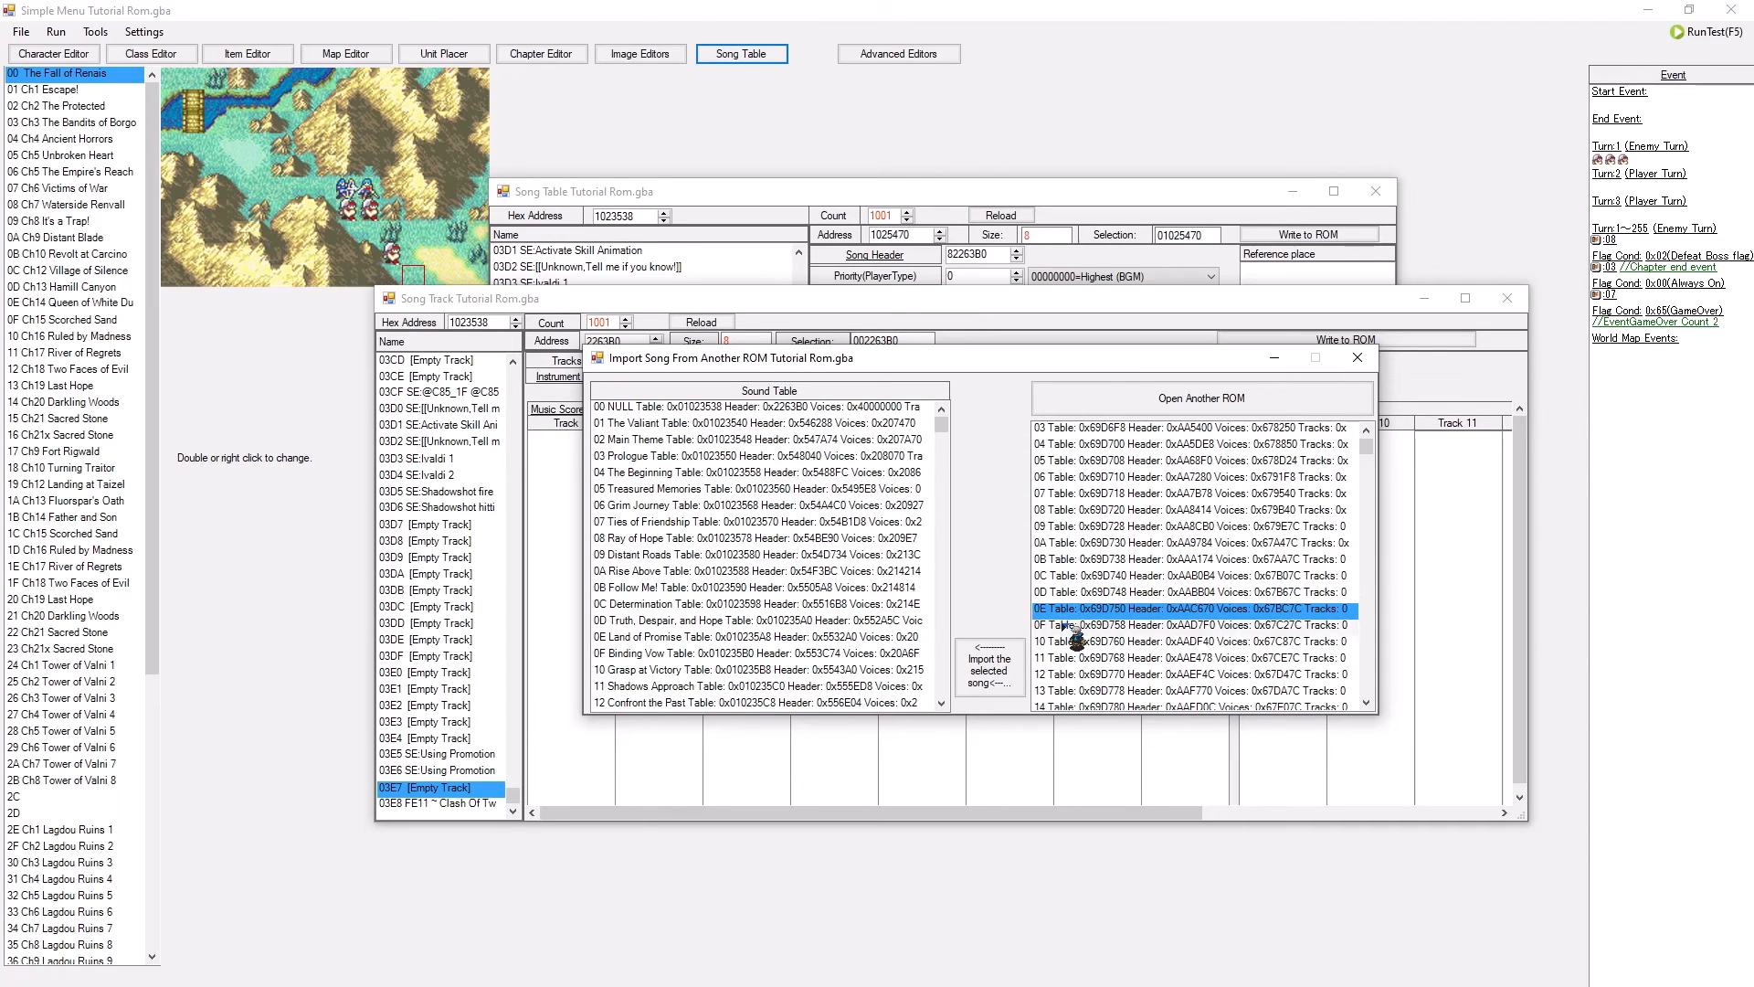
{"action": "left_click", "coordinate": [1067, 624]}
{"action": "scroll", "coordinate": [1068, 612], "scroll_direction": "down", "scroll_amount": 1}
{"action": "scroll", "coordinate": [1070, 603], "scroll_direction": "up", "scroll_amount": 2}
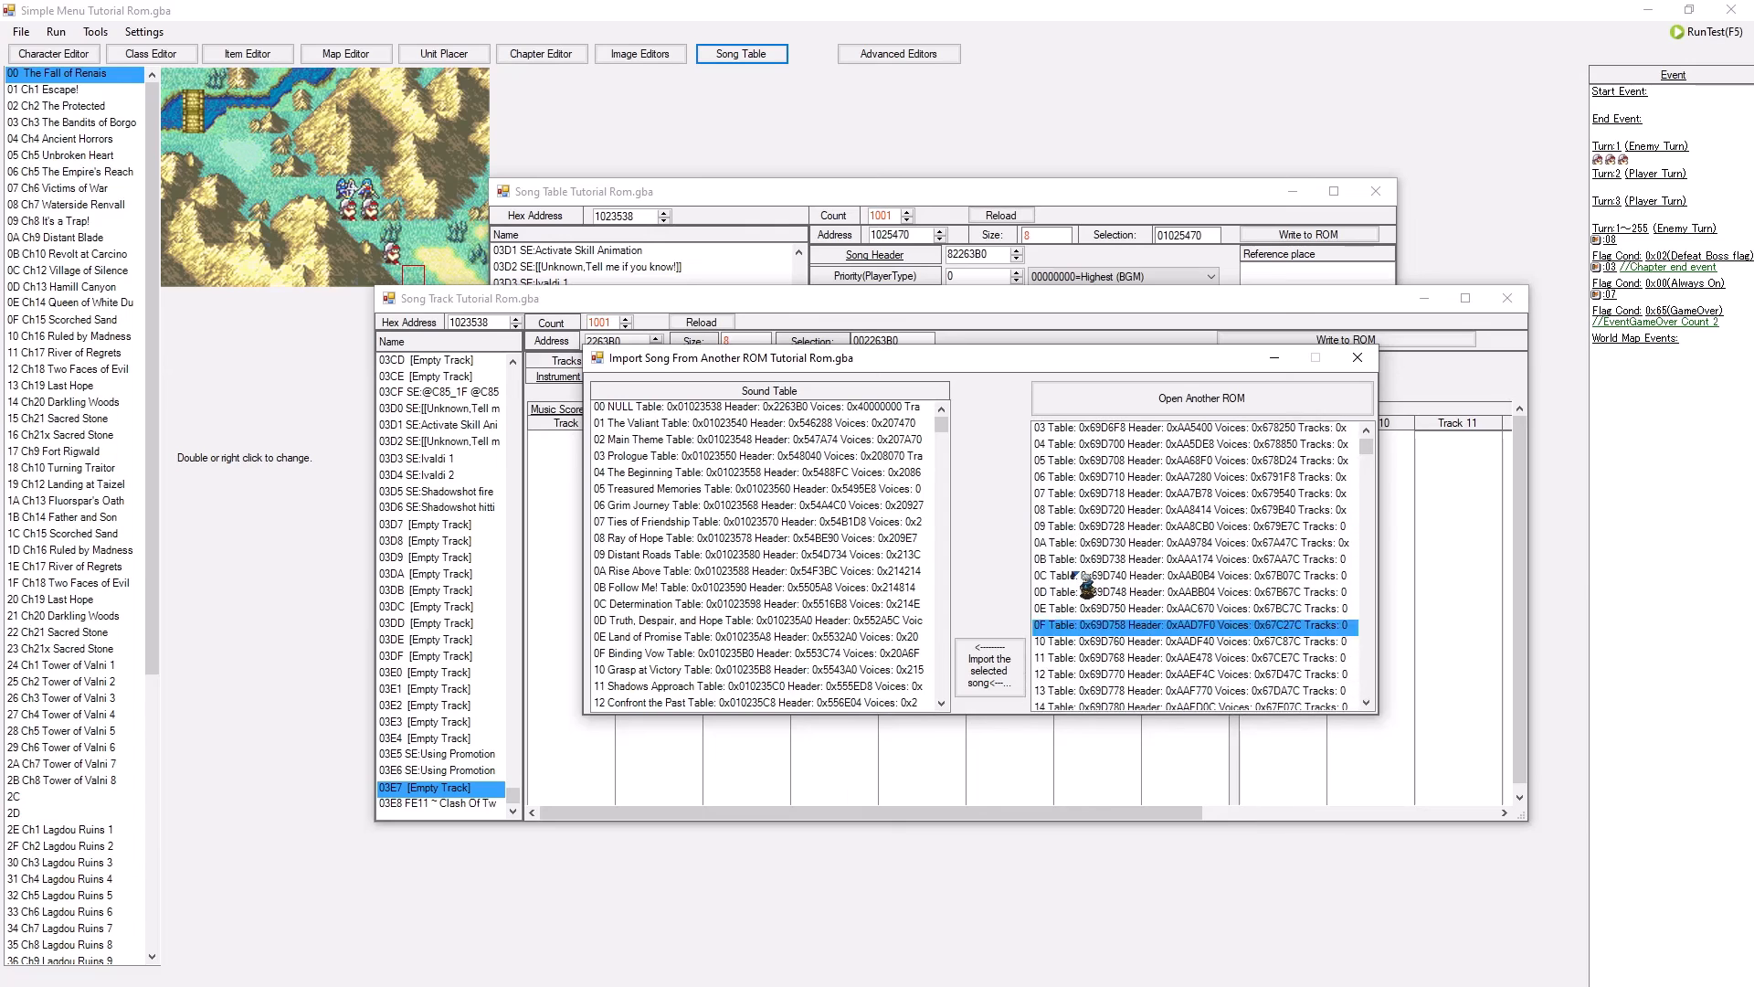
{"action": "scroll", "coordinate": [1072, 557], "scroll_direction": "down", "scroll_amount": 3}
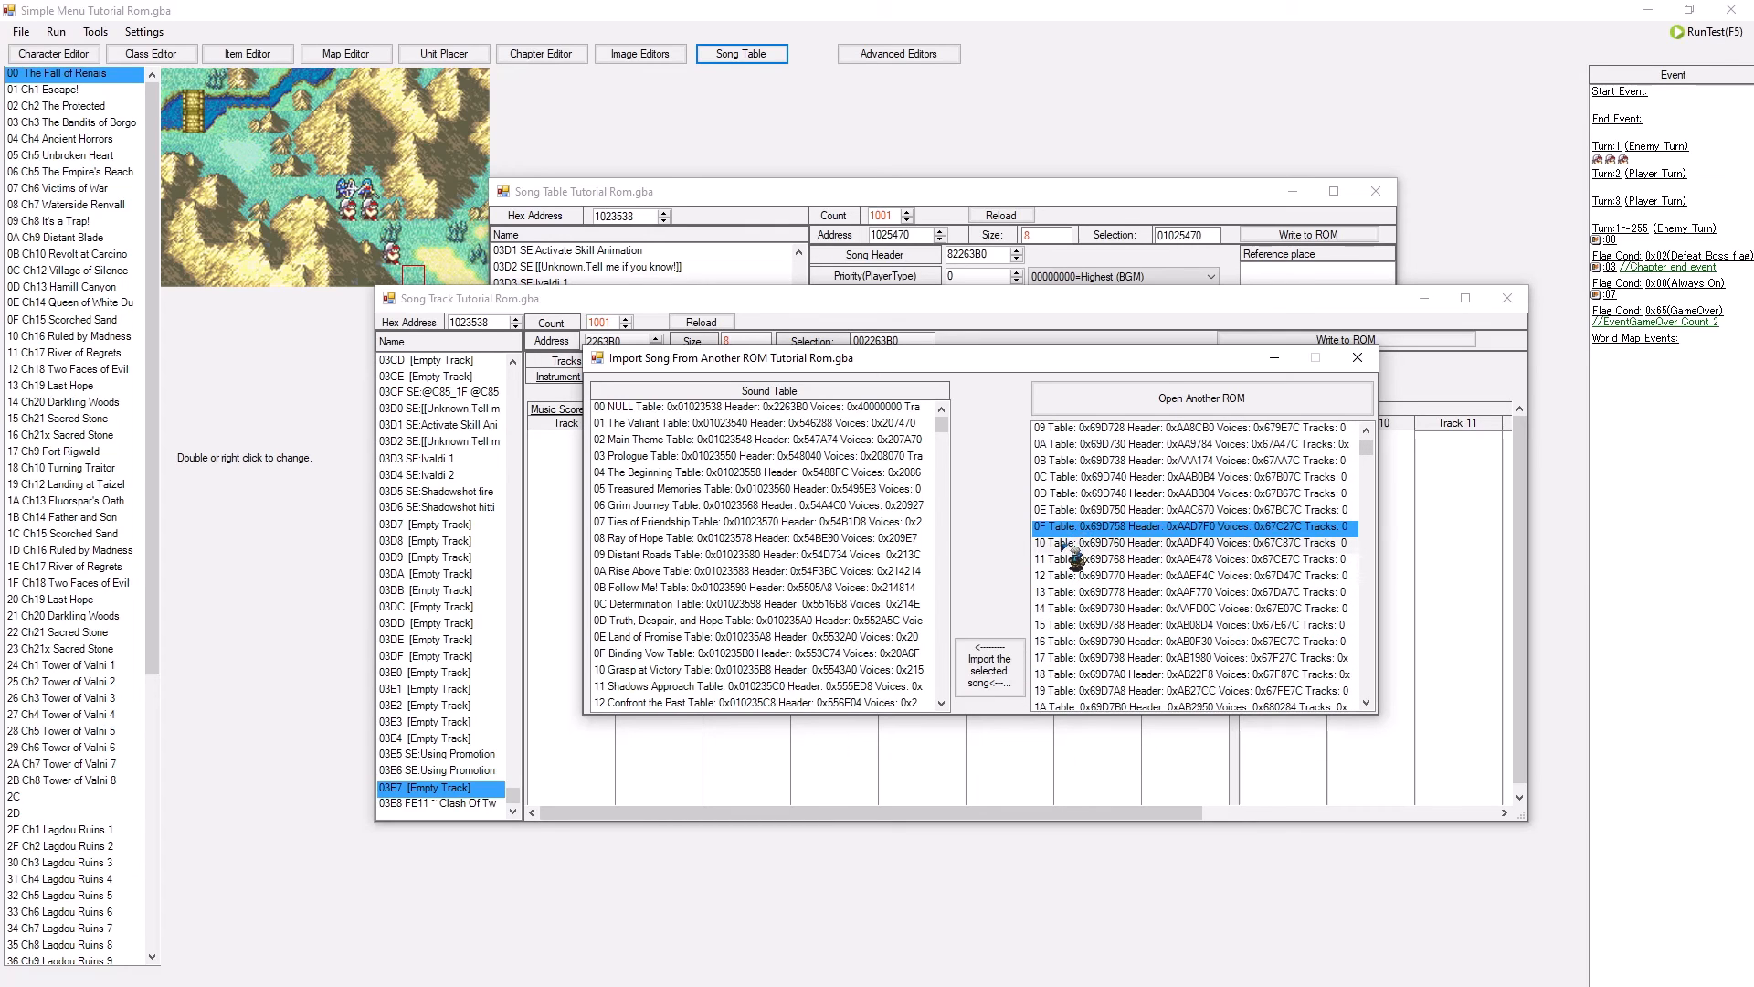
{"action": "scroll", "coordinate": [1075, 581], "scroll_direction": "down", "scroll_amount": 1}
- Go through songs 10 to 1B one by one in the other ROM's song list
{"action": "left_click", "coordinate": [1067, 493]}
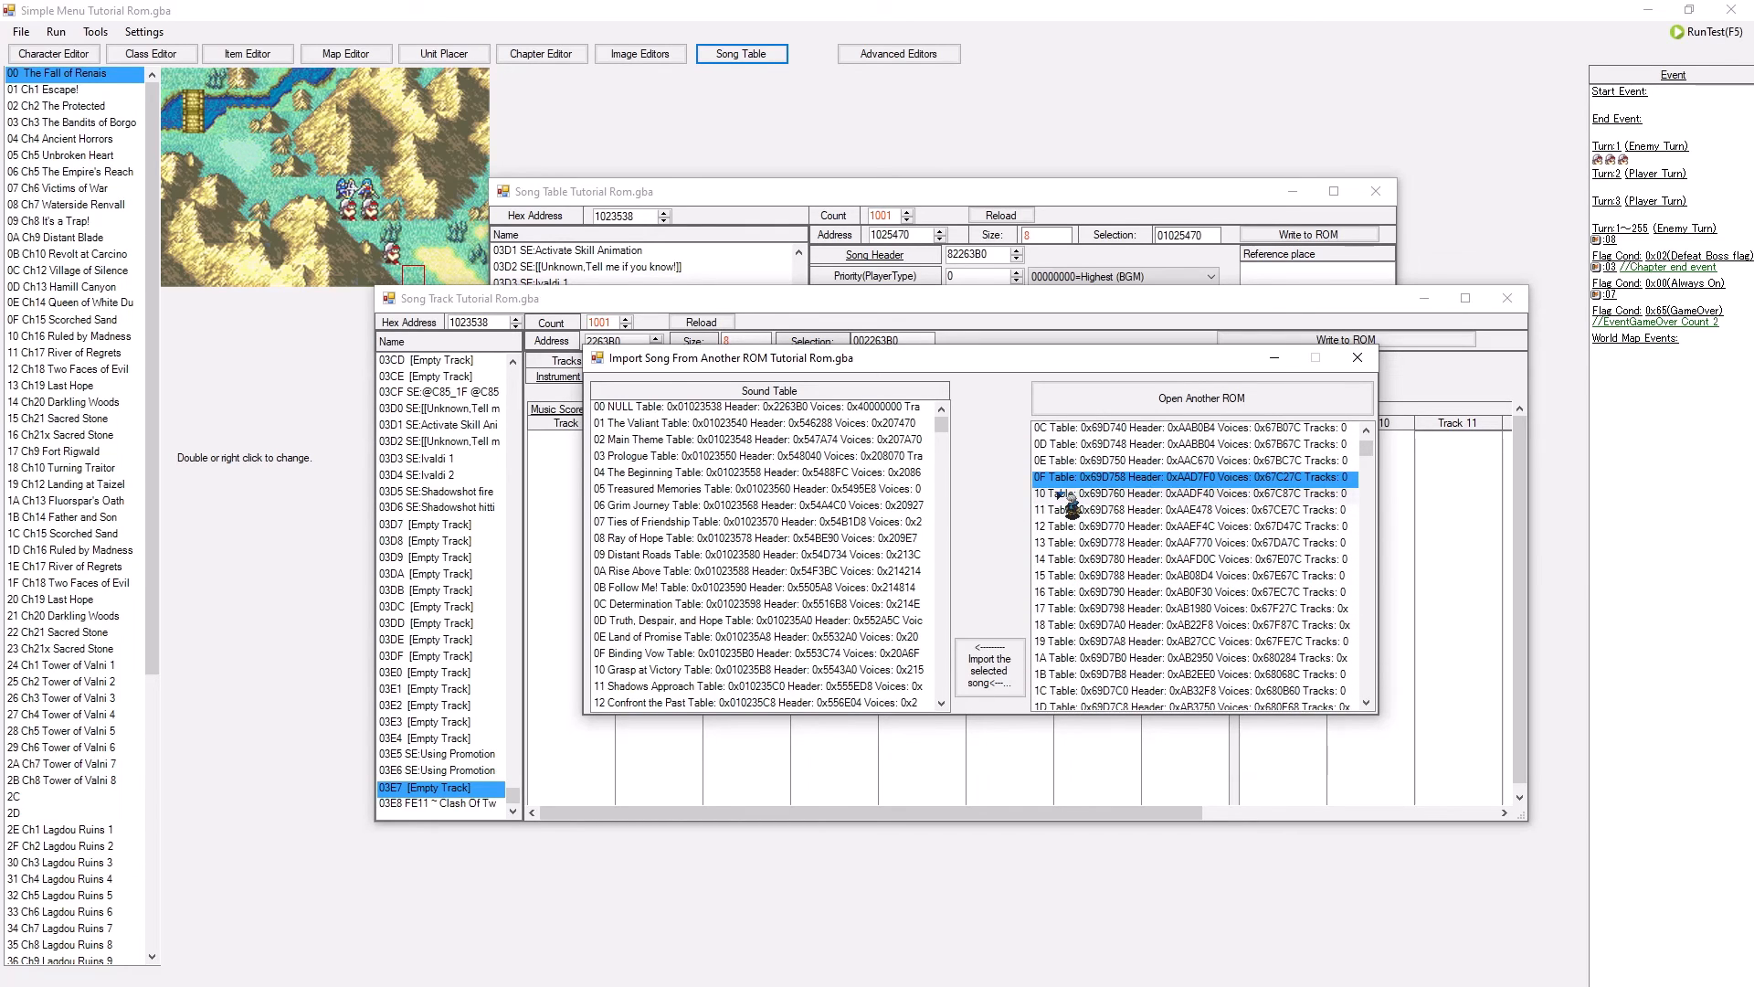
{"action": "left_click", "coordinate": [1067, 510]}
{"action": "left_click", "coordinate": [1068, 527]}
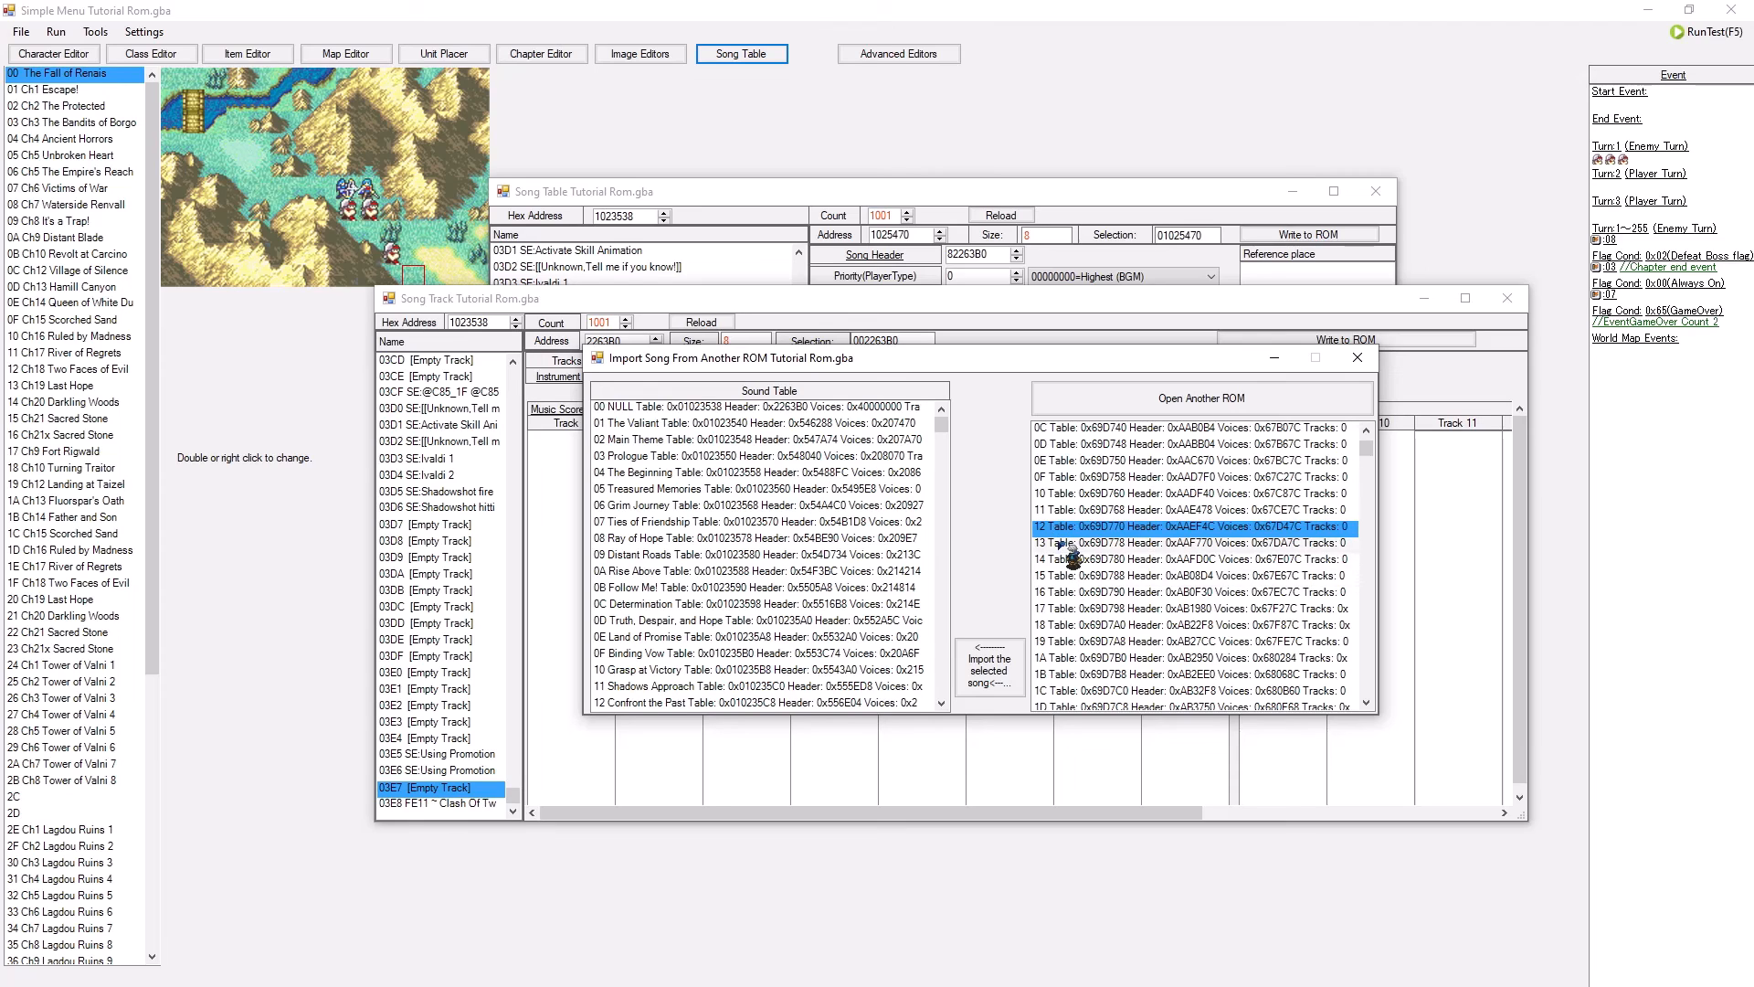
{"action": "left_click", "coordinate": [1061, 543]}
{"action": "left_click", "coordinate": [1063, 559]}
{"action": "left_click", "coordinate": [1066, 576]}
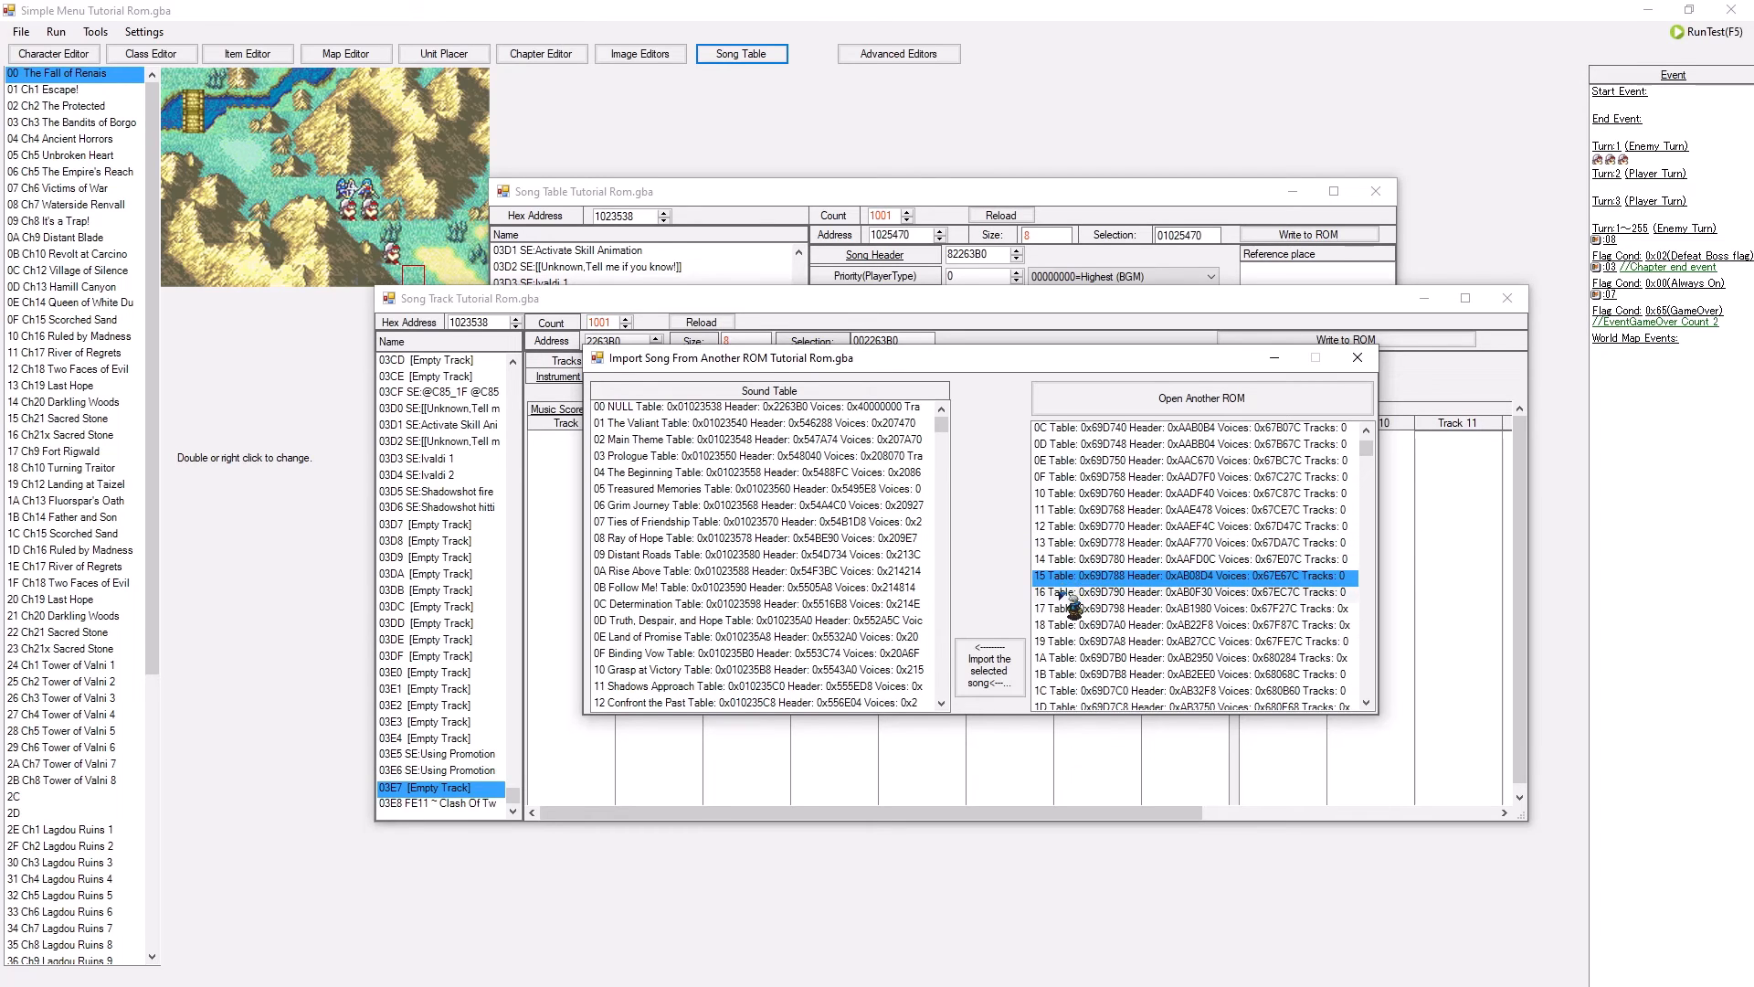
{"action": "left_click", "coordinate": [1067, 592]}
{"action": "left_click", "coordinate": [1065, 609]}
{"action": "left_click", "coordinate": [1060, 625]}
{"action": "left_click", "coordinate": [1061, 641]}
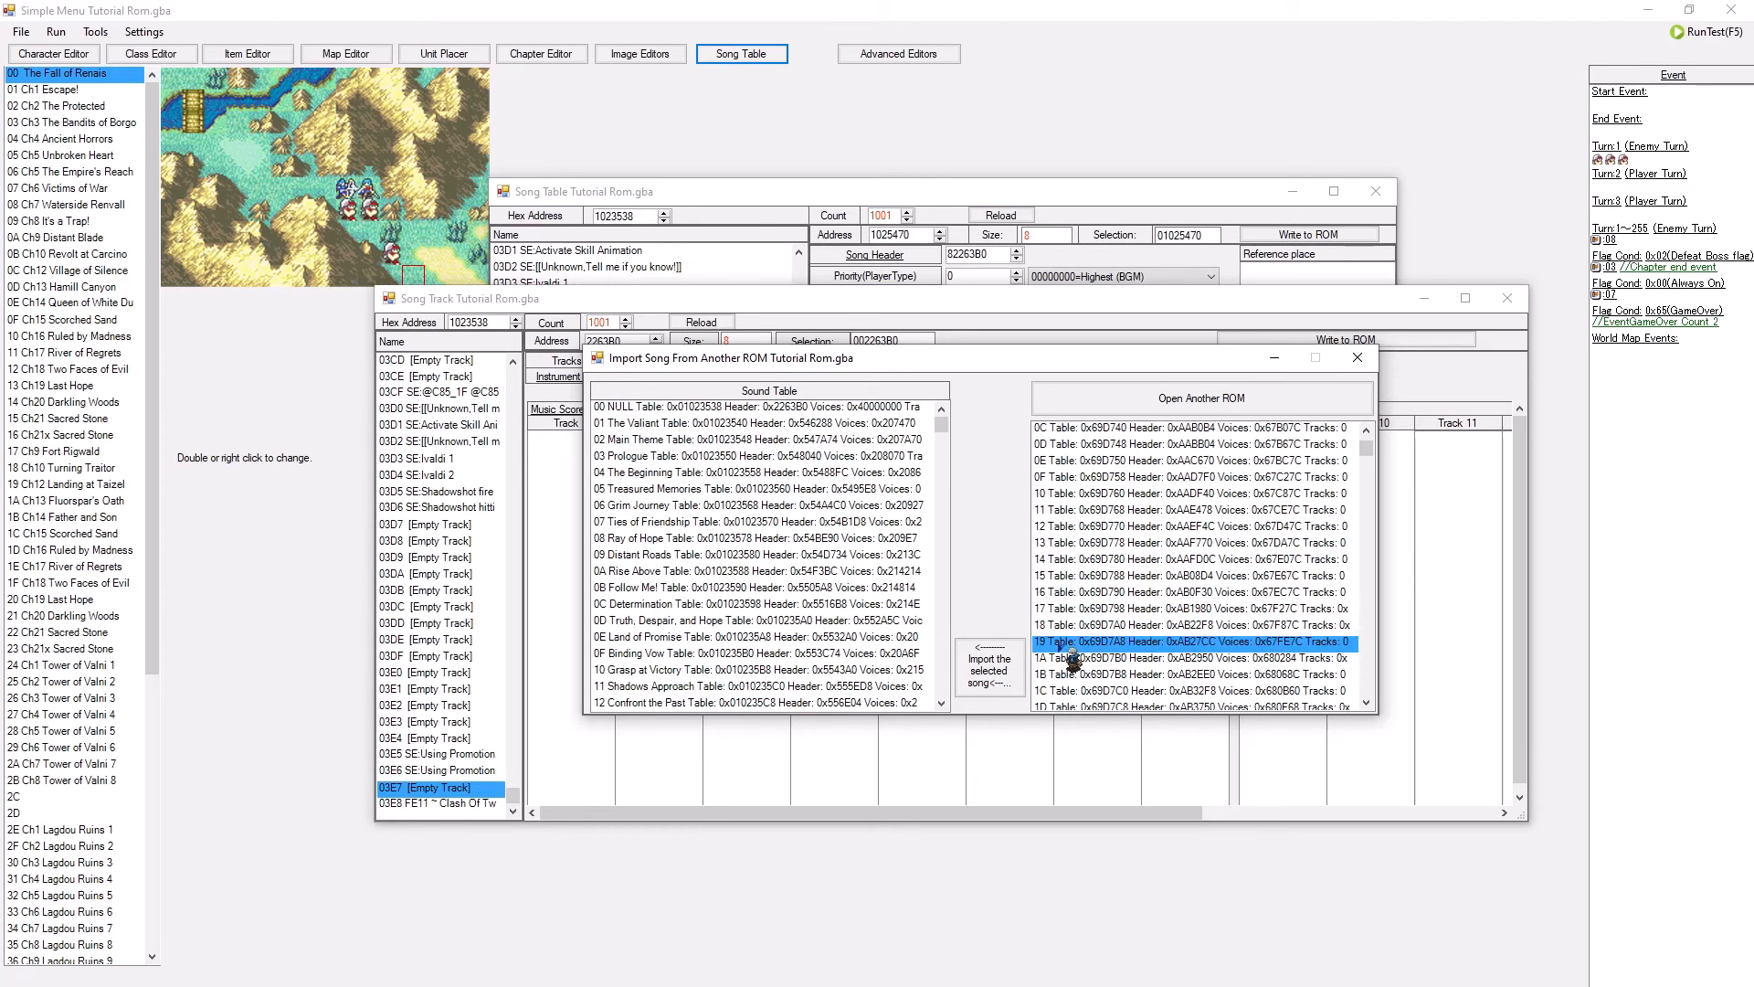
{"action": "left_click", "coordinate": [1060, 658]}
{"action": "left_click", "coordinate": [1061, 674]}
{"action": "scroll", "coordinate": [1073, 687], "scroll_direction": "down", "scroll_amount": 2}
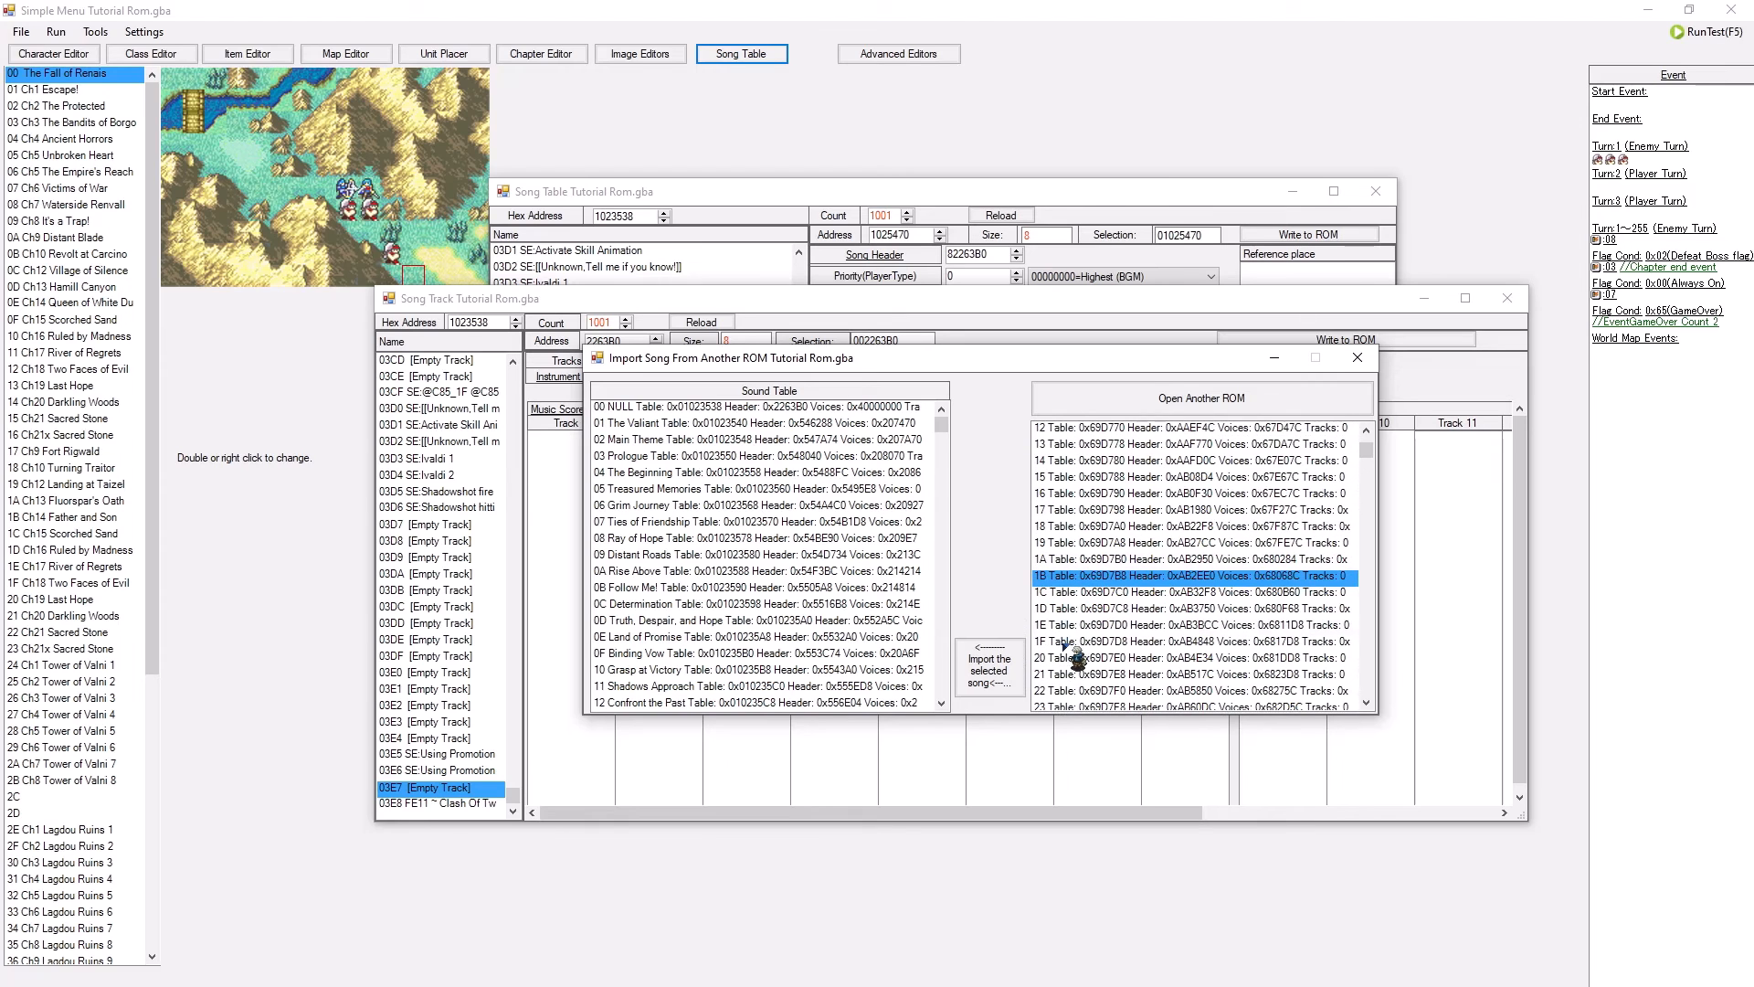
- Import song 1C from the other ROM into track 03E7 and close the import and track editor windows
{"action": "left_click", "coordinate": [1078, 594]}
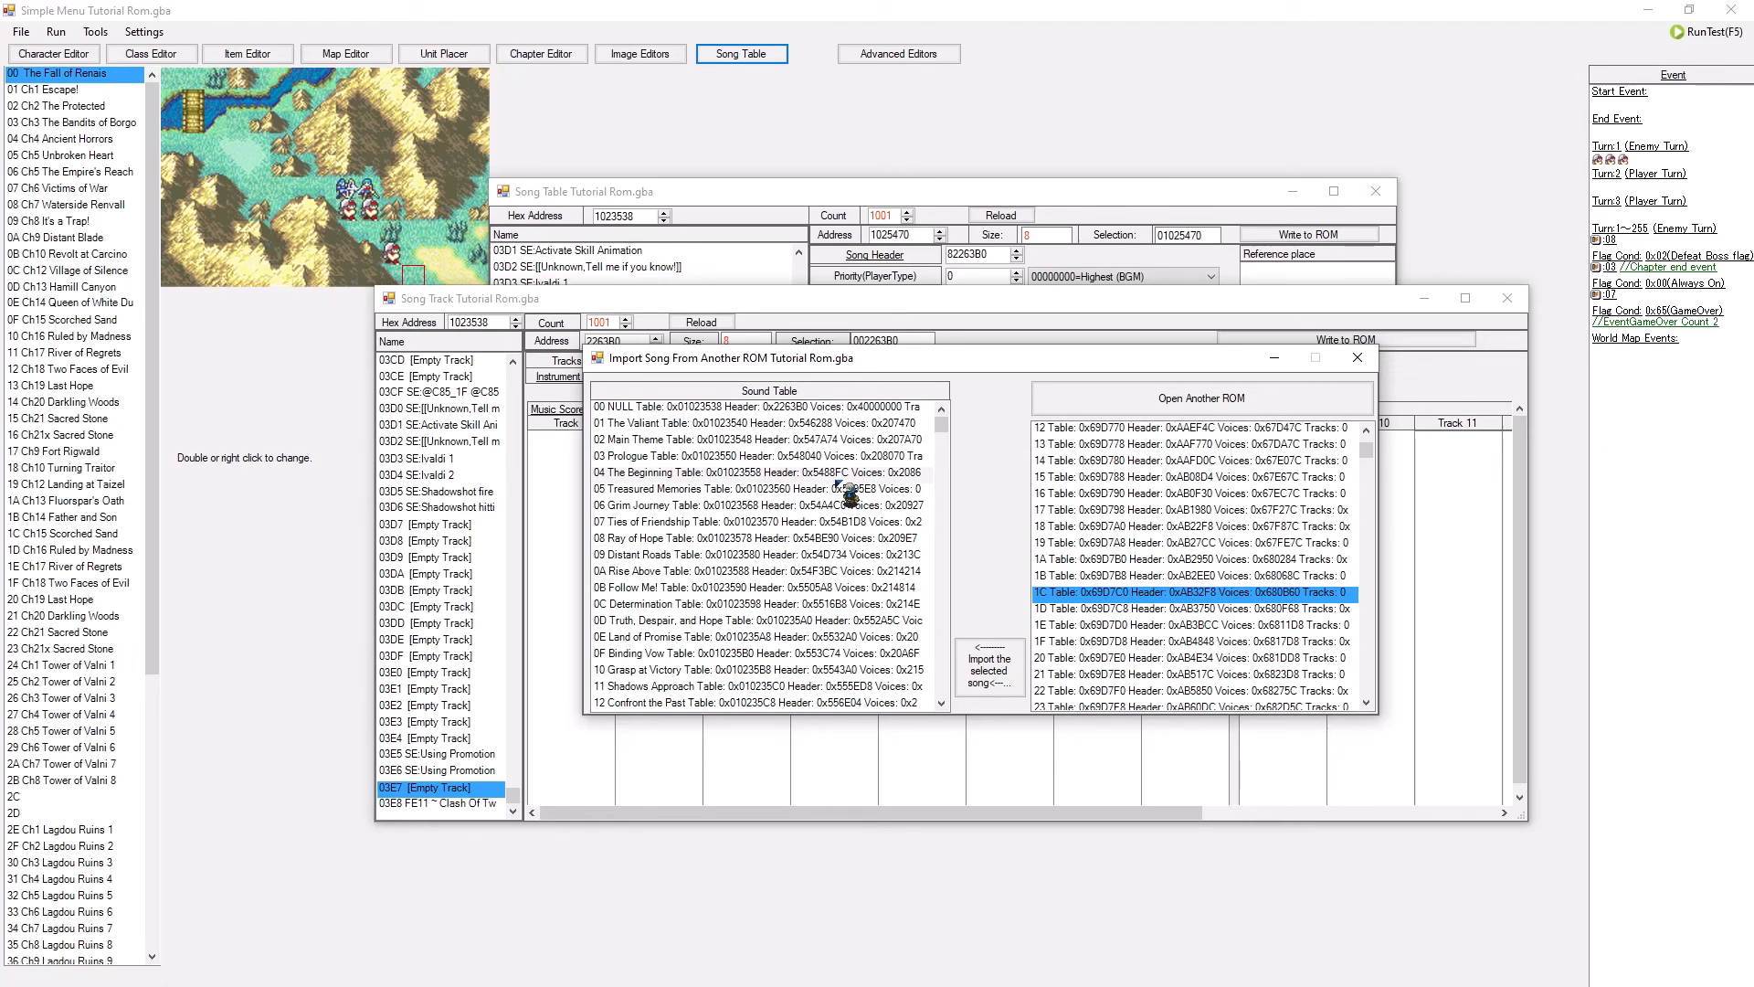
{"action": "left_click_drag", "start_coordinate": [941, 426], "coordinate": [928, 731]}
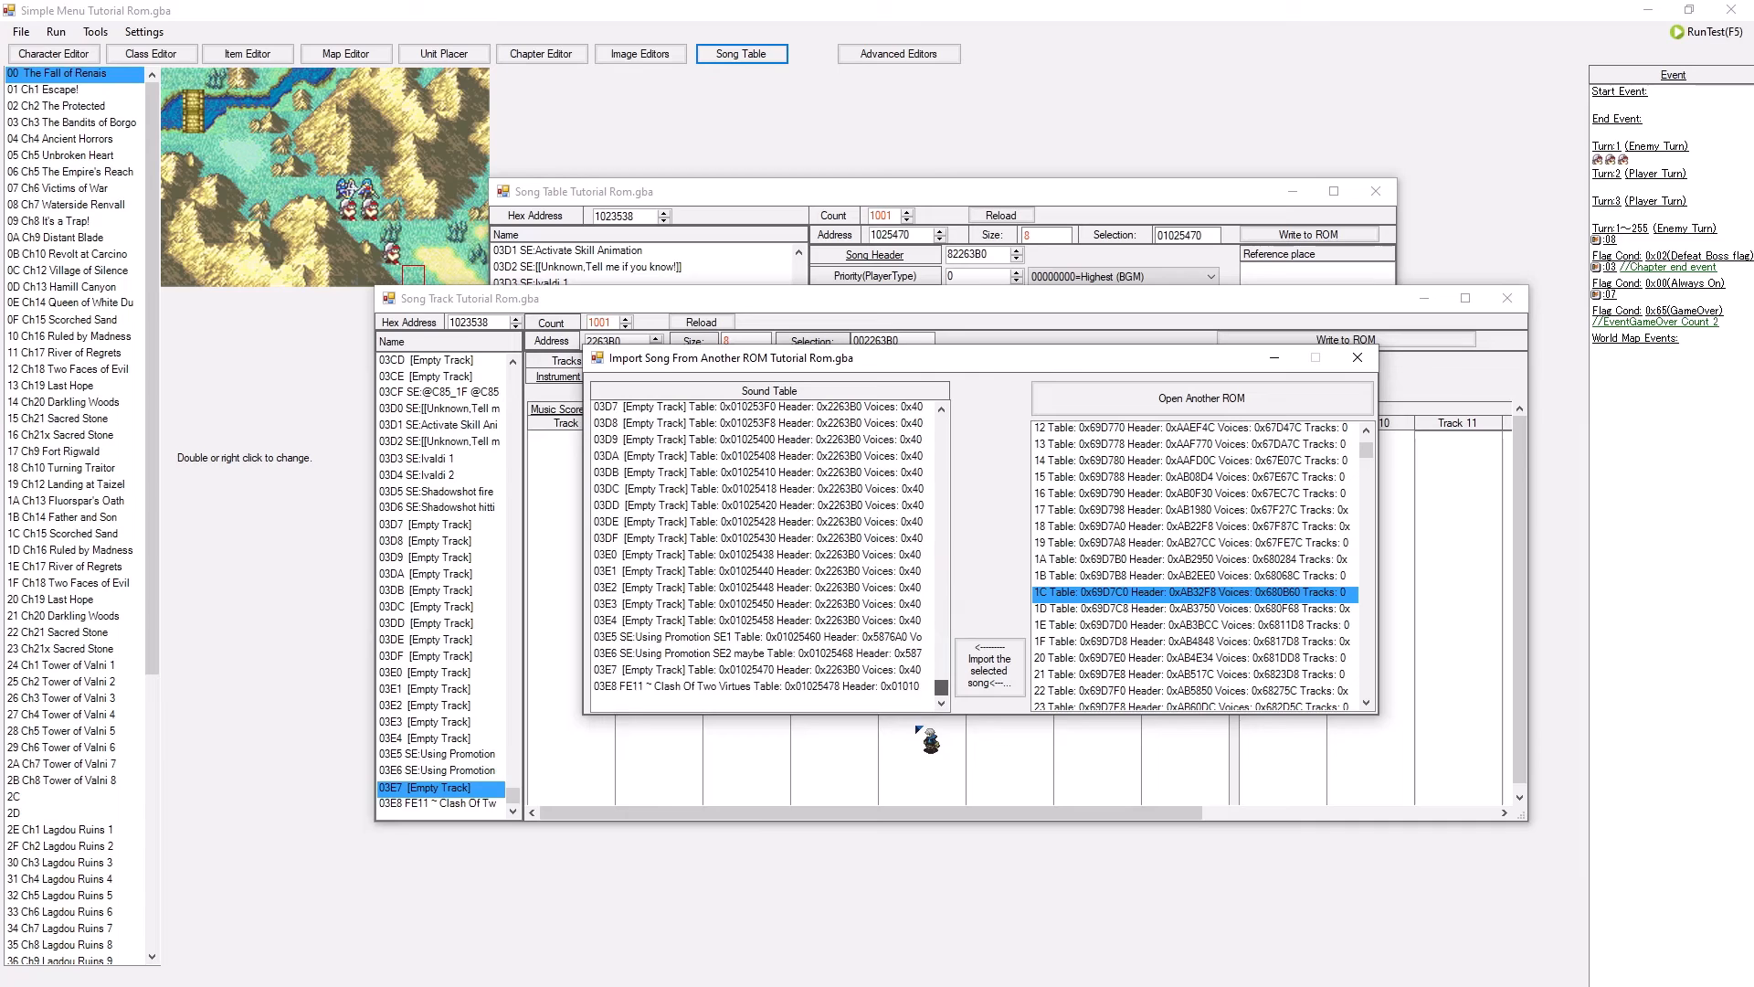
{"action": "left_click", "coordinate": [847, 671]}
{"action": "left_click", "coordinate": [1005, 660]}
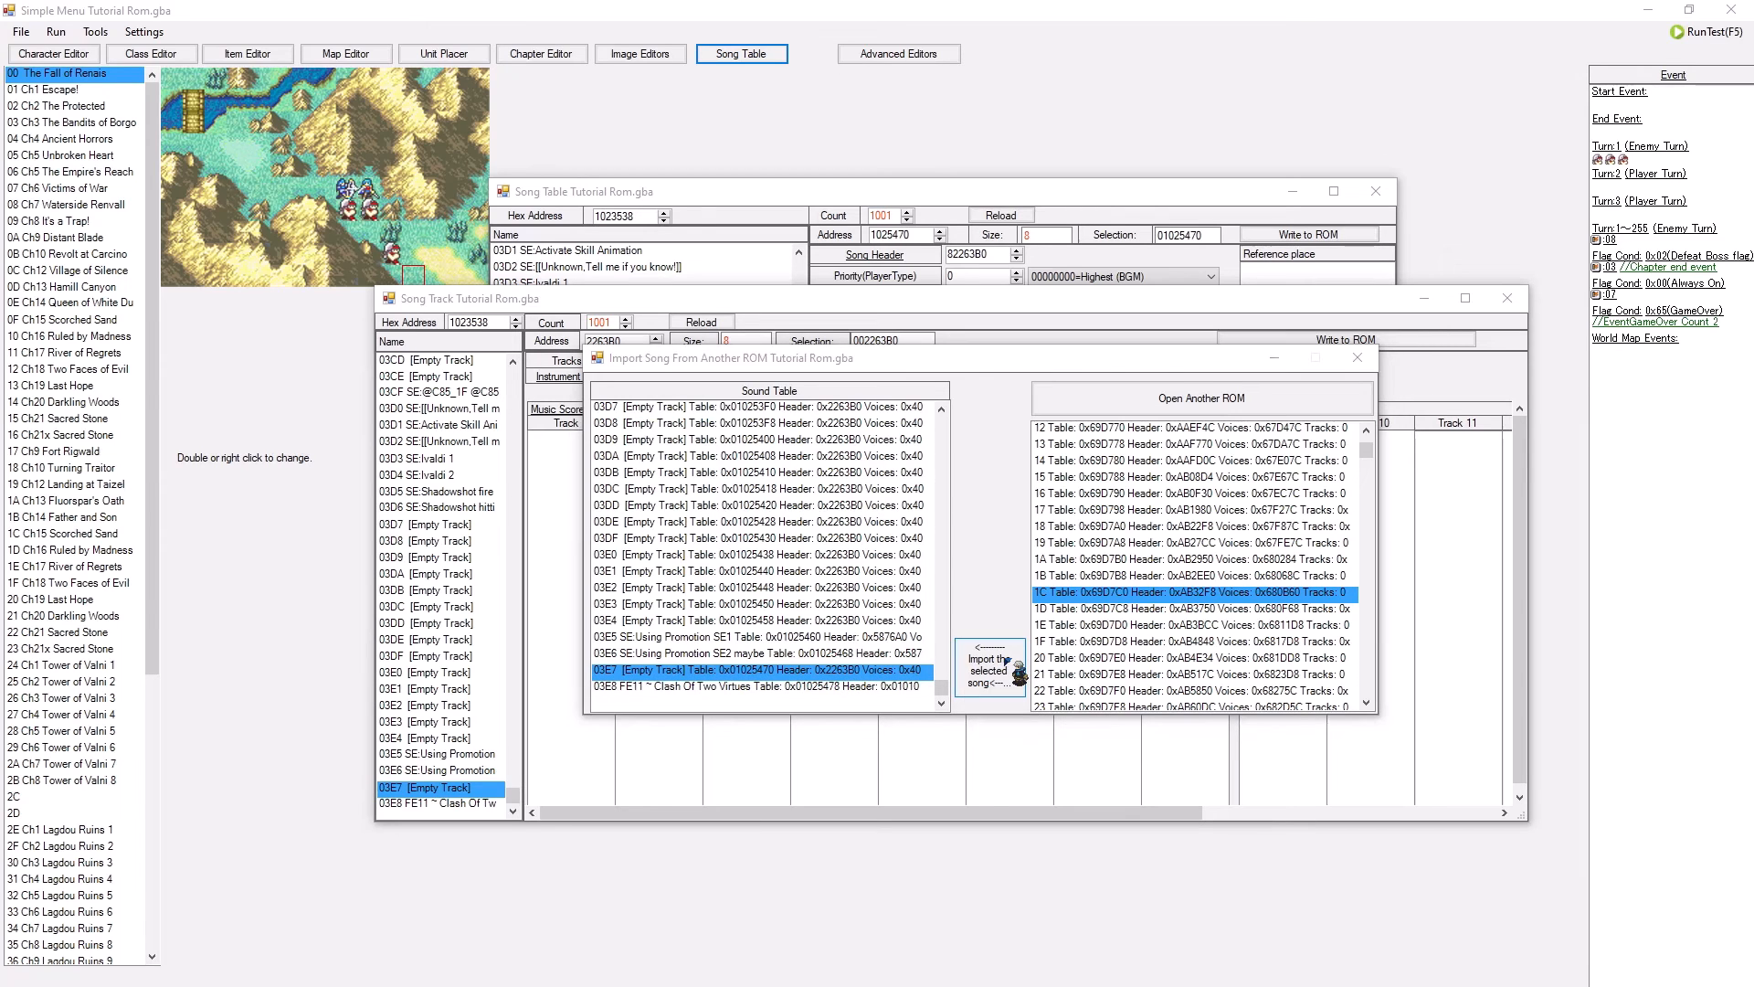
{"action": "left_click", "coordinate": [950, 567]}
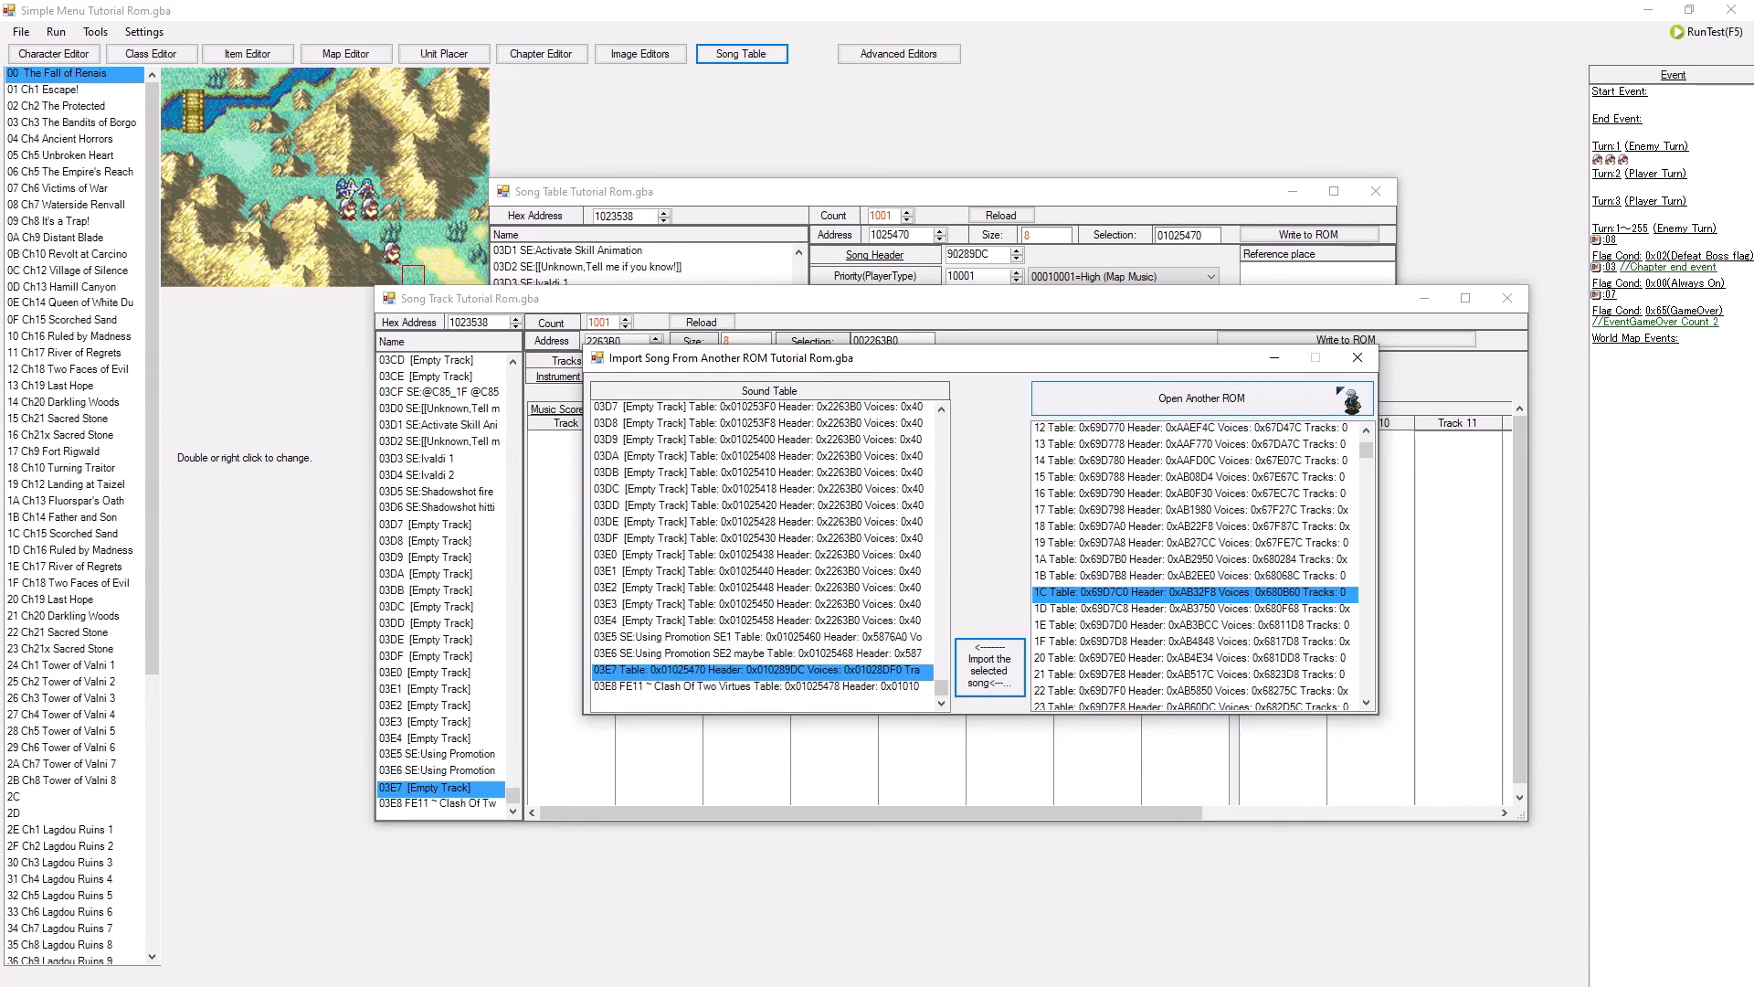
{"action": "left_click", "coordinate": [1358, 357]}
{"action": "left_click", "coordinate": [1430, 302]}
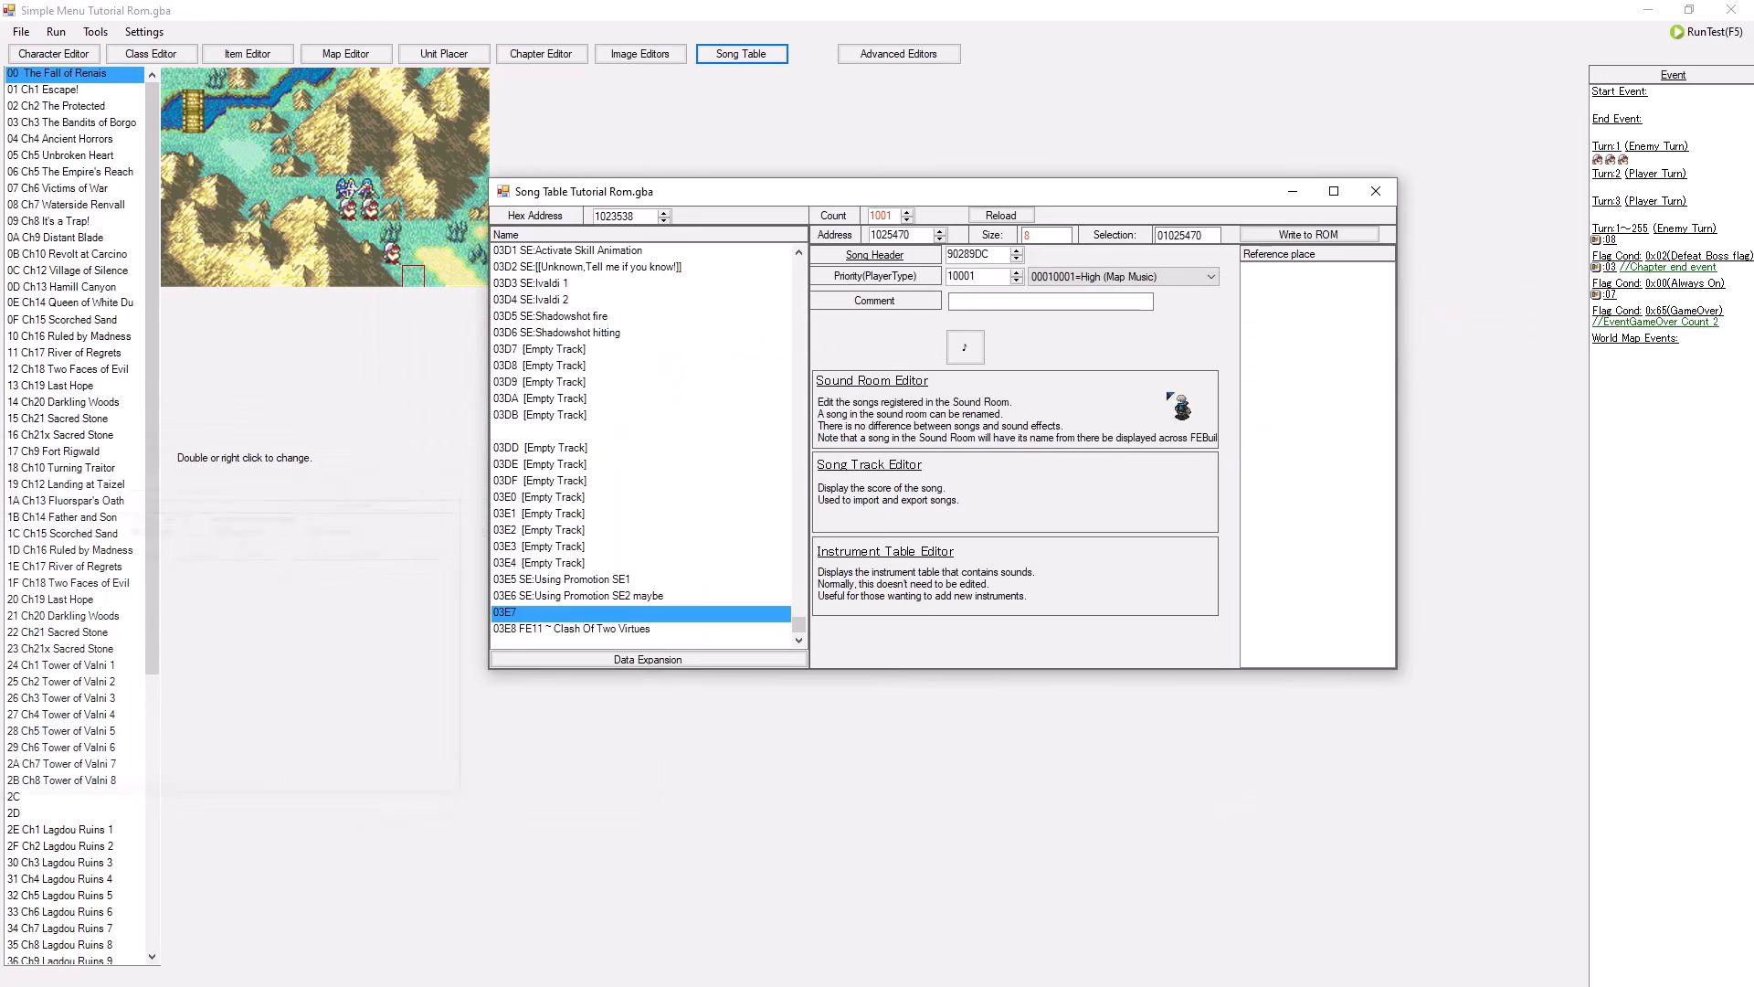
- Set the BGMID of Sound Room entry 070 to 3E7 and write it to the ROM
{"action": "left_click", "coordinate": [873, 374]}
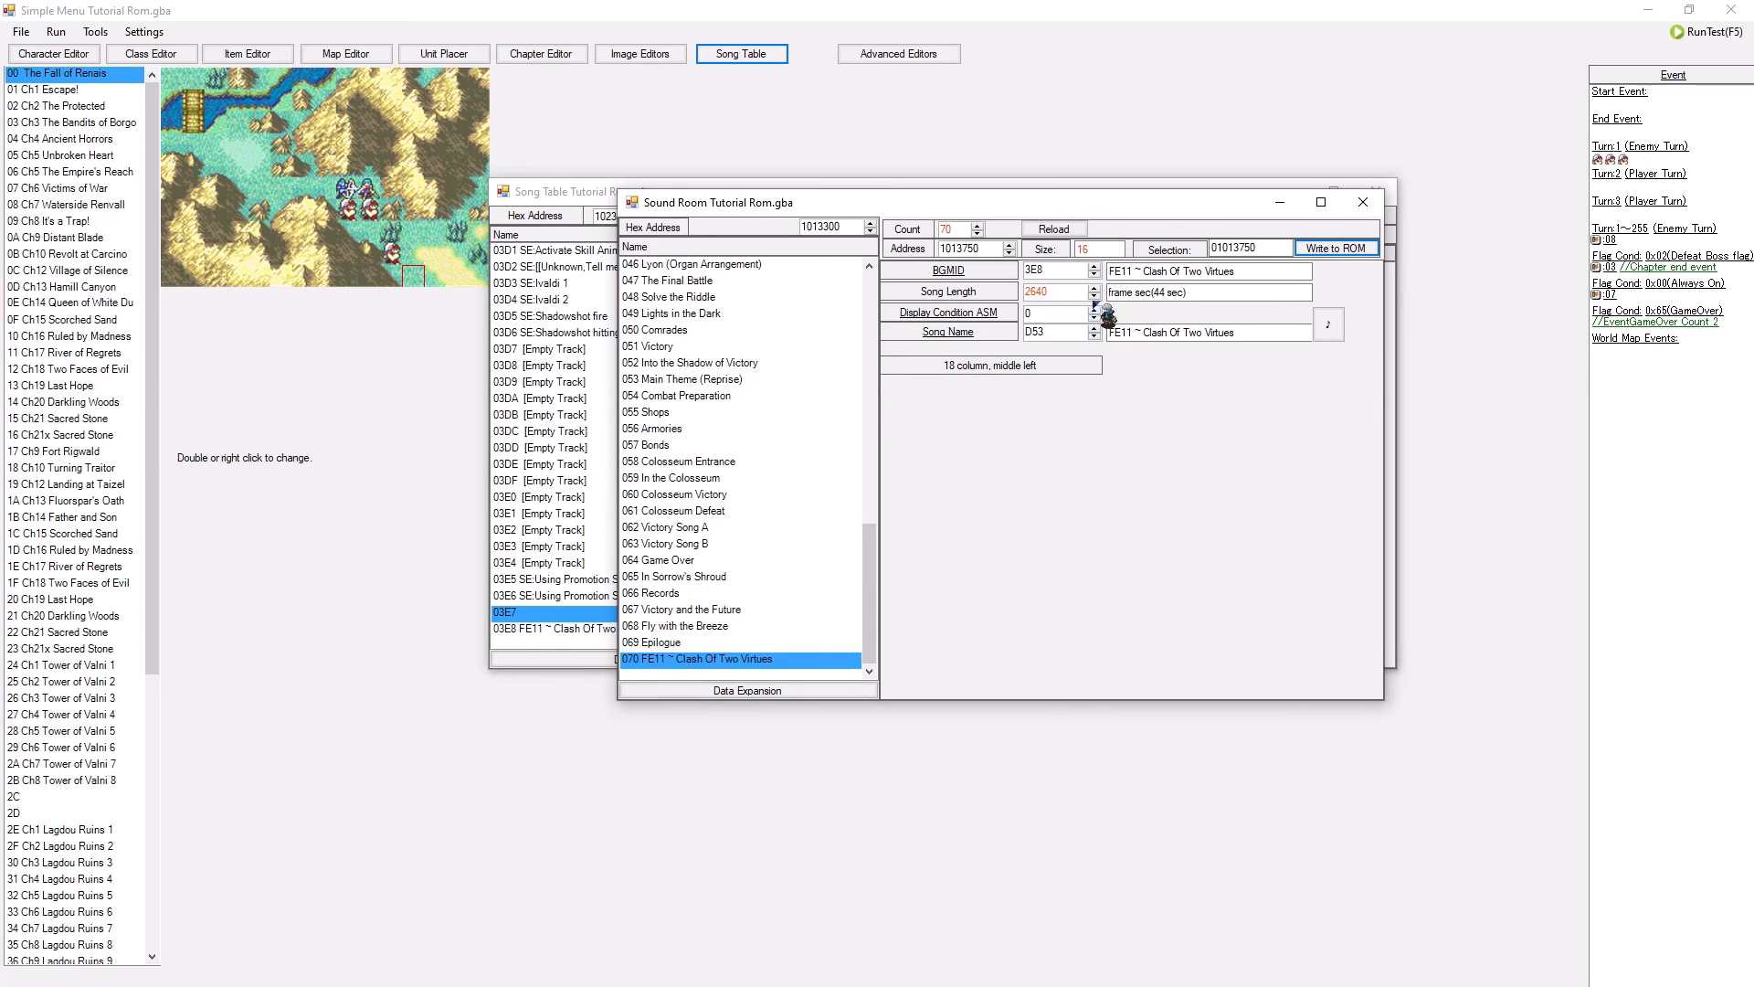
{"action": "left_click", "coordinate": [1094, 275]}
{"action": "left_click", "coordinate": [1336, 247]}
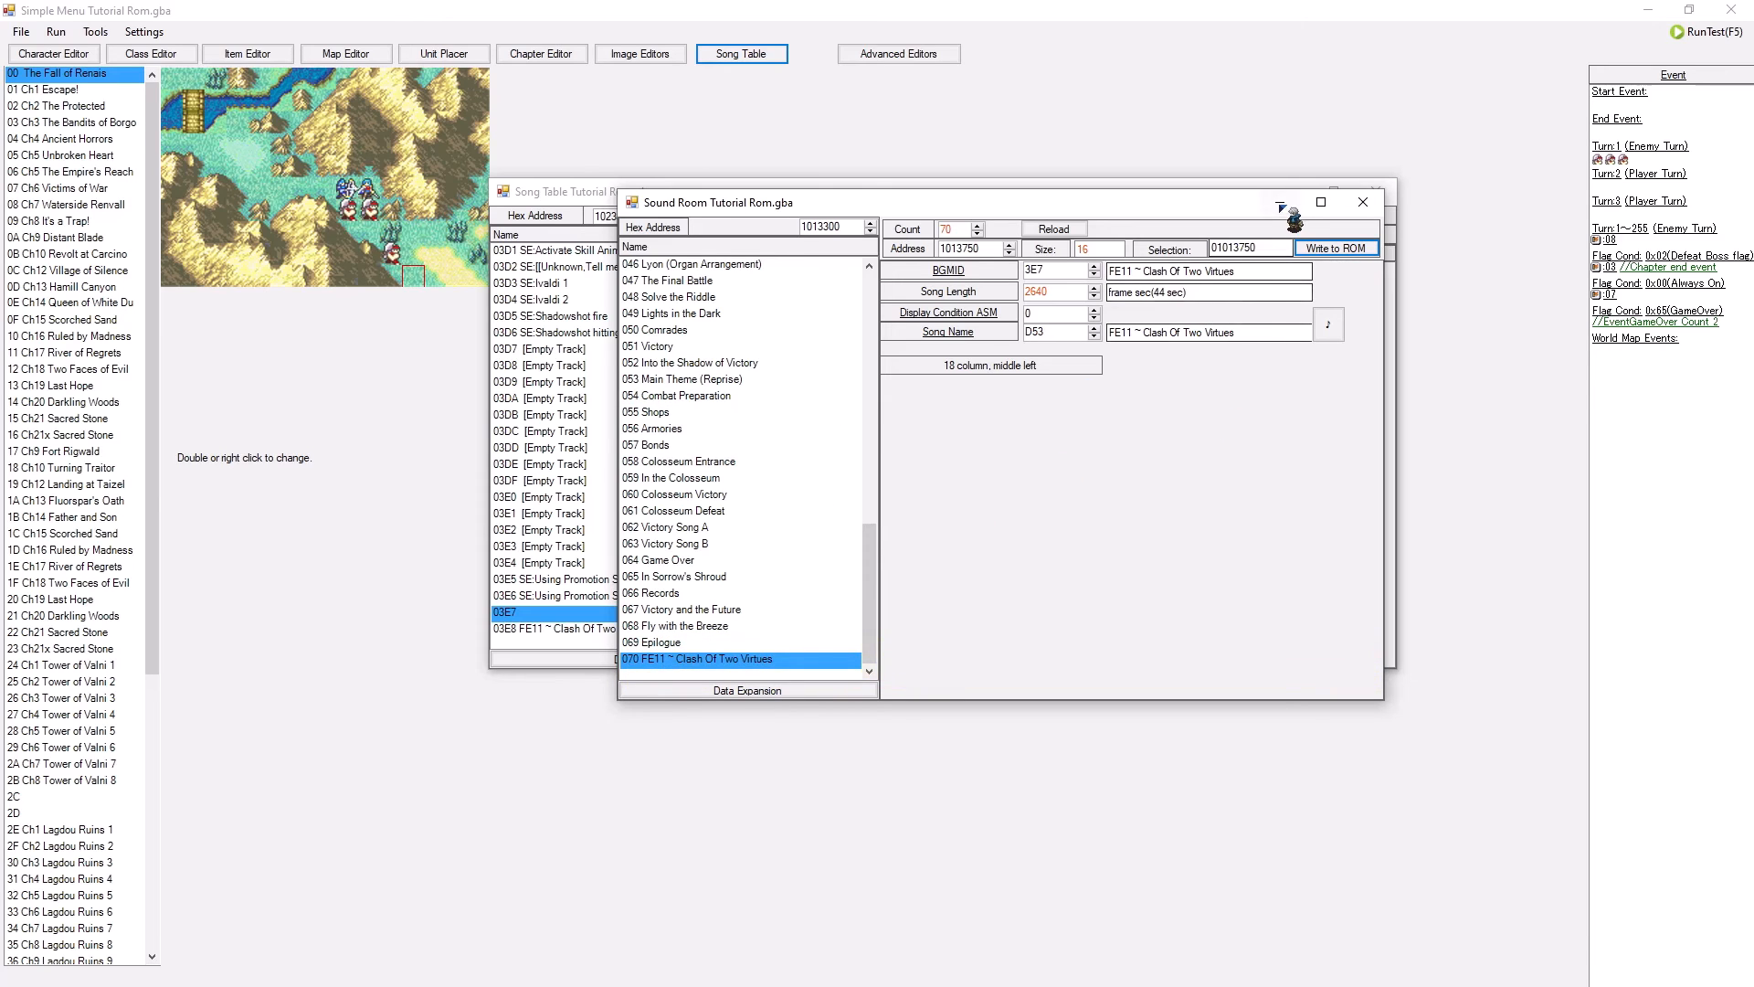
- Close the Sound Room and Song Table editors and run the ROM on Emulator 1
{"action": "left_click", "coordinate": [1280, 202]}
{"action": "left_click", "coordinate": [1292, 189]}
{"action": "left_click", "coordinate": [56, 31]}
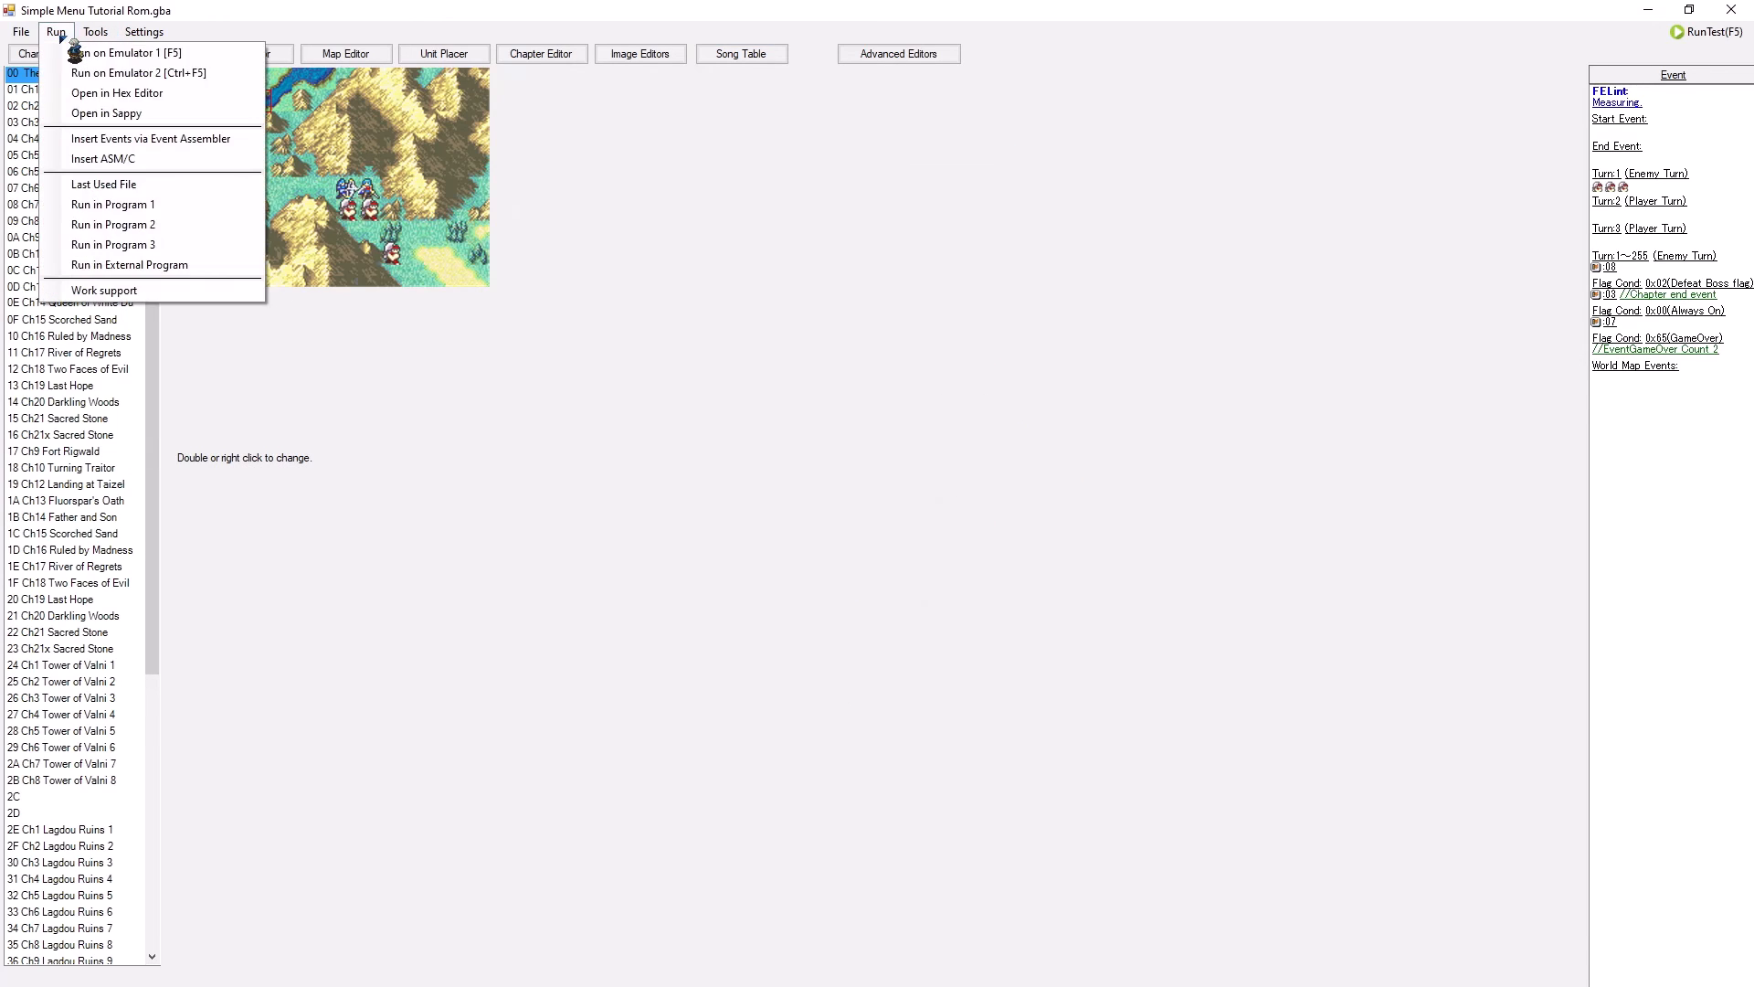
{"action": "left_click", "coordinate": [109, 51]}
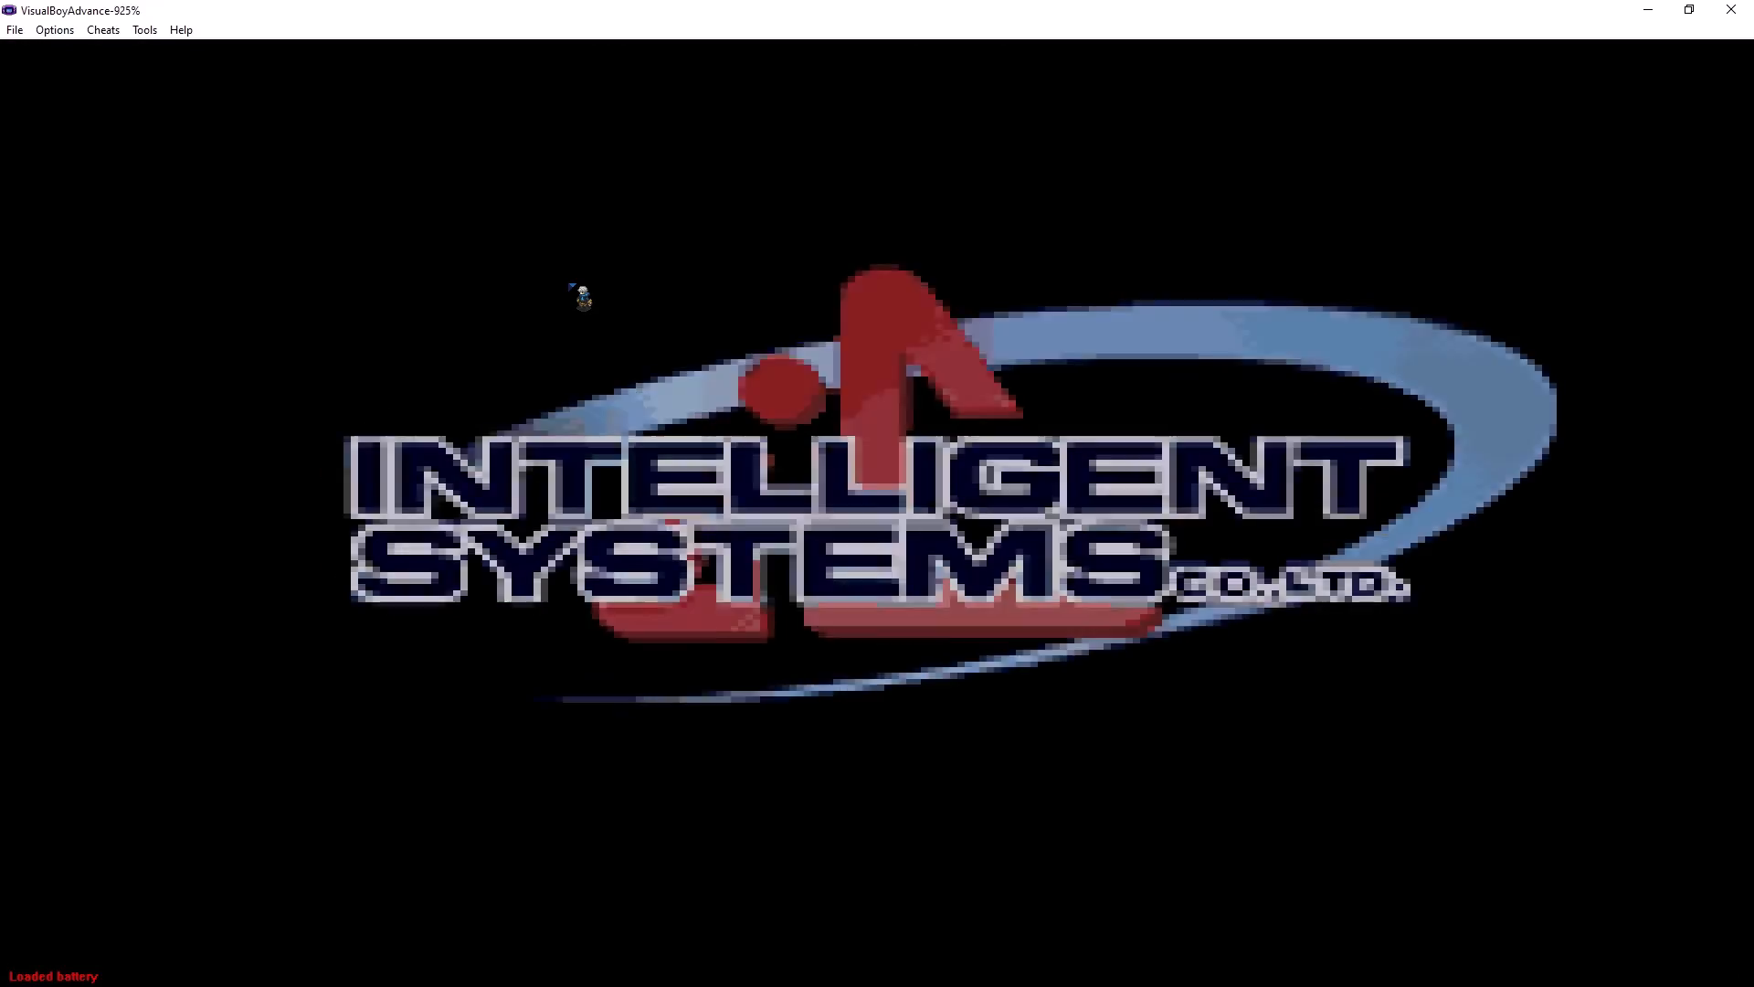
- Open the Sound Room from the game's Extras and go to song 70, FE11 ~ Clash Of Two Virtues
{"action": "key", "text": "Up"}
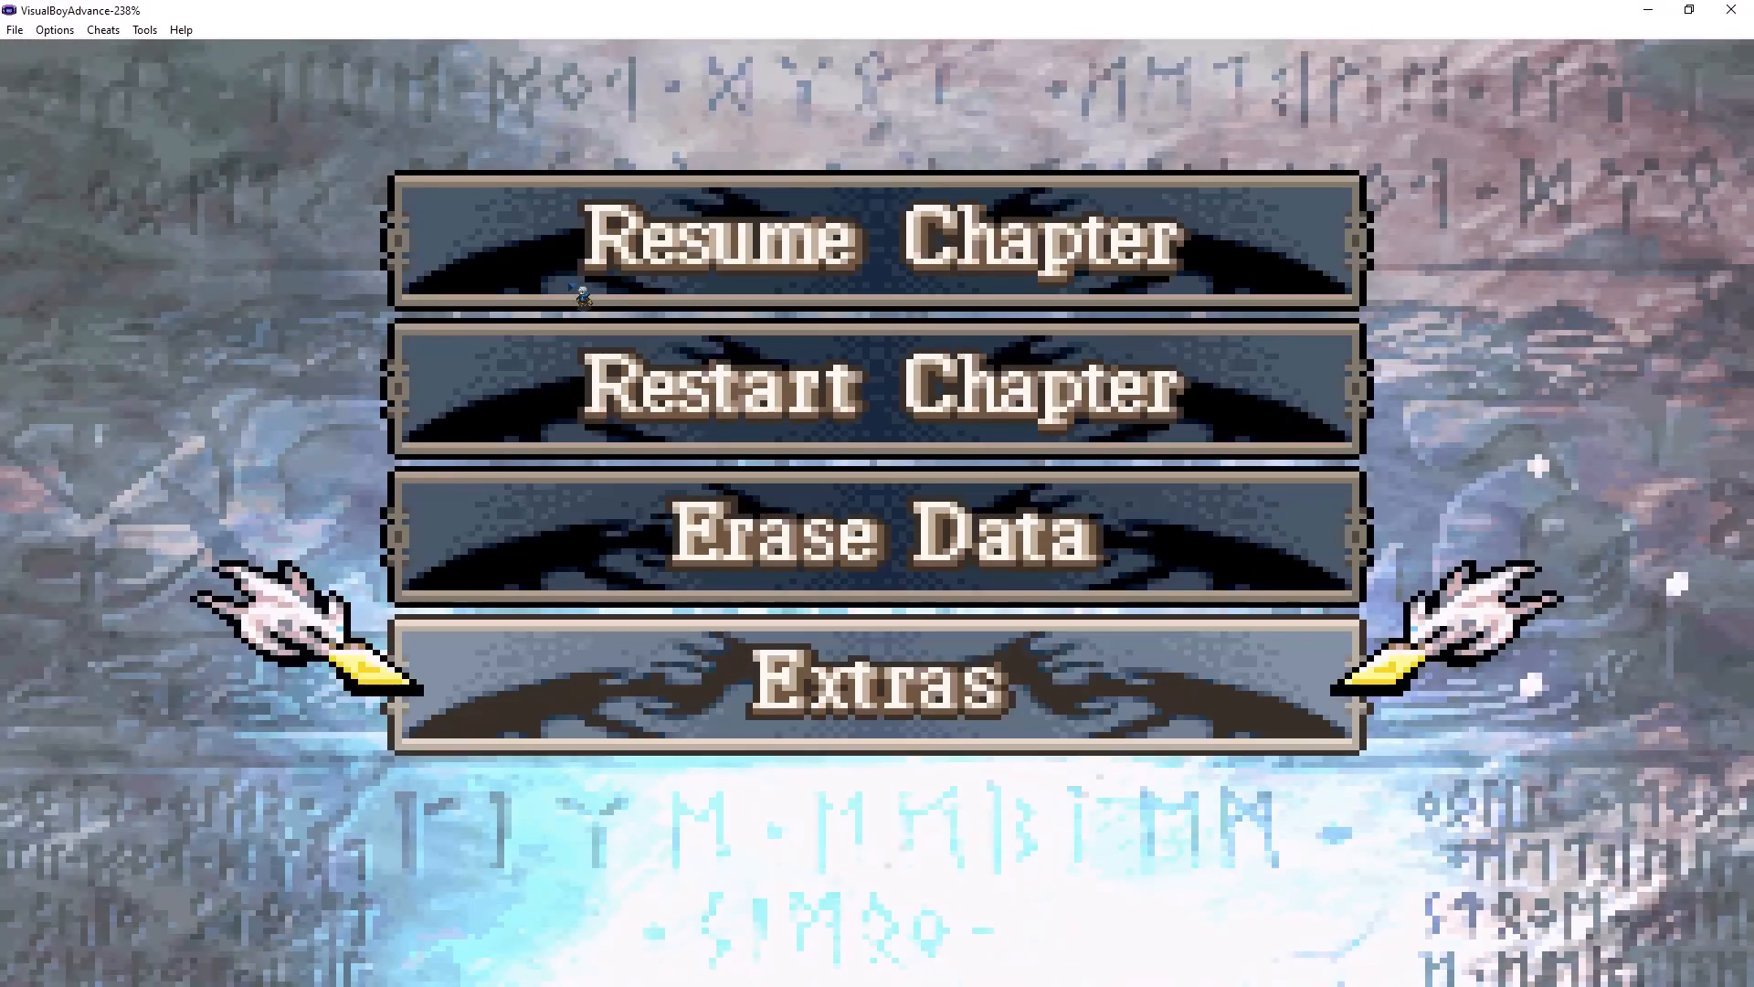
{"action": "key", "text": "z"}
{"action": "key", "text": "Down"}
{"action": "key", "text": "z"}
{"action": "key", "text": "Down"}
{"action": "key", "text": "Down"}
{"action": "key", "text": "Down"}
{"action": "key", "text": "Down"}
{"action": "key", "text": "Down"}
{"action": "key", "text": "Down"}
{"action": "key", "text": "Down"}
{"action": "key", "text": "Down"}
{"action": "key", "text": "Down"}
{"action": "key", "text": "Down"}
{"action": "key", "text": "Down"}
{"action": "key", "text": "Down"}
{"action": "key", "text": "Down"}
{"action": "key", "text": "Down"}
{"action": "key", "text": "Down"}
{"action": "key", "text": "Down"}
{"action": "key", "text": "Down"}
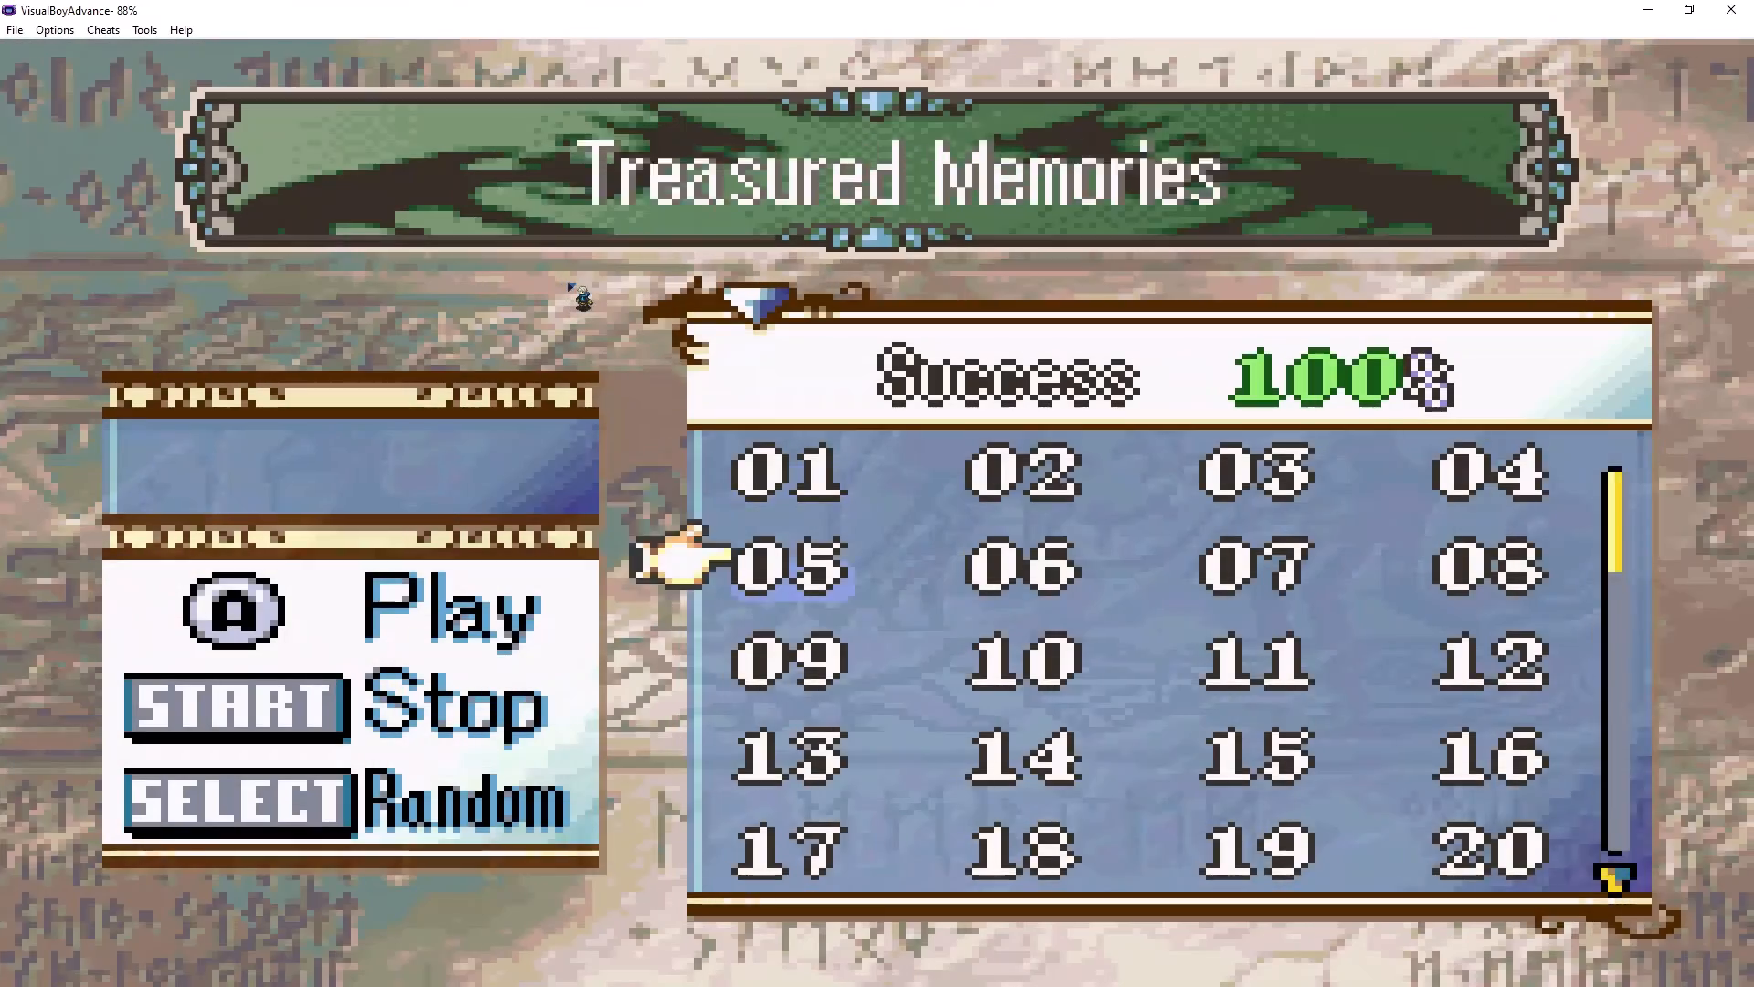
{"action": "key", "text": "Right"}
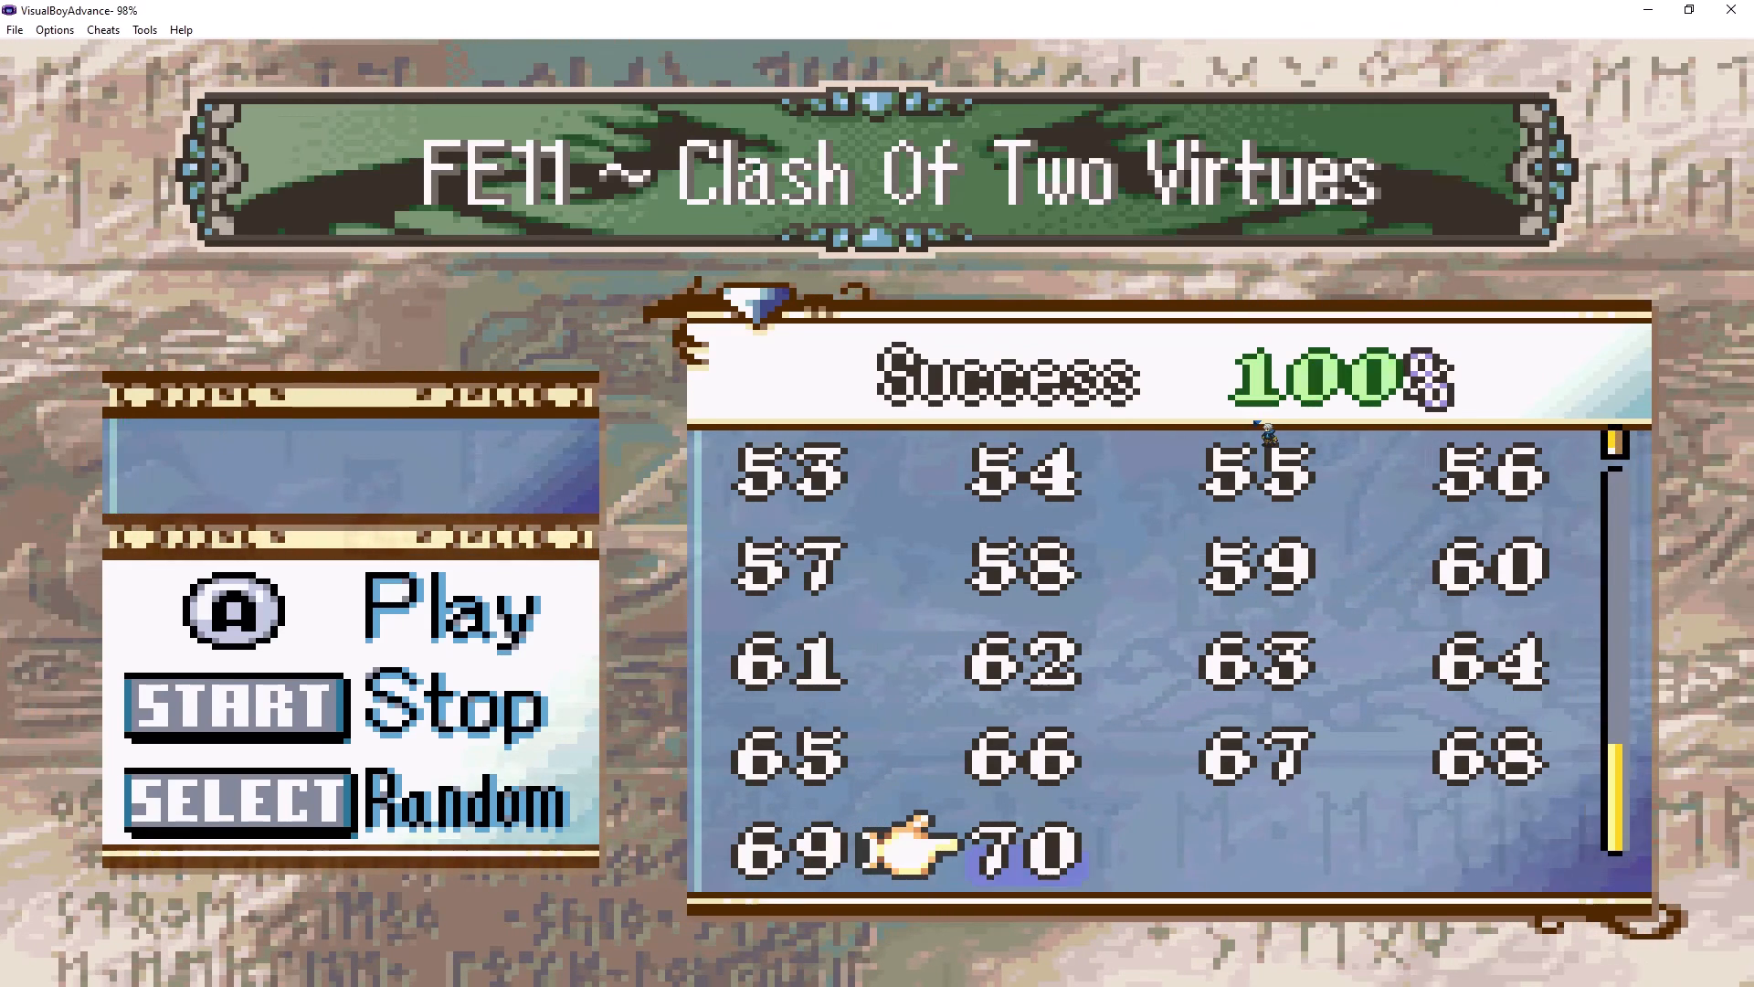
{"action": "key", "text": "Left"}
{"action": "key", "text": "Up"}
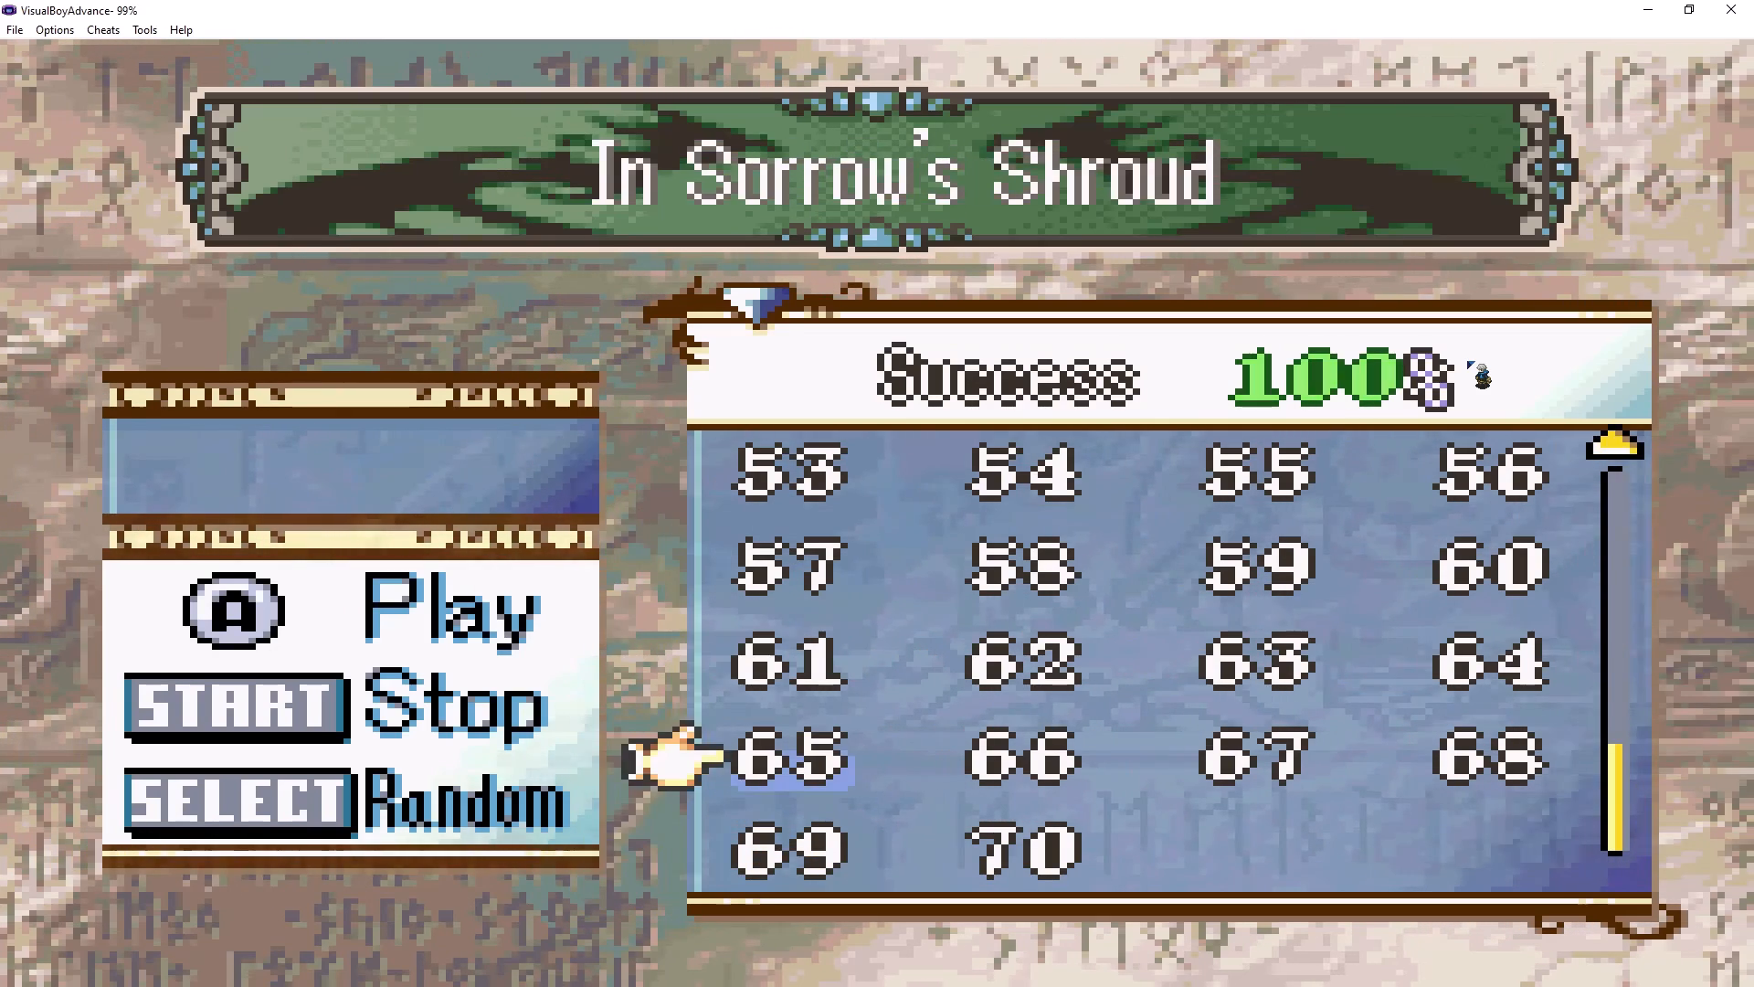
{"action": "key", "text": "Right"}
{"action": "key", "text": "Right"}
{"action": "key", "text": "Right"}
{"action": "key", "text": "Left"}
{"action": "key", "text": "Left"}
{"action": "key", "text": "Left"}
{"action": "key", "text": "Down"}
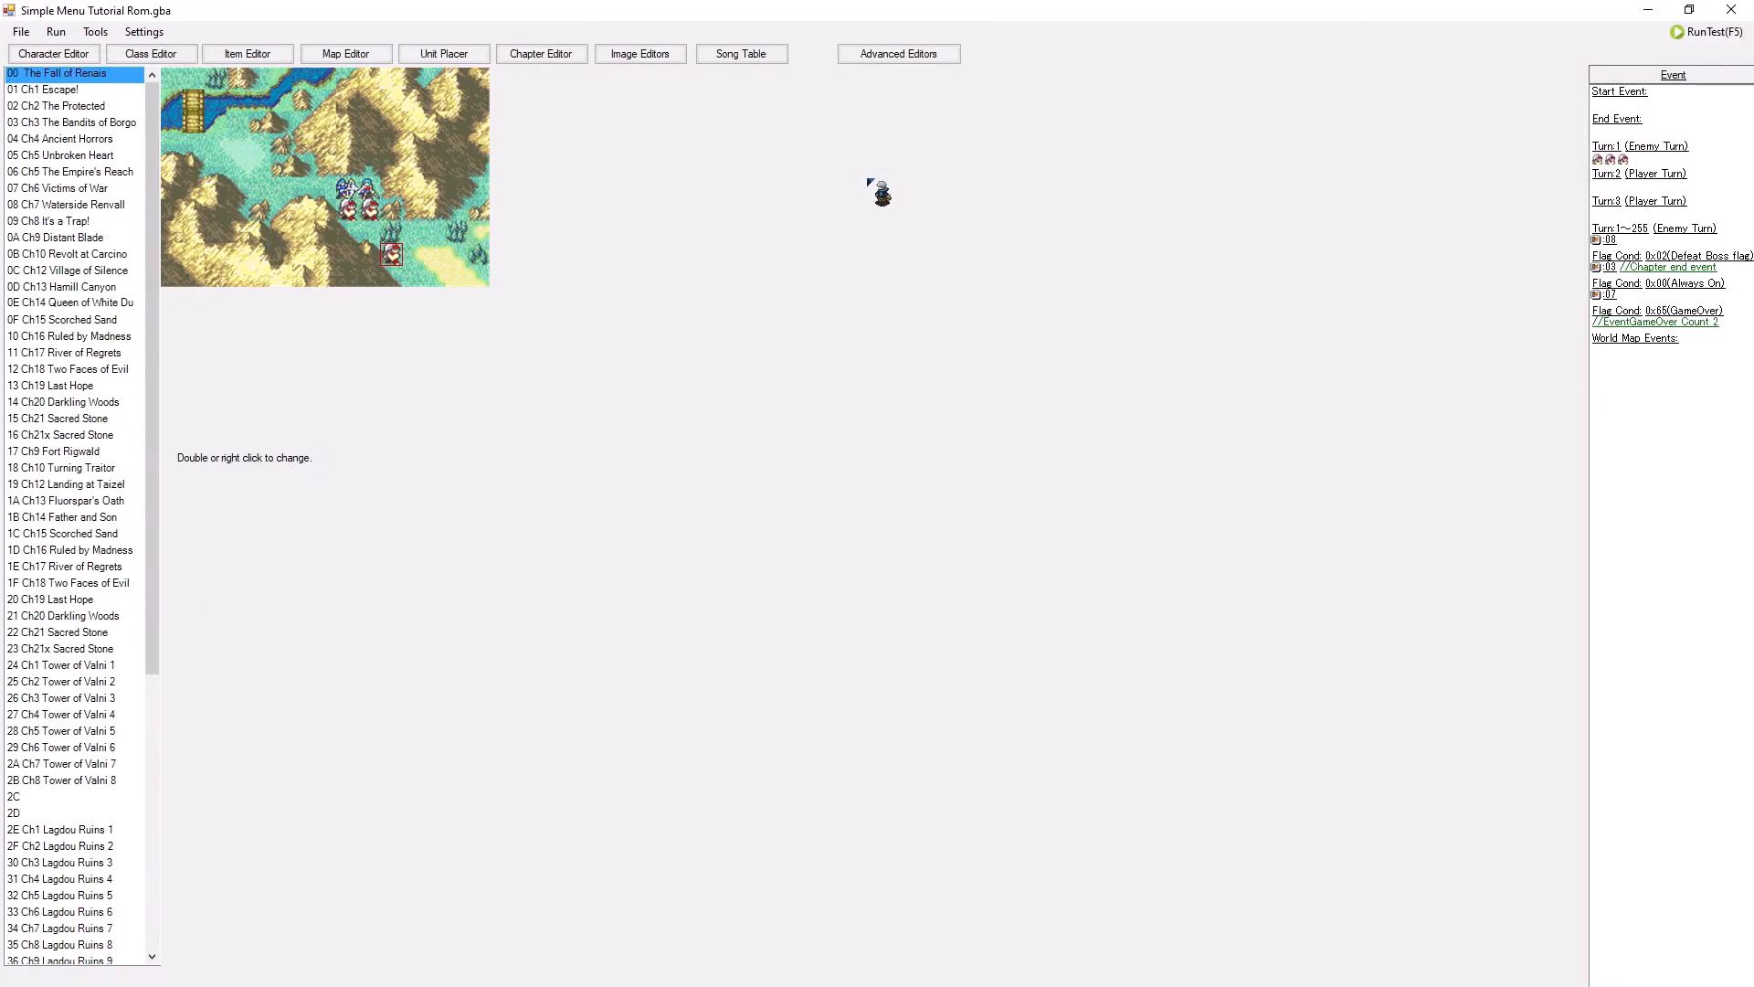
- Open song 03E8, FE11 ~ Clash Of Two Virtues, from the Song Table in the Song Track Editor
{"action": "left_click", "coordinate": [766, 54]}
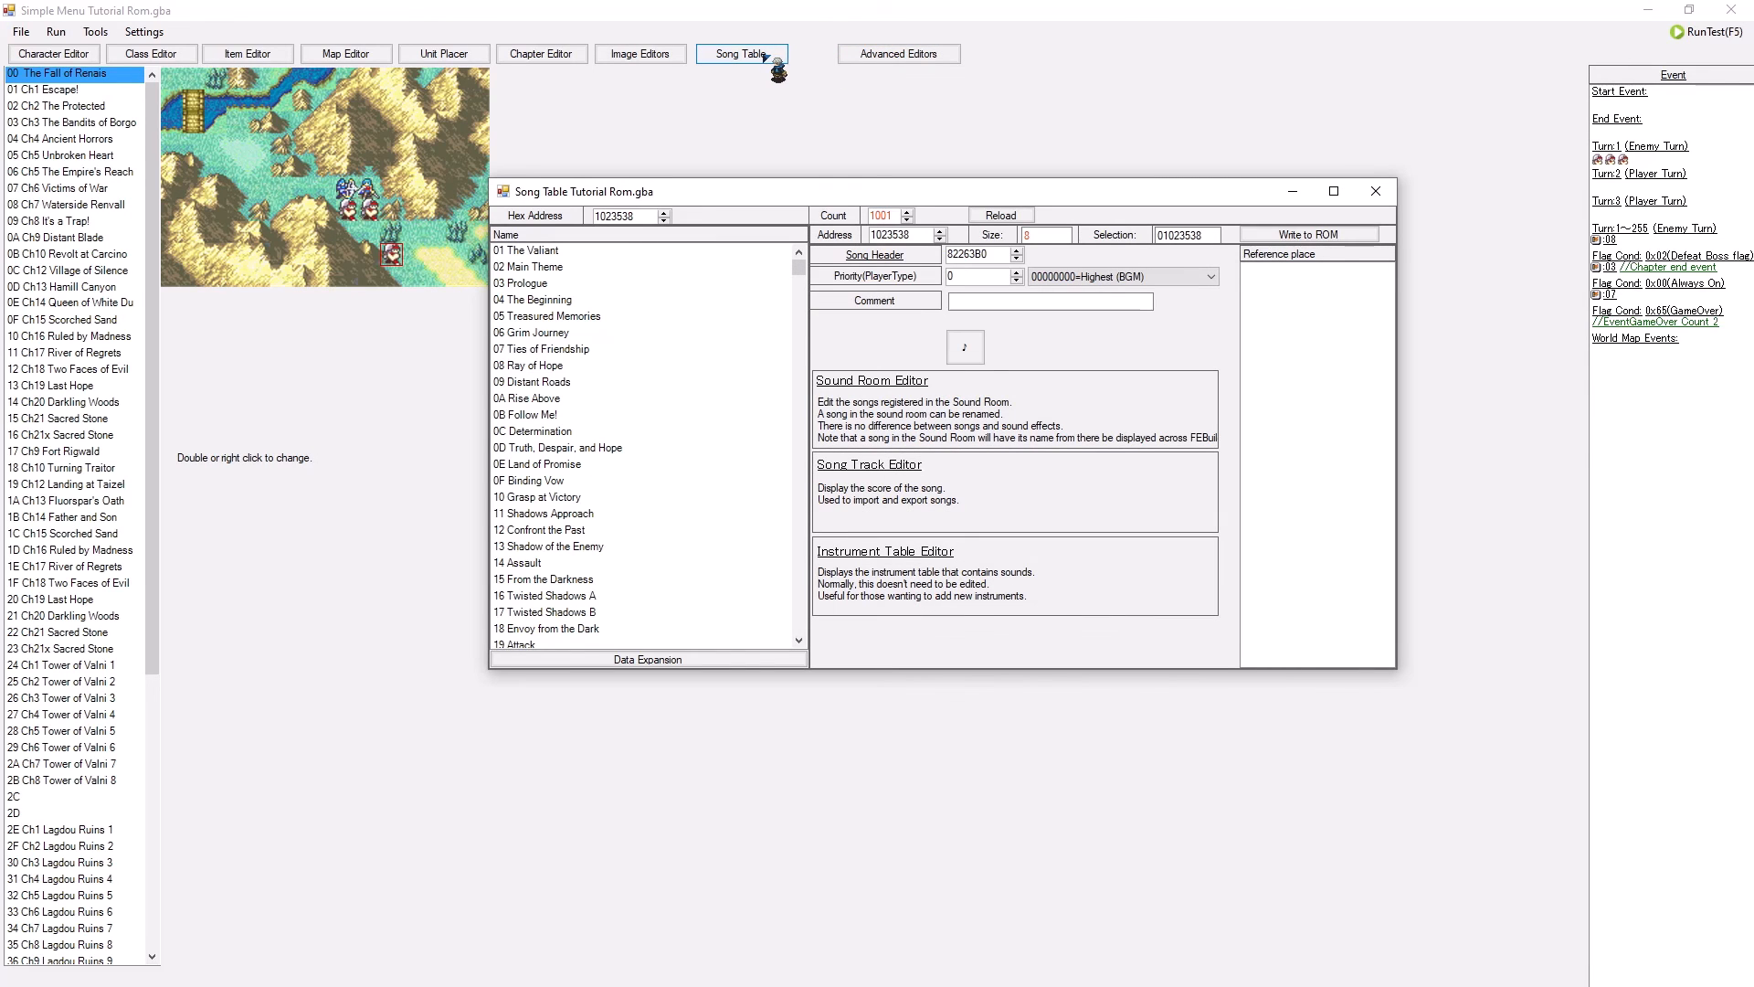
{"action": "left_click_drag", "start_coordinate": [799, 267], "coordinate": [794, 653]}
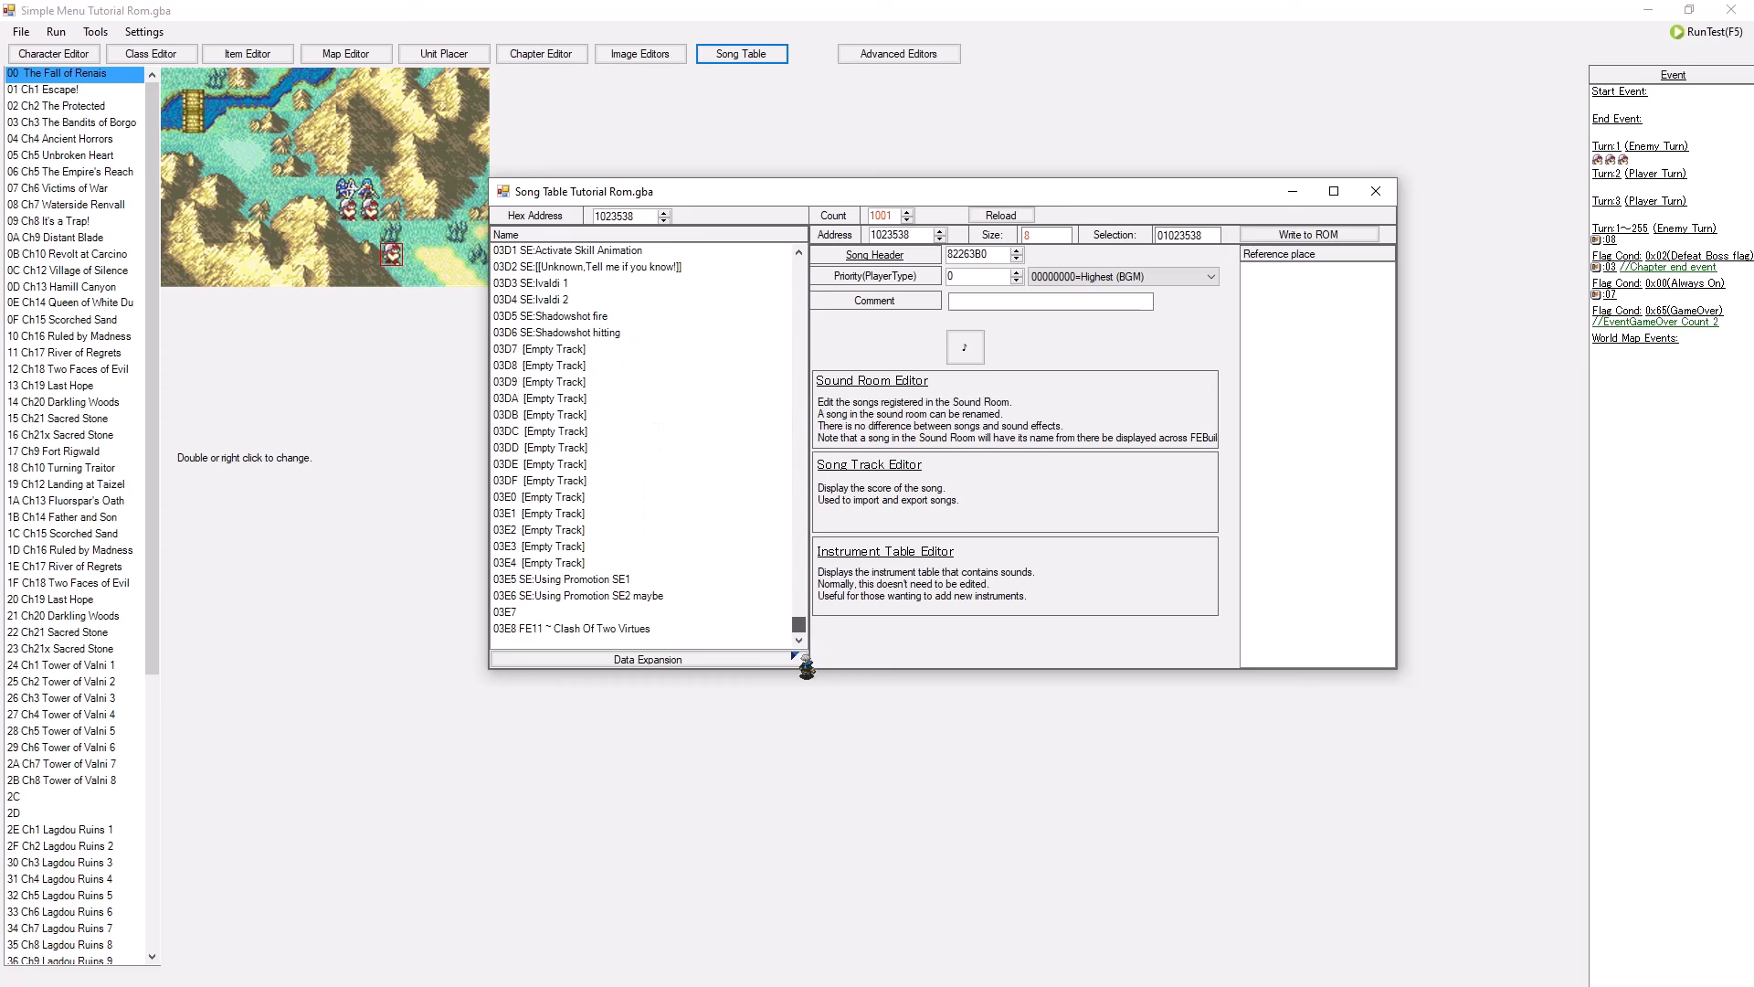
{"action": "left_click", "coordinate": [662, 630]}
{"action": "left_click", "coordinate": [867, 465]}
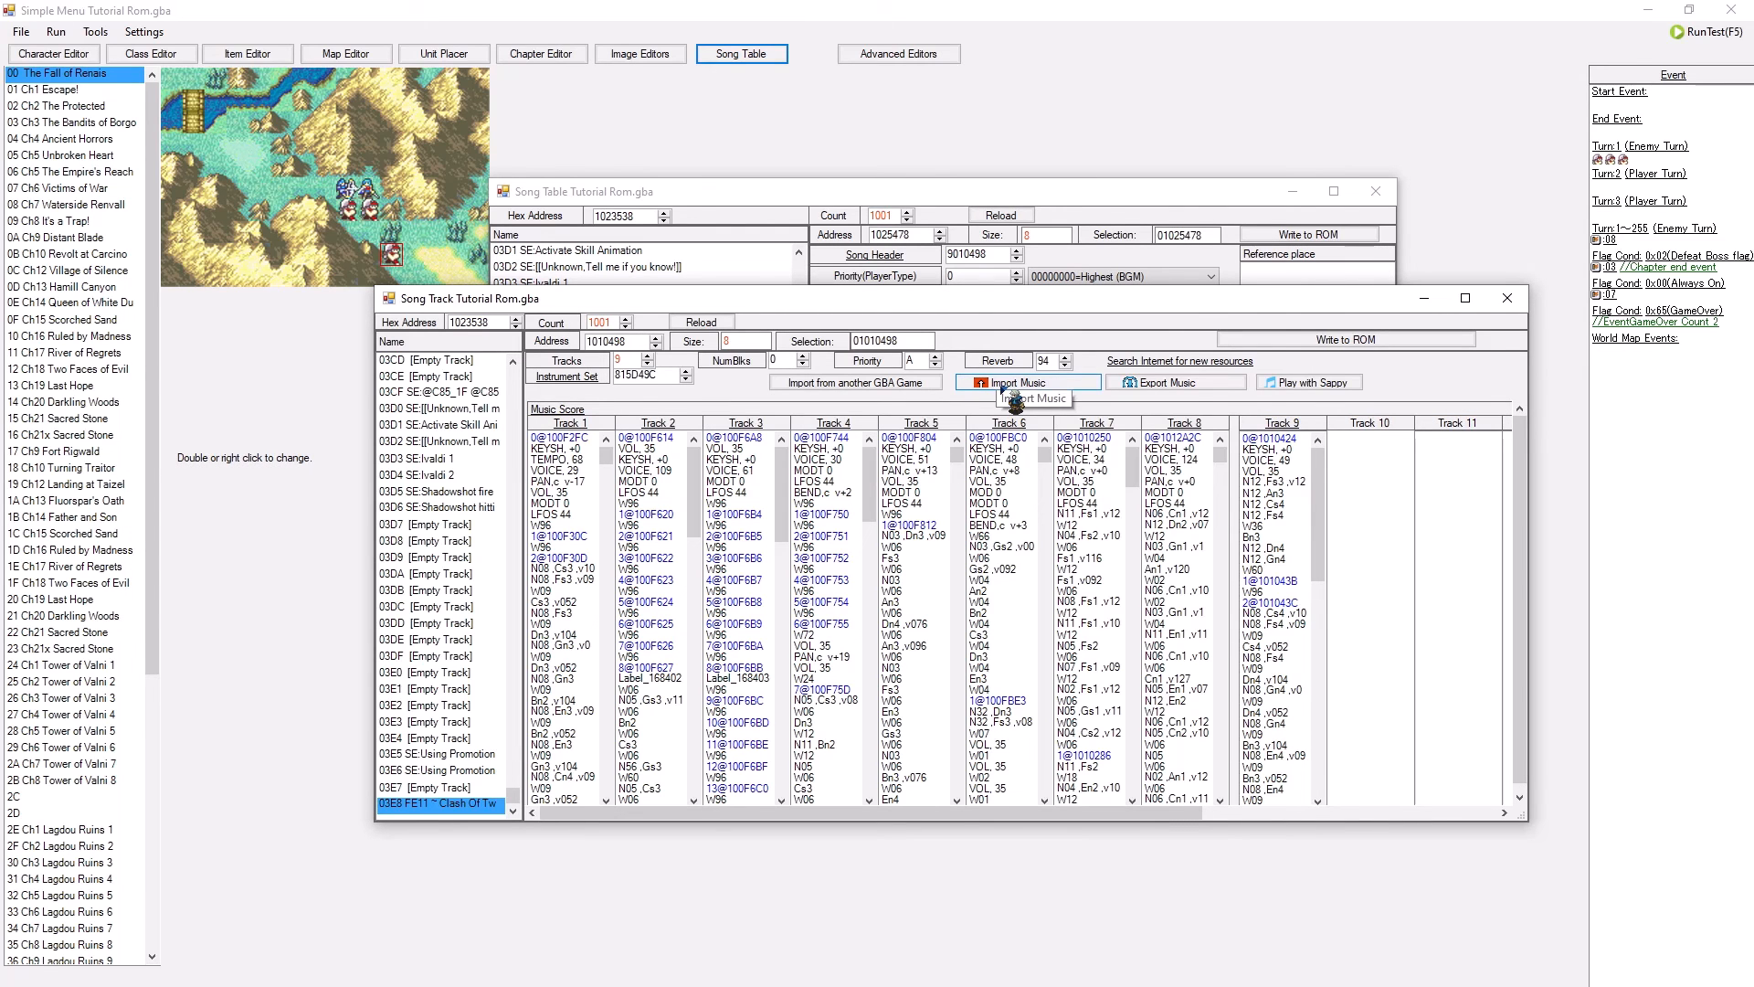
- Start a music import for track 03E8 and choose a MIDI file to reach the MIDI import settings
{"action": "left_click", "coordinate": [1005, 387]}
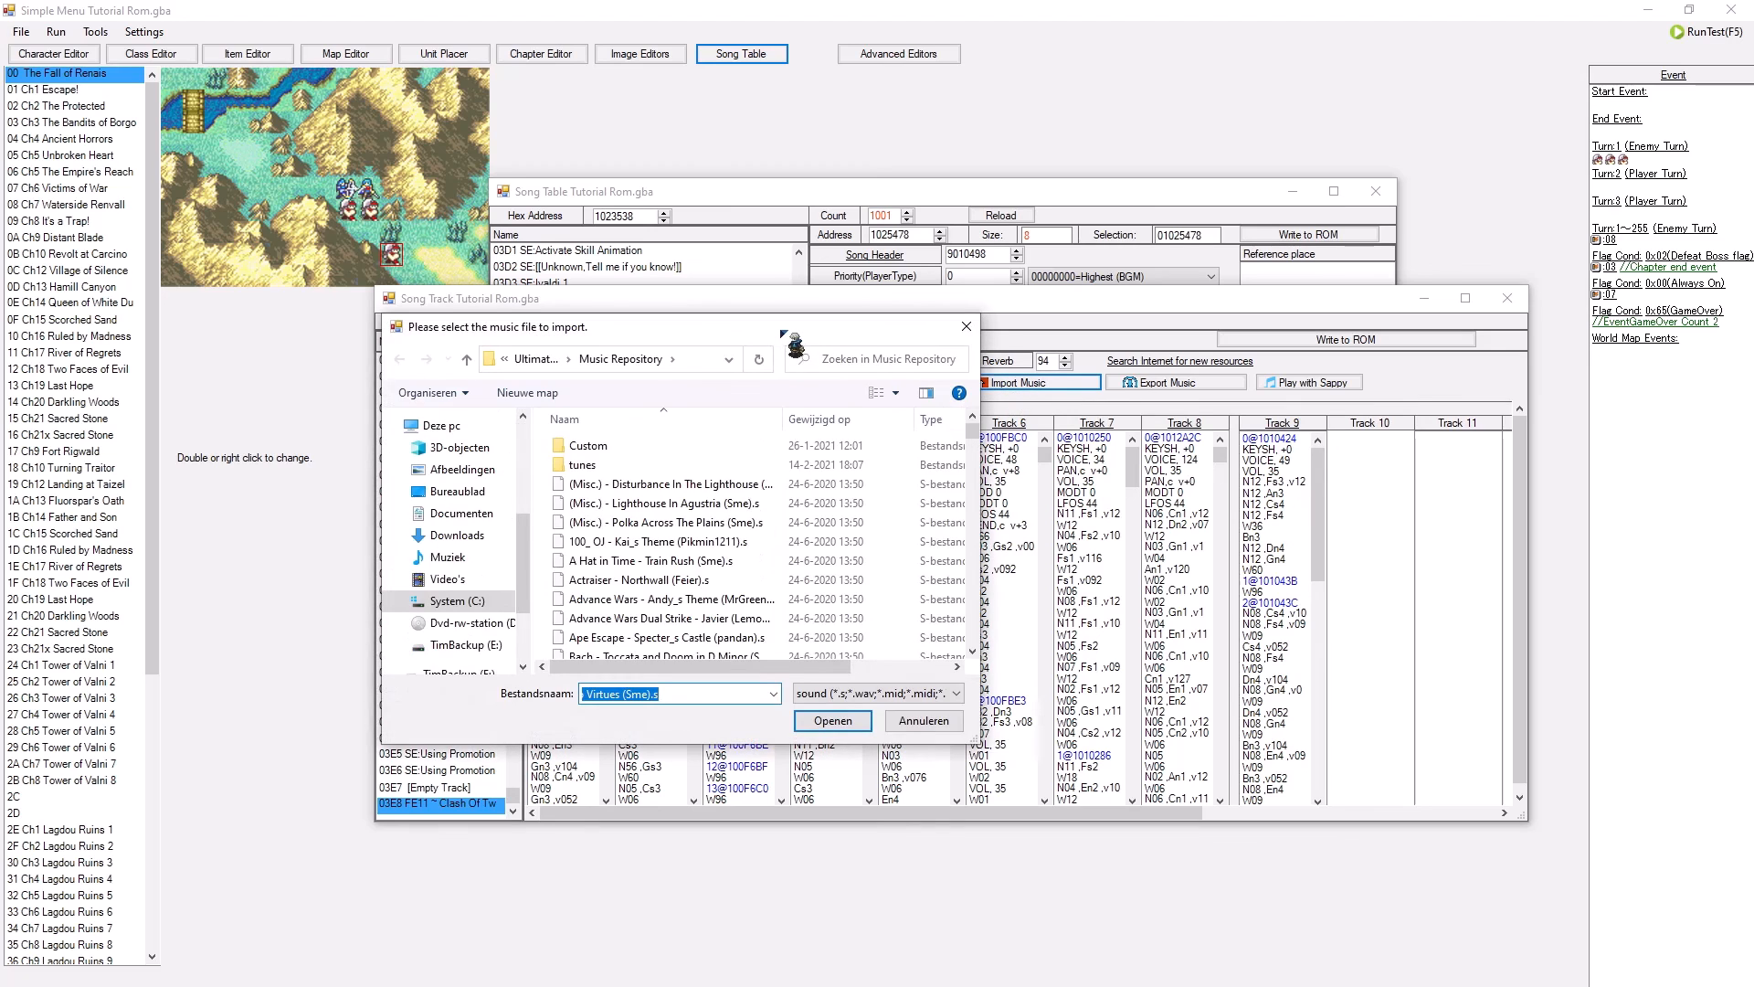
{"action": "left_click_drag", "start_coordinate": [781, 332], "coordinate": [0, 329]}
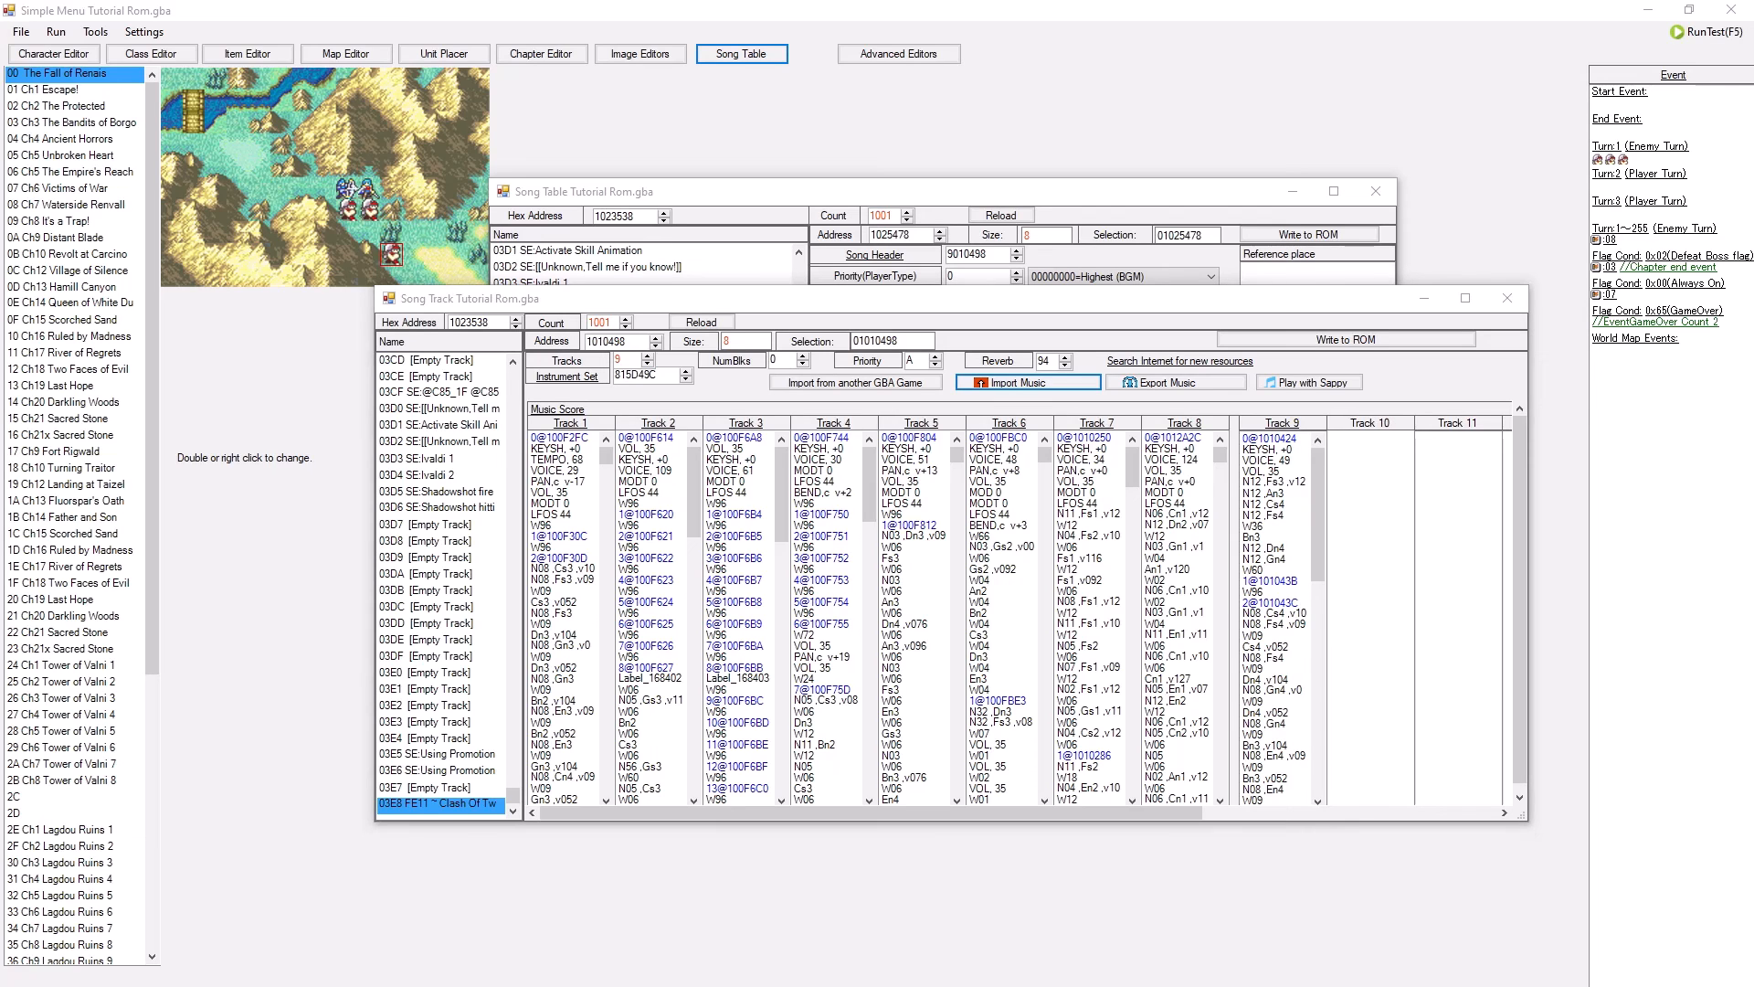
{"action": "left_click_drag", "start_coordinate": [0, 307], "coordinate": [1066, 300]}
{"action": "left_click_drag", "start_coordinate": [1025, 339], "coordinate": [907, 354]}
{"action": "left_click", "coordinate": [754, 667]}
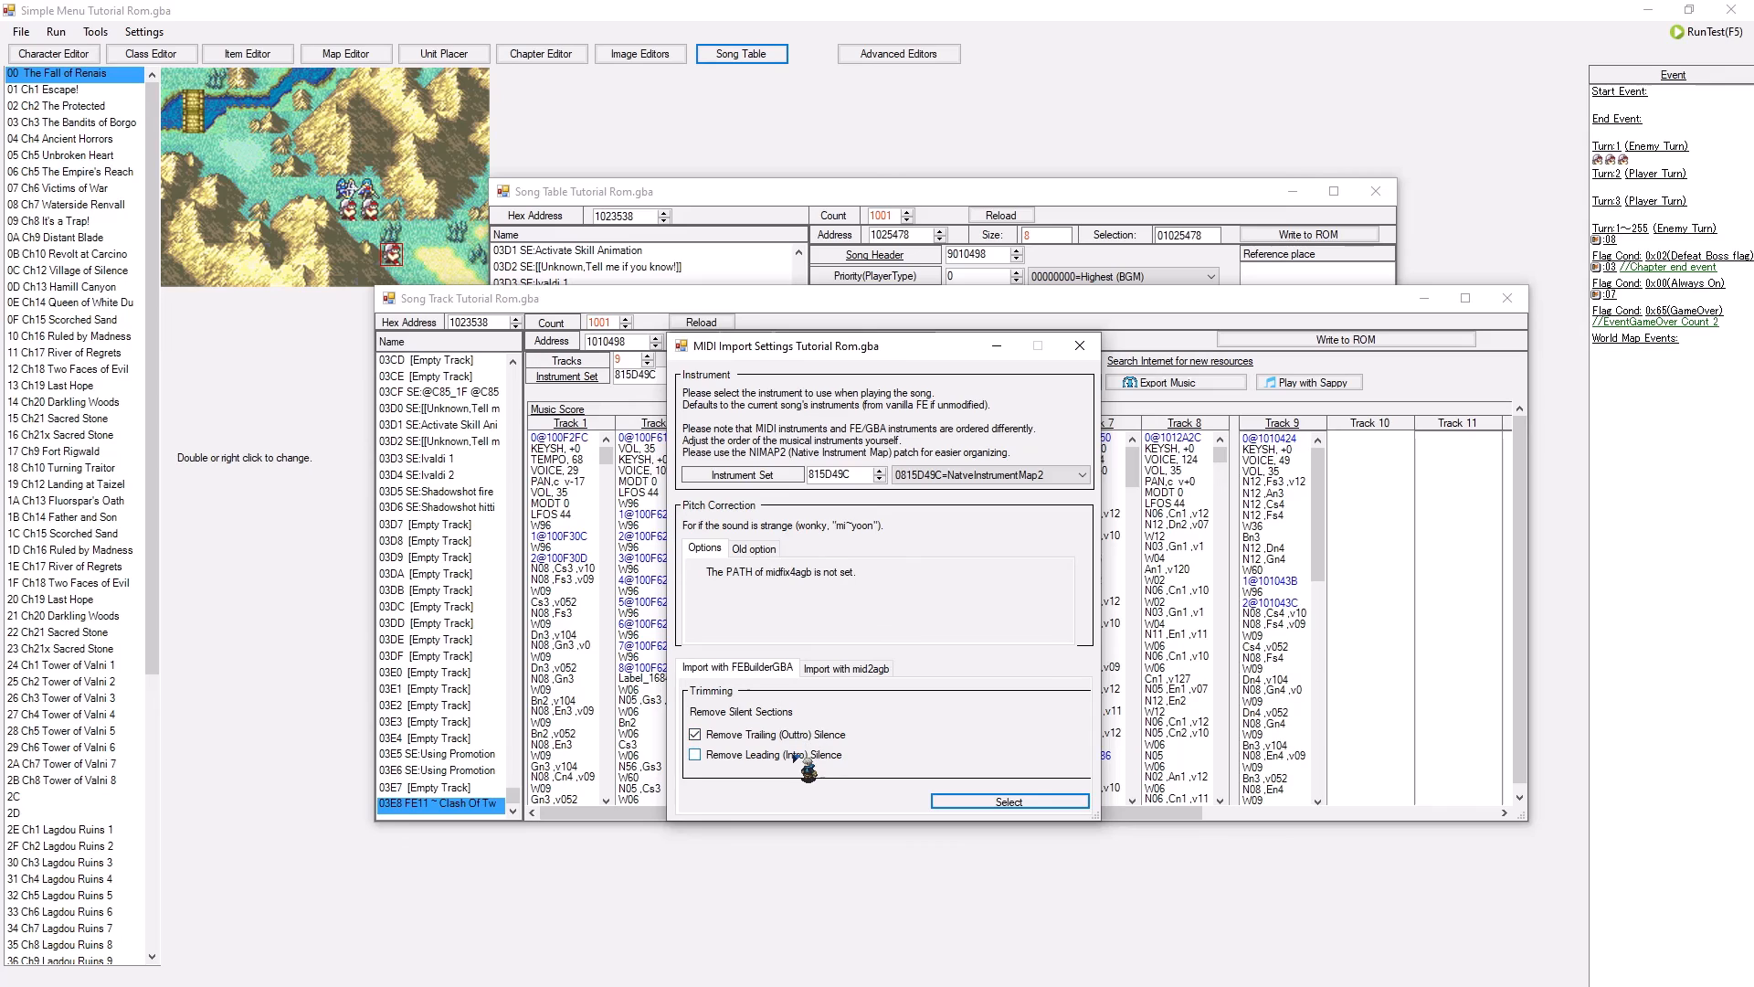
- Review the silence trimming options of the FEBuilderGBA import and the looping notes and master volume of the mid2agb import
{"action": "left_click", "coordinate": [793, 754]}
{"action": "left_click", "coordinate": [791, 754]}
{"action": "left_click", "coordinate": [846, 669]}
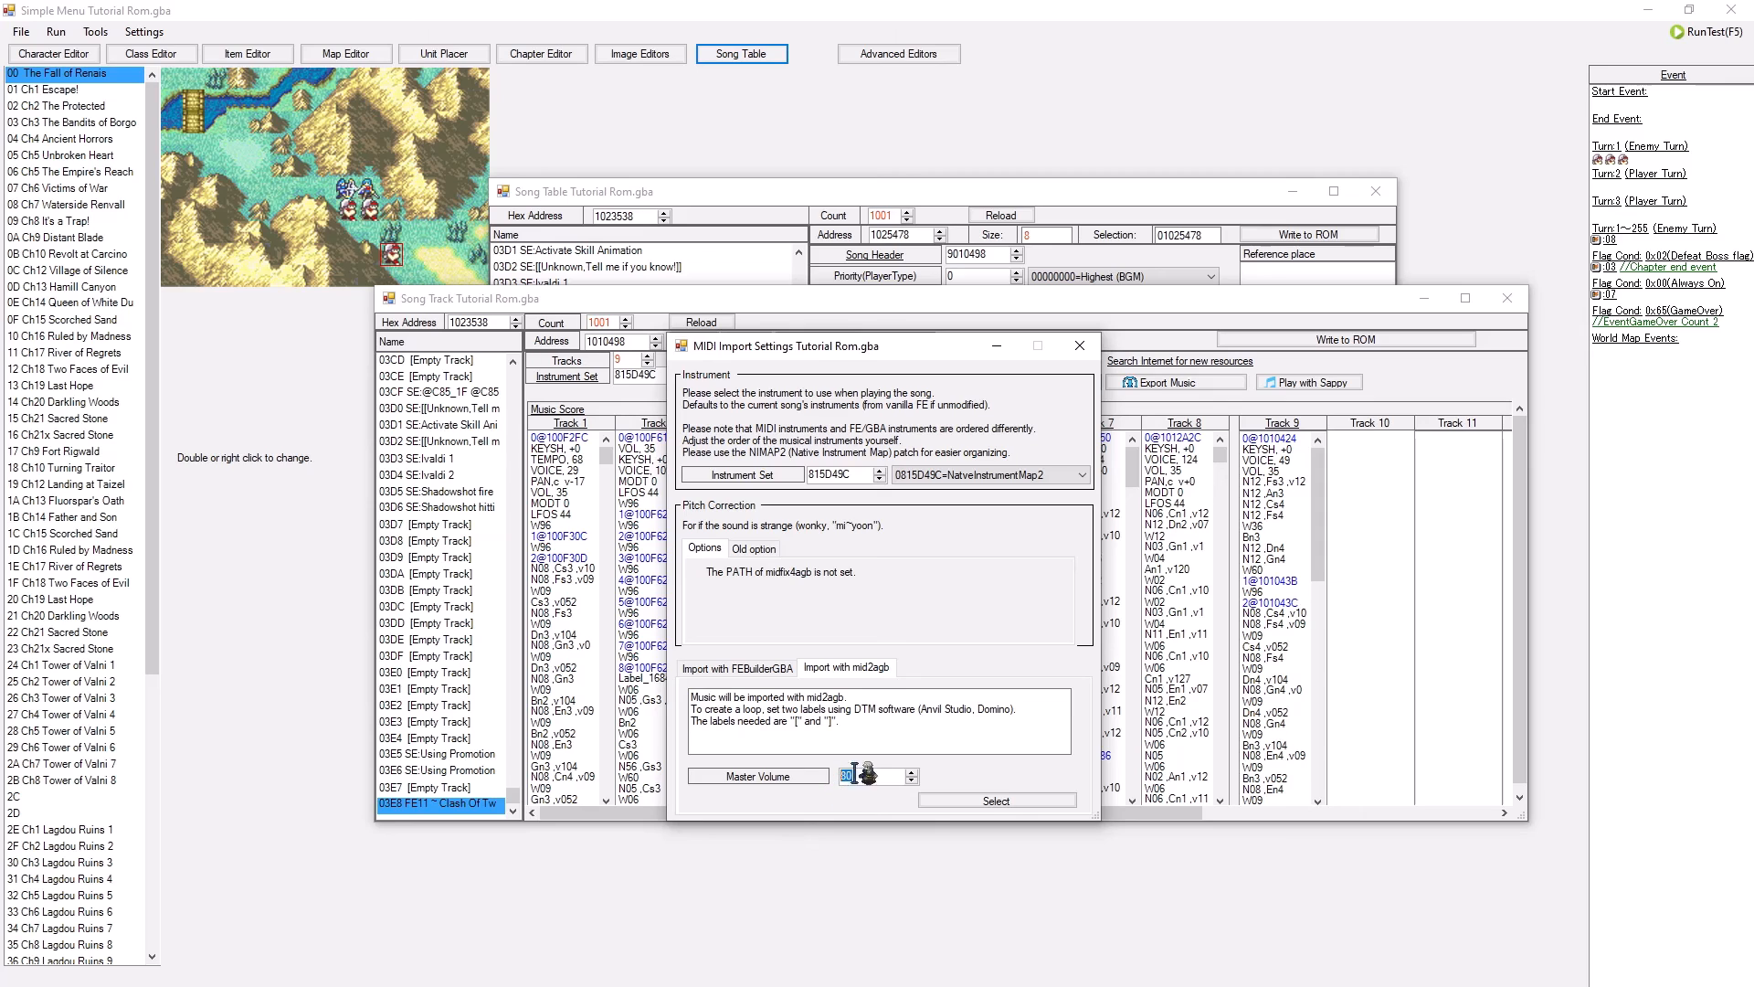
{"action": "left_click", "coordinate": [890, 717]}
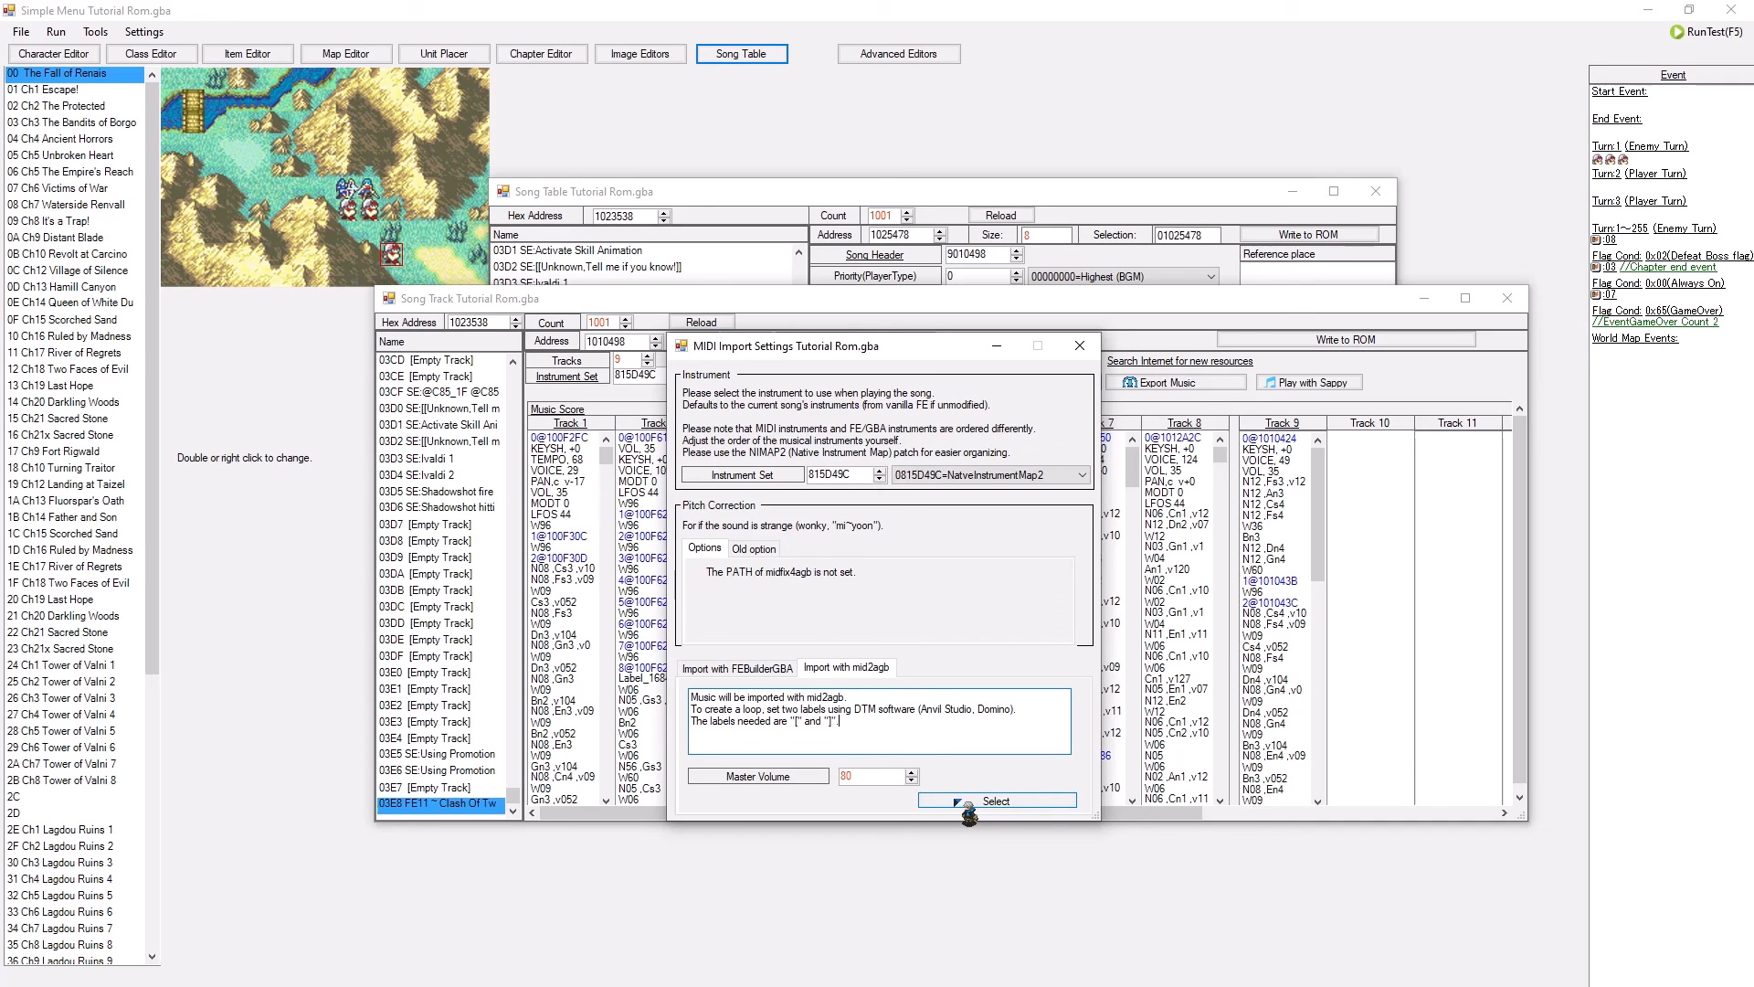
- Cancel the MIDI import and close the Song Track Editor and Song Table windows
{"action": "left_click", "coordinate": [1080, 346]}
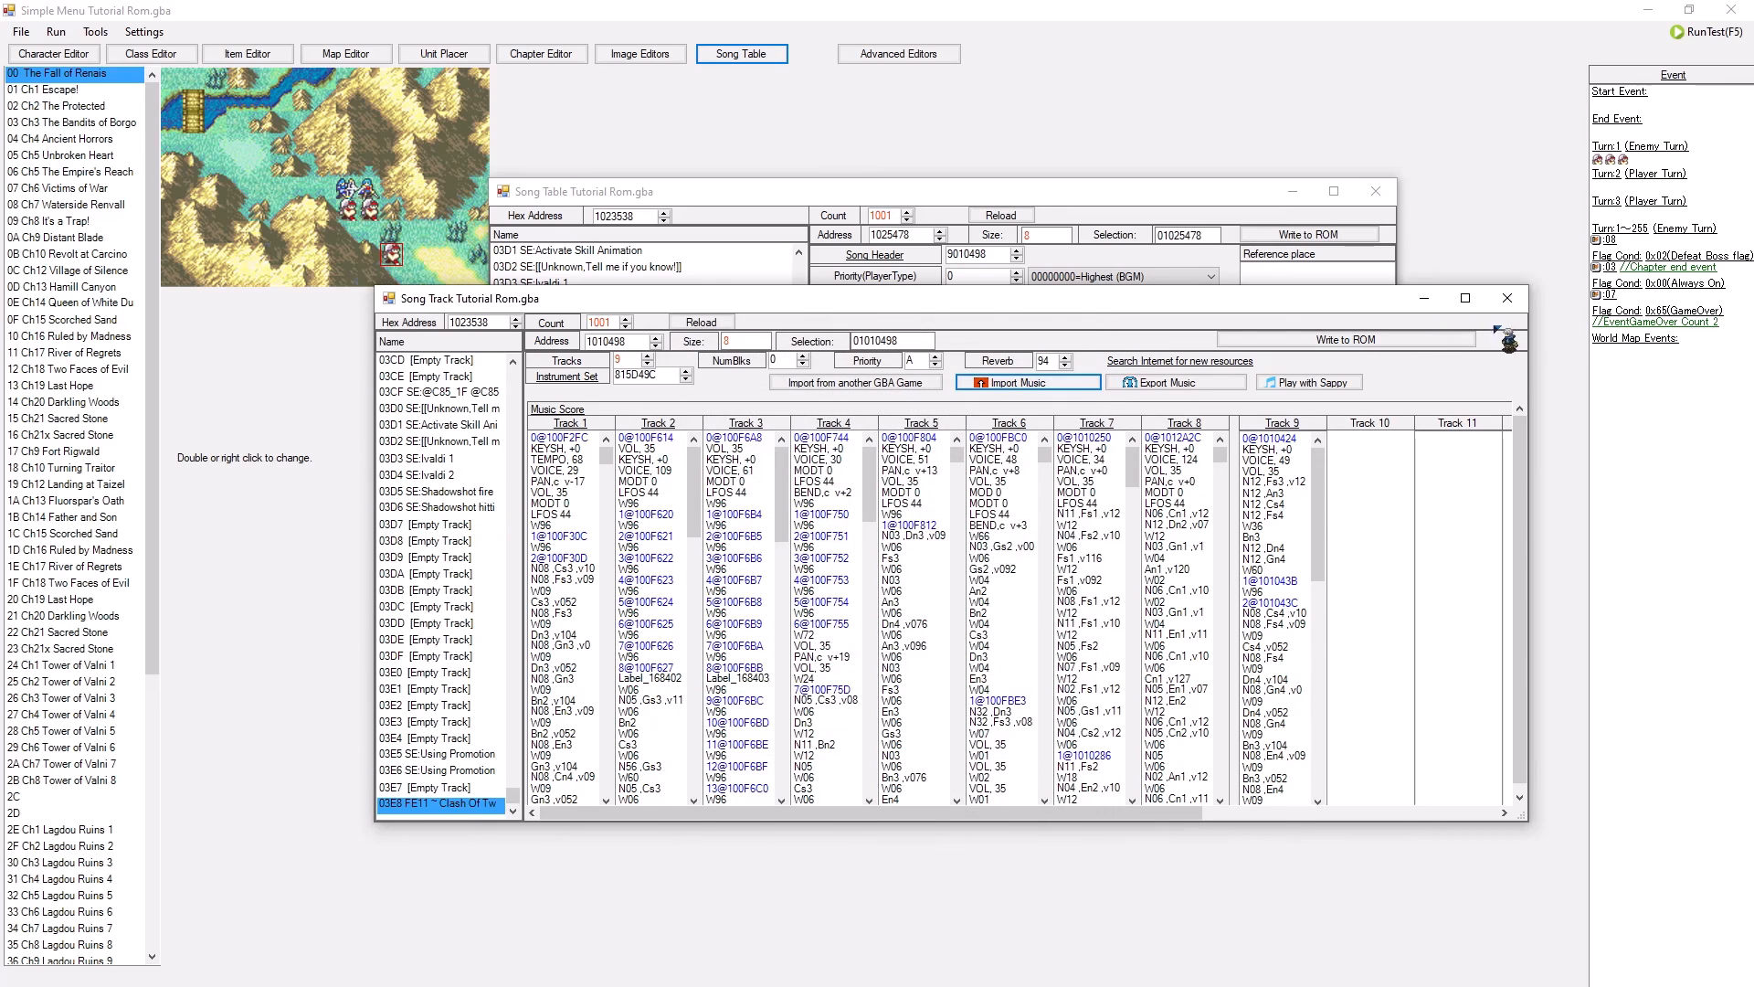
{"action": "left_click", "coordinate": [1507, 298]}
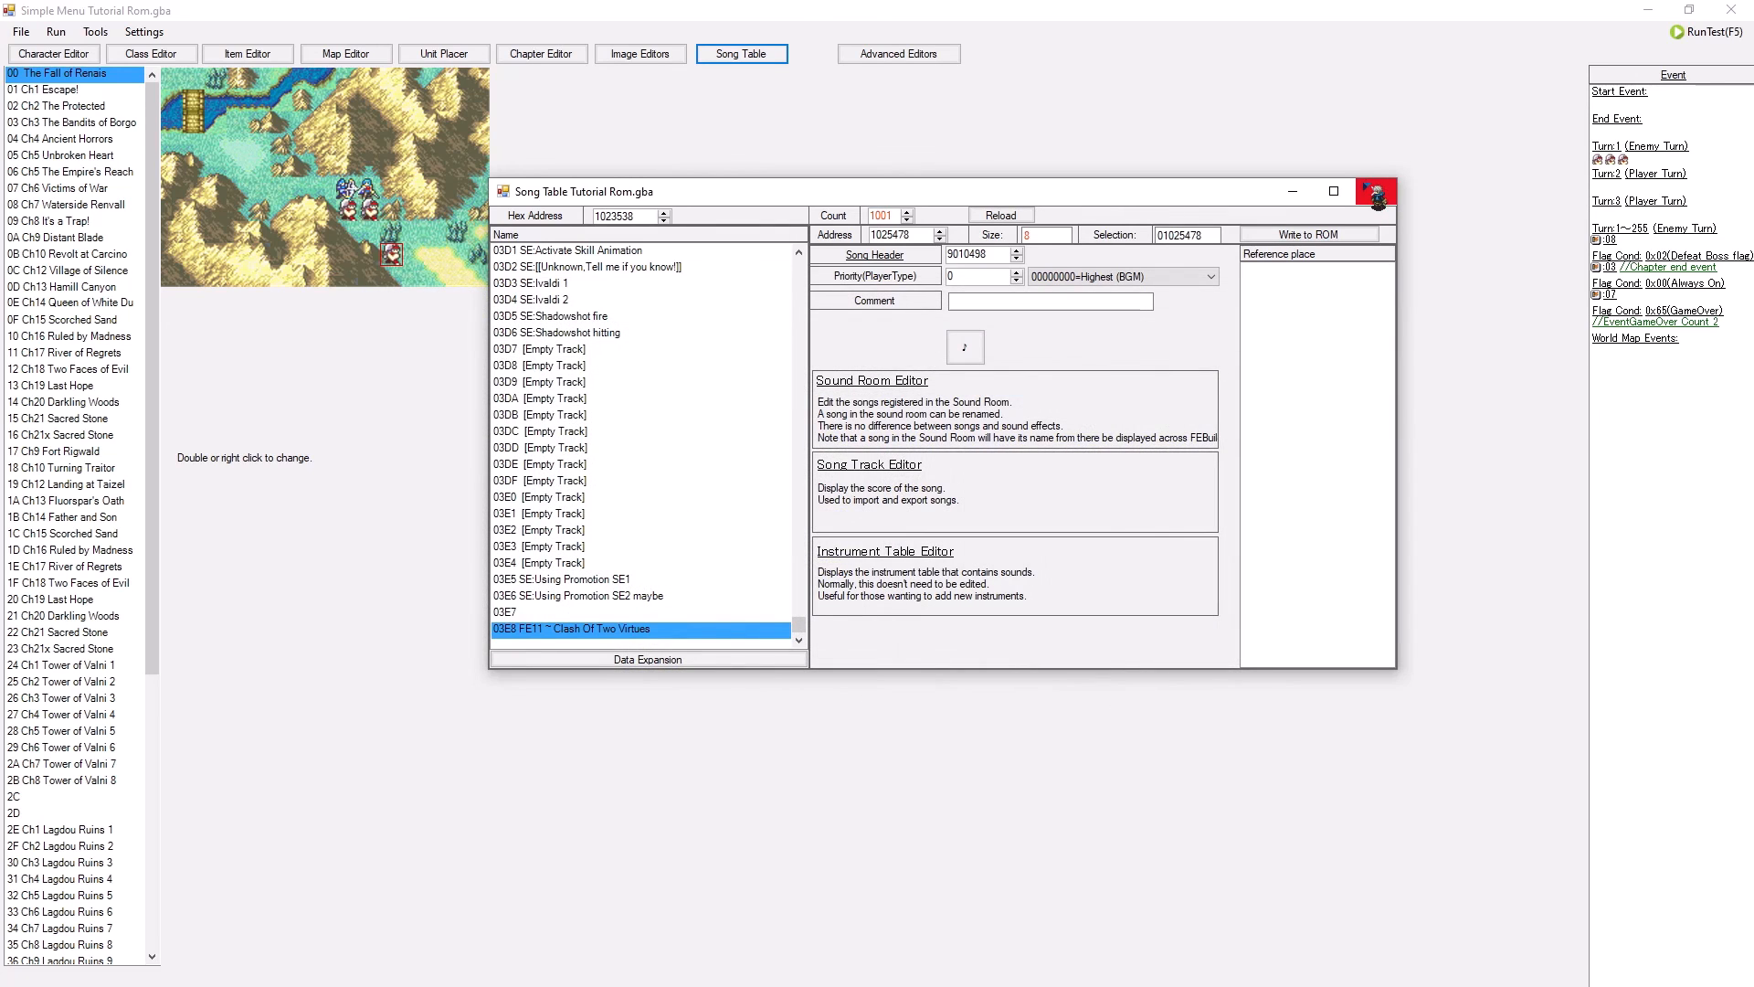
{"action": "left_click", "coordinate": [1375, 191]}
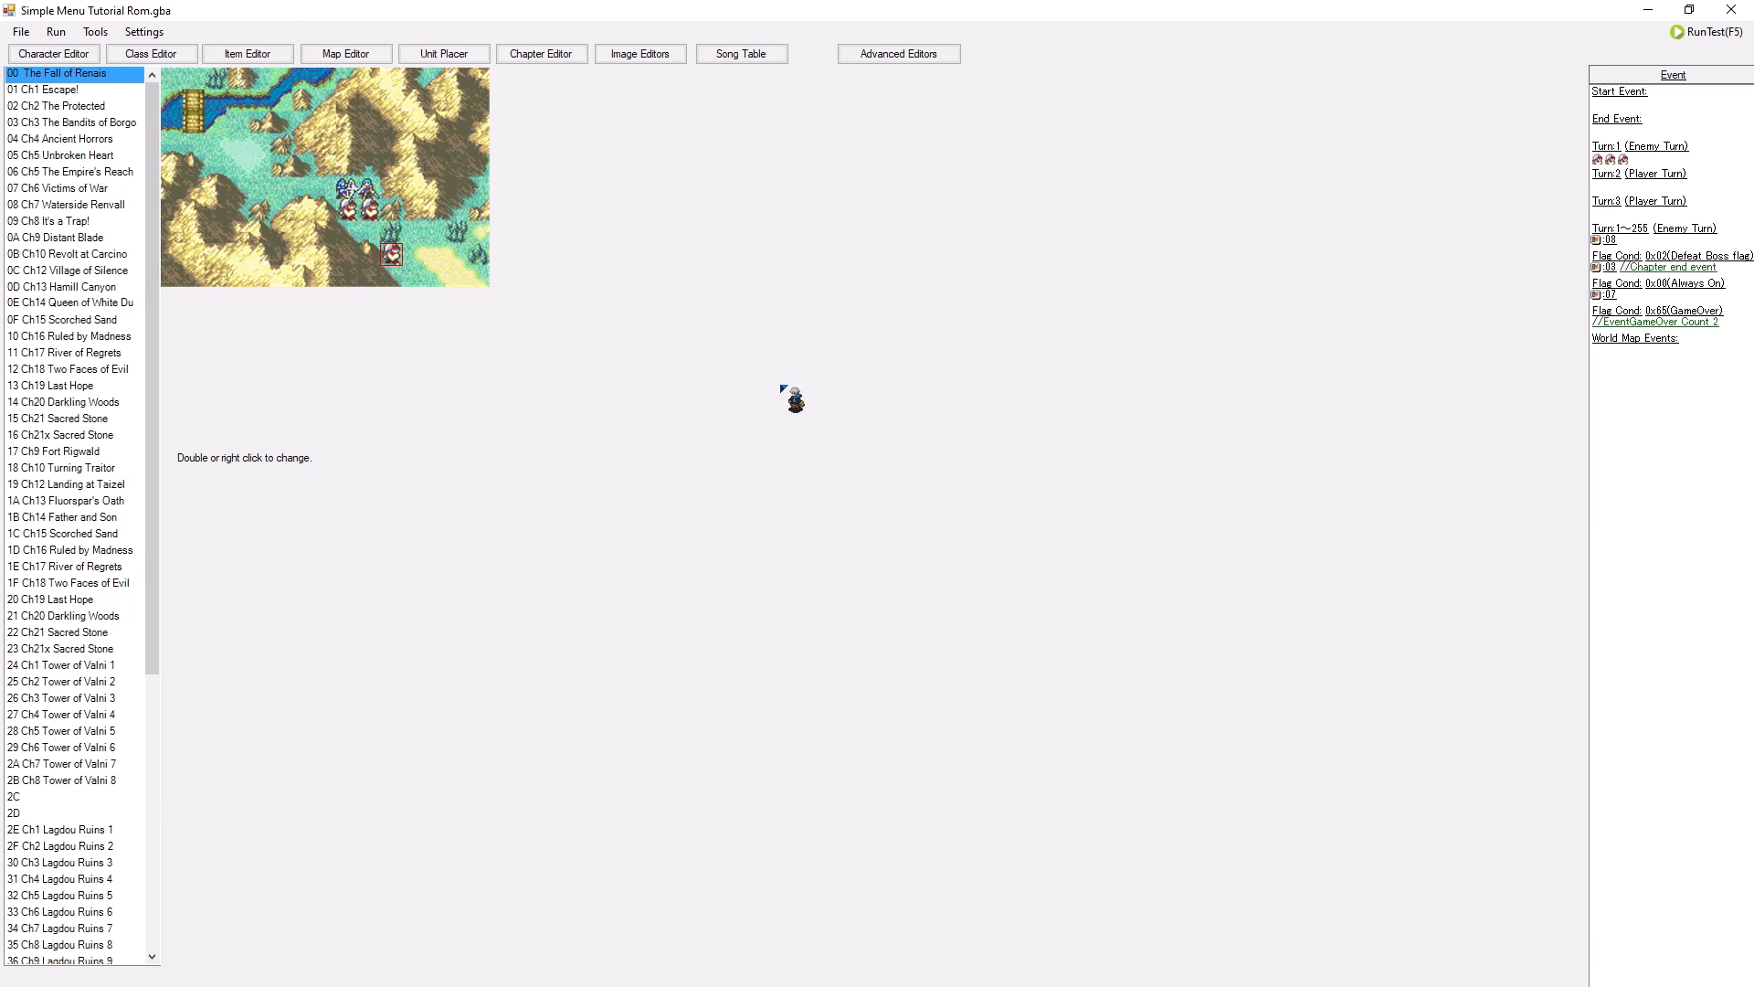